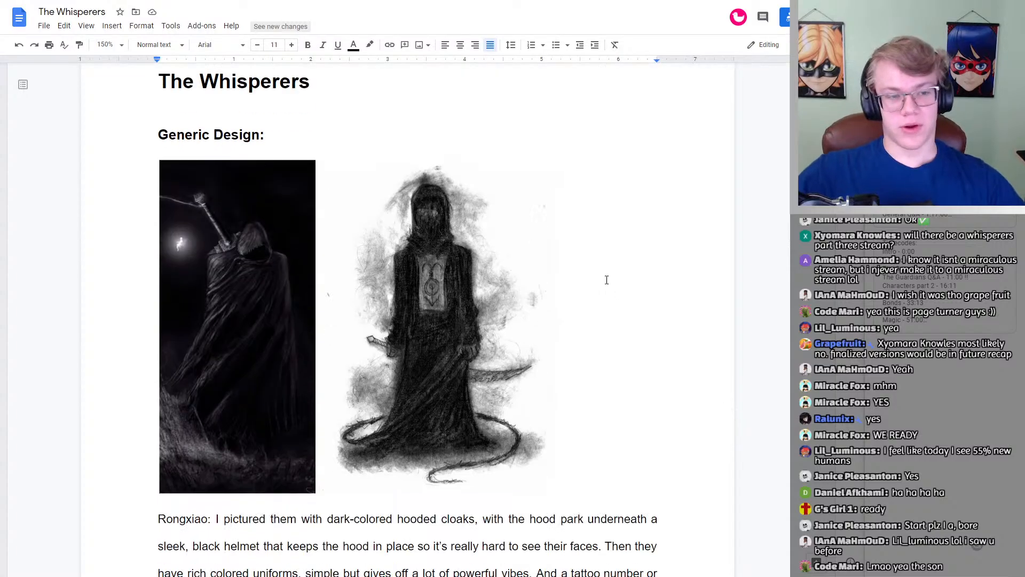
Step: Read through the Generic Design section of The Whisperers, examining the two concept images and the uniform description below them
{"action": "scroll", "coordinate": [599, 270], "scroll_direction": "up", "scroll_amount": 2}
{"action": "scroll", "coordinate": [620, 257], "scroll_direction": "down", "scroll_amount": 2}
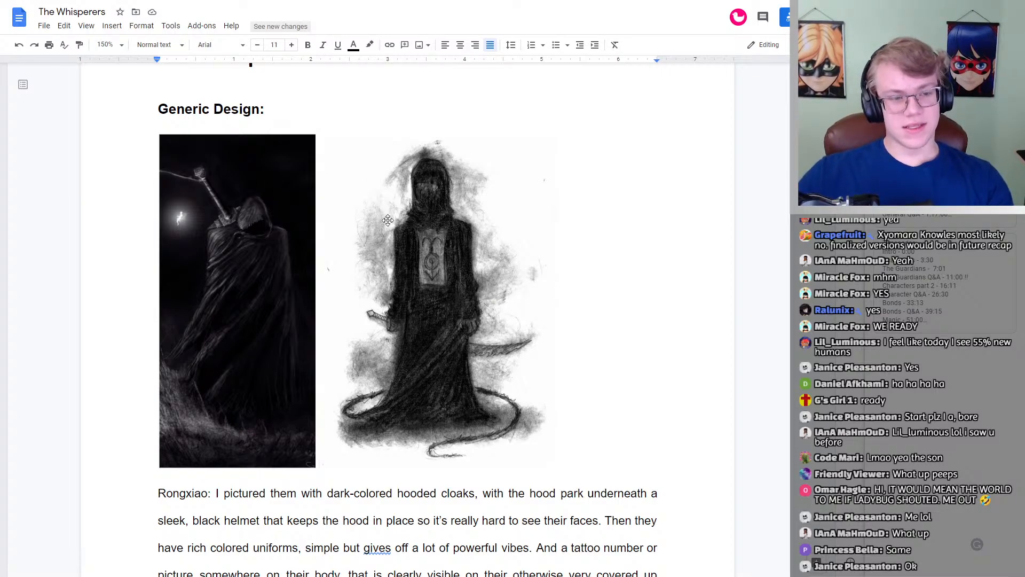
{"action": "left_click", "coordinate": [660, 320]}
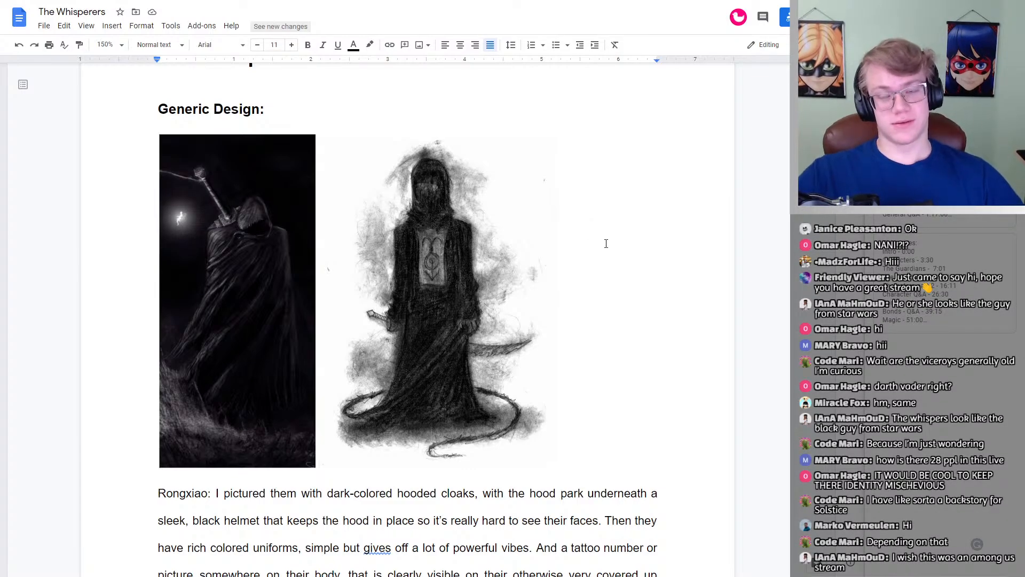
{"action": "scroll", "coordinate": [606, 243], "scroll_direction": "down", "scroll_amount": 4}
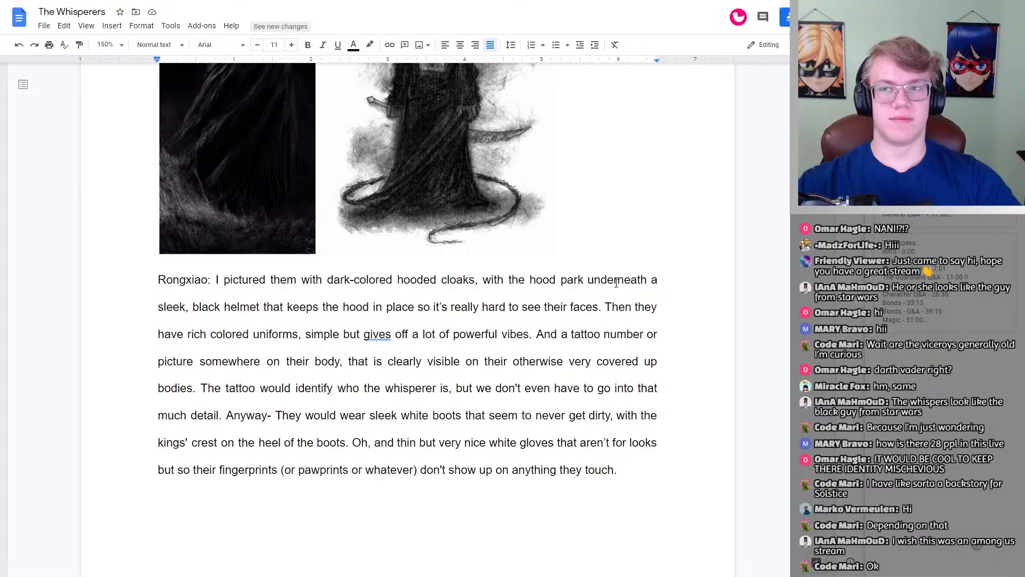
{"action": "scroll", "coordinate": [625, 295], "scroll_direction": "down", "scroll_amount": 7}
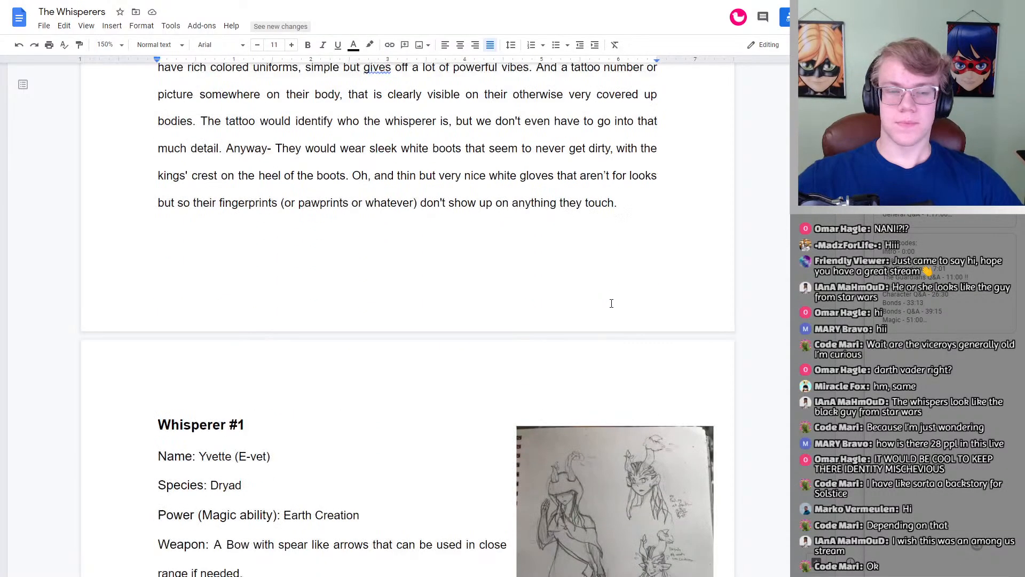
{"action": "scroll", "coordinate": [538, 193], "scroll_direction": "up", "scroll_amount": 14}
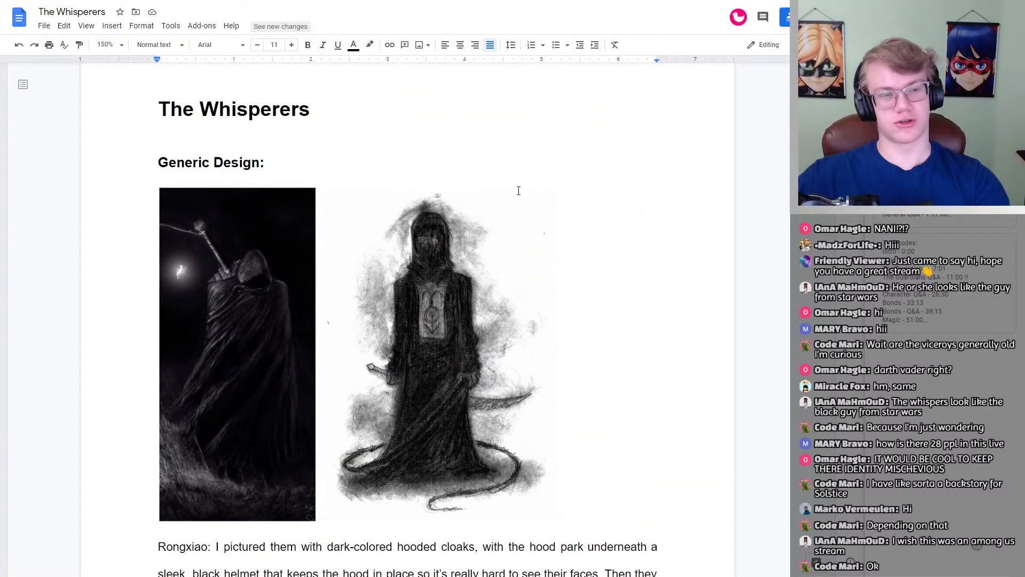
{"action": "left_click", "coordinate": [634, 293]}
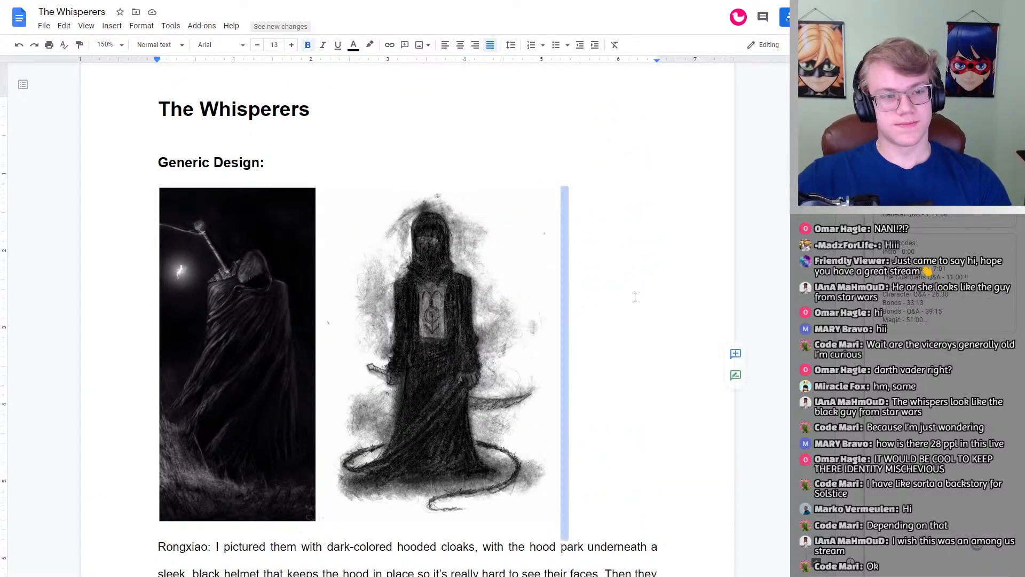
{"action": "scroll", "coordinate": [631, 296], "scroll_direction": "down", "scroll_amount": 7}
{"action": "scroll", "coordinate": [561, 142], "scroll_direction": "down", "scroll_amount": 1}
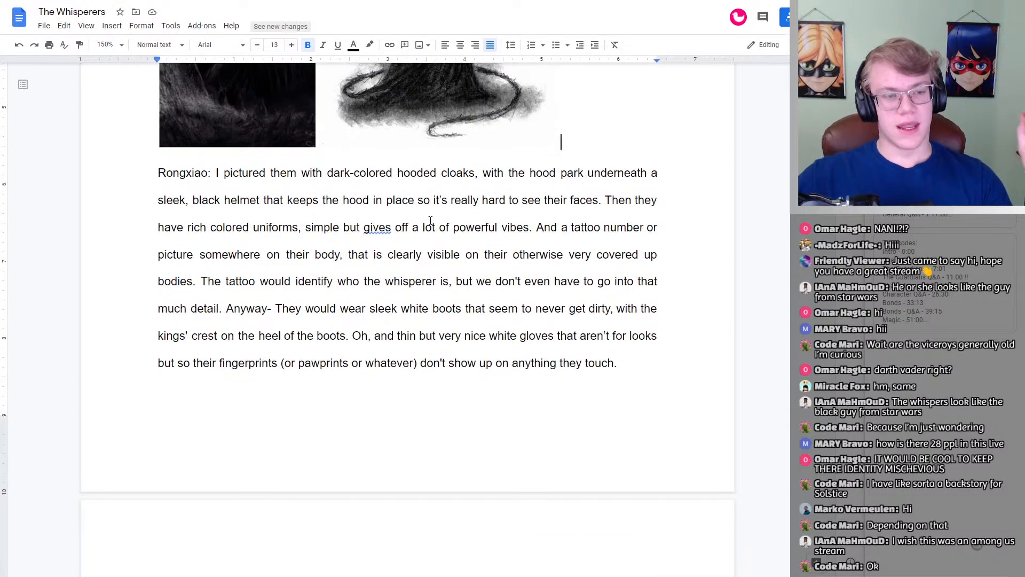
{"action": "scroll", "coordinate": [384, 231], "scroll_direction": "up", "scroll_amount": 2}
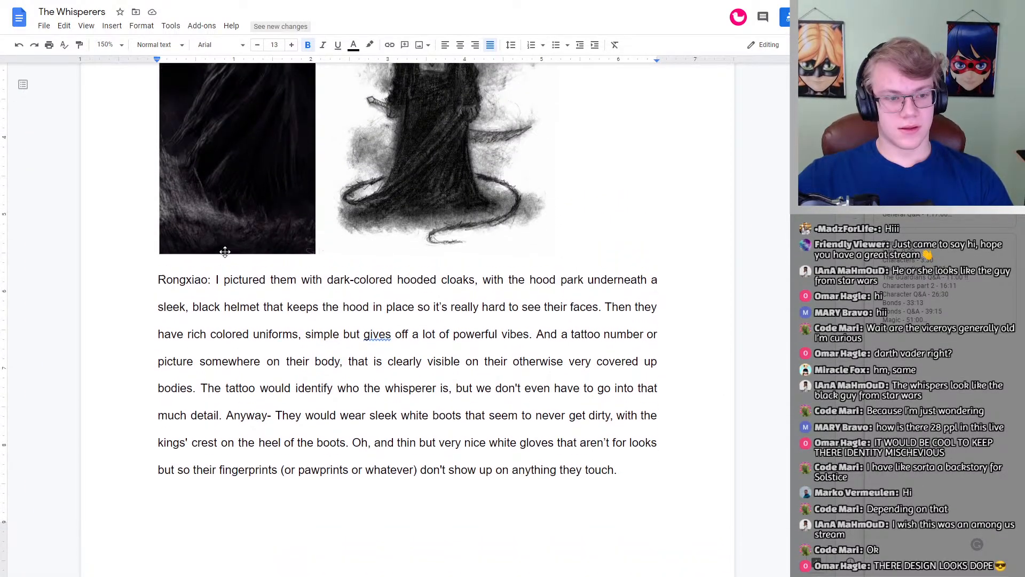
{"action": "left_click", "coordinate": [219, 279]}
{"action": "scroll", "coordinate": [365, 284], "scroll_direction": "down", "scroll_amount": 9}
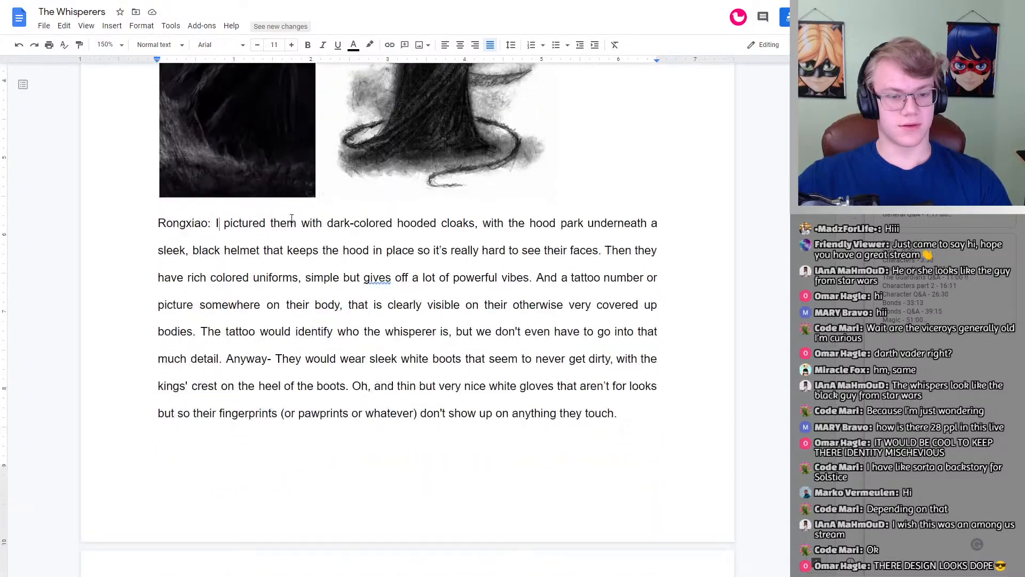
Step: Read the Whisperer #1 profile from the name and species through the magic ability and weapon entries
{"action": "left_click", "coordinate": [263, 214]}
{"action": "left_click", "coordinate": [264, 214]}
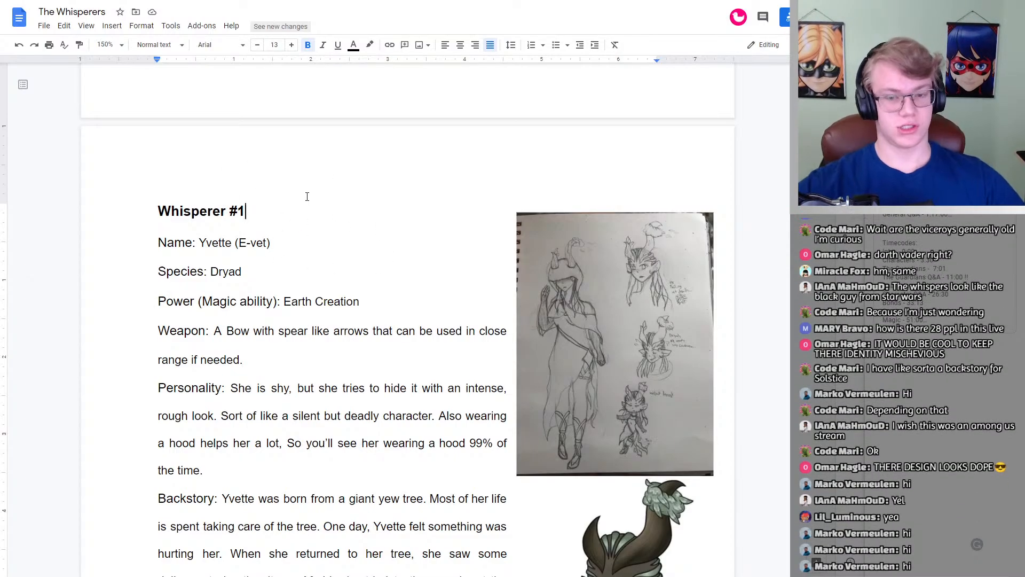
{"action": "left_click_drag", "start_coordinate": [279, 240], "coordinate": [371, 253]}
{"action": "left_click", "coordinate": [268, 242]}
{"action": "scroll", "coordinate": [310, 234], "scroll_direction": "down", "scroll_amount": 1}
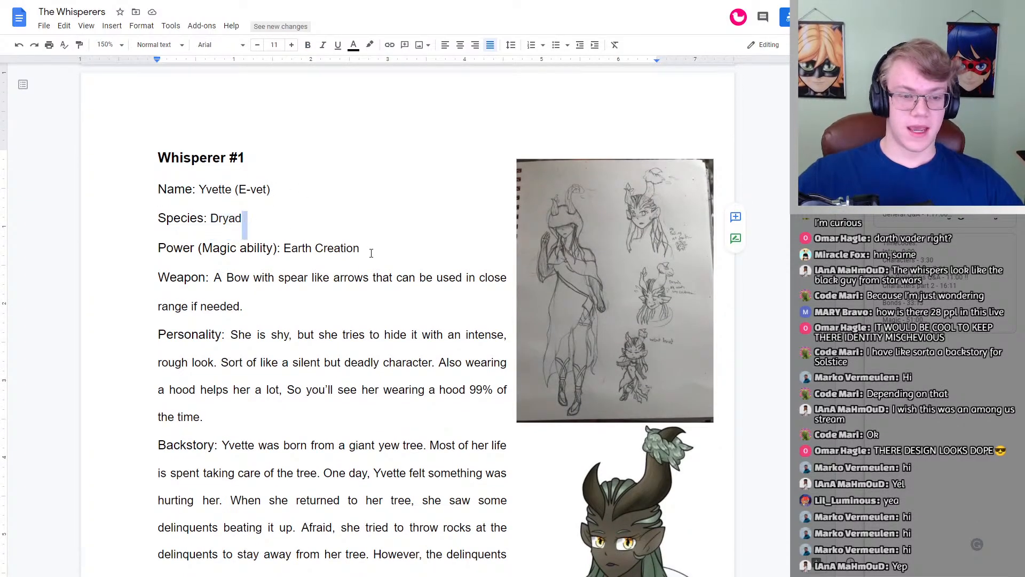
{"action": "double_click", "coordinate": [372, 253]}
{"action": "left_click", "coordinate": [371, 253]}
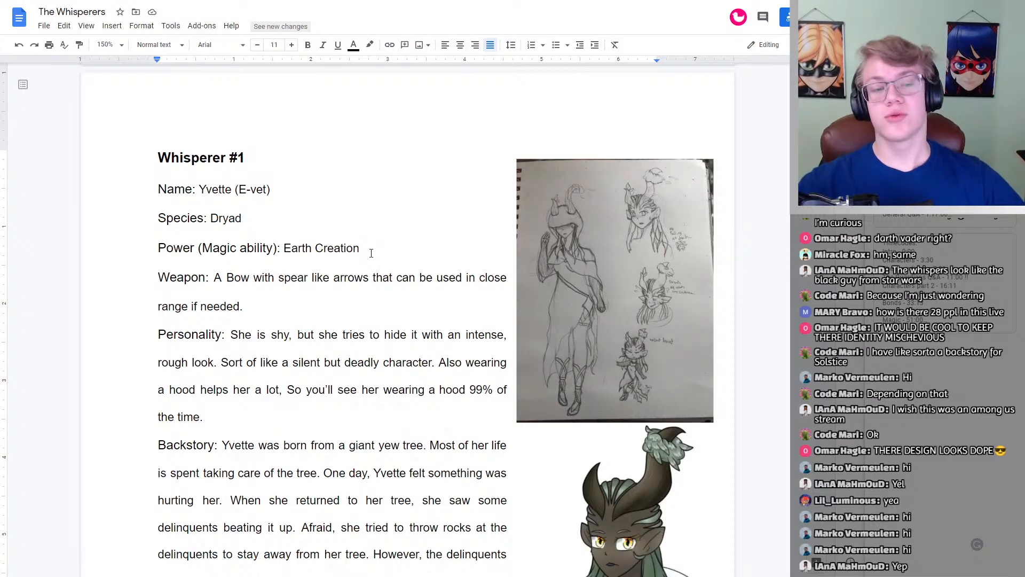
{"action": "scroll", "coordinate": [371, 253], "scroll_direction": "down", "scroll_amount": 1}
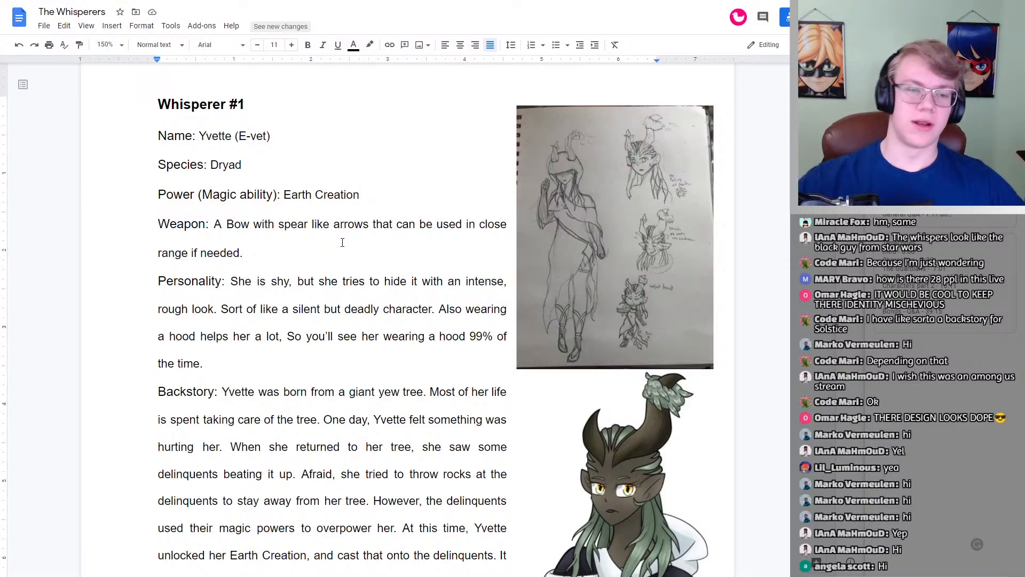
{"action": "left_click", "coordinate": [217, 225]}
{"action": "left_click", "coordinate": [259, 245]}
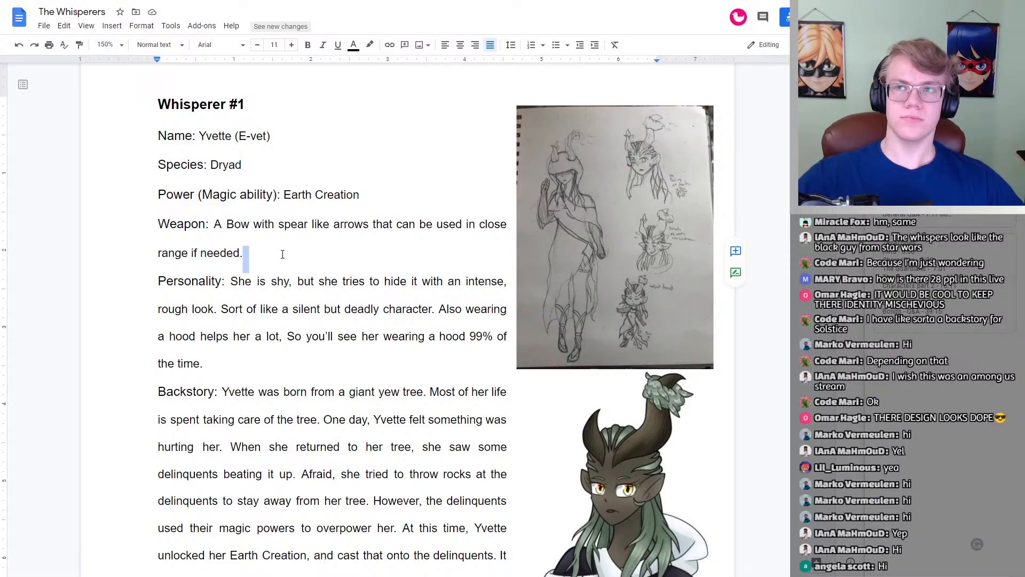
{"action": "left_click", "coordinate": [283, 254]}
Step: Read Whisperer #1's personality and full backstory, continuing through the Relation with Other Whisperers and Other entries
{"action": "scroll", "coordinate": [264, 243], "scroll_direction": "down", "scroll_amount": 1}
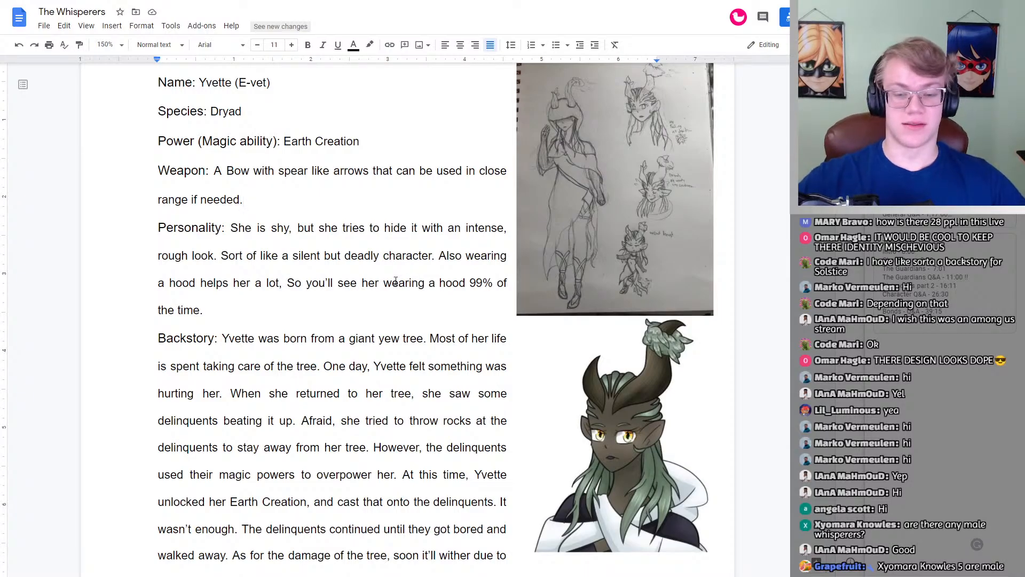
{"action": "scroll", "coordinate": [208, 256], "scroll_direction": "down", "scroll_amount": 2}
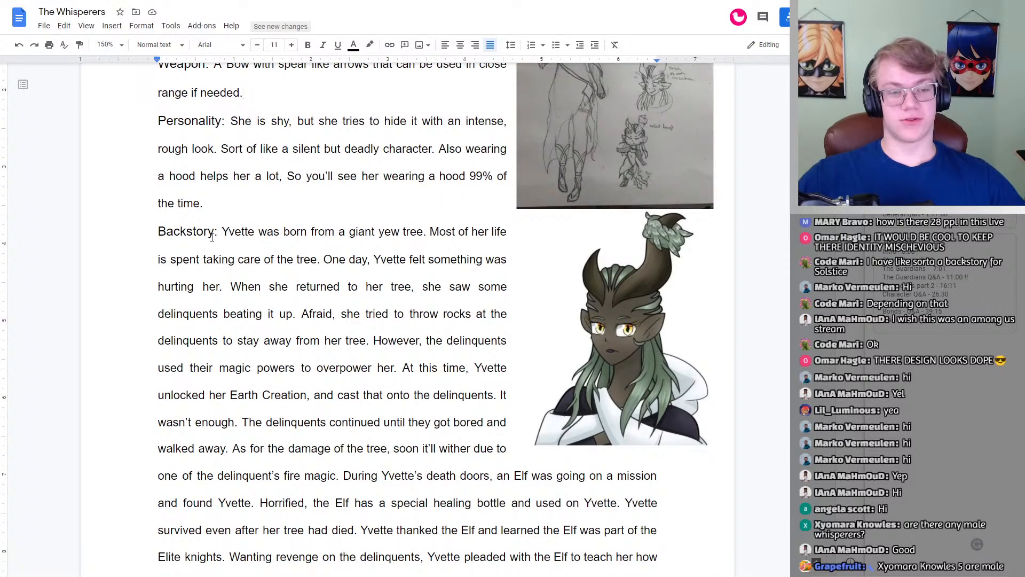
{"action": "scroll", "coordinate": [212, 237], "scroll_direction": "up", "scroll_amount": 5}
{"action": "scroll", "coordinate": [304, 249], "scroll_direction": "down", "scroll_amount": 3}
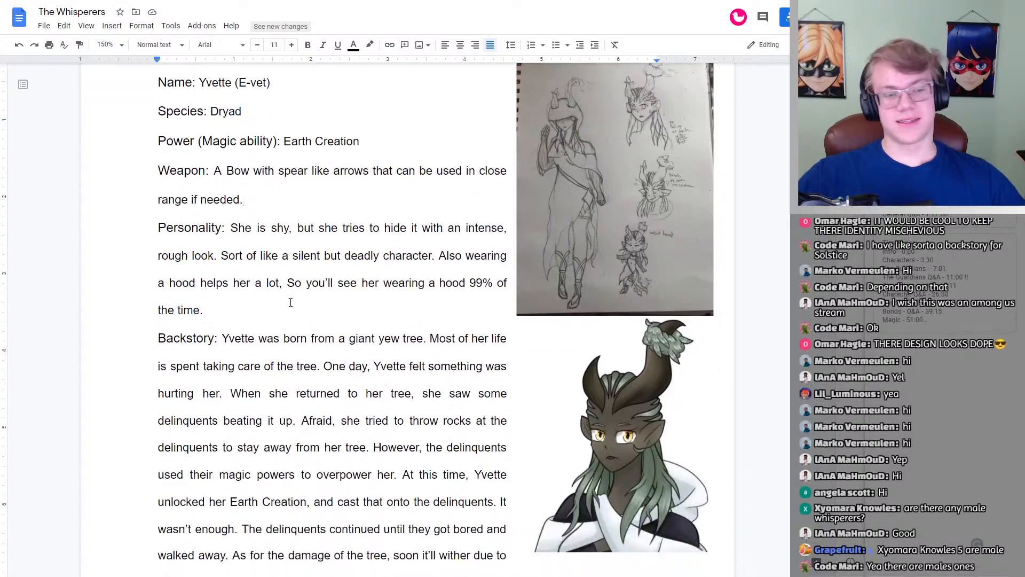
{"action": "scroll", "coordinate": [252, 335], "scroll_direction": "down", "scroll_amount": 1}
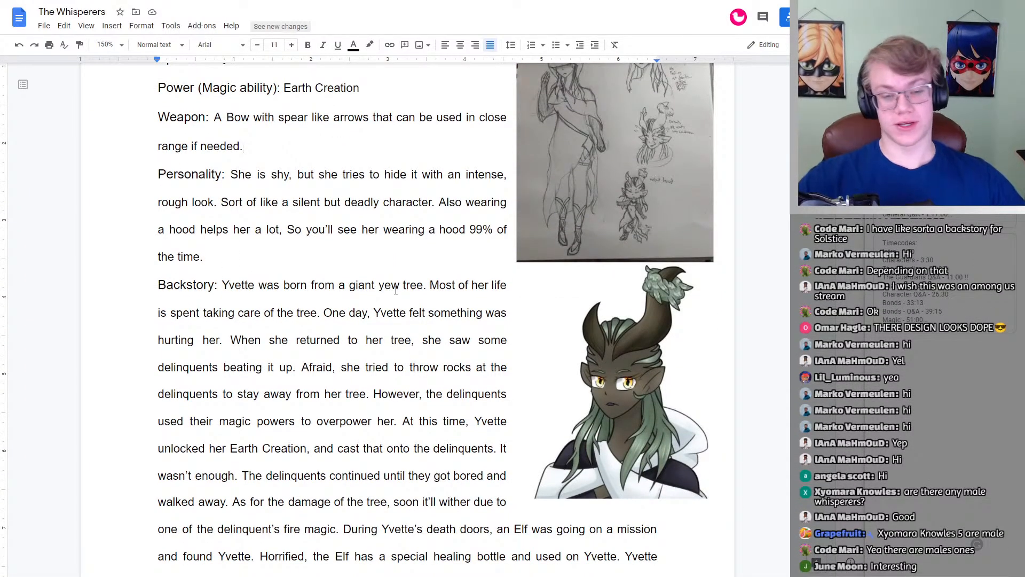
{"action": "scroll", "coordinate": [238, 287], "scroll_direction": "down", "scroll_amount": 1}
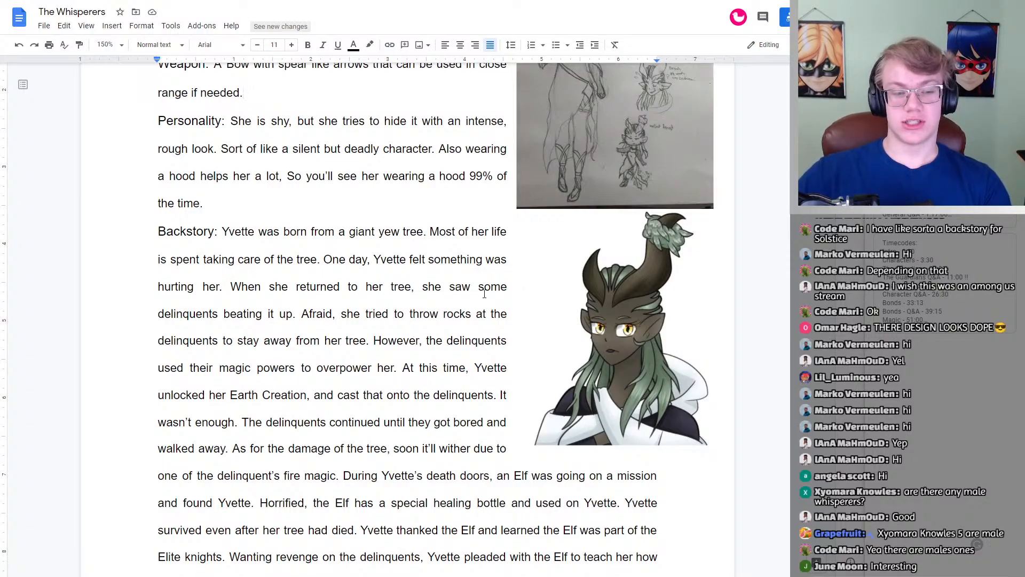
{"action": "scroll", "coordinate": [485, 295], "scroll_direction": "down", "scroll_amount": 3}
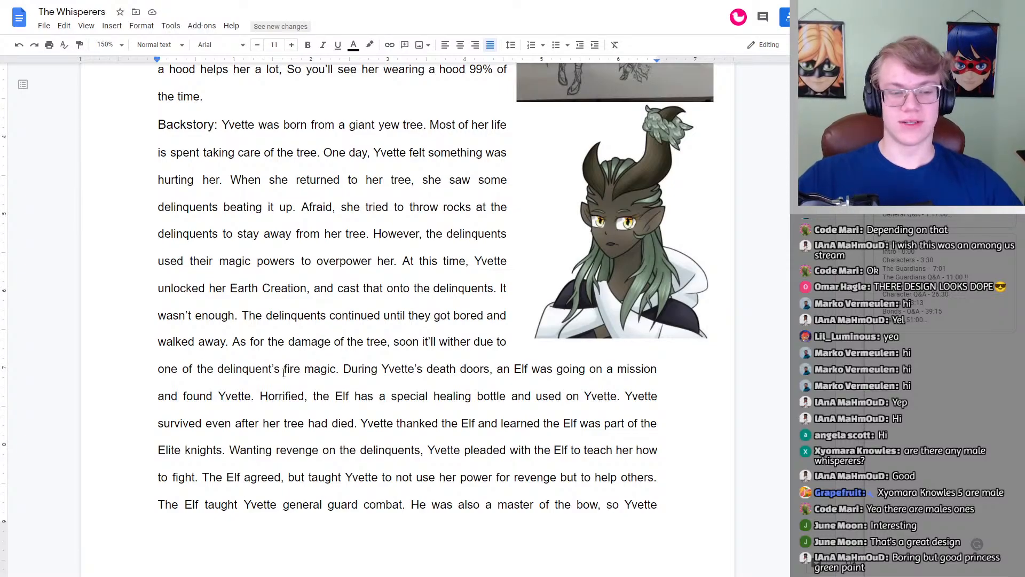
{"action": "scroll", "coordinate": [365, 368], "scroll_direction": "down", "scroll_amount": 1}
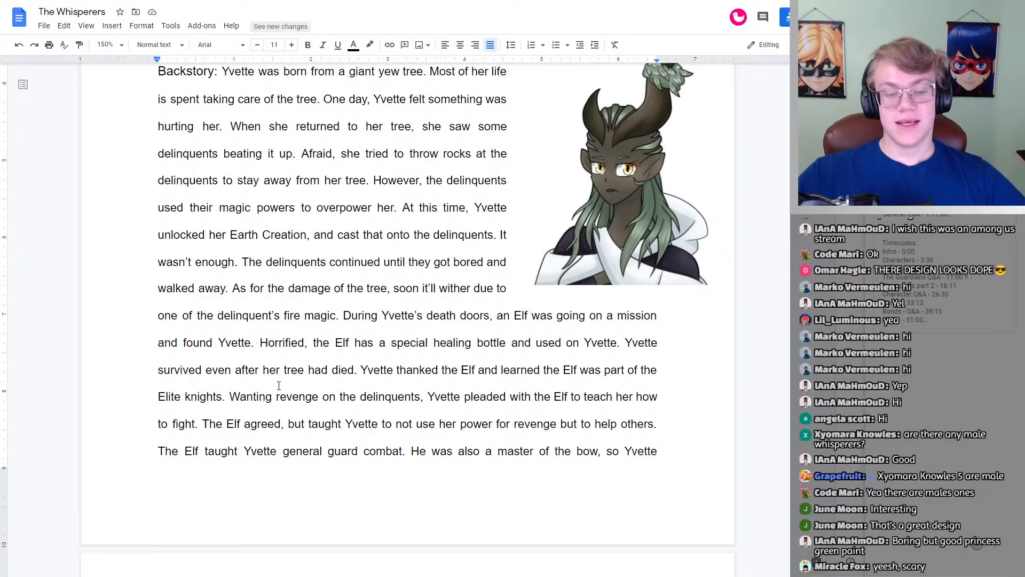
{"action": "scroll", "coordinate": [492, 340], "scroll_direction": "down", "scroll_amount": 1}
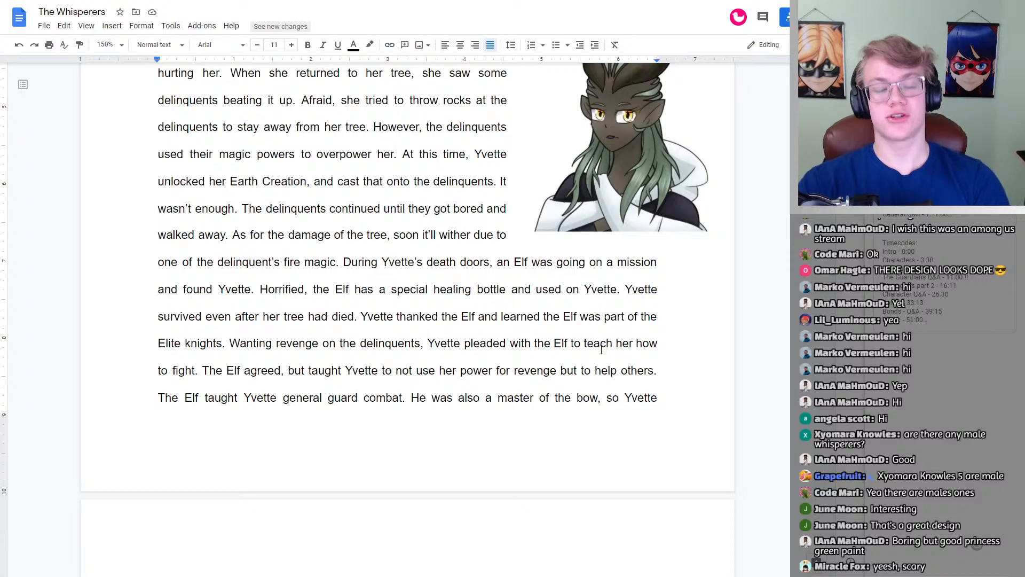
{"action": "scroll", "coordinate": [395, 383], "scroll_direction": "down", "scroll_amount": 2}
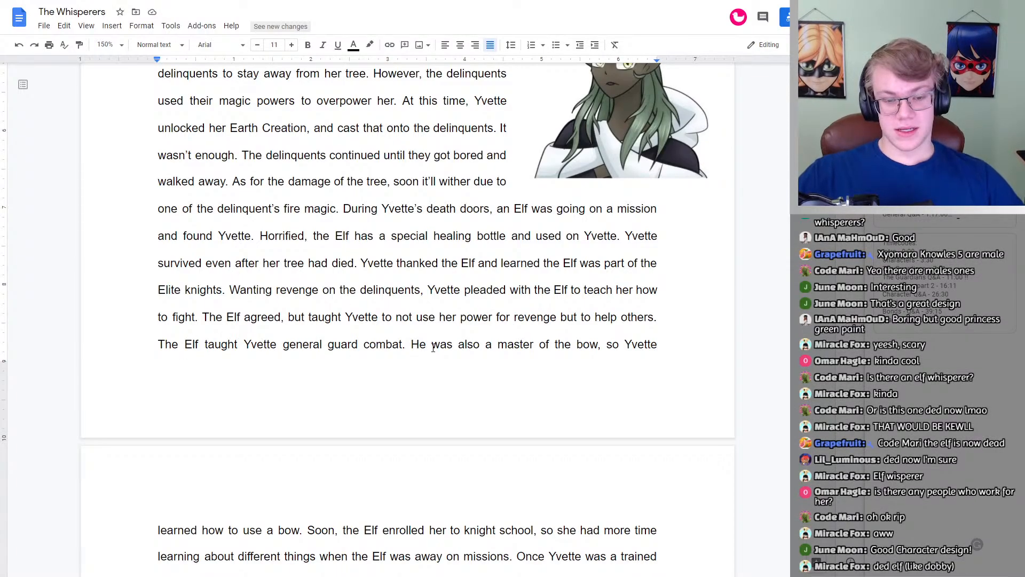
{"action": "scroll", "coordinate": [627, 344], "scroll_direction": "down", "scroll_amount": 4}
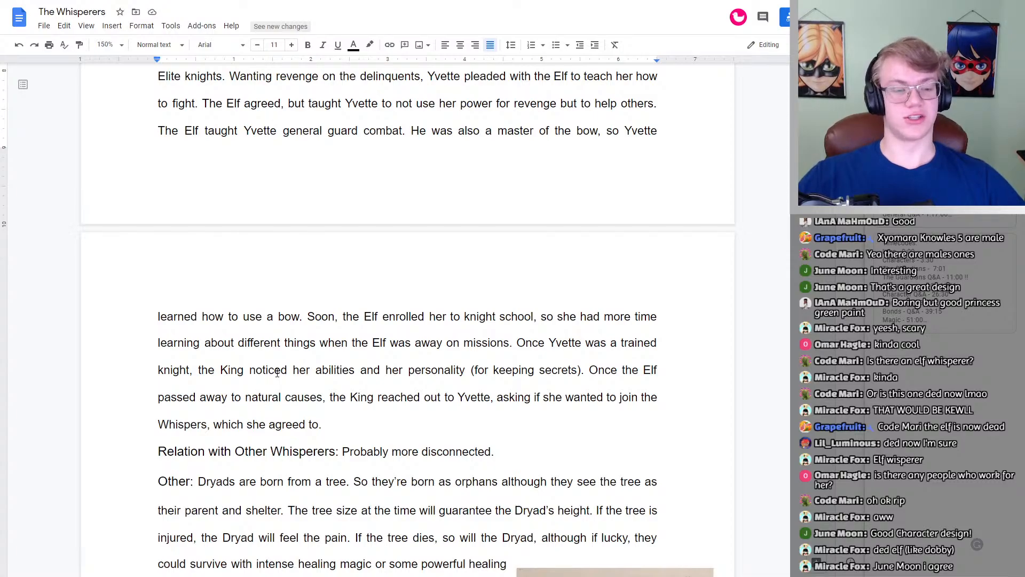
{"action": "scroll", "coordinate": [292, 335], "scroll_direction": "down", "scroll_amount": 3}
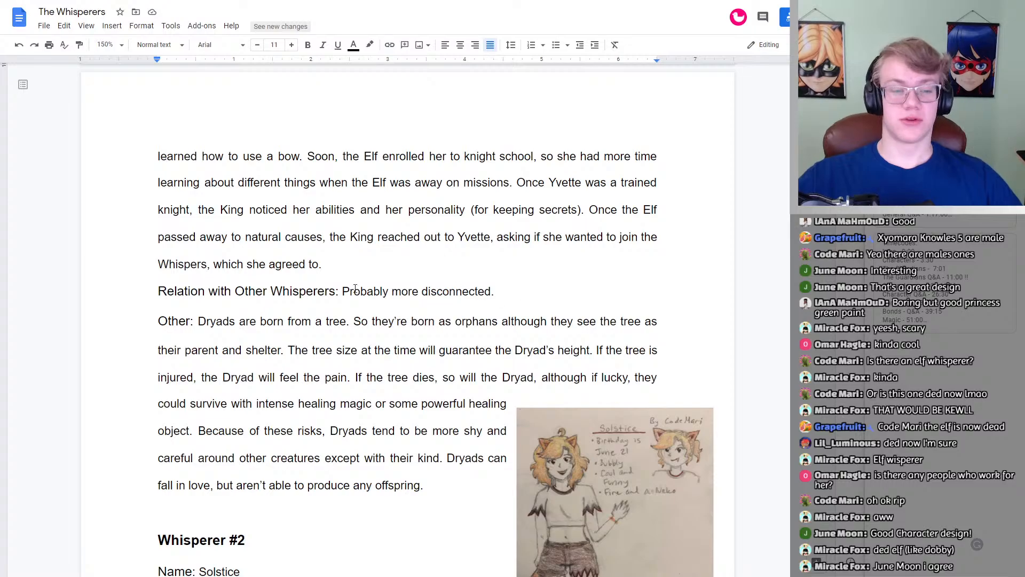
{"action": "scroll", "coordinate": [355, 288], "scroll_direction": "down", "scroll_amount": 2}
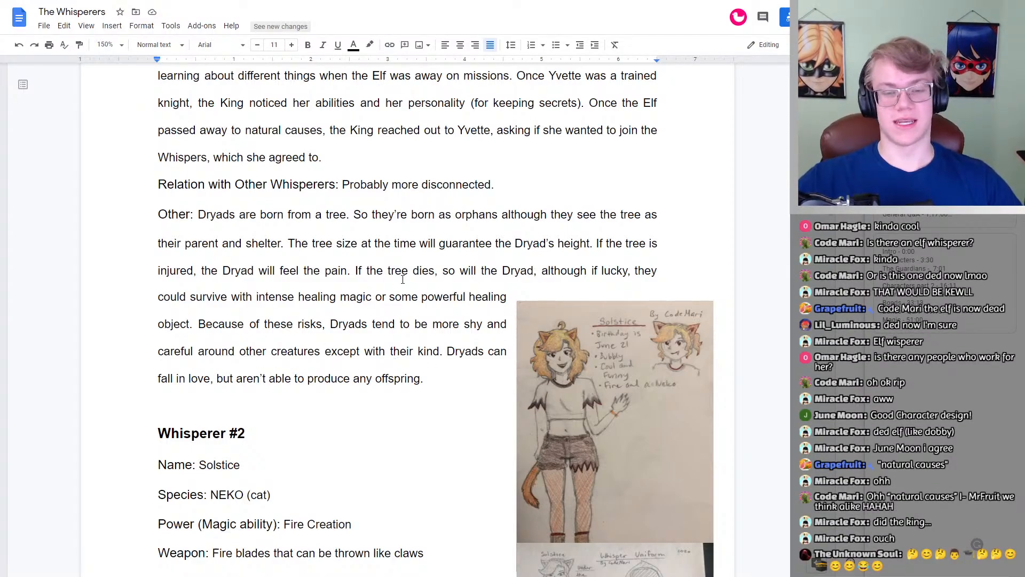
Step: Return to the start of the Whisperer #1 profile and re-examine its details alongside the character sketches and coloured portrait
{"action": "scroll", "coordinate": [352, 227], "scroll_direction": "up", "scroll_amount": 9}
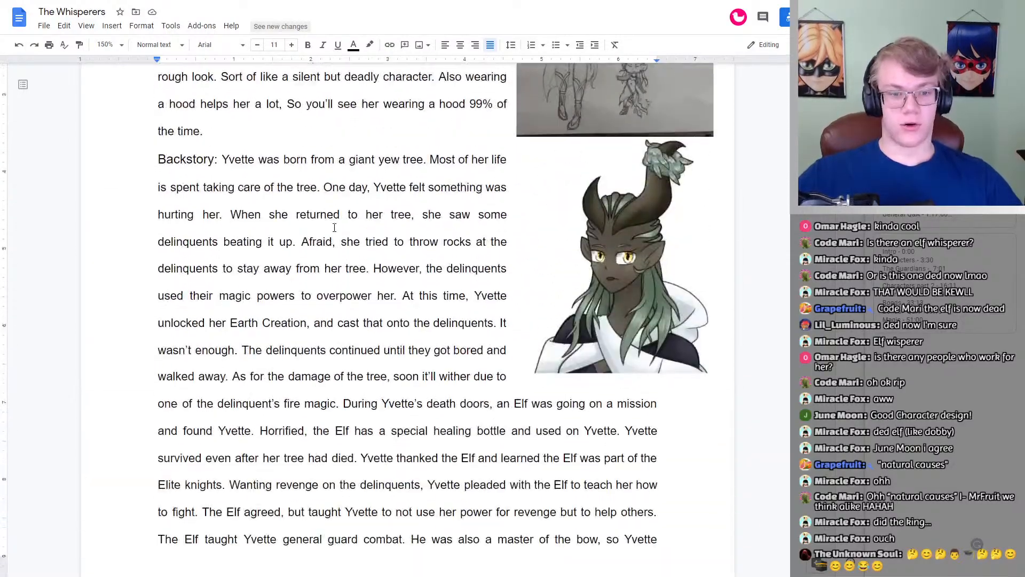
{"action": "scroll", "coordinate": [214, 160], "scroll_direction": "up", "scroll_amount": 9}
{"action": "scroll", "coordinate": [257, 190], "scroll_direction": "down", "scroll_amount": 3}
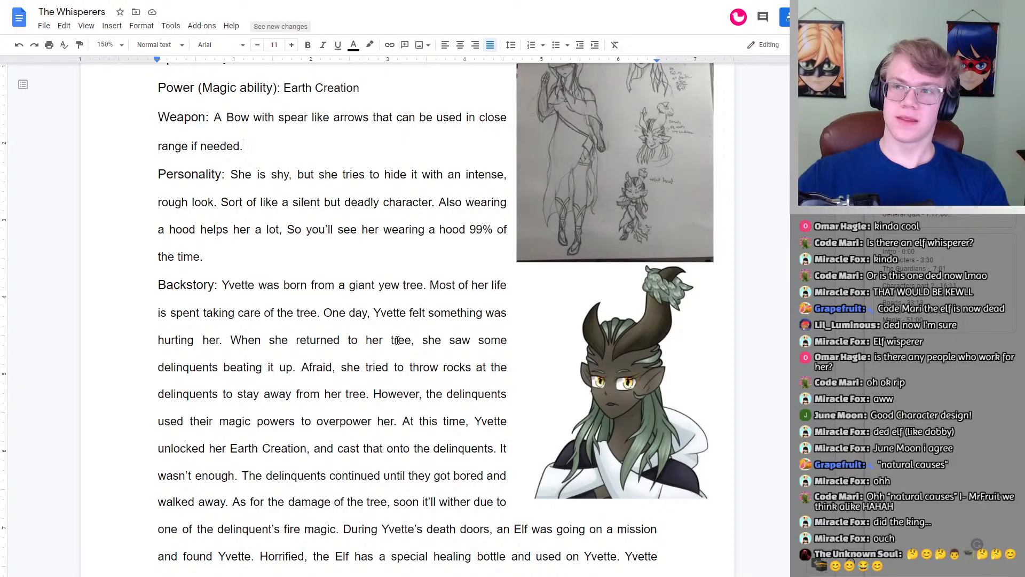
{"action": "scroll", "coordinate": [451, 355], "scroll_direction": "up", "scroll_amount": 3}
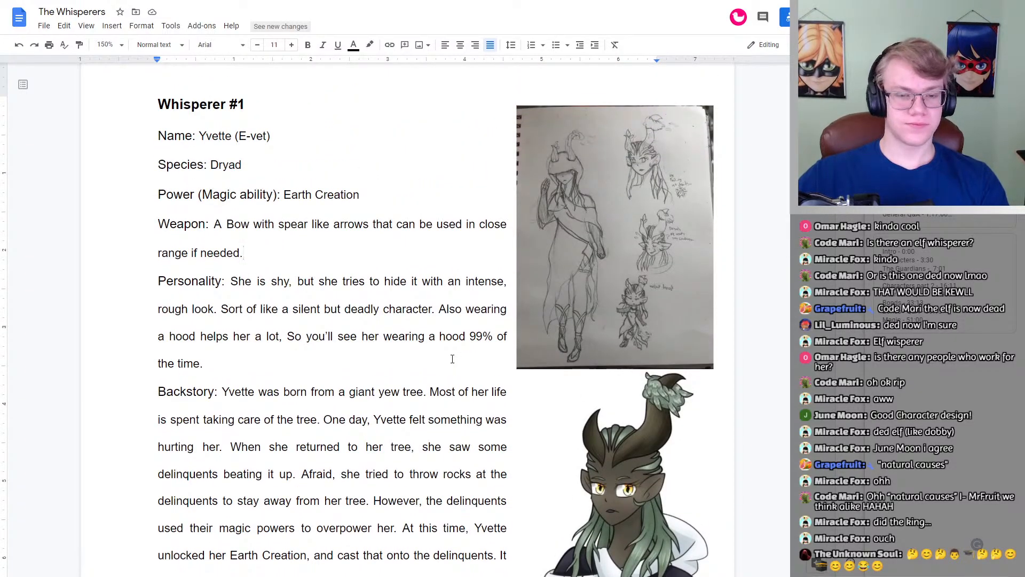
{"action": "double_click", "coordinate": [222, 417]}
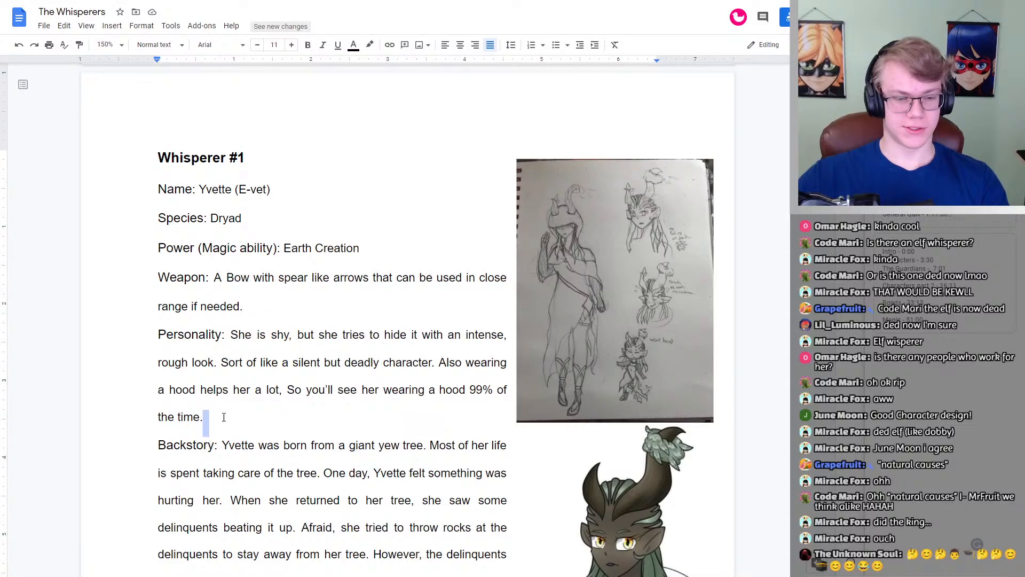
{"action": "left_click", "coordinate": [398, 389]}
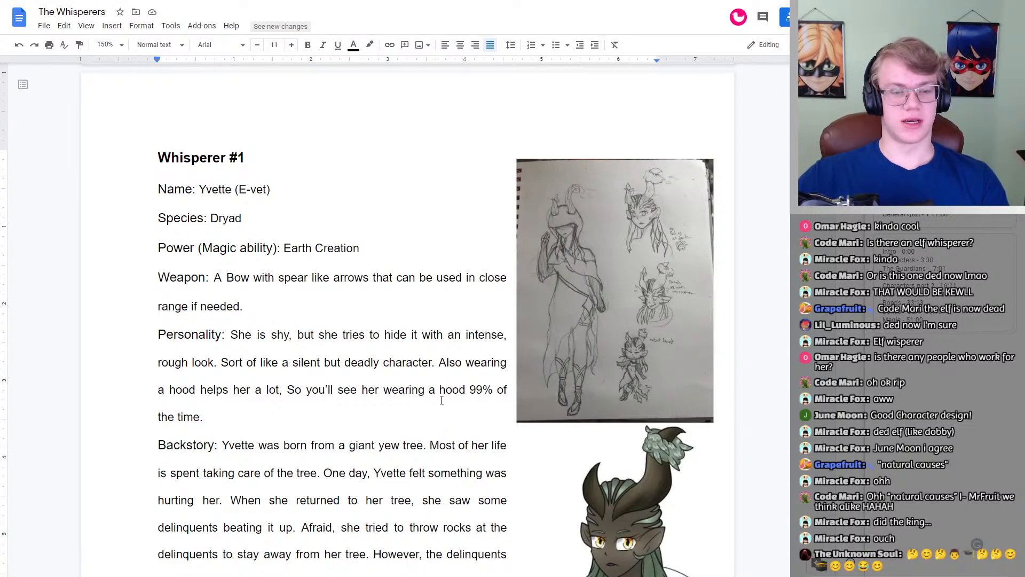
{"action": "scroll", "coordinate": [256, 318], "scroll_direction": "up", "scroll_amount": 1}
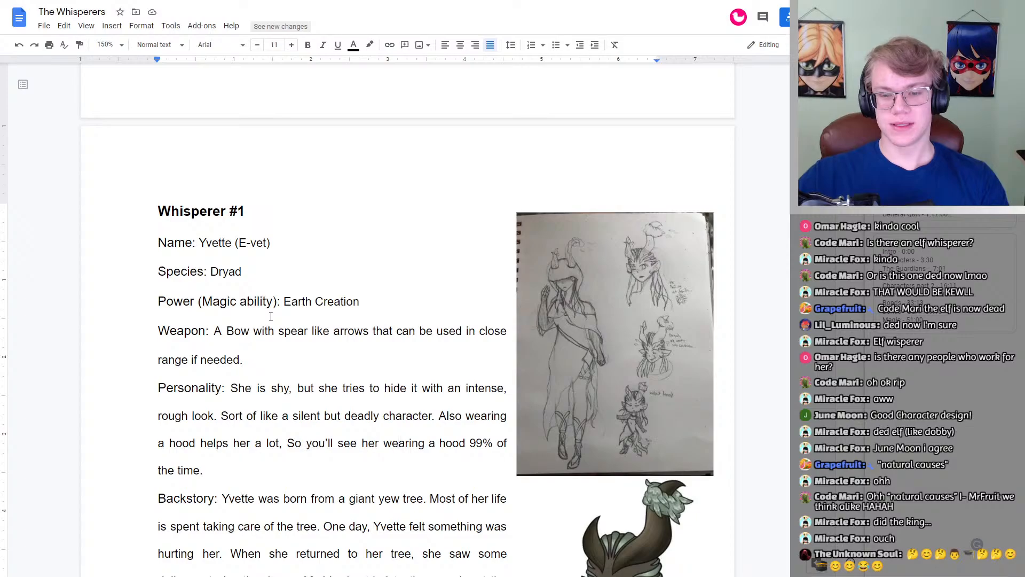
{"action": "scroll", "coordinate": [335, 350], "scroll_direction": "down", "scroll_amount": 4}
{"action": "scroll", "coordinate": [335, 351], "scroll_direction": "down", "scroll_amount": 2}
{"action": "scroll", "coordinate": [613, 347], "scroll_direction": "up", "scroll_amount": 5}
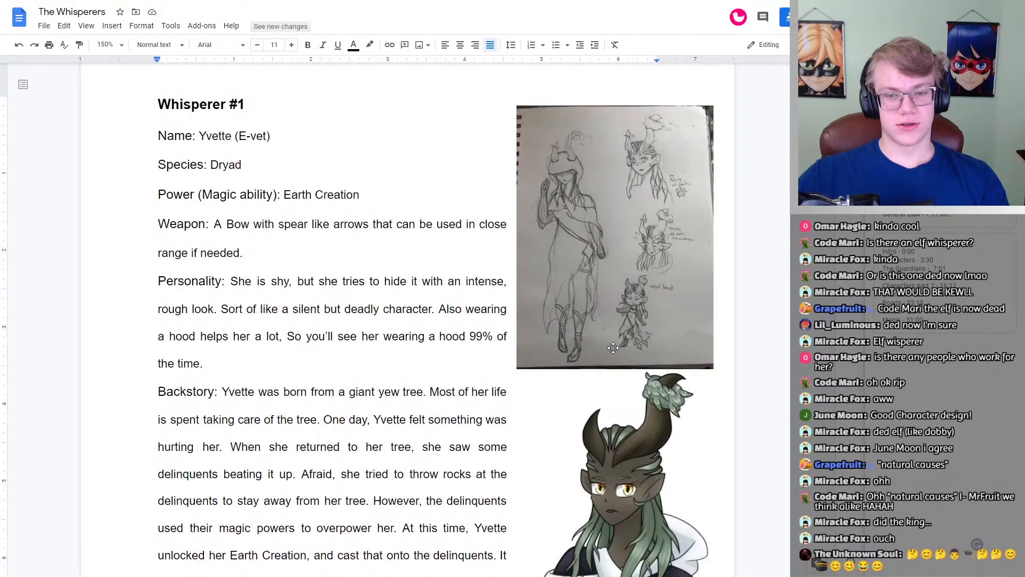
{"action": "scroll", "coordinate": [613, 347], "scroll_direction": "down", "scroll_amount": 1}
{"action": "scroll", "coordinate": [641, 118], "scroll_direction": "down", "scroll_amount": 1}
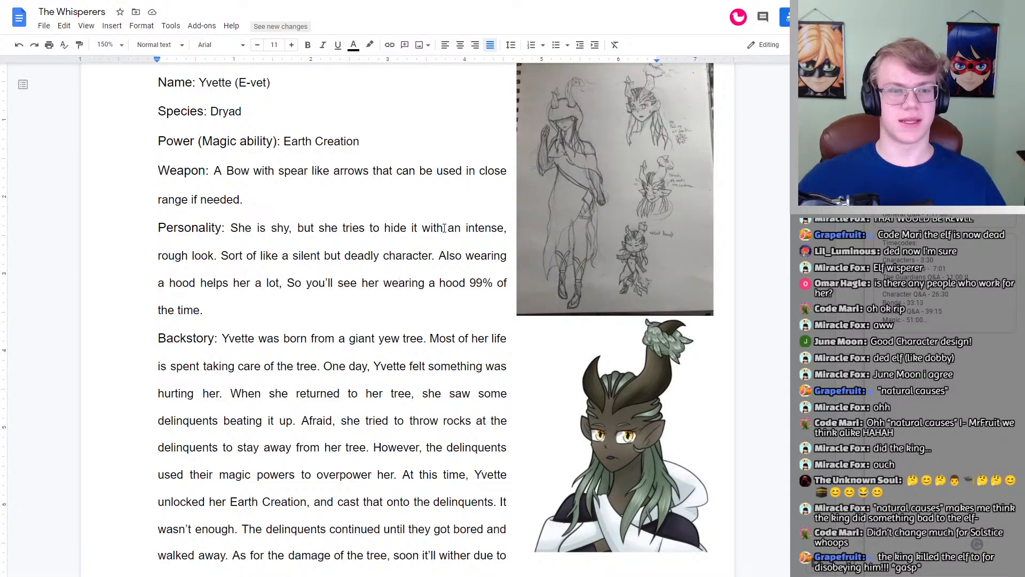
{"action": "scroll", "coordinate": [394, 202], "scroll_direction": "up", "scroll_amount": 3}
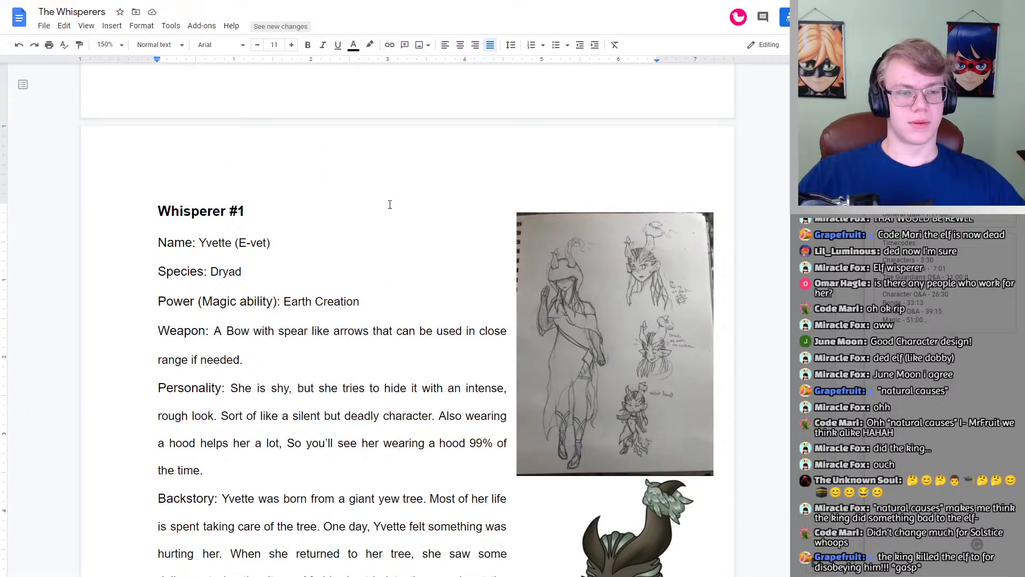
Step: Look over Whisperer #1's profile once more, and read the name, species and magic ability entries of Whisperer #2
{"action": "scroll", "coordinate": [390, 205], "scroll_direction": "down", "scroll_amount": 3}
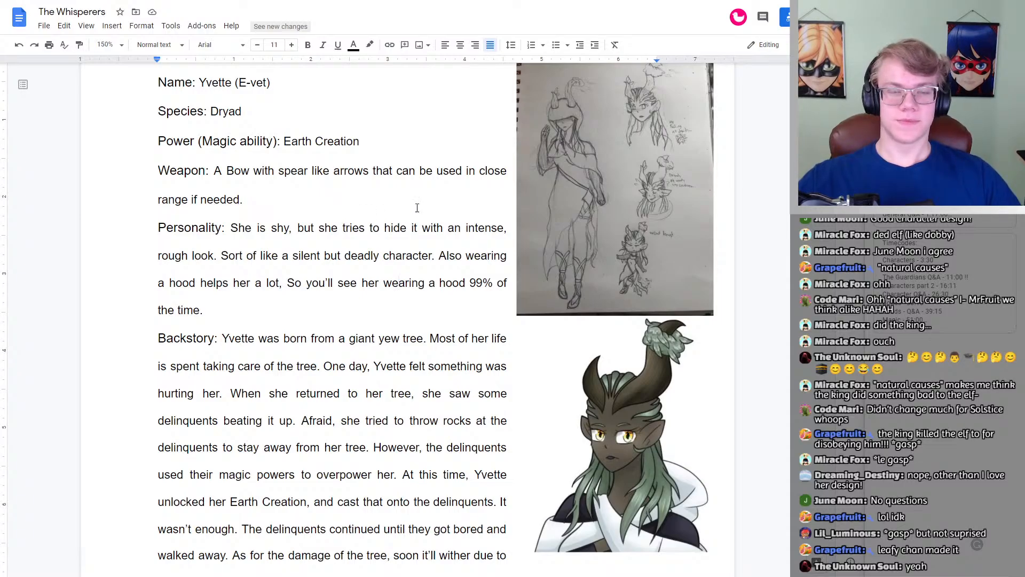
{"action": "scroll", "coordinate": [418, 233], "scroll_direction": "up", "scroll_amount": 3}
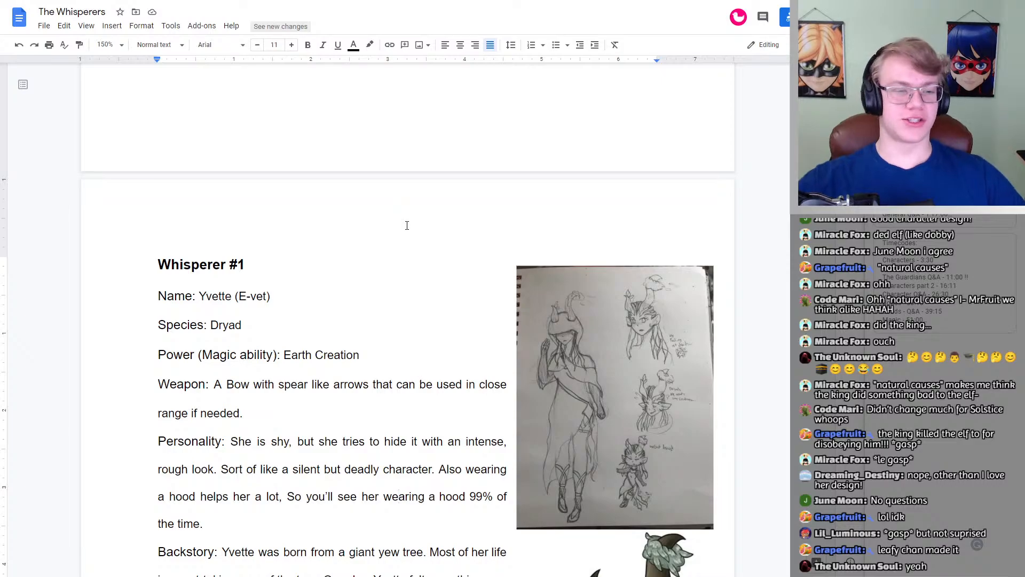
{"action": "scroll", "coordinate": [378, 216], "scroll_direction": "down", "scroll_amount": 20}
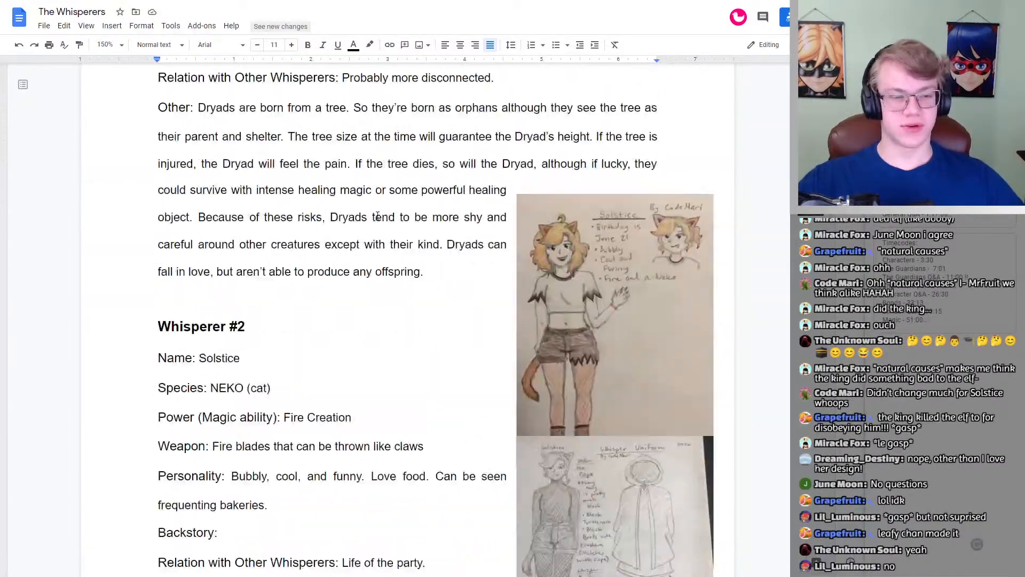
{"action": "scroll", "coordinate": [377, 216], "scroll_direction": "up", "scroll_amount": 2}
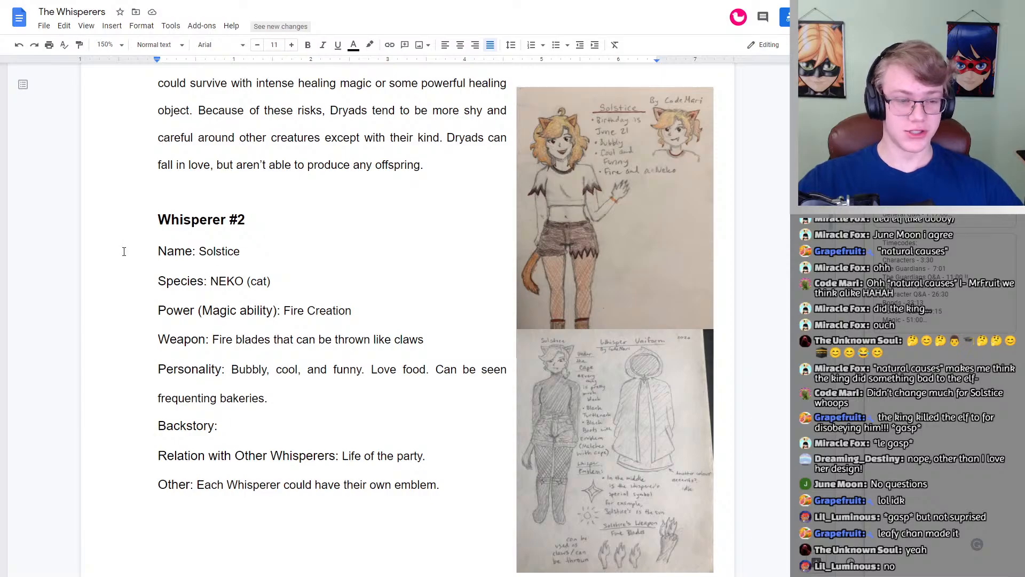
{"action": "left_click_drag", "start_coordinate": [264, 254], "coordinate": [197, 252]}
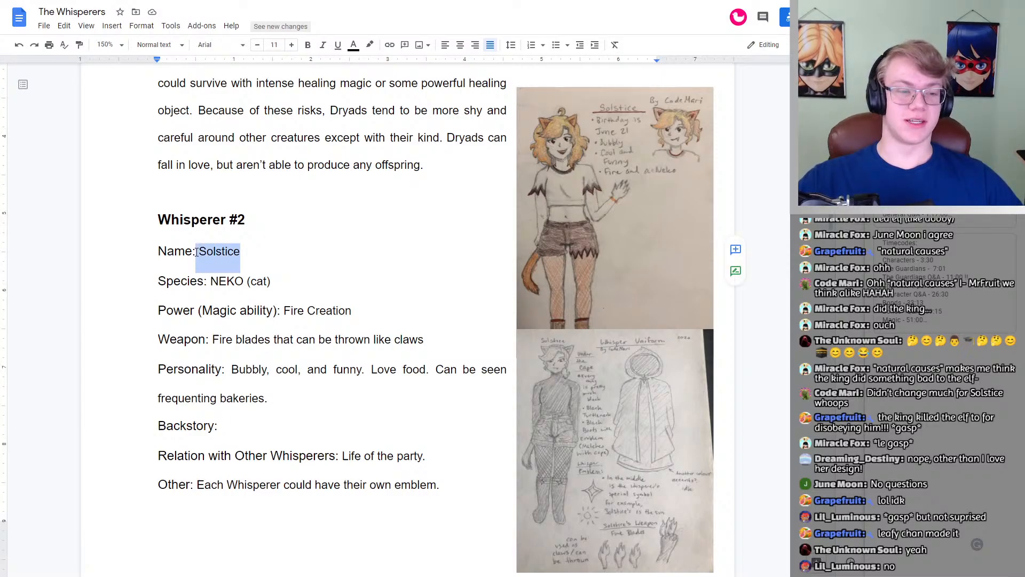
{"action": "left_click", "coordinate": [298, 280]}
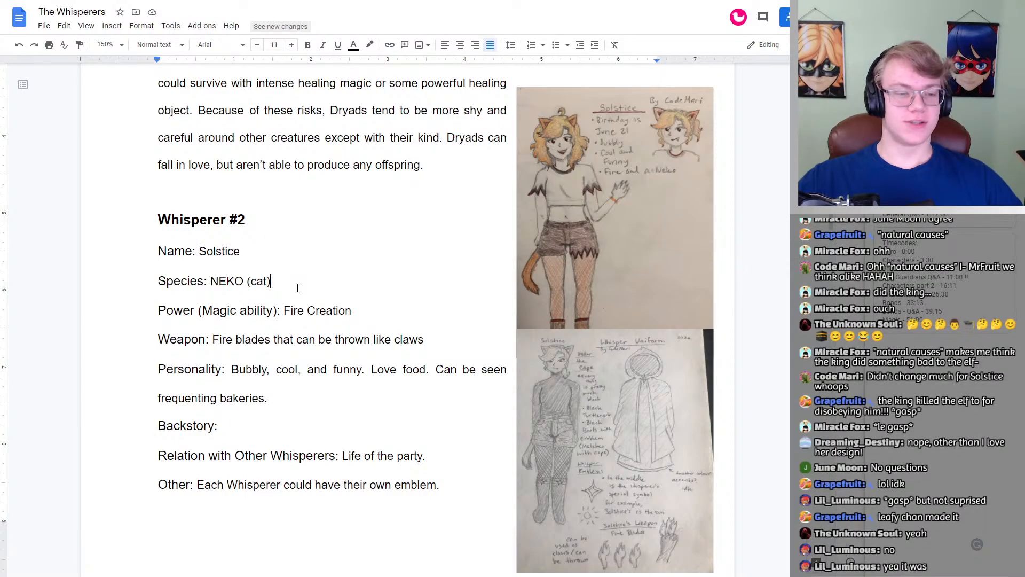
{"action": "scroll", "coordinate": [320, 277], "scroll_direction": "down", "scroll_amount": 1}
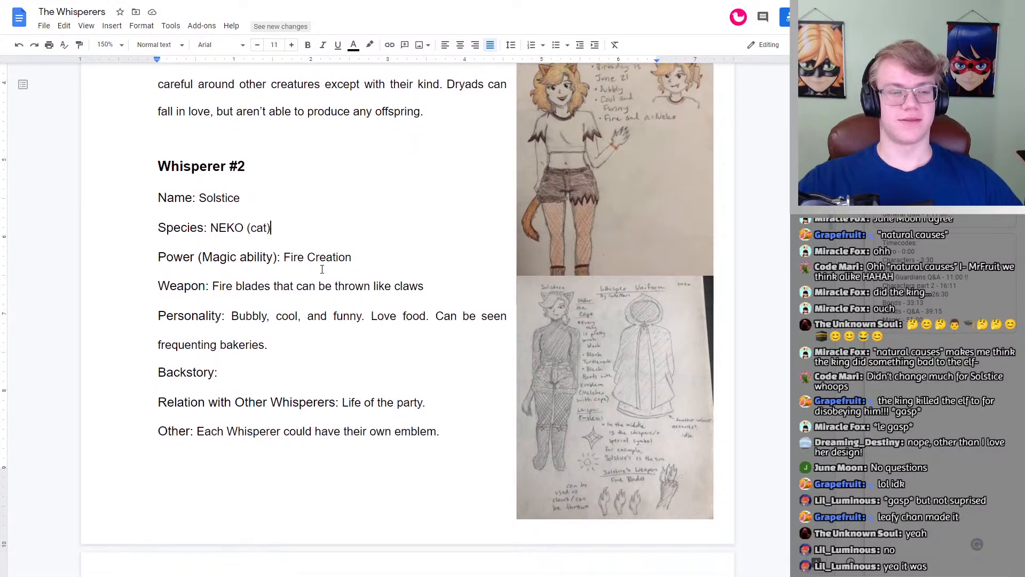
{"action": "left_click", "coordinate": [362, 259]}
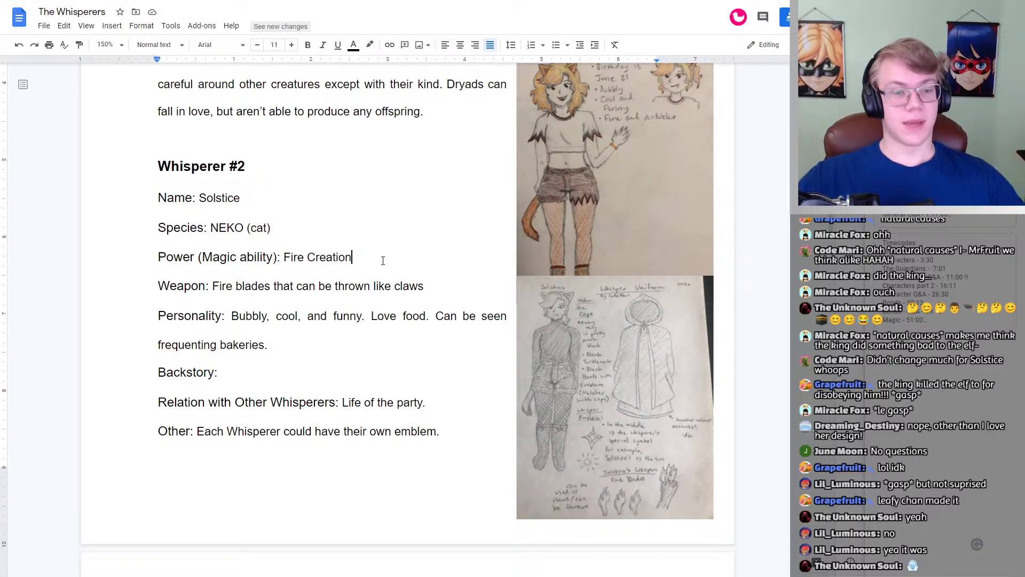
{"action": "mouse_move", "coordinate": [375, 257]}
{"action": "left_mouse_down"}
{"action": "mouse_move", "coordinate": [285, 258]}
{"action": "mouse_move", "coordinate": [373, 255]}
{"action": "left_mouse_up"}
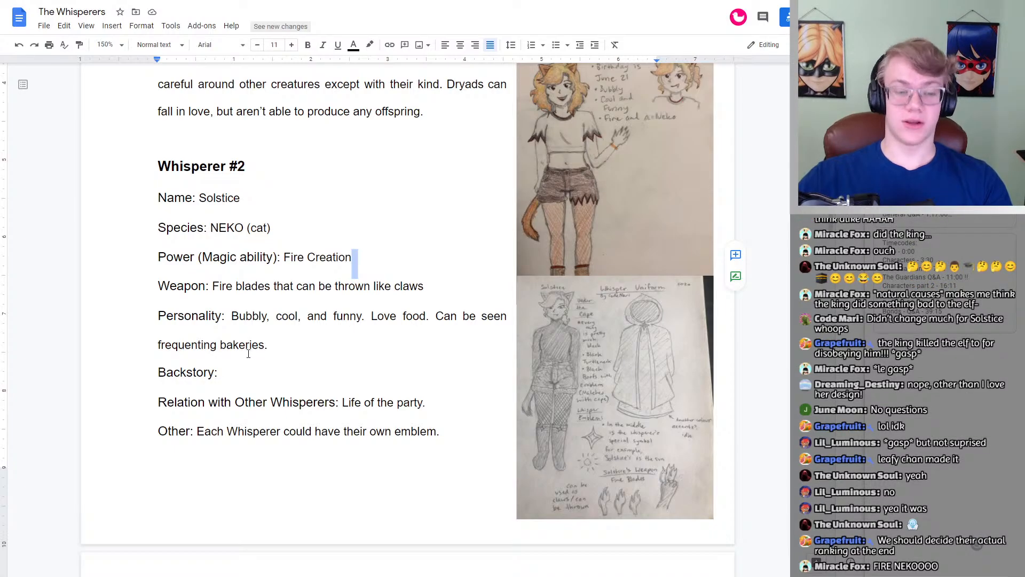
Step: Read the rest of Whisperer #2's profile through the Other entry, and review it again from its heading
{"action": "left_click", "coordinate": [222, 368]}
{"action": "scroll", "coordinate": [278, 369], "scroll_direction": "down", "scroll_amount": 1}
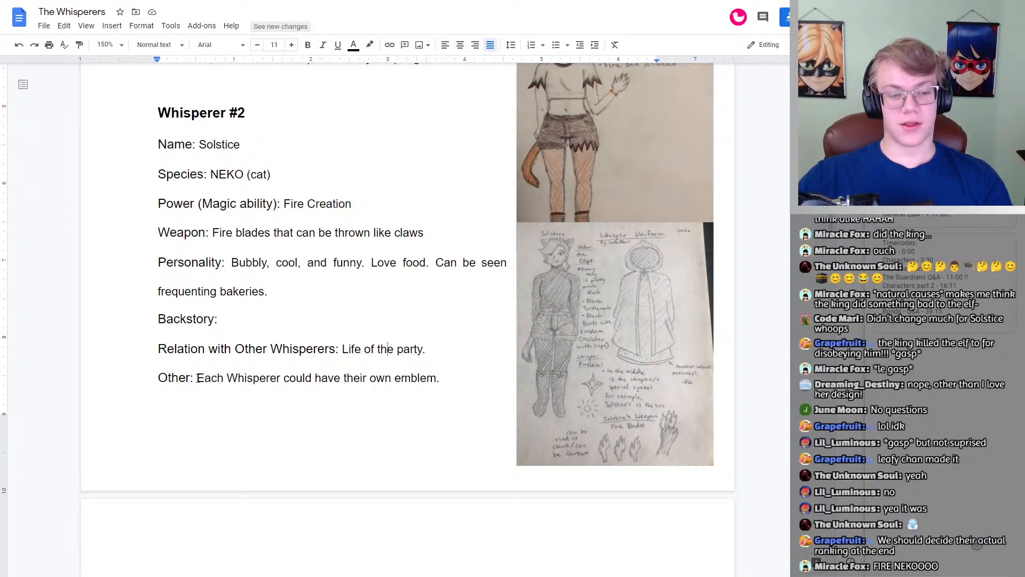
{"action": "left_click_drag", "start_coordinate": [197, 378], "coordinate": [429, 377]}
{"action": "left_click", "coordinate": [451, 378]}
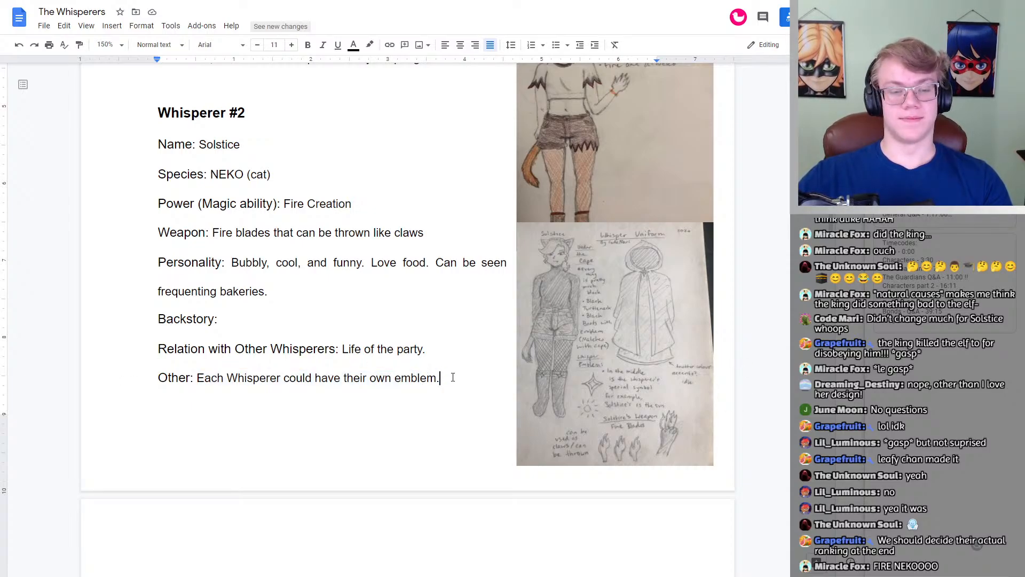
{"action": "left_click", "coordinate": [384, 203]}
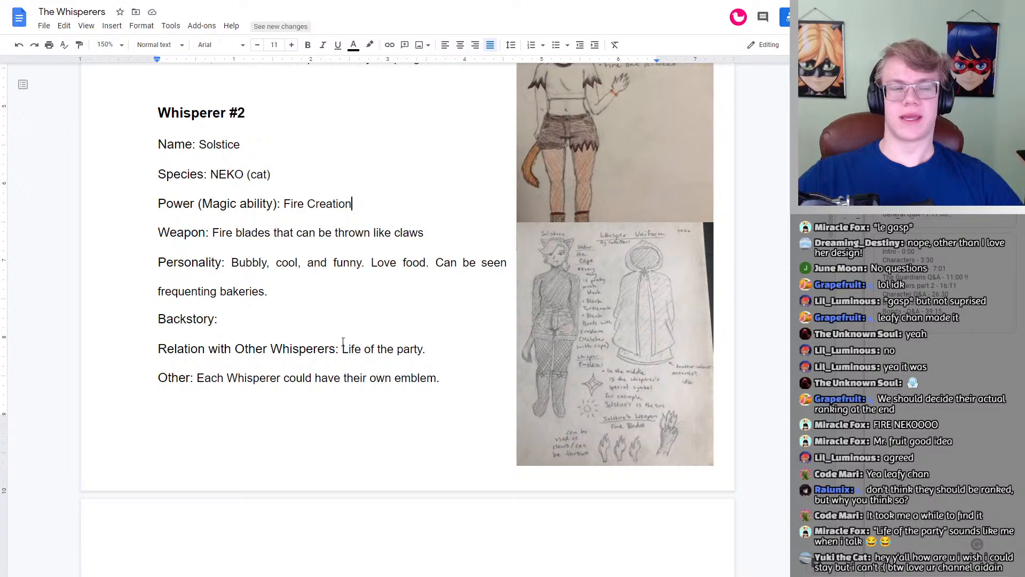
{"action": "scroll", "coordinate": [326, 327], "scroll_direction": "up", "scroll_amount": 2}
{"action": "left_click", "coordinate": [270, 223]}
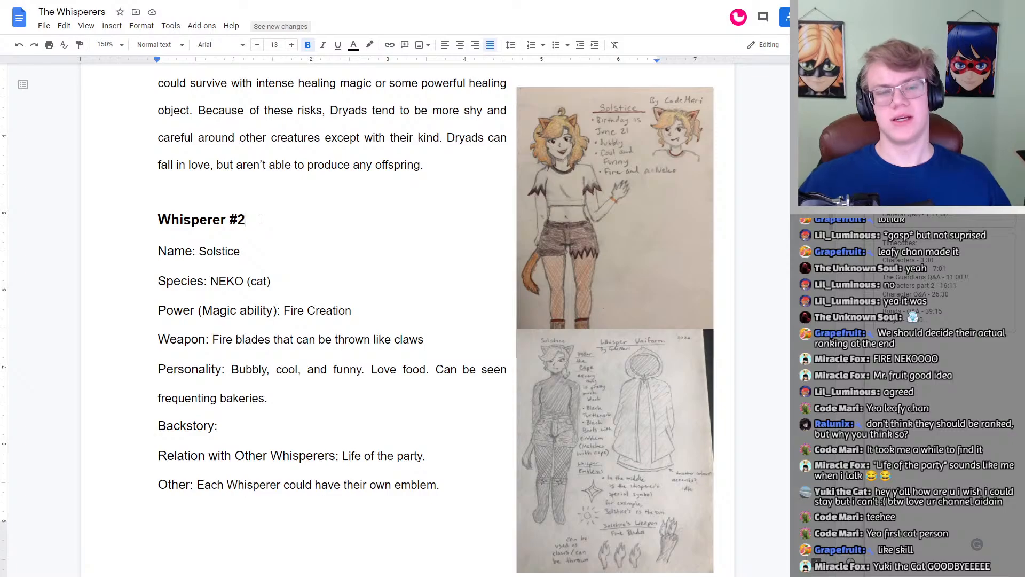
Step: Skim ahead through the Whisperer #3 and Whisperer #4 profiles and return to Whisperer #2
{"action": "scroll", "coordinate": [262, 219], "scroll_direction": "down", "scroll_amount": 20}
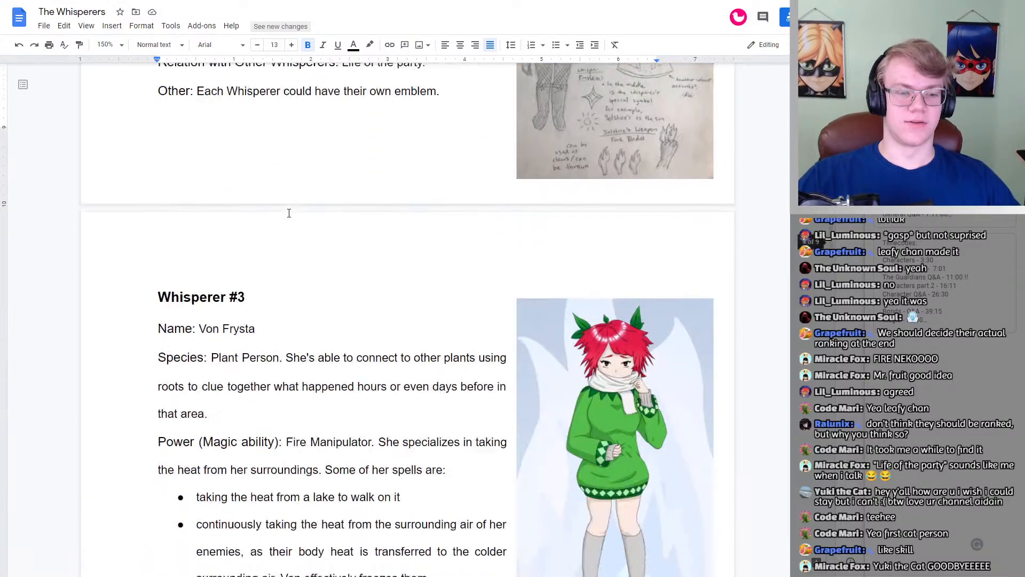
{"action": "scroll", "coordinate": [289, 213], "scroll_direction": "down", "scroll_amount": 5}
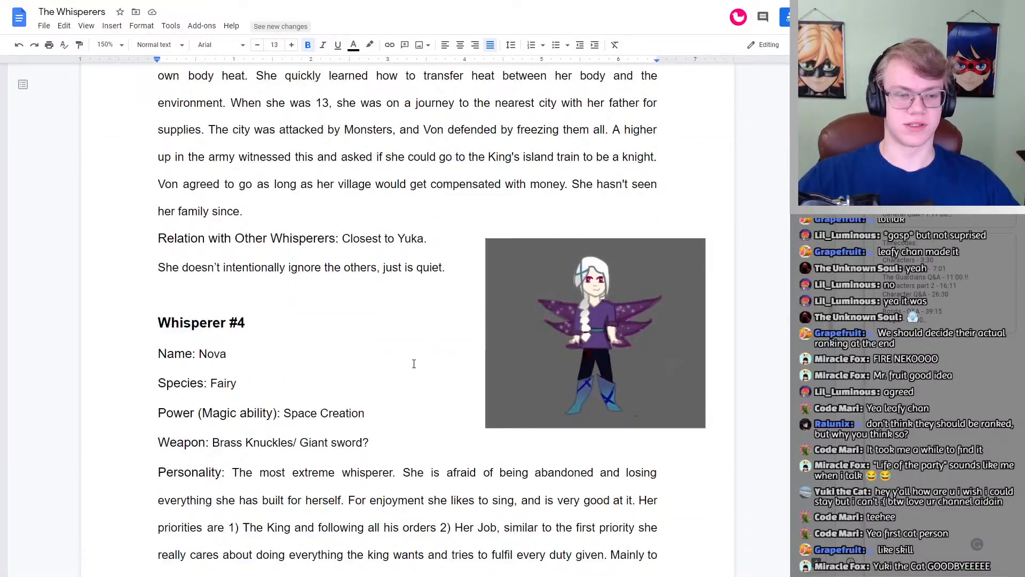
{"action": "scroll", "coordinate": [430, 238], "scroll_direction": "up", "scroll_amount": 15}
{"action": "scroll", "coordinate": [429, 243], "scroll_direction": "up", "scroll_amount": 15}
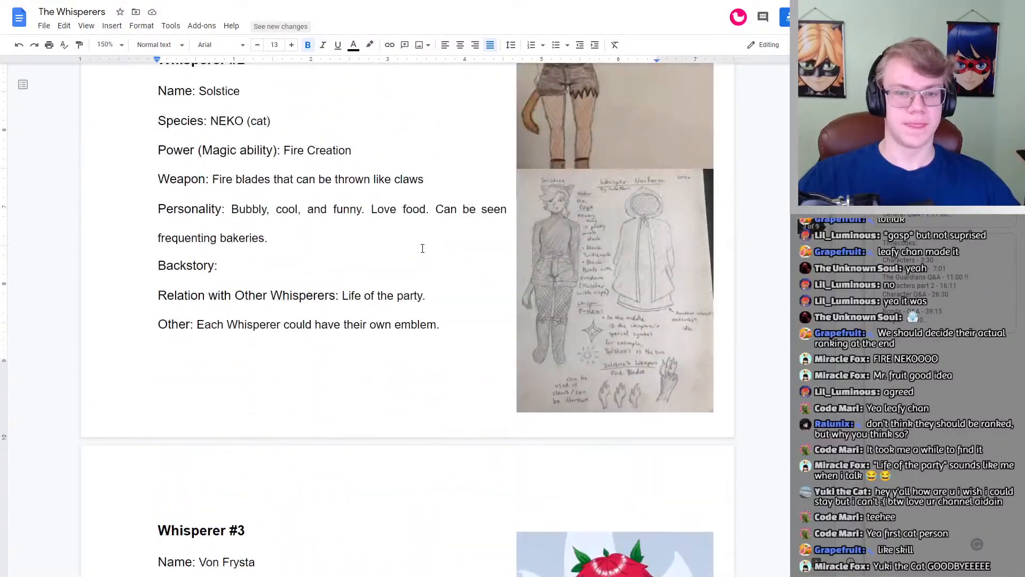
{"action": "scroll", "coordinate": [422, 248], "scroll_direction": "down", "scroll_amount": 2}
{"action": "scroll", "coordinate": [422, 249], "scroll_direction": "down", "scroll_amount": 2}
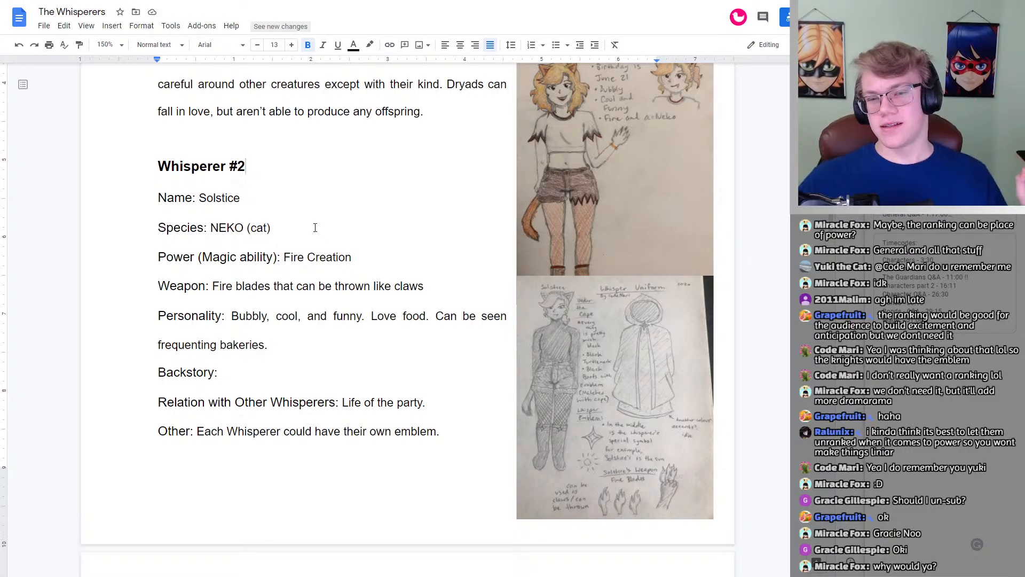
{"action": "scroll", "coordinate": [210, 266], "scroll_direction": "up", "scroll_amount": 2}
{"action": "mouse_move", "coordinate": [242, 305]}
{"action": "left_mouse_down"}
{"action": "mouse_move", "coordinate": [207, 306]}
{"action": "mouse_move", "coordinate": [247, 306]}
{"action": "left_mouse_up"}
{"action": "double_click", "coordinate": [252, 309]}
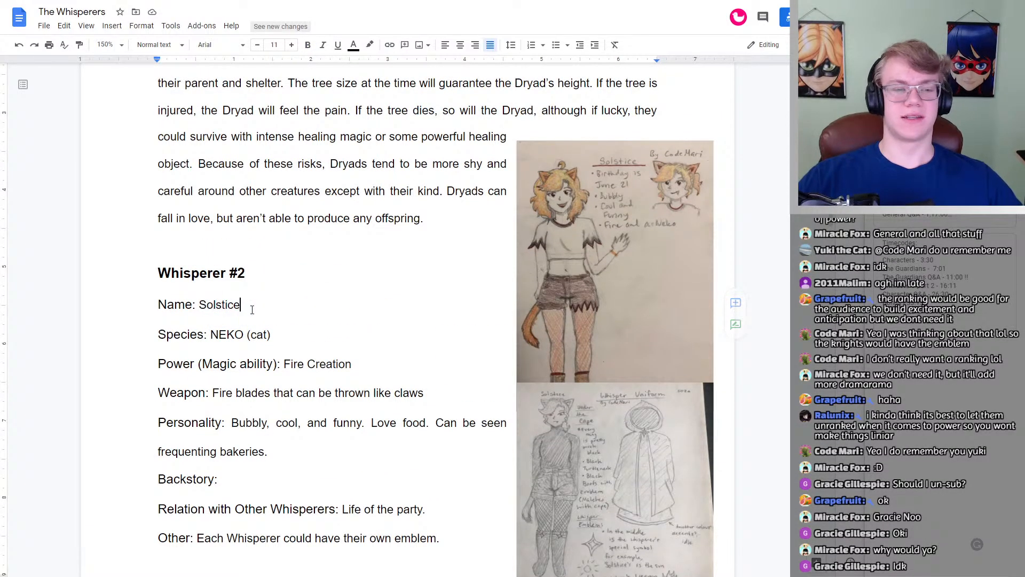
{"action": "left_click", "coordinate": [252, 309]}
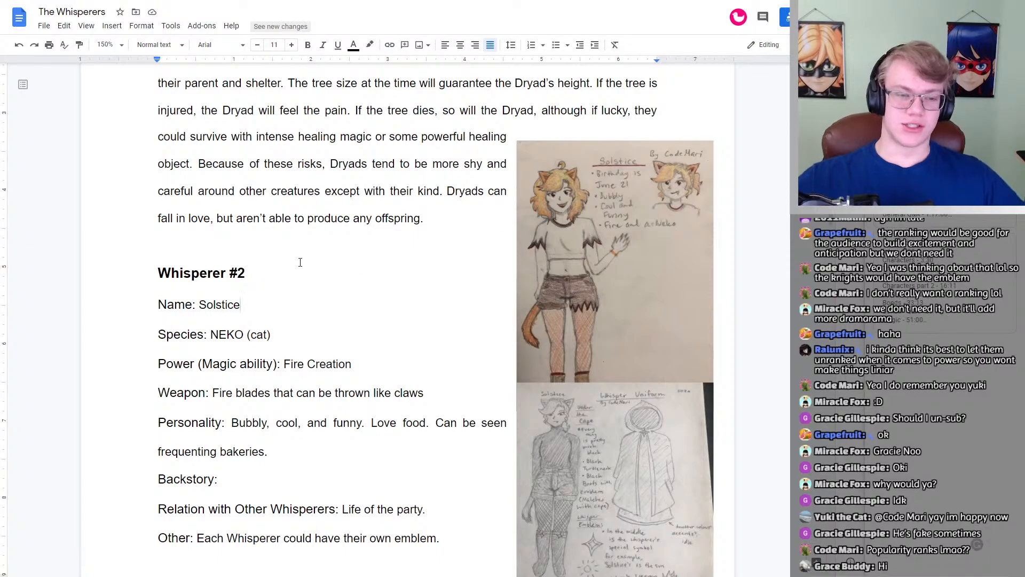
{"action": "double_click", "coordinate": [299, 261]}
{"action": "double_click", "coordinate": [251, 293]}
{"action": "double_click", "coordinate": [263, 311]}
{"action": "left_click", "coordinate": [263, 311]}
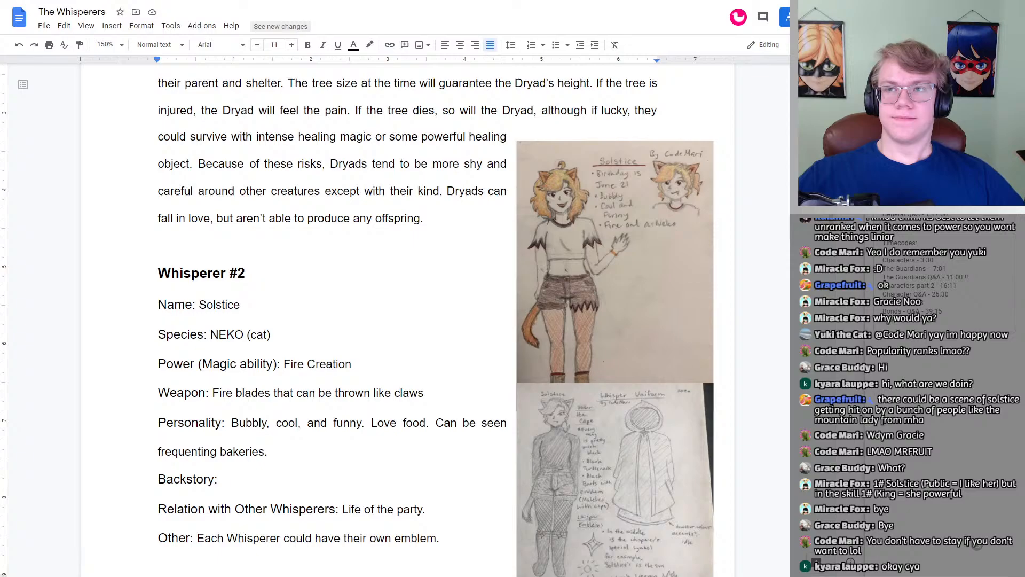
{"action": "left_click", "coordinate": [279, 270]}
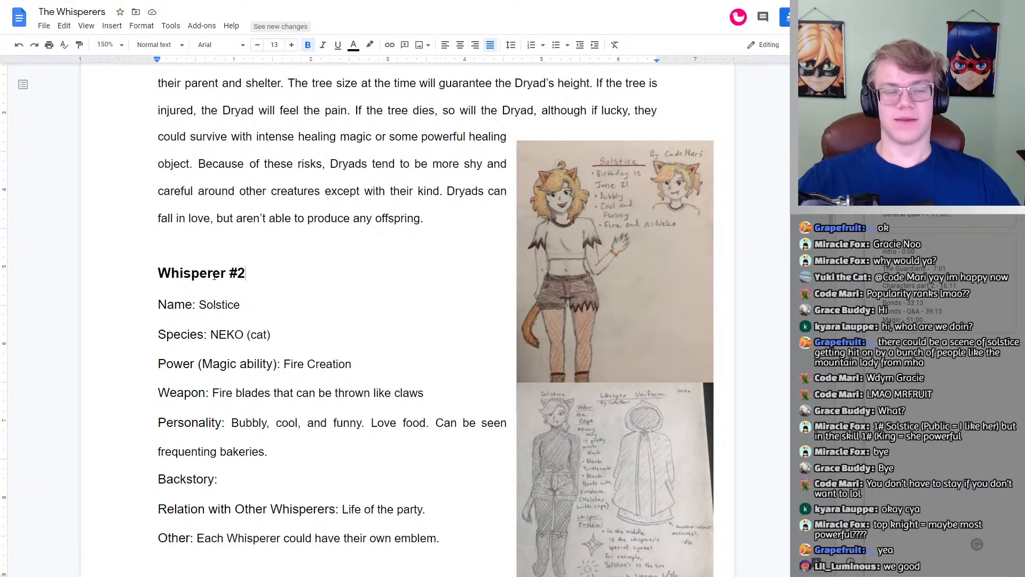
{"action": "scroll", "coordinate": [263, 301], "scroll_direction": "down", "scroll_amount": 3}
{"action": "scroll", "coordinate": [274, 294], "scroll_direction": "up", "scroll_amount": 2}
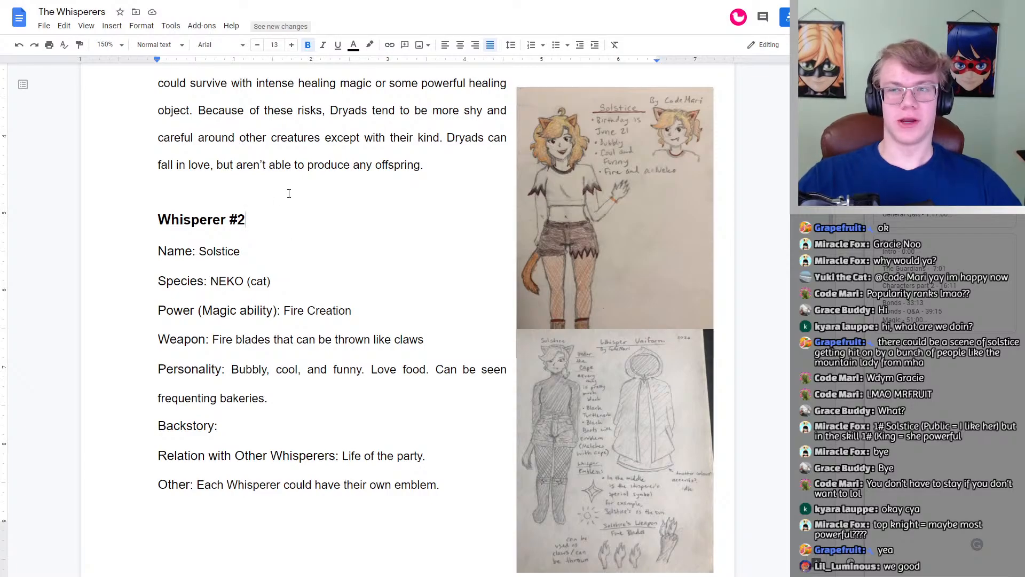
Step: Read the Whisperer #3 profile from the name and species through the magic ability, its listed spells and the weapon entry
{"action": "scroll", "coordinate": [294, 184], "scroll_direction": "down", "scroll_amount": 9}
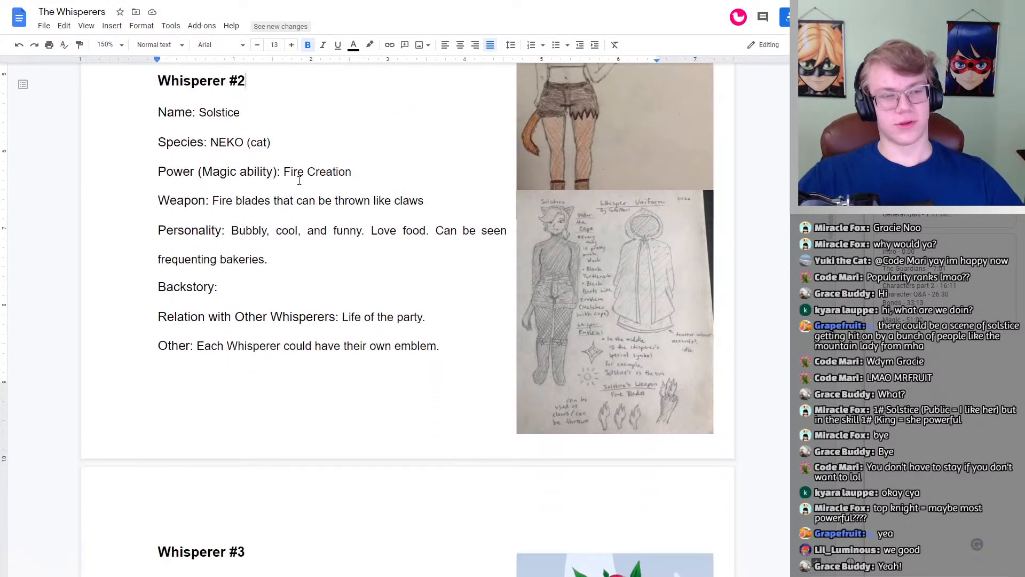
{"action": "left_click", "coordinate": [248, 210]}
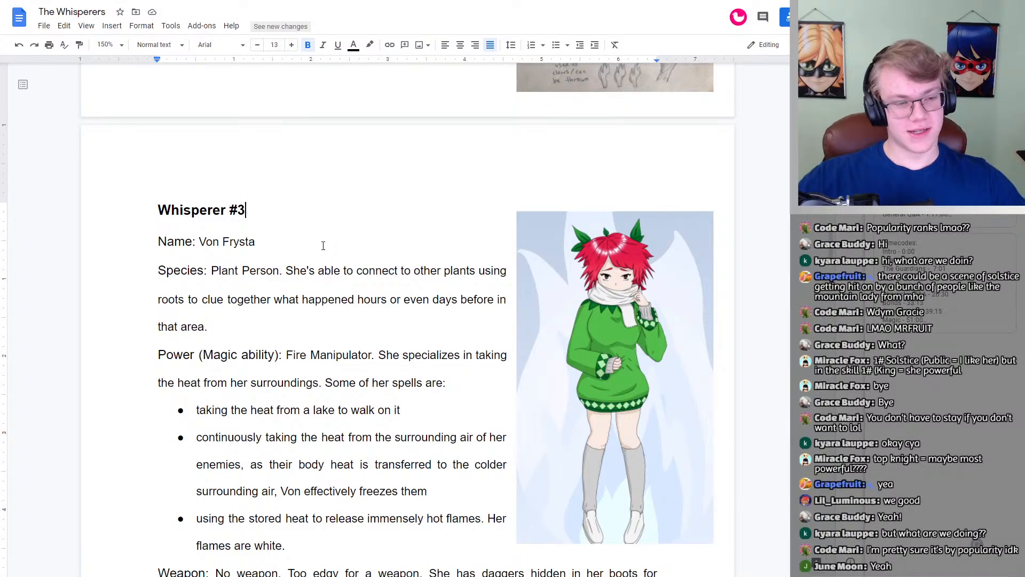
{"action": "scroll", "coordinate": [359, 225], "scroll_direction": "down", "scroll_amount": 1}
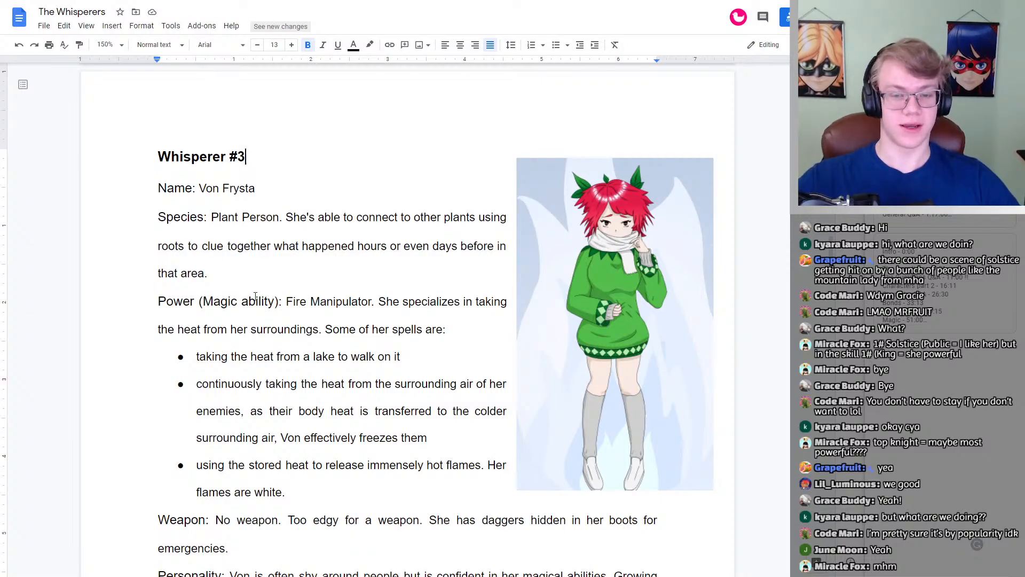
{"action": "scroll", "coordinate": [206, 279], "scroll_direction": "down", "scroll_amount": 1}
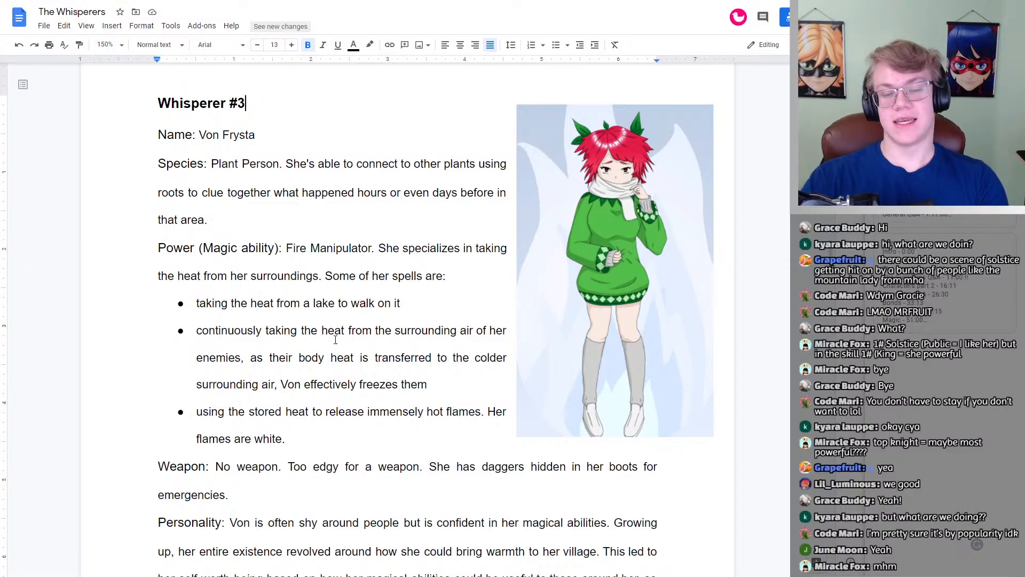
{"action": "scroll", "coordinate": [381, 327], "scroll_direction": "down", "scroll_amount": 1}
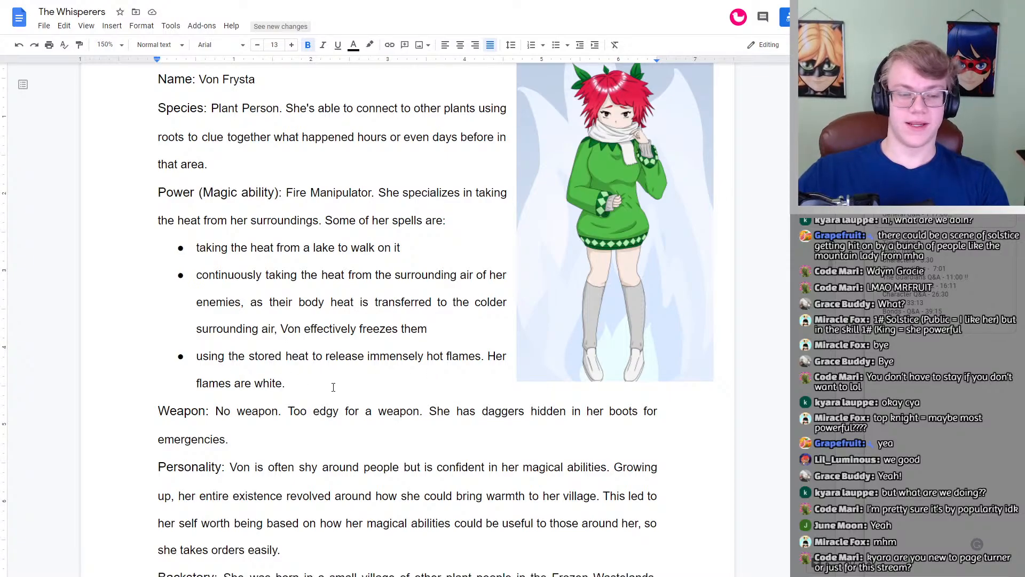
{"action": "scroll", "coordinate": [344, 388], "scroll_direction": "down", "scroll_amount": 1}
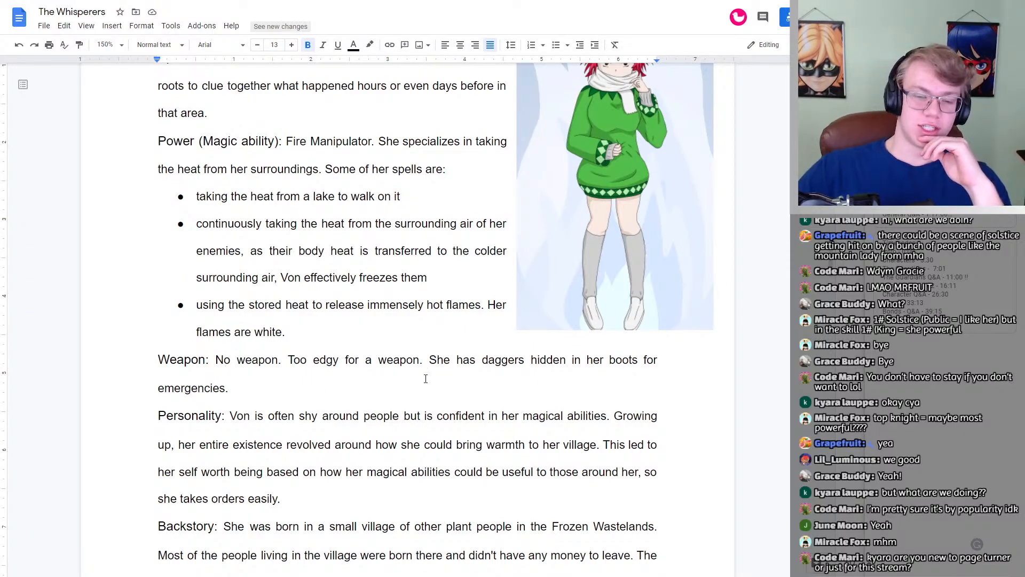
{"action": "left_click", "coordinate": [230, 388]}
Step: Read Whisperer #3's personality and full backstory, continuing to the Relation with Other Whisperers entry
{"action": "scroll", "coordinate": [256, 353], "scroll_direction": "down", "scroll_amount": 1}
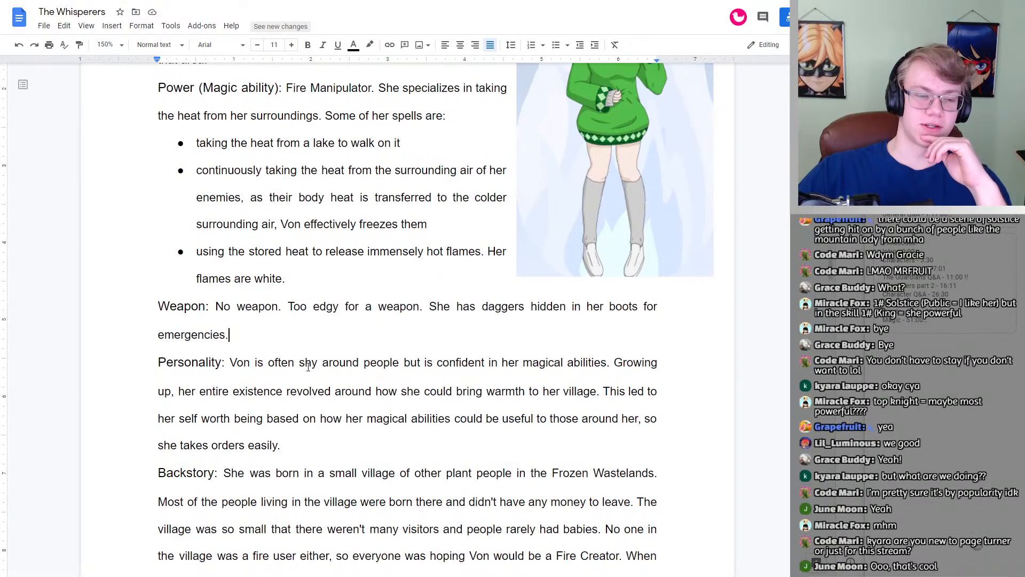
{"action": "scroll", "coordinate": [260, 310], "scroll_direction": "down", "scroll_amount": 1}
{"action": "scroll", "coordinate": [260, 311], "scroll_direction": "down", "scroll_amount": 1}
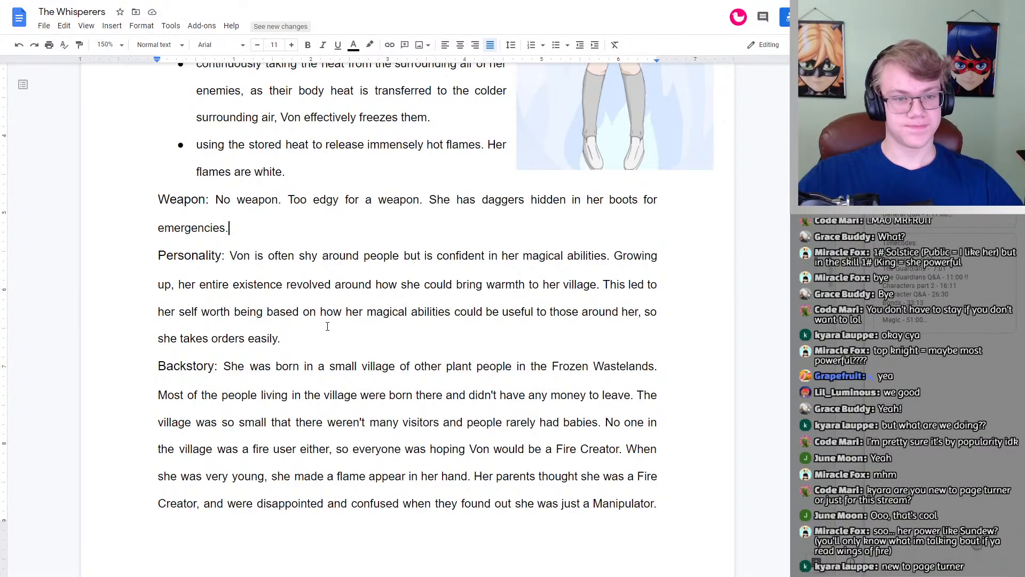
{"action": "scroll", "coordinate": [327, 326], "scroll_direction": "down", "scroll_amount": 9}
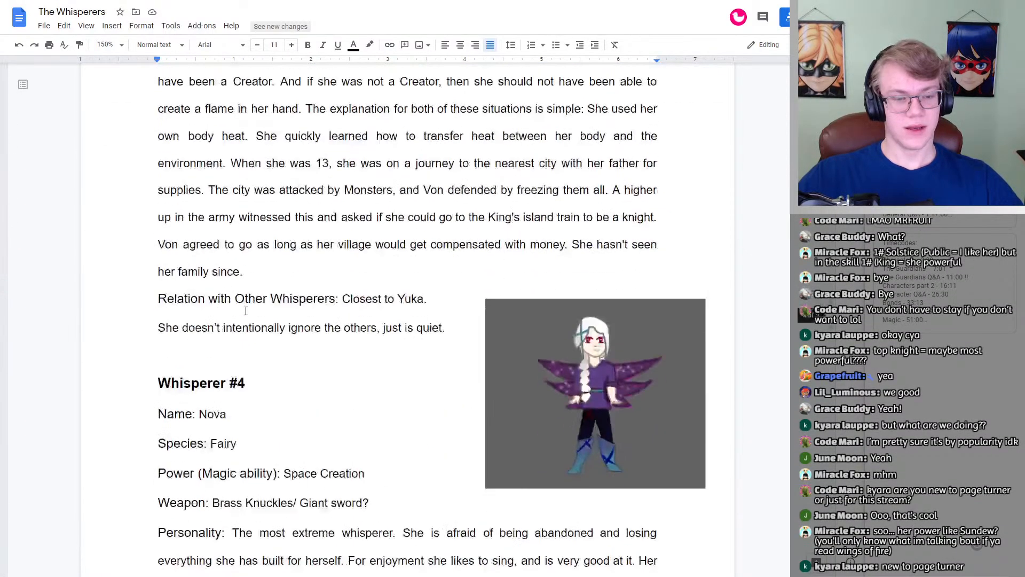
{"action": "scroll", "coordinate": [245, 311], "scroll_direction": "up", "scroll_amount": 9}
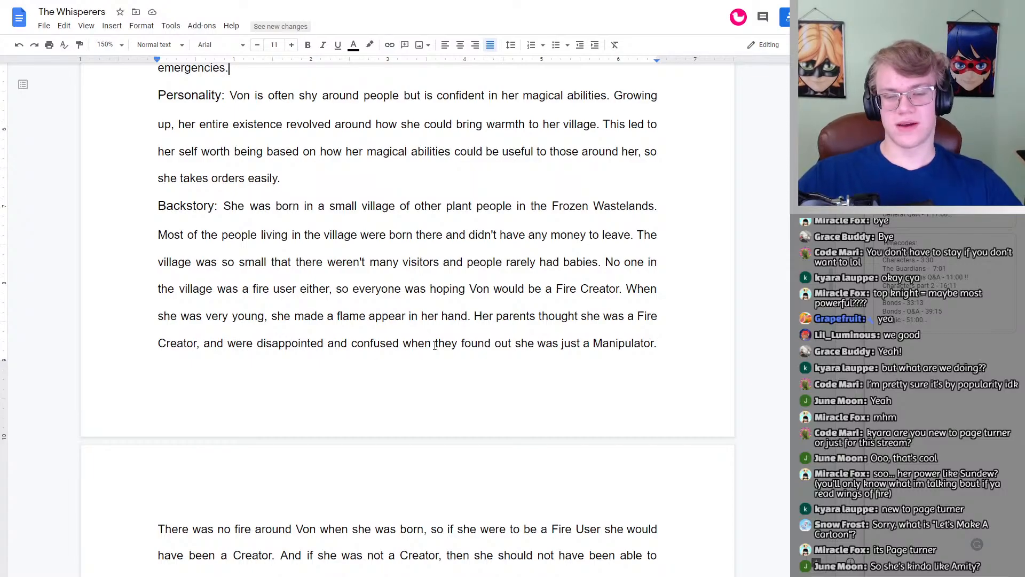
{"action": "scroll", "coordinate": [465, 320], "scroll_direction": "down", "scroll_amount": 4}
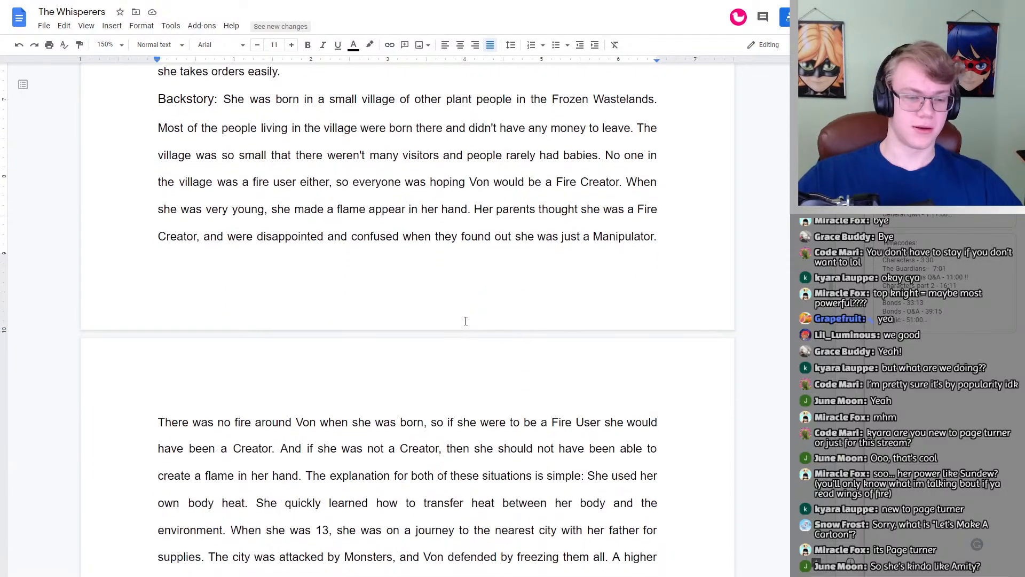
{"action": "scroll", "coordinate": [325, 299], "scroll_direction": "down", "scroll_amount": 2}
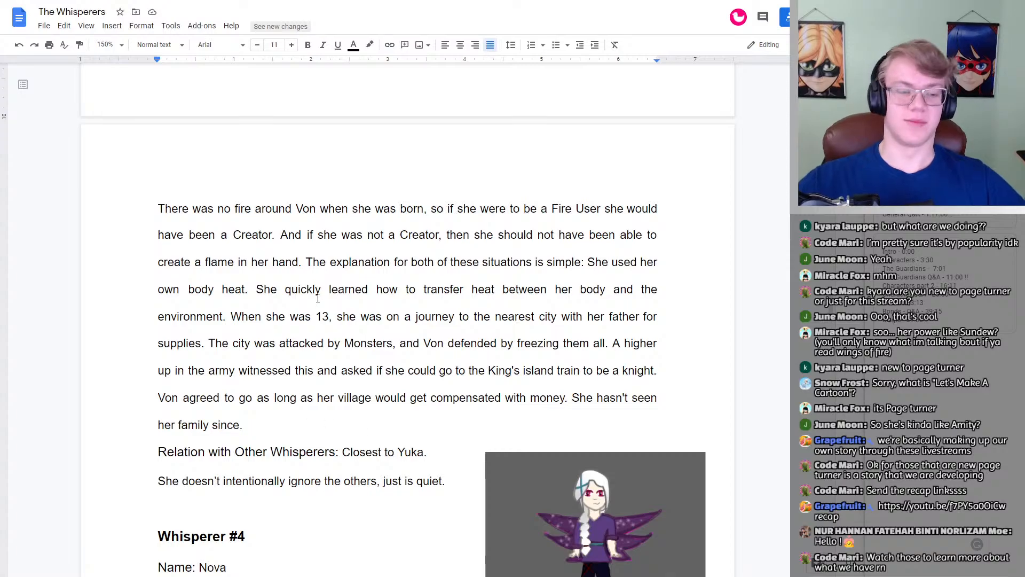
{"action": "scroll", "coordinate": [284, 304], "scroll_direction": "down", "scroll_amount": 1}
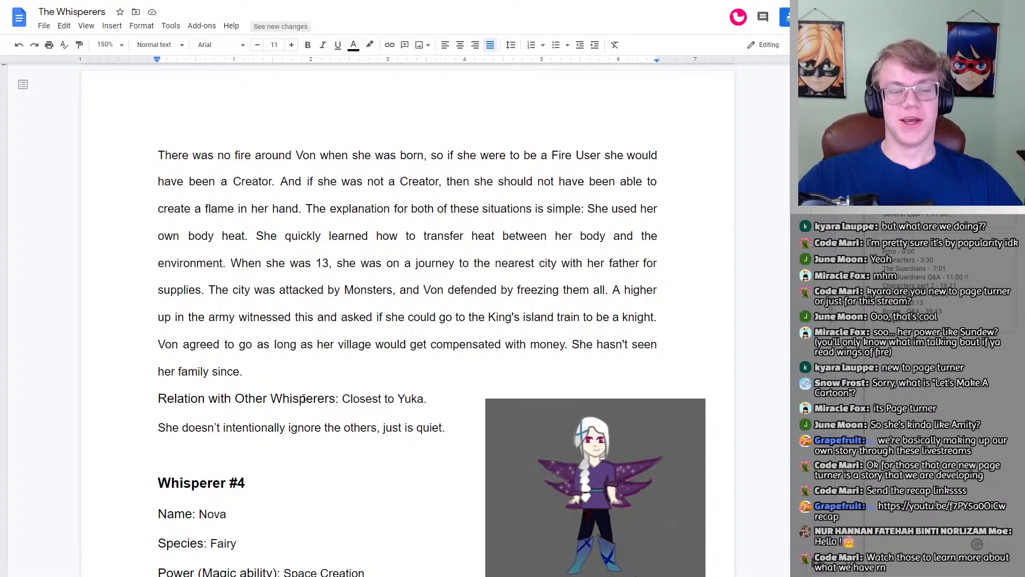
Step: Read Whisperer #3's relation with the other whisperers, and review the profile again from its heading through the backstory
{"action": "scroll", "coordinate": [344, 407], "scroll_direction": "down", "scroll_amount": 2}
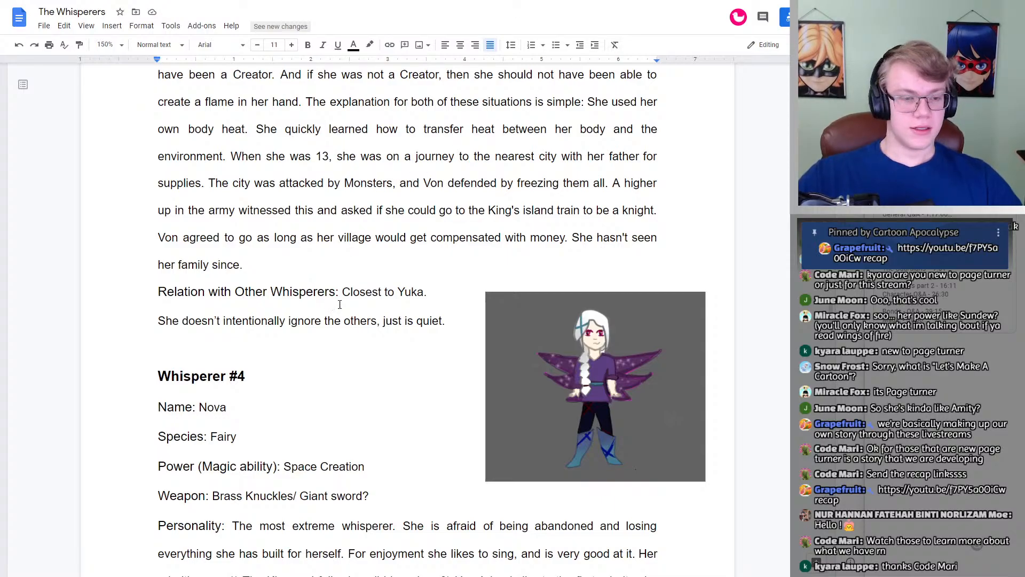
{"action": "left_click", "coordinate": [351, 293]}
{"action": "scroll", "coordinate": [400, 297], "scroll_direction": "up", "scroll_amount": 20}
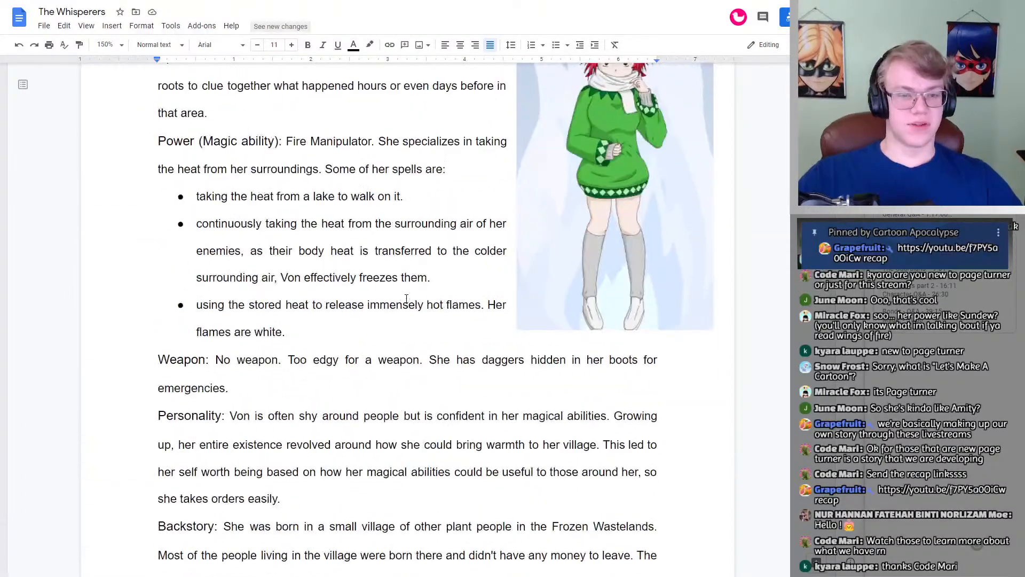
{"action": "scroll", "coordinate": [406, 299], "scroll_direction": "down", "scroll_amount": 5}
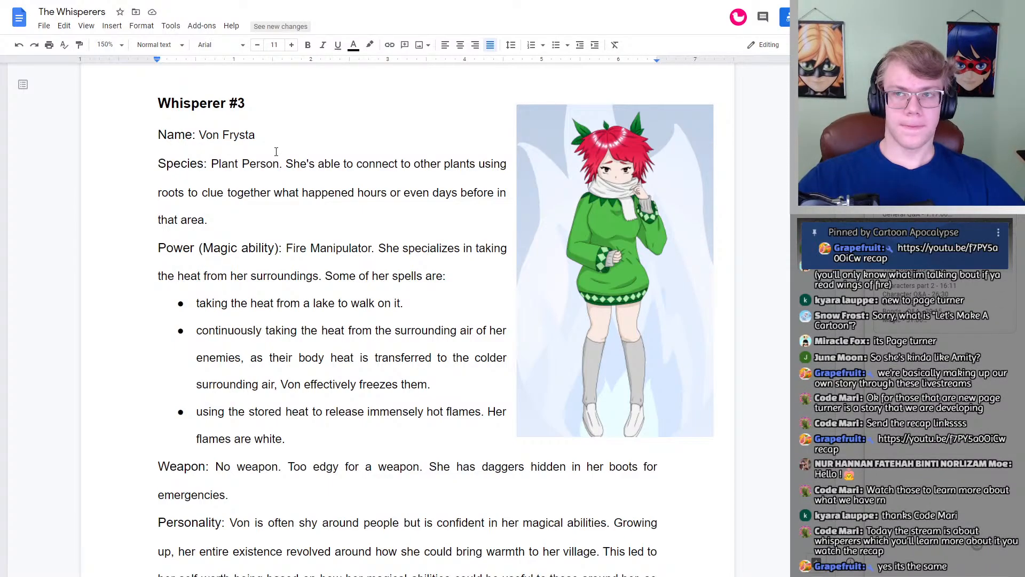
{"action": "scroll", "coordinate": [274, 148], "scroll_direction": "down", "scroll_amount": 5}
{"action": "scroll", "coordinate": [276, 155], "scroll_direction": "down", "scroll_amount": 2}
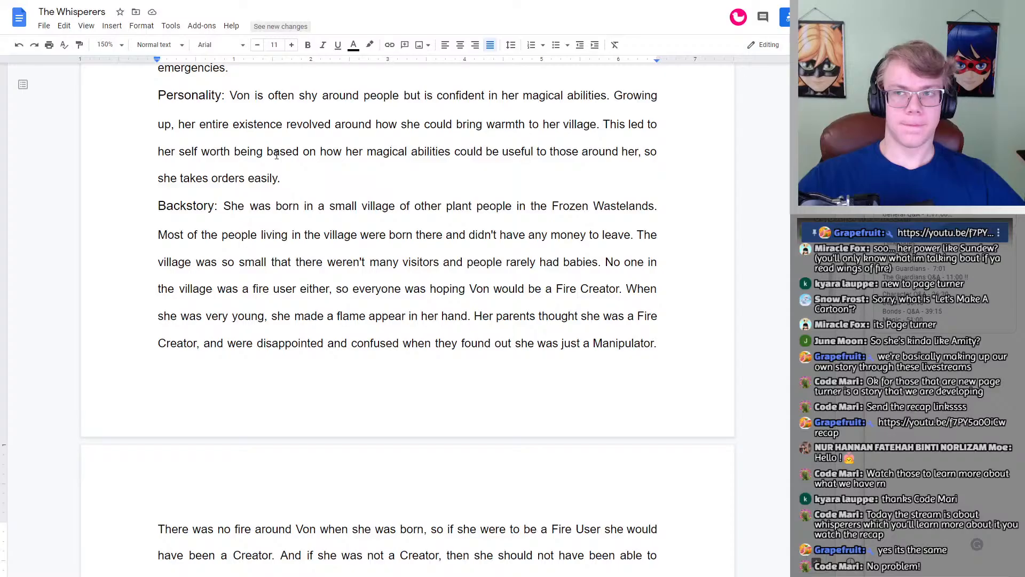
{"action": "scroll", "coordinate": [277, 155], "scroll_direction": "up", "scroll_amount": 8}
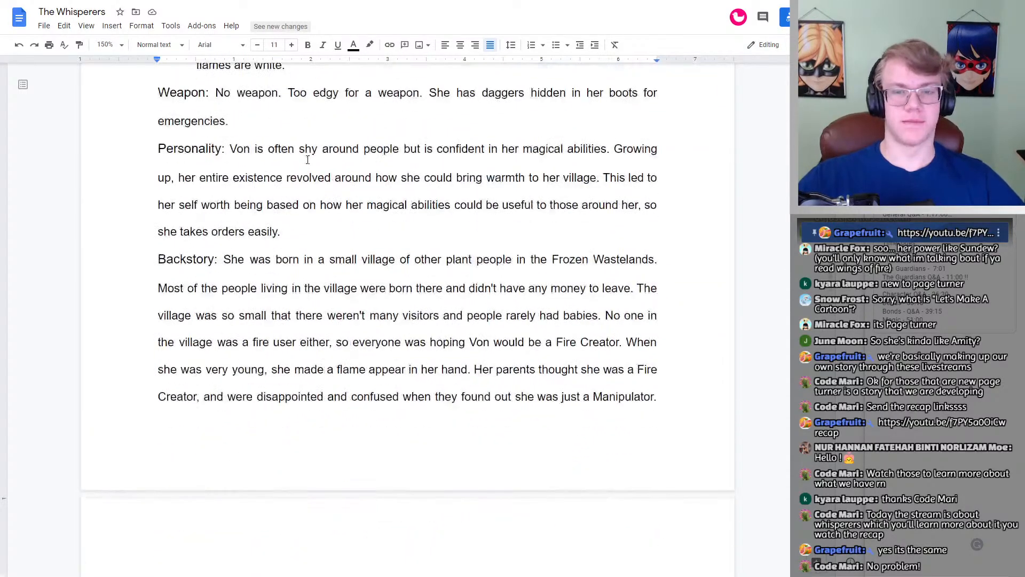
{"action": "scroll", "coordinate": [215, 191], "scroll_direction": "down", "scroll_amount": 20}
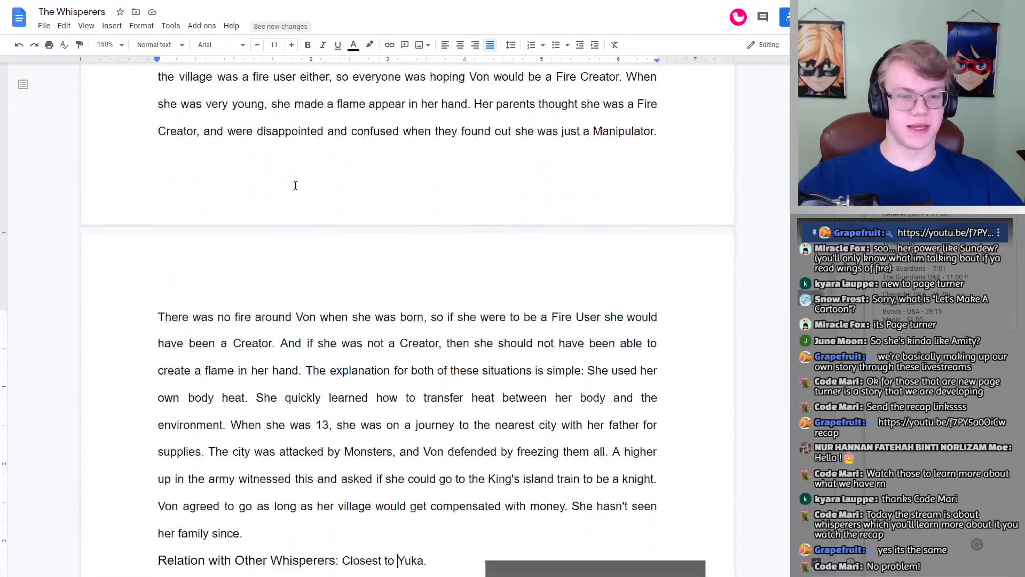
{"action": "scroll", "coordinate": [297, 184], "scroll_direction": "up", "scroll_amount": 5}
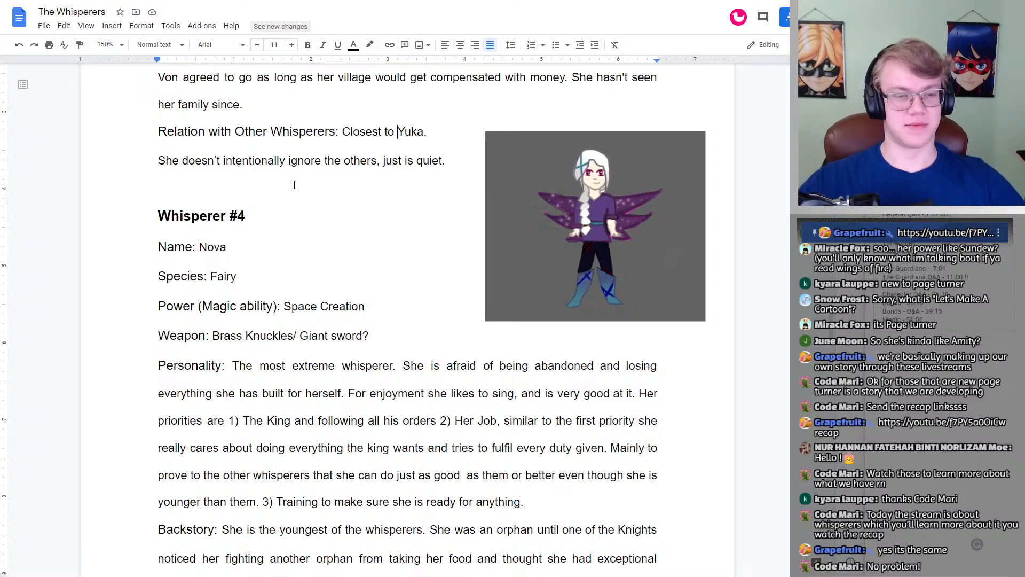
Step: Replace "Creation" with "Manipulation" in Whisperer #4's magic ability so that it reads "Space Manipulation"
{"action": "scroll", "coordinate": [257, 216], "scroll_direction": "down", "scroll_amount": 1}
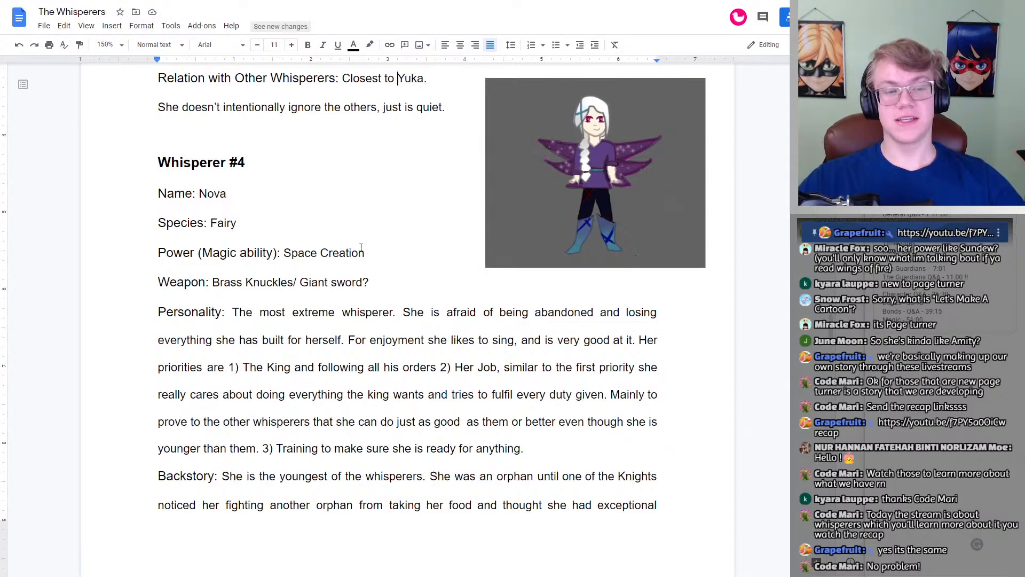
{"action": "double_click", "coordinate": [330, 255]}
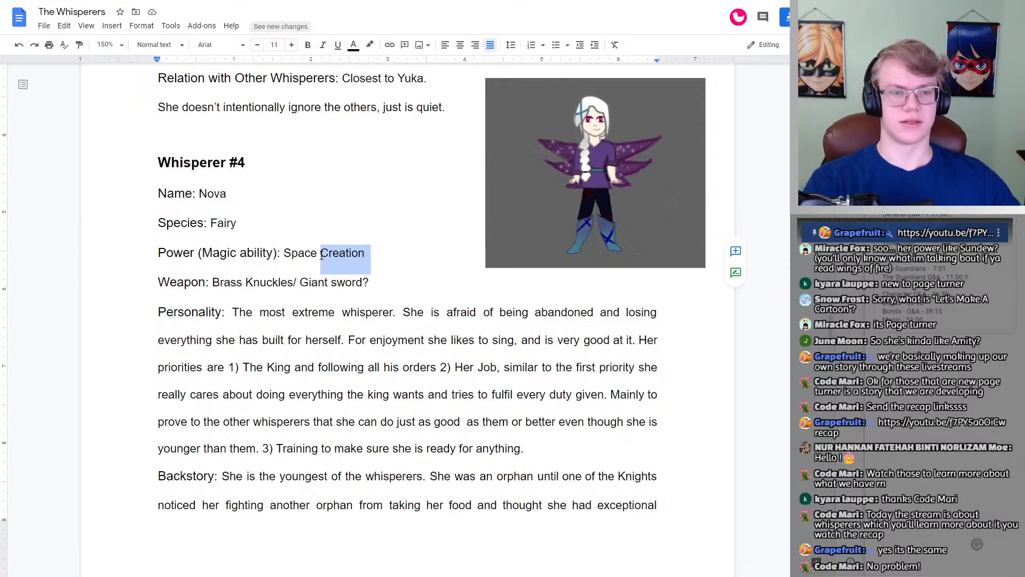
{"action": "scroll", "coordinate": [326, 264], "scroll_direction": "up", "scroll_amount": 9}
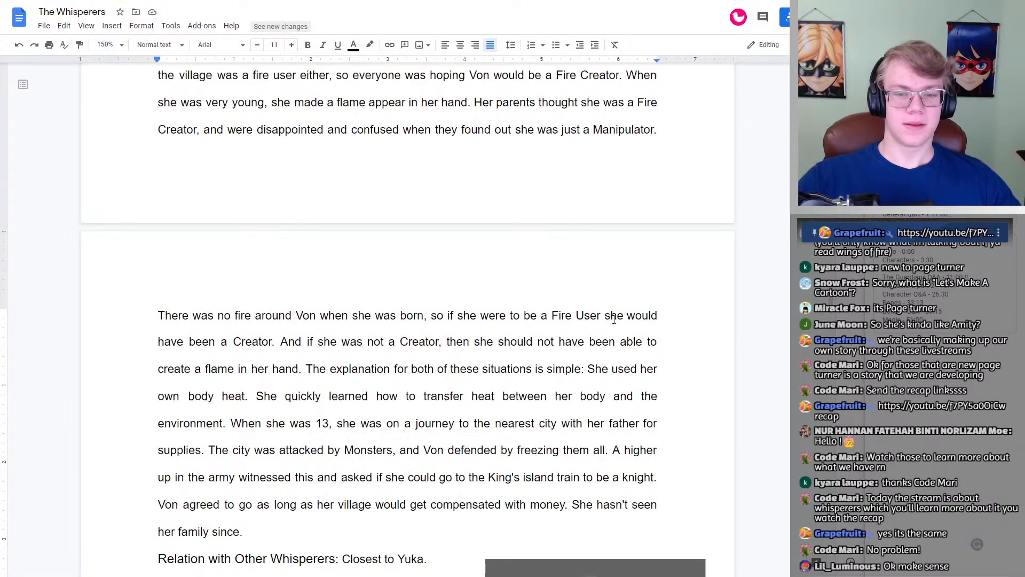
{"action": "scroll", "coordinate": [579, 370], "scroll_direction": "up", "scroll_amount": 2}
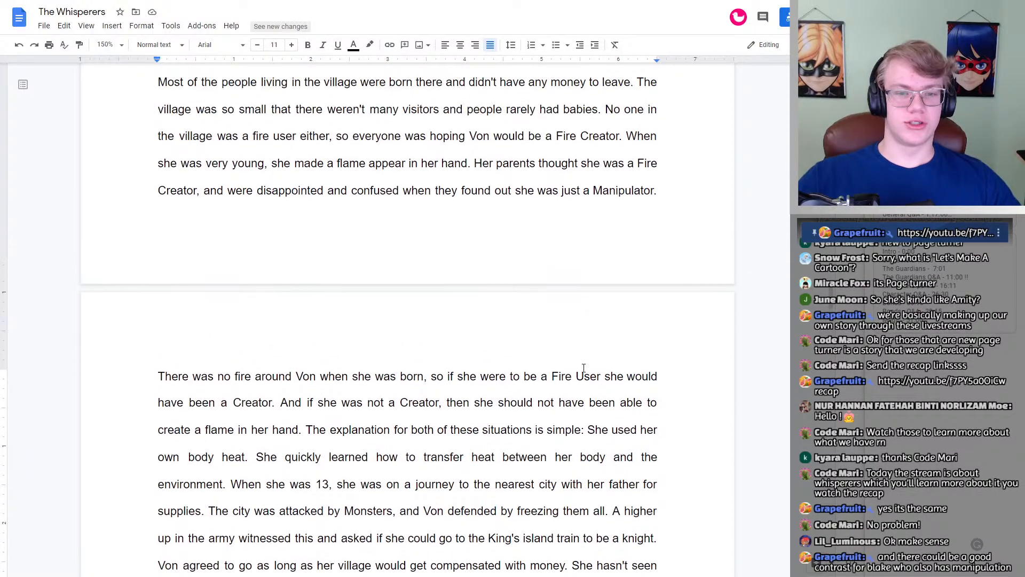
{"action": "scroll", "coordinate": [516, 343], "scroll_direction": "down", "scroll_amount": 9}
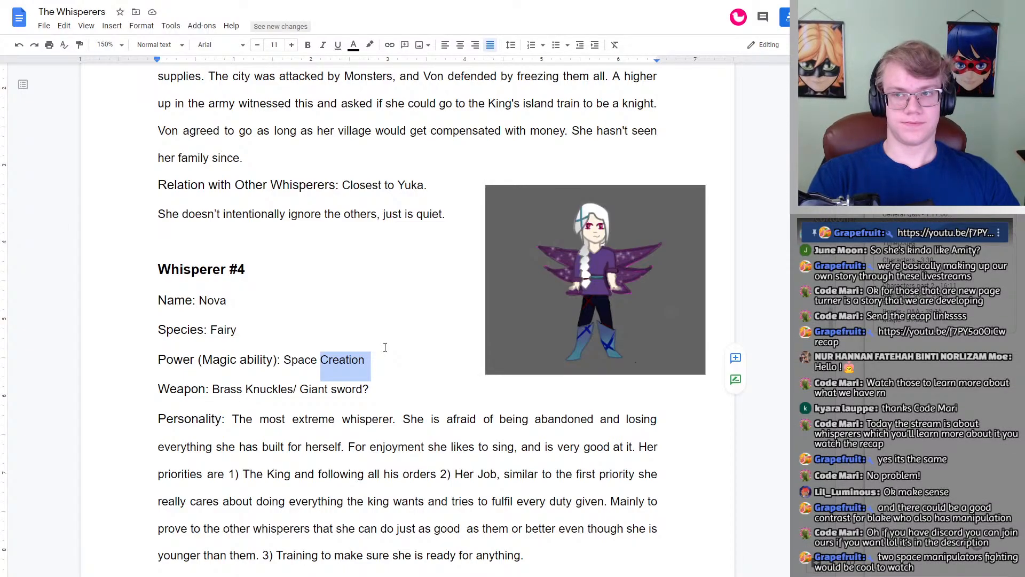
{"action": "type", "text": "Manipulation"}
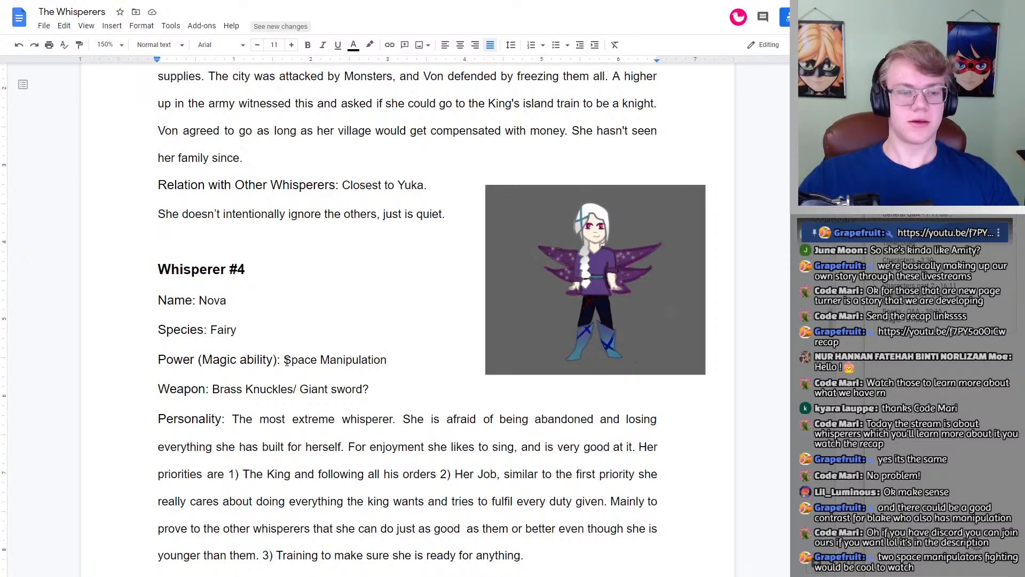
{"action": "left_click_drag", "start_coordinate": [284, 360], "coordinate": [389, 365]}
{"action": "left_click", "coordinate": [390, 360]}
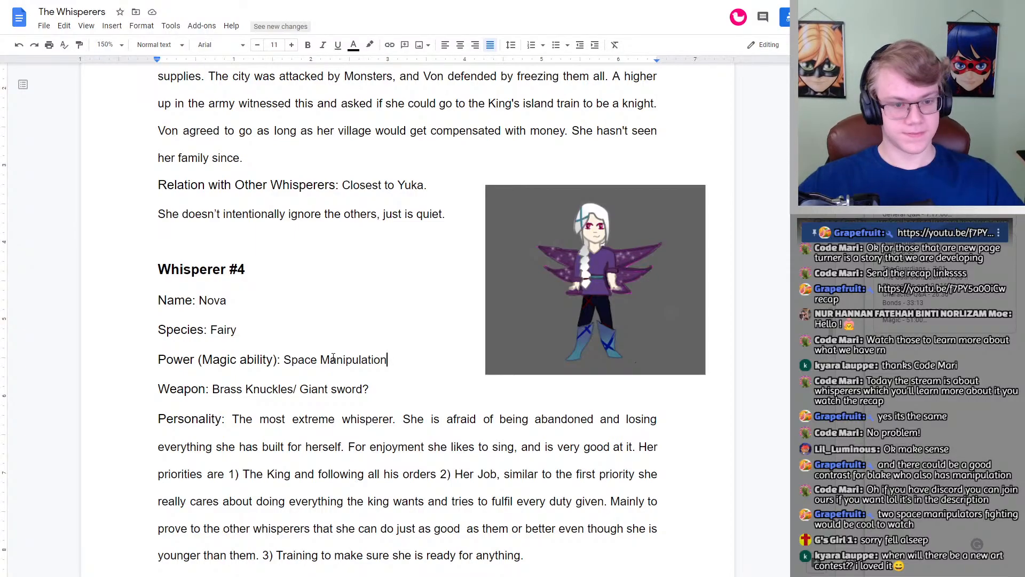
Step: Read Whisperer #4's weapon, personality and backstory, continuing through the Relation with Other Whisperers entry
{"action": "scroll", "coordinate": [350, 369], "scroll_direction": "down", "scroll_amount": 2}
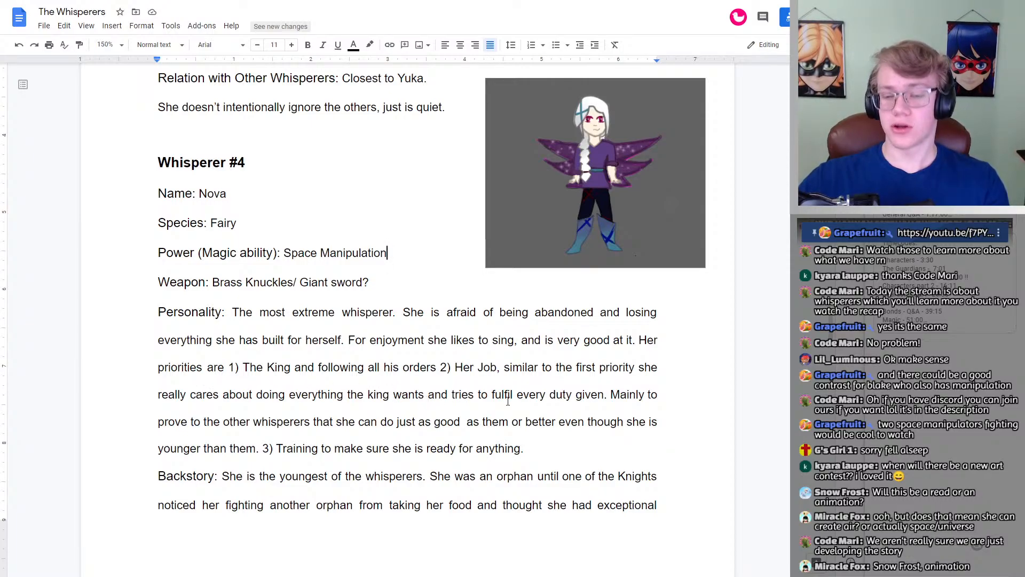
{"action": "scroll", "coordinate": [587, 374], "scroll_direction": "down", "scroll_amount": 2}
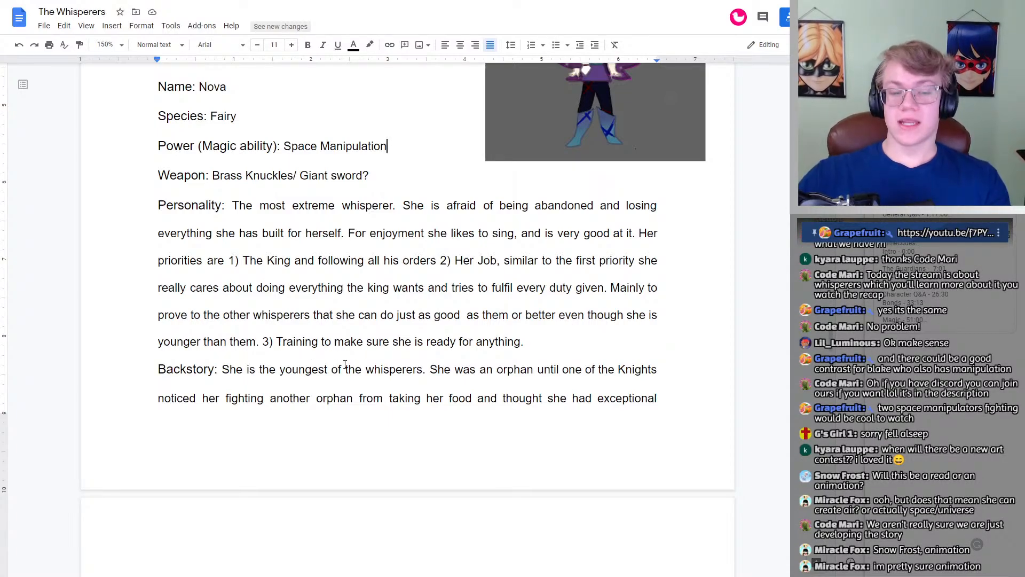
{"action": "double_click", "coordinate": [564, 340]}
{"action": "scroll", "coordinate": [549, 340], "scroll_direction": "down", "scroll_amount": 1}
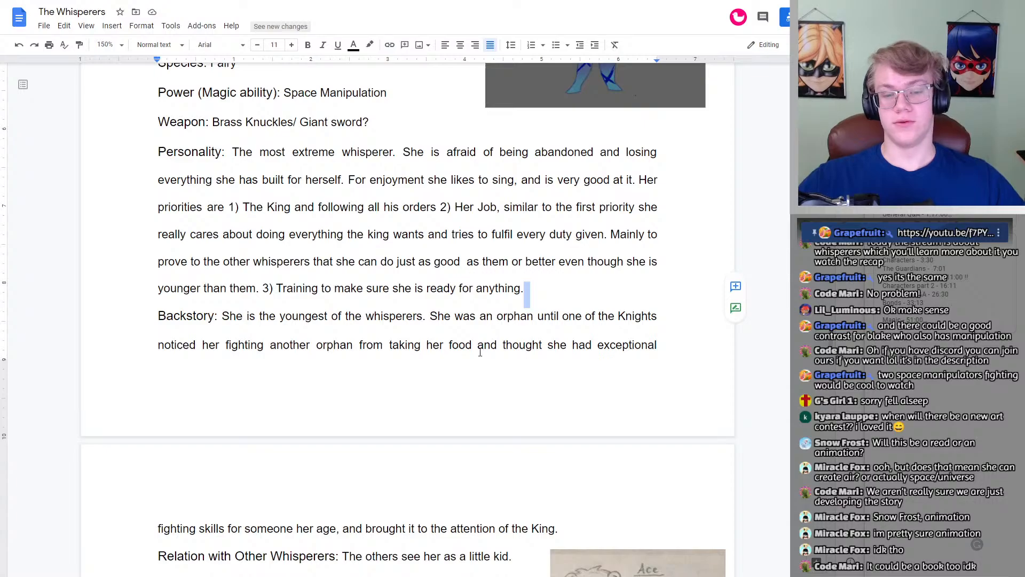
{"action": "scroll", "coordinate": [576, 341], "scroll_direction": "down", "scroll_amount": 1}
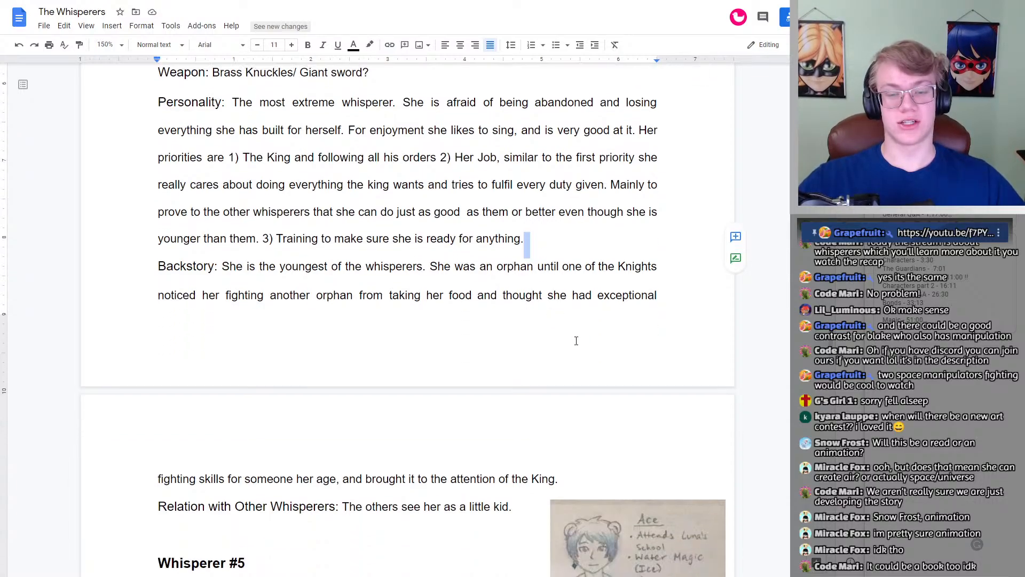
{"action": "scroll", "coordinate": [576, 341], "scroll_direction": "down", "scroll_amount": 2}
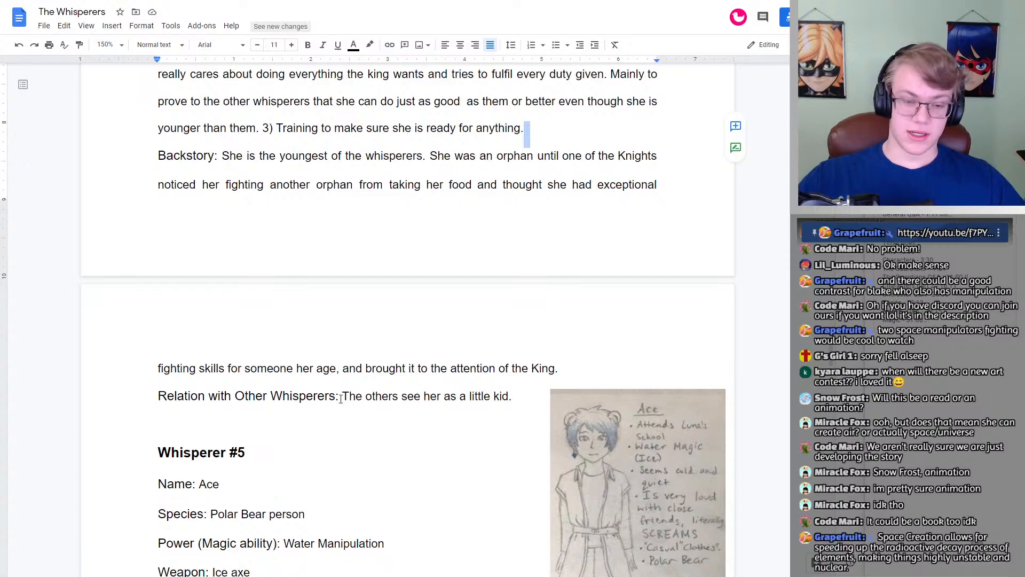
{"action": "scroll", "coordinate": [475, 410], "scroll_direction": "up", "scroll_amount": 5}
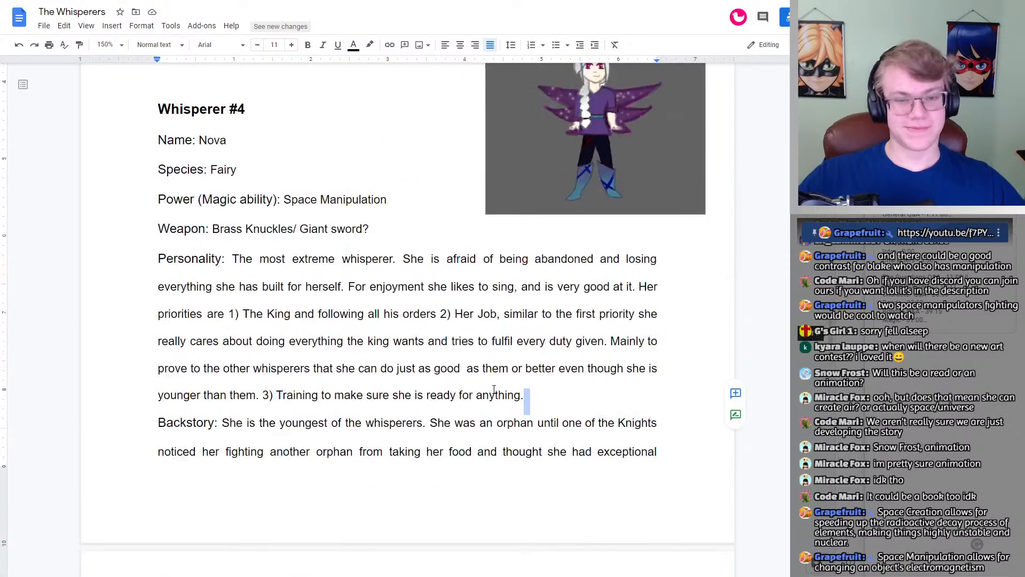
{"action": "left_click", "coordinate": [566, 394]}
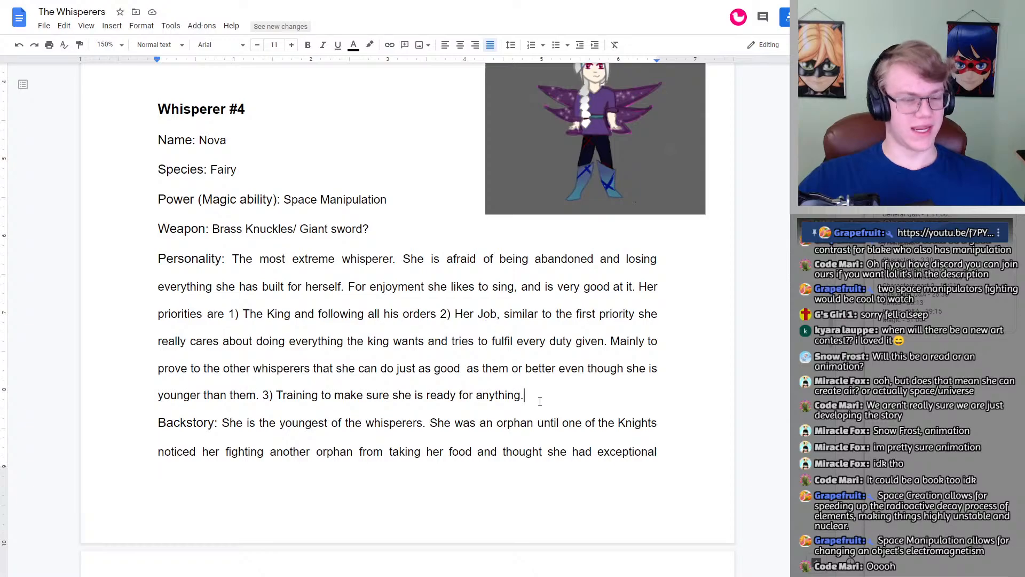
{"action": "left_click_drag", "start_coordinate": [539, 400], "coordinate": [307, 287]}
{"action": "left_click", "coordinate": [342, 289]}
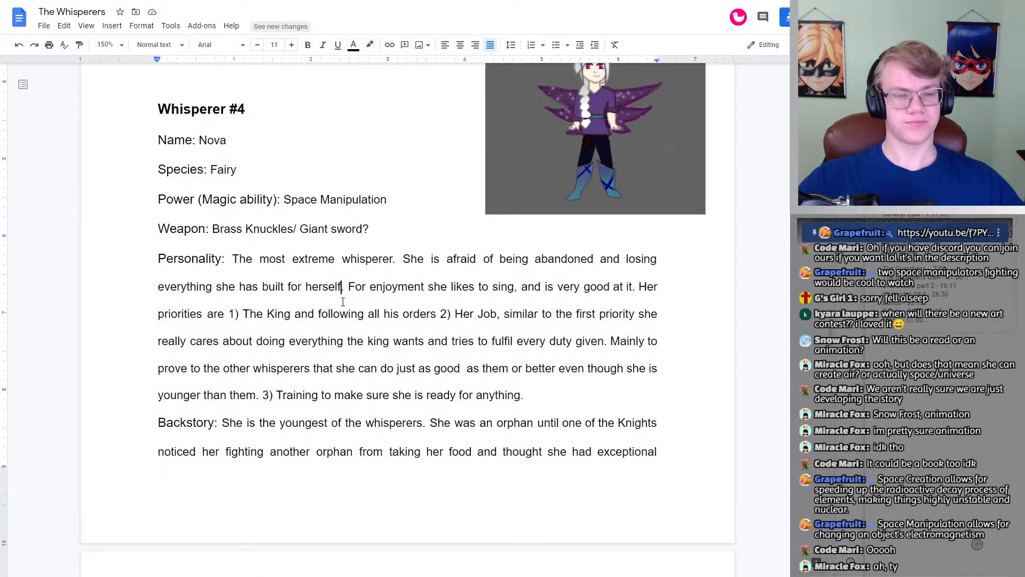
{"action": "left_click", "coordinate": [234, 259]}
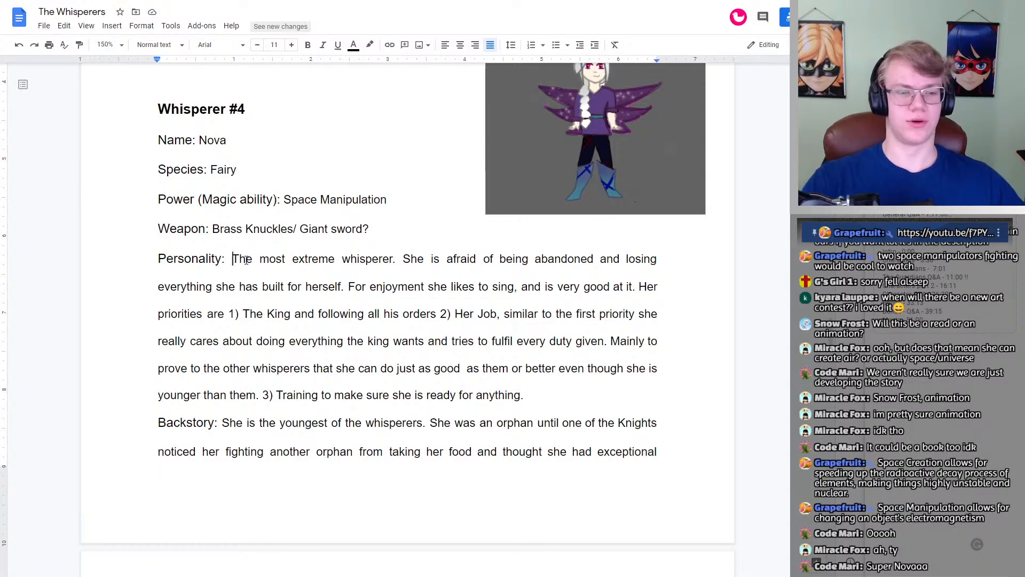
{"action": "key", "text": "BackSpace"}
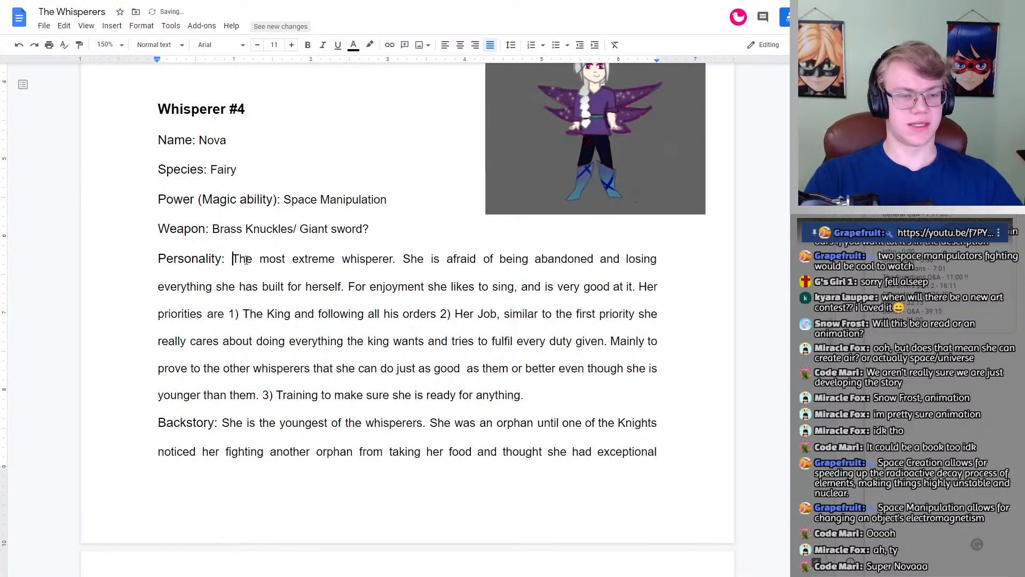
{"action": "left_click", "coordinate": [319, 259]}
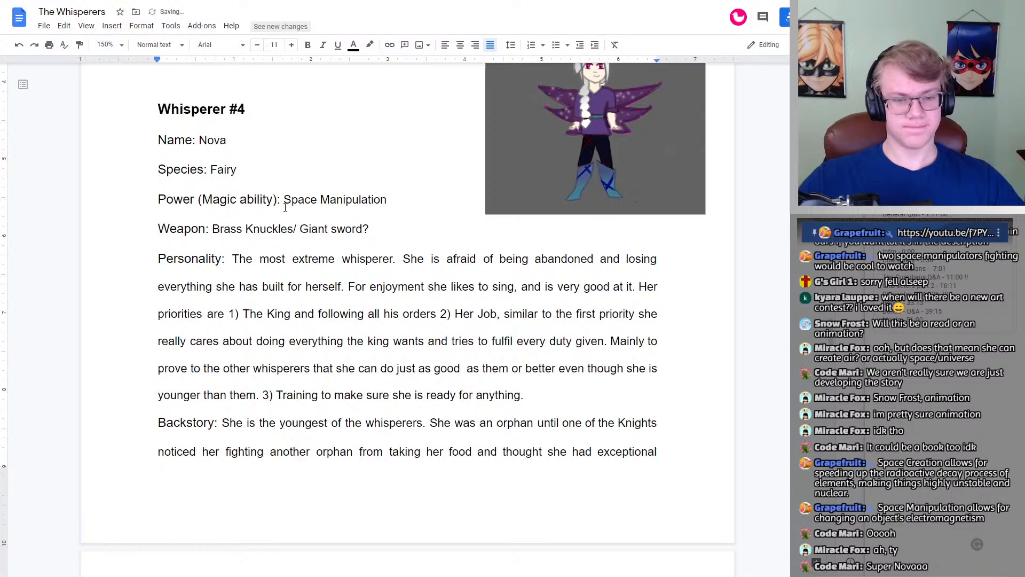
{"action": "double_click", "coordinate": [566, 393]}
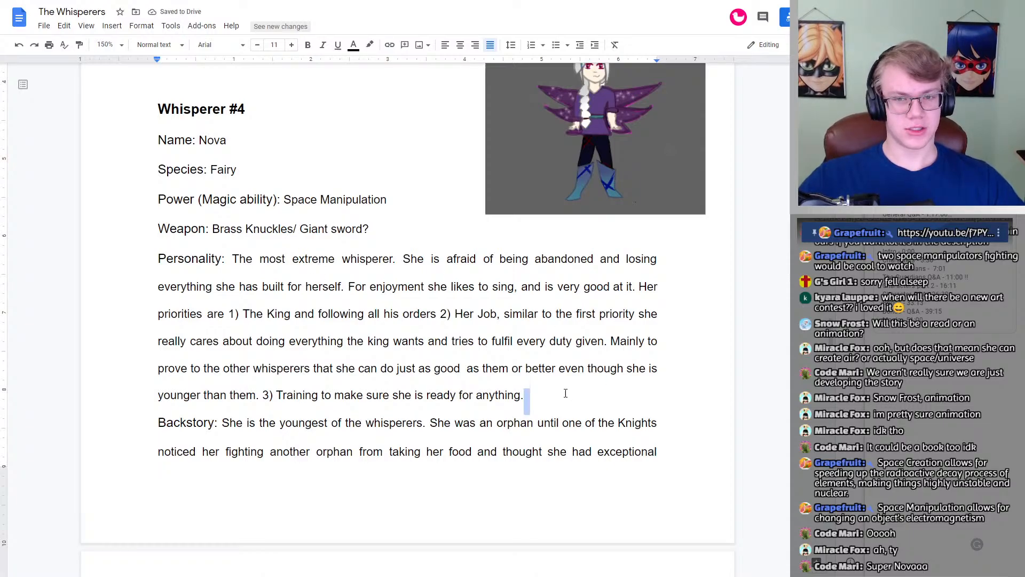
{"action": "left_click", "coordinate": [568, 390]}
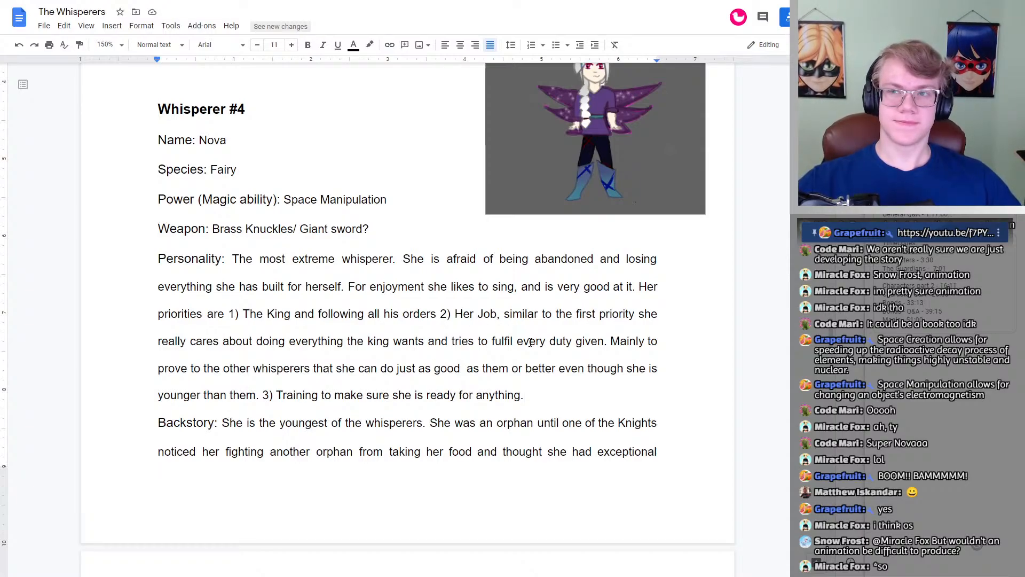
Step: Remove "/ Giant sword?" from Whisperer #4's weapon entry, keeping only Brass Knuckles
{"action": "scroll", "coordinate": [528, 331], "scroll_direction": "up", "scroll_amount": 2}
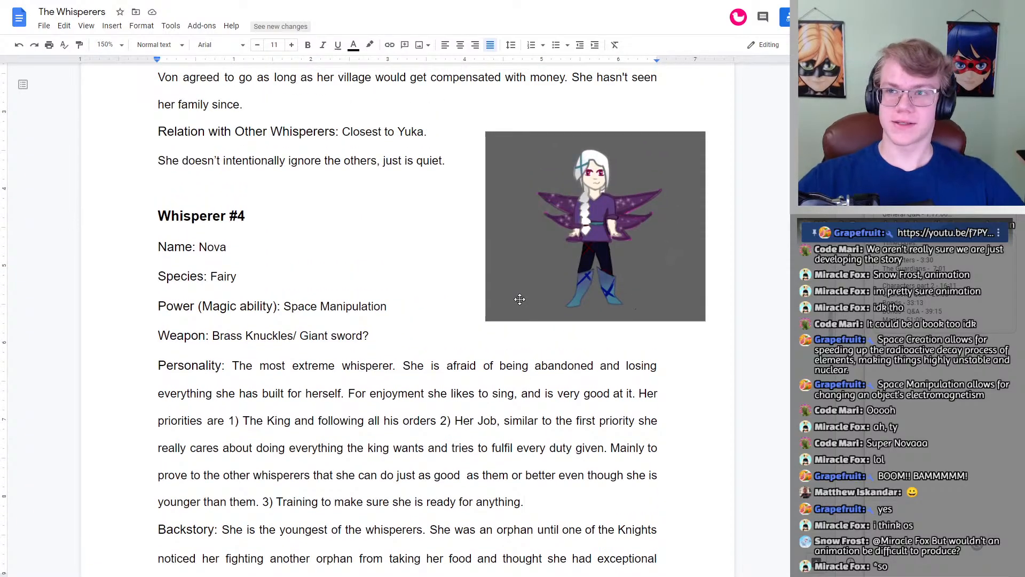
{"action": "left_click", "coordinate": [362, 306]}
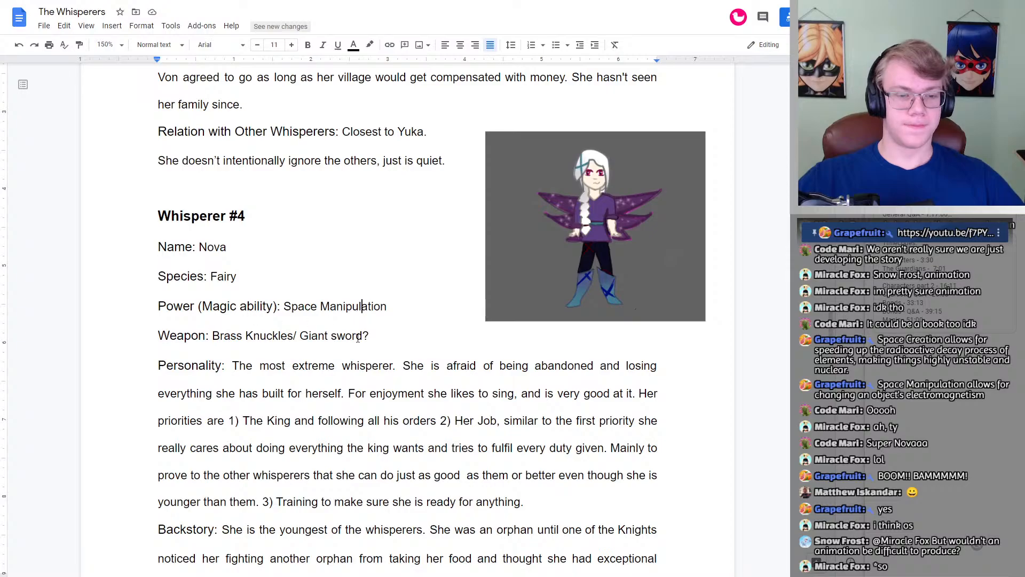
{"action": "left_click_drag", "start_coordinate": [362, 335], "coordinate": [293, 335]}
{"action": "scroll", "coordinate": [376, 333], "scroll_direction": "down", "scroll_amount": 1}
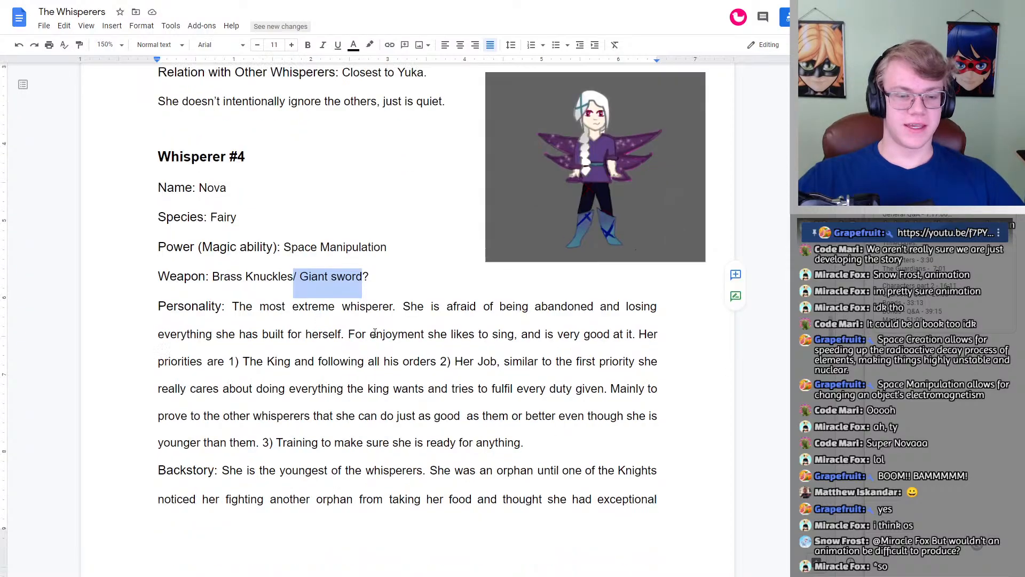
{"action": "scroll", "coordinate": [376, 334], "scroll_direction": "down", "scroll_amount": 1}
{"action": "left_click", "coordinate": [353, 230]}
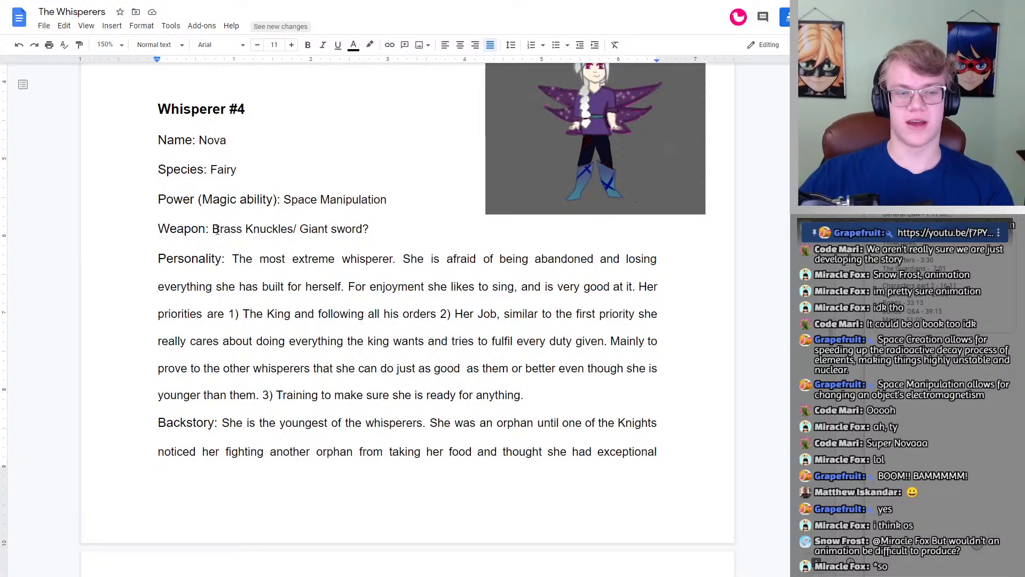
{"action": "scroll", "coordinate": [320, 224], "scroll_direction": "down", "scroll_amount": 3}
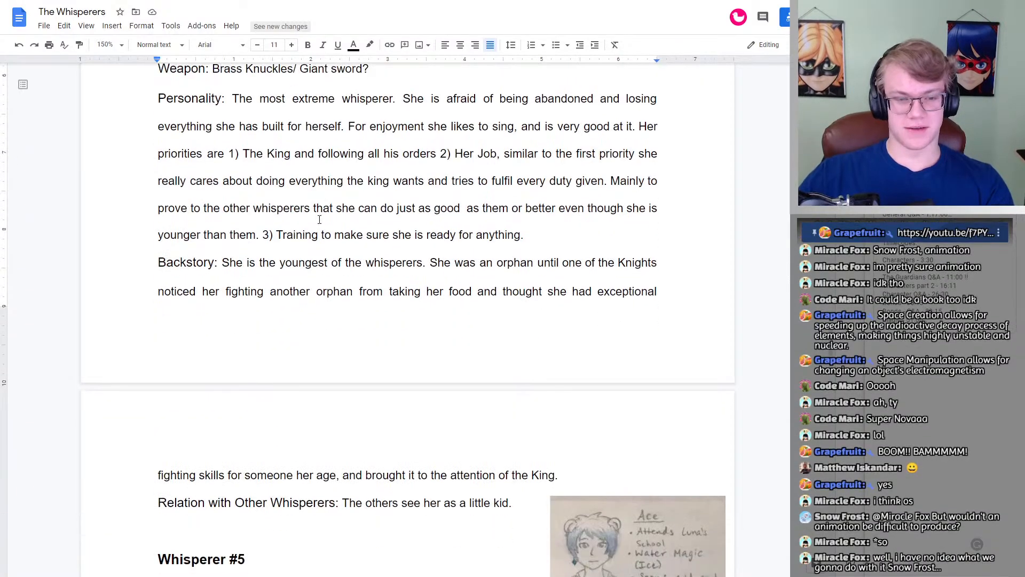
{"action": "scroll", "coordinate": [430, 285], "scroll_direction": "down", "scroll_amount": 1}
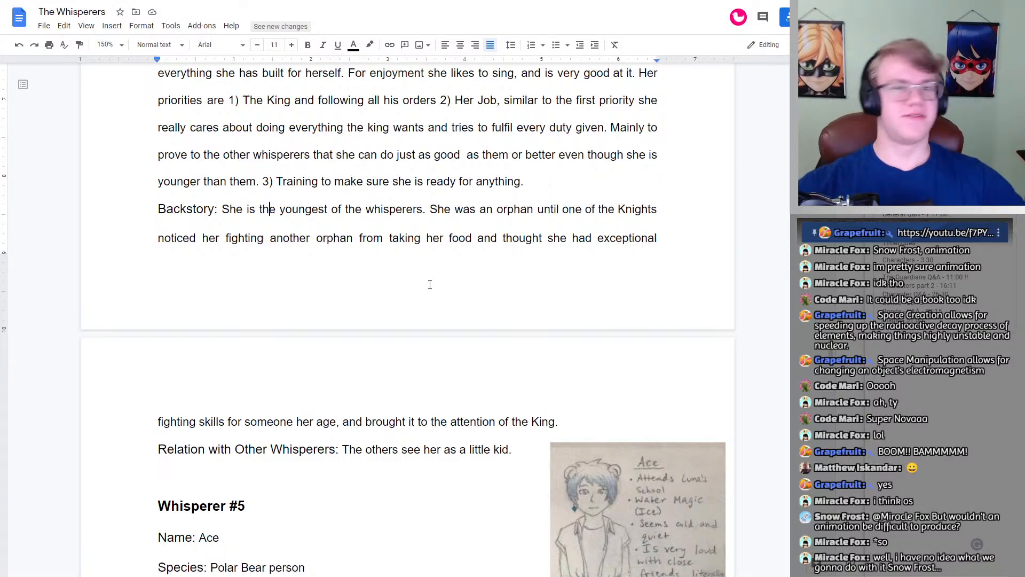
{"action": "scroll", "coordinate": [421, 284], "scroll_direction": "up", "scroll_amount": 4}
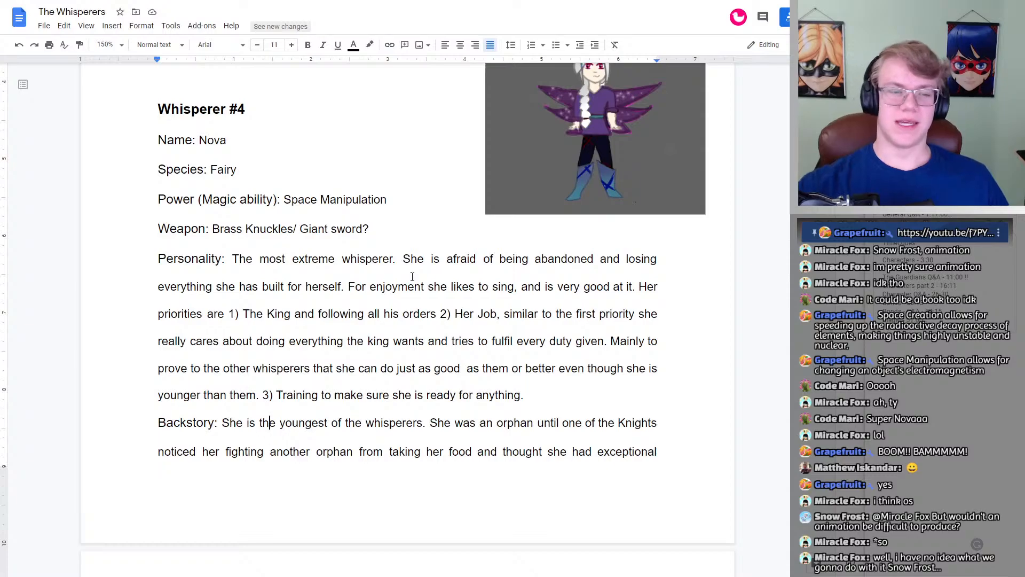
{"action": "left_click_drag", "start_coordinate": [372, 229], "coordinate": [293, 234]}
{"action": "key", "text": "BackSpace"}
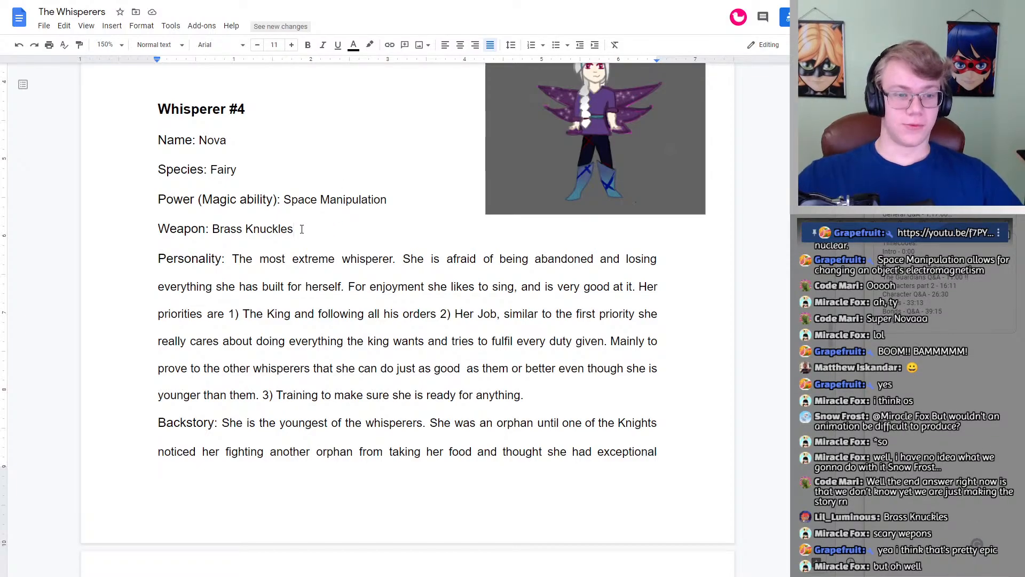
Step: Read Whisperer #5's profile alongside the character drawing, from the name down to the Backstory and Relation with Other Whisperers entries
{"action": "scroll", "coordinate": [360, 221], "scroll_direction": "down", "scroll_amount": 6}
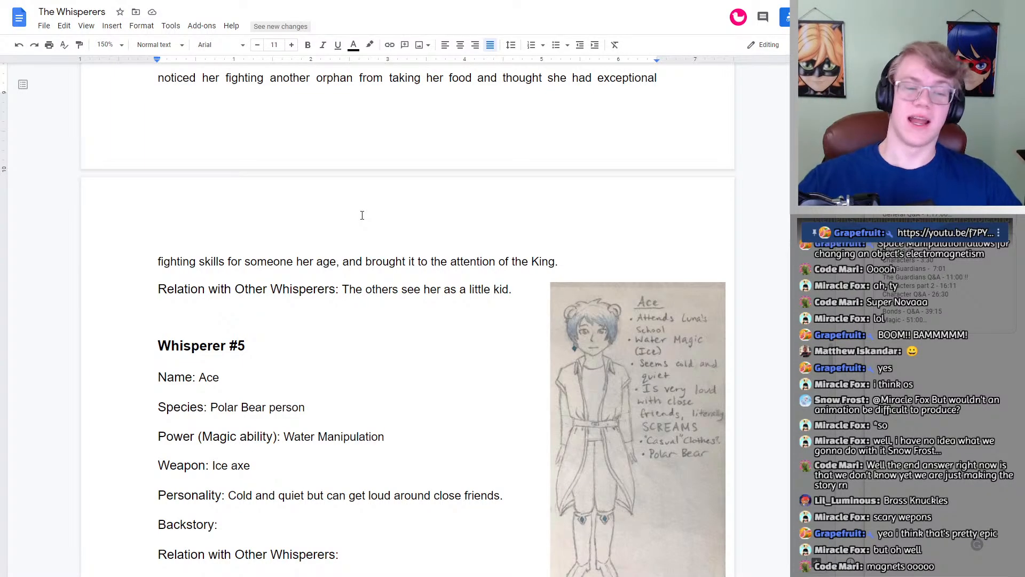
{"action": "scroll", "coordinate": [362, 216], "scroll_direction": "down", "scroll_amount": 4}
{"action": "scroll", "coordinate": [381, 228], "scroll_direction": "up", "scroll_amount": 2}
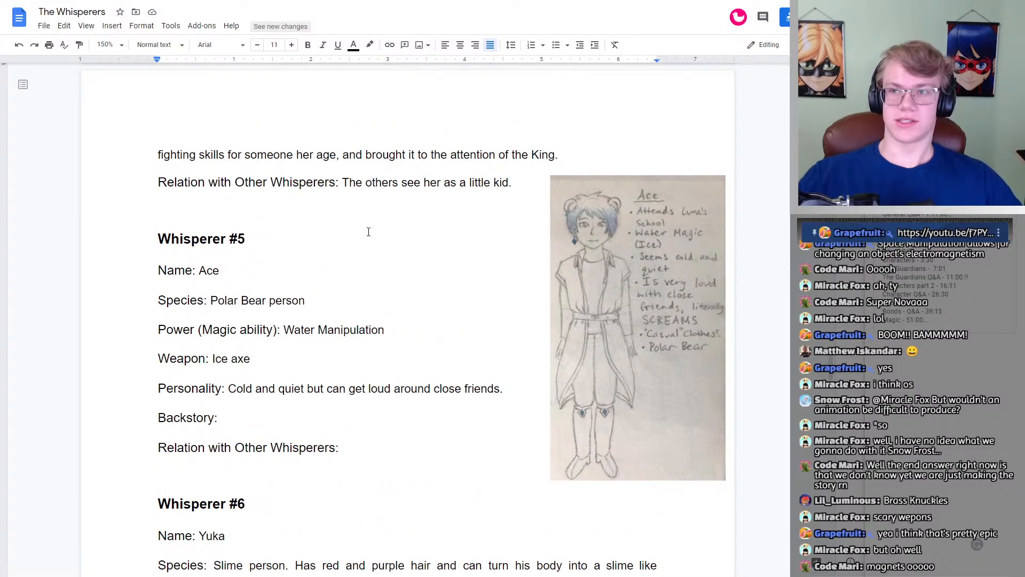
{"action": "scroll", "coordinate": [371, 222], "scroll_direction": "up", "scroll_amount": 1}
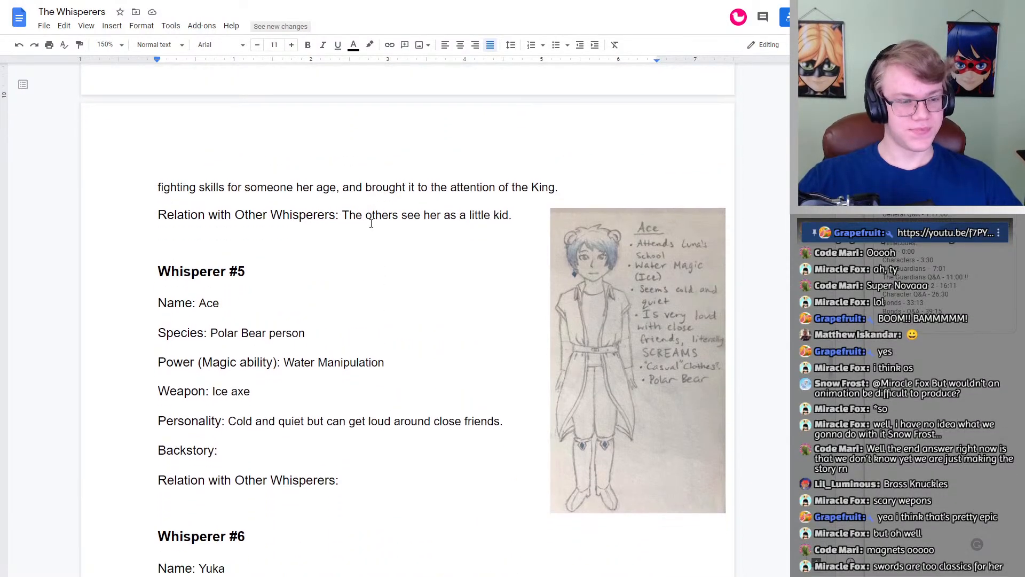
{"action": "scroll", "coordinate": [320, 214], "scroll_direction": "down", "scroll_amount": 1}
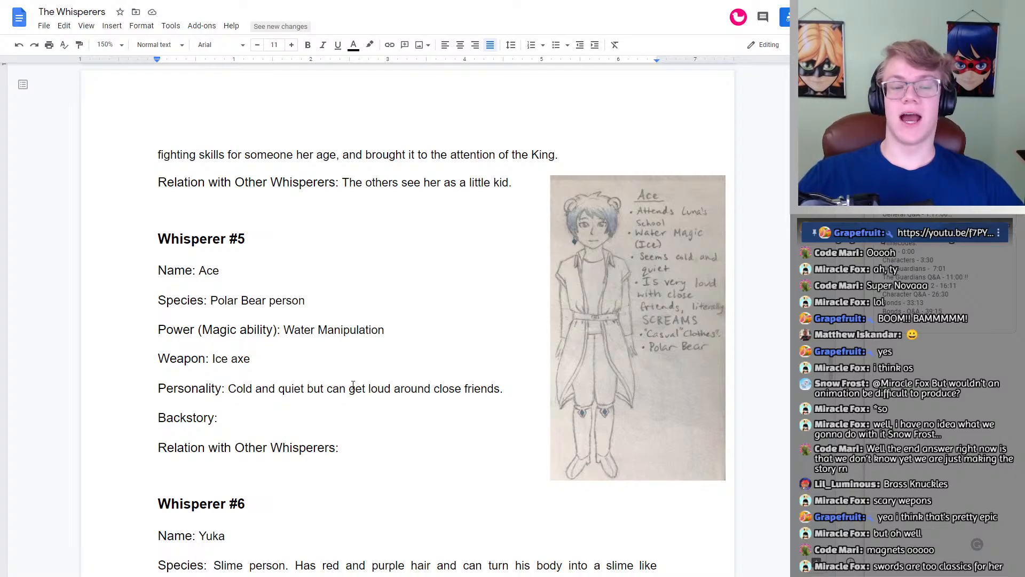
{"action": "left_click", "coordinate": [281, 419]}
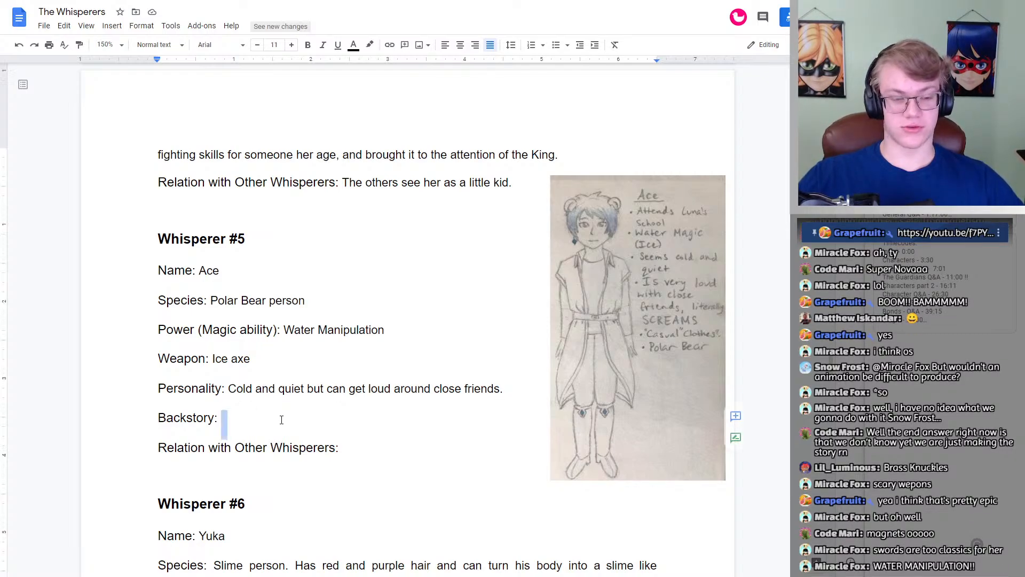
{"action": "left_click", "coordinate": [389, 453]}
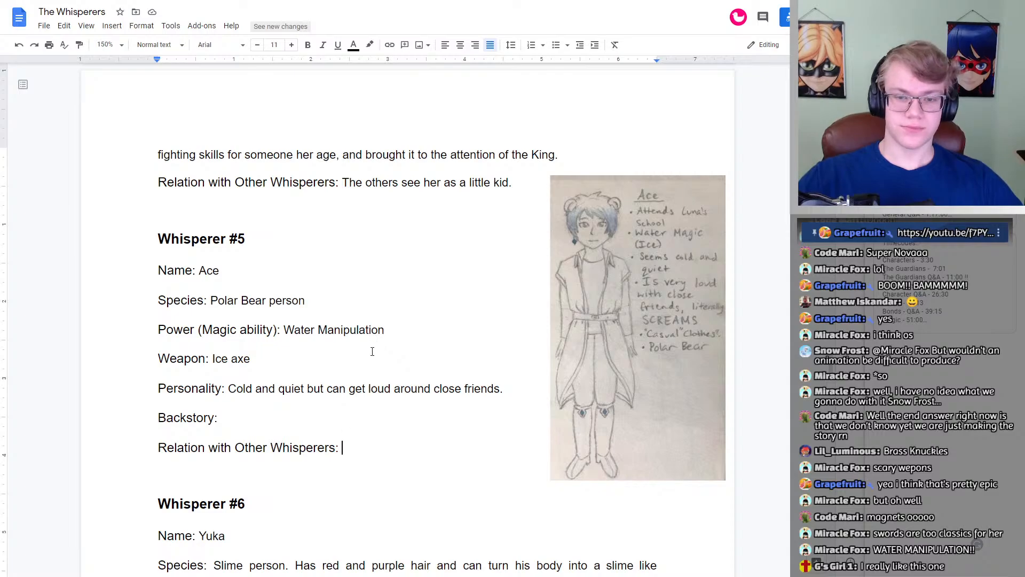
Step: Go over Whisperer #5's Name and Species entries again, glancing at the neighbouring Whisperer #4 and #6 profiles
{"action": "double_click", "coordinate": [377, 295]}
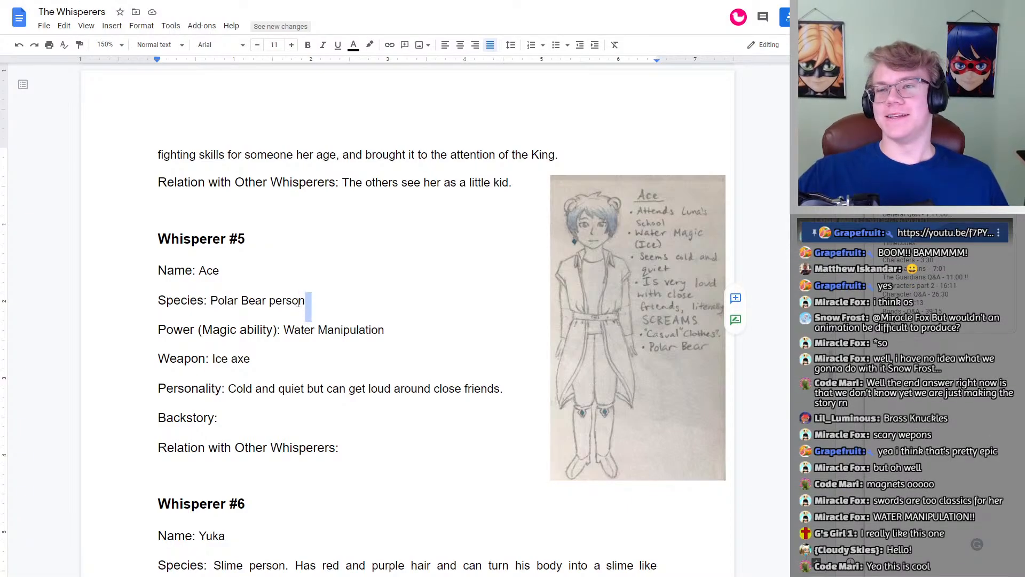
{"action": "double_click", "coordinate": [253, 278]}
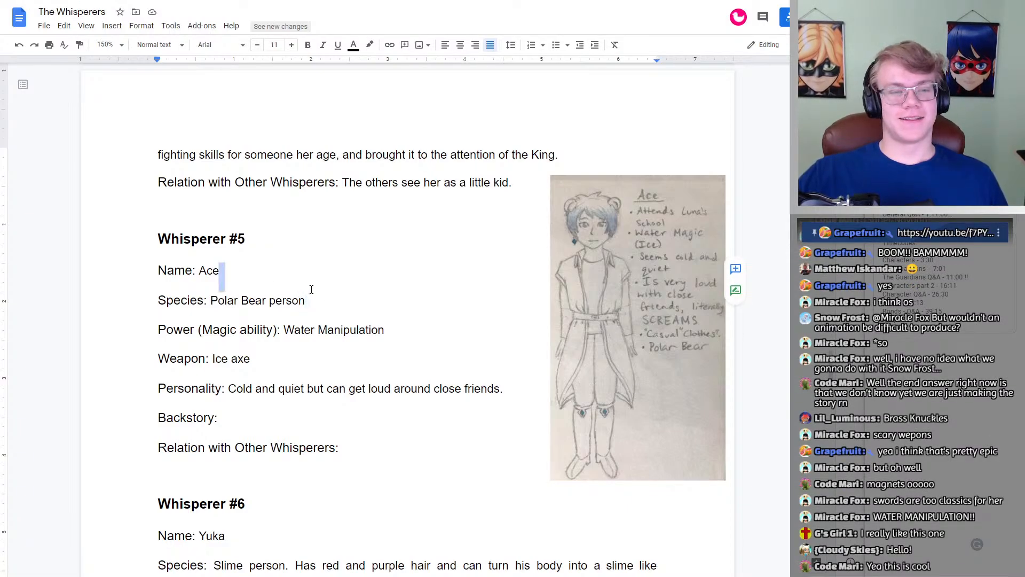
{"action": "scroll", "coordinate": [311, 290], "scroll_direction": "down", "scroll_amount": 6}
{"action": "scroll", "coordinate": [311, 289], "scroll_direction": "up", "scroll_amount": 6}
{"action": "left_click", "coordinate": [311, 280]}
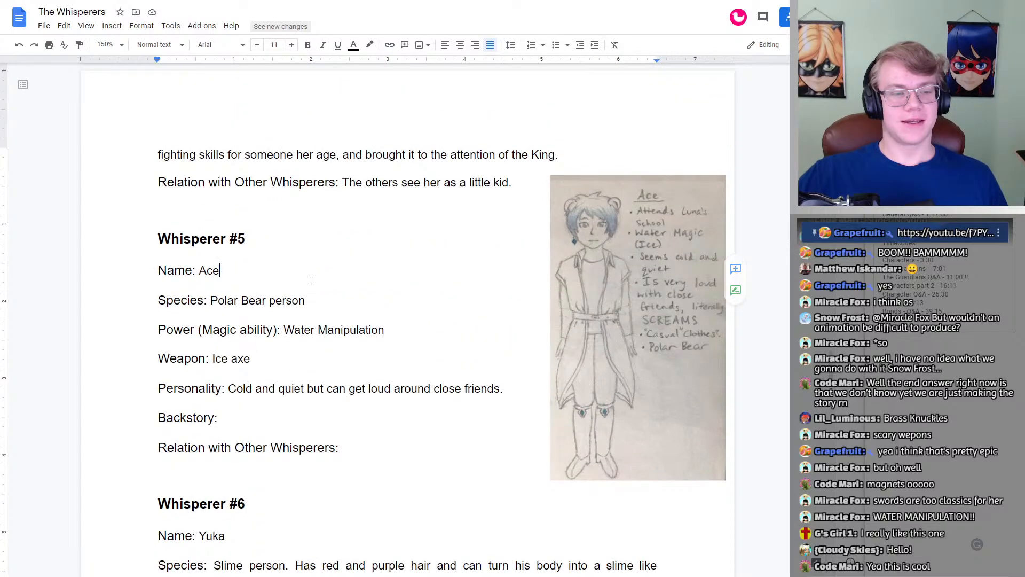
{"action": "scroll", "coordinate": [321, 299], "scroll_direction": "up", "scroll_amount": 12}
{"action": "scroll", "coordinate": [329, 311], "scroll_direction": "down", "scroll_amount": 8}
{"action": "scroll", "coordinate": [330, 311], "scroll_direction": "down", "scroll_amount": 5}
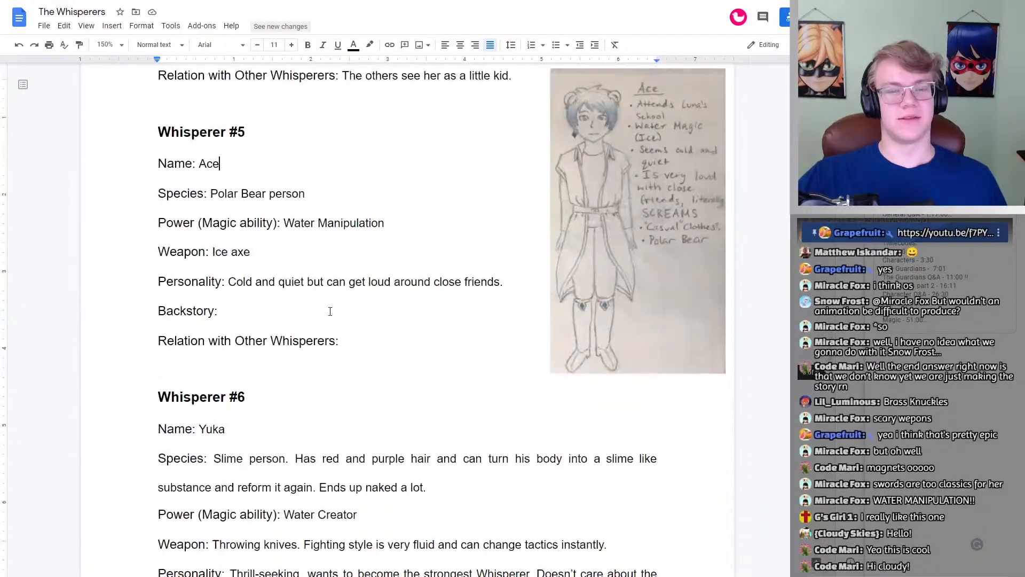
{"action": "scroll", "coordinate": [330, 312], "scroll_direction": "up", "scroll_amount": 4}
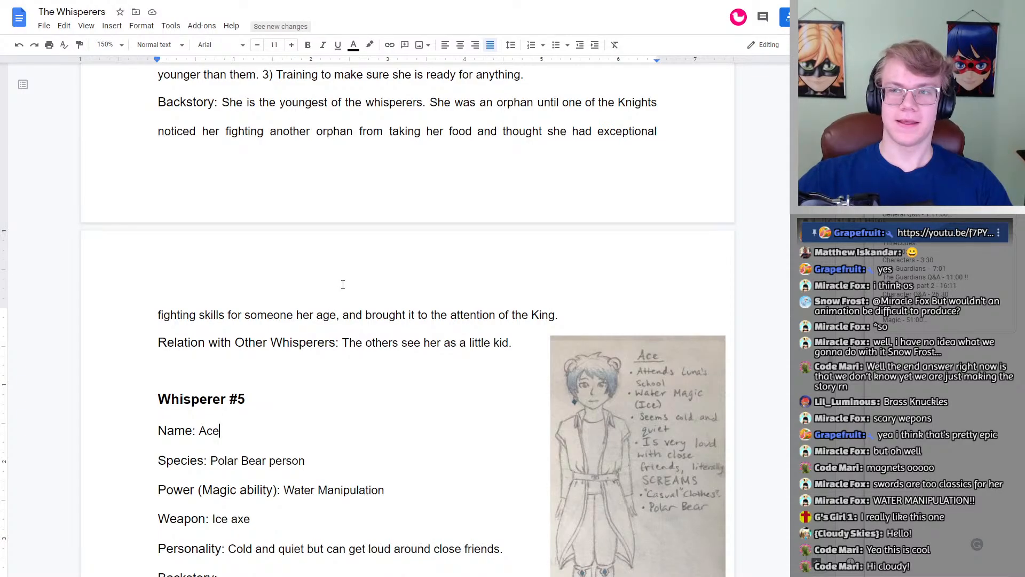
{"action": "scroll", "coordinate": [343, 285], "scroll_direction": "down", "scroll_amount": 4}
{"action": "double_click", "coordinate": [348, 242]}
{"action": "left_click", "coordinate": [352, 244]}
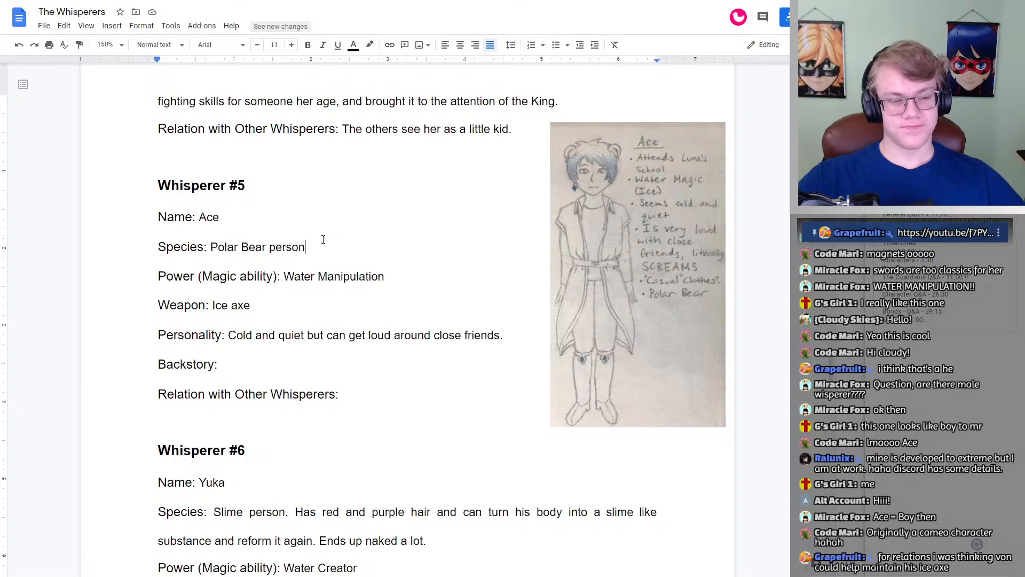
Step: Look back at Whisperer #3's magic ability and relation entries to compare them with Whisperer #5's profile
{"action": "scroll", "coordinate": [323, 240], "scroll_direction": "up", "scroll_amount": 1}
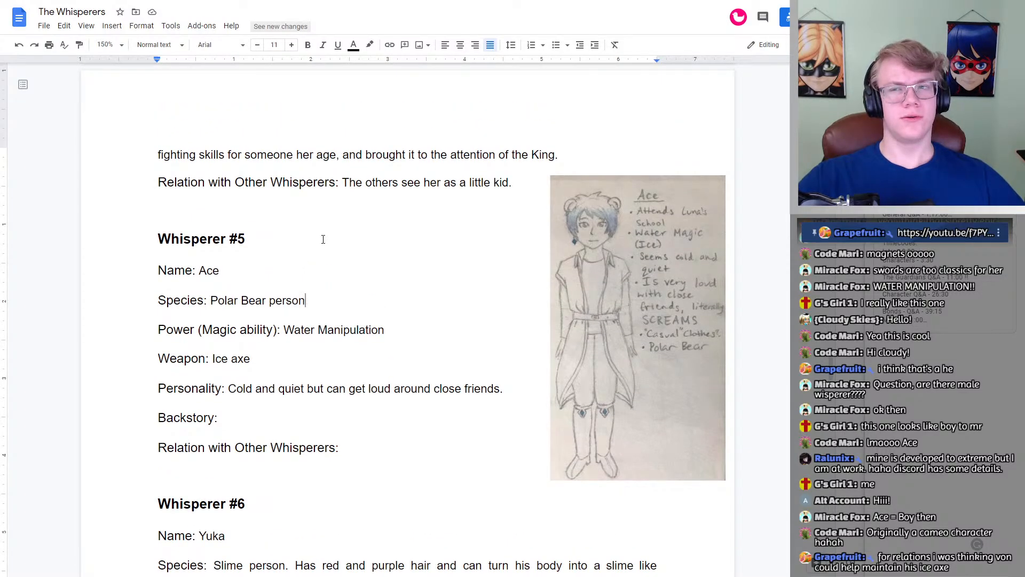
{"action": "scroll", "coordinate": [323, 239], "scroll_direction": "up", "scroll_amount": 15}
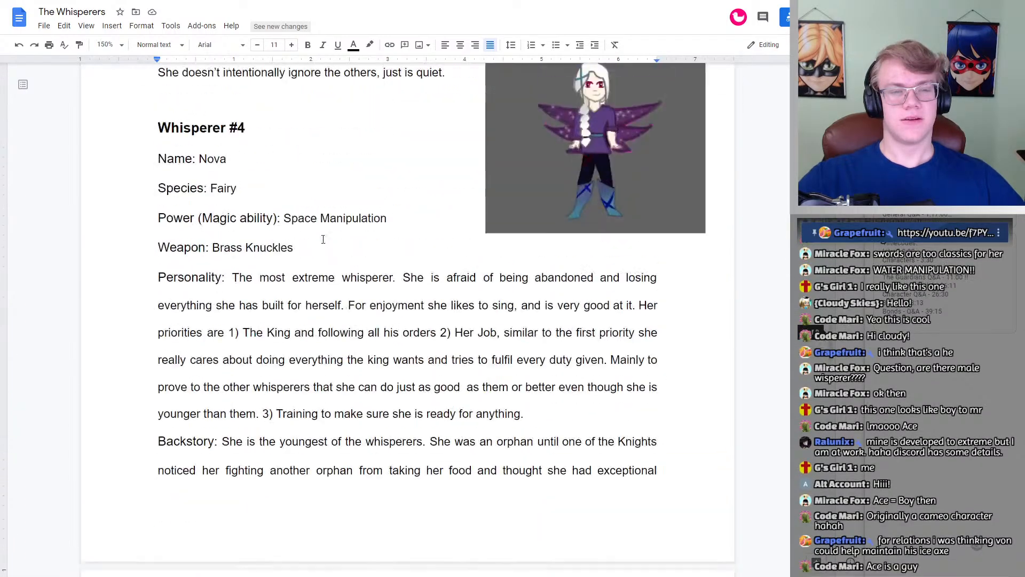
{"action": "scroll", "coordinate": [323, 240], "scroll_direction": "up", "scroll_amount": 9}
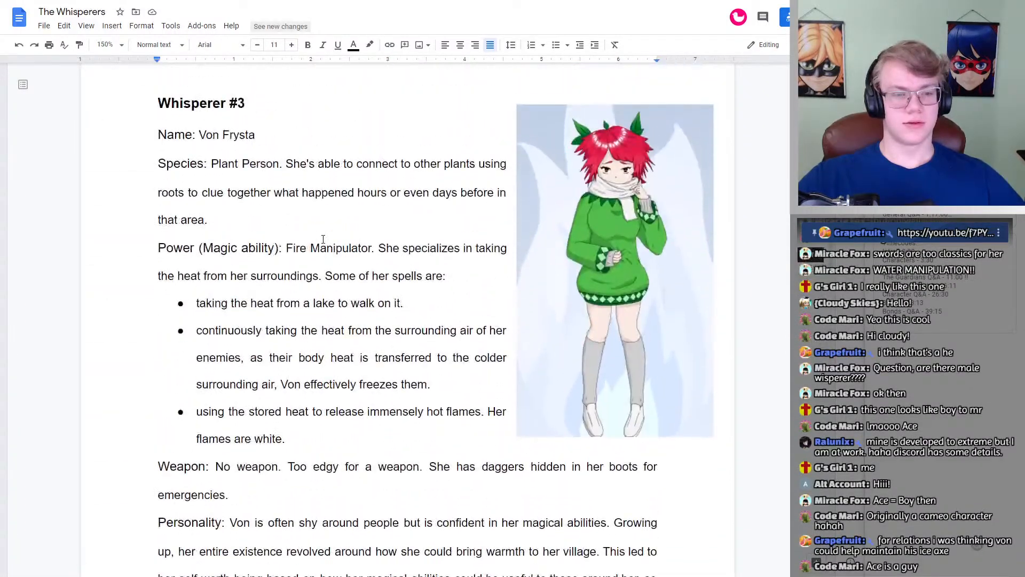
{"action": "scroll", "coordinate": [314, 234], "scroll_direction": "down", "scroll_amount": 2}
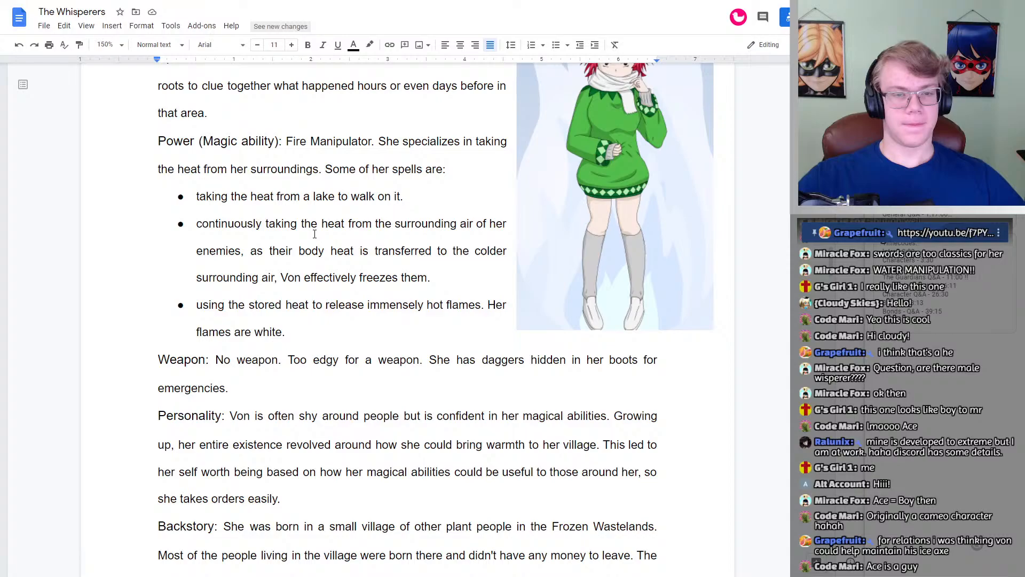
{"action": "scroll", "coordinate": [314, 234], "scroll_direction": "down", "scroll_amount": 15}
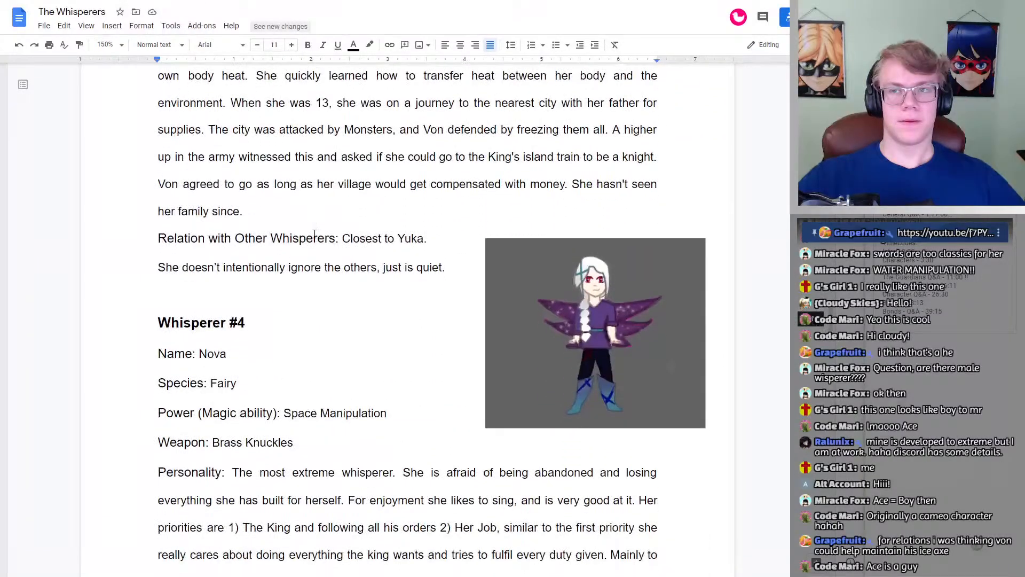
{"action": "scroll", "coordinate": [314, 234], "scroll_direction": "down", "scroll_amount": 15}
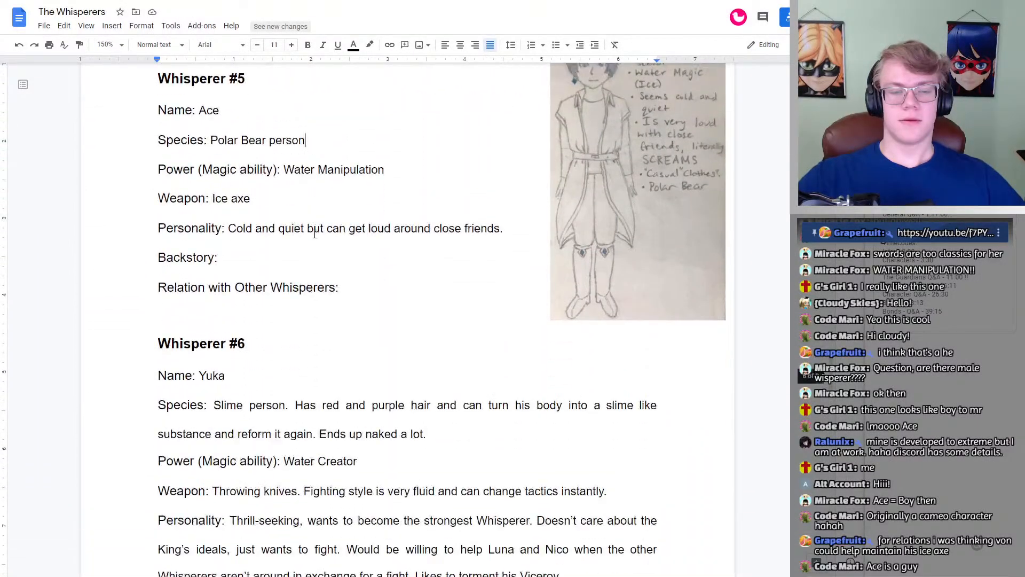
Step: Review Whisperer #5's Backstory and Relation with Other Whisperers entries, ending with the relation line selected
{"action": "scroll", "coordinate": [314, 234], "scroll_direction": "up", "scroll_amount": 3}
{"action": "scroll", "coordinate": [314, 234], "scroll_direction": "down", "scroll_amount": 1}
{"action": "left_click", "coordinate": [264, 359]}
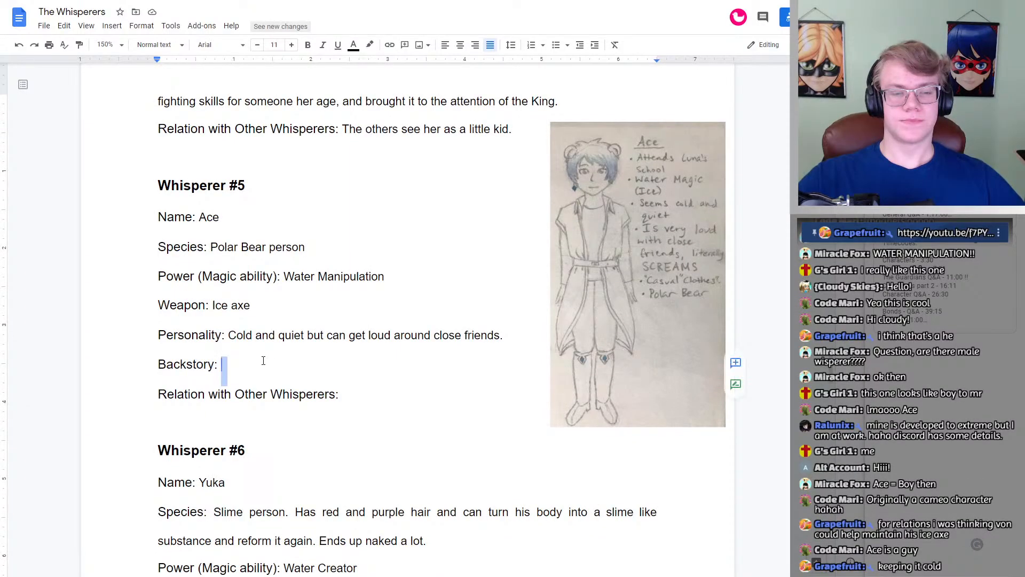
{"action": "double_click", "coordinate": [409, 394]}
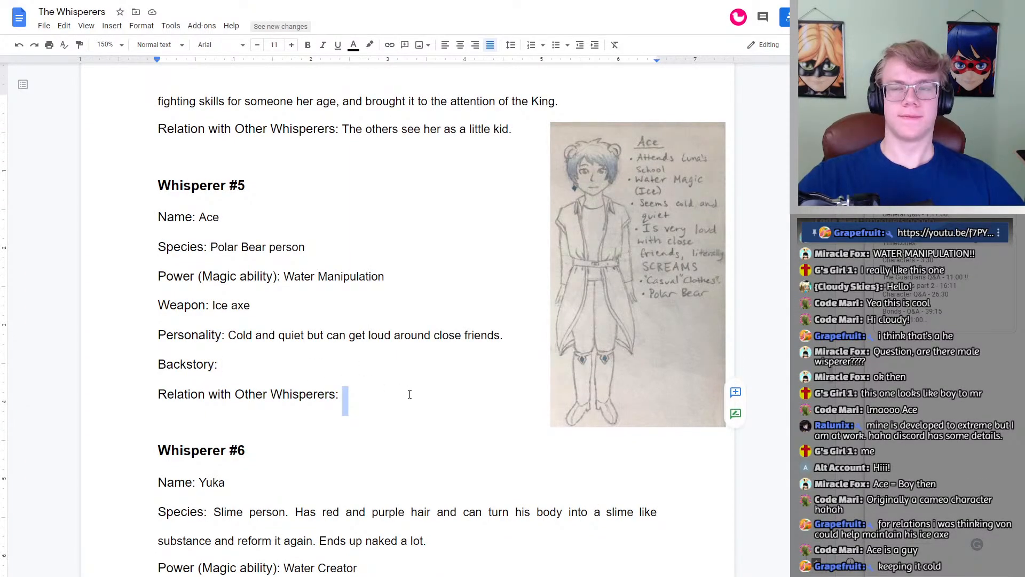
{"action": "scroll", "coordinate": [410, 394], "scroll_direction": "down", "scroll_amount": 6}
{"action": "scroll", "coordinate": [410, 394], "scroll_direction": "up", "scroll_amount": 6}
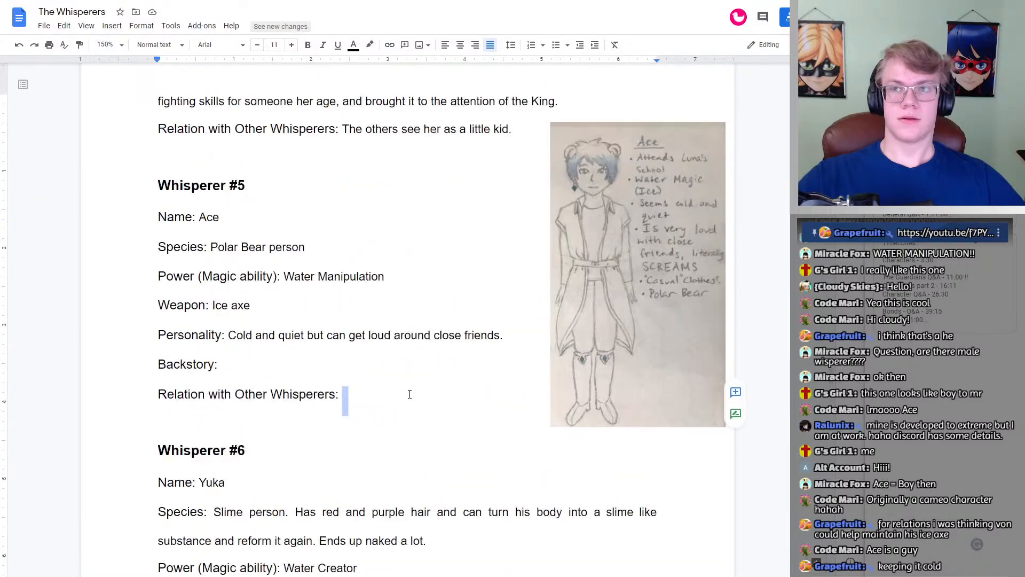
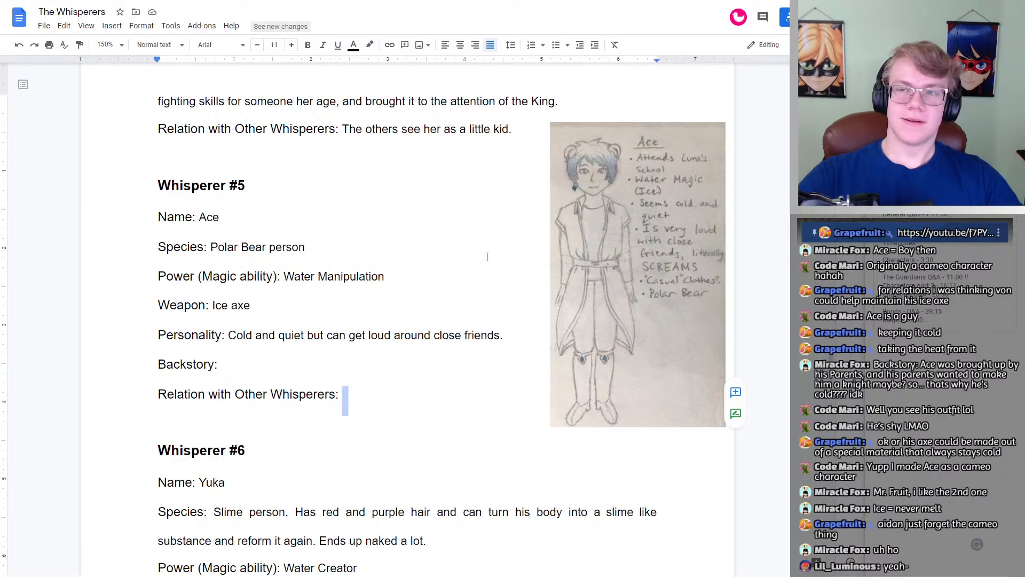
Step: Go over Whisperer #5's profile once more, from the Weapon entry to the empty Backstory and Relation entries, beside the character drawing
{"action": "scroll", "coordinate": [393, 245], "scroll_direction": "down", "scroll_amount": 4}
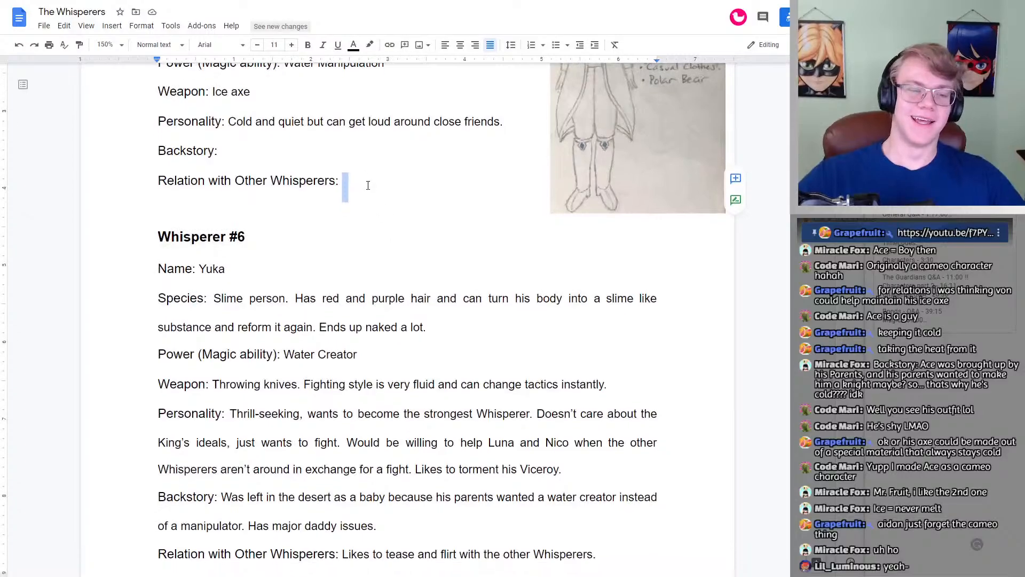
{"action": "left_click", "coordinate": [368, 186]}
{"action": "scroll", "coordinate": [391, 210], "scroll_direction": "up", "scroll_amount": 4}
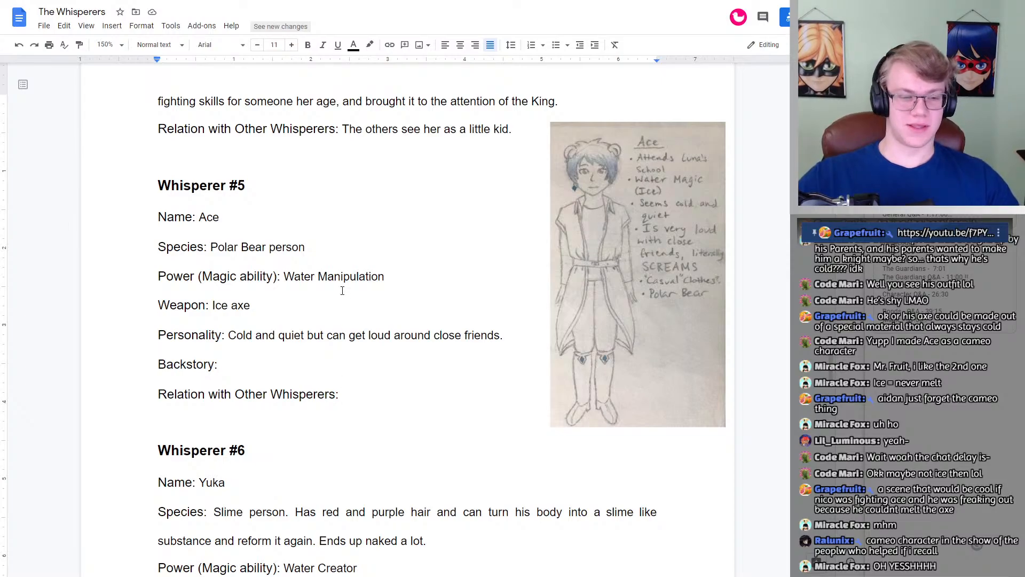
{"action": "left_click", "coordinate": [291, 301]}
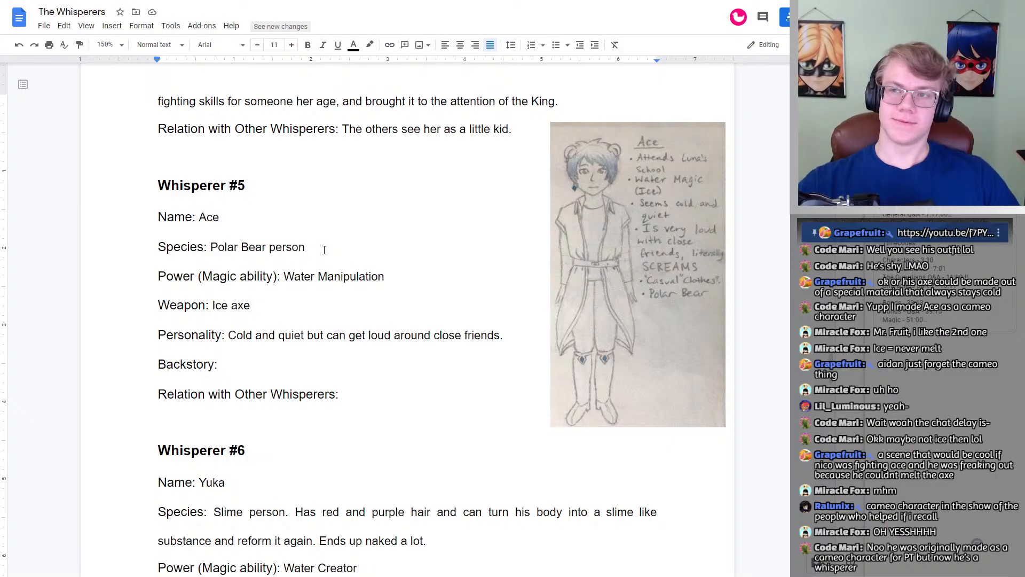
{"action": "scroll", "coordinate": [324, 249], "scroll_direction": "down", "scroll_amount": 4}
{"action": "scroll", "coordinate": [326, 247], "scroll_direction": "up", "scroll_amount": 3}
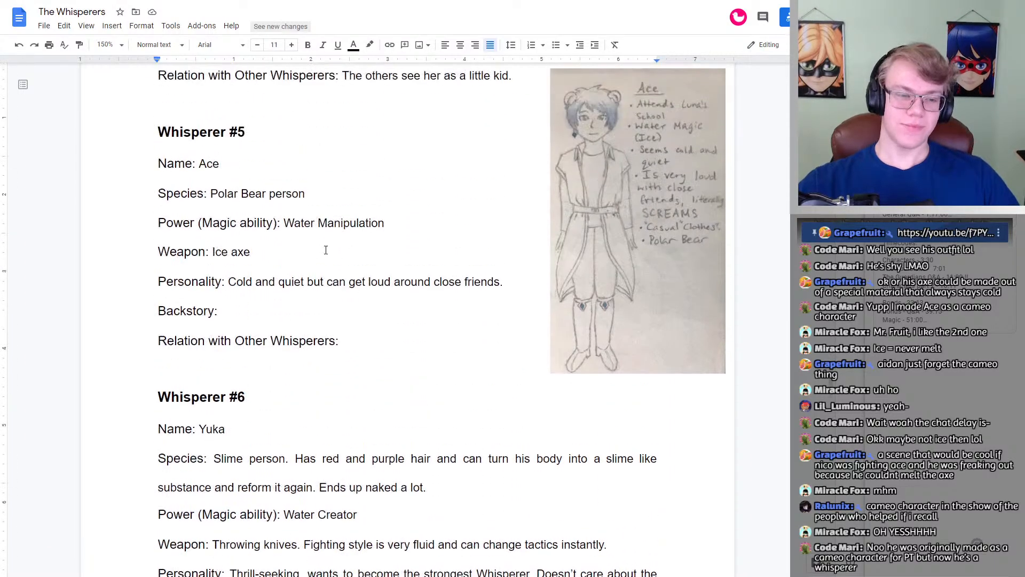
{"action": "scroll", "coordinate": [325, 251], "scroll_direction": "up", "scroll_amount": 2}
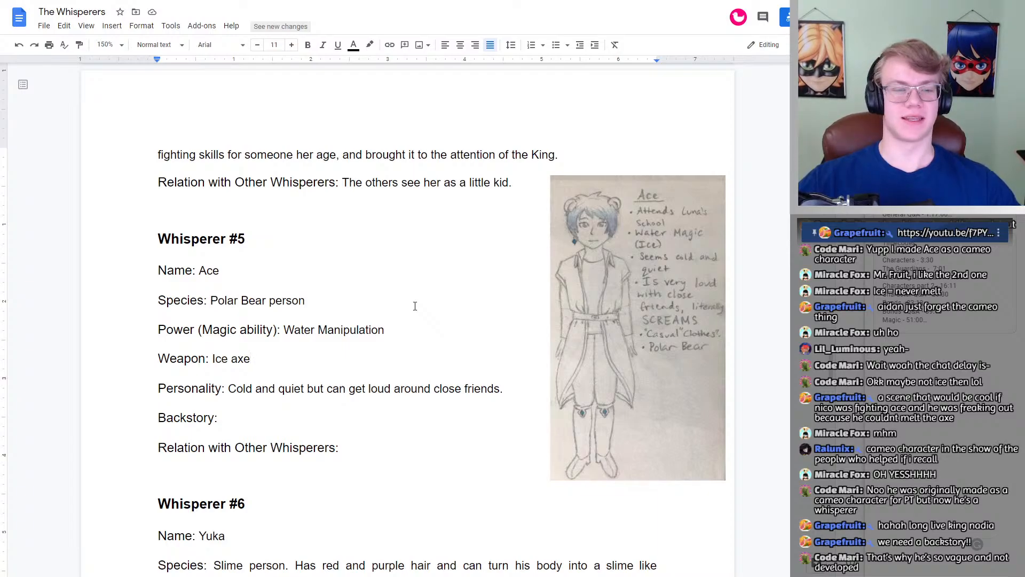
{"action": "scroll", "coordinate": [343, 327], "scroll_direction": "down", "scroll_amount": 3}
{"action": "scroll", "coordinate": [344, 328], "scroll_direction": "up", "scroll_amount": 3}
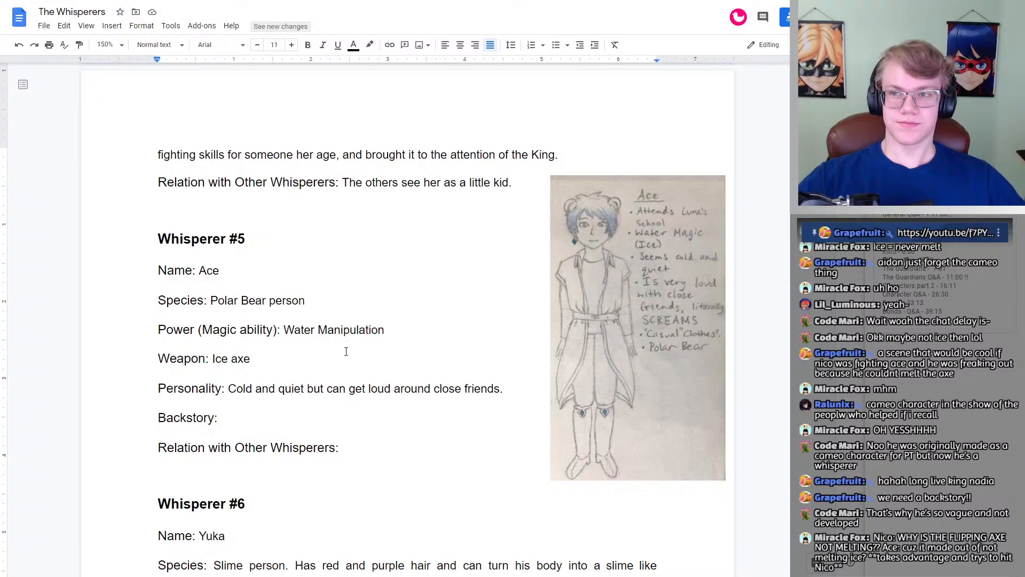
{"action": "scroll", "coordinate": [346, 350], "scroll_direction": "down", "scroll_amount": 7}
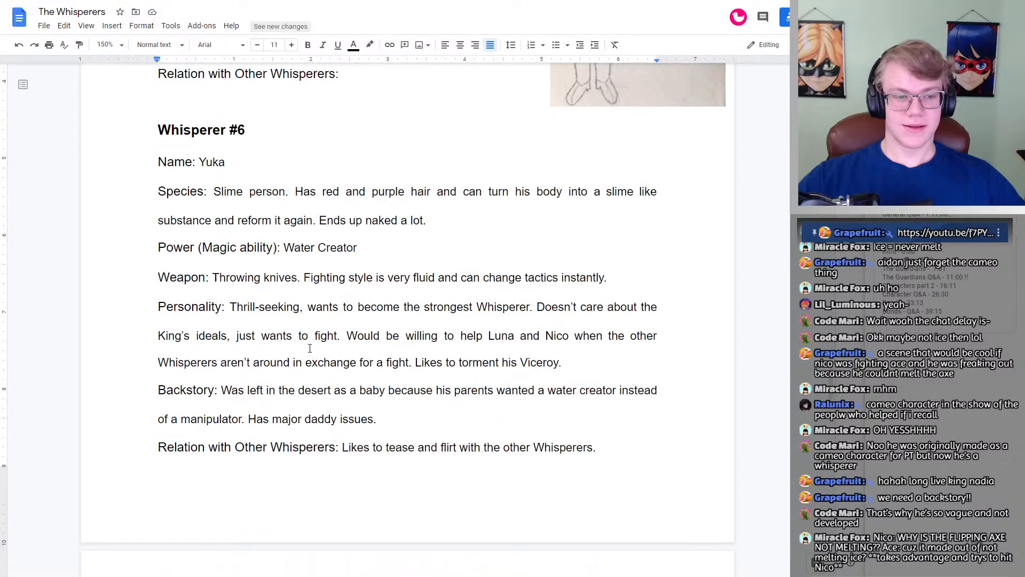
Step: Move on to Whisperer #6's profile and read its Name and Species entries
{"action": "scroll", "coordinate": [309, 349], "scroll_direction": "up", "scroll_amount": 3}
{"action": "left_click", "coordinate": [270, 283]}
{"action": "left_click", "coordinate": [278, 287]}
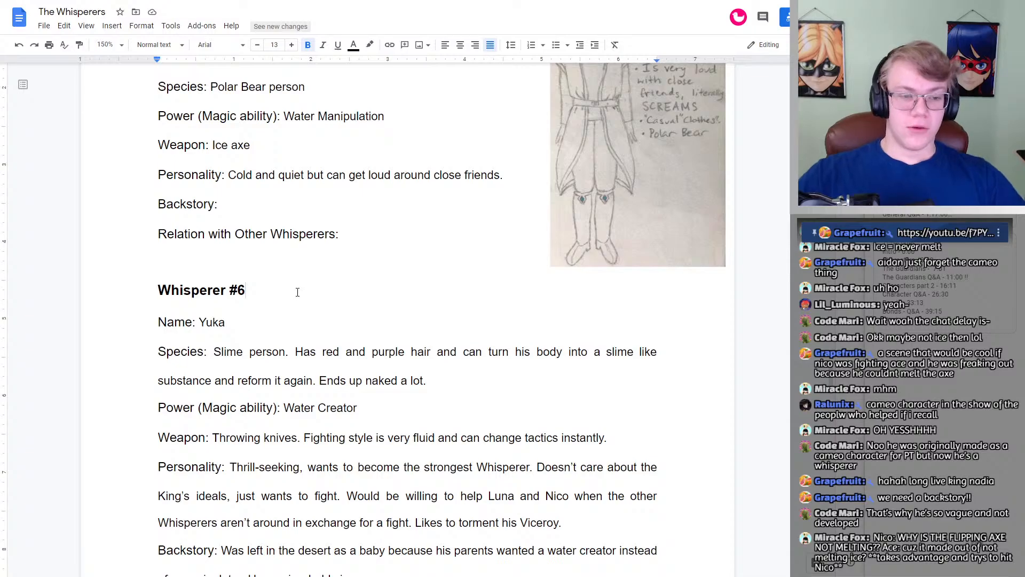
{"action": "scroll", "coordinate": [192, 324], "scroll_direction": "down", "scroll_amount": 2}
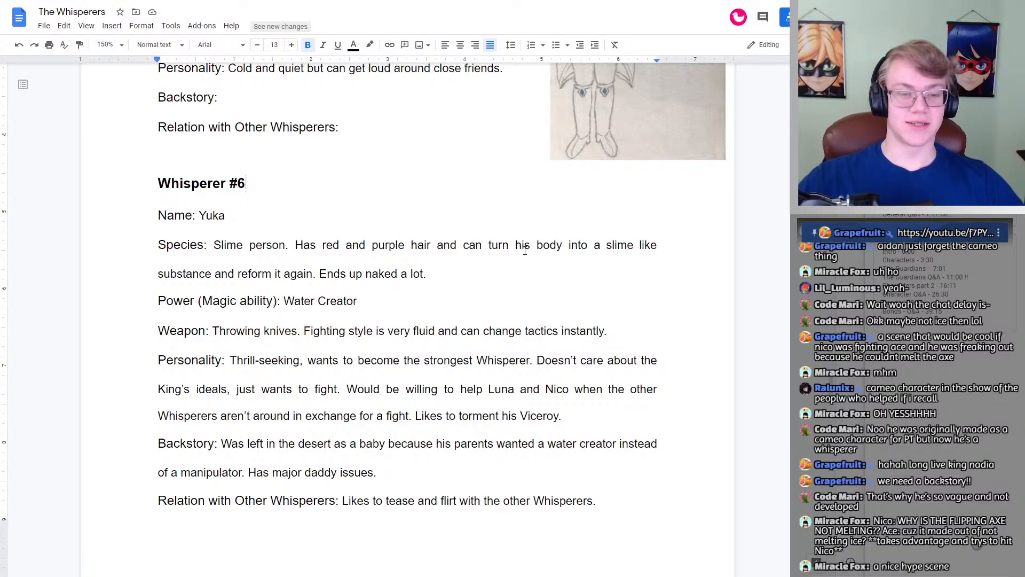
{"action": "double_click", "coordinate": [459, 272]}
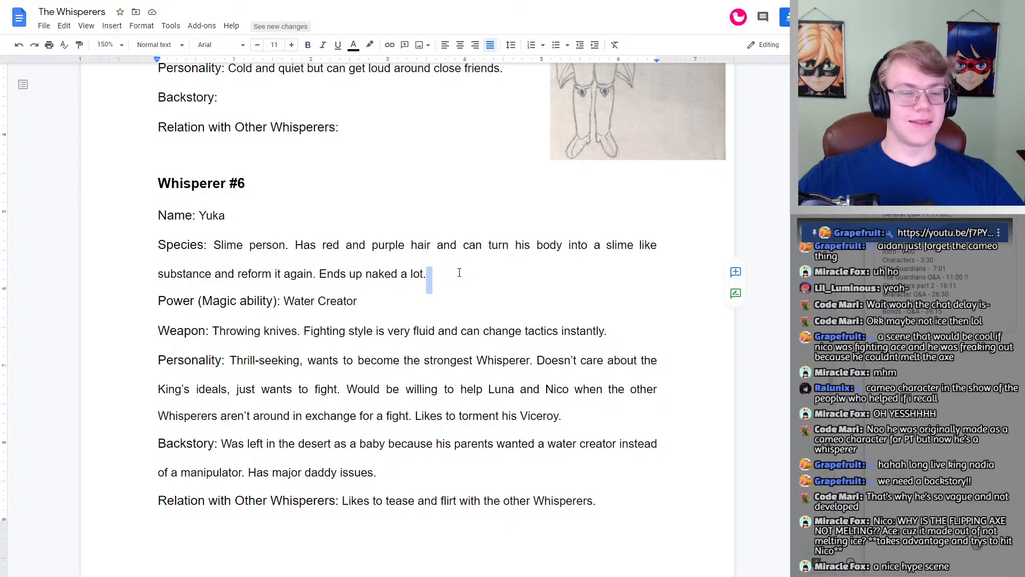
{"action": "left_click", "coordinate": [459, 272]}
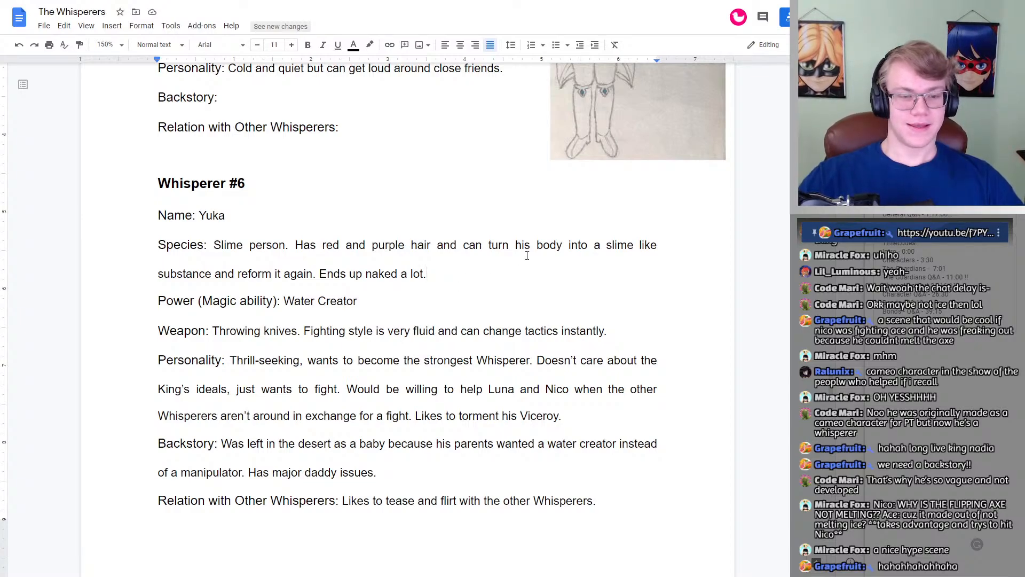
Step: Look back through the Whisperer #3, #4 and #5 profiles, then return to Whisperer #6's profile
{"action": "scroll", "coordinate": [481, 270], "scroll_direction": "up", "scroll_amount": 20}
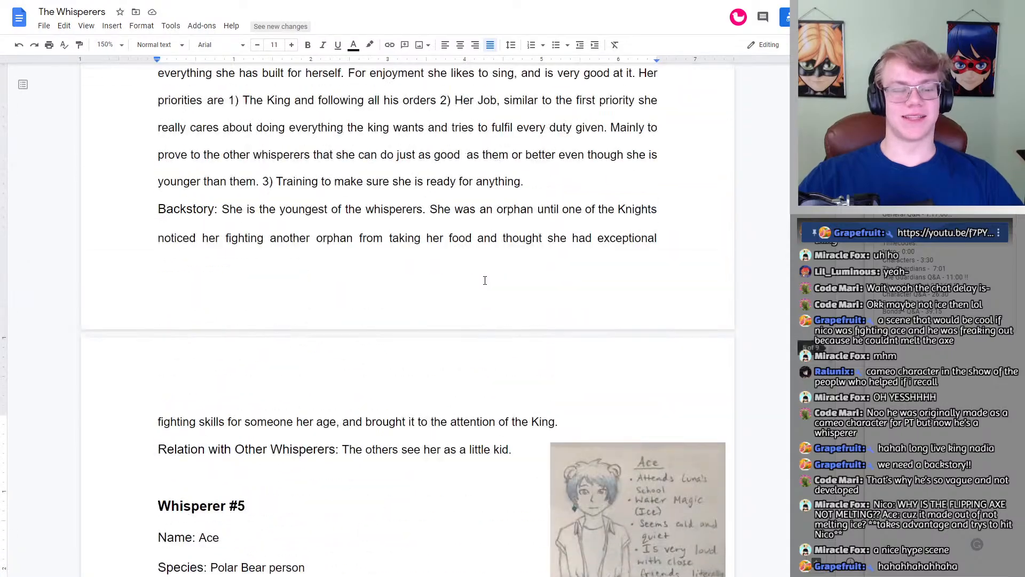
{"action": "scroll", "coordinate": [489, 278], "scroll_direction": "down", "scroll_amount": 12}
{"action": "scroll", "coordinate": [487, 278], "scroll_direction": "up", "scroll_amount": 16}
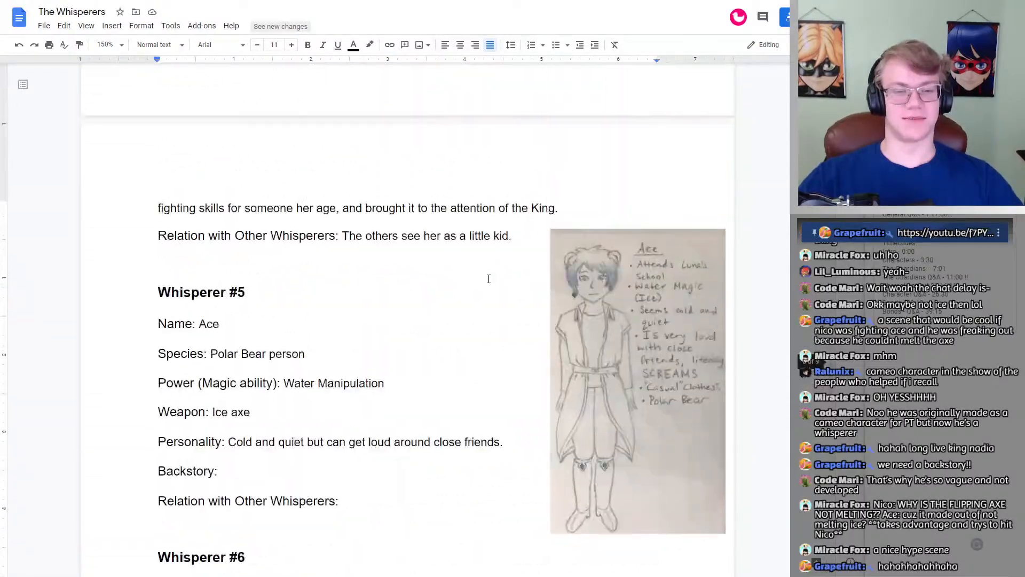
{"action": "scroll", "coordinate": [485, 279], "scroll_direction": "up", "scroll_amount": 15}
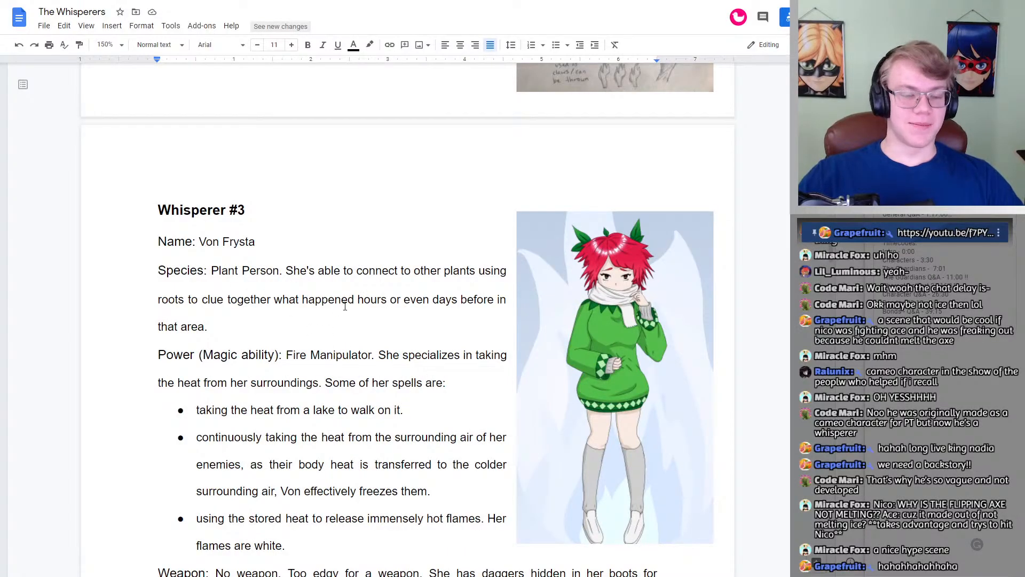
{"action": "scroll", "coordinate": [433, 327], "scroll_direction": "up", "scroll_amount": 8}
{"action": "scroll", "coordinate": [434, 327], "scroll_direction": "down", "scroll_amount": 20}
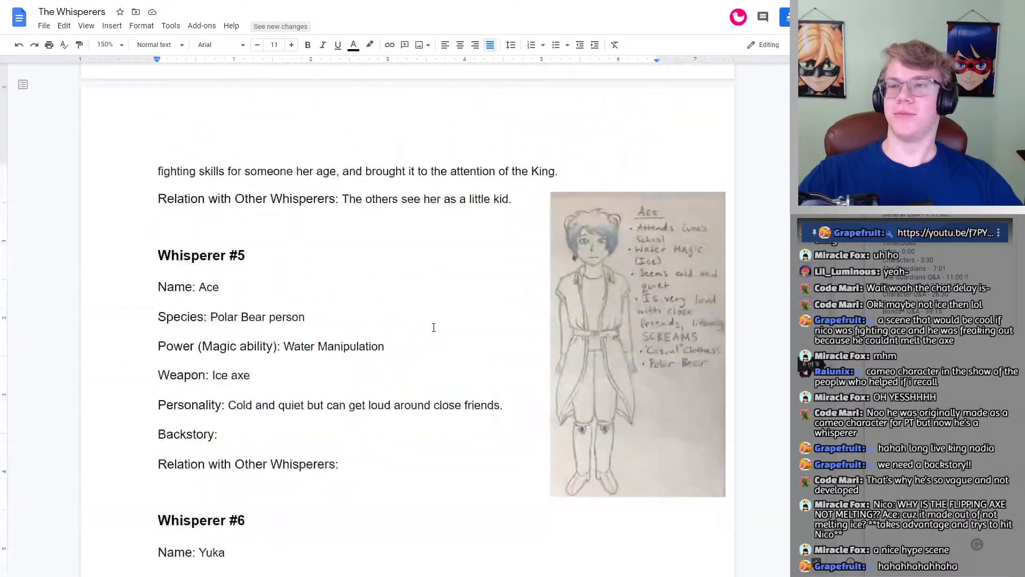
{"action": "scroll", "coordinate": [433, 328], "scroll_direction": "down", "scroll_amount": 20}
{"action": "scroll", "coordinate": [433, 327], "scroll_direction": "up", "scroll_amount": 12}
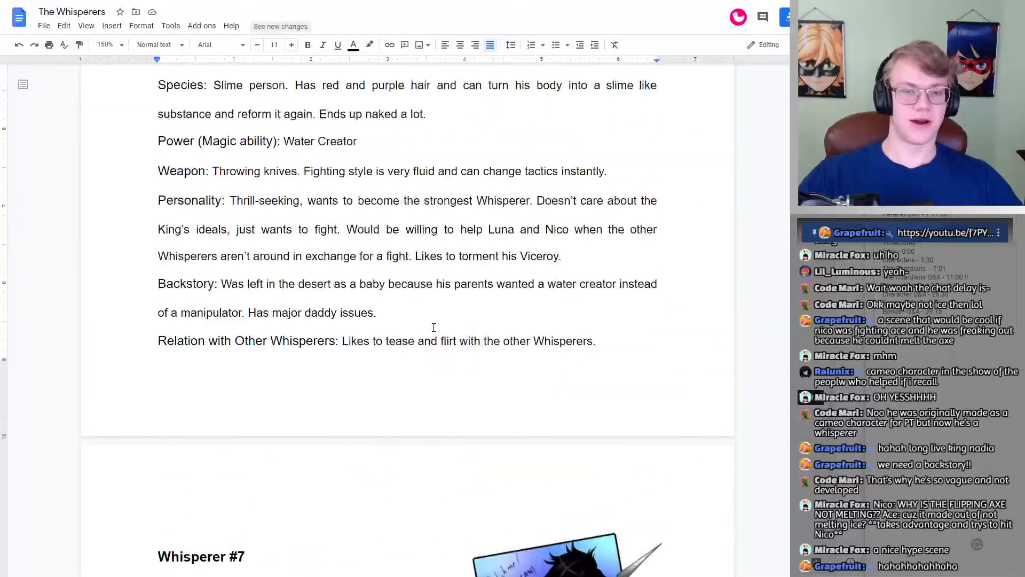
{"action": "scroll", "coordinate": [434, 328], "scroll_direction": "up", "scroll_amount": 7}
{"action": "scroll", "coordinate": [434, 327], "scroll_direction": "down", "scroll_amount": 4}
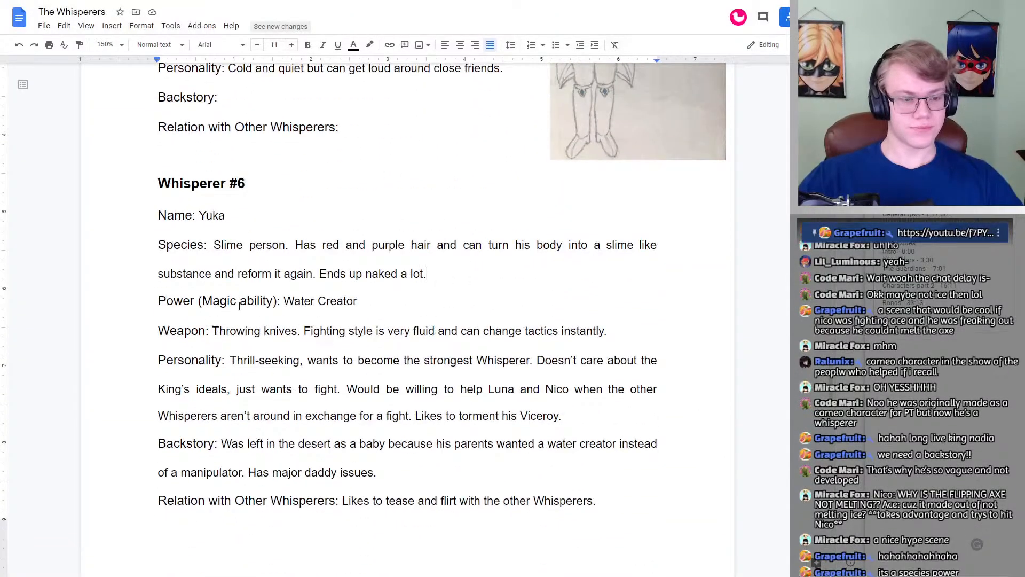
Step: Read Whisperer #6's Power (Magic ability) and Weapon entries, glancing over the rest of the profile
{"action": "left_click_drag", "start_coordinate": [365, 307], "coordinate": [284, 300]}
{"action": "left_click", "coordinate": [357, 302]}
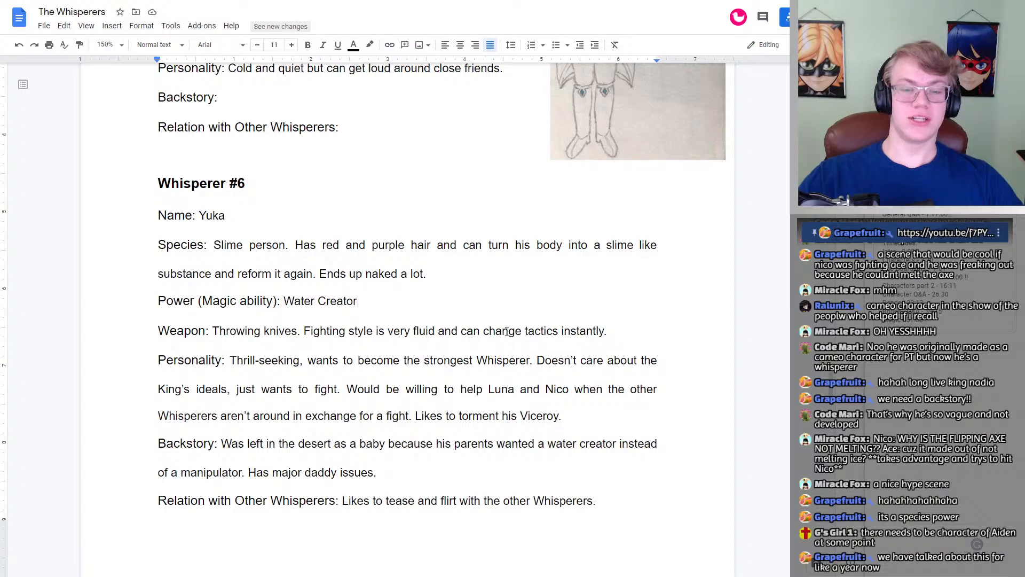
{"action": "scroll", "coordinate": [344, 333], "scroll_direction": "down", "scroll_amount": 5}
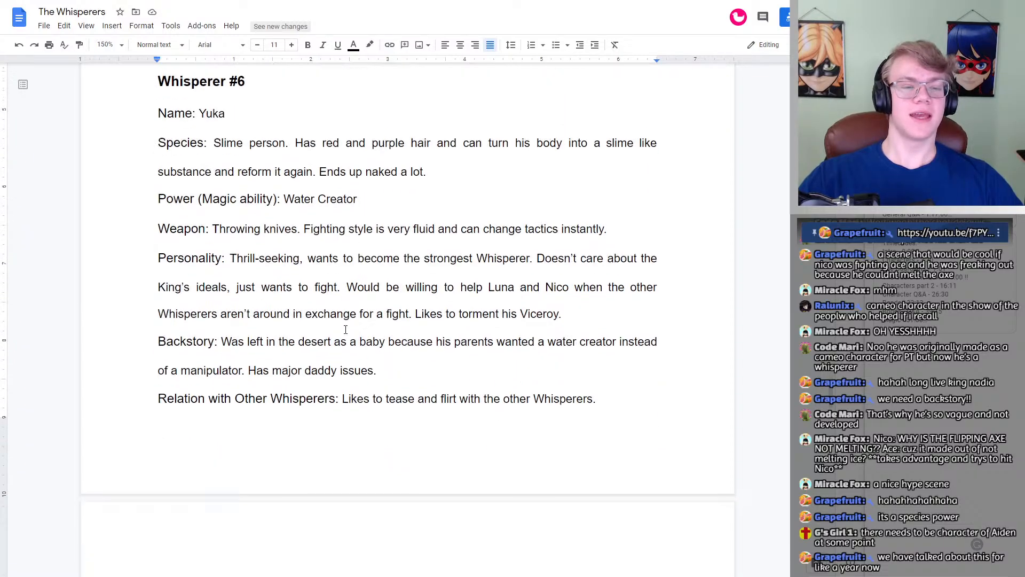
{"action": "scroll", "coordinate": [343, 332], "scroll_direction": "up", "scroll_amount": 6}
{"action": "scroll", "coordinate": [344, 332], "scroll_direction": "down", "scroll_amount": 2}
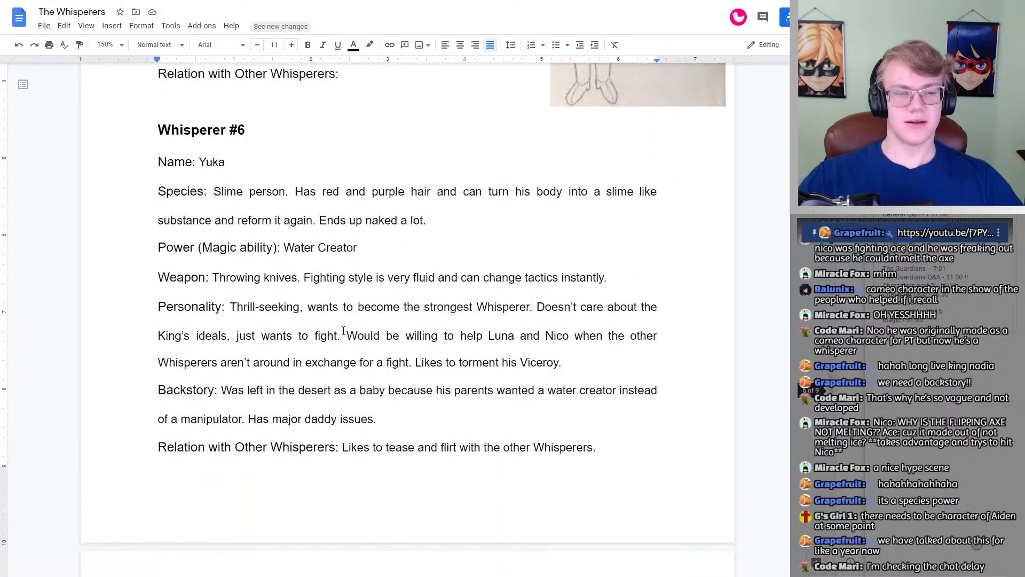
{"action": "scroll", "coordinate": [343, 332], "scroll_direction": "up", "scroll_amount": 1}
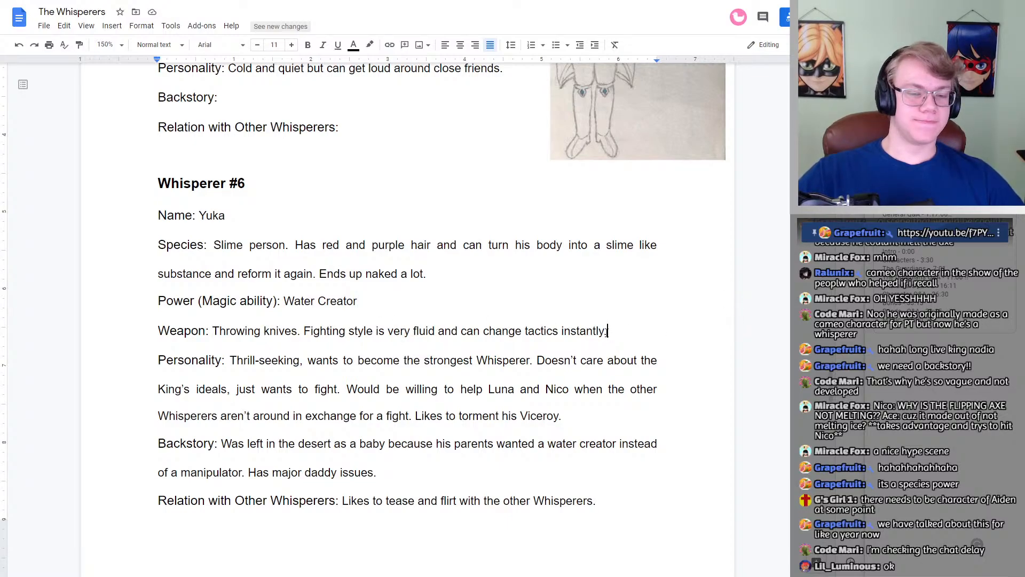
Step: Check Whisperer #3's profile and artwork again for comparison with Whisperer #6
{"action": "scroll", "coordinate": [607, 331], "scroll_direction": "up", "scroll_amount": 20}
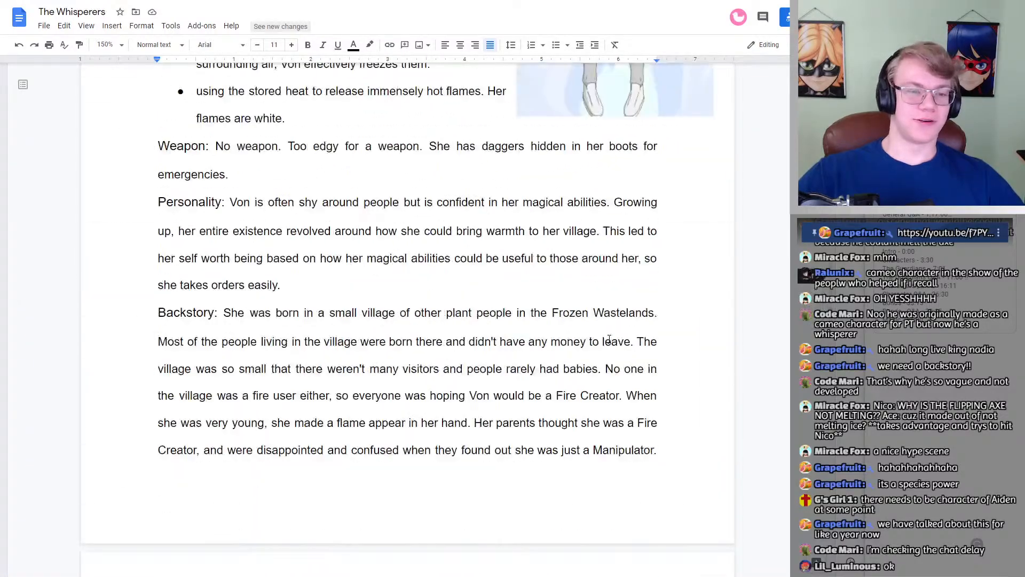
{"action": "scroll", "coordinate": [609, 339], "scroll_direction": "up", "scroll_amount": 10}
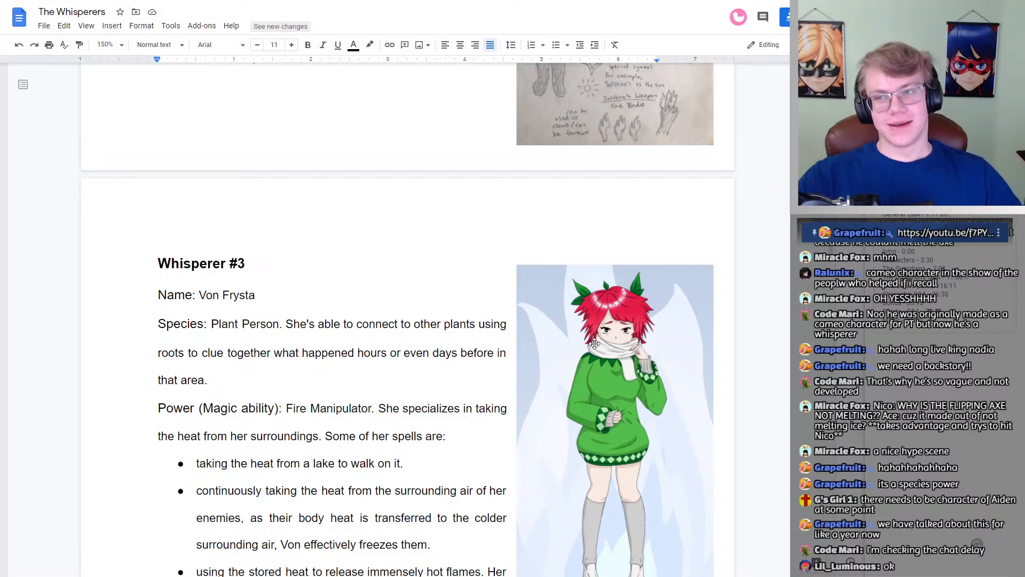
{"action": "scroll", "coordinate": [495, 334], "scroll_direction": "down", "scroll_amount": 3}
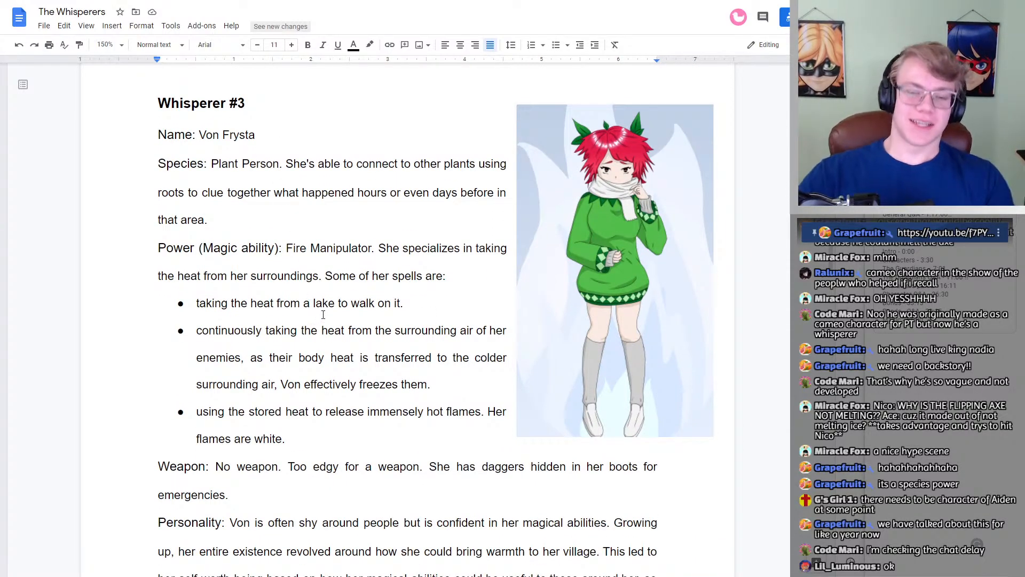
{"action": "scroll", "coordinate": [341, 307], "scroll_direction": "down", "scroll_amount": 20}
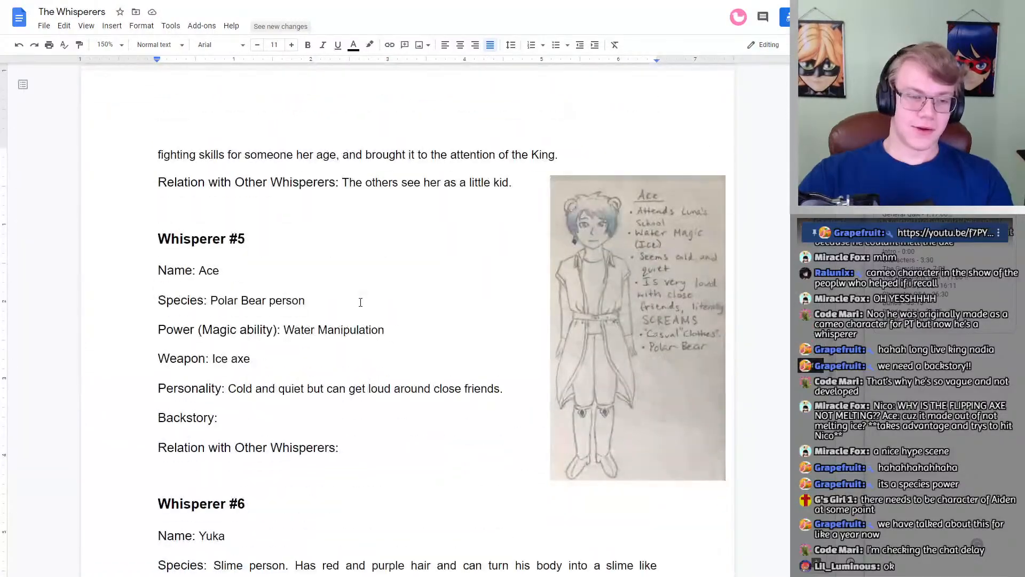
{"action": "scroll", "coordinate": [360, 302], "scroll_direction": "down", "scroll_amount": 6}
Step: Examine Whisperer #6's Power (Magic ability) entry together with the end of the Species description
{"action": "double_click", "coordinate": [456, 301]}
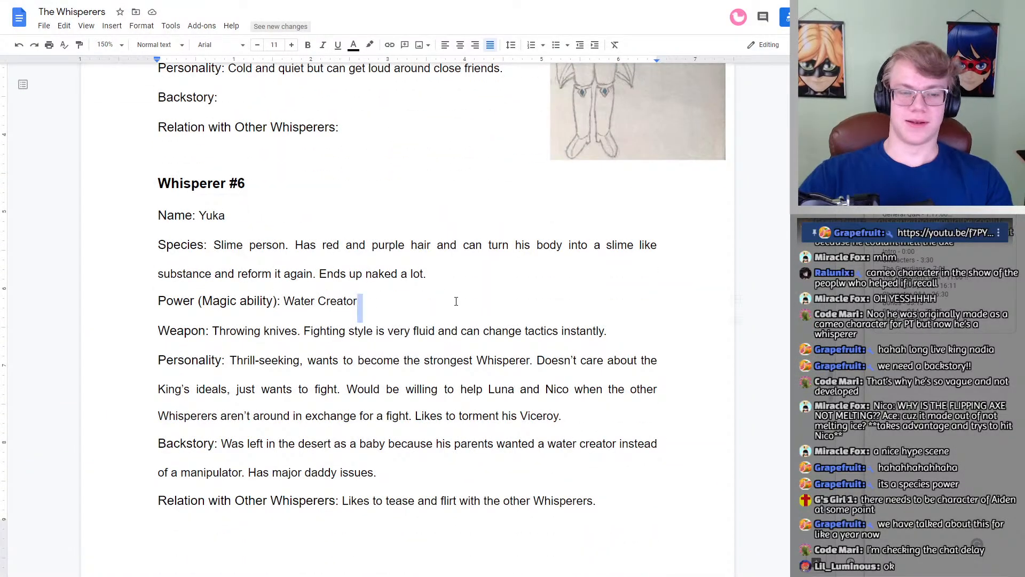
{"action": "triple_click", "coordinate": [456, 301]}
{"action": "double_click", "coordinate": [456, 302]}
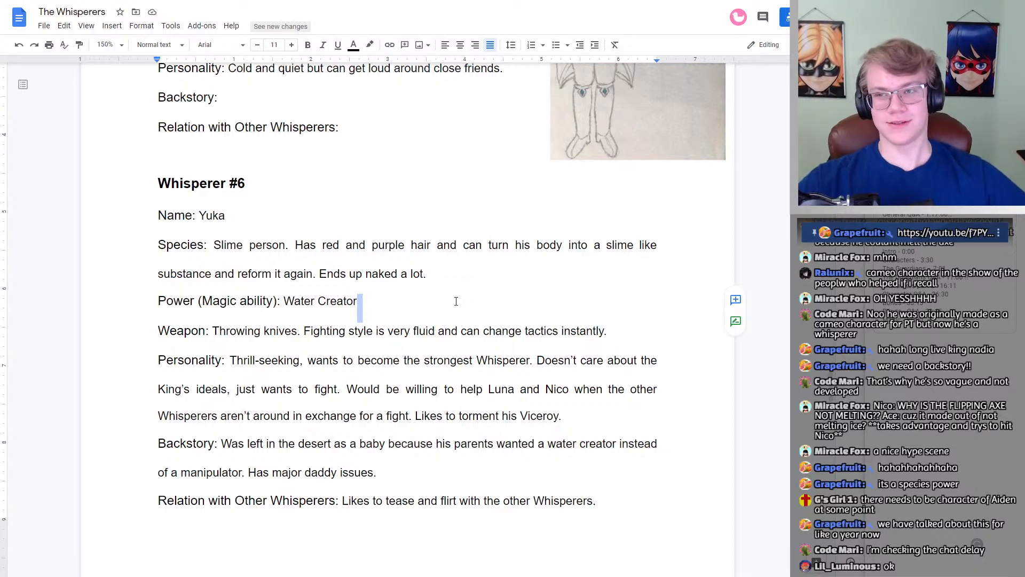
{"action": "left_click", "coordinate": [456, 301]}
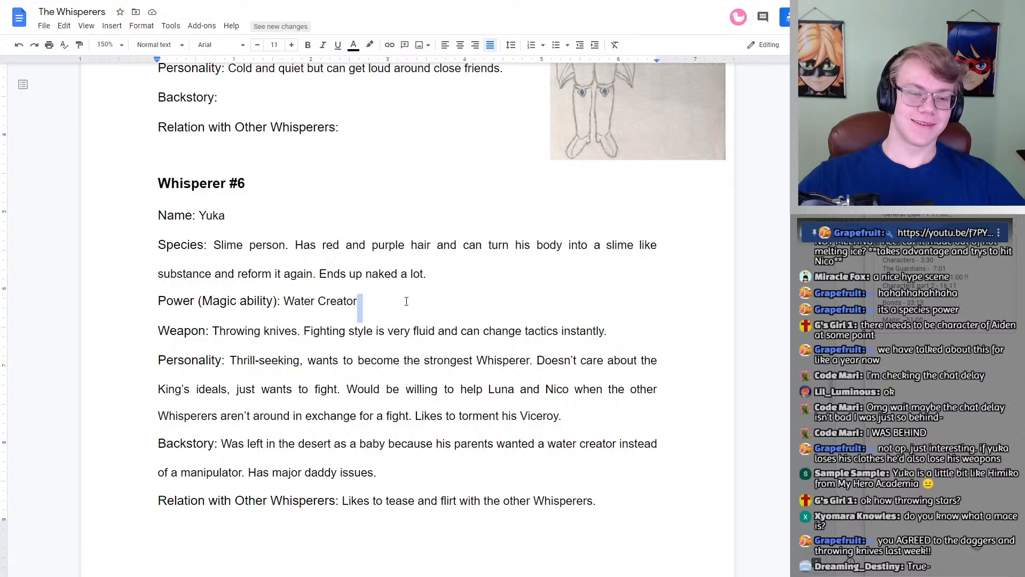
{"action": "double_click", "coordinate": [439, 280]}
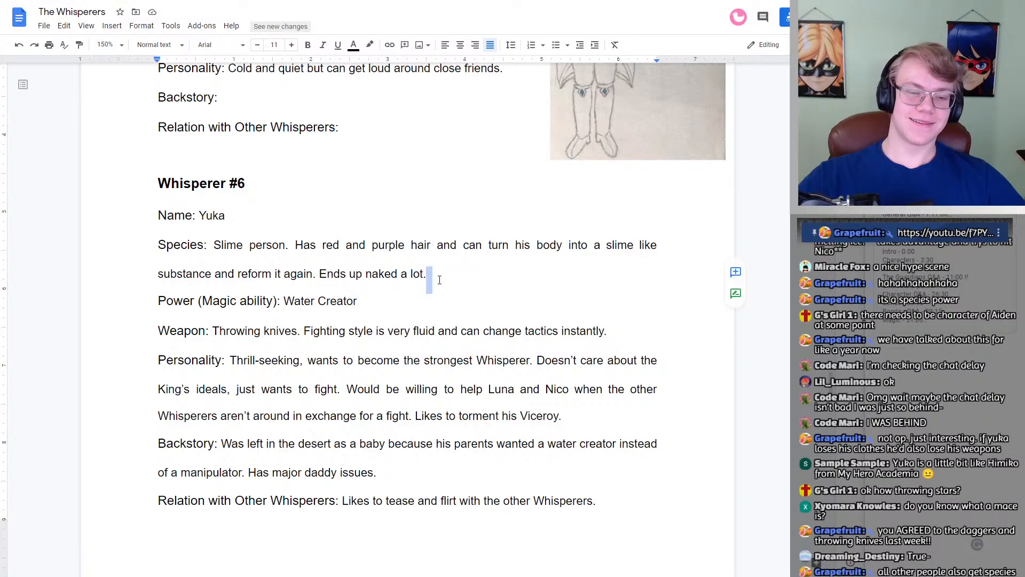
{"action": "double_click", "coordinate": [406, 305]}
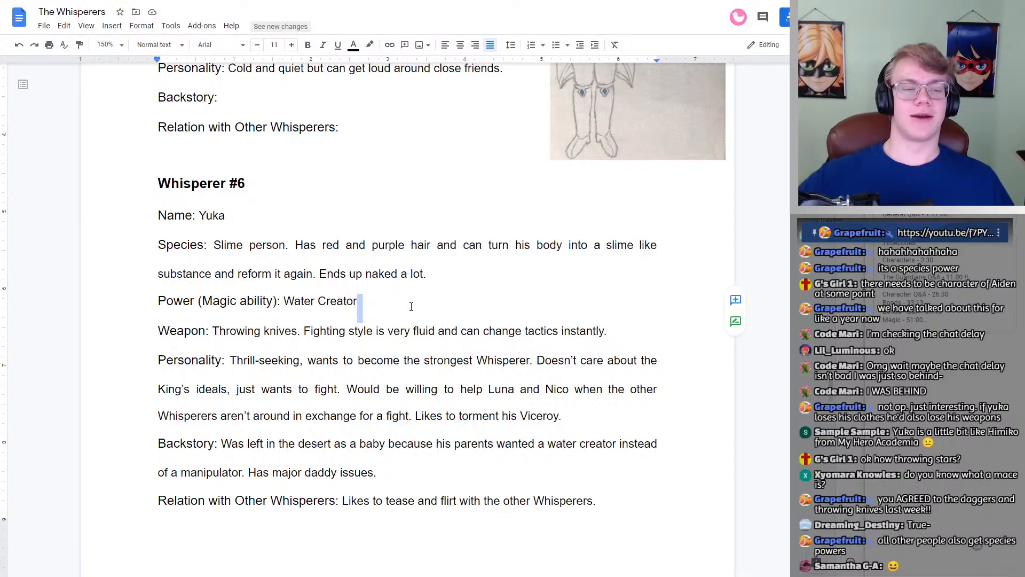
{"action": "left_click", "coordinate": [386, 311]}
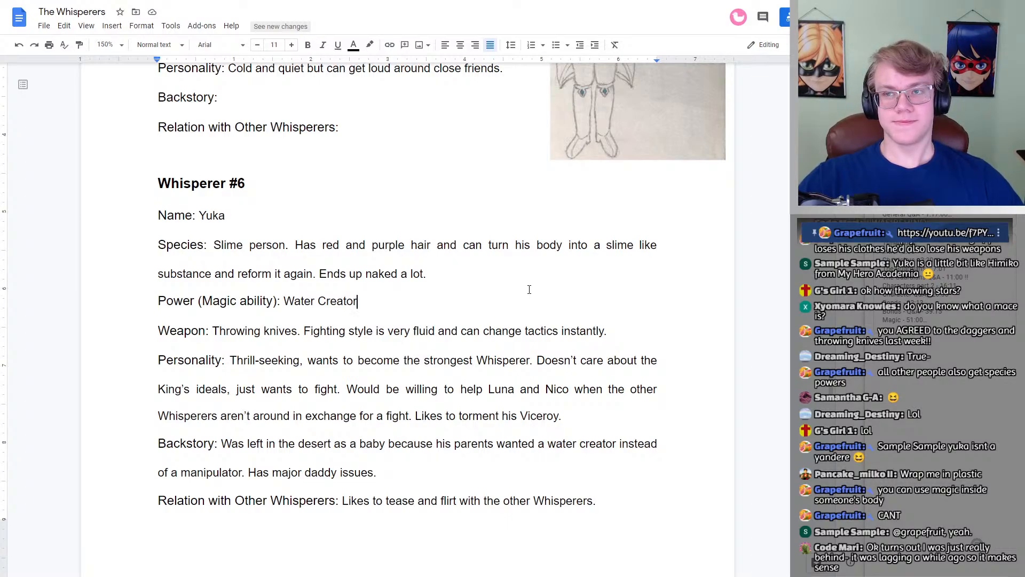
{"action": "double_click", "coordinate": [397, 303]}
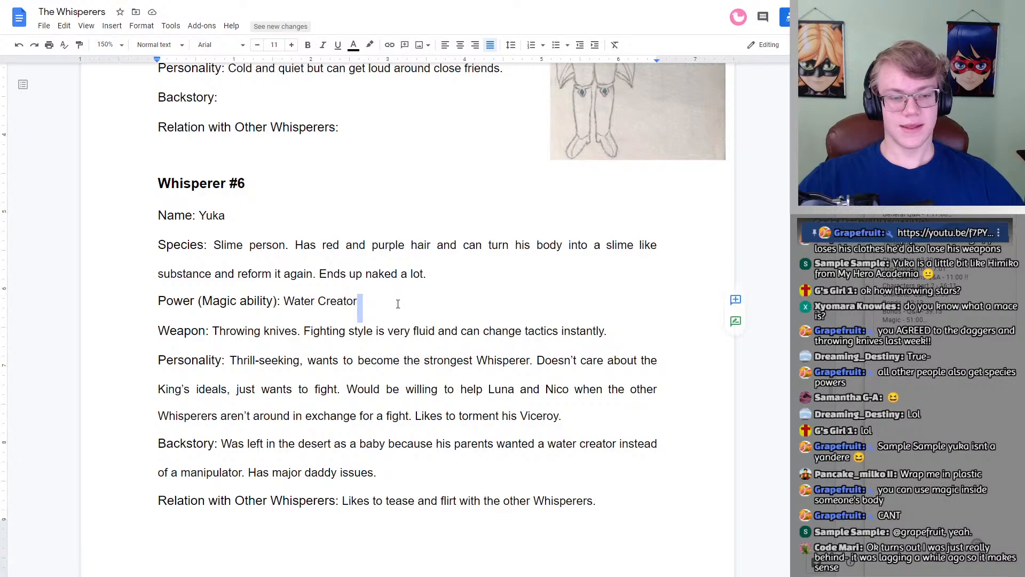
{"action": "left_click", "coordinate": [379, 304]}
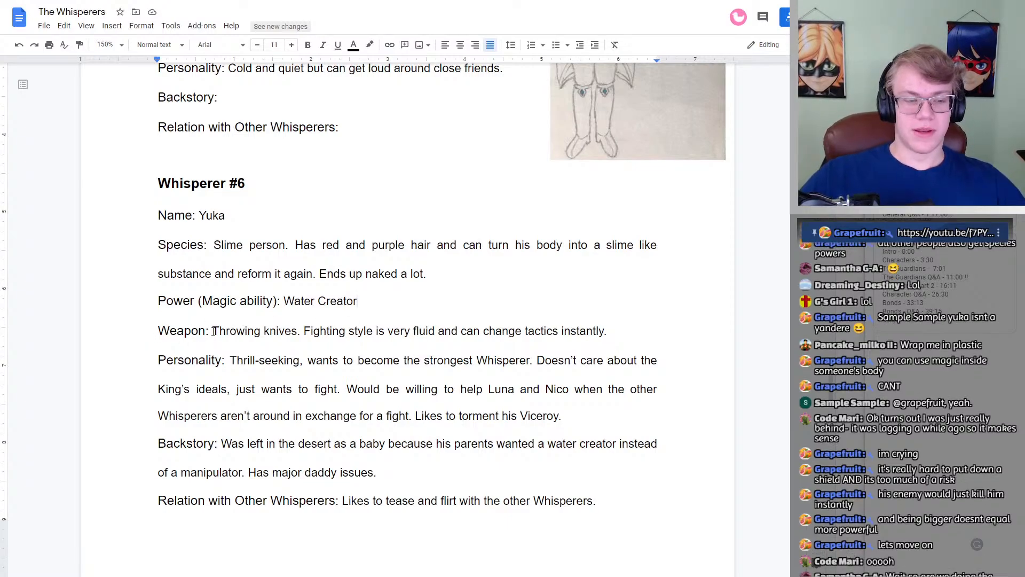
Step: Change the weapon in Whisperer #6's Weapon entry to "Long chain", keeping the fighting style sentence
{"action": "double_click", "coordinate": [615, 332]}
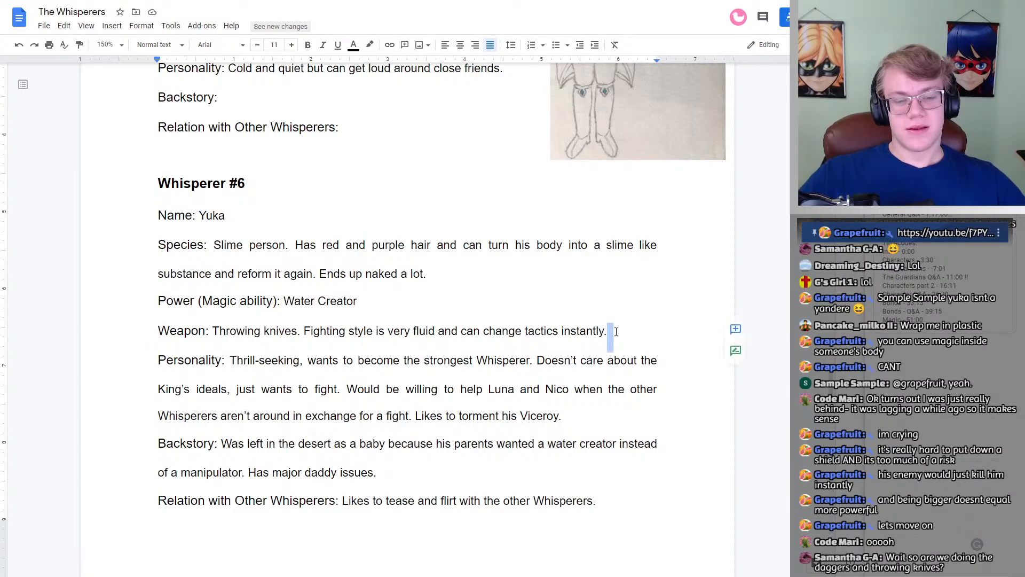
{"action": "key", "text": "BackSpace"}
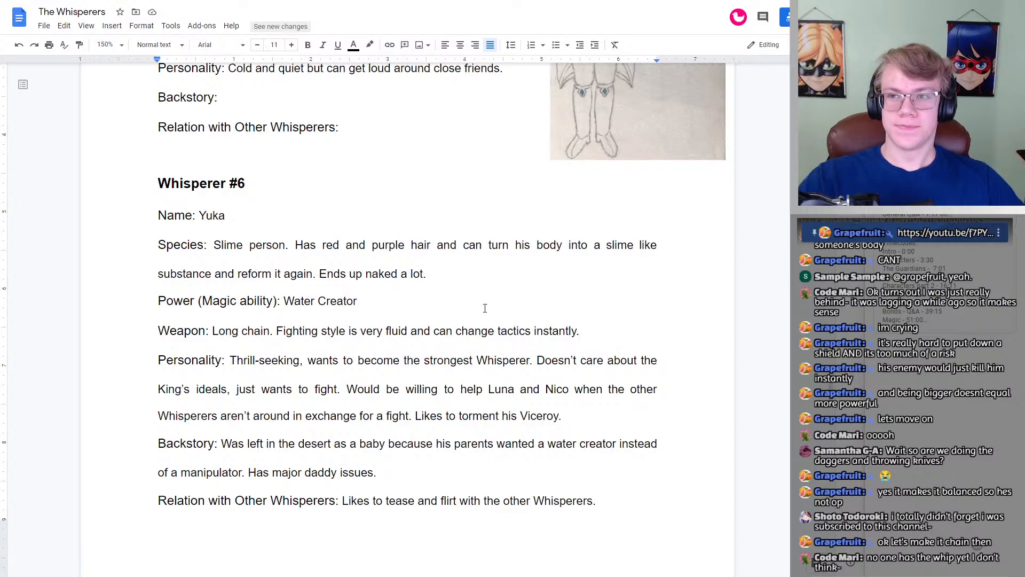
Step: Read Whisperer #6's Personality, Backstory and Relation with Other Whisperers entries, rechecking the Species and Power (Magic ability) entries
{"action": "scroll", "coordinate": [463, 307], "scroll_direction": "down", "scroll_amount": 1}
{"action": "scroll", "coordinate": [464, 307], "scroll_direction": "down", "scroll_amount": 1}
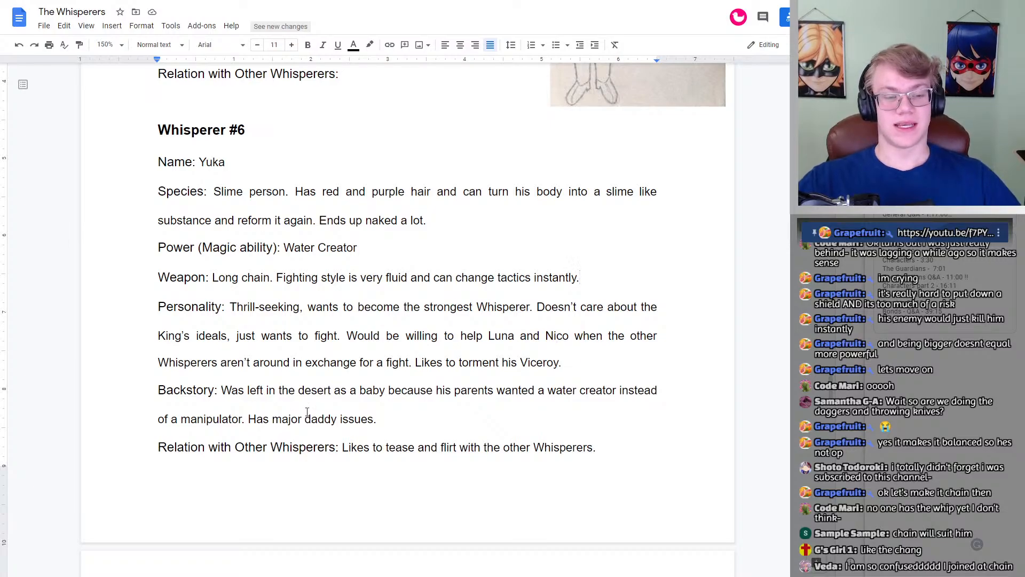
{"action": "scroll", "coordinate": [277, 423], "scroll_direction": "down", "scroll_amount": 1}
{"action": "scroll", "coordinate": [280, 367], "scroll_direction": "down", "scroll_amount": 1}
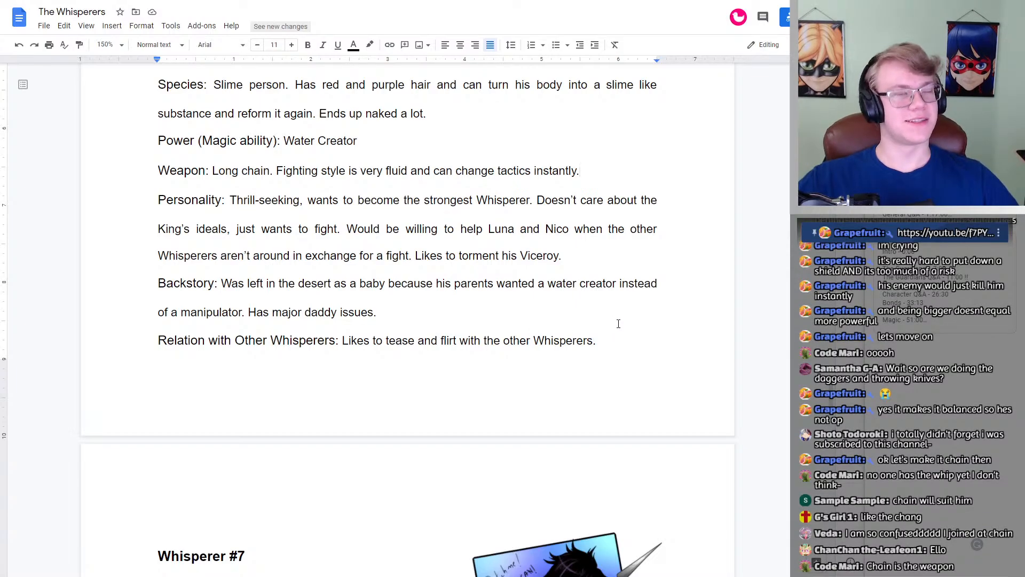
{"action": "scroll", "coordinate": [621, 323], "scroll_direction": "up", "scroll_amount": 3}
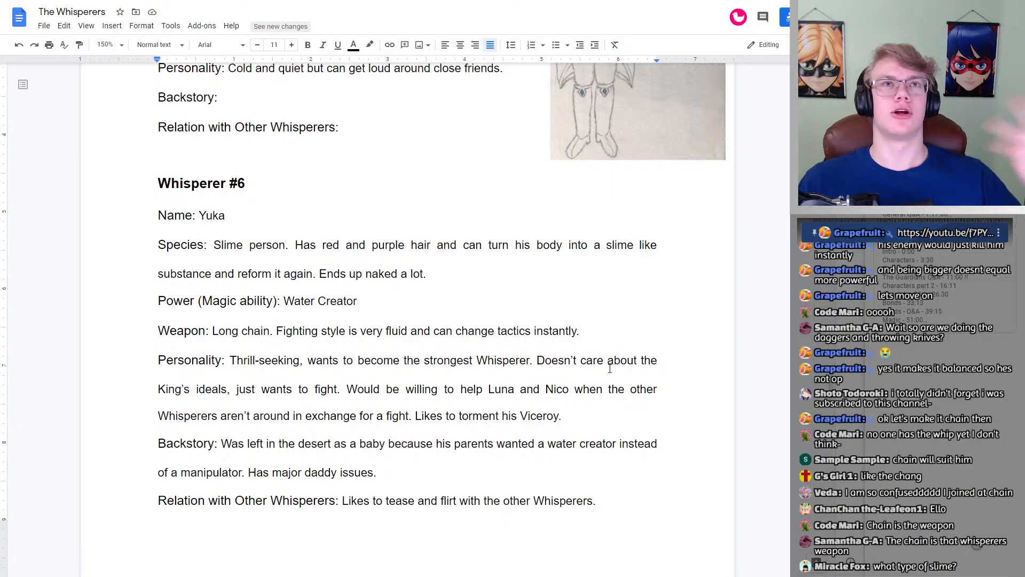
{"action": "double_click", "coordinate": [368, 305]}
{"action": "key", "text": "BackSpace"}
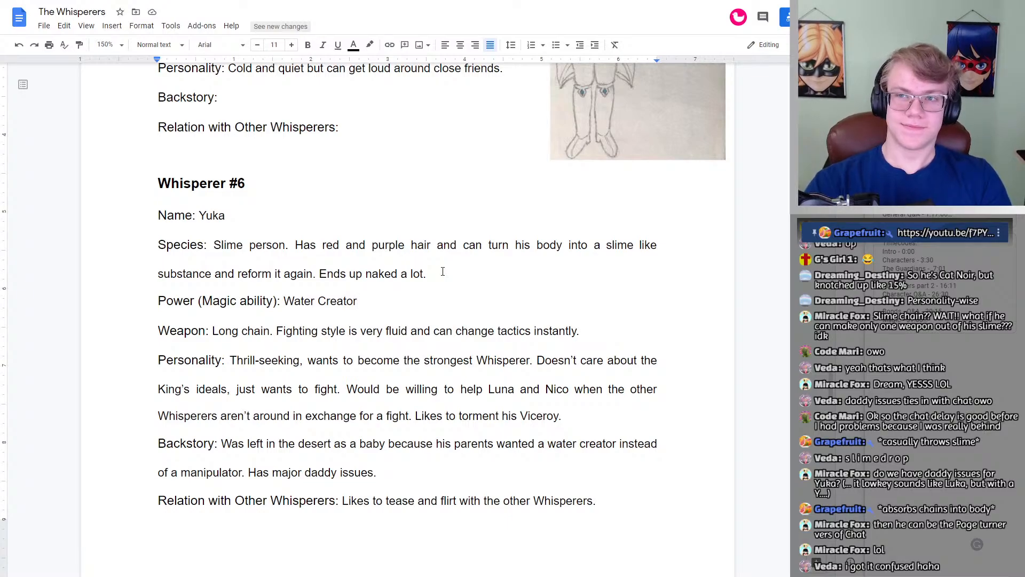
{"action": "scroll", "coordinate": [561, 221], "scroll_direction": "down", "scroll_amount": 1}
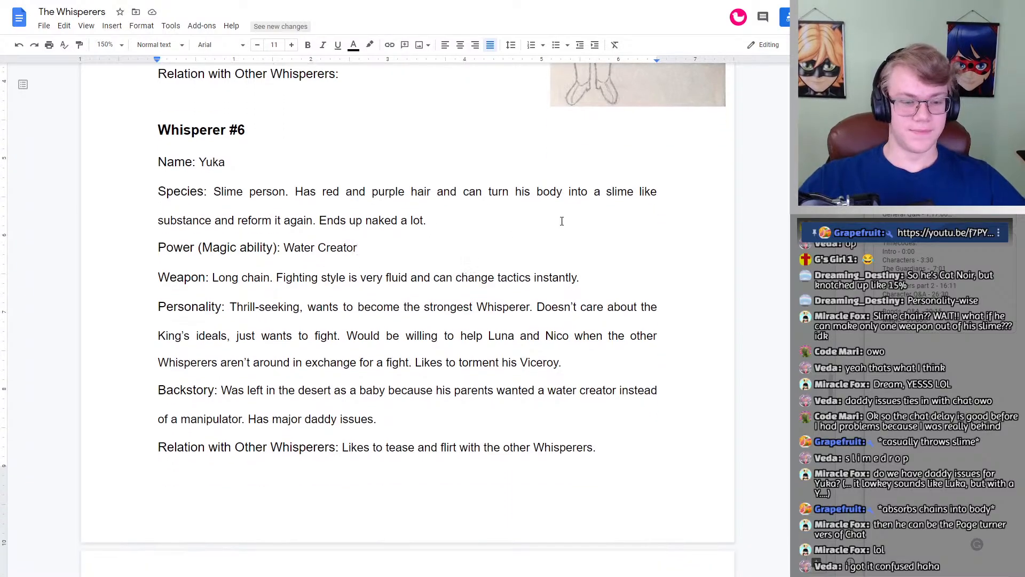
{"action": "scroll", "coordinate": [532, 235], "scroll_direction": "down", "scroll_amount": 5}
{"action": "scroll", "coordinate": [531, 240], "scroll_direction": "up", "scroll_amount": 5}
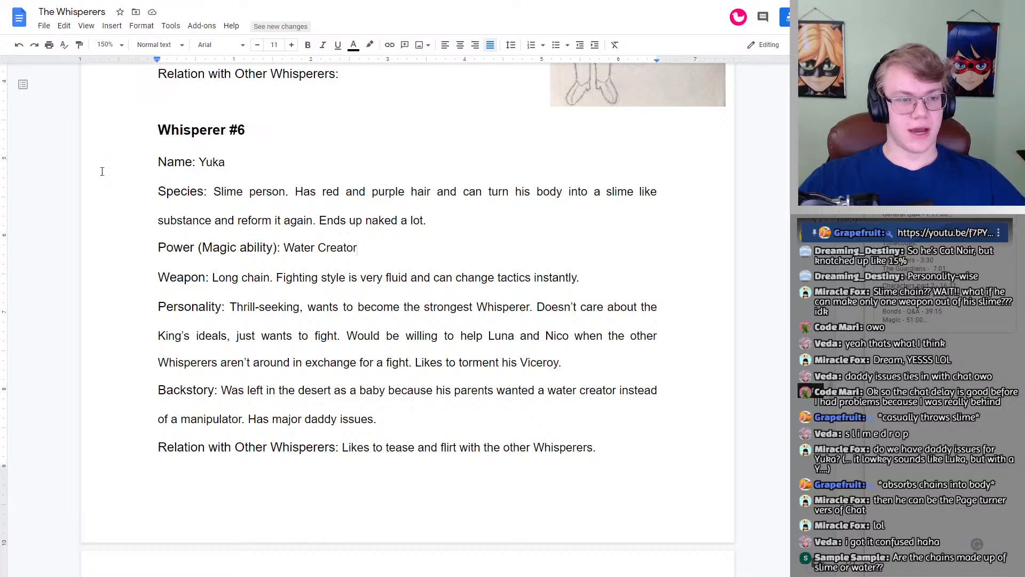
Step: Examine Whisperer #7's artwork along with the Name, Species and Power (Magic ability) entries
{"action": "scroll", "coordinate": [494, 206], "scroll_direction": "down", "scroll_amount": 9}
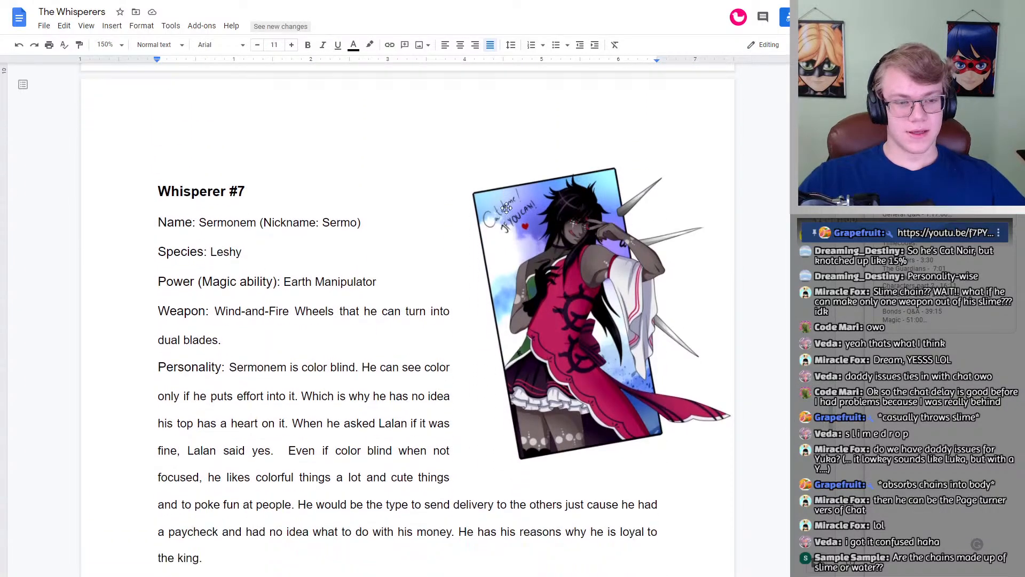
{"action": "scroll", "coordinate": [507, 207], "scroll_direction": "down", "scroll_amount": 1}
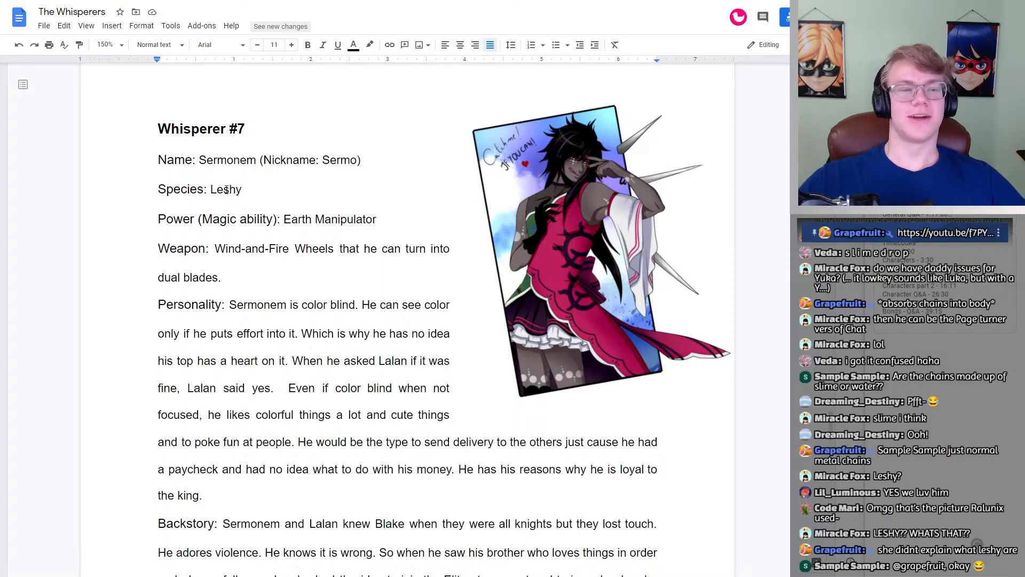
{"action": "double_click", "coordinate": [227, 189]}
{"action": "left_click", "coordinate": [263, 186]}
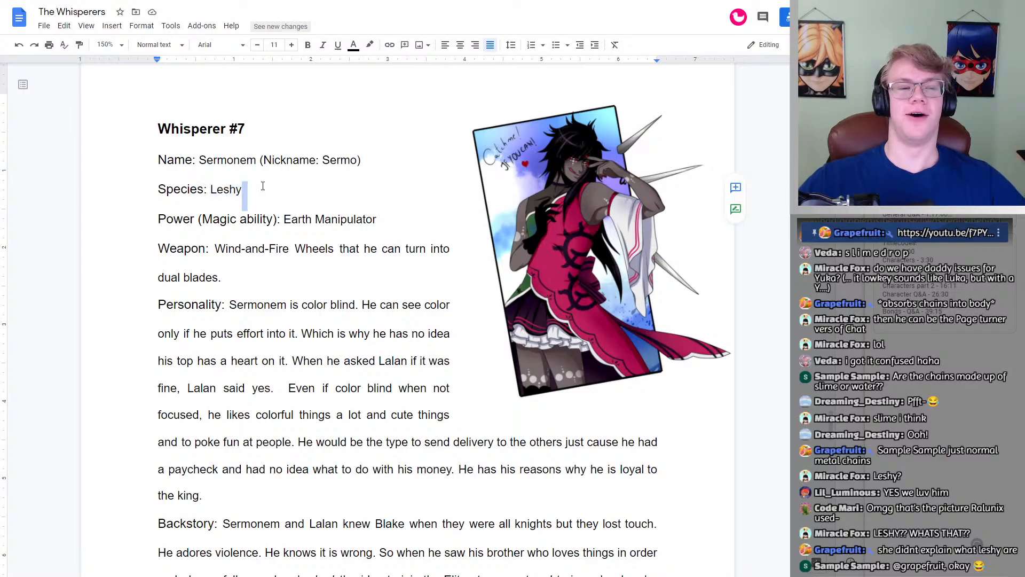
{"action": "left_click", "coordinate": [264, 186]}
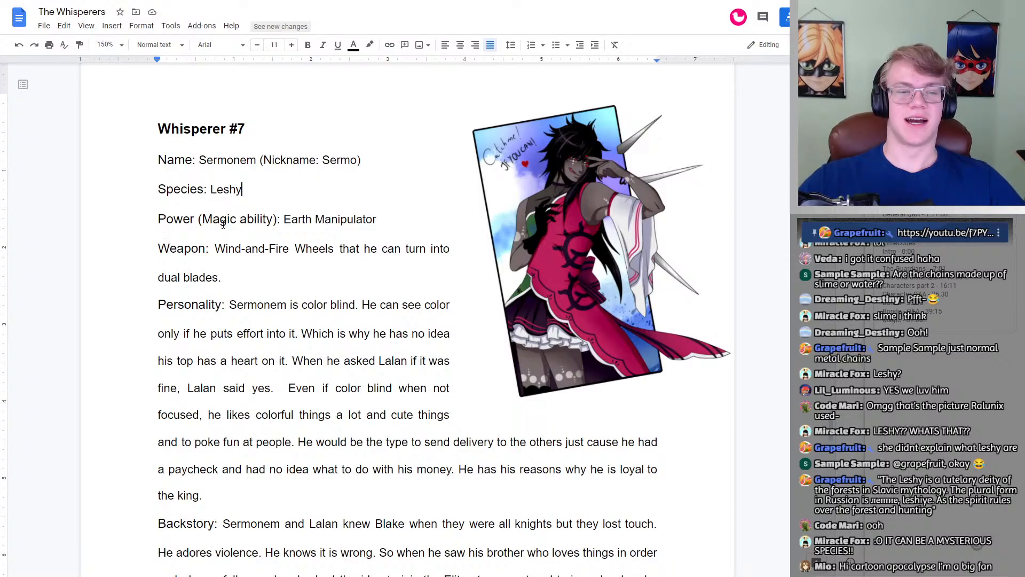
{"action": "left_click_drag", "start_coordinate": [377, 219], "coordinate": [389, 221]}
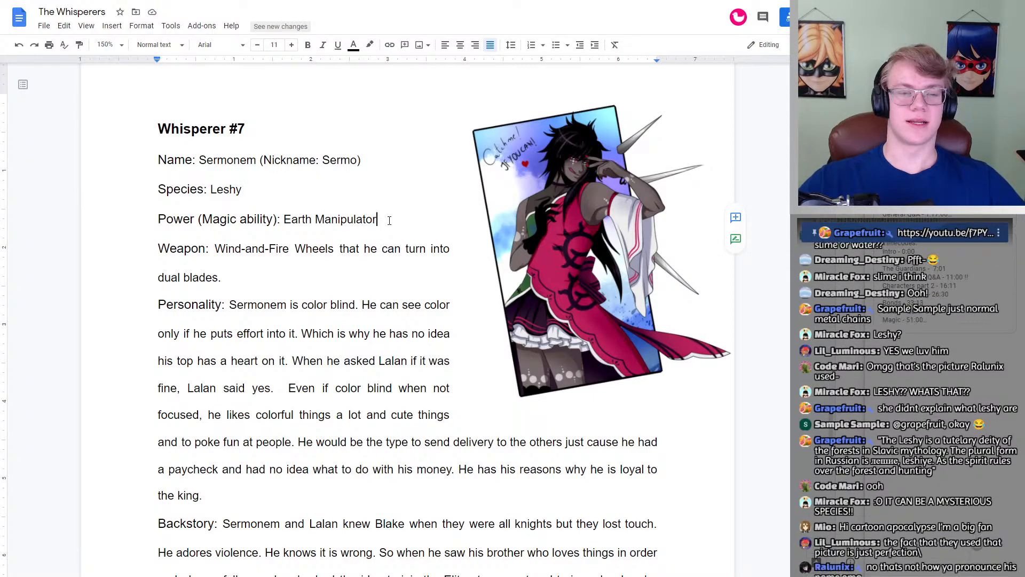
{"action": "left_click", "coordinate": [389, 220]}
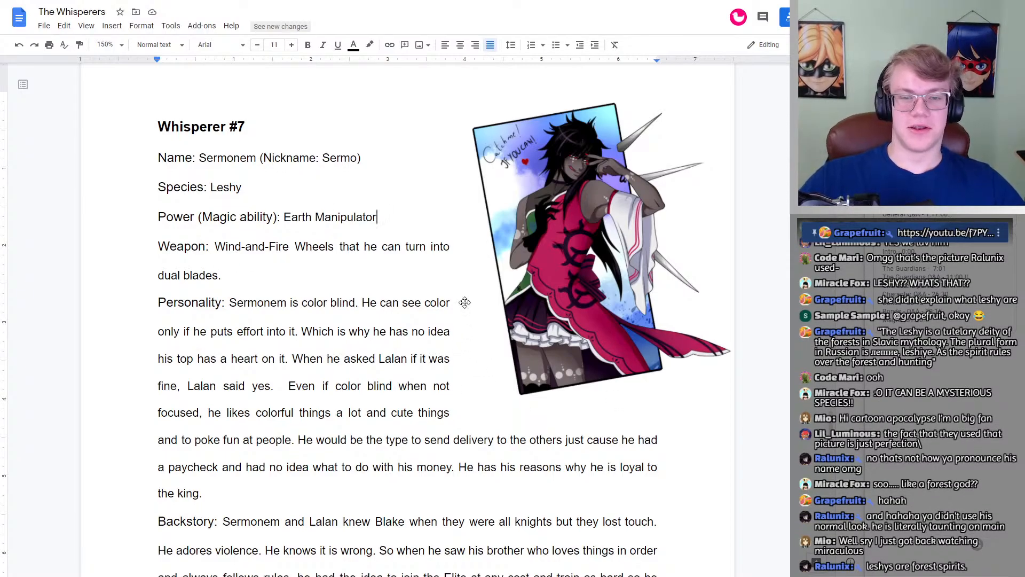
Step: Check Whisperer #8's profile and artwork for comparison with Whisperer #7
{"action": "scroll", "coordinate": [547, 293], "scroll_direction": "down", "scroll_amount": 15}
{"action": "scroll", "coordinate": [637, 180], "scroll_direction": "up", "scroll_amount": 1}
{"action": "scroll", "coordinate": [637, 179], "scroll_direction": "up", "scroll_amount": 1}
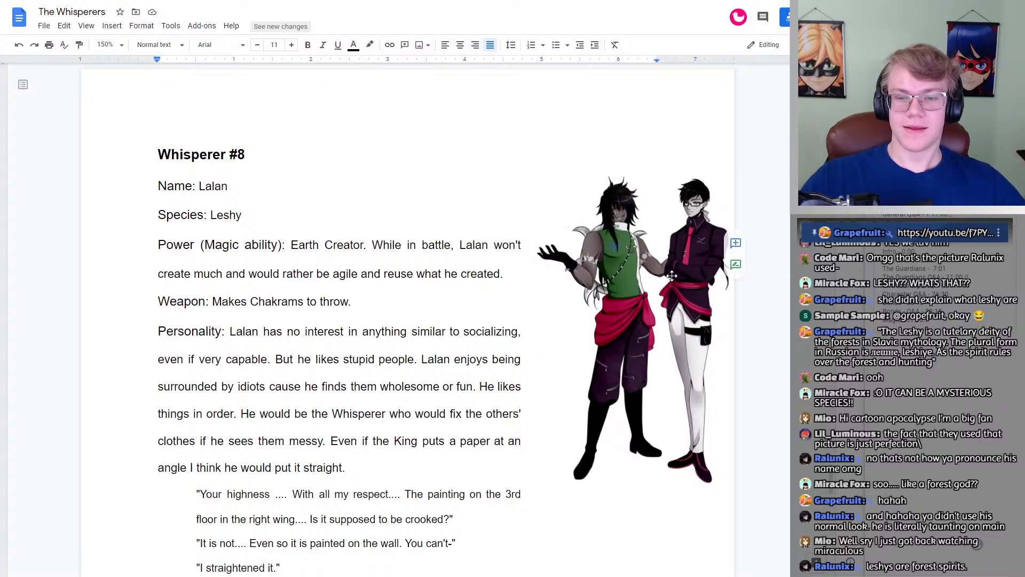
{"action": "scroll", "coordinate": [668, 287], "scroll_direction": "up", "scroll_amount": 15}
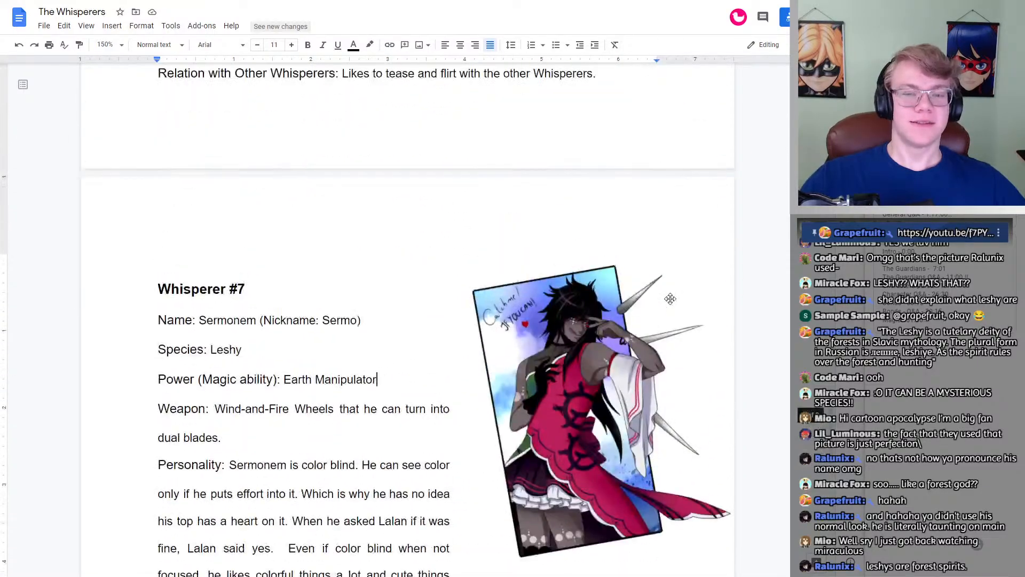
{"action": "scroll", "coordinate": [683, 288], "scroll_direction": "down", "scroll_amount": 1}
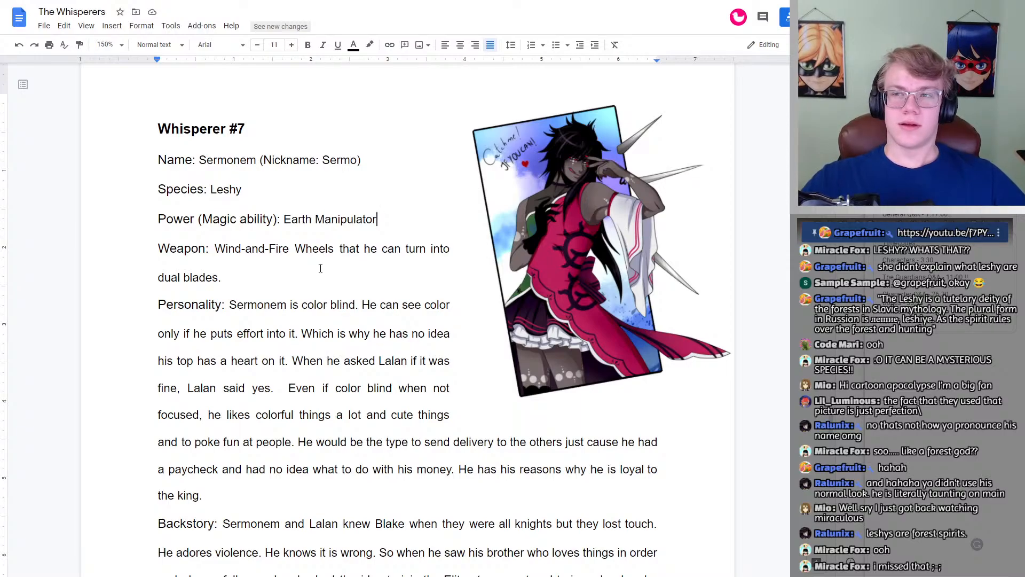
Step: Read Whisperer #7's Weapon entry, glancing over the sections below it
{"action": "double_click", "coordinate": [250, 272]}
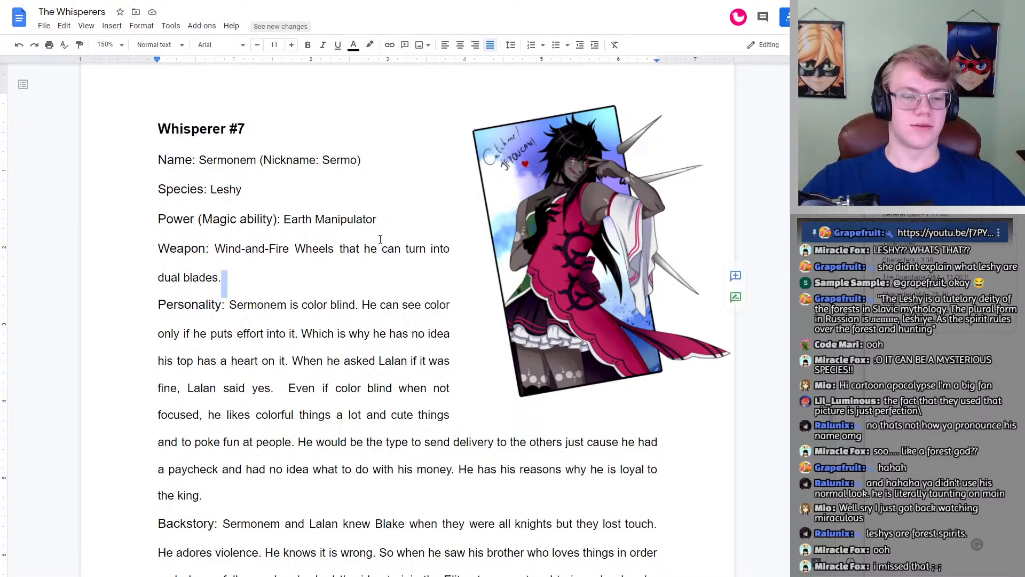
{"action": "left_click", "coordinate": [261, 271]}
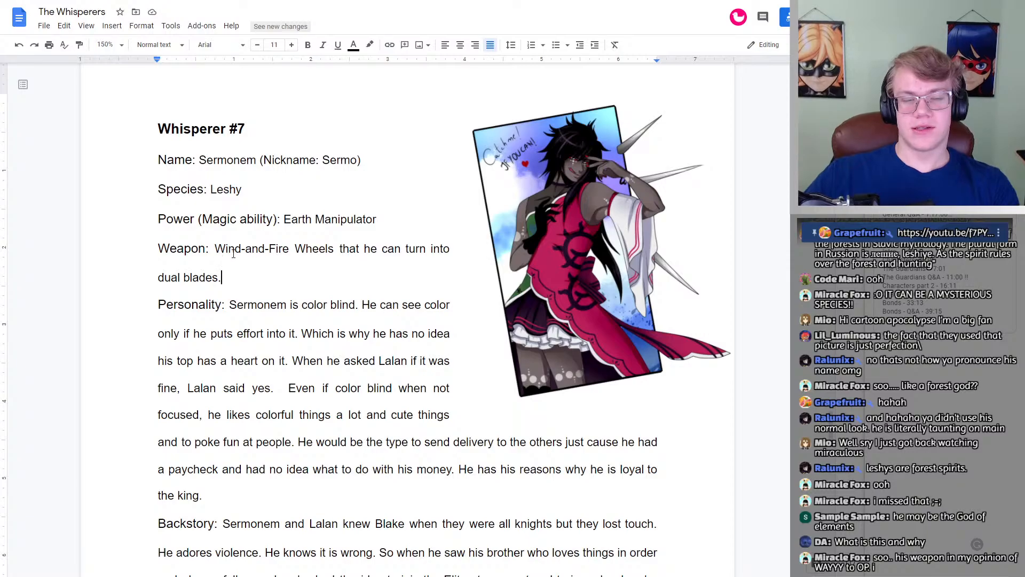
{"action": "scroll", "coordinate": [295, 244], "scroll_direction": "down", "scroll_amount": 2}
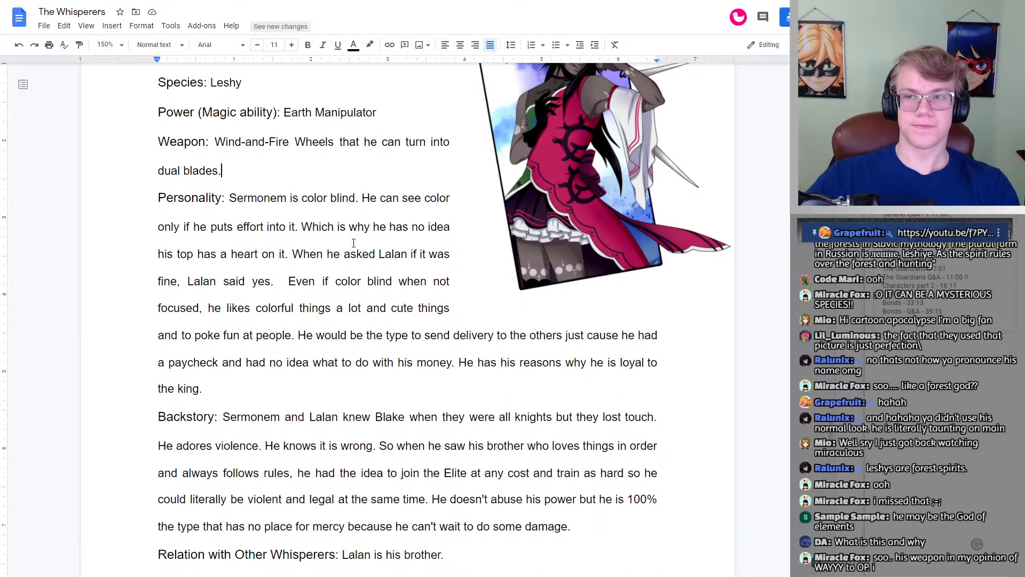
{"action": "scroll", "coordinate": [374, 235], "scroll_direction": "up", "scroll_amount": 1}
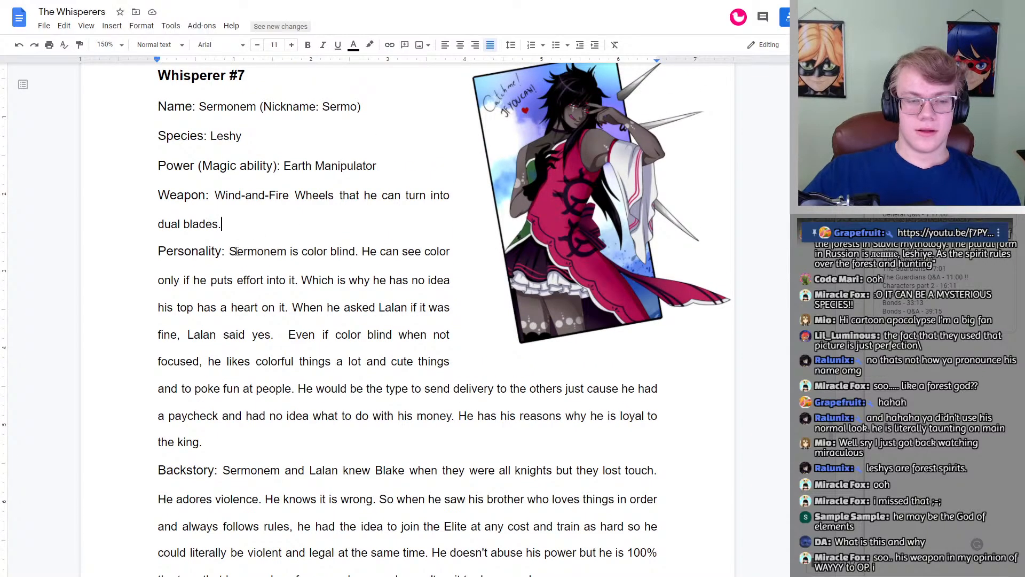
Step: Read Whisperer #7's Personality, Backstory, Relation with Other Whisperers and Other sections
{"action": "left_click", "coordinate": [236, 251]}
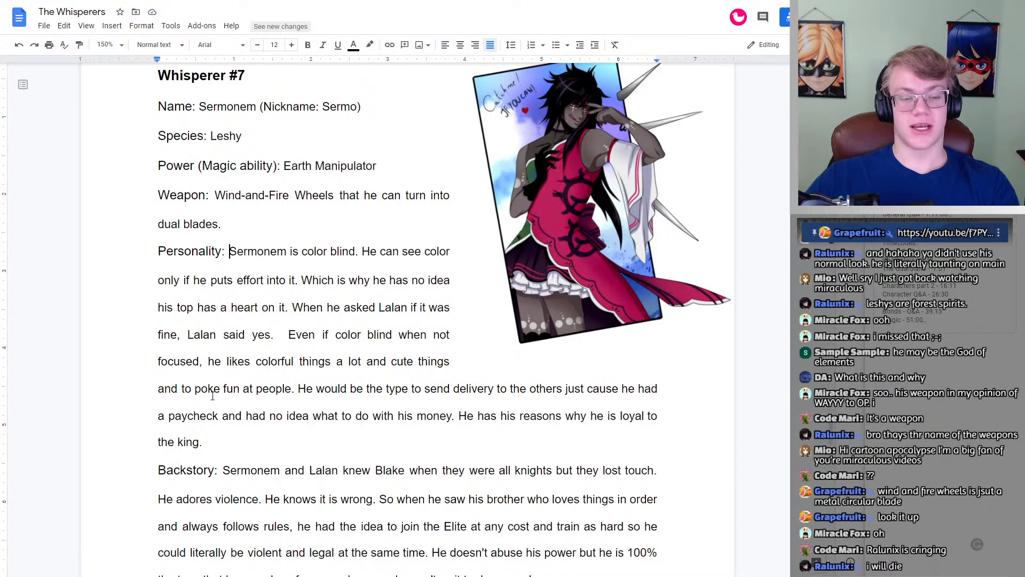
{"action": "scroll", "coordinate": [298, 400], "scroll_direction": "down", "scroll_amount": 1}
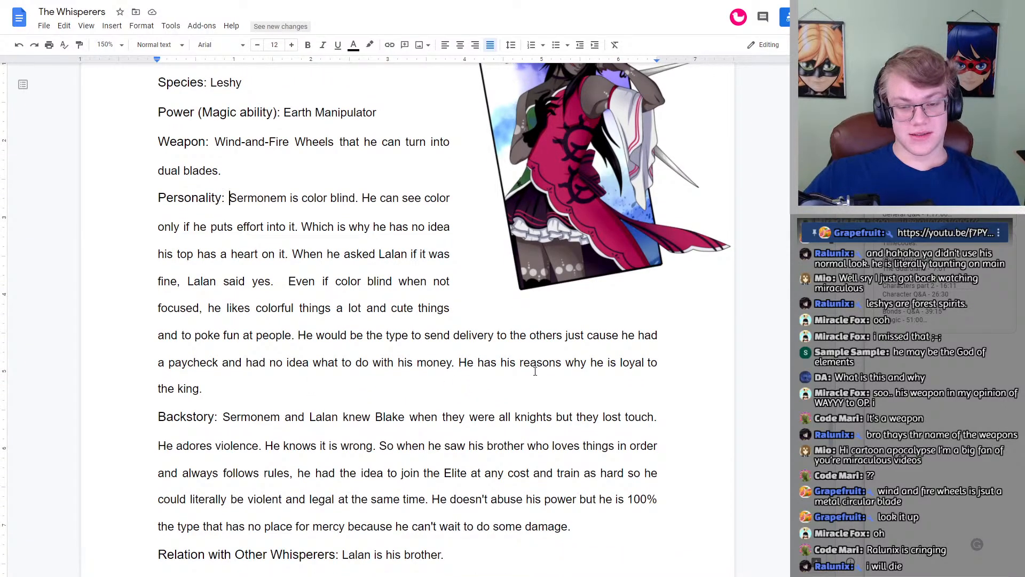
{"action": "scroll", "coordinate": [325, 368], "scroll_direction": "down", "scroll_amount": 2}
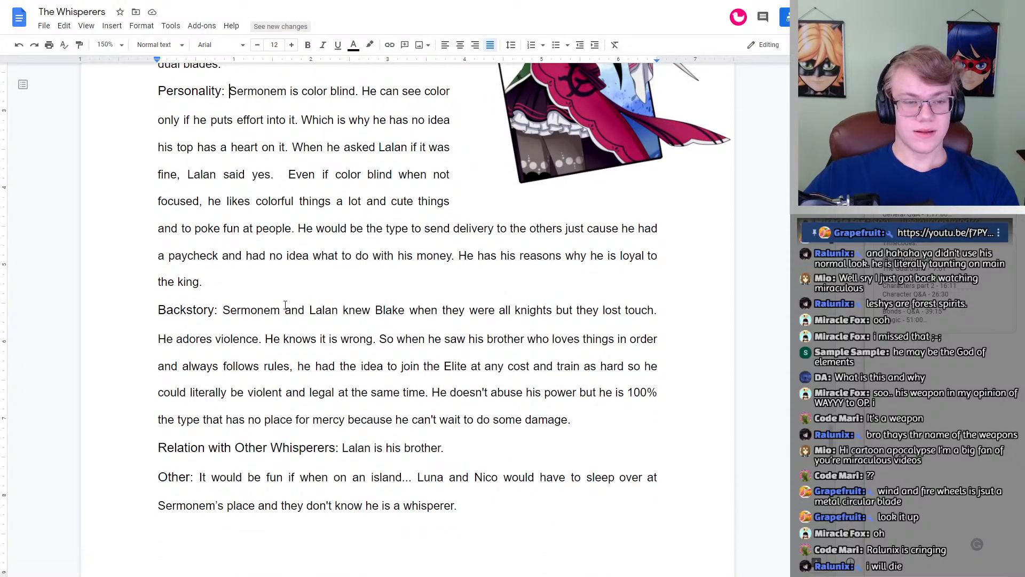
{"action": "scroll", "coordinate": [282, 301], "scroll_direction": "up", "scroll_amount": 4}
{"action": "scroll", "coordinate": [284, 305], "scroll_direction": "down", "scroll_amount": 5}
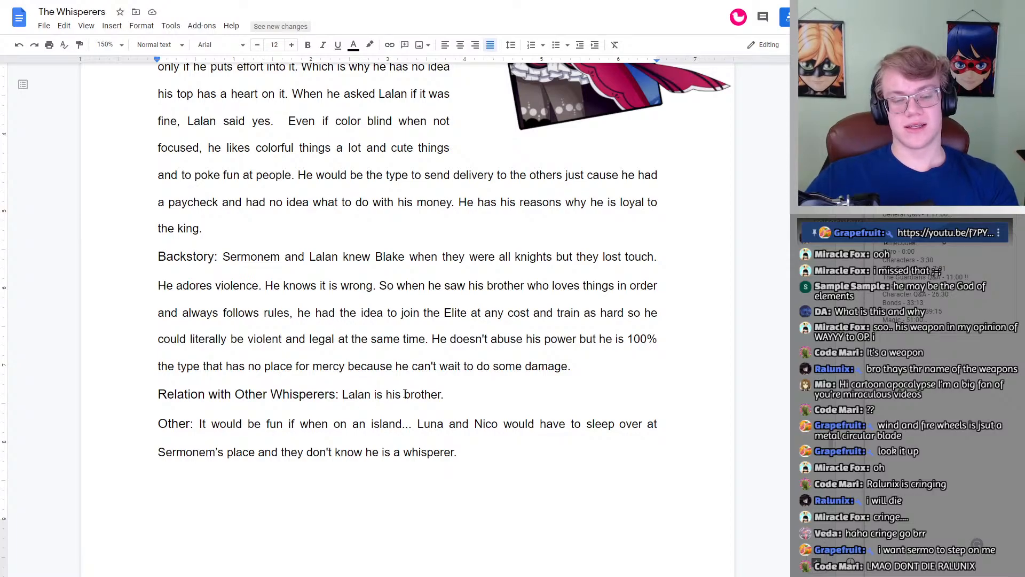
{"action": "scroll", "coordinate": [522, 365], "scroll_direction": "down", "scroll_amount": 1}
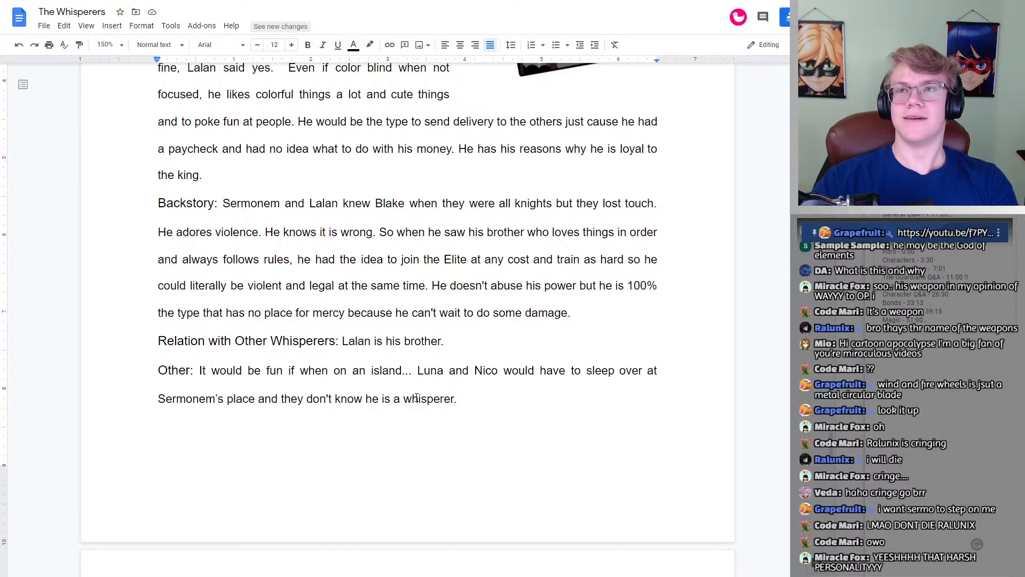
Step: Re-examine the weapon's wording, "Wind-and-Fire Wheels", in Whisperer #7's Weapon entry
{"action": "scroll", "coordinate": [416, 397], "scroll_direction": "up", "scroll_amount": 5}
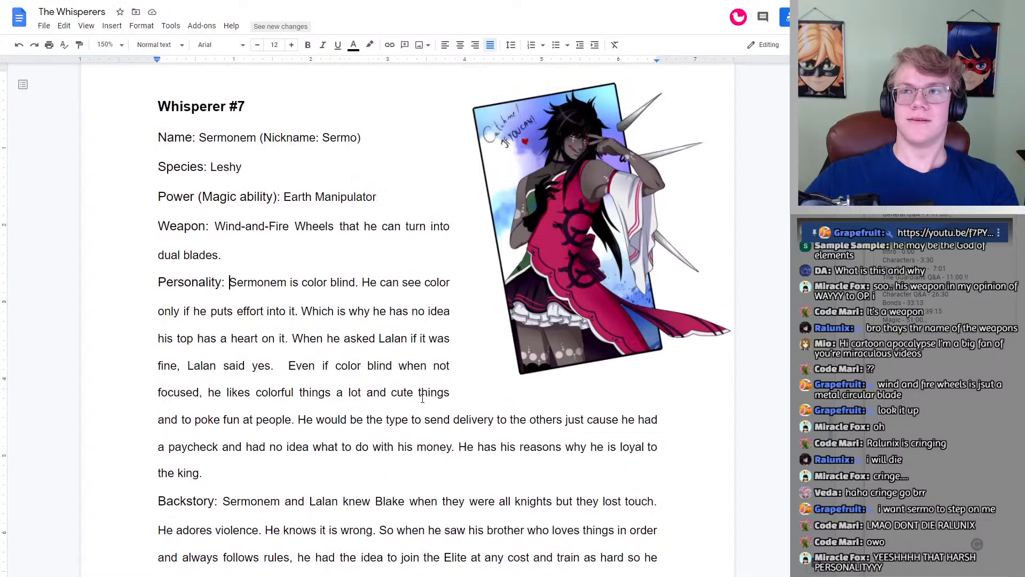
{"action": "scroll", "coordinate": [597, 365], "scroll_direction": "down", "scroll_amount": 1}
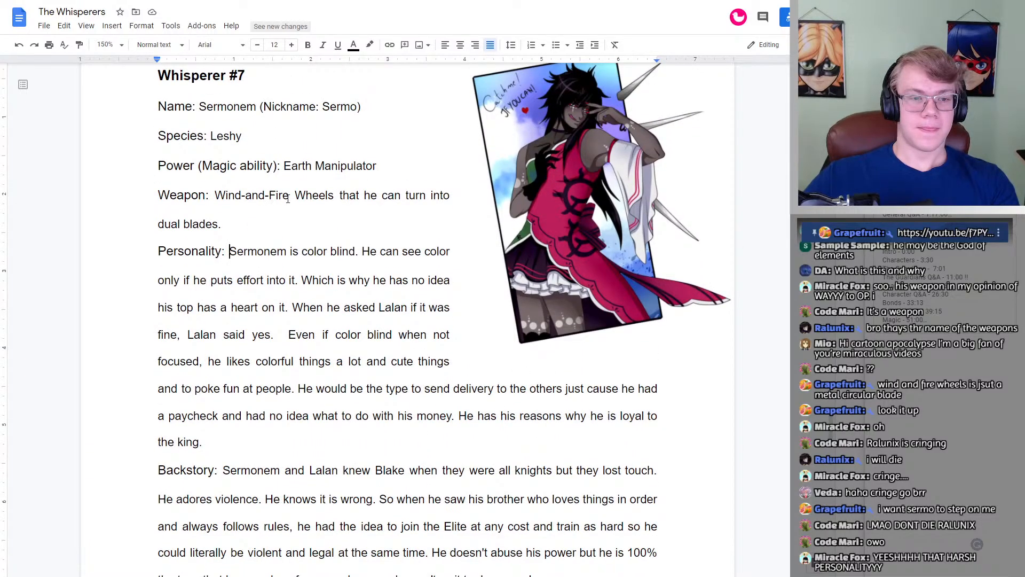
{"action": "double_click", "coordinate": [294, 227]}
{"action": "left_click", "coordinate": [295, 228]}
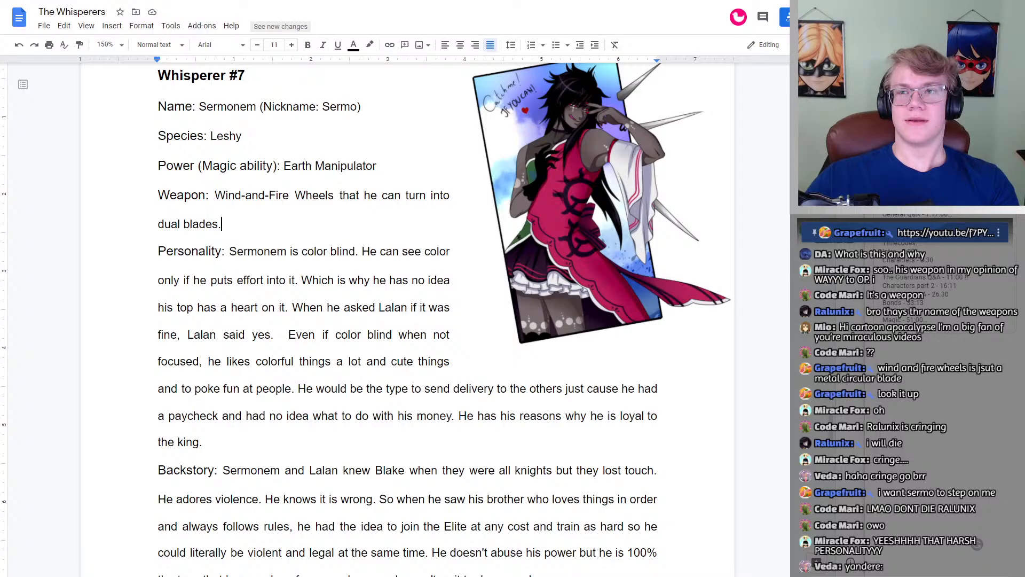
{"action": "left_click_drag", "start_coordinate": [215, 195], "coordinate": [300, 199]}
{"action": "left_click", "coordinate": [300, 198]}
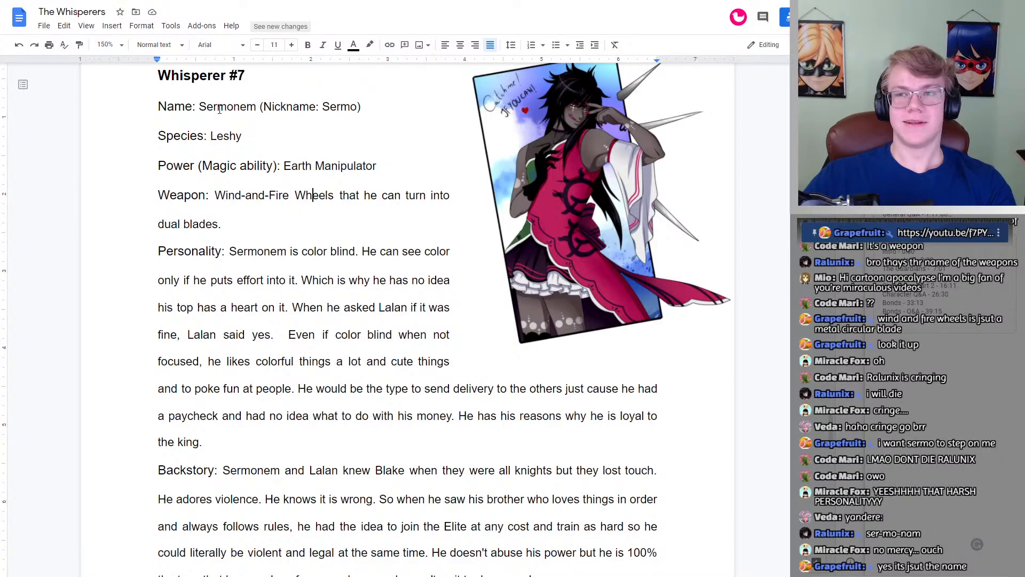
Step: Add the pronunciation "(ser-mo-nam)" after the nickname in Whisperer #7's Name entry
{"action": "left_click", "coordinate": [378, 106]}
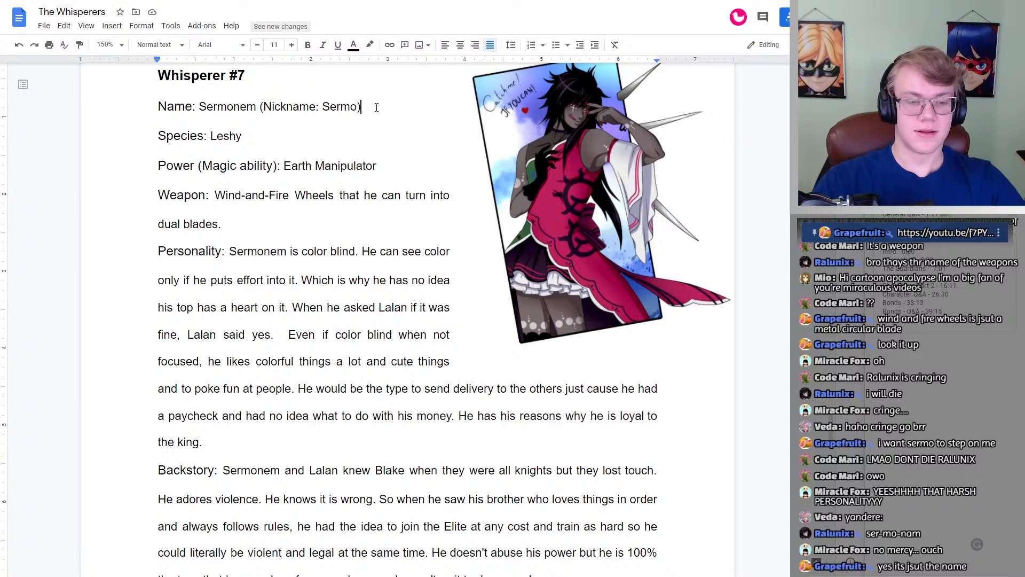
{"action": "type", "text": "(ser"}
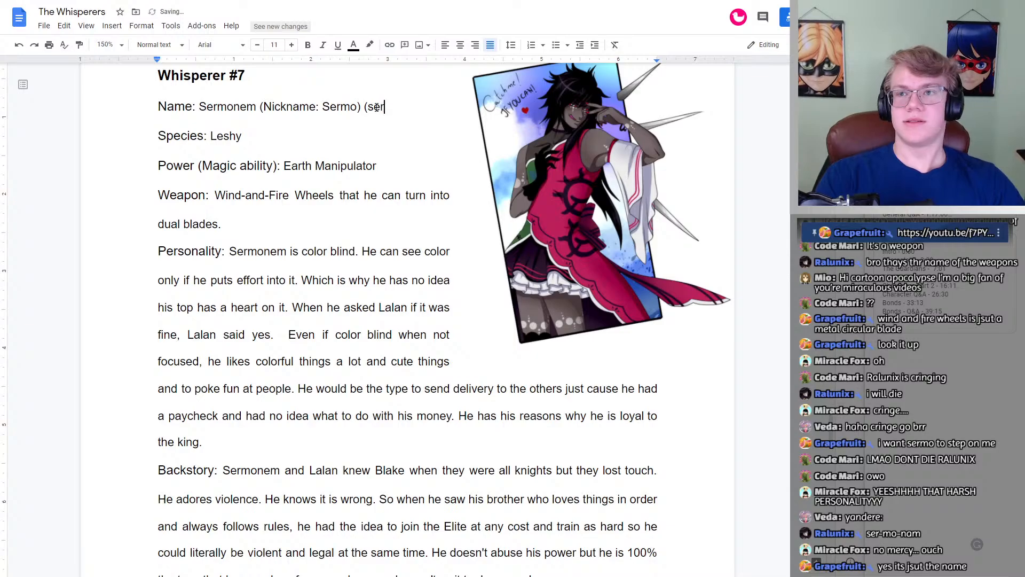
{"action": "type", "text": "-mo-"}
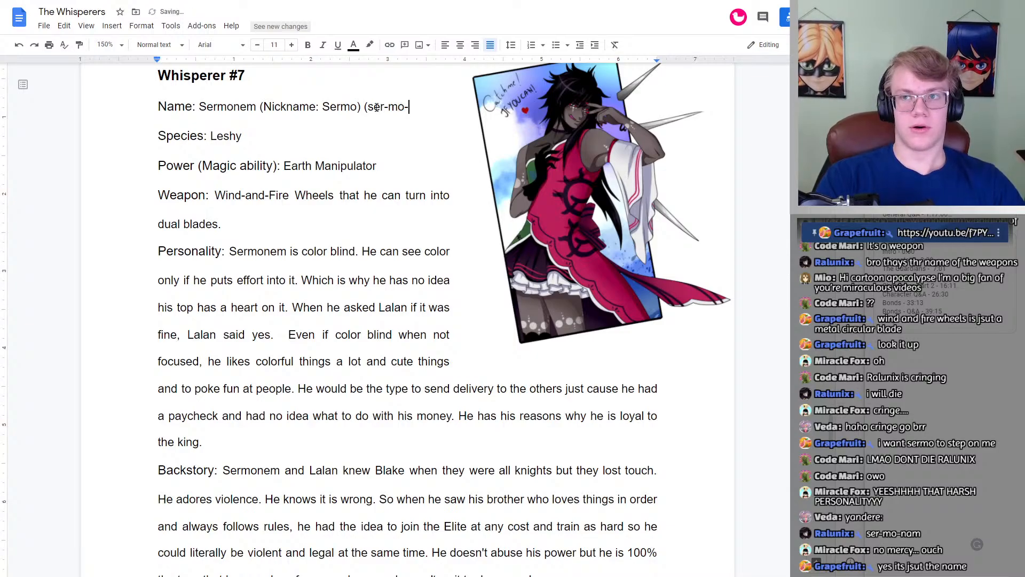
{"action": "type", "text": "nam)"}
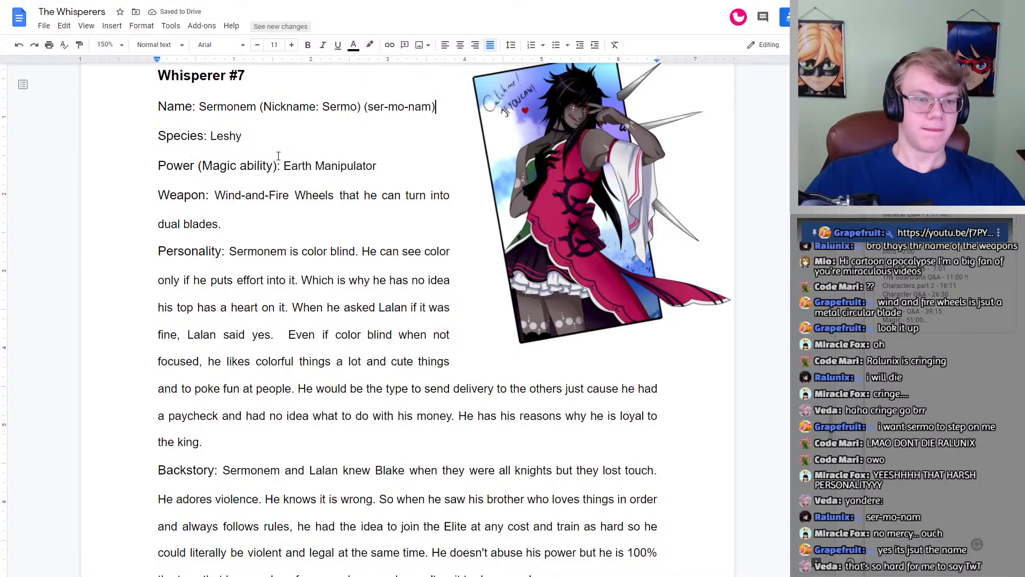
Step: Insert "(name)" directly after "Wind-and-Fire" in Whisperer #7's Weapon entry, with no space before the parenthesis
{"action": "left_click", "coordinate": [290, 195]}
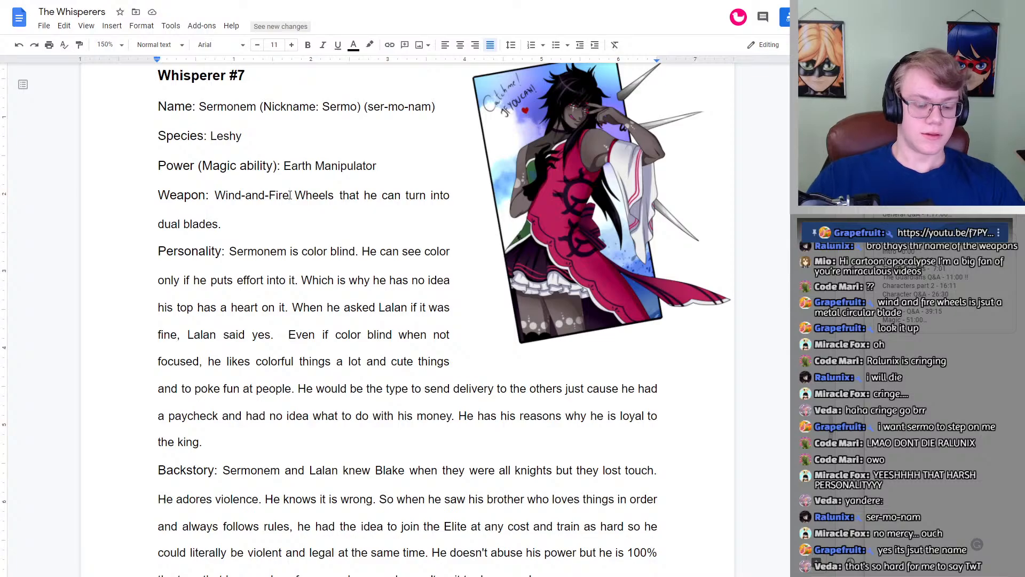
{"action": "type", "text": "(name)"}
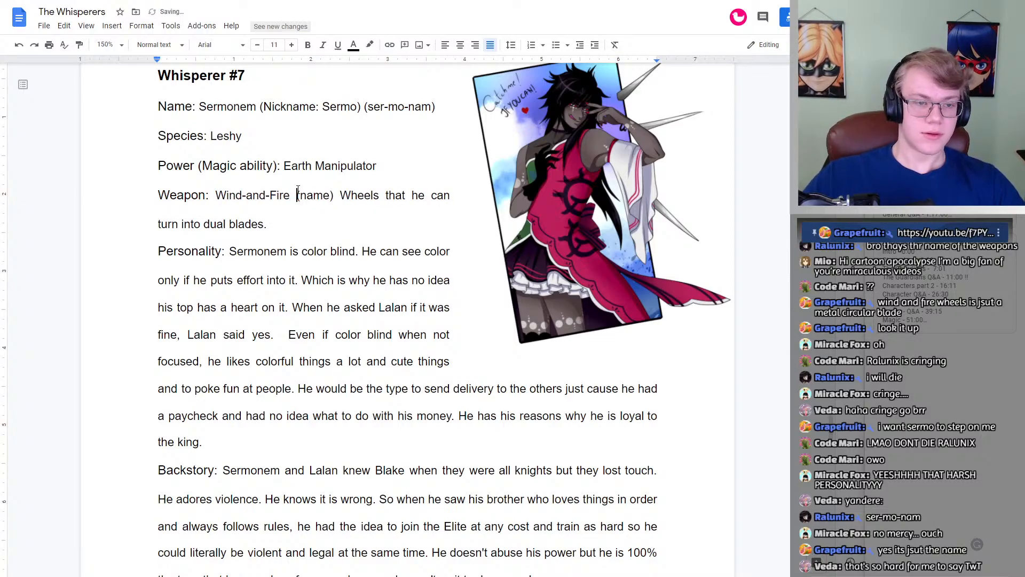
{"action": "key", "text": "BackSpace"}
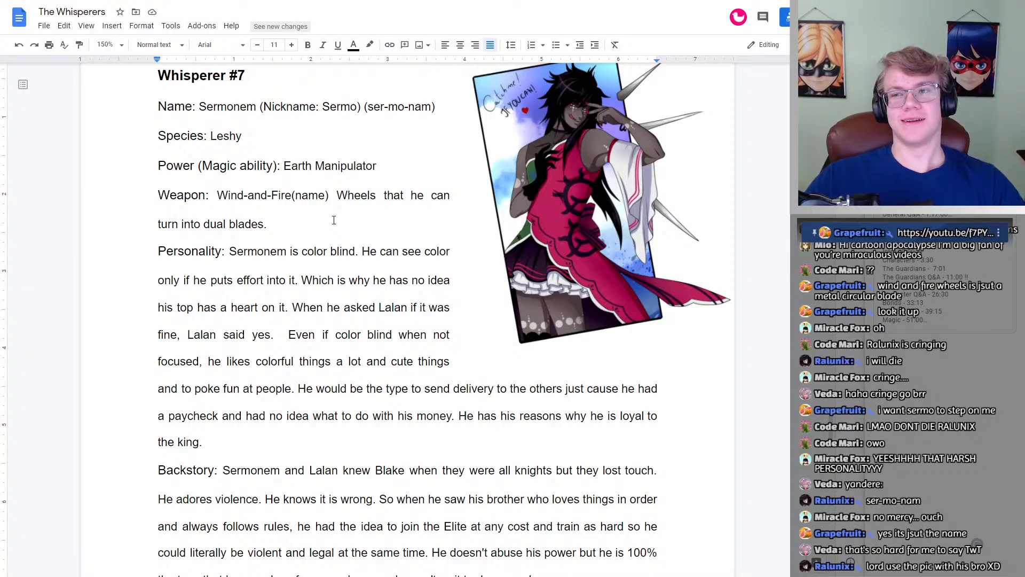
Step: Review Whisperer #7's profile and artwork alongside the opening entries of Whisperer #8's profile
{"action": "scroll", "coordinate": [334, 220], "scroll_direction": "up", "scroll_amount": 2}
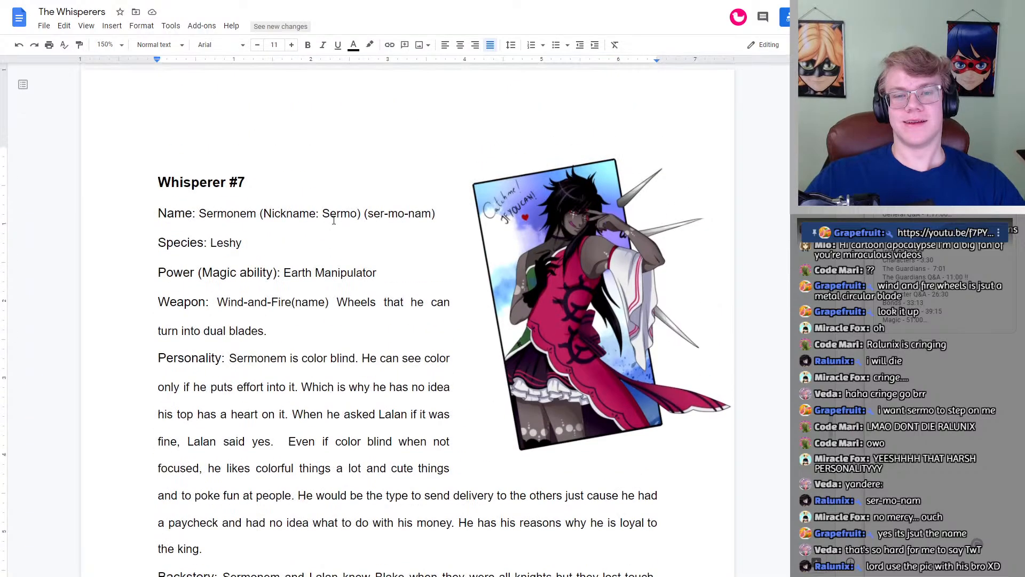
{"action": "scroll", "coordinate": [427, 241], "scroll_direction": "down", "scroll_amount": 5}
{"action": "scroll", "coordinate": [534, 266], "scroll_direction": "up", "scroll_amount": 6}
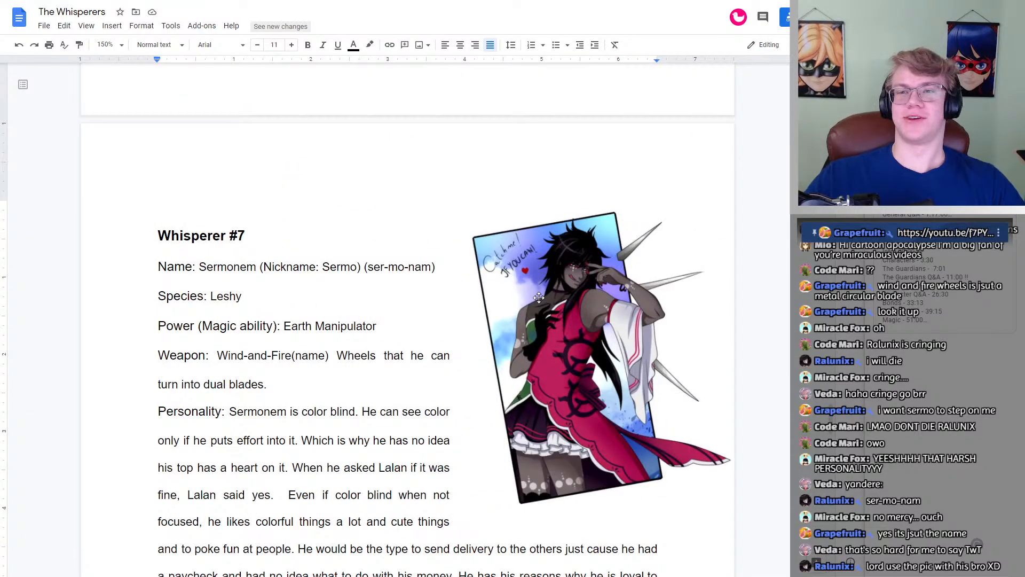
{"action": "scroll", "coordinate": [544, 270], "scroll_direction": "down", "scroll_amount": 18}
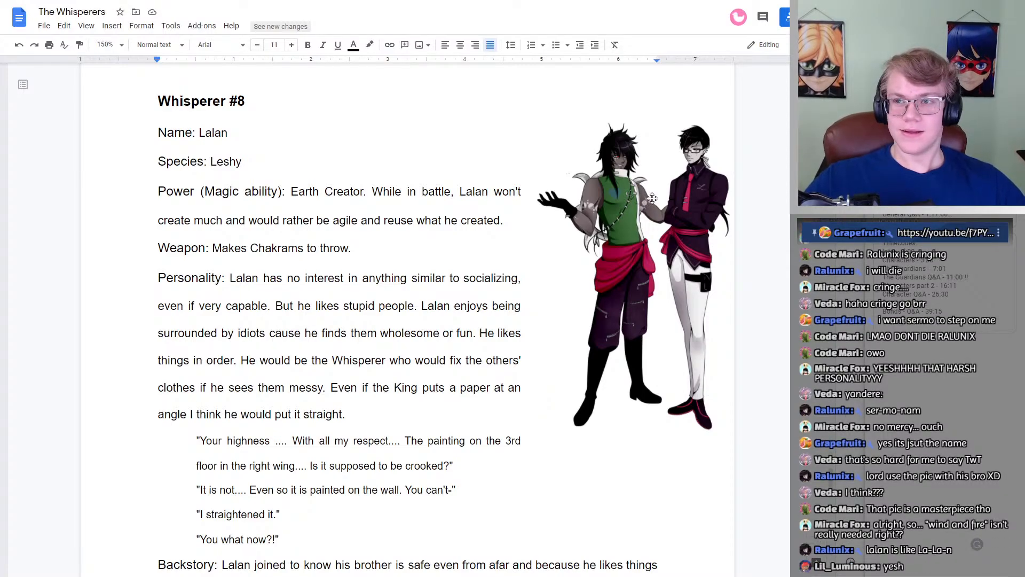
{"action": "scroll", "coordinate": [653, 198], "scroll_direction": "up", "scroll_amount": 10}
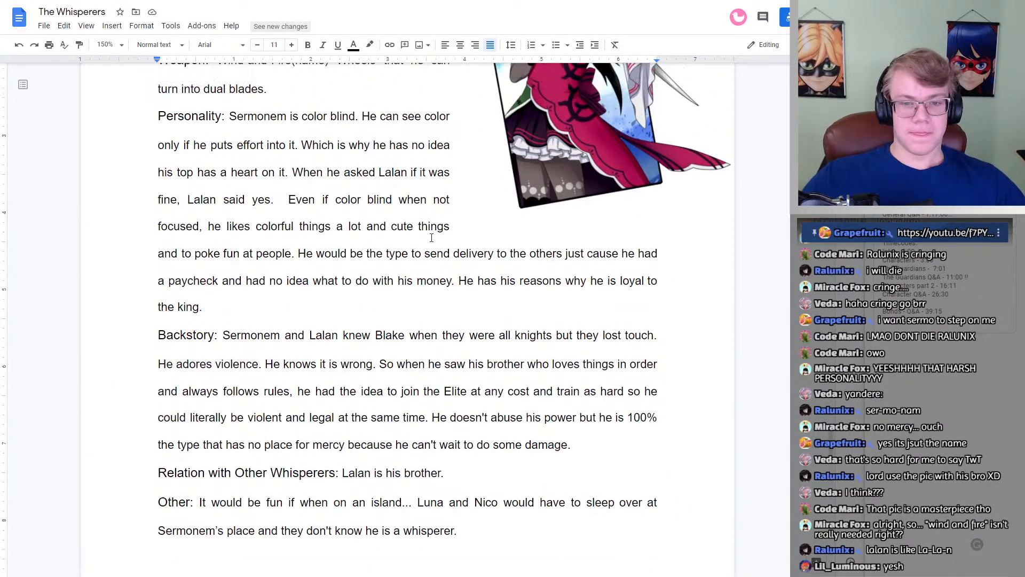
{"action": "scroll", "coordinate": [432, 238], "scroll_direction": "up", "scroll_amount": 4}
{"action": "scroll", "coordinate": [432, 237], "scroll_direction": "down", "scroll_amount": 13}
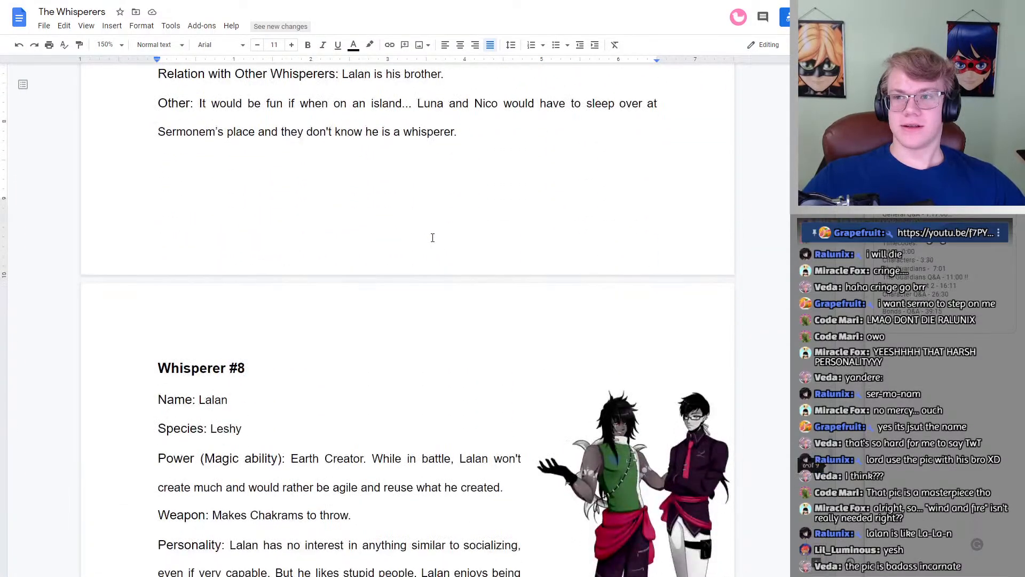
Step: Add the pronunciation "(la-la-n)" after the name in Whisperer #8's Name entry
{"action": "scroll", "coordinate": [433, 238], "scroll_direction": "down", "scroll_amount": 2}
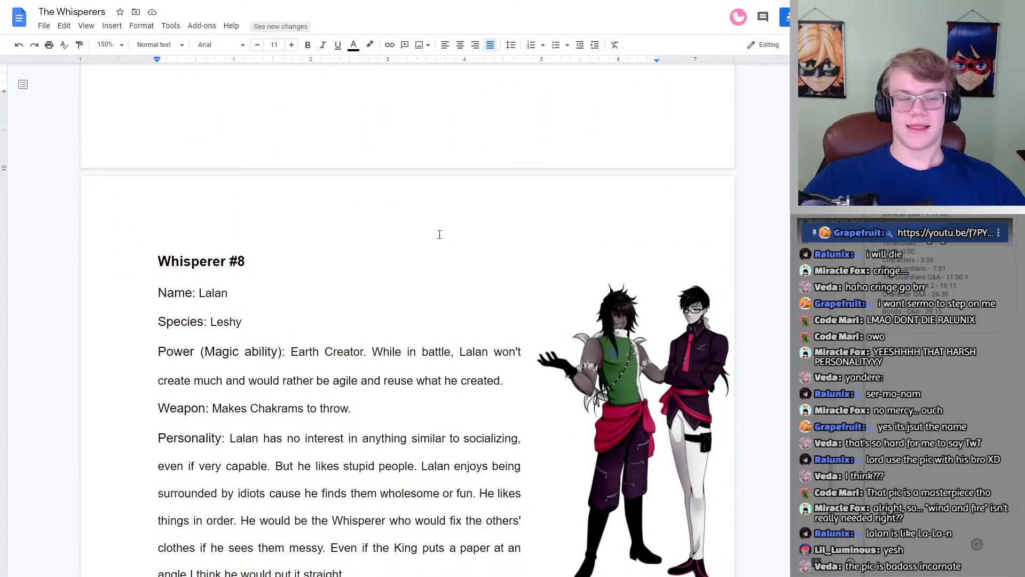
{"action": "scroll", "coordinate": [439, 234], "scroll_direction": "down", "scroll_amount": 2}
{"action": "left_click", "coordinate": [234, 185]}
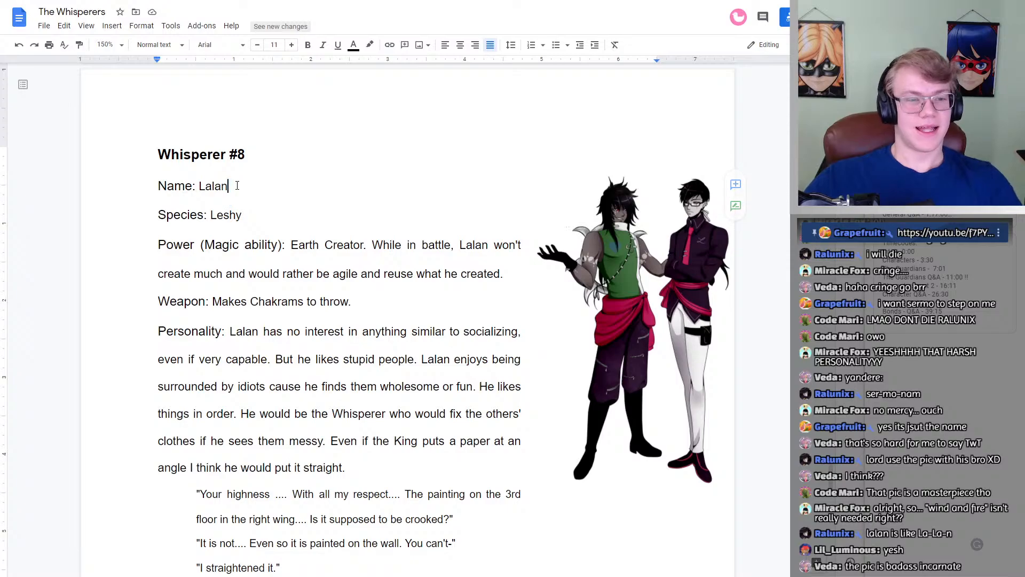
{"action": "type", "text": "(la-la-n"}
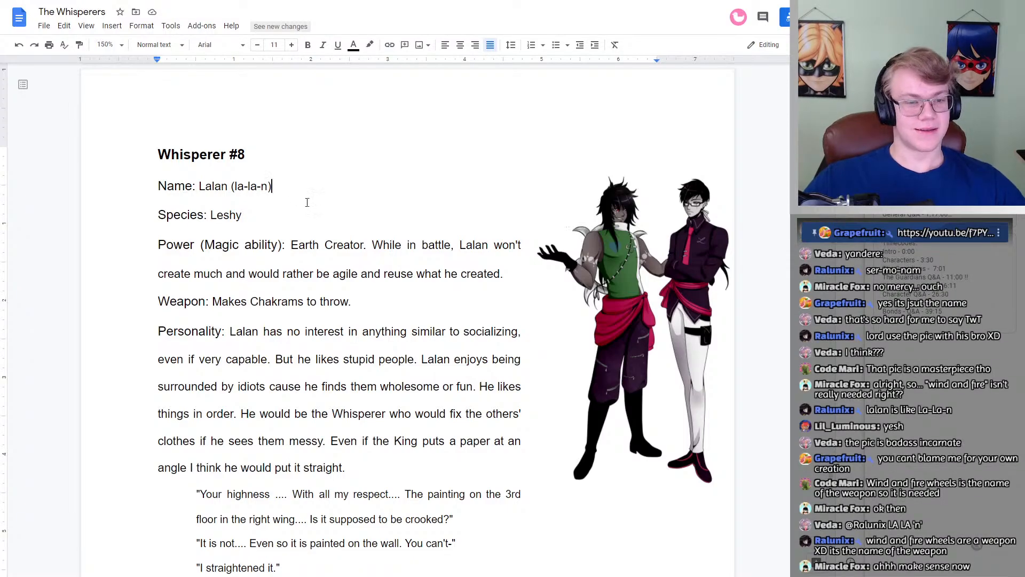
Step: Compare the Power entries of Whisperers #7 and #8, and examine the word "Makes" in Whisperer #8's Weapon entry
{"action": "scroll", "coordinate": [186, 223], "scroll_direction": "up", "scroll_amount": 1}
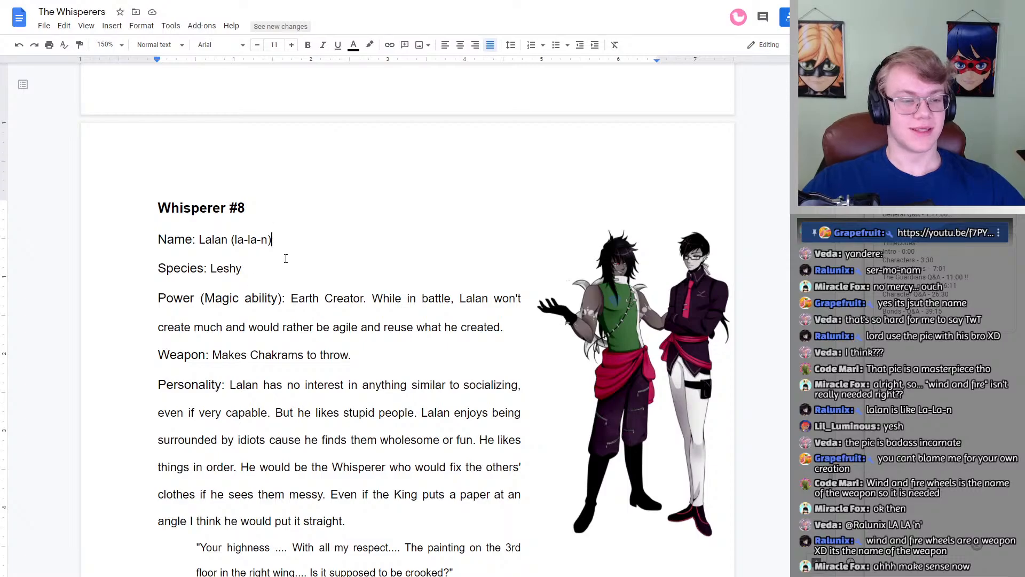
{"action": "scroll", "coordinate": [314, 285], "scroll_direction": "up", "scroll_amount": 15}
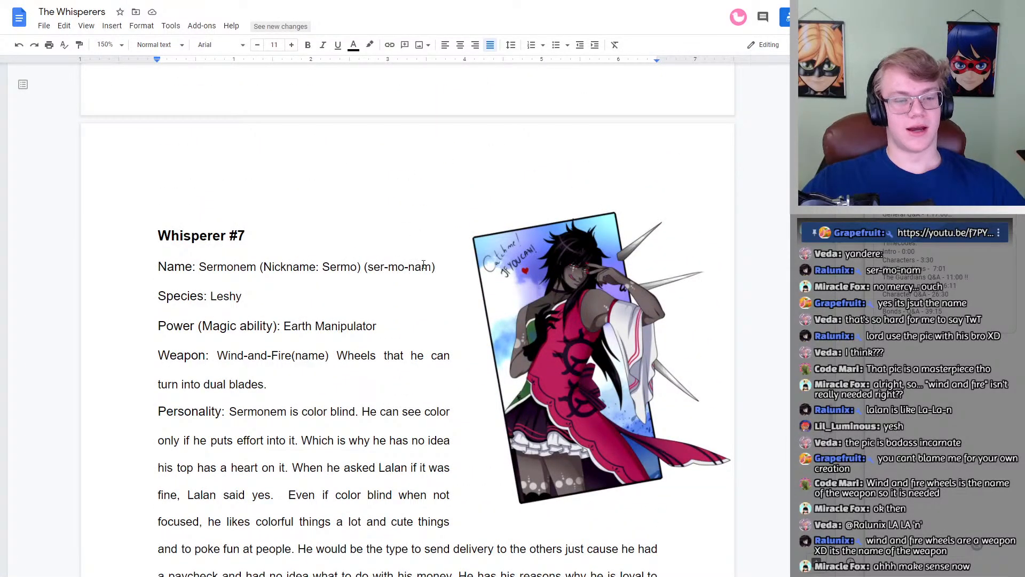
{"action": "scroll", "coordinate": [346, 296], "scroll_direction": "down", "scroll_amount": 15}
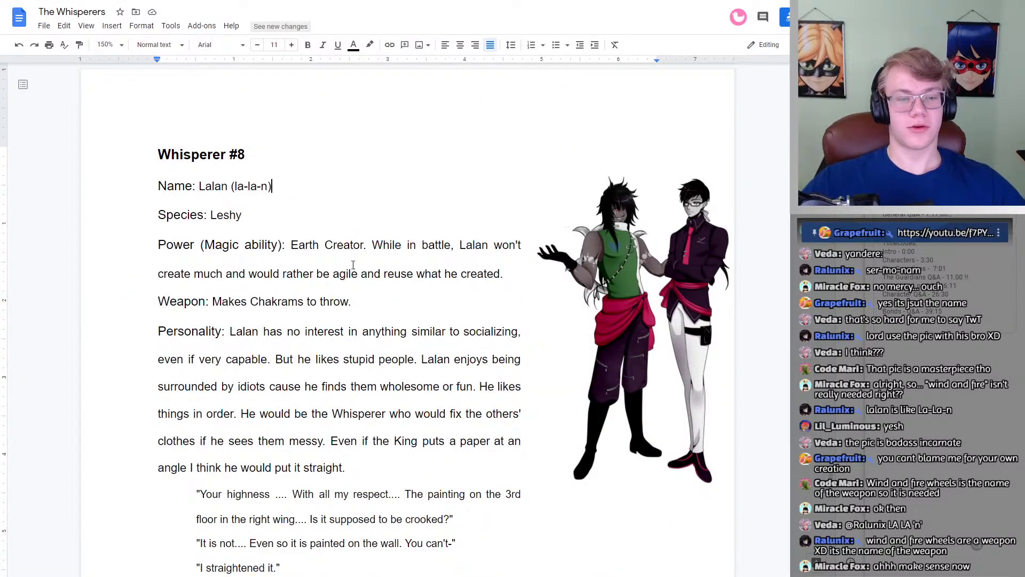
{"action": "scroll", "coordinate": [353, 265], "scroll_direction": "up", "scroll_amount": 15}
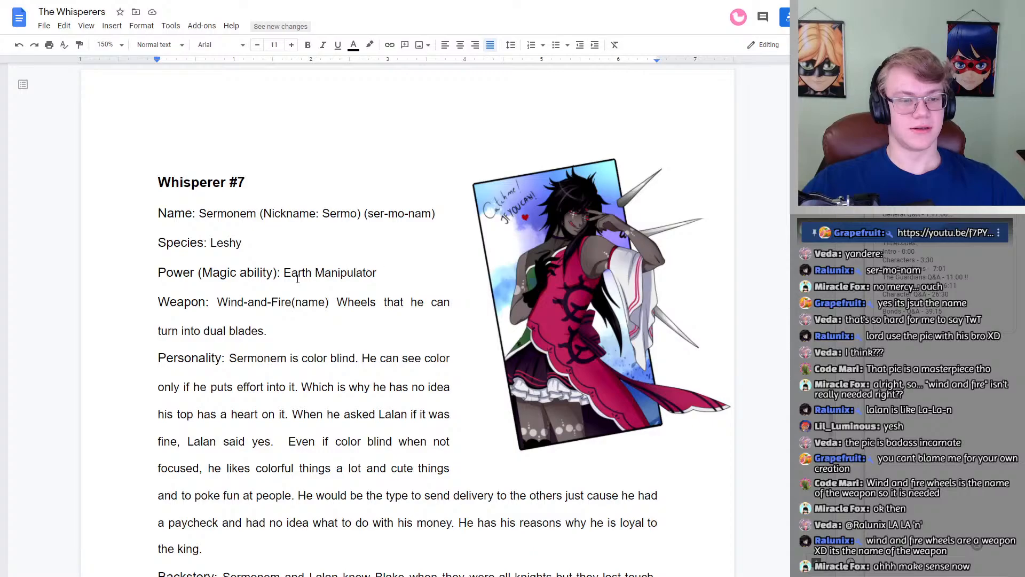
{"action": "scroll", "coordinate": [297, 278], "scroll_direction": "down", "scroll_amount": 15}
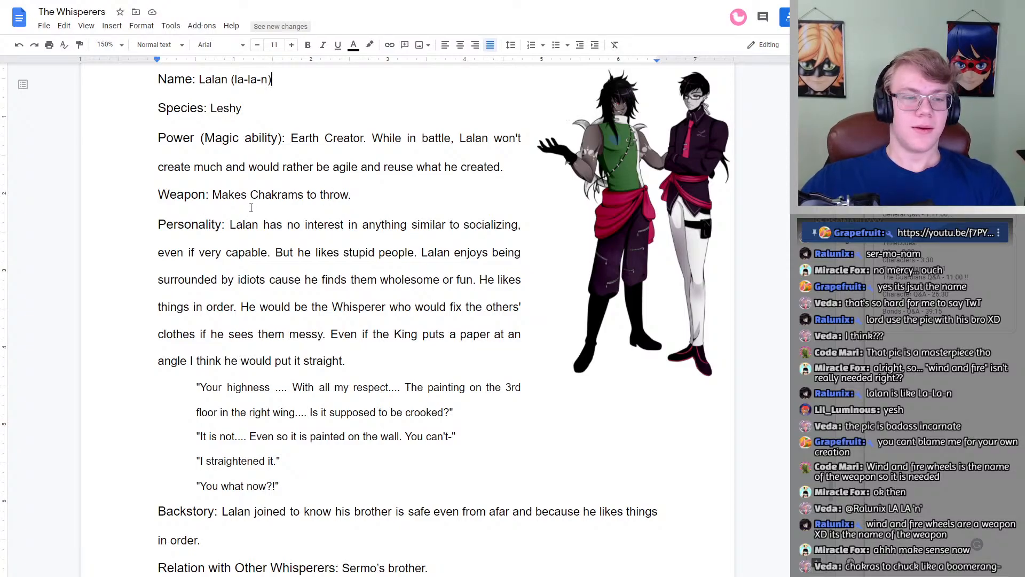
{"action": "left_click_drag", "start_coordinate": [247, 194], "coordinate": [220, 192]}
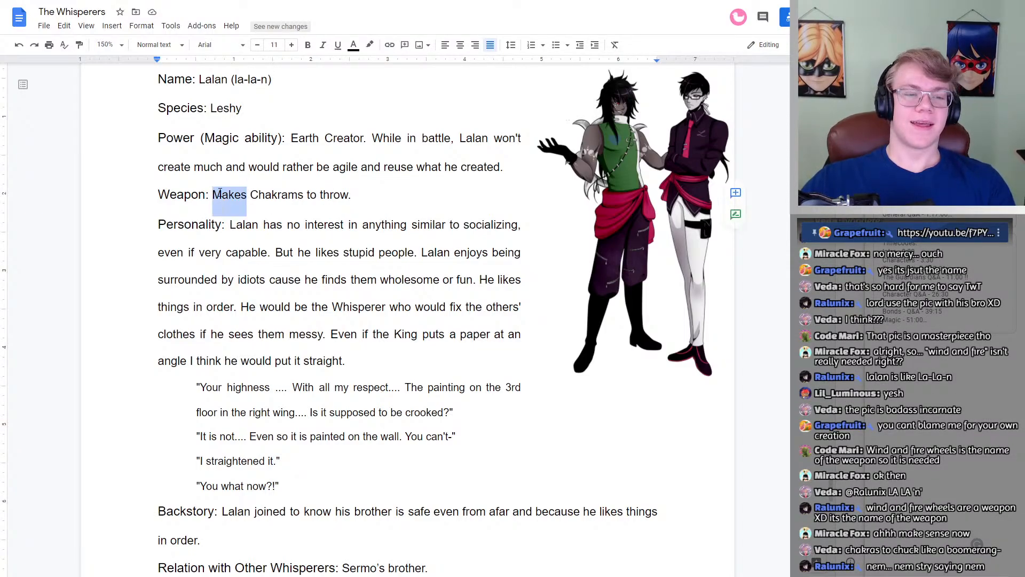
{"action": "left_click", "coordinate": [247, 195]}
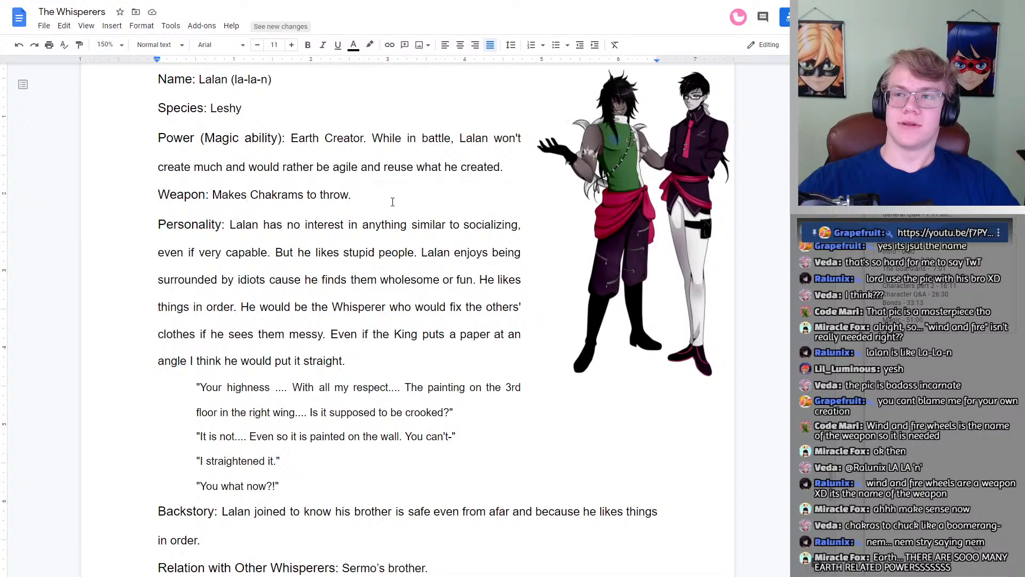
Step: Correct the pronunciation in Whisperer #7's Name entry to "(ser-mo-nem)"
{"action": "scroll", "coordinate": [393, 205], "scroll_direction": "up", "scroll_amount": 2}
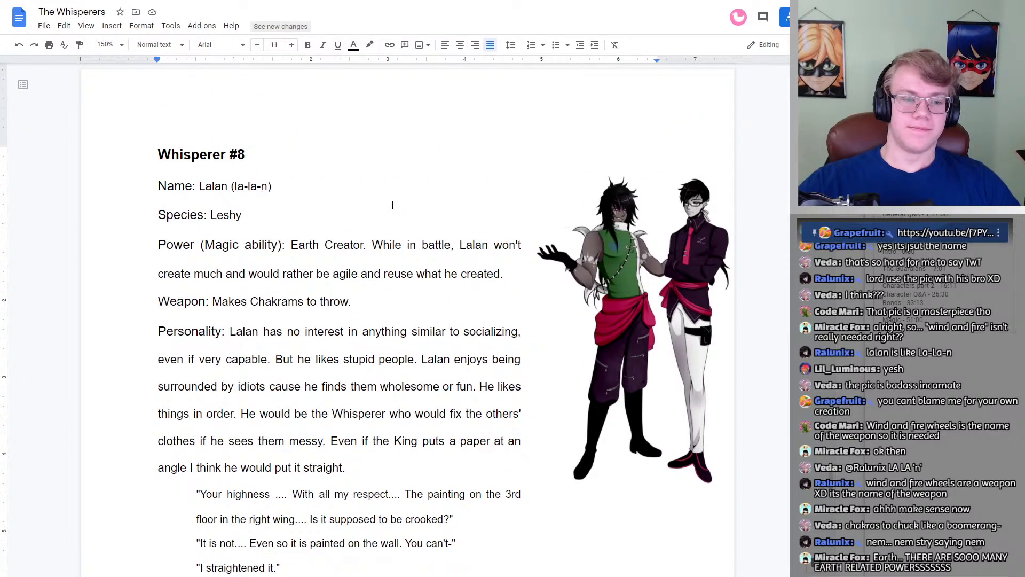
{"action": "scroll", "coordinate": [393, 205], "scroll_direction": "up", "scroll_amount": 15}
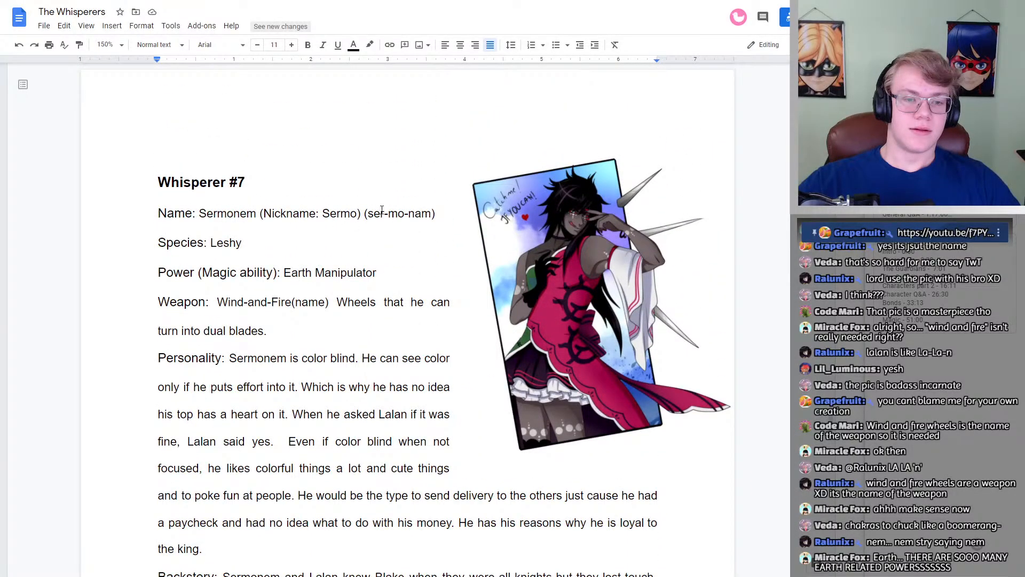
{"action": "left_click", "coordinate": [417, 211]}
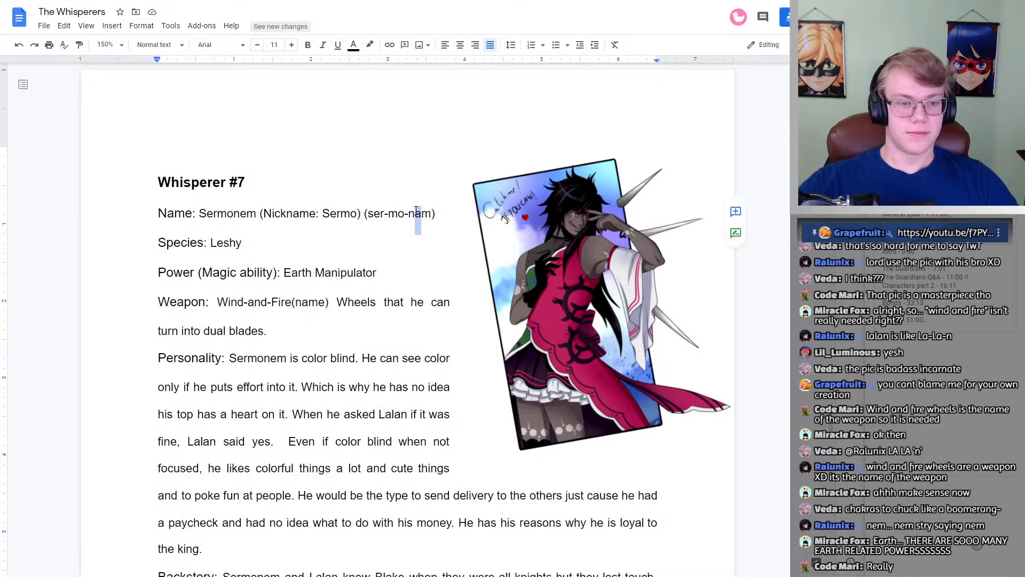
{"action": "type", "text": "e"}
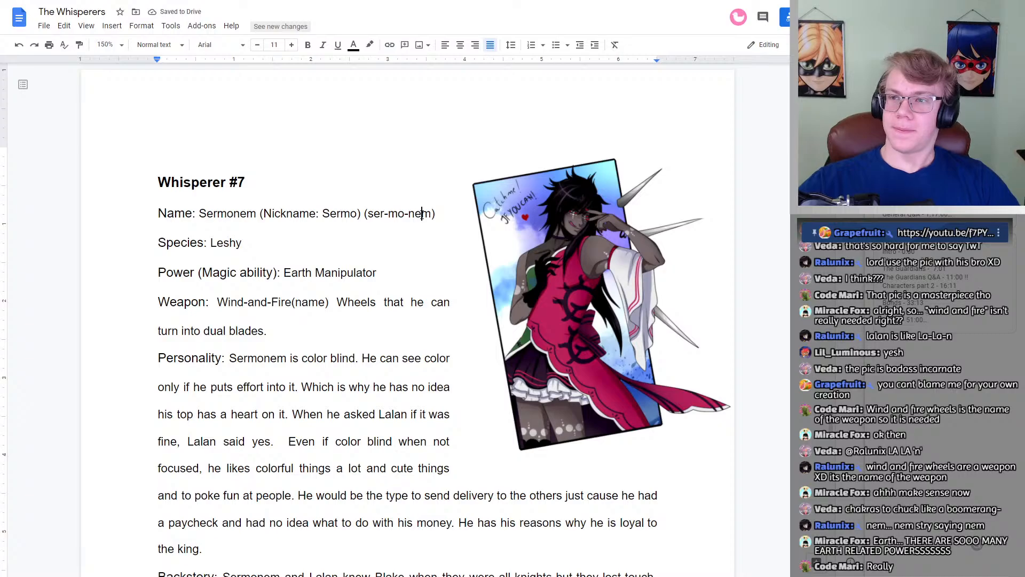
Step: Delete the word "Makes" from Whisperer #8's Weapon entry so that it begins with "Chakrams"
{"action": "scroll", "coordinate": [422, 214], "scroll_direction": "down", "scroll_amount": 15}
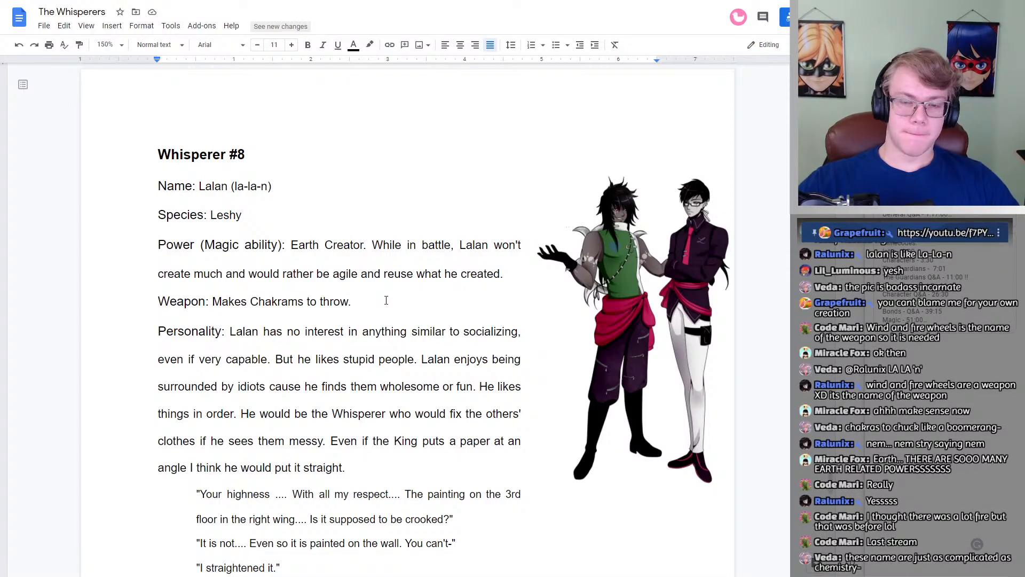
{"action": "left_click", "coordinate": [386, 300]}
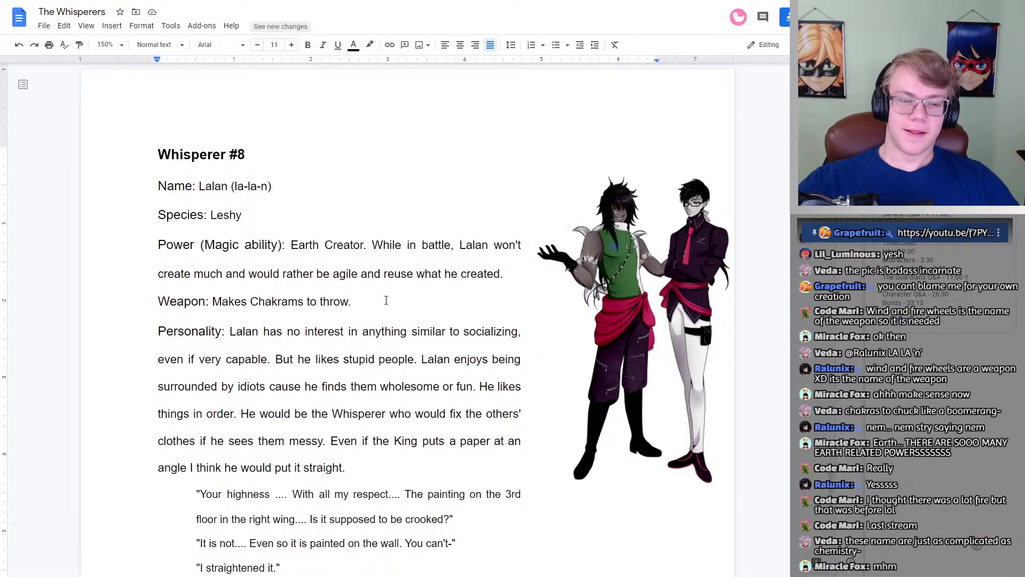
{"action": "left_click_drag", "start_coordinate": [386, 300], "coordinate": [212, 302]}
{"action": "double_click", "coordinate": [377, 296]}
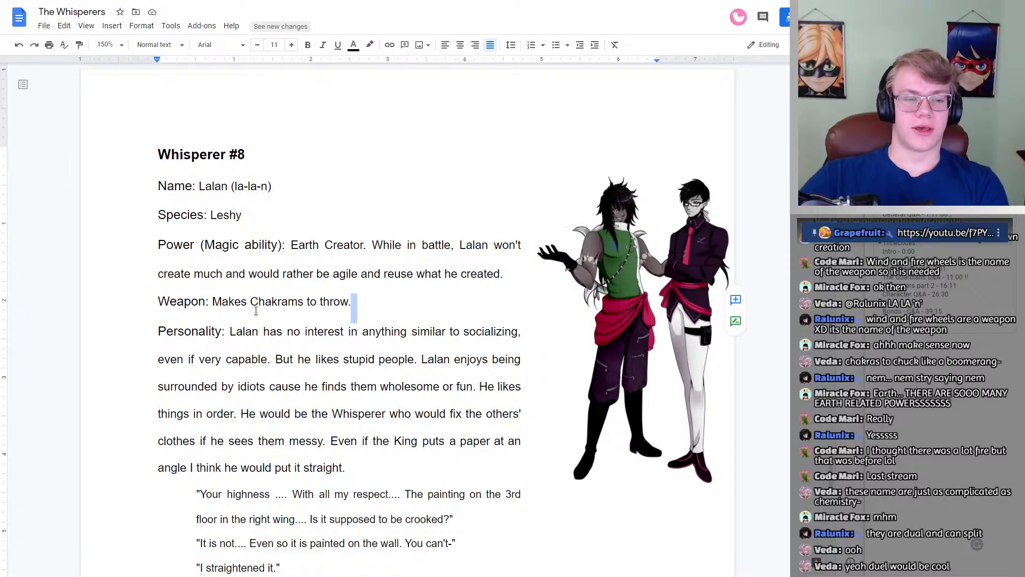
{"action": "left_click_drag", "start_coordinate": [212, 302], "coordinate": [251, 301]}
{"action": "key", "text": "BackSpace"}
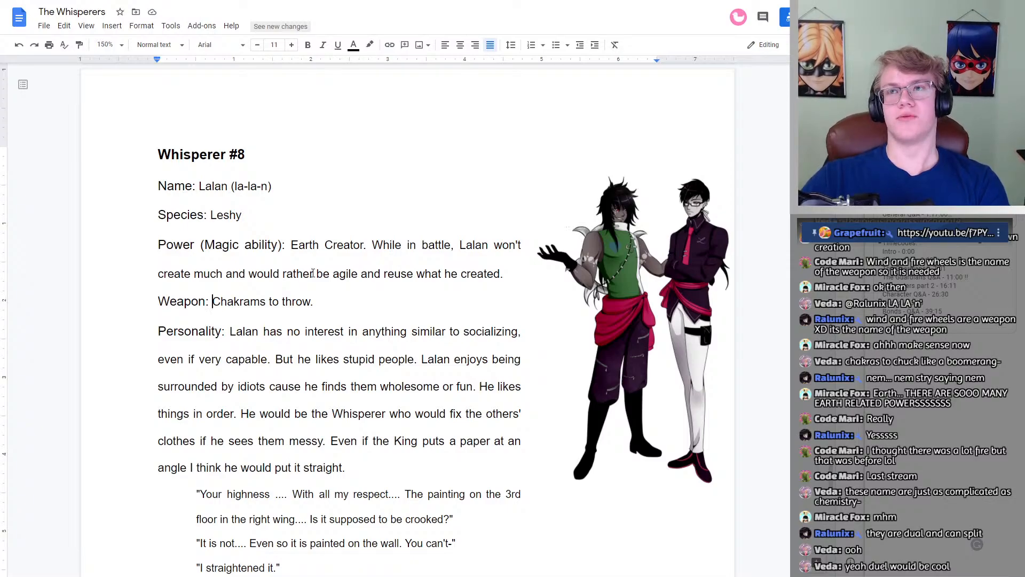
Step: Compare the Weapon entries of Whisperer #7 and Whisperer #8
{"action": "scroll", "coordinate": [419, 360], "scroll_direction": "up", "scroll_amount": 20}
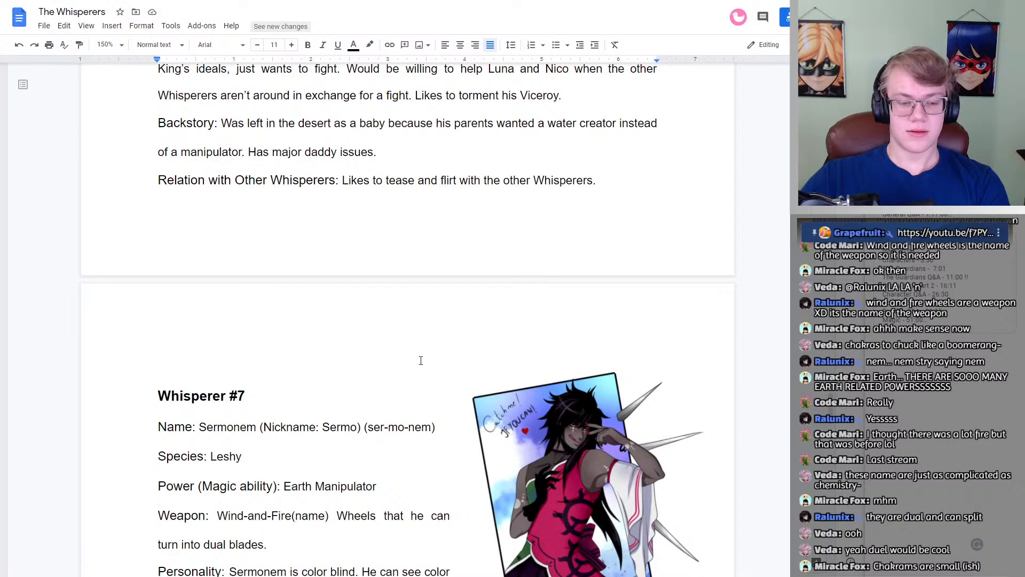
{"action": "scroll", "coordinate": [421, 360], "scroll_direction": "down", "scroll_amount": 4}
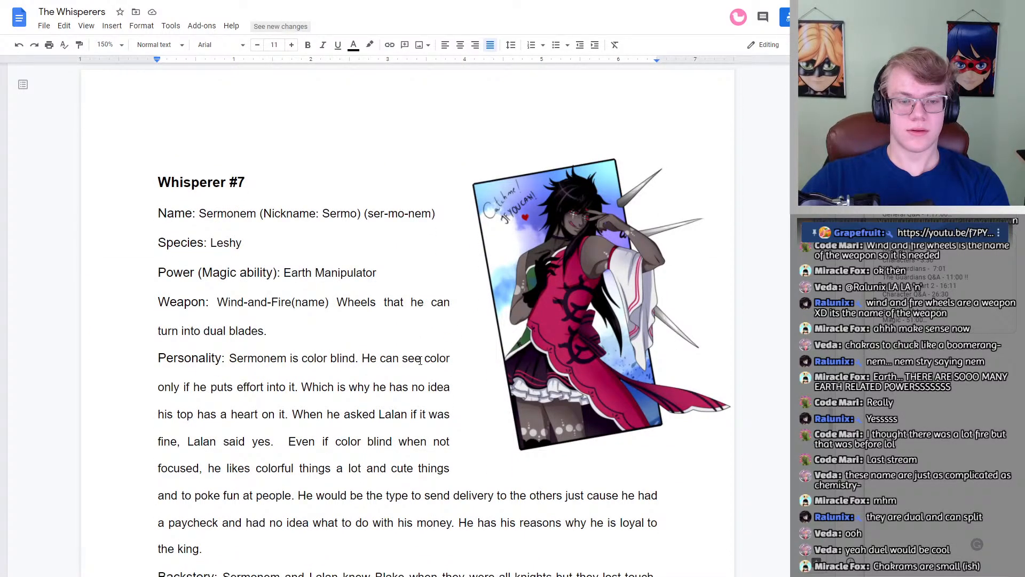
{"action": "left_click_drag", "start_coordinate": [266, 329], "coordinate": [336, 300]}
{"action": "scroll", "coordinate": [331, 344], "scroll_direction": "down", "scroll_amount": 5}
{"action": "scroll", "coordinate": [331, 345], "scroll_direction": "down", "scroll_amount": 13}
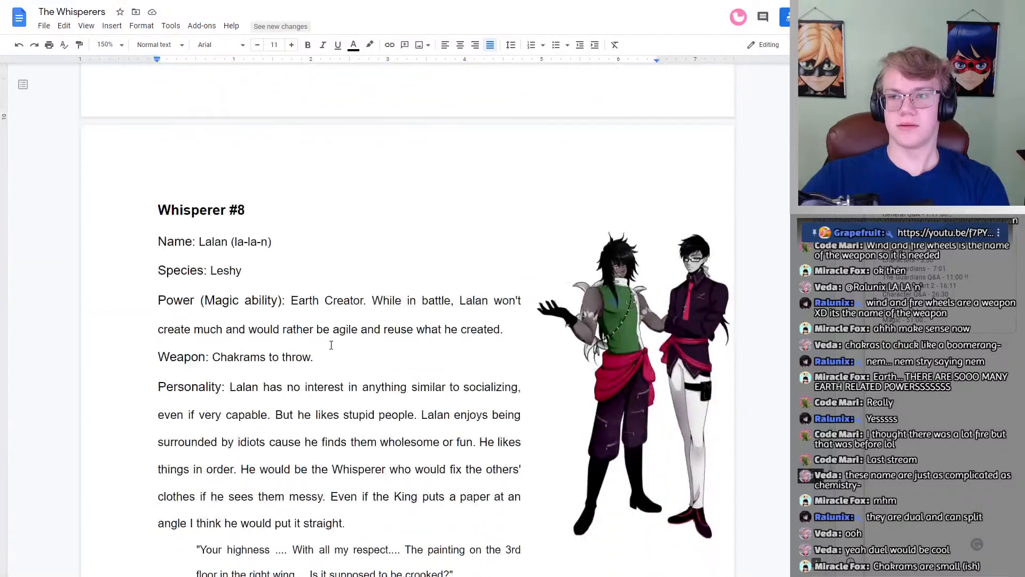
{"action": "scroll", "coordinate": [331, 344], "scroll_direction": "up", "scroll_amount": 5}
{"action": "left_click", "coordinate": [284, 274]}
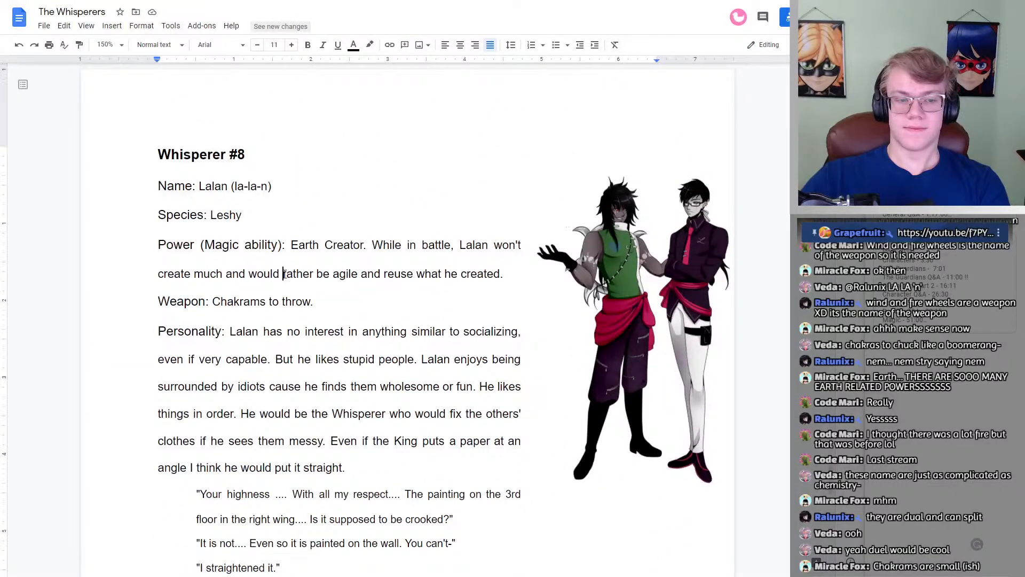
{"action": "double_click", "coordinate": [241, 302]}
{"action": "left_click", "coordinate": [241, 302]}
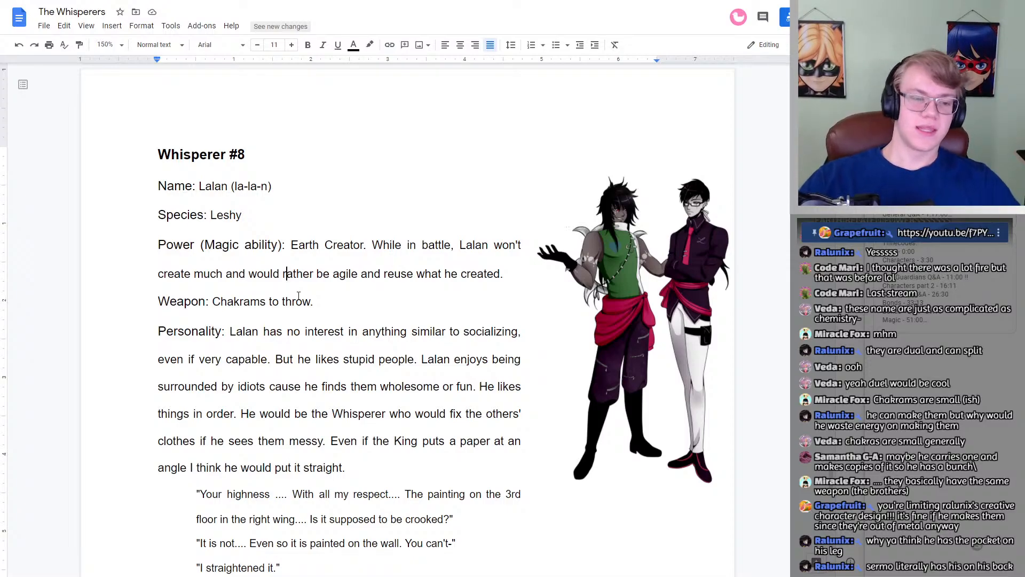
Step: Extend Whisperer #8's Weapon entry to read "Chakrams to throw, can make more."
{"action": "left_click", "coordinate": [313, 301]}
{"action": "type", "text": "."}
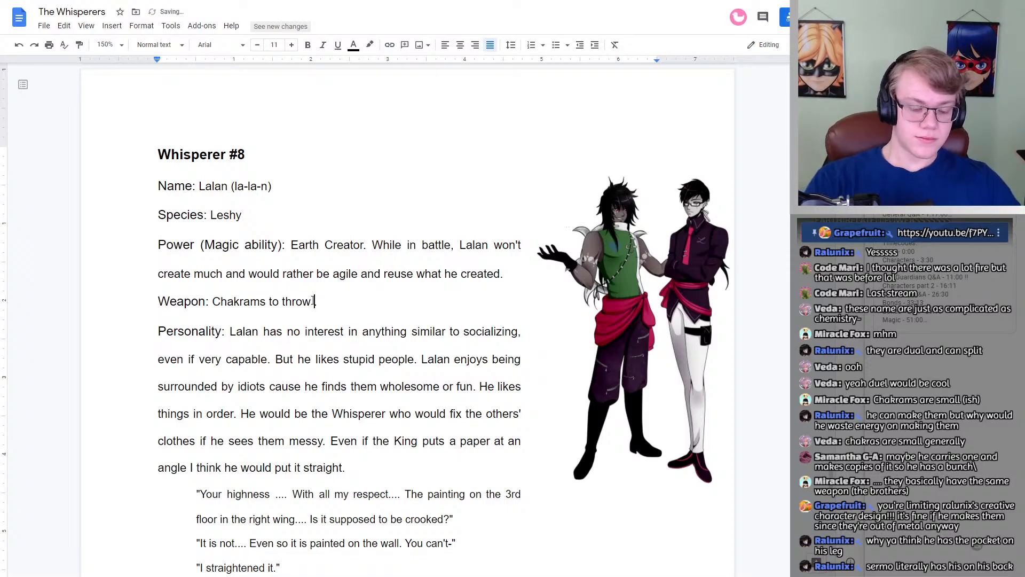
{"action": "type", "text": " can make more."}
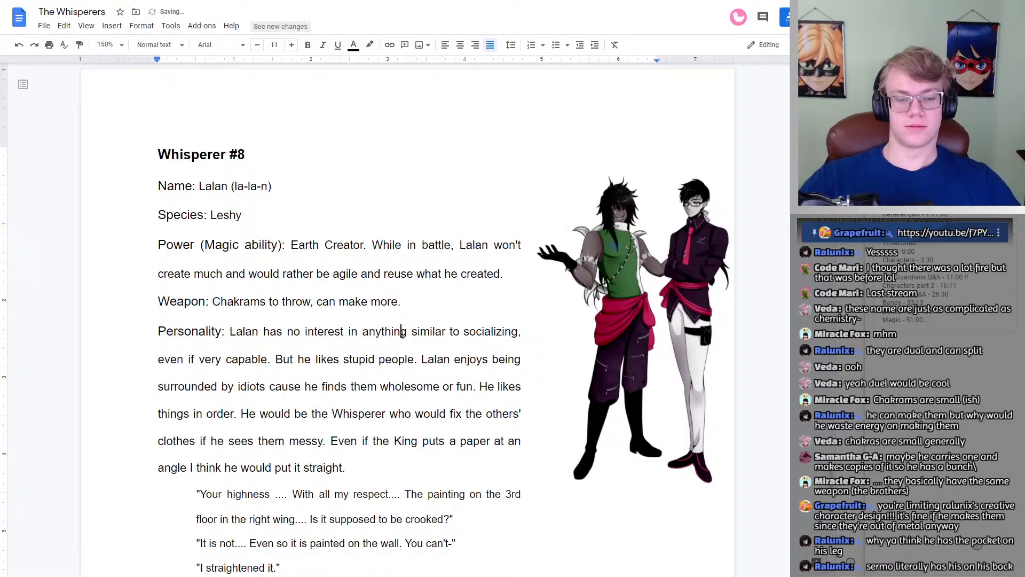
{"action": "triple_click", "coordinate": [421, 301]}
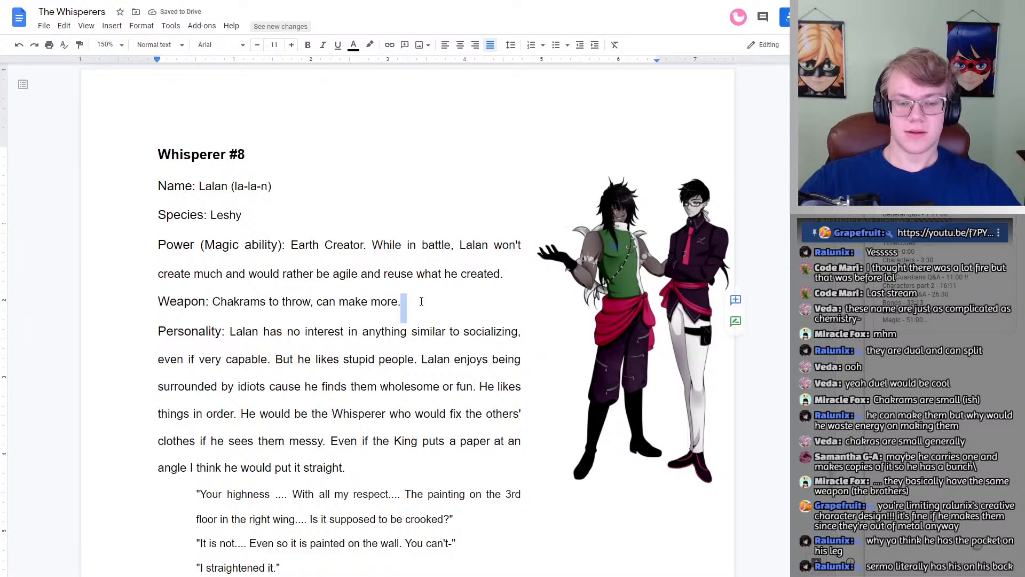
{"action": "left_click", "coordinate": [421, 301]}
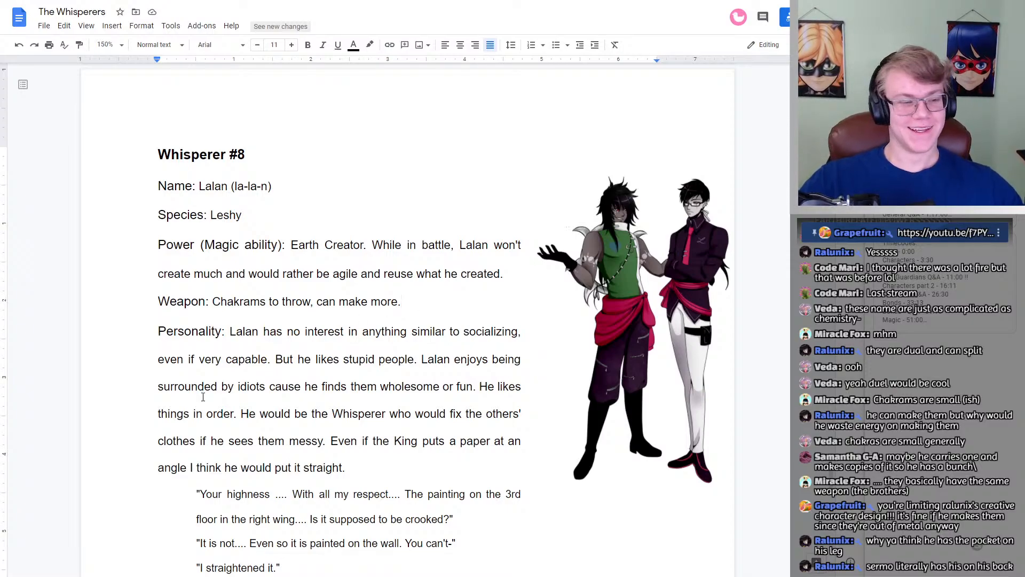
Step: Read Whisperer #8's Personality, sample dialogue, Backstory and Relation with Other Whisperers sections down to the captioned image
{"action": "scroll", "coordinate": [246, 347], "scroll_direction": "down", "scroll_amount": 1}
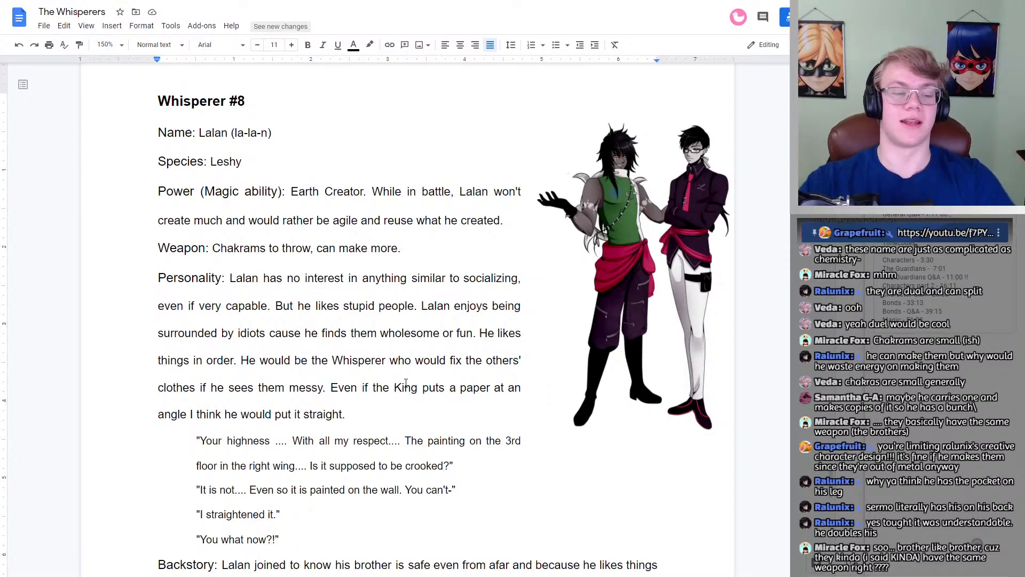
{"action": "scroll", "coordinate": [260, 424], "scroll_direction": "down", "scroll_amount": 2}
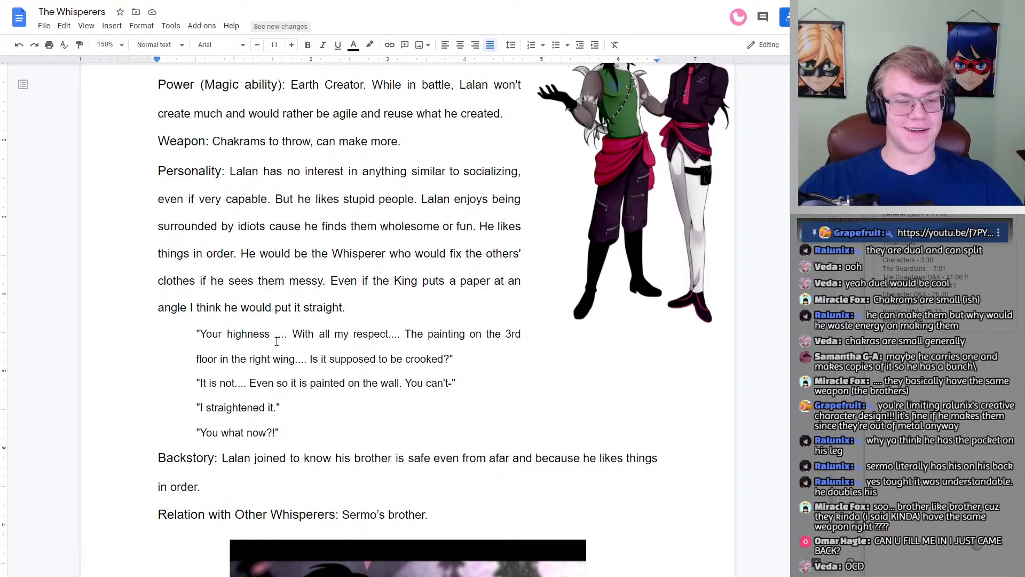
{"action": "scroll", "coordinate": [277, 342], "scroll_direction": "up", "scroll_amount": 4}
{"action": "scroll", "coordinate": [277, 342], "scroll_direction": "down", "scroll_amount": 8}
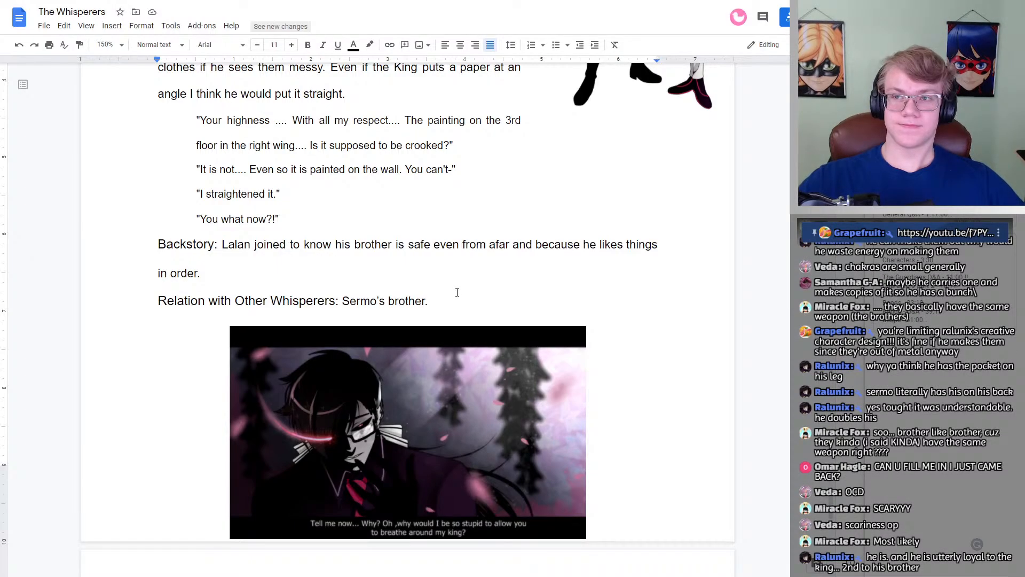
Step: Review Whisperer #8's profile again with its captioned image and continue to the Whisperer #9 entry
{"action": "scroll", "coordinate": [457, 292], "scroll_direction": "down", "scroll_amount": 2}
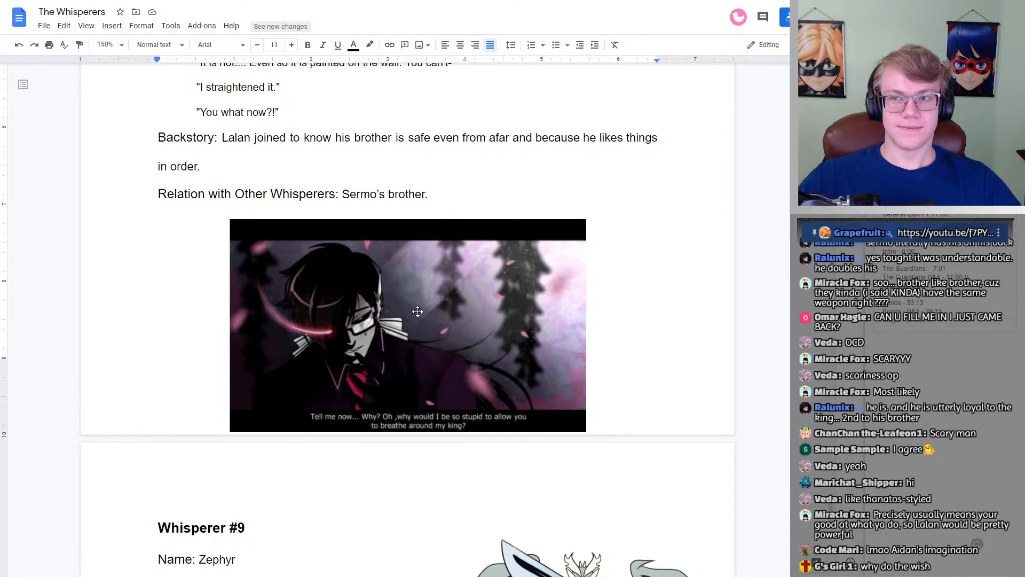
{"action": "scroll", "coordinate": [406, 313], "scroll_direction": "down", "scroll_amount": 1}
{"action": "scroll", "coordinate": [406, 313], "scroll_direction": "up", "scroll_amount": 2}
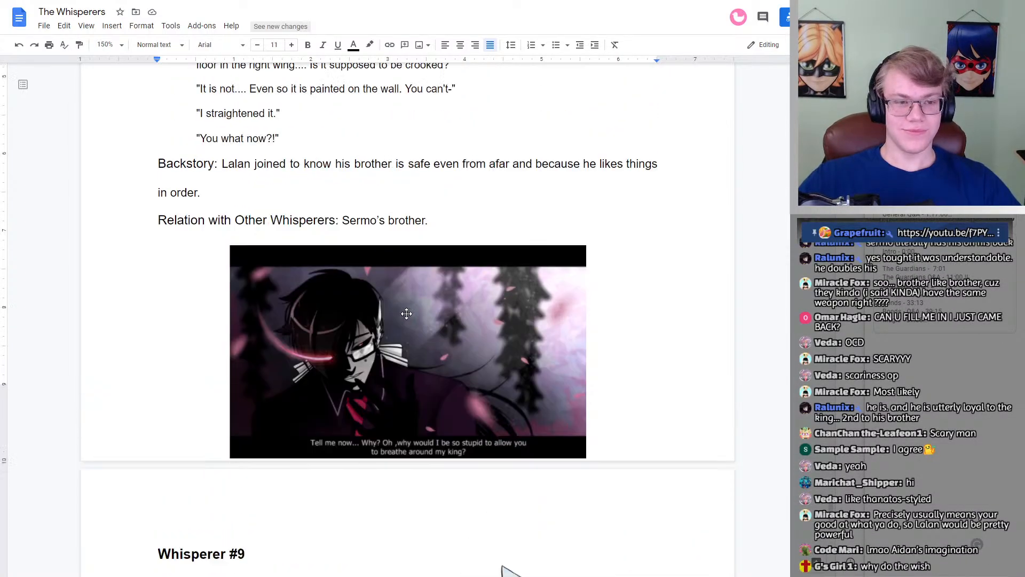
{"action": "scroll", "coordinate": [407, 313], "scroll_direction": "up", "scroll_amount": 10}
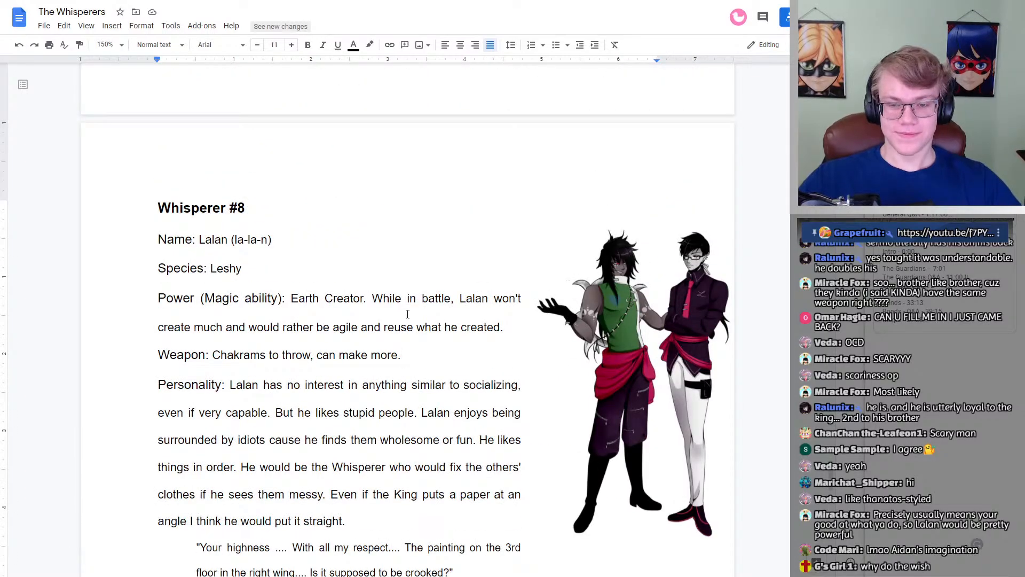
{"action": "scroll", "coordinate": [407, 313], "scroll_direction": "down", "scroll_amount": 9}
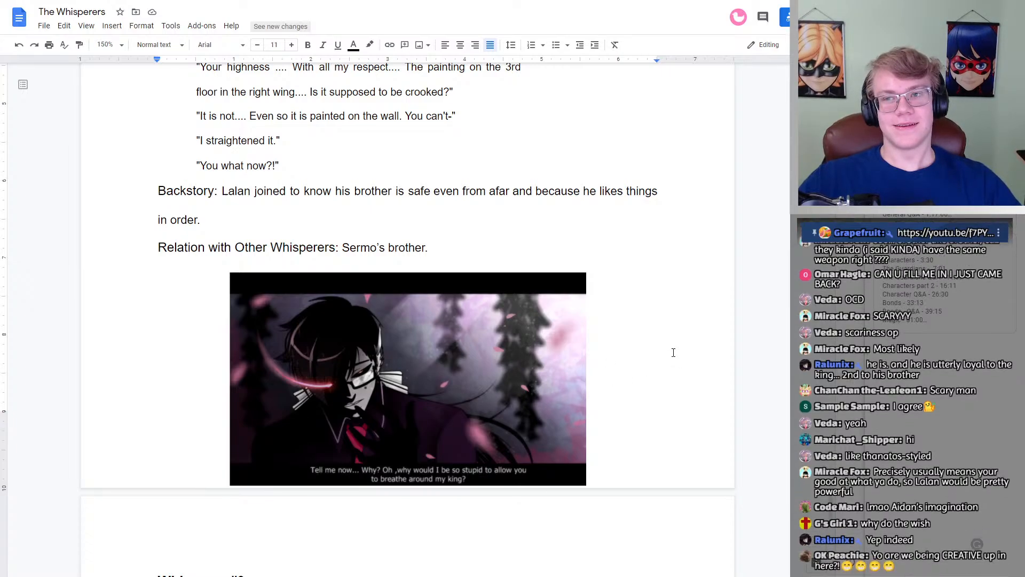
{"action": "scroll", "coordinate": [673, 352], "scroll_direction": "down", "scroll_amount": 3}
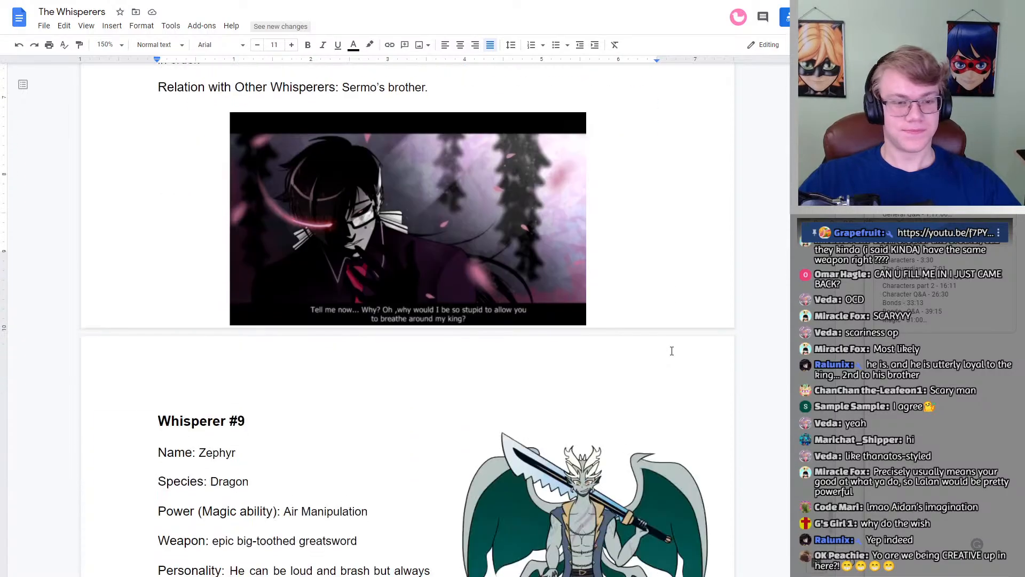
{"action": "scroll", "coordinate": [672, 351], "scroll_direction": "down", "scroll_amount": 4}
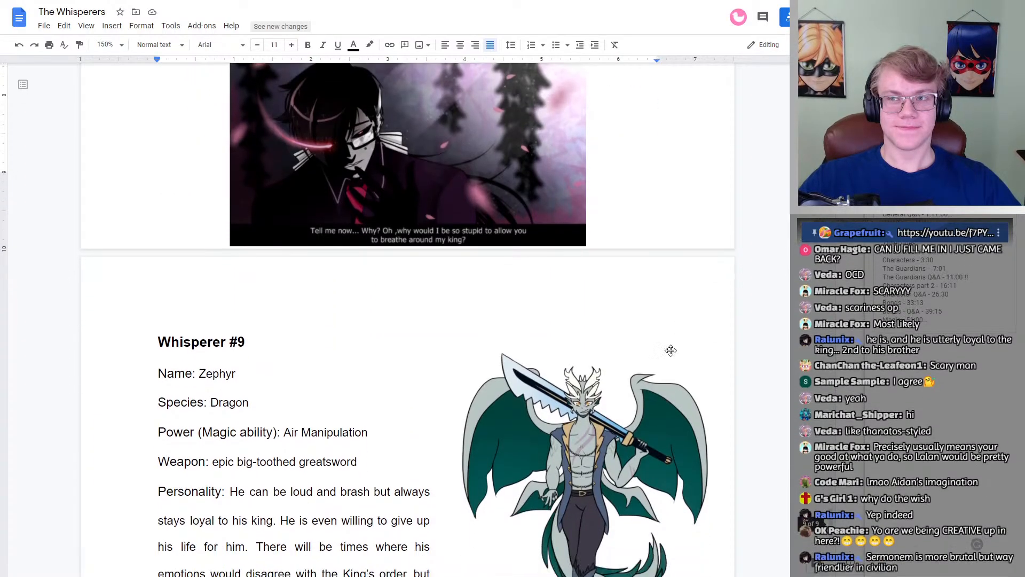
{"action": "scroll", "coordinate": [671, 350], "scroll_direction": "down", "scroll_amount": 1}
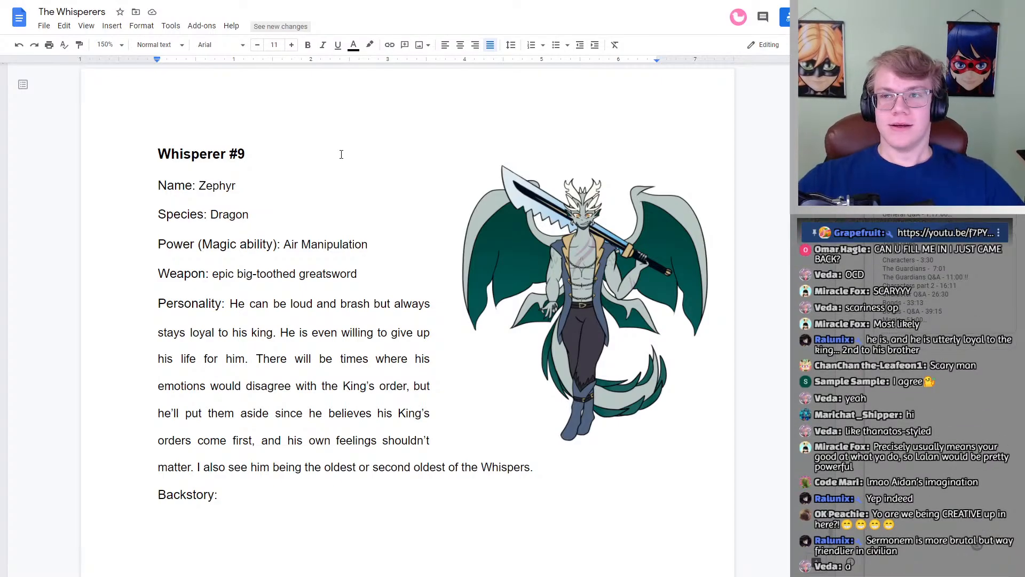
Step: Look over Whisperer #9's Name, Species, Power, Weapon, Personality and Backstory entries
{"action": "scroll", "coordinate": [269, 170], "scroll_direction": "up", "scroll_amount": 18}
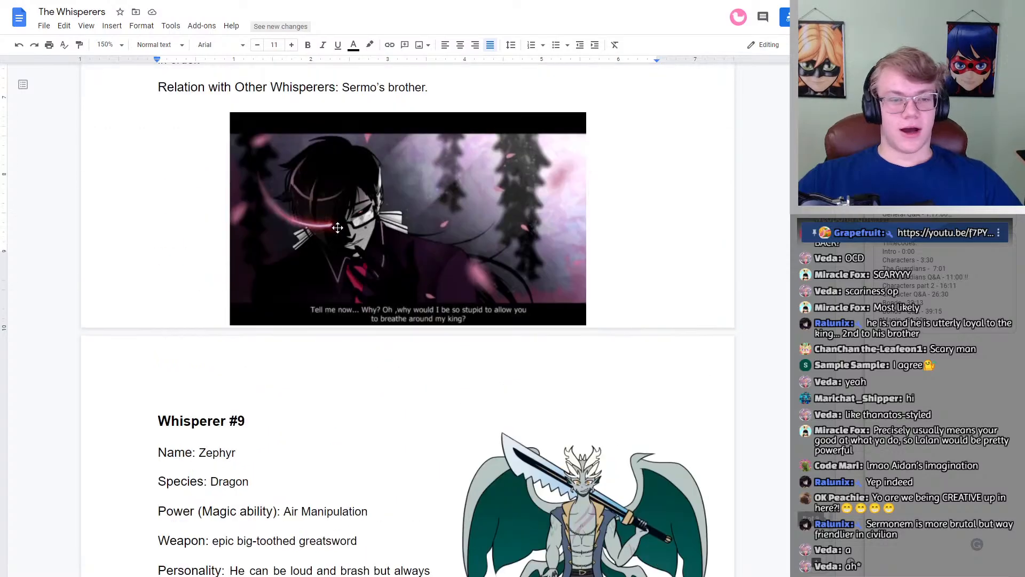
{"action": "scroll", "coordinate": [339, 240], "scroll_direction": "down", "scroll_amount": 10}
{"action": "scroll", "coordinate": [340, 239], "scroll_direction": "down", "scroll_amount": 11}
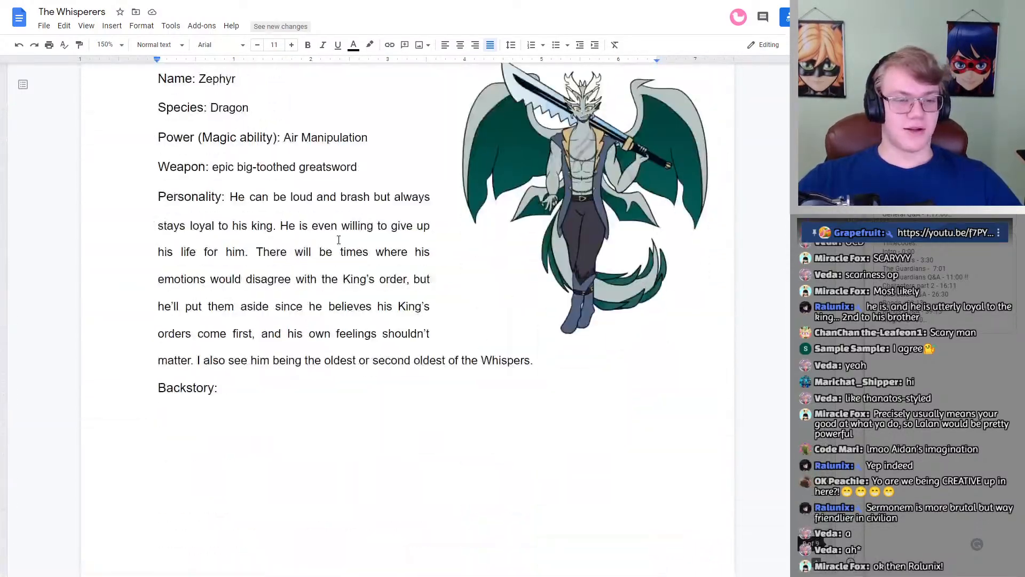
{"action": "scroll", "coordinate": [299, 160], "scroll_direction": "up", "scroll_amount": 3}
{"action": "scroll", "coordinate": [283, 133], "scroll_direction": "down", "scroll_amount": 2}
{"action": "scroll", "coordinate": [273, 109], "scroll_direction": "up", "scroll_amount": 1}
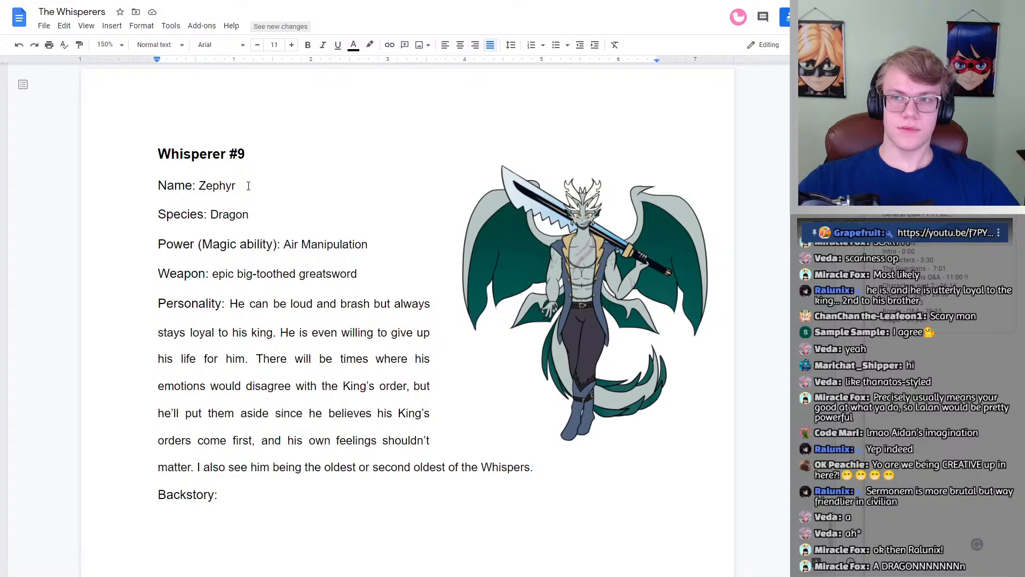
Step: Look back through the Whisperer #8 and #7 profiles to check how a name pronunciation is written
{"action": "scroll", "coordinate": [248, 186], "scroll_direction": "up", "scroll_amount": 15}
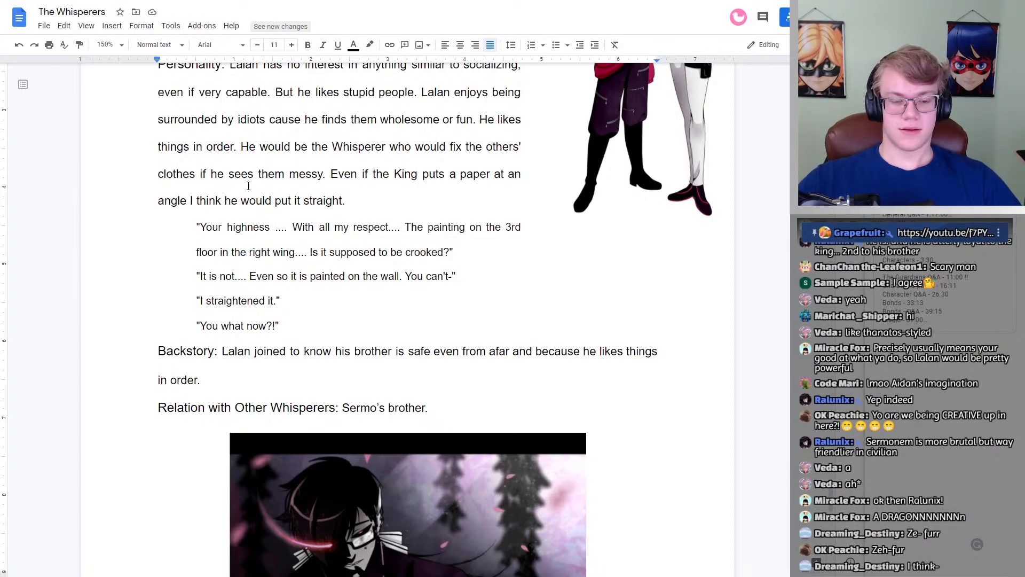
{"action": "scroll", "coordinate": [248, 186], "scroll_direction": "down", "scroll_amount": 4}
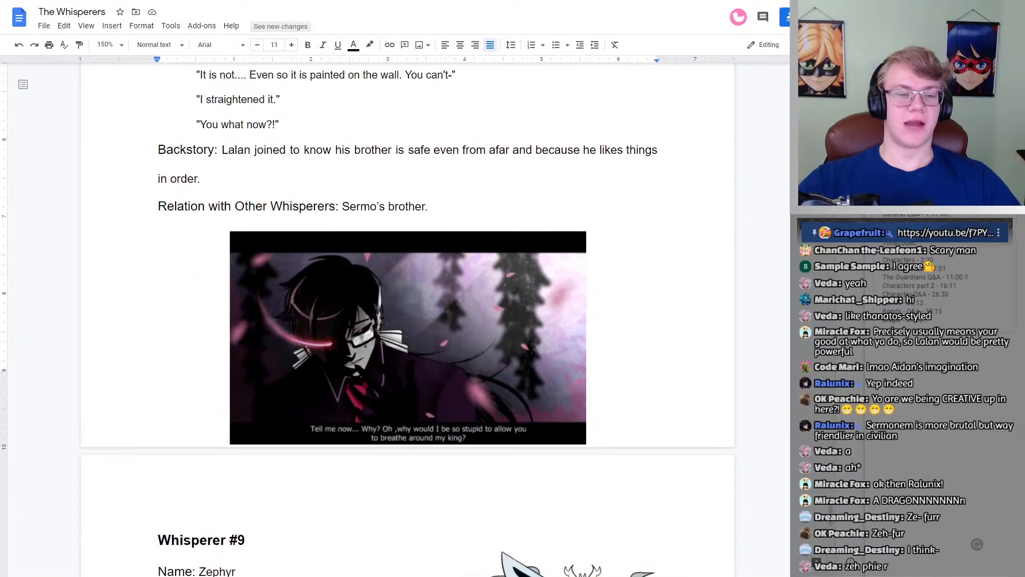
{"action": "scroll", "coordinate": [368, 419], "scroll_direction": "up", "scroll_amount": 1}
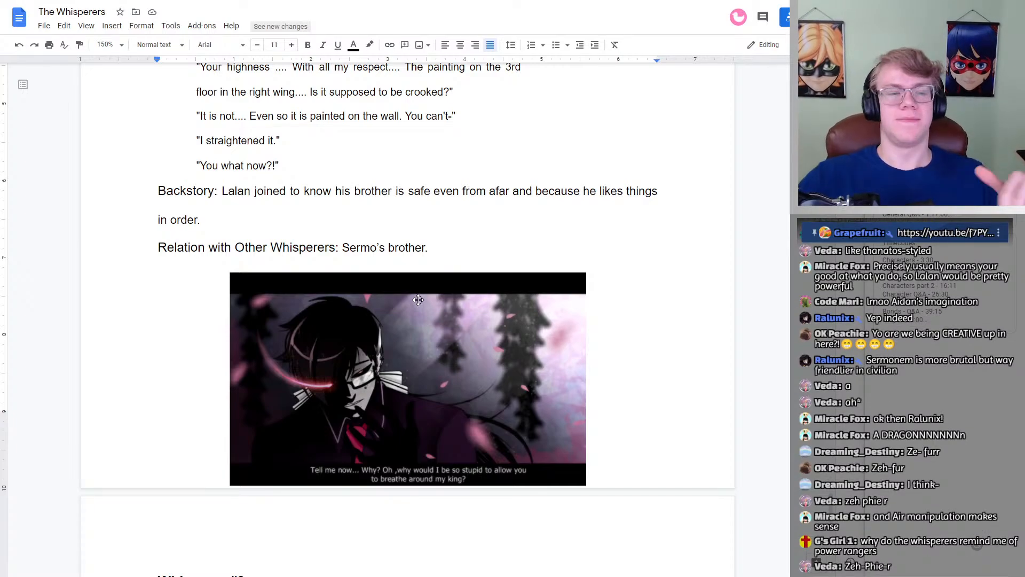
{"action": "scroll", "coordinate": [419, 299], "scroll_direction": "up", "scroll_amount": 15}
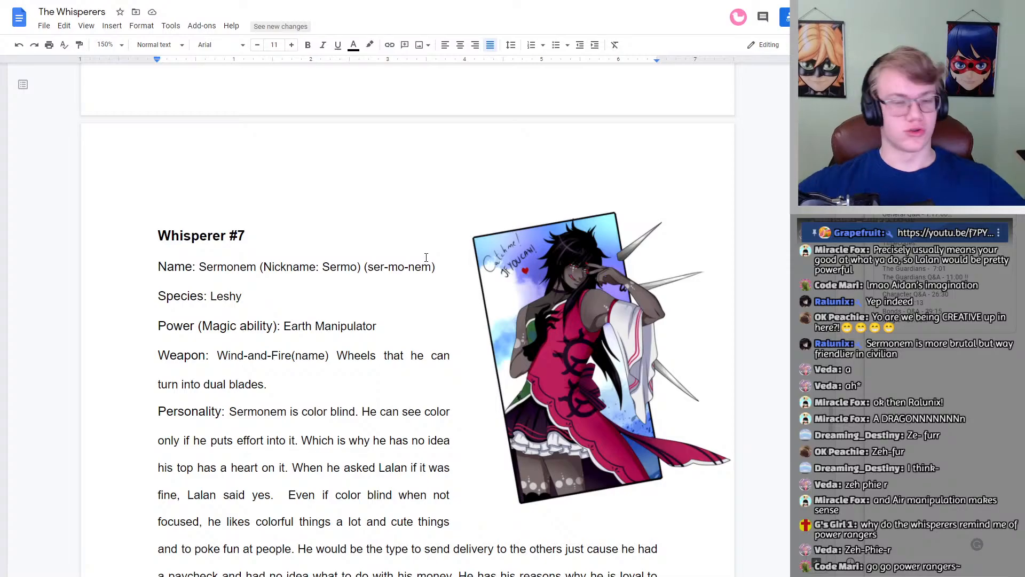
{"action": "scroll", "coordinate": [368, 274], "scroll_direction": "down", "scroll_amount": 20}
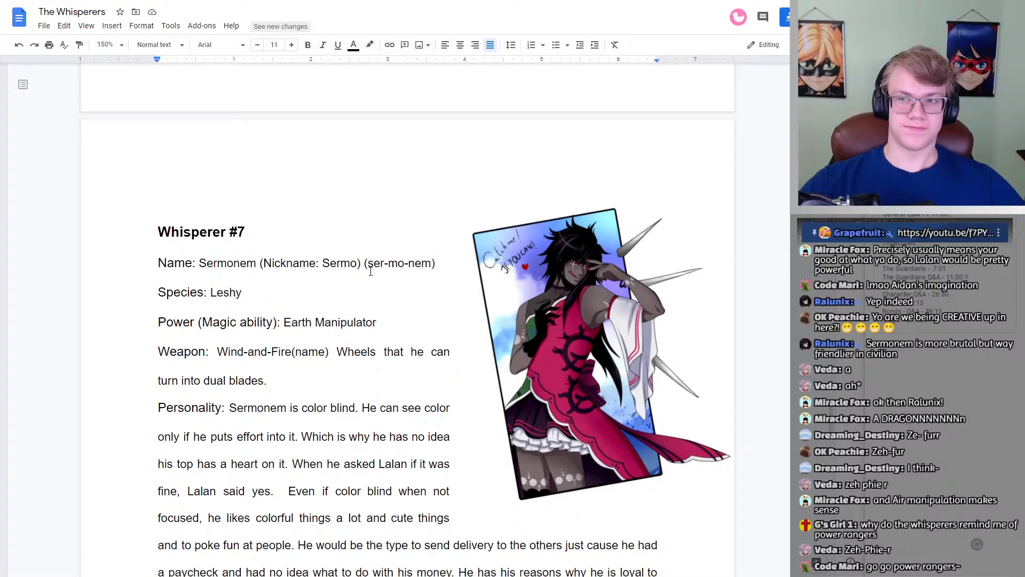
{"action": "scroll", "coordinate": [370, 272], "scroll_direction": "down", "scroll_amount": 10}
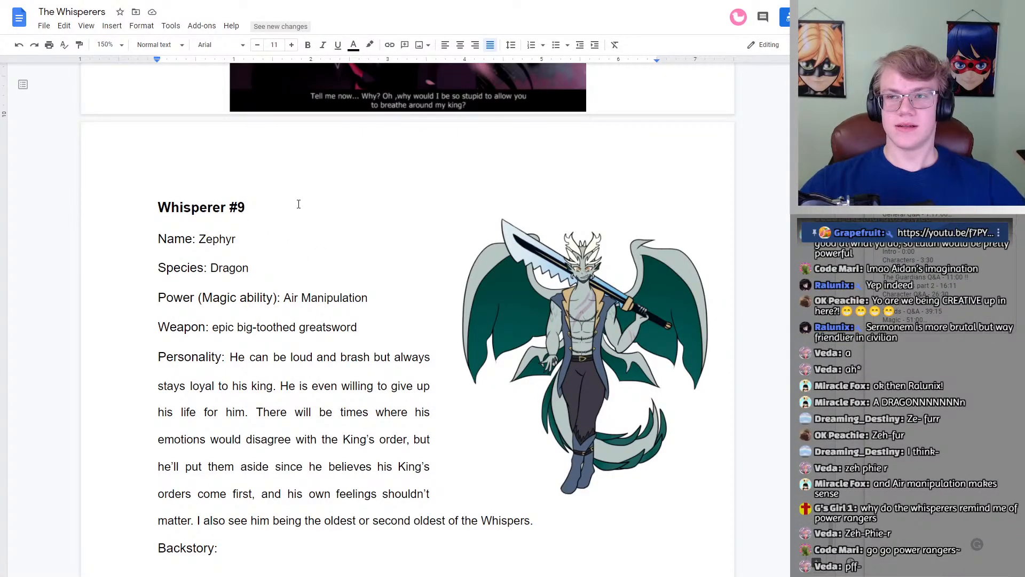
Step: Add the pronunciation "(zeh-phie-r)" after the name Zephyr in Whisperer #9's Name entry
{"action": "left_click", "coordinate": [252, 239]}
{"action": "type", "text": "("}
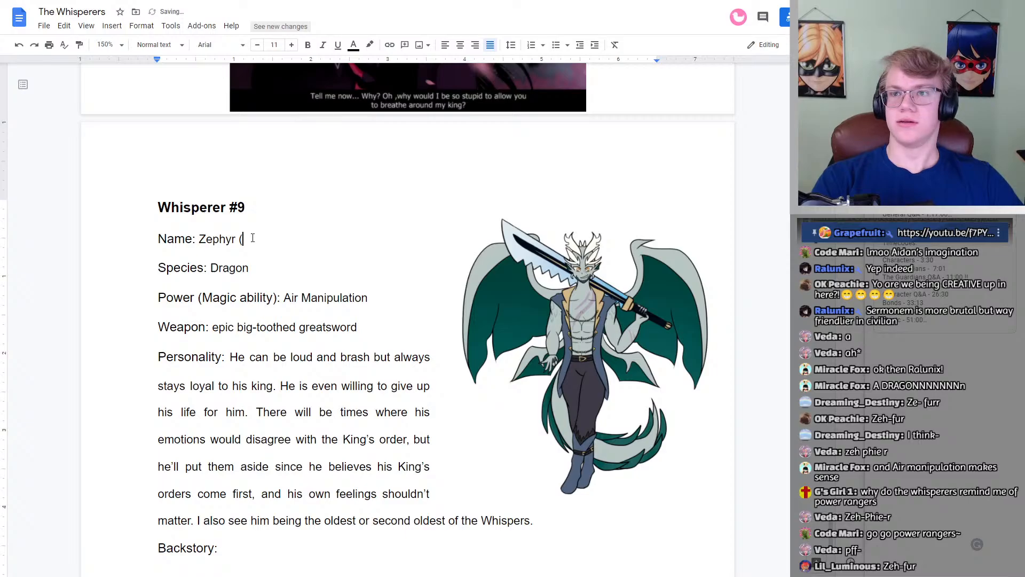
{"action": "type", "text": "zeh ph"}
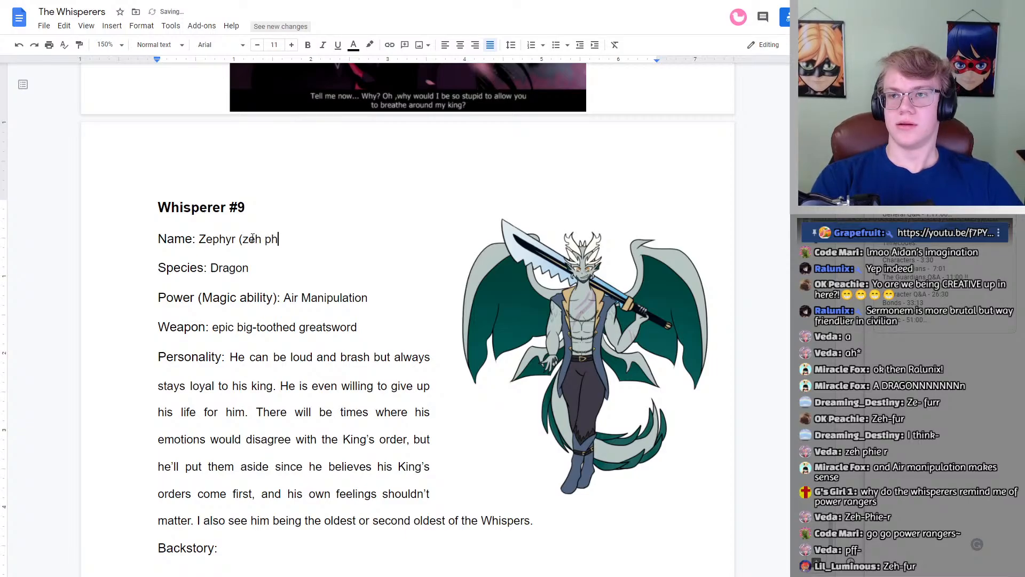
{"action": "type", "text": "ie"}
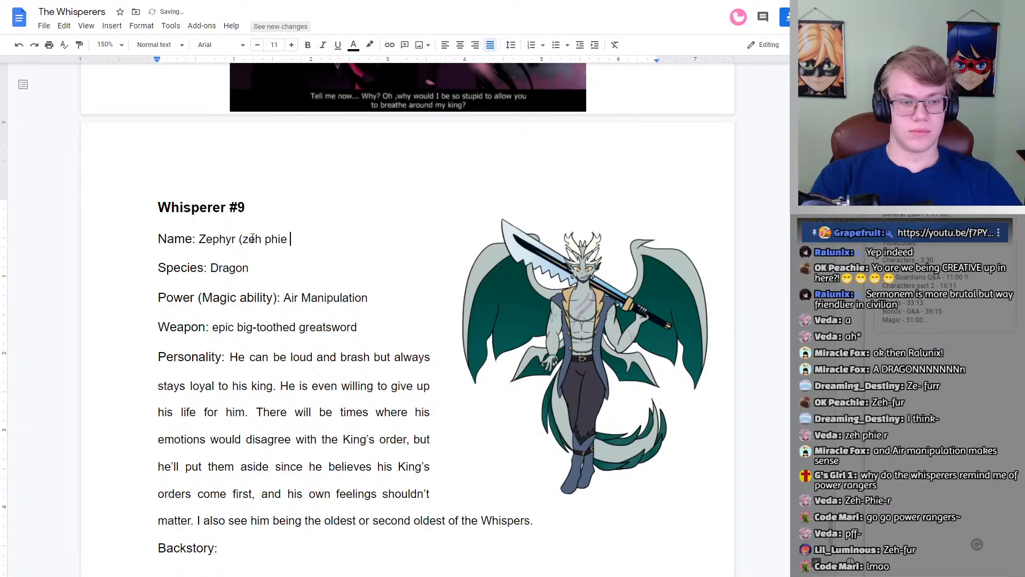
{"action": "key", "text": "BackSpace"}
{"action": "type", "text": "r"}
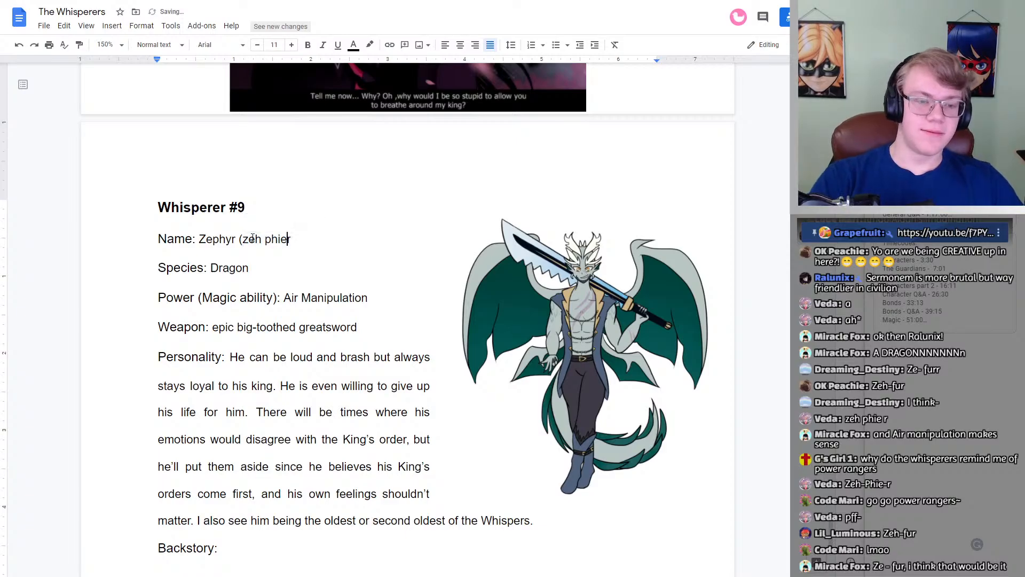
{"action": "key", "text": "Left"}
{"action": "type", "text": "-"}
{"action": "key", "text": "BackSpace"}
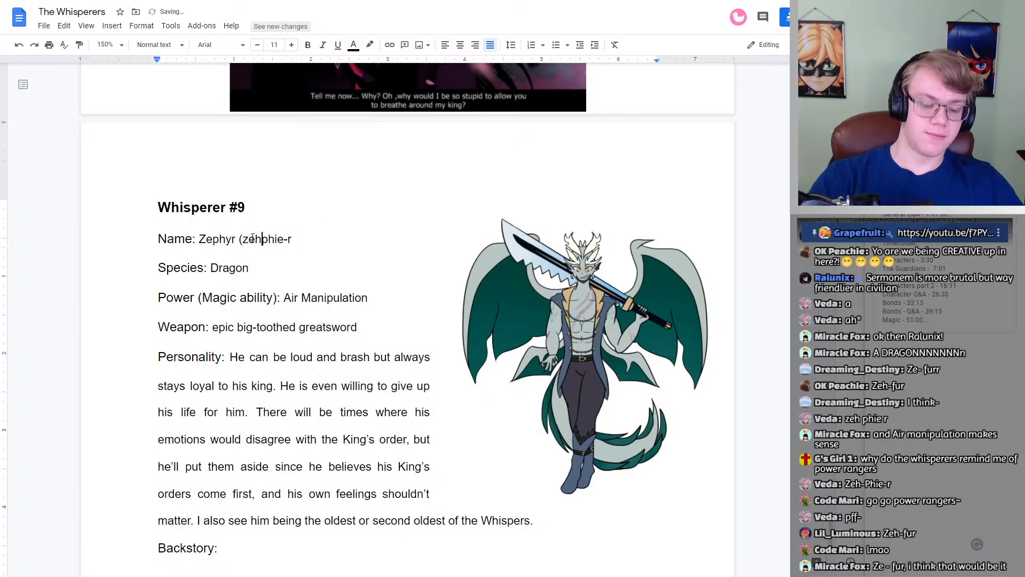
{"action": "type", "text": "-"}
{"action": "left_click", "coordinate": [304, 243]}
{"action": "type", "text": ")"}
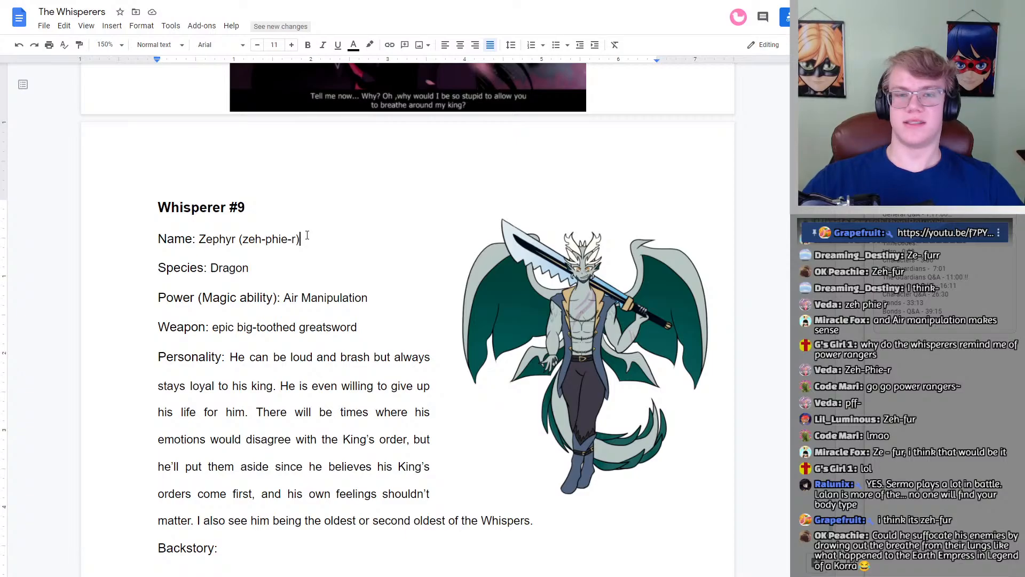
Step: Replace the pronunciation in the parentheses after Zephyr with "zeh-fur"
{"action": "left_click_drag", "start_coordinate": [296, 239], "coordinate": [245, 241]}
{"action": "type", "text": "zeh"}
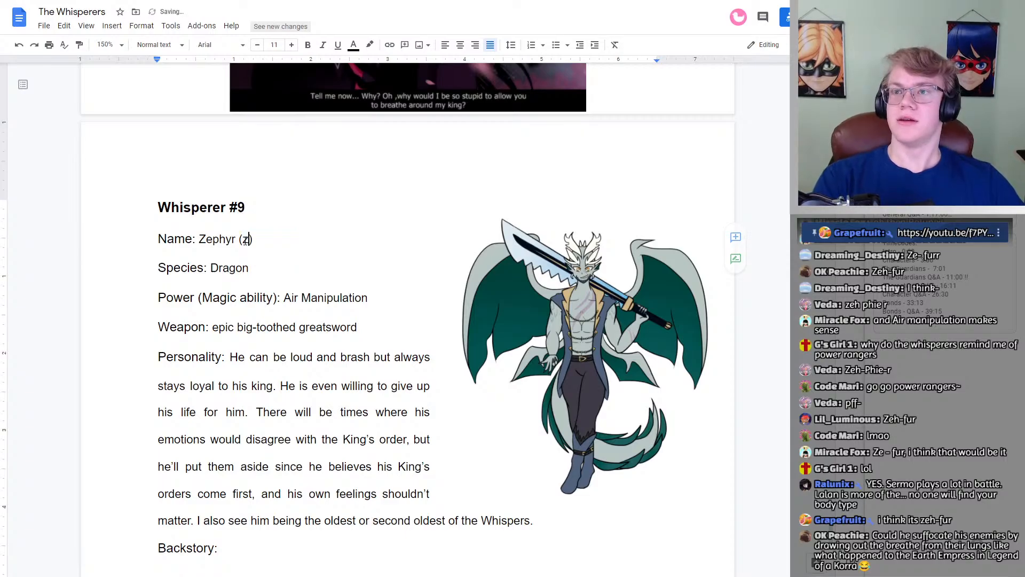
{"action": "type", "text": "-fu"}
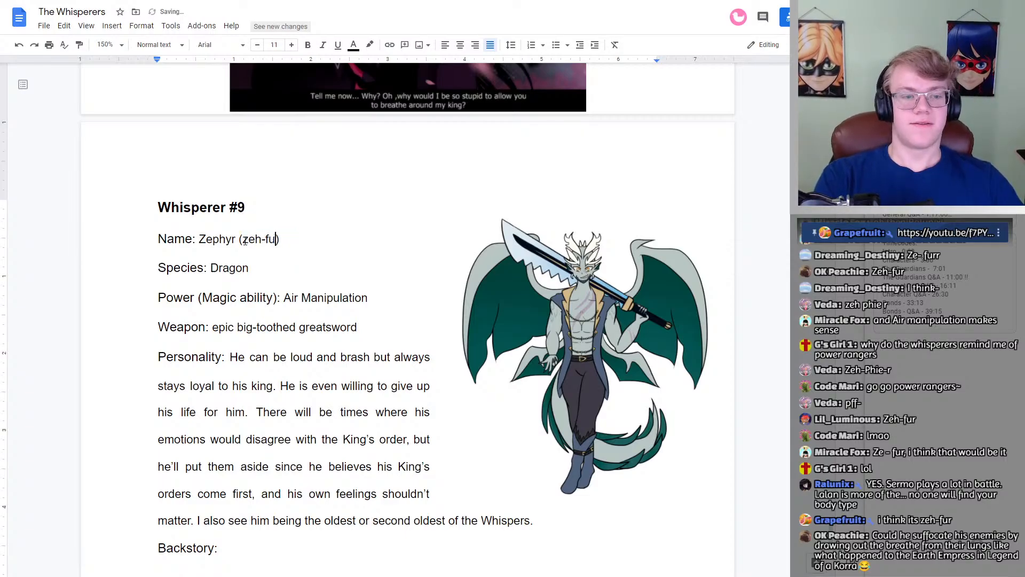
{"action": "type", "text": "r"}
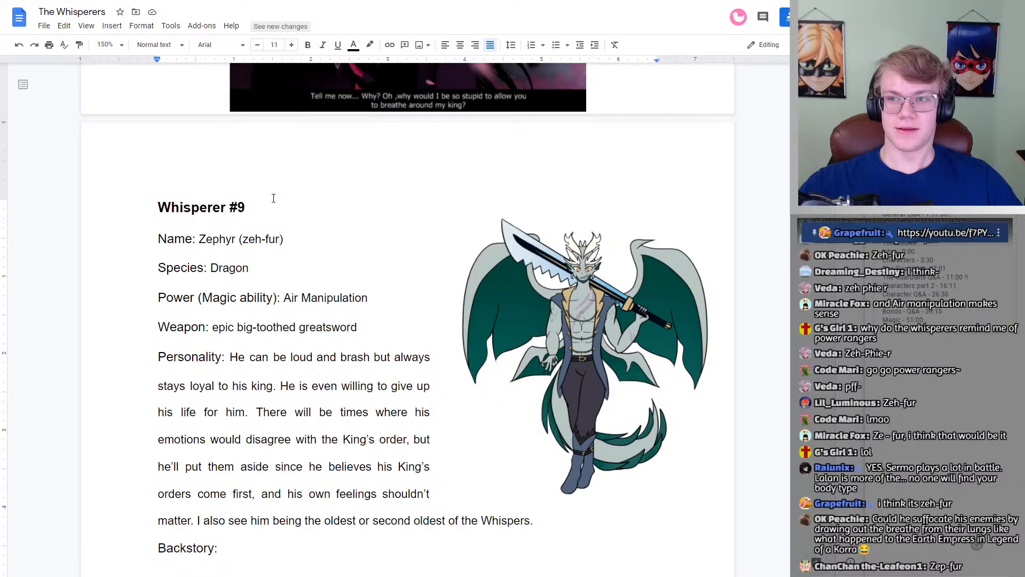
{"action": "left_click_drag", "start_coordinate": [249, 209], "coordinate": [156, 209]}
{"action": "left_click", "coordinate": [232, 208]}
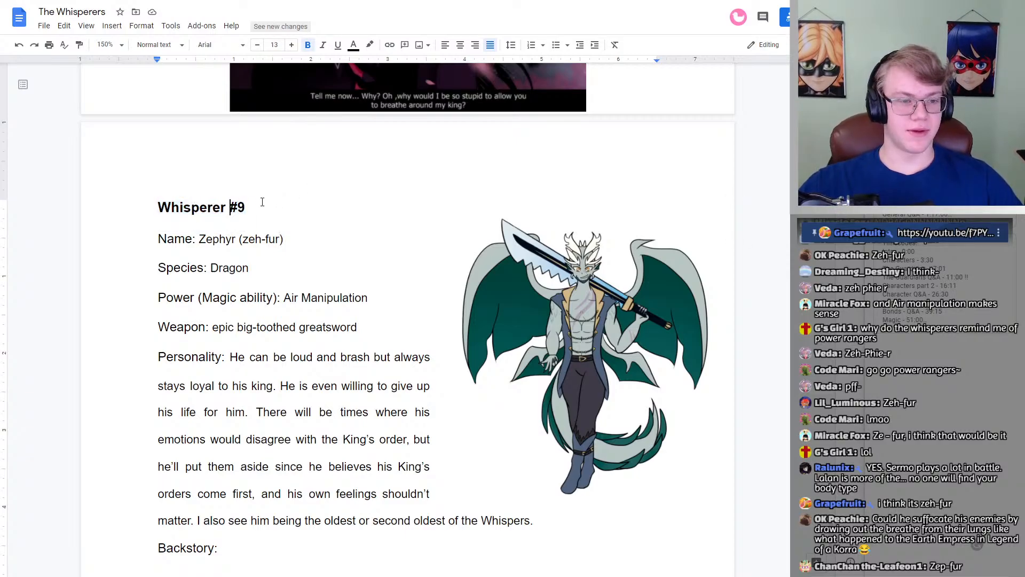
{"action": "double_click", "coordinate": [272, 209]}
{"action": "left_click", "coordinate": [280, 212]}
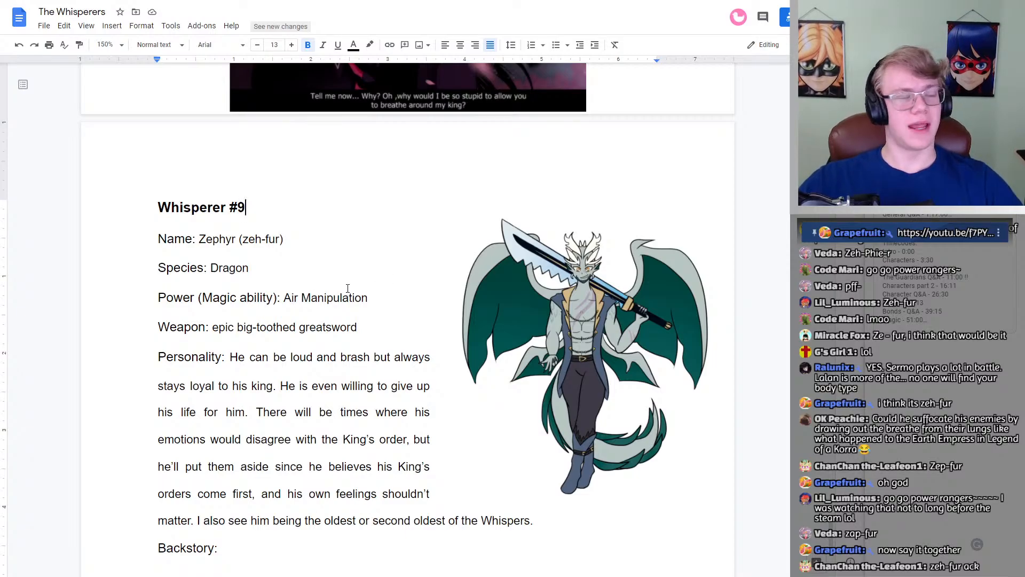
Step: Read Whisperer #9's profile from the Power and Weapon entries through Personality to Backstory
{"action": "scroll", "coordinate": [348, 288], "scroll_direction": "down", "scroll_amount": 1}
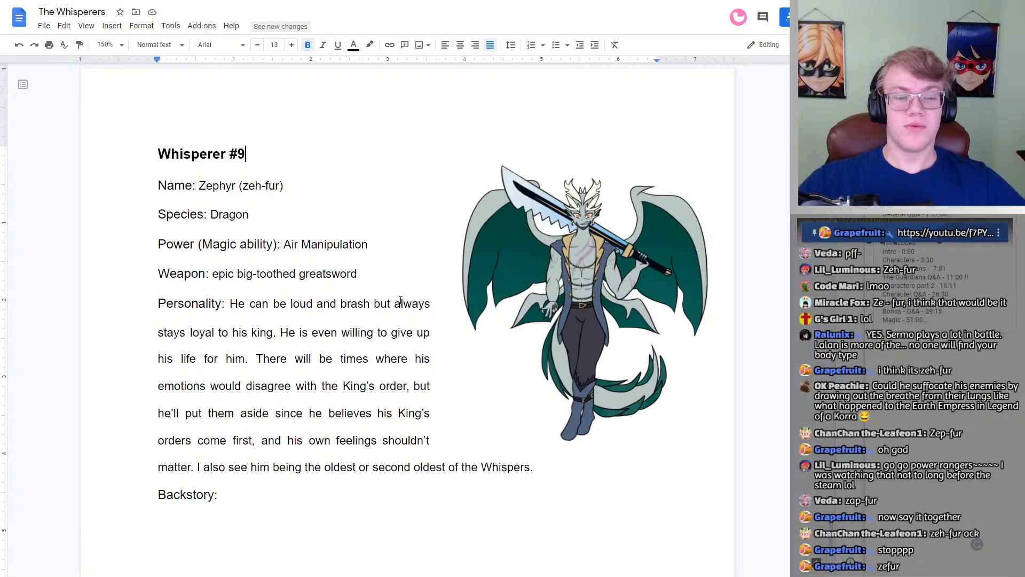
{"action": "scroll", "coordinate": [400, 300], "scroll_direction": "down", "scroll_amount": 1}
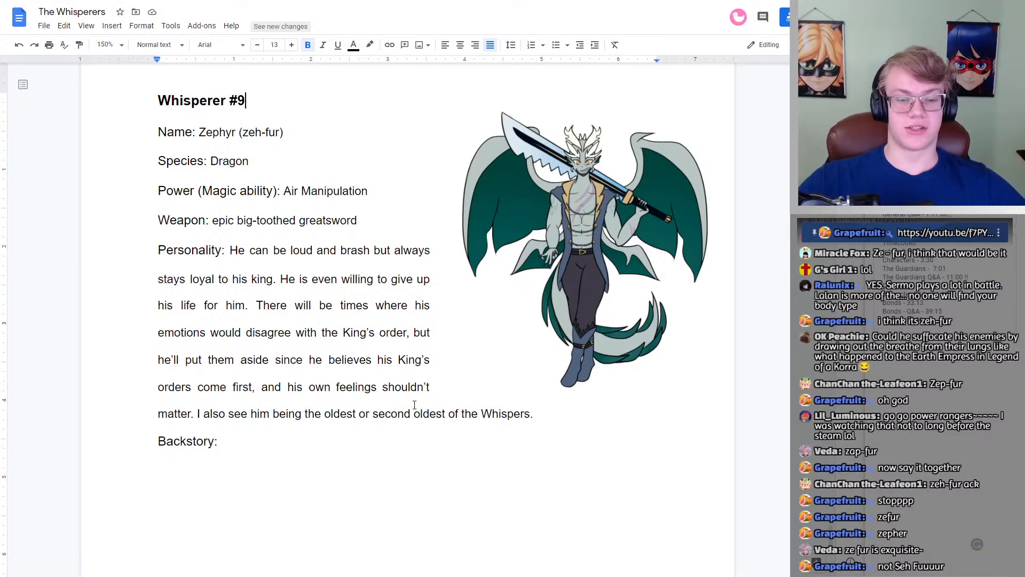
{"action": "scroll", "coordinate": [343, 421], "scroll_direction": "down", "scroll_amount": 5}
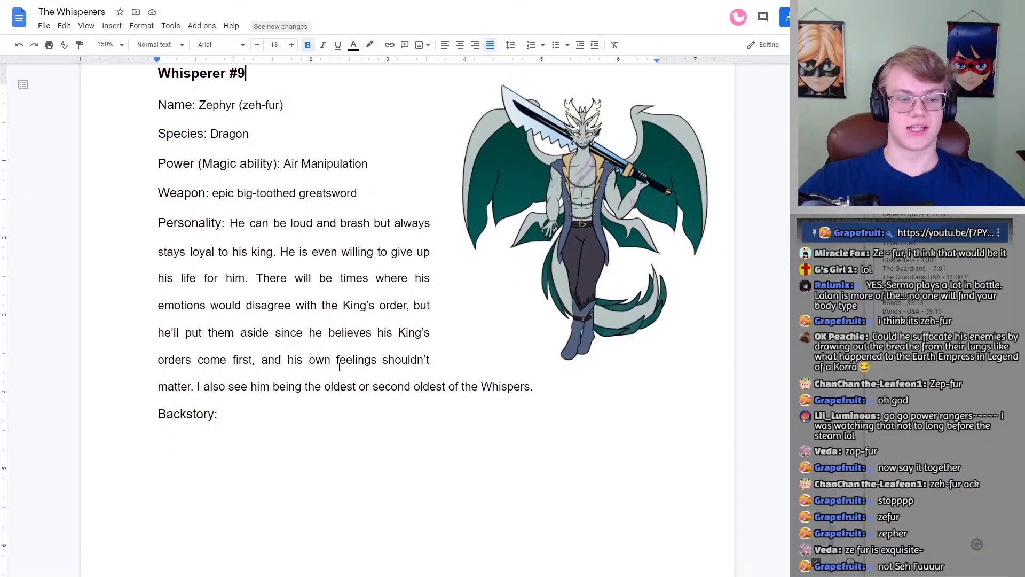
{"action": "scroll", "coordinate": [258, 242], "scroll_direction": "up", "scroll_amount": 6}
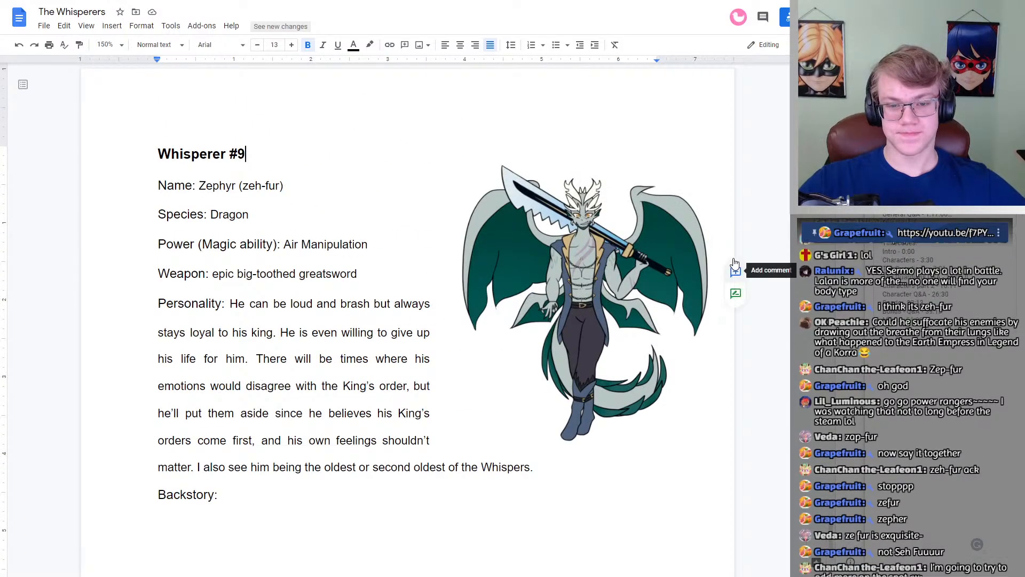
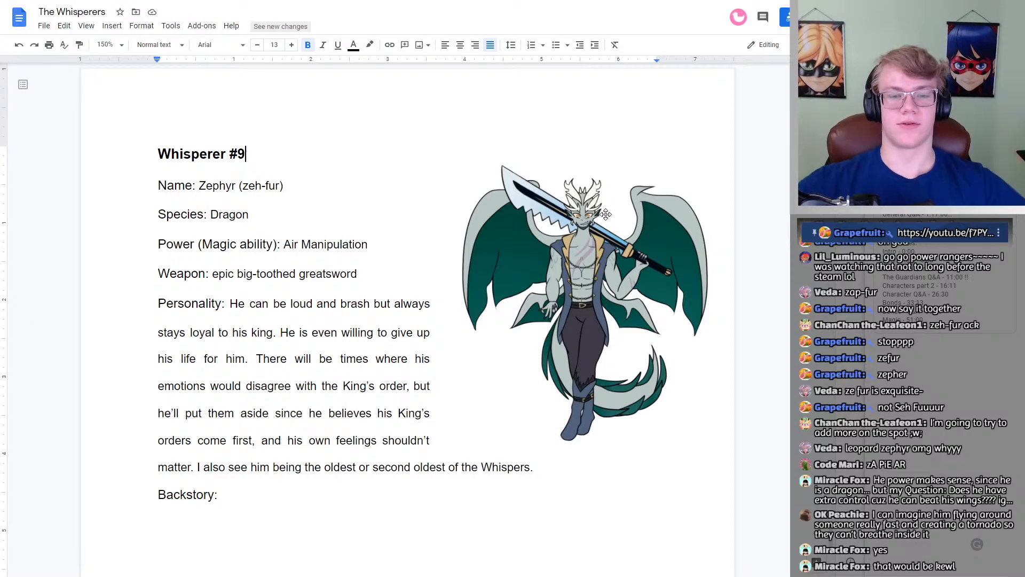
{"action": "scroll", "coordinate": [604, 284], "scroll_direction": "up", "scroll_amount": 11}
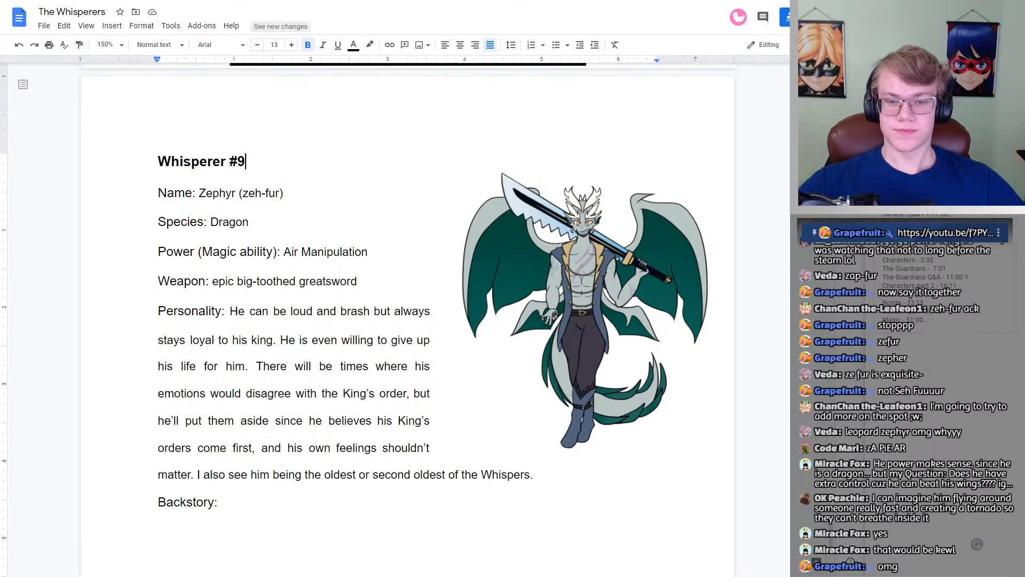
{"action": "scroll", "coordinate": [603, 283], "scroll_direction": "down", "scroll_amount": 13}
{"action": "scroll", "coordinate": [603, 283], "scroll_direction": "up", "scroll_amount": 3}
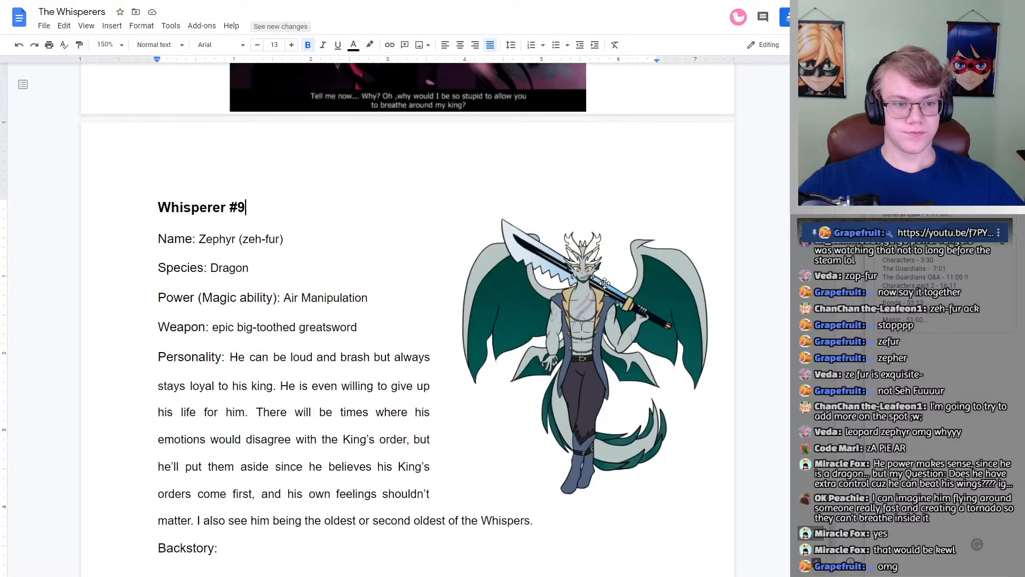
{"action": "scroll", "coordinate": [604, 283], "scroll_direction": "down", "scroll_amount": 1}
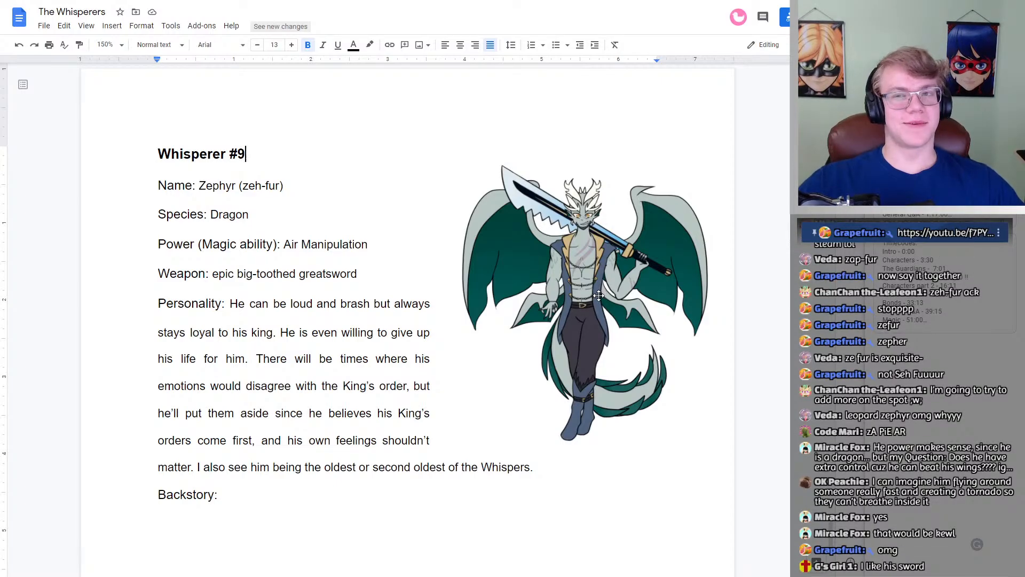
{"action": "double_click", "coordinate": [380, 243]}
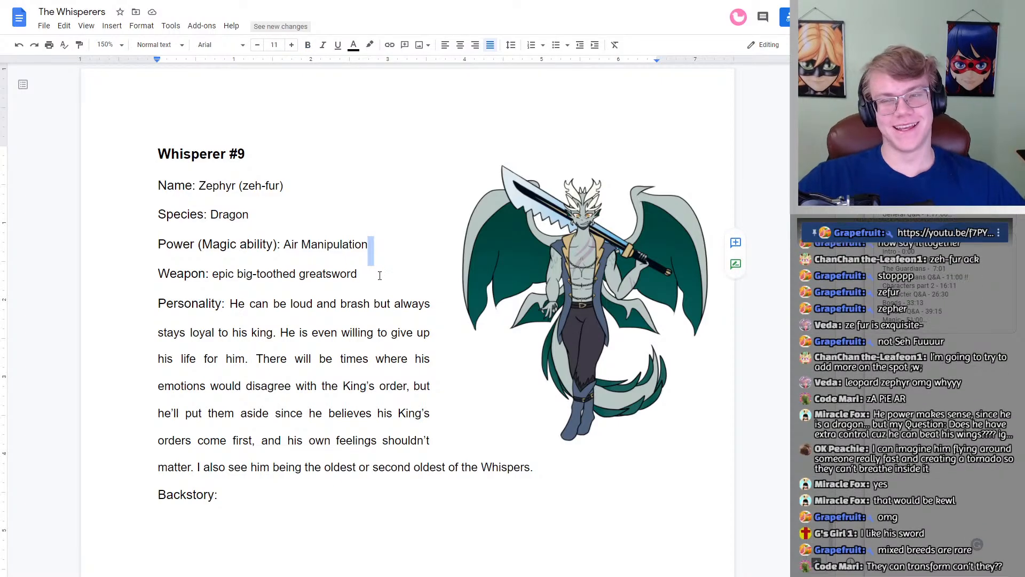
{"action": "left_click", "coordinate": [379, 275]}
{"action": "double_click", "coordinate": [374, 244]}
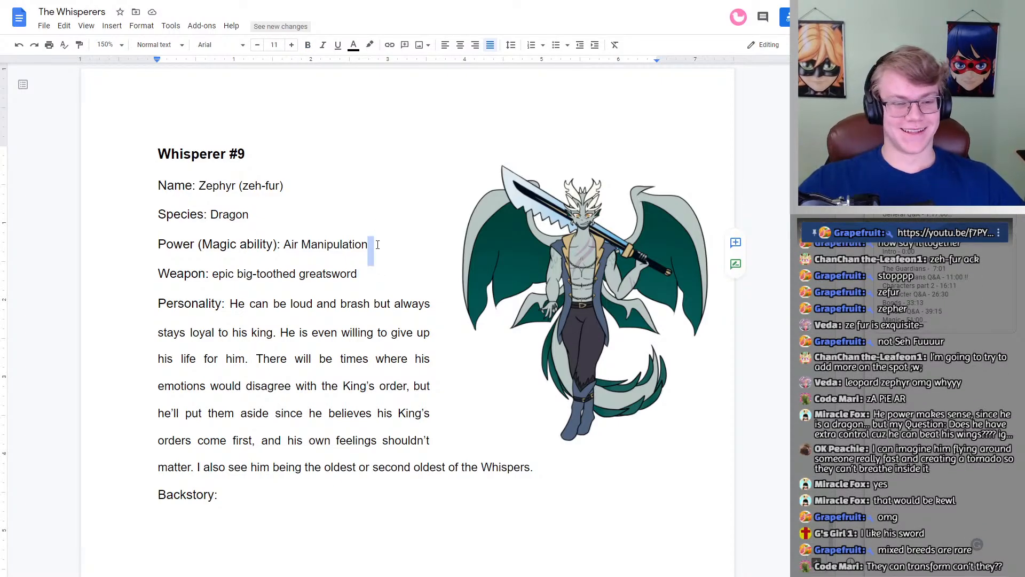
{"action": "left_click", "coordinate": [375, 245]}
Step: Look back through the profiles from Whisperer #8 to Whisperer #5, and return to Whisperer #9
{"action": "scroll", "coordinate": [363, 235], "scroll_direction": "up", "scroll_amount": 16}
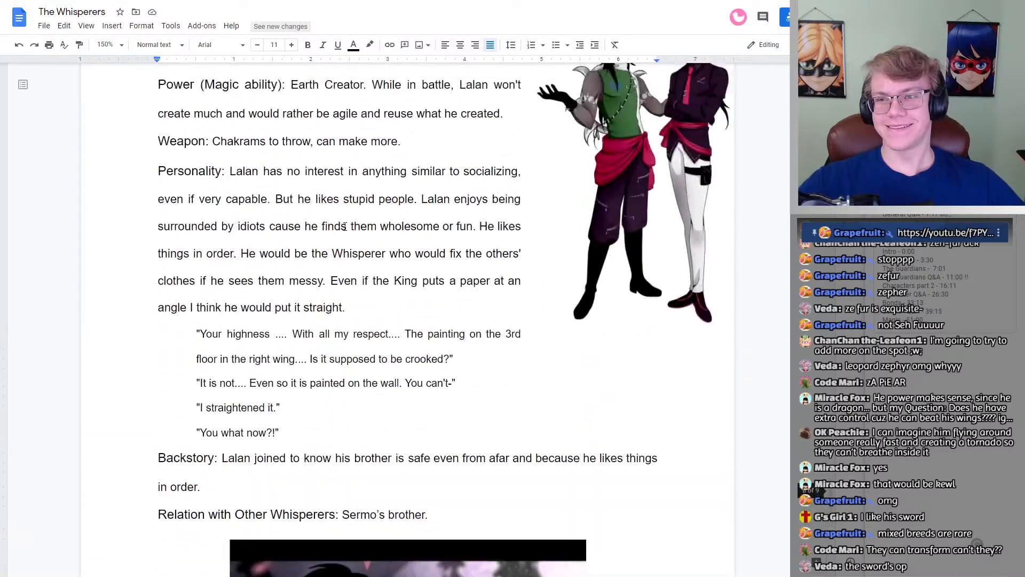
{"action": "scroll", "coordinate": [347, 229], "scroll_direction": "up", "scroll_amount": 20}
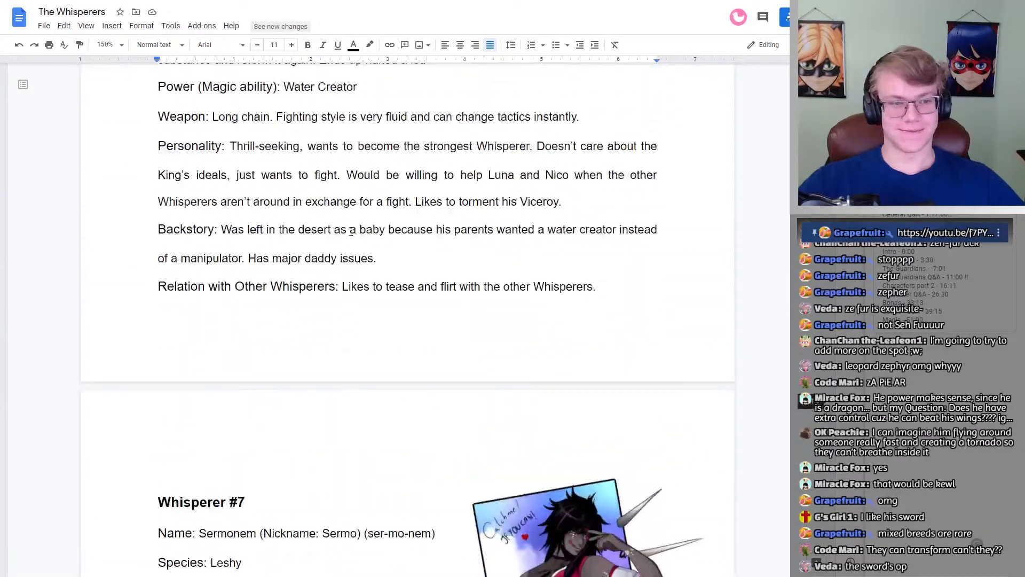
{"action": "scroll", "coordinate": [351, 230], "scroll_direction": "up", "scroll_amount": 4}
{"action": "scroll", "coordinate": [351, 230], "scroll_direction": "up", "scroll_amount": 3}
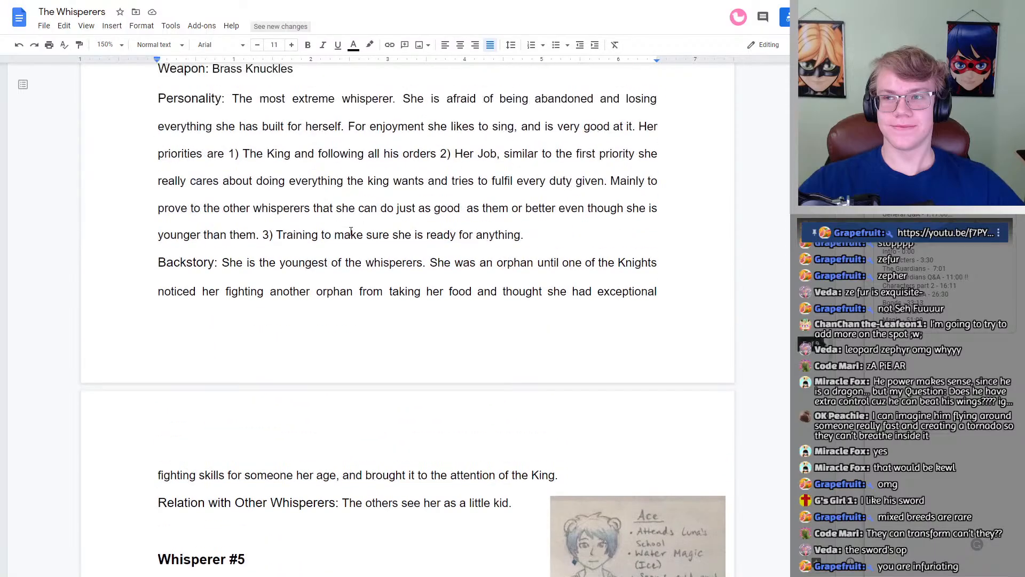
{"action": "scroll", "coordinate": [351, 230], "scroll_direction": "up", "scroll_amount": 5}
{"action": "scroll", "coordinate": [351, 231], "scroll_direction": "down", "scroll_amount": 20}
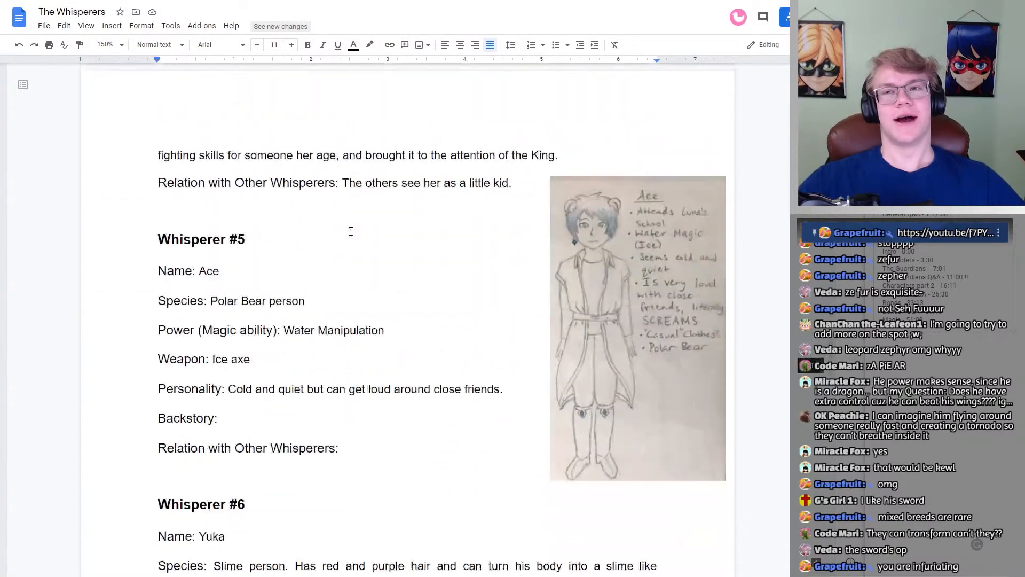
{"action": "scroll", "coordinate": [353, 251], "scroll_direction": "down", "scroll_amount": 20}
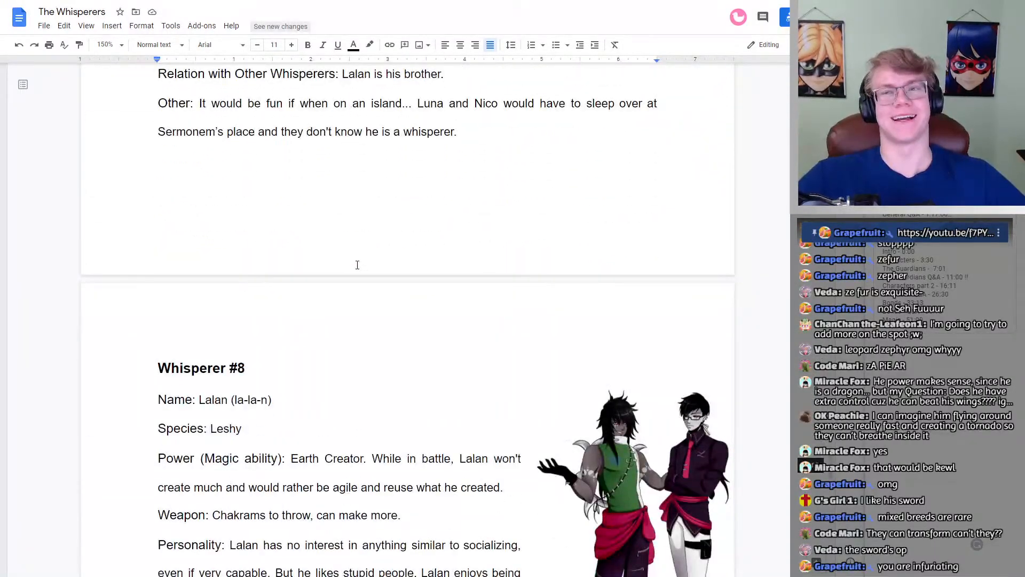
{"action": "scroll", "coordinate": [354, 271], "scroll_direction": "up", "scroll_amount": 7}
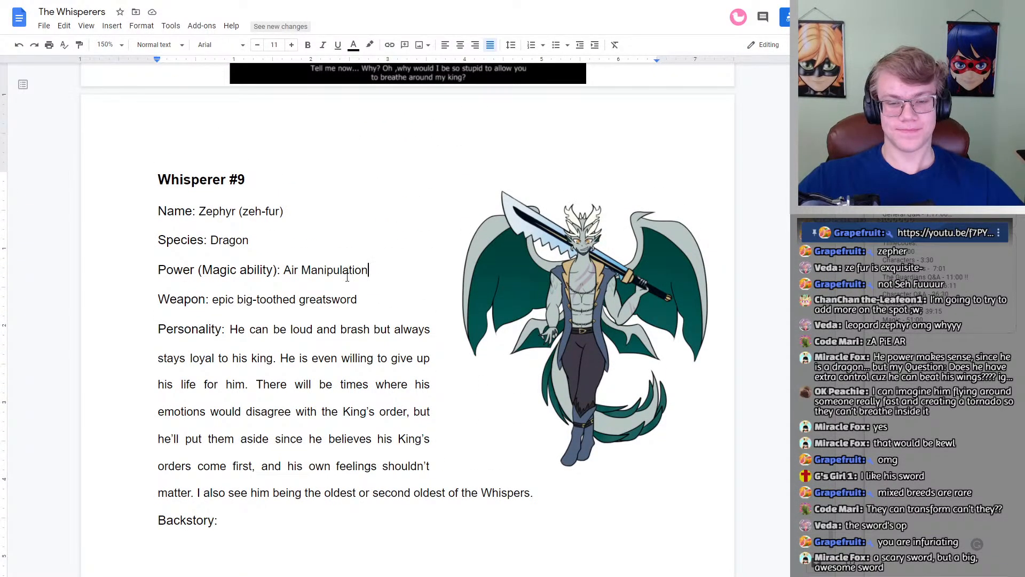
{"action": "scroll", "coordinate": [350, 275], "scroll_direction": "up", "scroll_amount": 4}
{"action": "scroll", "coordinate": [348, 278], "scroll_direction": "down", "scroll_amount": 4}
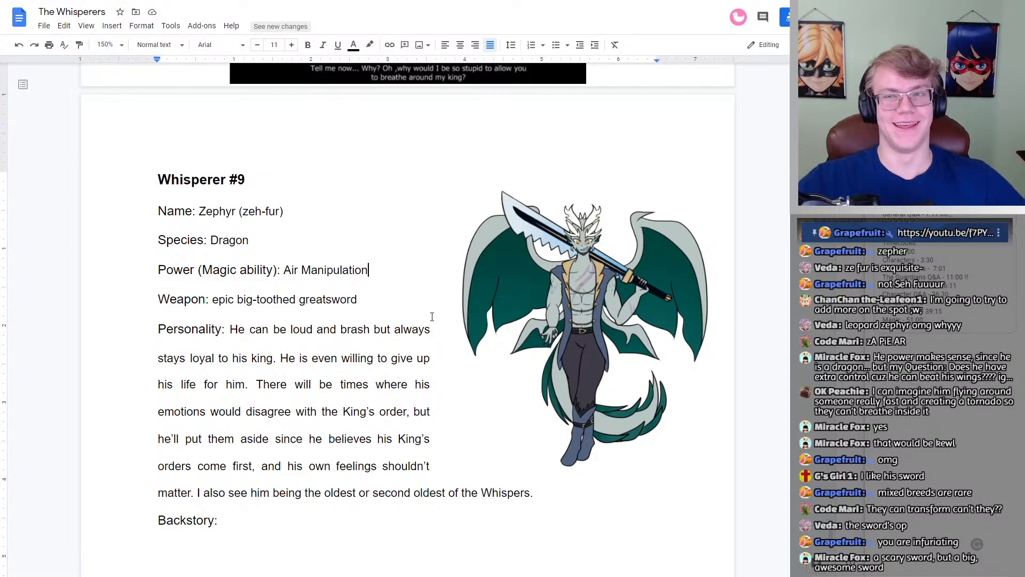
{"action": "scroll", "coordinate": [431, 315], "scroll_direction": "up", "scroll_amount": 1}
{"action": "scroll", "coordinate": [431, 315], "scroll_direction": "down", "scroll_amount": 2}
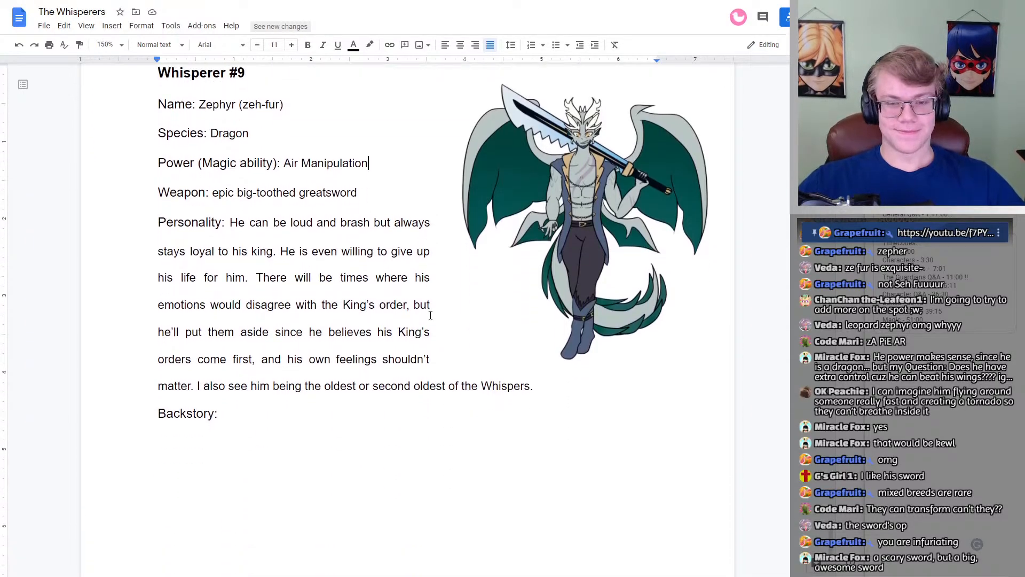
{"action": "scroll", "coordinate": [427, 315], "scroll_direction": "up", "scroll_amount": 1}
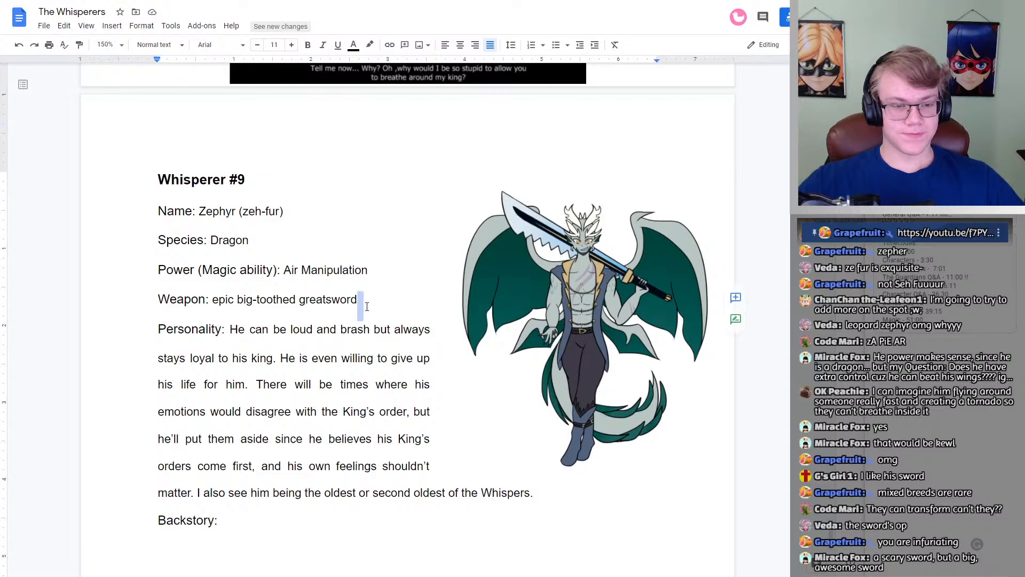
{"action": "scroll", "coordinate": [358, 328], "scroll_direction": "down", "scroll_amount": 2}
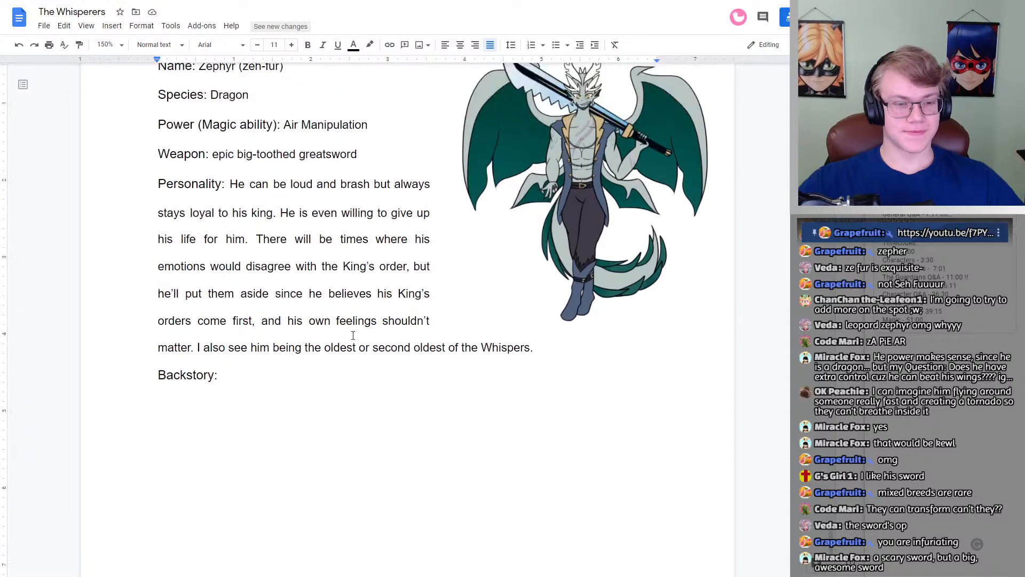
{"action": "scroll", "coordinate": [355, 332], "scroll_direction": "up", "scroll_amount": 2}
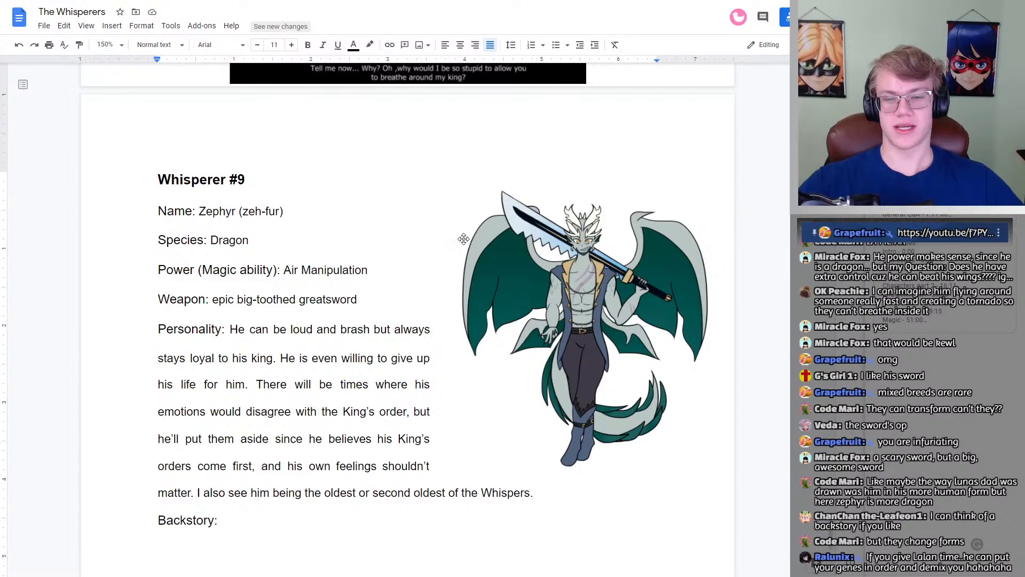
{"action": "left_click", "coordinate": [378, 298]}
{"action": "left_click", "coordinate": [362, 298]}
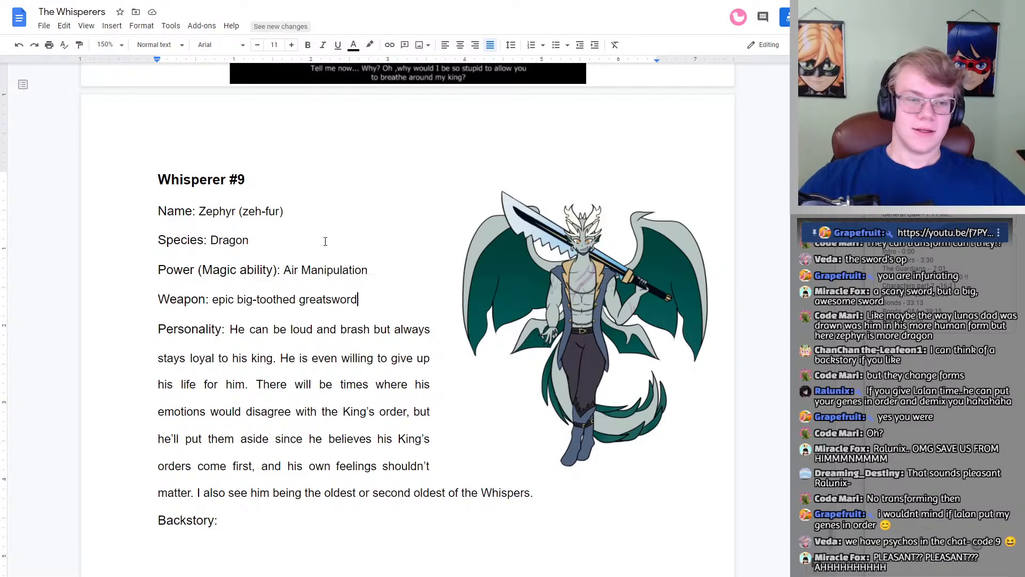
Step: Skim the earlier whisperer profiles back to the Generic Design section at the document's start, and return to Whisperer #9
{"action": "scroll", "coordinate": [325, 242], "scroll_direction": "up", "scroll_amount": 20}
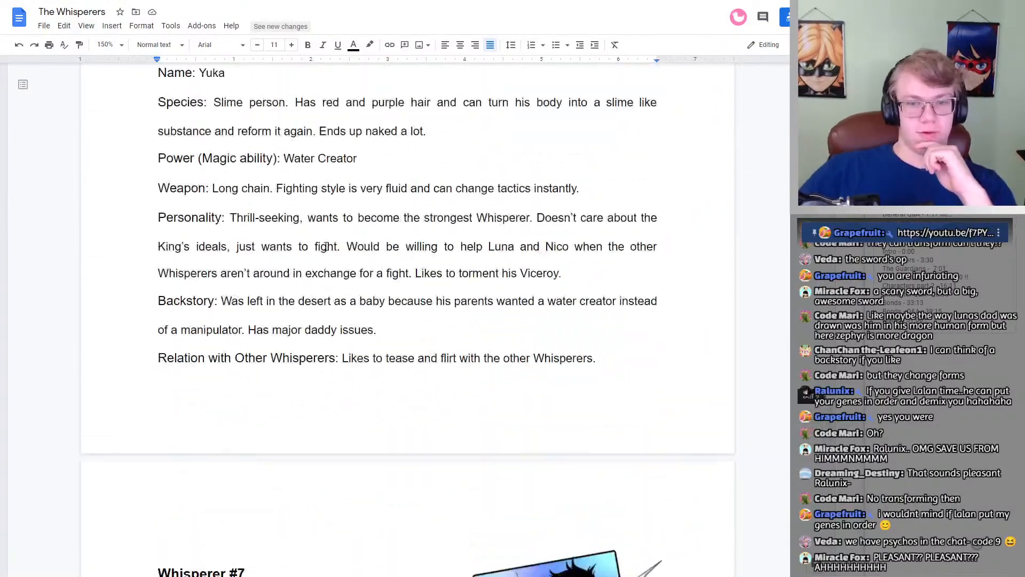
{"action": "scroll", "coordinate": [325, 247], "scroll_direction": "up", "scroll_amount": 20}
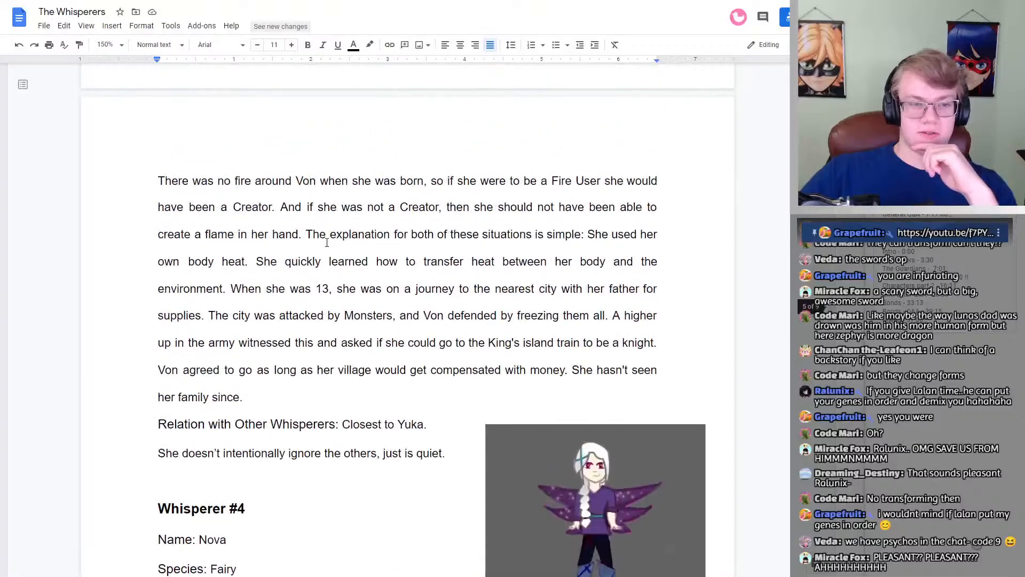
{"action": "scroll", "coordinate": [326, 243], "scroll_direction": "up", "scroll_amount": 20}
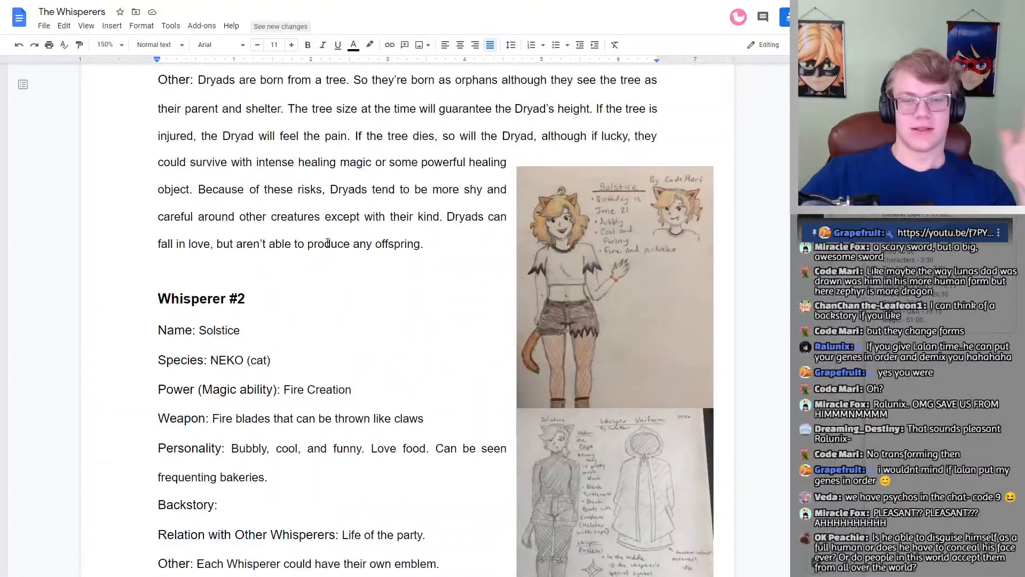
{"action": "scroll", "coordinate": [327, 243], "scroll_direction": "up", "scroll_amount": 18}
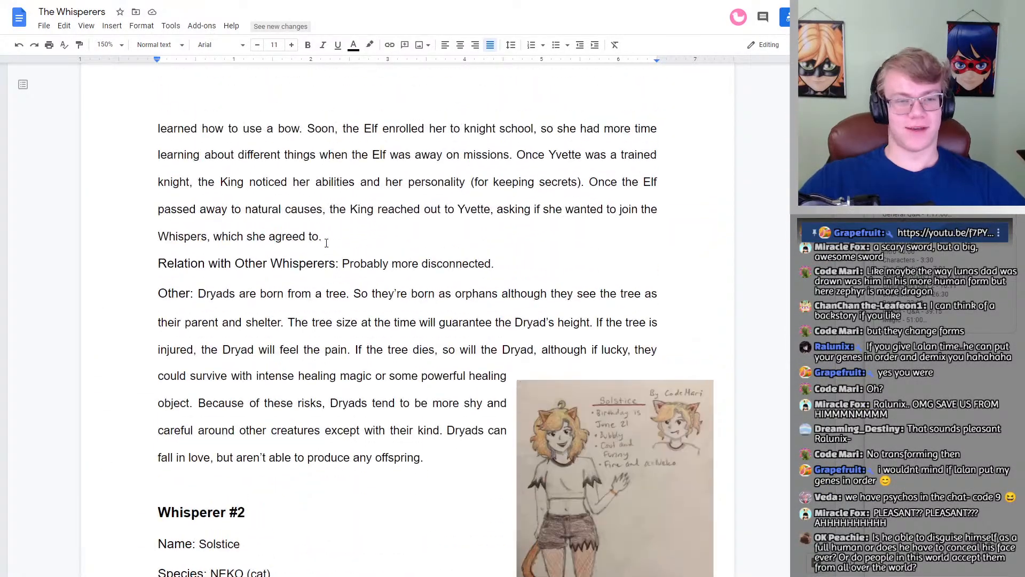
{"action": "scroll", "coordinate": [329, 236], "scroll_direction": "up", "scroll_amount": 20}
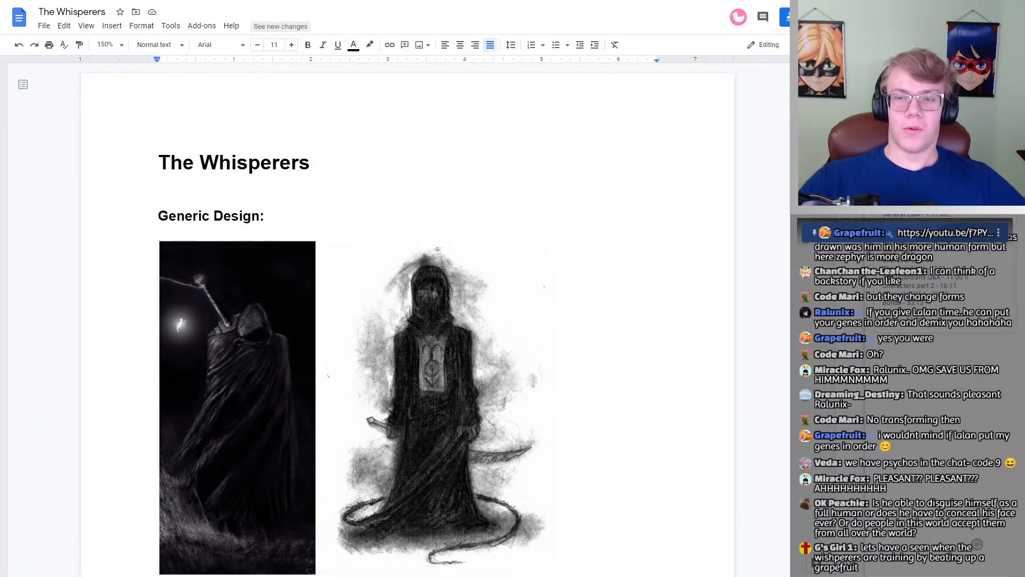
{"action": "scroll", "coordinate": [406, 320], "scroll_direction": "down", "scroll_amount": 20}
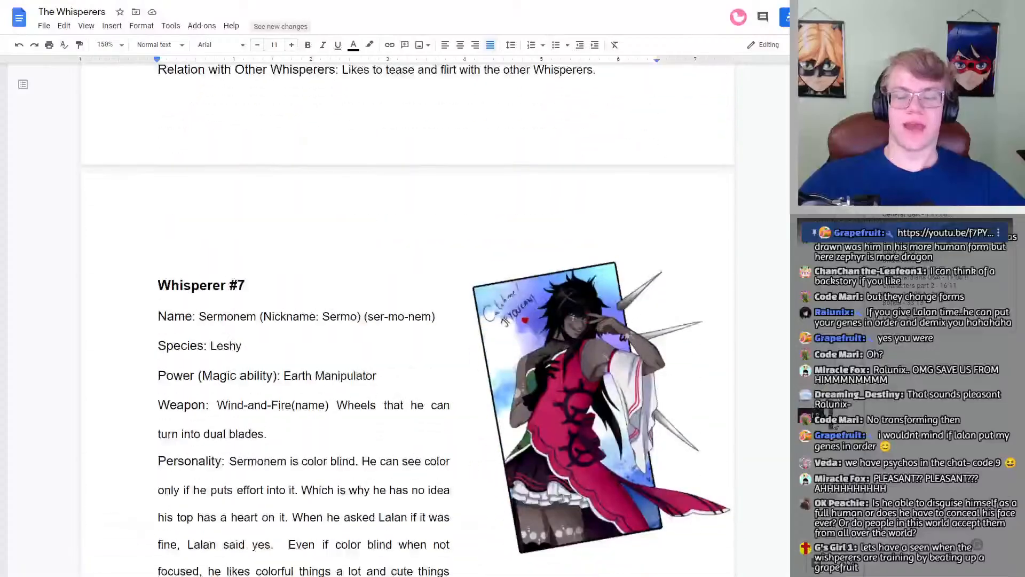
{"action": "scroll", "coordinate": [406, 320], "scroll_direction": "down", "scroll_amount": 6}
{"action": "scroll", "coordinate": [406, 321], "scroll_direction": "down", "scroll_amount": 15}
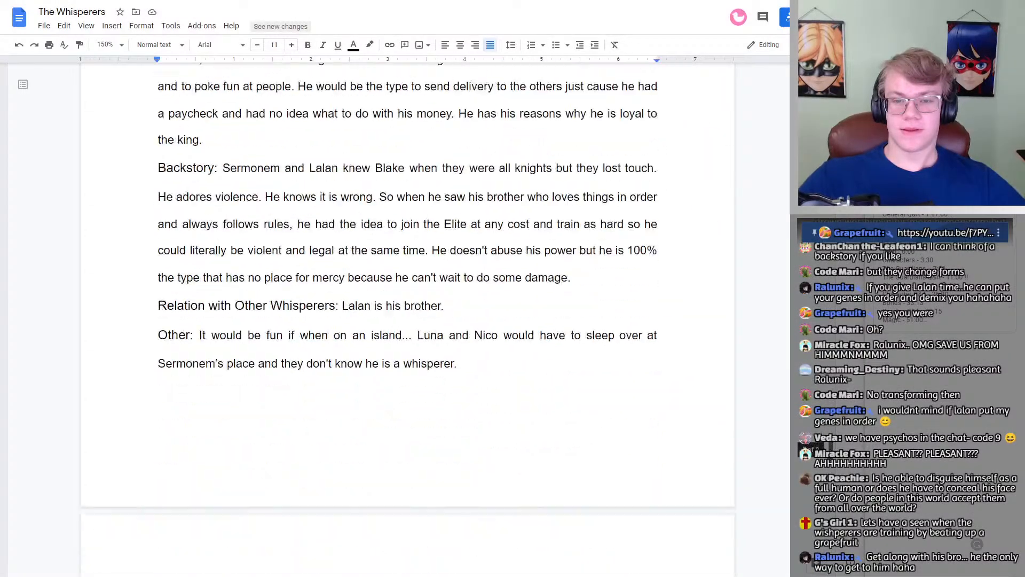
{"action": "scroll", "coordinate": [405, 321], "scroll_direction": "down", "scroll_amount": 2}
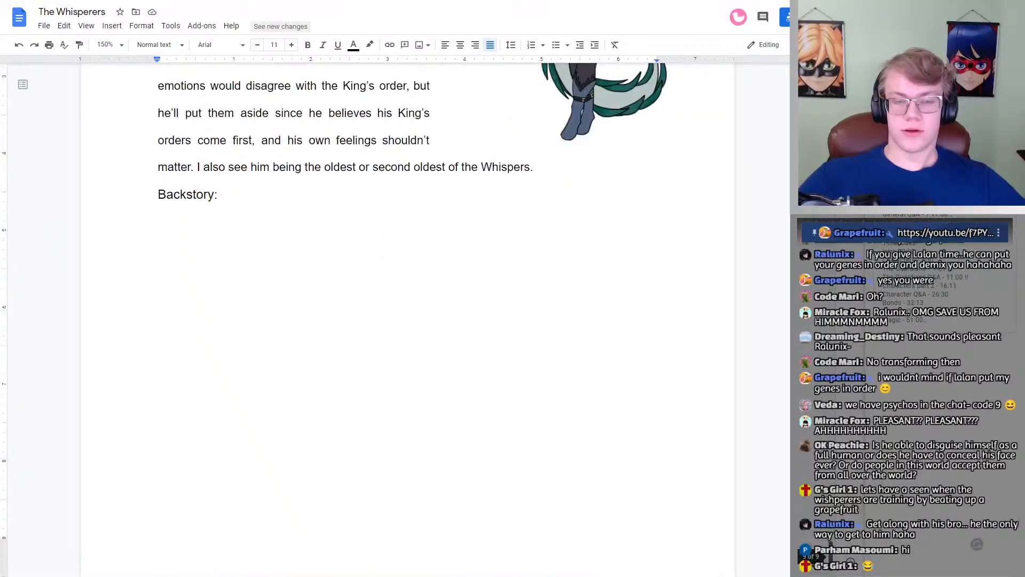
{"action": "scroll", "coordinate": [406, 321], "scroll_direction": "up", "scroll_amount": 3}
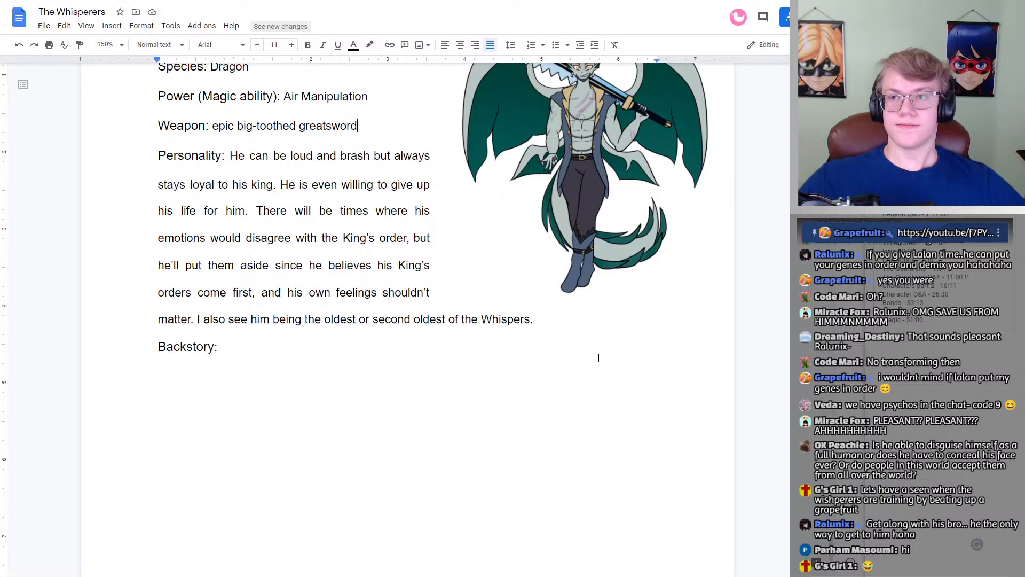
{"action": "scroll", "coordinate": [569, 355], "scroll_direction": "up", "scroll_amount": 3}
{"action": "scroll", "coordinate": [566, 355], "scroll_direction": "up", "scroll_amount": 2}
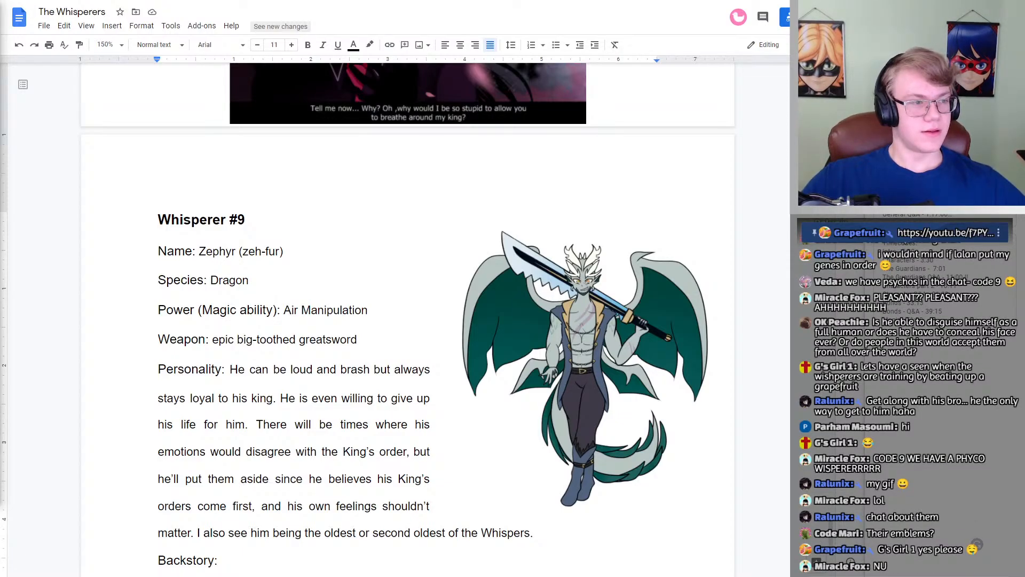
Step: Insert the animated image of the two Leshy brothers, Sermonem and Lalan, on a new page at the end of the document
{"action": "scroll", "coordinate": [368, 308], "scroll_direction": "down", "scroll_amount": 6}
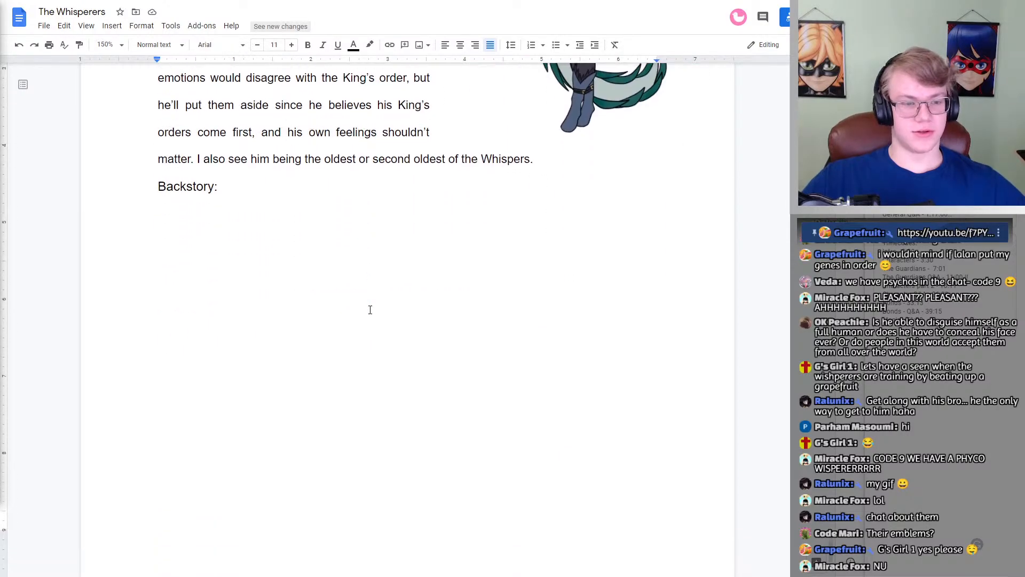
{"action": "scroll", "coordinate": [367, 308], "scroll_direction": "up", "scroll_amount": 11}
{"action": "scroll", "coordinate": [367, 308], "scroll_direction": "up", "scroll_amount": 20}
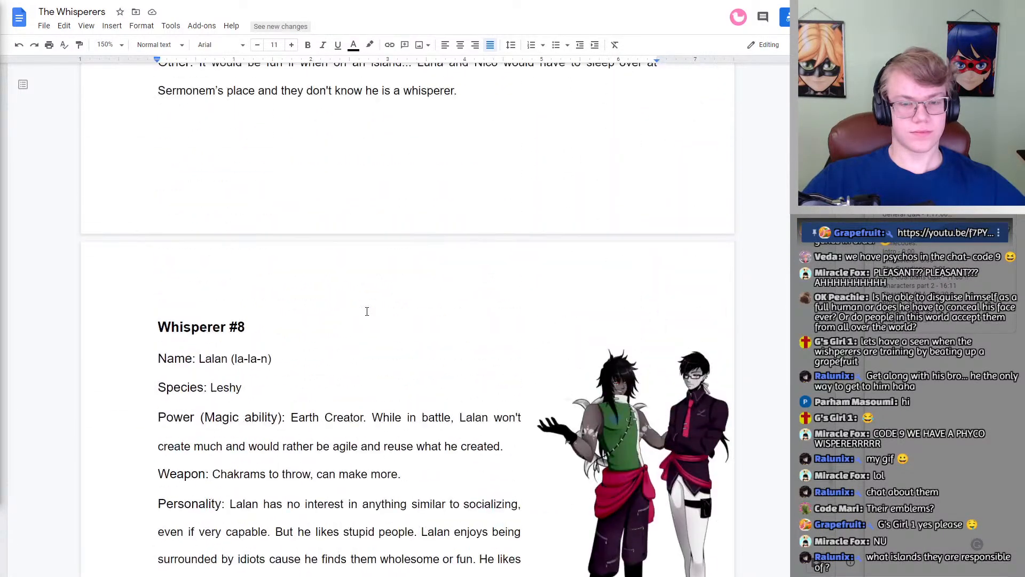
{"action": "scroll", "coordinate": [367, 311], "scroll_direction": "down", "scroll_amount": 20}
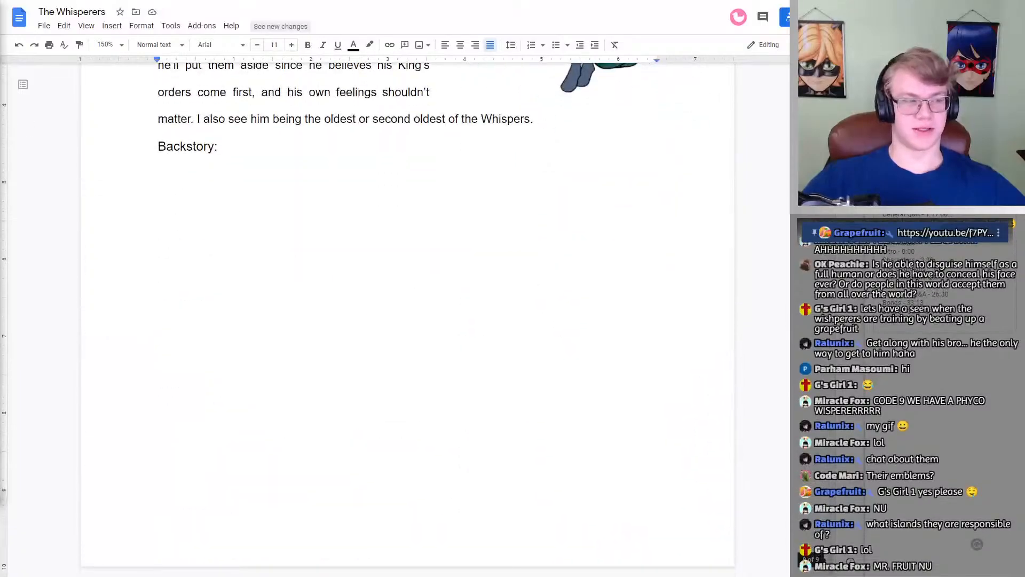
{"action": "left_click_drag", "start_coordinate": [374, 216], "coordinate": [255, 273]}
{"action": "left_click", "coordinate": [311, 327]}
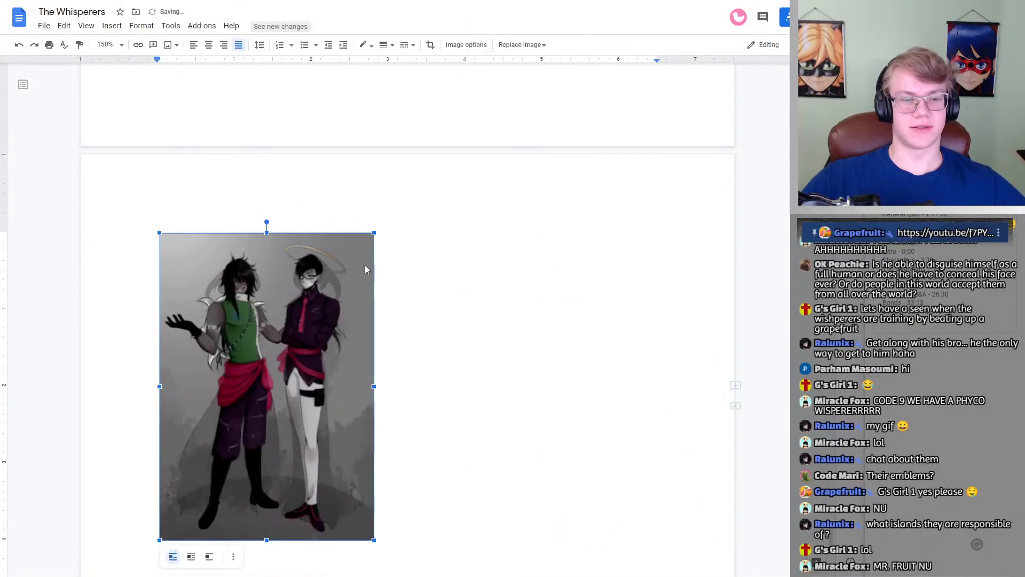
{"action": "scroll", "coordinate": [271, 273], "scroll_direction": "up", "scroll_amount": 6}
{"action": "scroll", "coordinate": [271, 273], "scroll_direction": "down", "scroll_amount": 9}
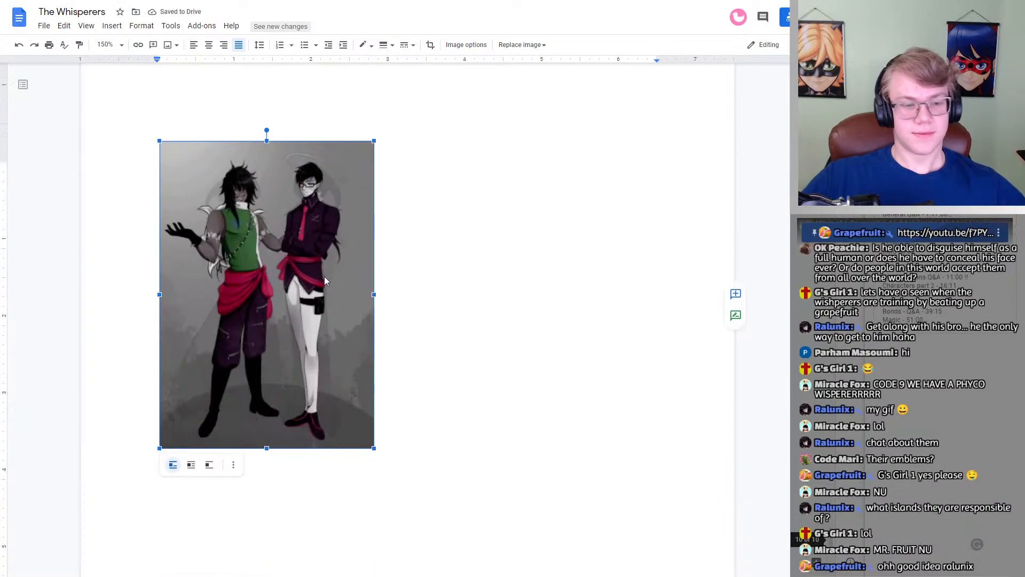
{"action": "left_click", "coordinate": [453, 327]}
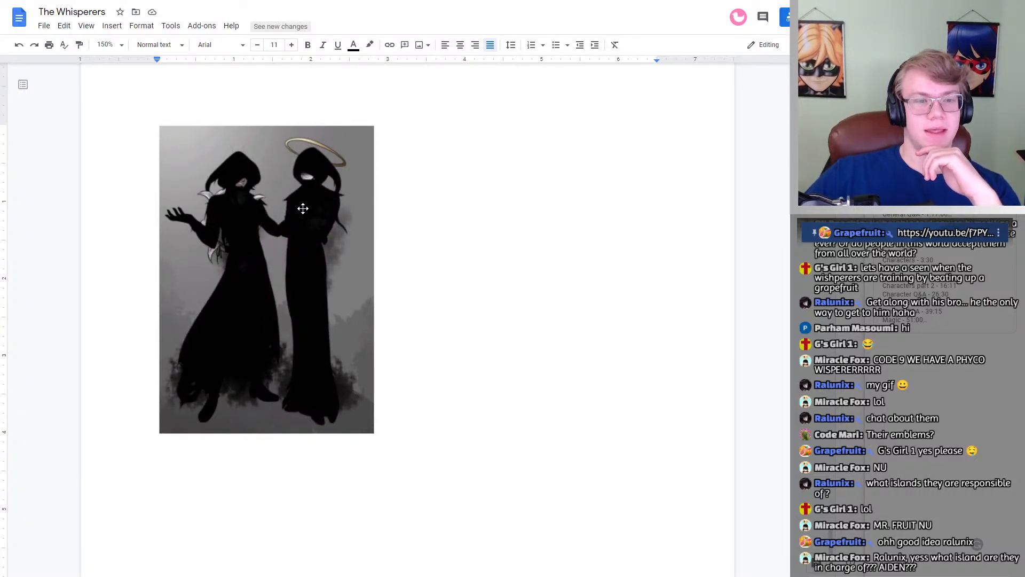
Step: Look back from the inserted image to the Whisperer #8 and Whisperer #7 profiles
{"action": "scroll", "coordinate": [321, 244], "scroll_direction": "up", "scroll_amount": 5}
{"action": "scroll", "coordinate": [366, 301], "scroll_direction": "up", "scroll_amount": 20}
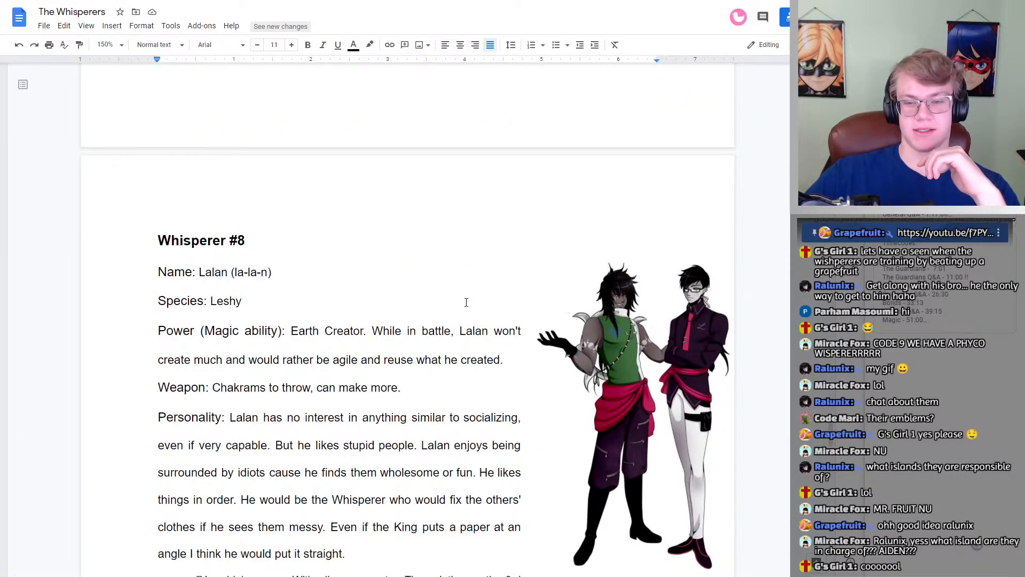
{"action": "scroll", "coordinate": [466, 302], "scroll_direction": "up", "scroll_amount": 14}
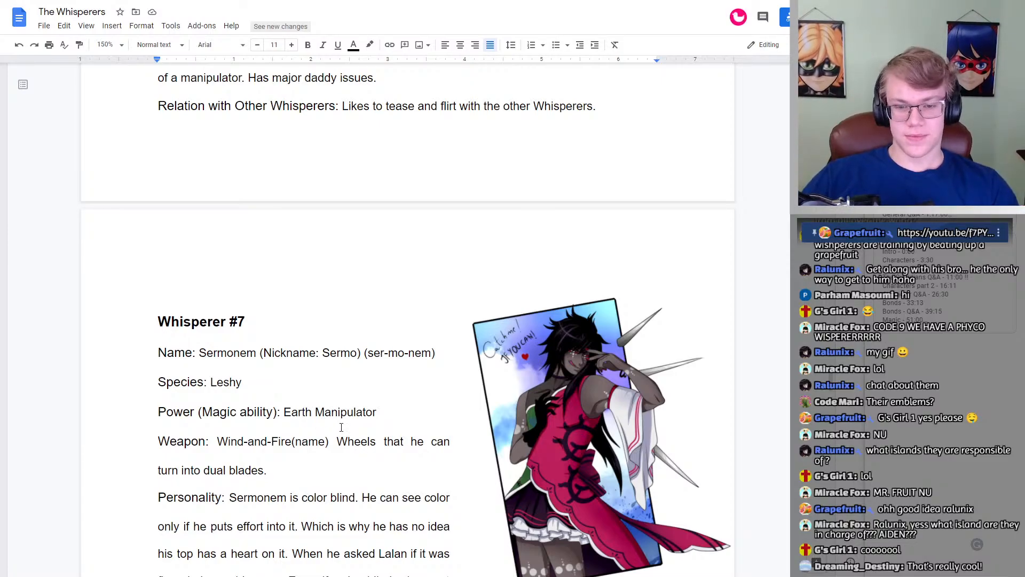
Step: Look through the Whisperer #7 and Whisperer #8 profiles to the island list at the document's end, and return to Whisperer #7
{"action": "scroll", "coordinate": [418, 323], "scroll_direction": "down", "scroll_amount": 2}
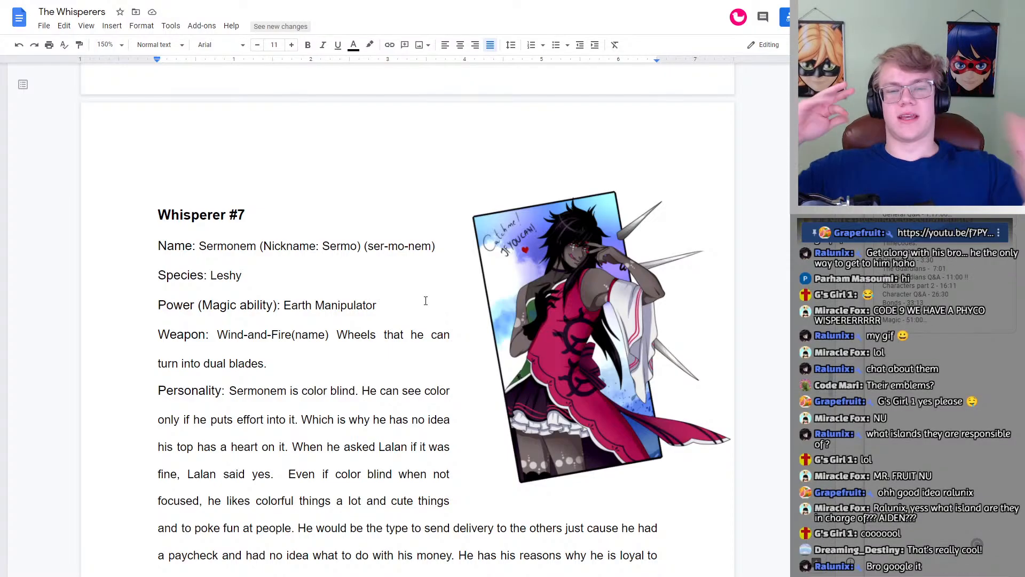
{"action": "scroll", "coordinate": [404, 293], "scroll_direction": "down", "scroll_amount": 10}
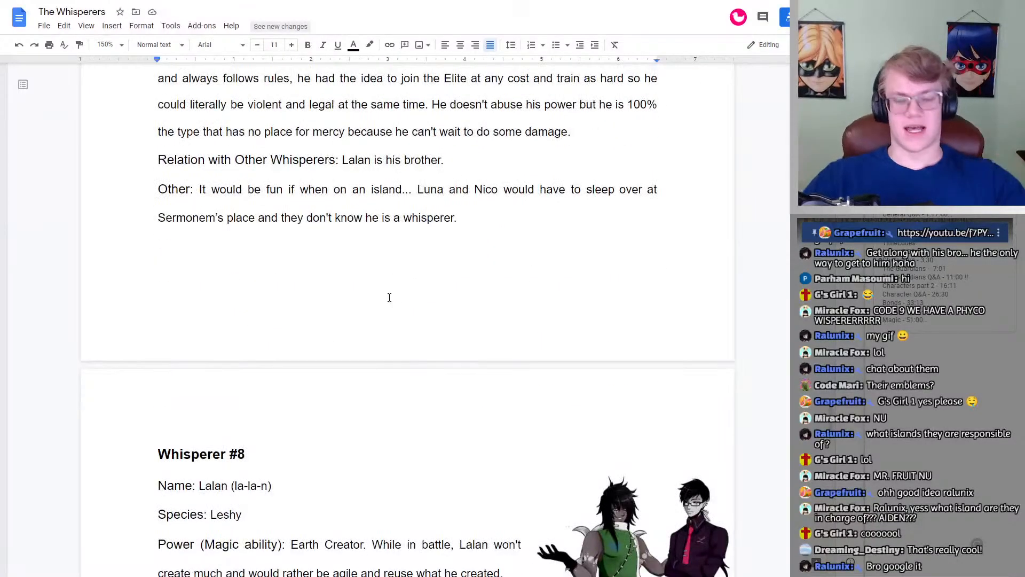
{"action": "scroll", "coordinate": [369, 279], "scroll_direction": "down", "scroll_amount": 20}
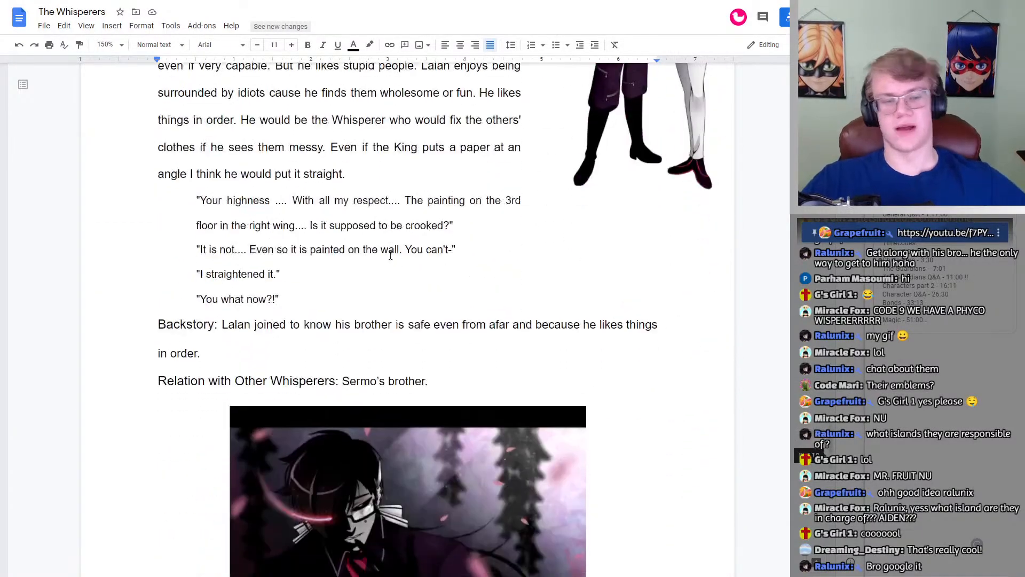
{"action": "scroll", "coordinate": [398, 255], "scroll_direction": "down", "scroll_amount": 5}
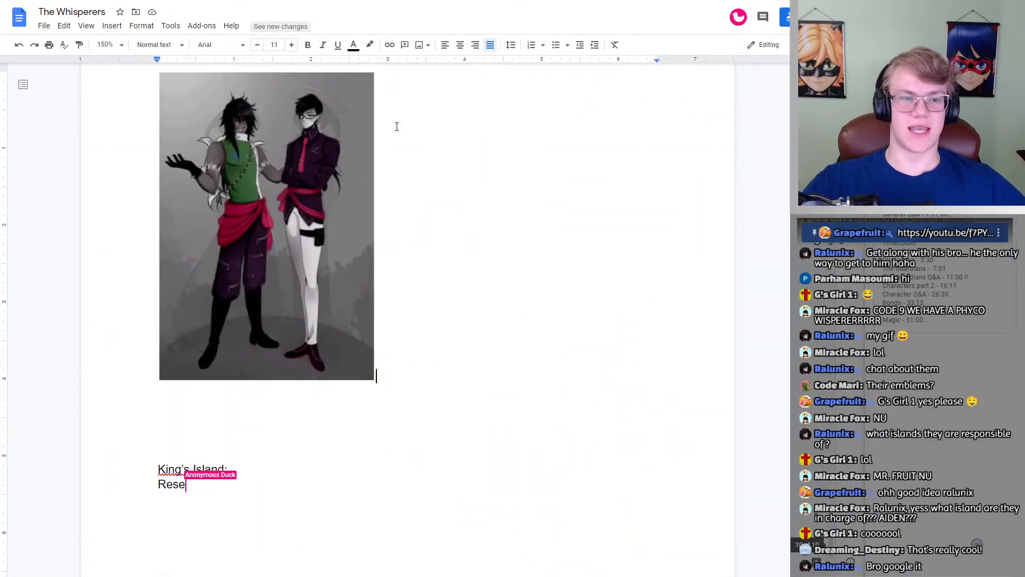
{"action": "scroll", "coordinate": [389, 142], "scroll_direction": "up", "scroll_amount": 2}
{"action": "scroll", "coordinate": [393, 169], "scroll_direction": "up", "scroll_amount": 1}
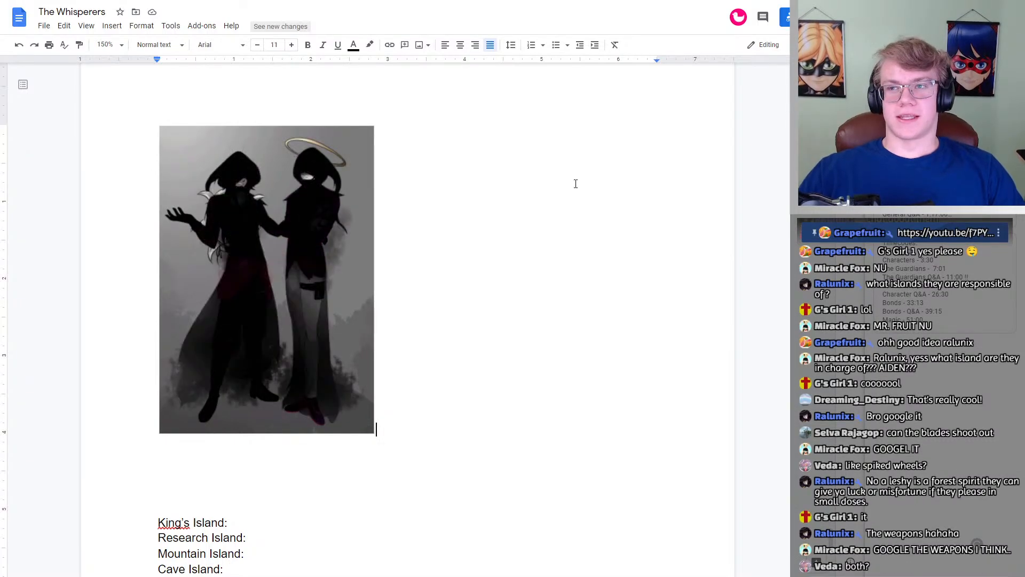
{"action": "scroll", "coordinate": [566, 176], "scroll_direction": "up", "scroll_amount": 20}
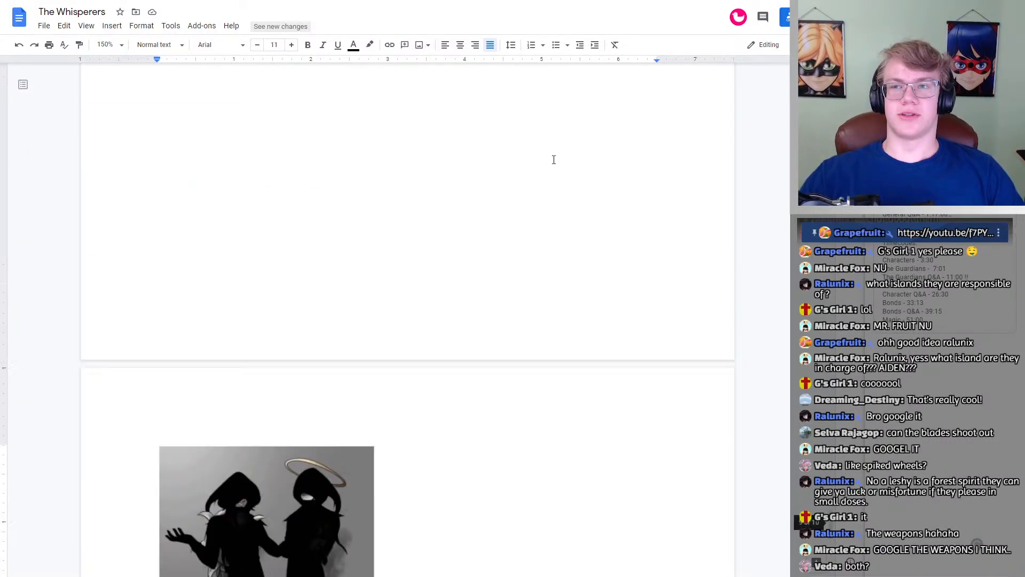
{"action": "scroll", "coordinate": [545, 158], "scroll_direction": "up", "scroll_amount": 15}
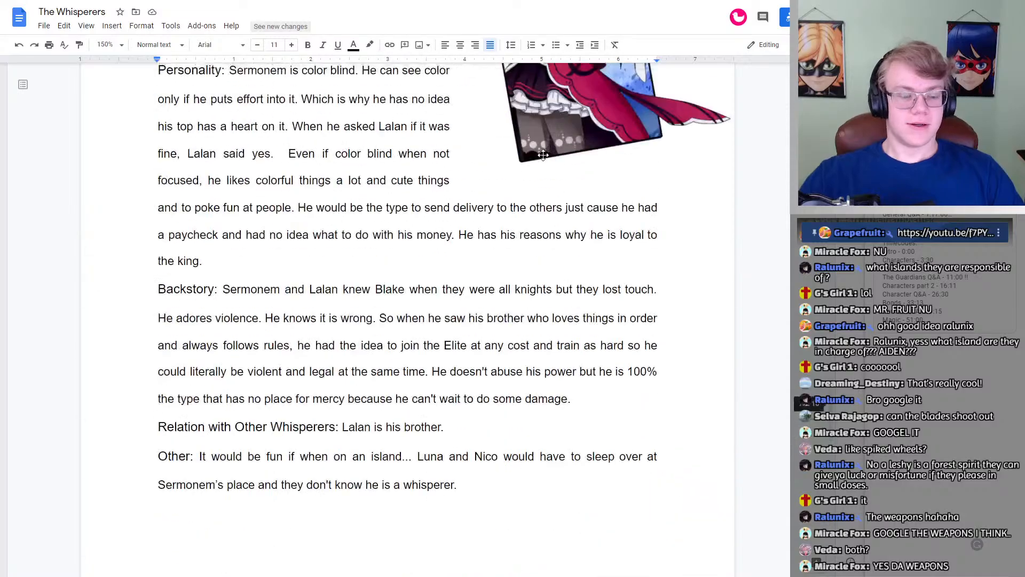
{"action": "scroll", "coordinate": [543, 155], "scroll_direction": "up", "scroll_amount": 6}
{"action": "scroll", "coordinate": [344, 203], "scroll_direction": "down", "scroll_amount": 1}
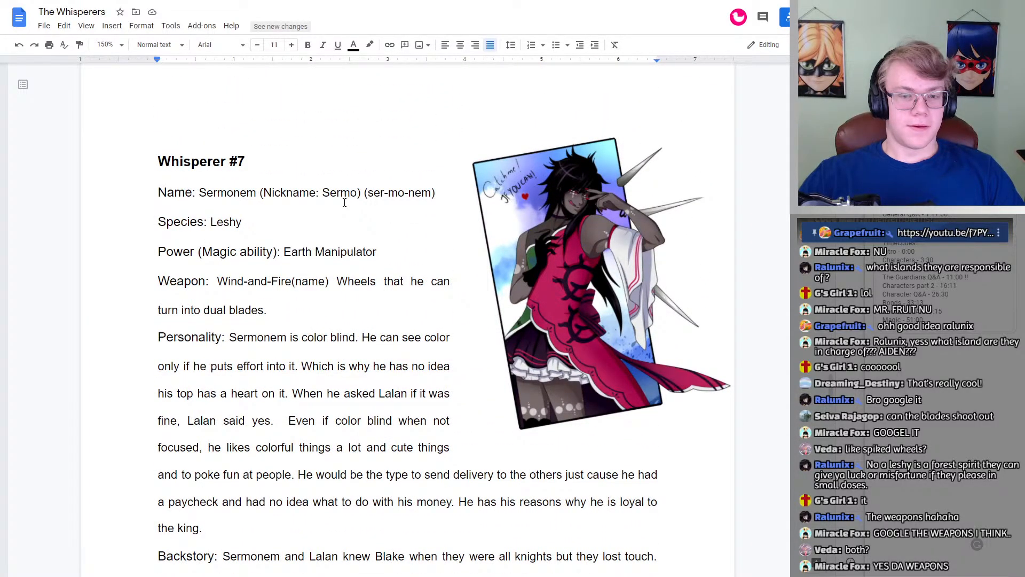
Step: Remove "(name)" after "Wind-and-Fire" in the Weapon entry of Whisperer #7
{"action": "left_click_drag", "start_coordinate": [224, 285], "coordinate": [318, 283]}
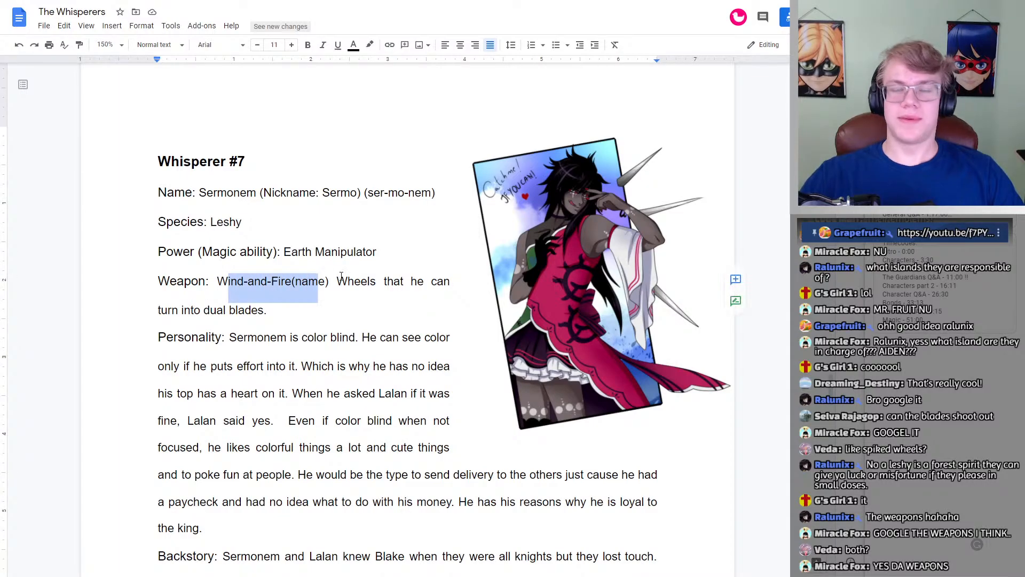
{"action": "left_click", "coordinate": [346, 282]}
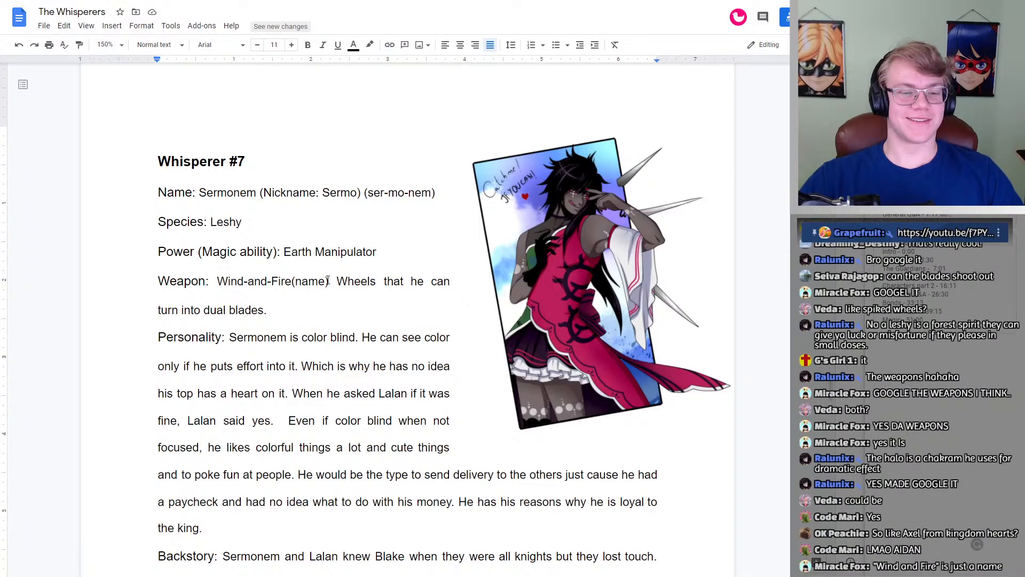
{"action": "left_click_drag", "start_coordinate": [329, 282], "coordinate": [292, 278]}
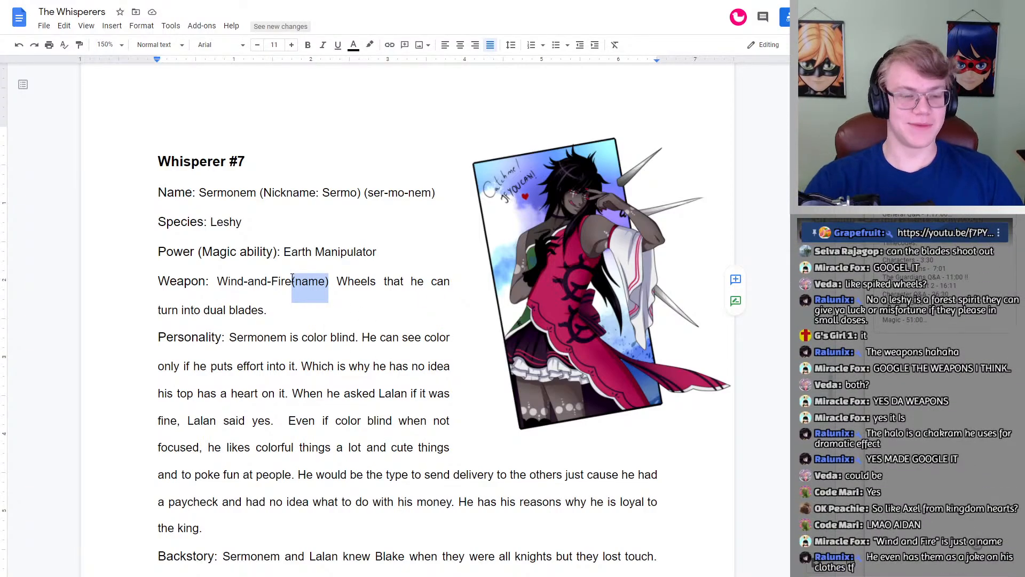
{"action": "key", "text": "BackSpace"}
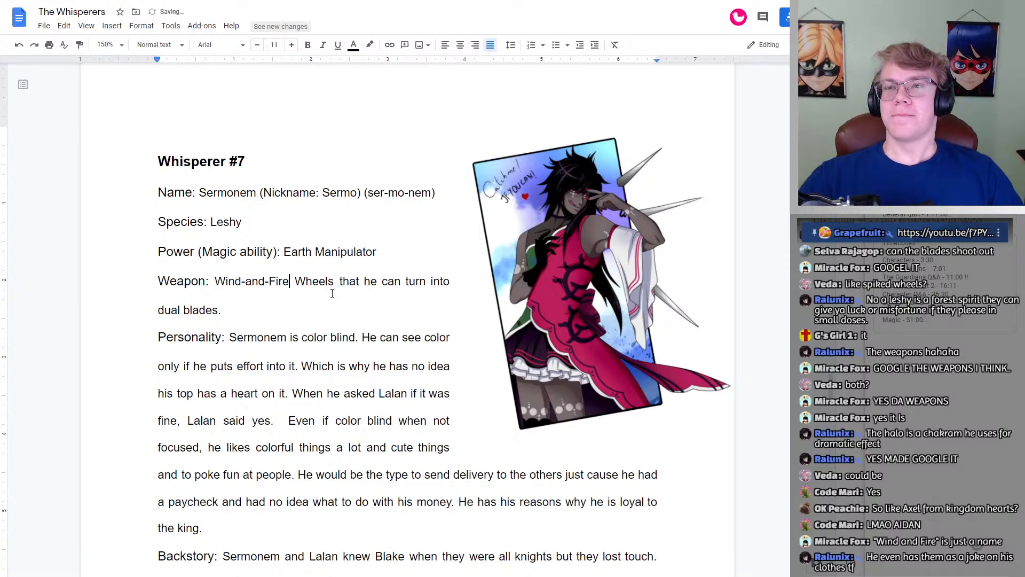
Step: Insert the copied photo of the Wind-and-Fire wheels below the animated image of the Leshy brothers, above the island list
{"action": "scroll", "coordinate": [377, 266], "scroll_direction": "down", "scroll_amount": 20}
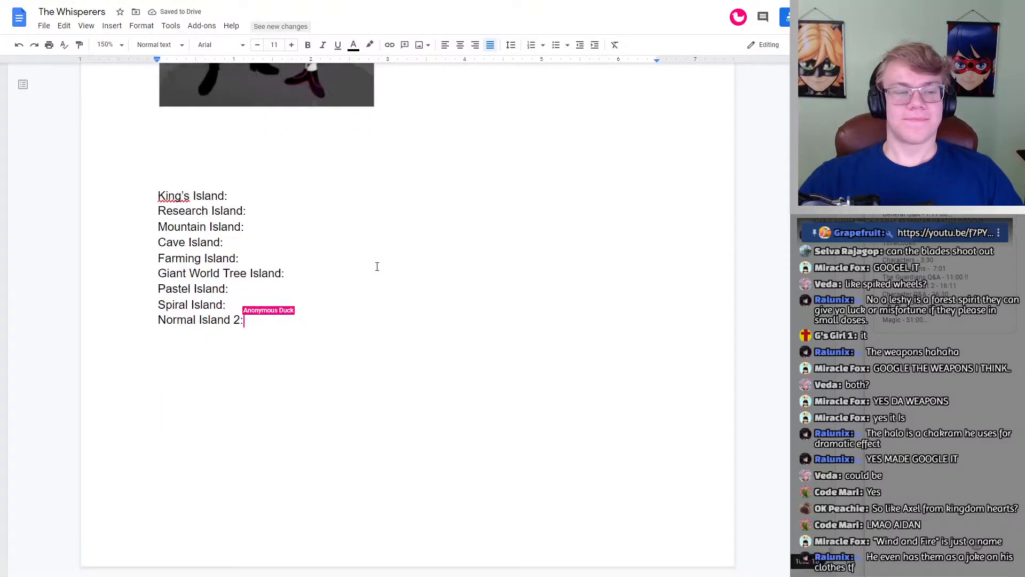
{"action": "scroll", "coordinate": [377, 266], "scroll_direction": "up", "scroll_amount": 7}
{"action": "scroll", "coordinate": [377, 266], "scroll_direction": "down", "scroll_amount": 1}
{"action": "left_click", "coordinate": [449, 275]}
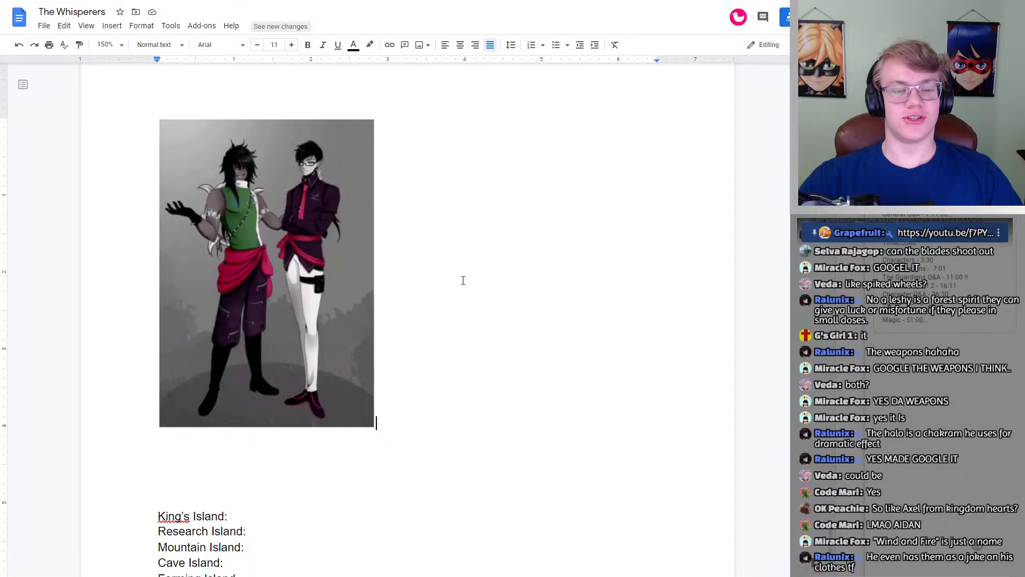
{"action": "key", "text": "ctrl+v"}
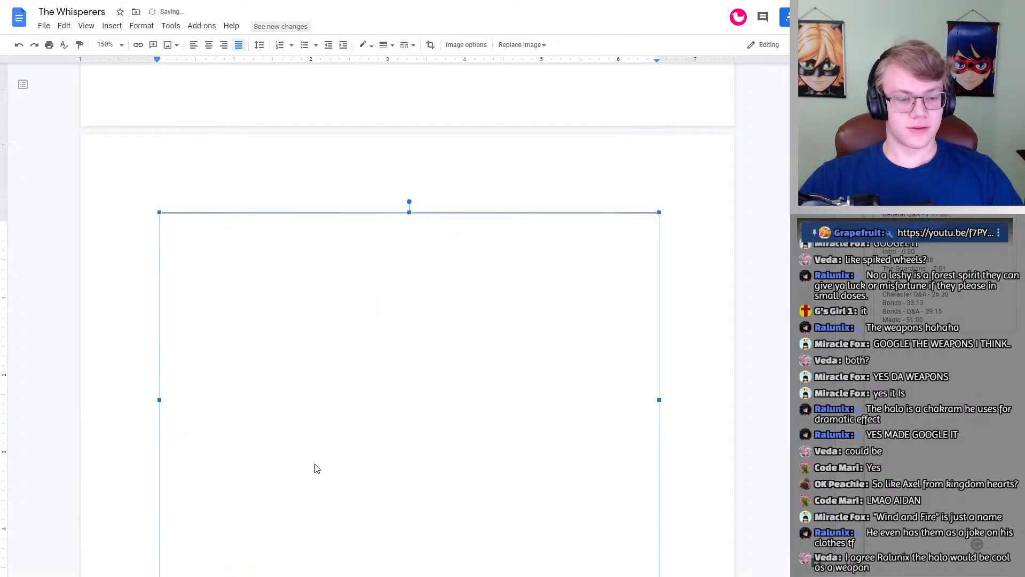
{"action": "scroll", "coordinate": [406, 400], "scroll_direction": "down", "scroll_amount": 2}
{"action": "scroll", "coordinate": [406, 400], "scroll_direction": "up", "scroll_amount": 2}
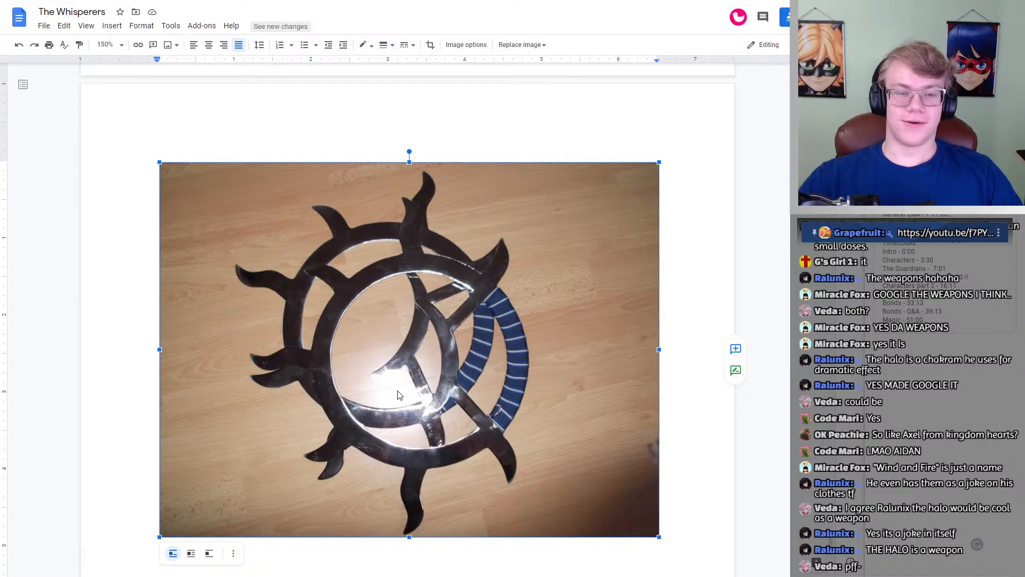
{"action": "scroll", "coordinate": [397, 395], "scroll_direction": "up", "scroll_amount": 3}
{"action": "scroll", "coordinate": [397, 396], "scroll_direction": "down", "scroll_amount": 5}
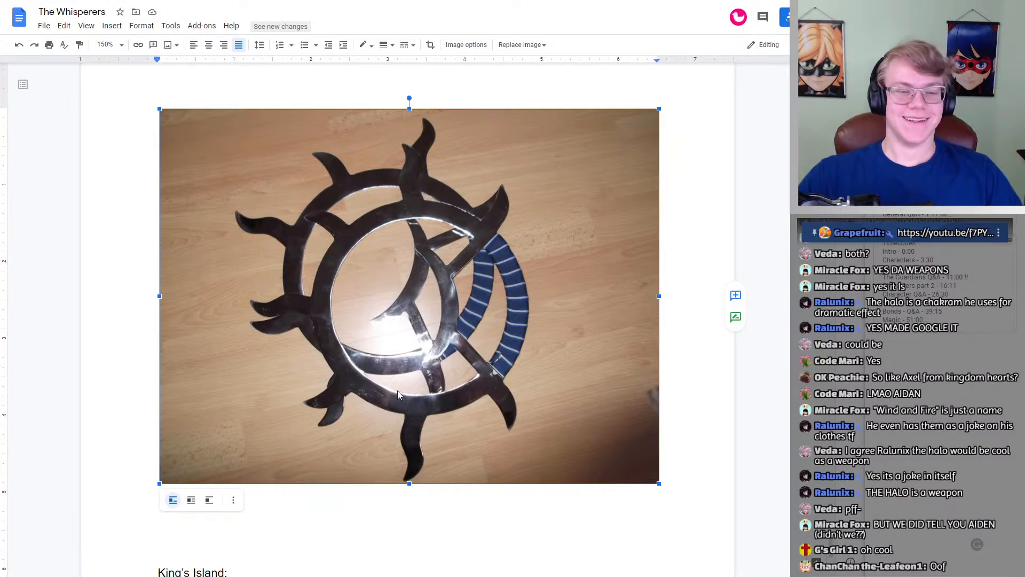
Step: Scale the Wind-and-Fire wheels photo down to about 5 inches wide so it fits on the page below the brothers' image
{"action": "scroll", "coordinate": [397, 390], "scroll_direction": "up", "scroll_amount": 10}
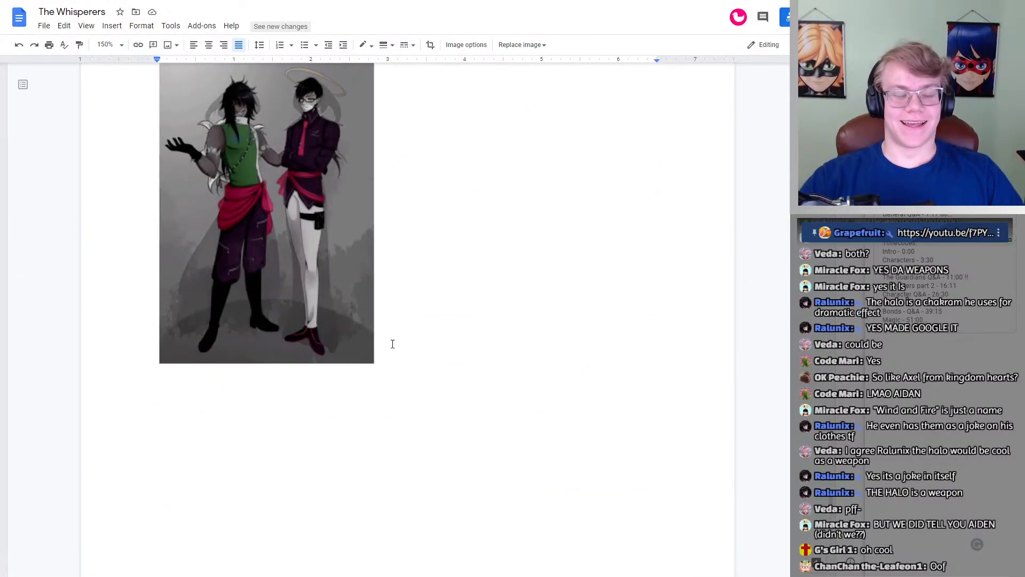
{"action": "scroll", "coordinate": [394, 345], "scroll_direction": "down", "scroll_amount": 5}
{"action": "scroll", "coordinate": [395, 348], "scroll_direction": "down", "scroll_amount": 3}
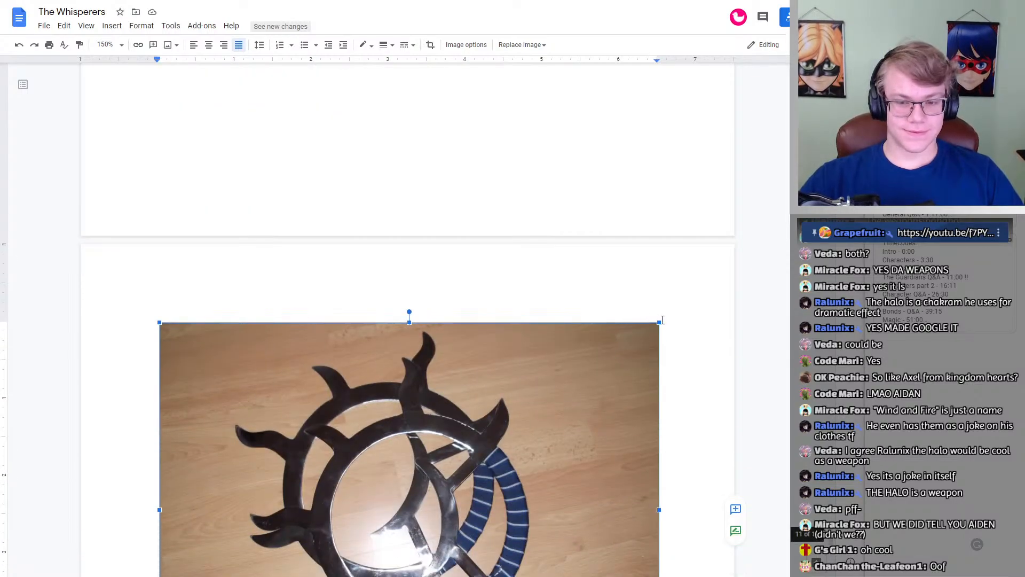
{"action": "left_click_drag", "start_coordinate": [659, 322], "coordinate": [497, 410]}
{"action": "scroll", "coordinate": [497, 411], "scroll_direction": "up", "scroll_amount": 15}
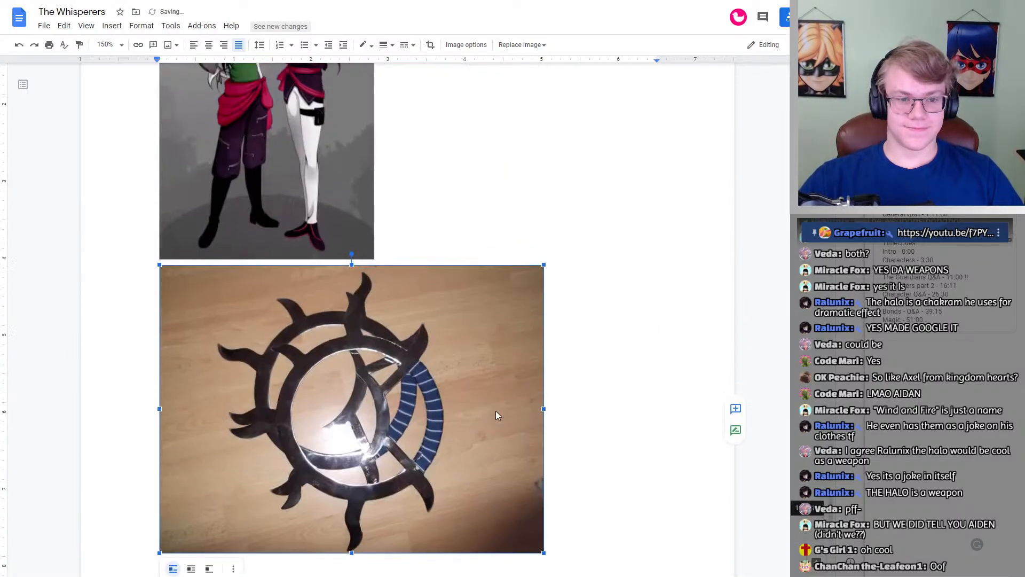
{"action": "left_click", "coordinate": [274, 361]}
{"action": "scroll", "coordinate": [274, 361], "scroll_direction": "down", "scroll_amount": 3}
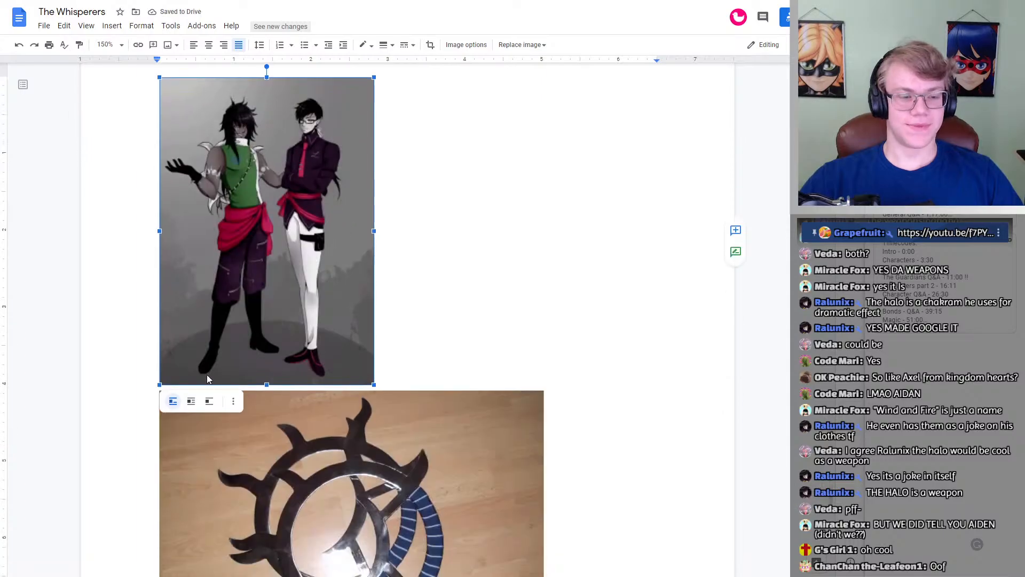
{"action": "scroll", "coordinate": [438, 317], "scroll_direction": "down", "scroll_amount": 3}
{"action": "left_click", "coordinate": [454, 338]}
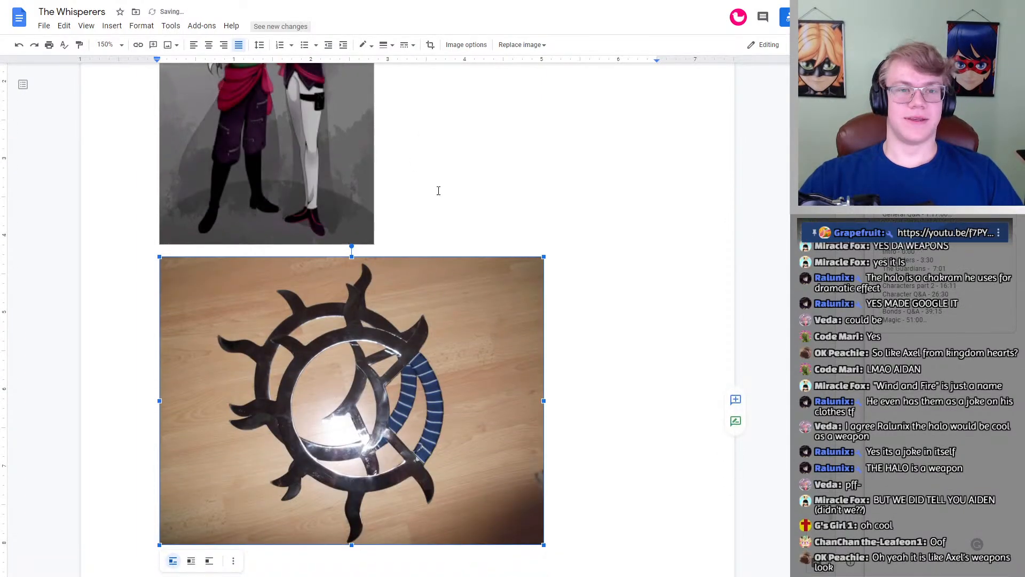
Step: Check the weapon details in the Whisperer #8 profile and return to the Wind-and-Fire wheels photo
{"action": "scroll", "coordinate": [464, 217], "scroll_direction": "up", "scroll_amount": 20}
{"action": "scroll", "coordinate": [467, 218], "scroll_direction": "up", "scroll_amount": 16}
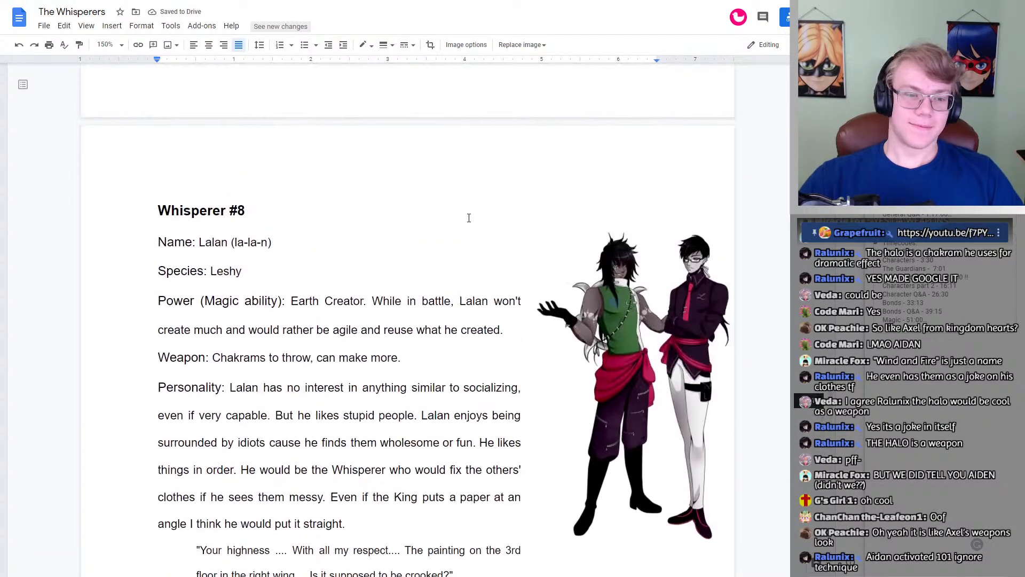
{"action": "scroll", "coordinate": [434, 219], "scroll_direction": "down", "scroll_amount": 1}
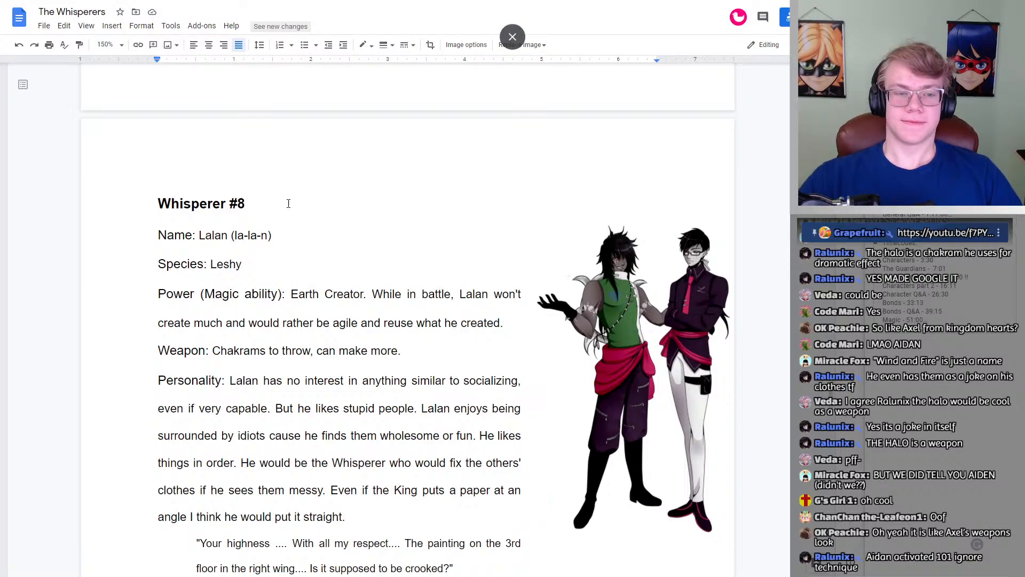
{"action": "scroll", "coordinate": [296, 193], "scroll_direction": "down", "scroll_amount": 20}
{"action": "scroll", "coordinate": [296, 193], "scroll_direction": "up", "scroll_amount": 2}
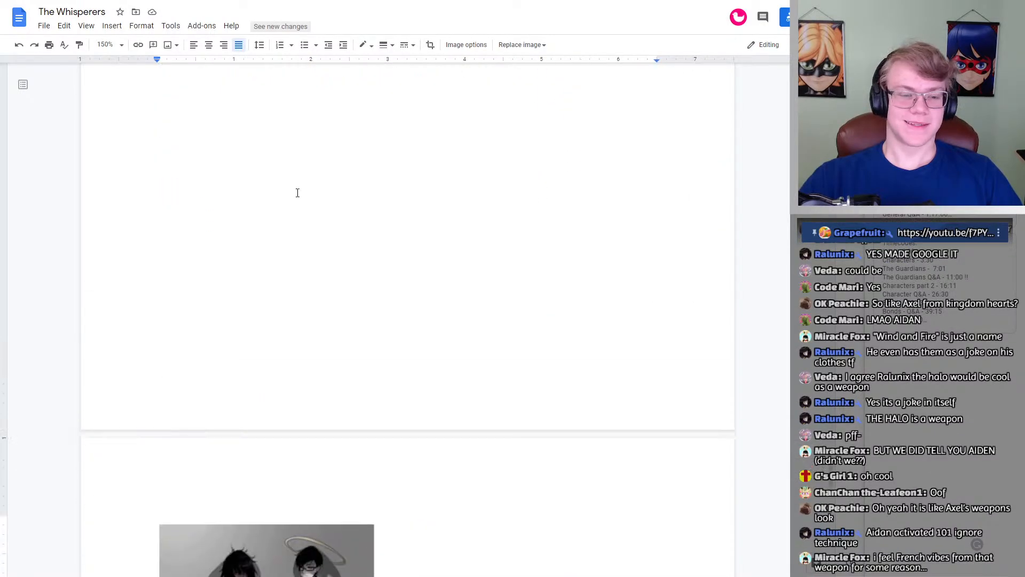
{"action": "scroll", "coordinate": [297, 193], "scroll_direction": "down", "scroll_amount": 10}
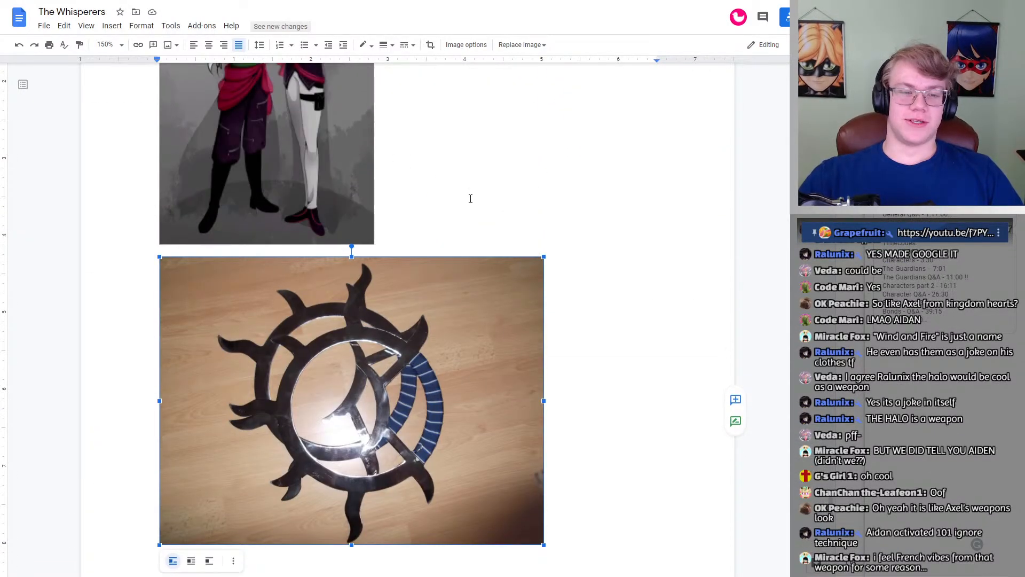
Step: Insert the image of a round chakram with a black grip between the brothers' image and the Wind-and-Fire wheels photo
{"action": "key", "text": "Up"}
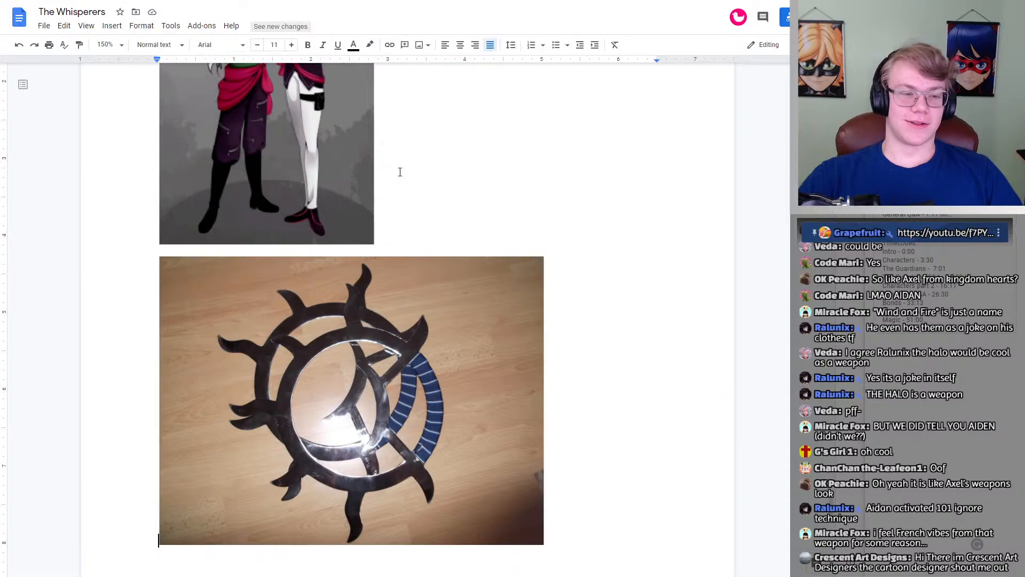
{"action": "key", "text": "Up"}
{"action": "key", "text": "Up"}
{"action": "key", "text": "Down"}
{"action": "key", "text": "Down"}
{"action": "key", "text": "Up"}
{"action": "key", "text": "Up"}
{"action": "key", "text": "Down"}
{"action": "key", "text": "Down"}
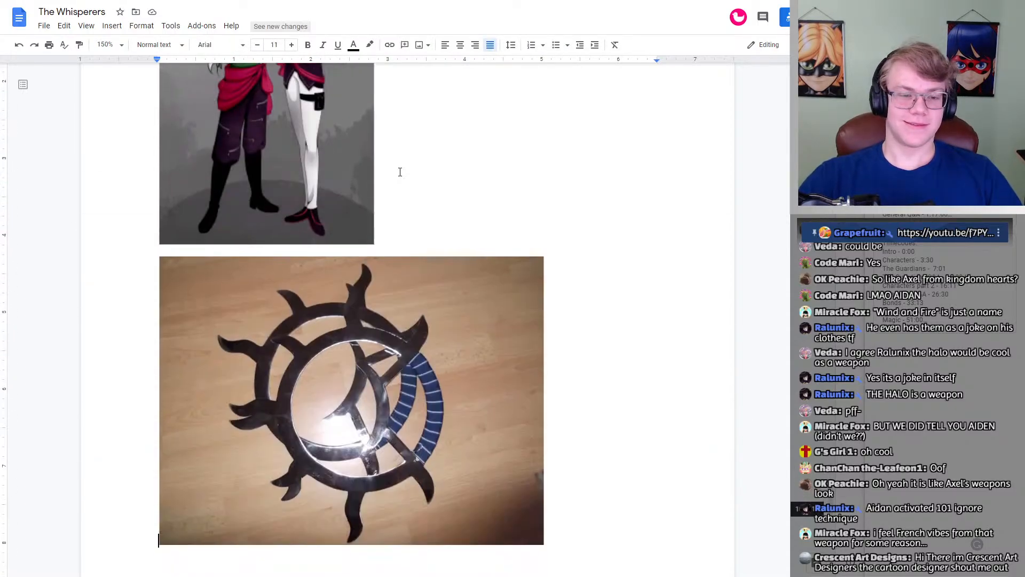
{"action": "key", "text": "Up"}
{"action": "key", "text": "Up"}
{"action": "key", "text": "Down"}
{"action": "key", "text": "Down"}
{"action": "key", "text": "ctrl+f"}
{"action": "scroll", "coordinate": [451, 172], "scroll_direction": "up", "scroll_amount": 5}
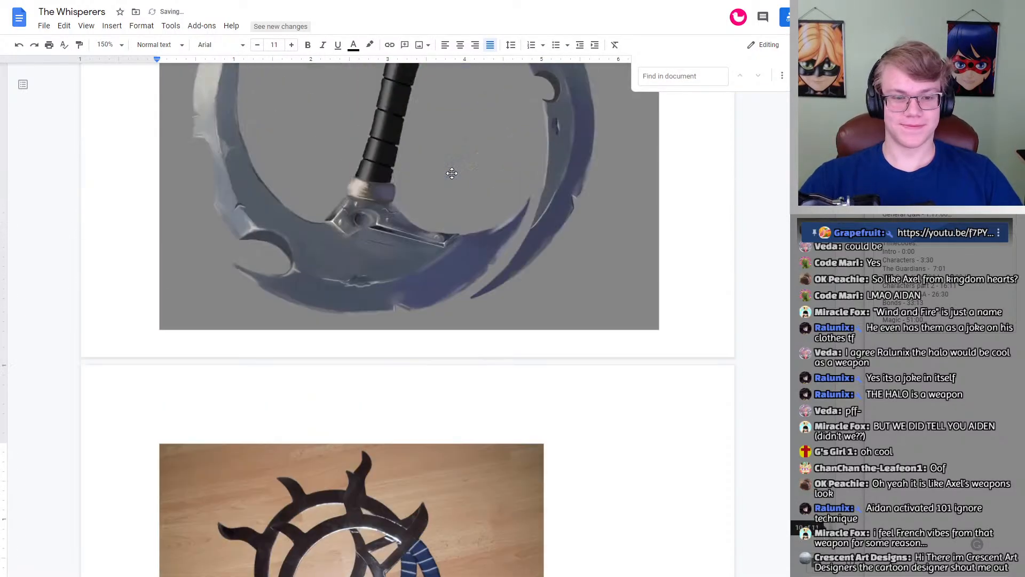
Step: Set the chakram image to break text and scale it down to about 3.7 inches wide
{"action": "left_click", "coordinate": [508, 210]}
{"action": "scroll", "coordinate": [508, 210], "scroll_direction": "up", "scroll_amount": 4}
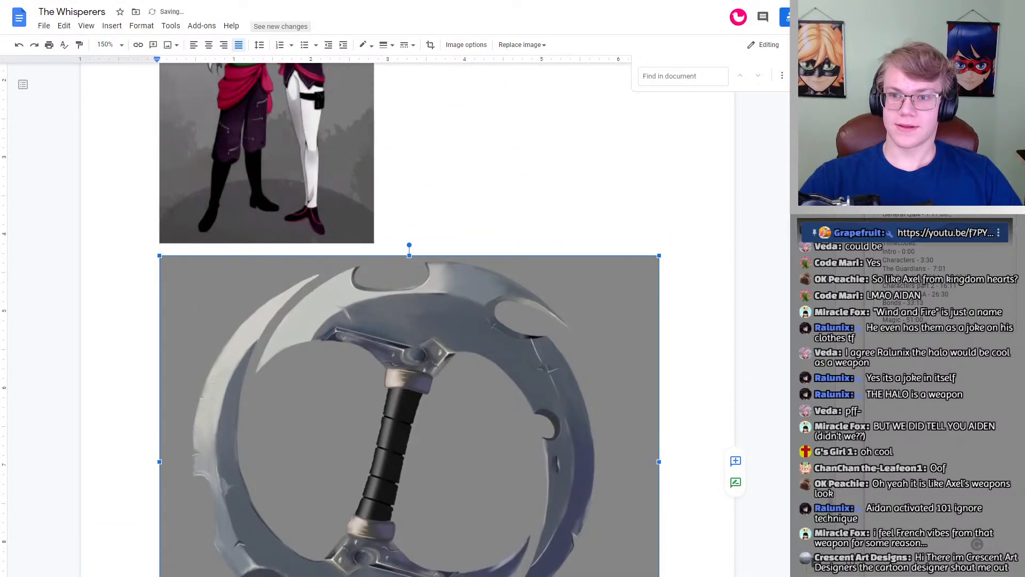
{"action": "left_click", "coordinate": [800, 76]}
{"action": "left_click_drag", "start_coordinate": [659, 256], "coordinate": [610, 287]}
{"action": "scroll", "coordinate": [325, 363], "scroll_direction": "down", "scroll_amount": 5}
{"action": "scroll", "coordinate": [302, 347], "scroll_direction": "up", "scroll_amount": 4}
{"action": "left_click_drag", "start_coordinate": [735, 426], "coordinate": [613, 328]}
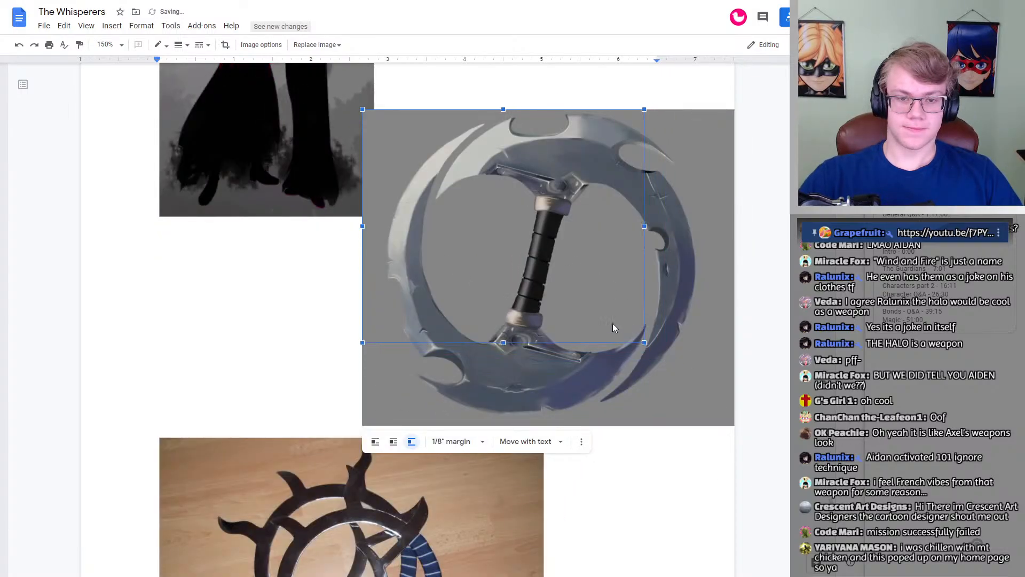
Step: Position the chakram image just right of the brothers' image, above the Wind-and-Fire wheels photo, and deselect it
{"action": "left_click_drag", "start_coordinate": [584, 269], "coordinate": [630, 152]}
{"action": "scroll", "coordinate": [614, 275], "scroll_direction": "up", "scroll_amount": 5}
{"action": "left_click_drag", "start_coordinate": [558, 381], "coordinate": [557, 328]}
{"action": "scroll", "coordinate": [600, 320], "scroll_direction": "down", "scroll_amount": 3}
{"action": "mouse_move", "coordinate": [550, 219]}
{"action": "left_mouse_down"}
{"action": "mouse_move", "coordinate": [557, 192]}
{"action": "mouse_move", "coordinate": [556, 205]}
{"action": "left_mouse_up"}
{"action": "left_click_drag", "start_coordinate": [557, 226], "coordinate": [544, 246]}
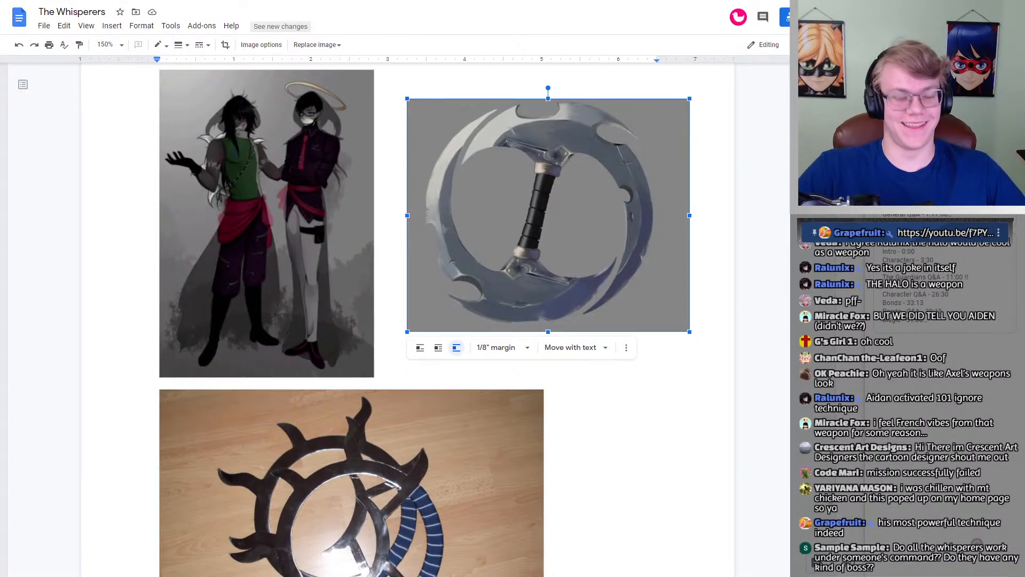
{"action": "left_click", "coordinate": [570, 383]}
Step: Compare the chakram image with the Wind-and-Fire wheels photo and the brothers' artwork
{"action": "scroll", "coordinate": [570, 384], "scroll_direction": "down", "scroll_amount": 3}
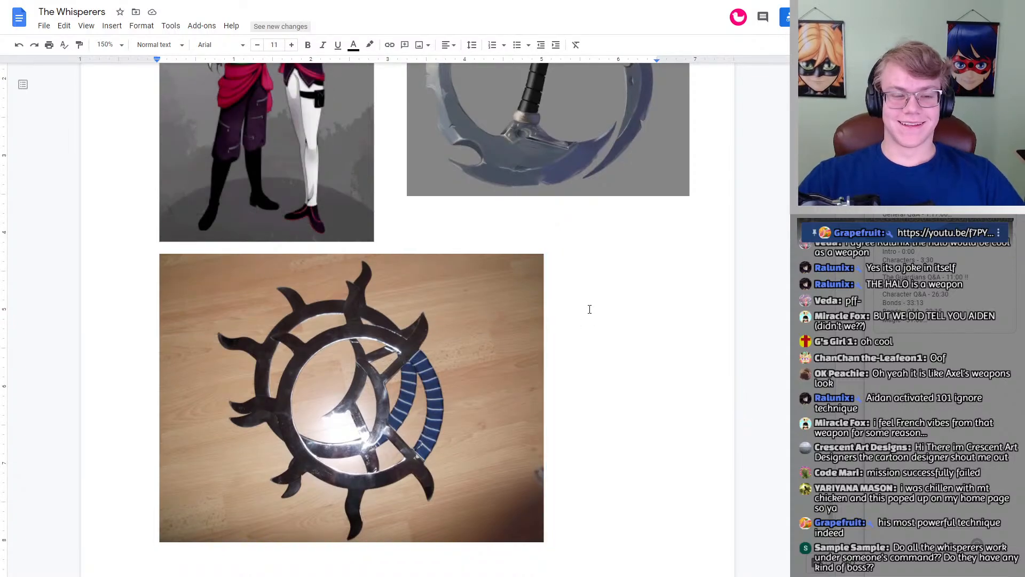
{"action": "scroll", "coordinate": [589, 308], "scroll_direction": "up", "scroll_amount": 3}
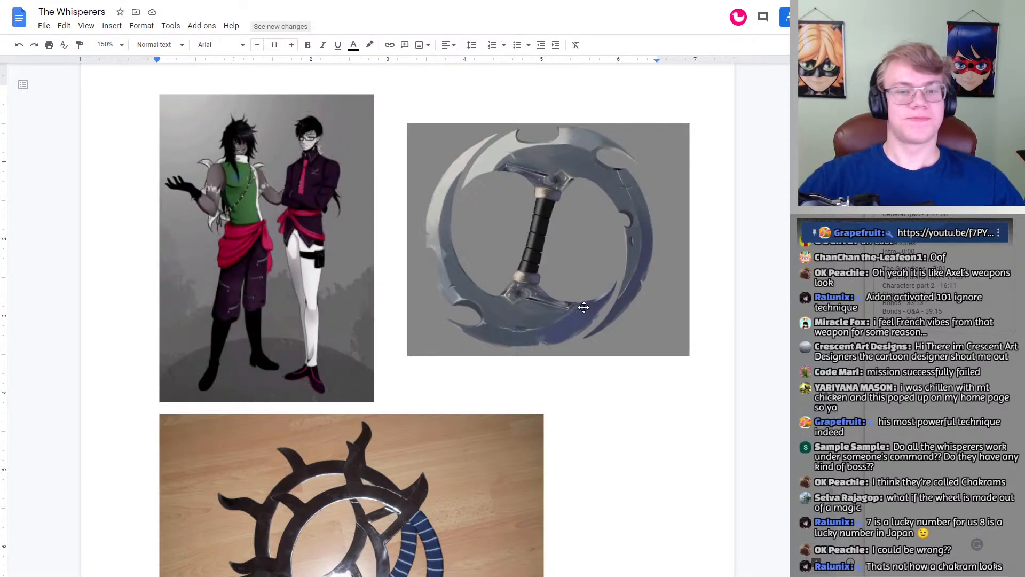
{"action": "scroll", "coordinate": [556, 233], "scroll_direction": "down", "scroll_amount": 3}
{"action": "scroll", "coordinate": [556, 233], "scroll_direction": "up", "scroll_amount": 3}
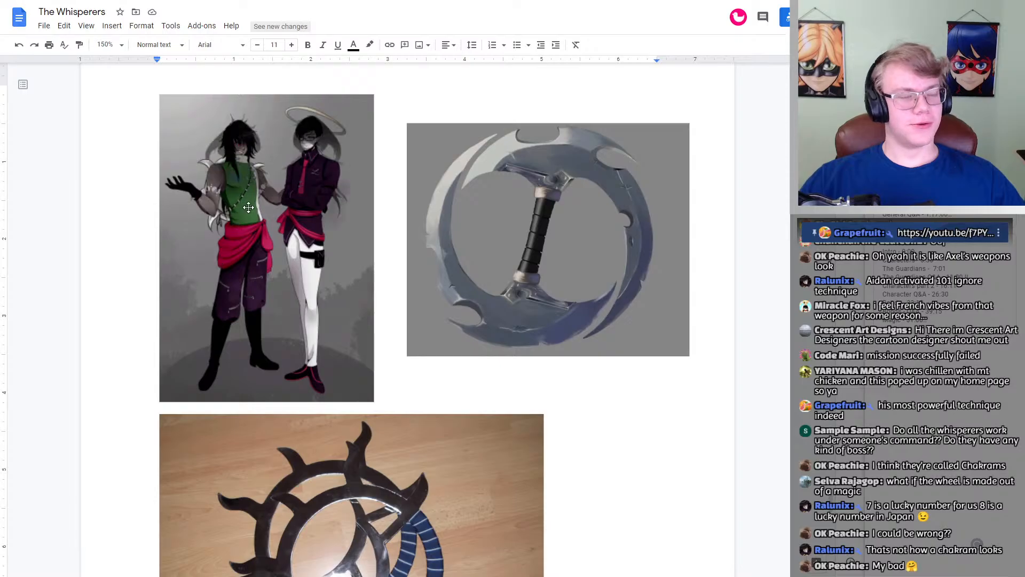
Step: Review Sermonem's Whisperer #7 profile and artwork alongside the start of Lalan's Whisperer #8 profile
{"action": "scroll", "coordinate": [331, 206], "scroll_direction": "up", "scroll_amount": 20}
{"action": "scroll", "coordinate": [336, 194], "scroll_direction": "up", "scroll_amount": 15}
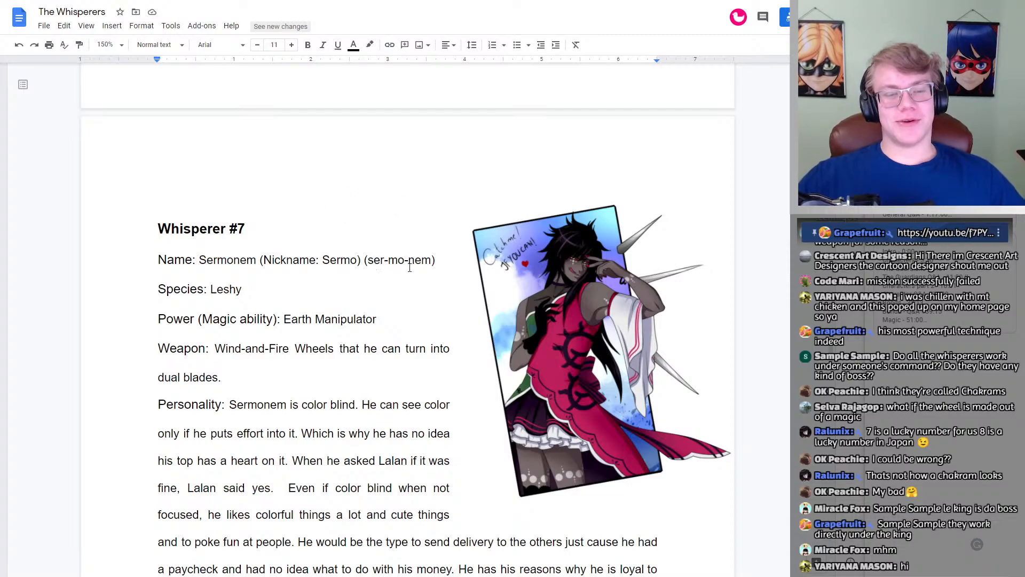
{"action": "scroll", "coordinate": [409, 267], "scroll_direction": "down", "scroll_amount": 3}
{"action": "scroll", "coordinate": [406, 267], "scroll_direction": "up", "scroll_amount": 2}
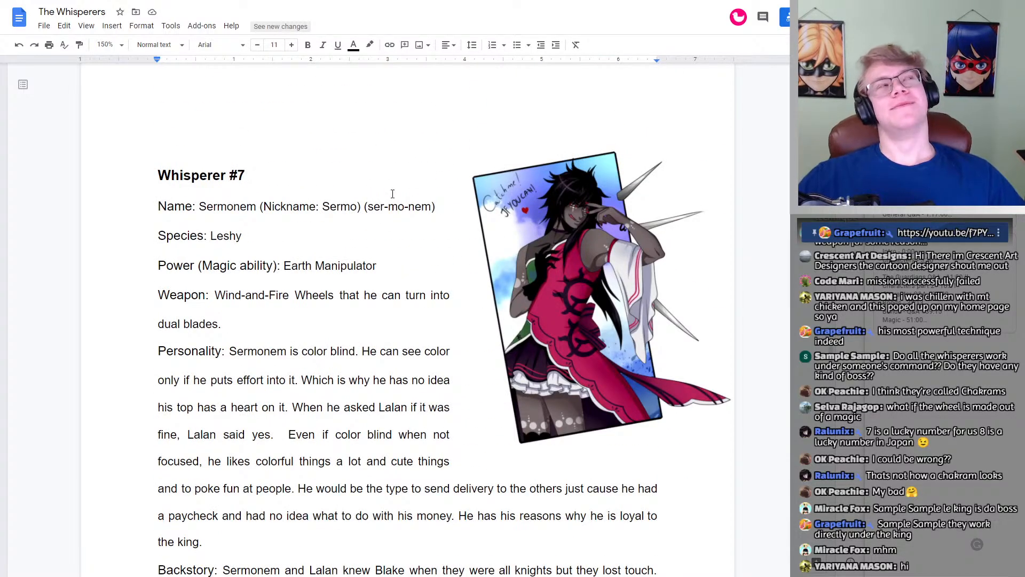
{"action": "scroll", "coordinate": [582, 216], "scroll_direction": "down", "scroll_amount": 1}
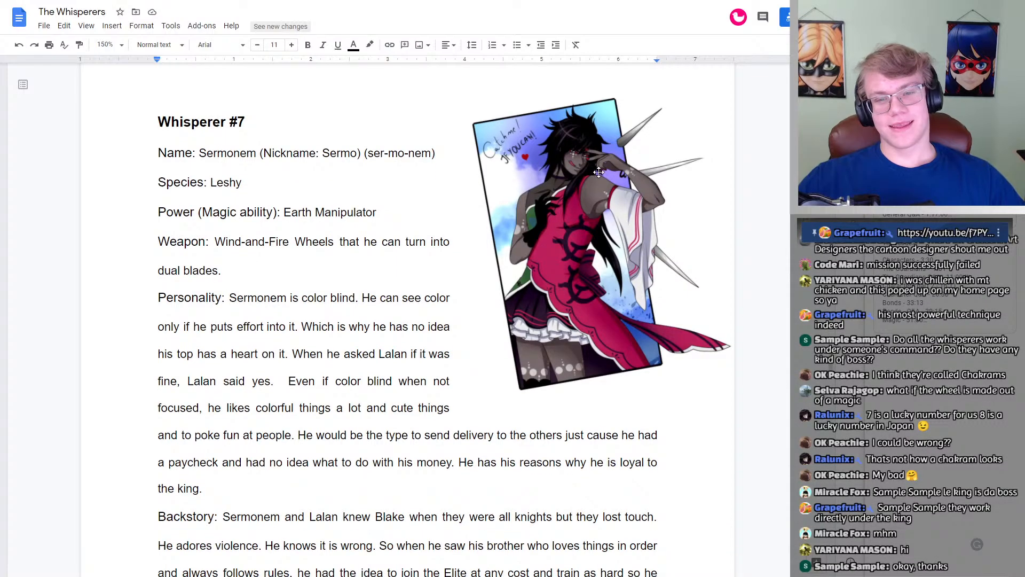
{"action": "scroll", "coordinate": [600, 176], "scroll_direction": "down", "scroll_amount": 4}
{"action": "scroll", "coordinate": [609, 195], "scroll_direction": "up", "scroll_amount": 5}
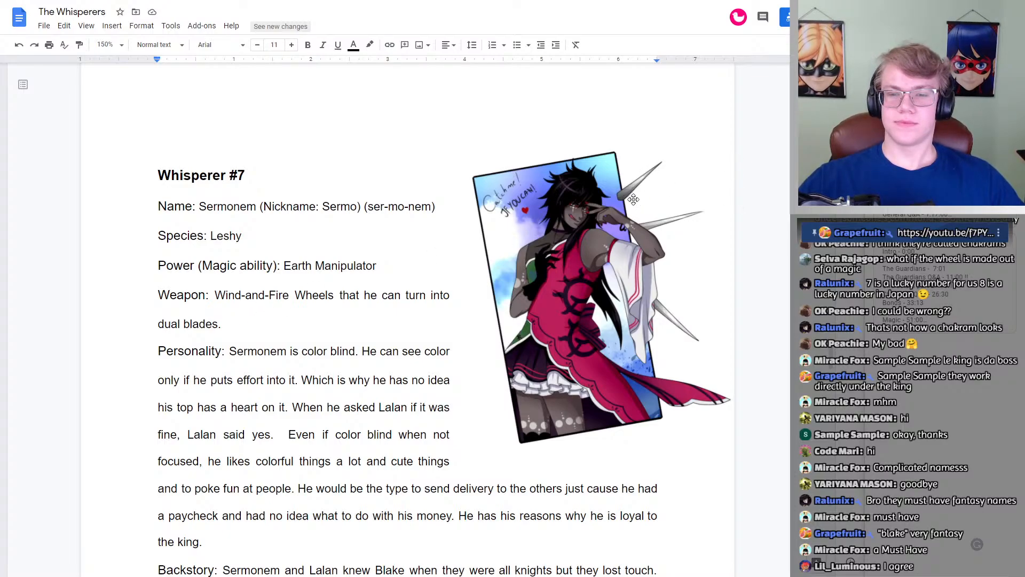
{"action": "scroll", "coordinate": [630, 266], "scroll_direction": "down", "scroll_amount": 15}
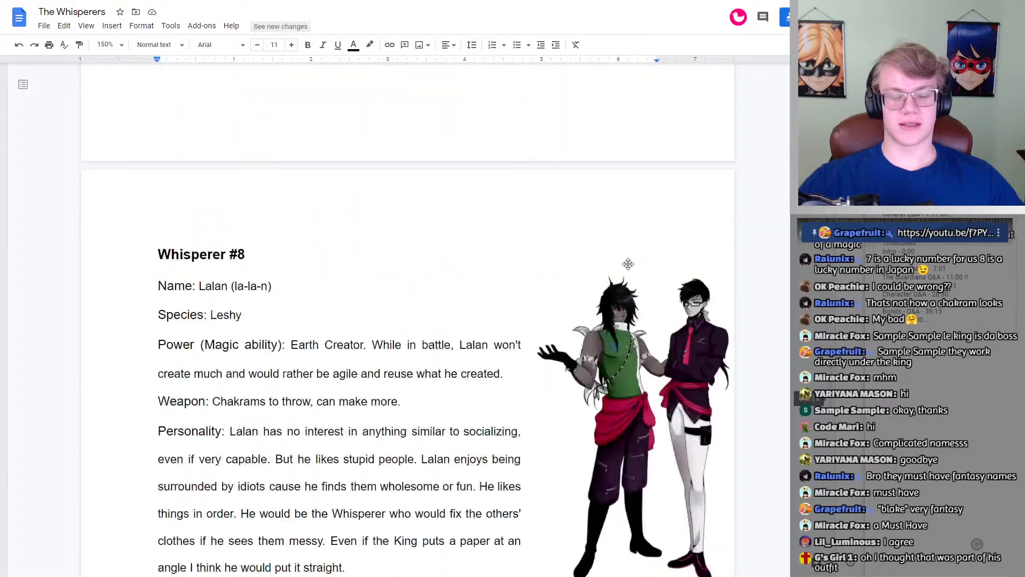
{"action": "scroll", "coordinate": [630, 266], "scroll_direction": "up", "scroll_amount": 8}
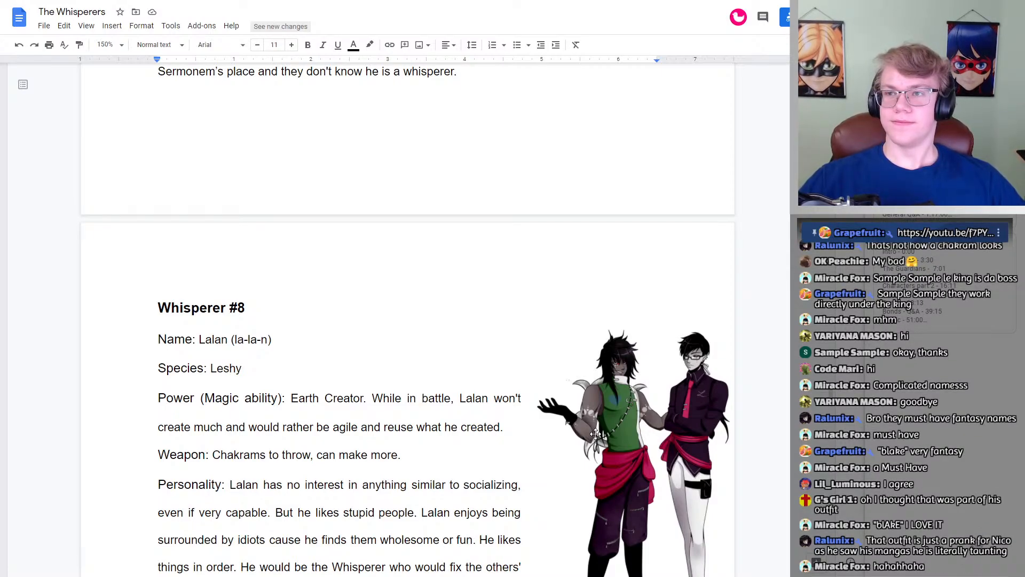
{"action": "scroll", "coordinate": [596, 433], "scroll_direction": "up", "scroll_amount": 10}
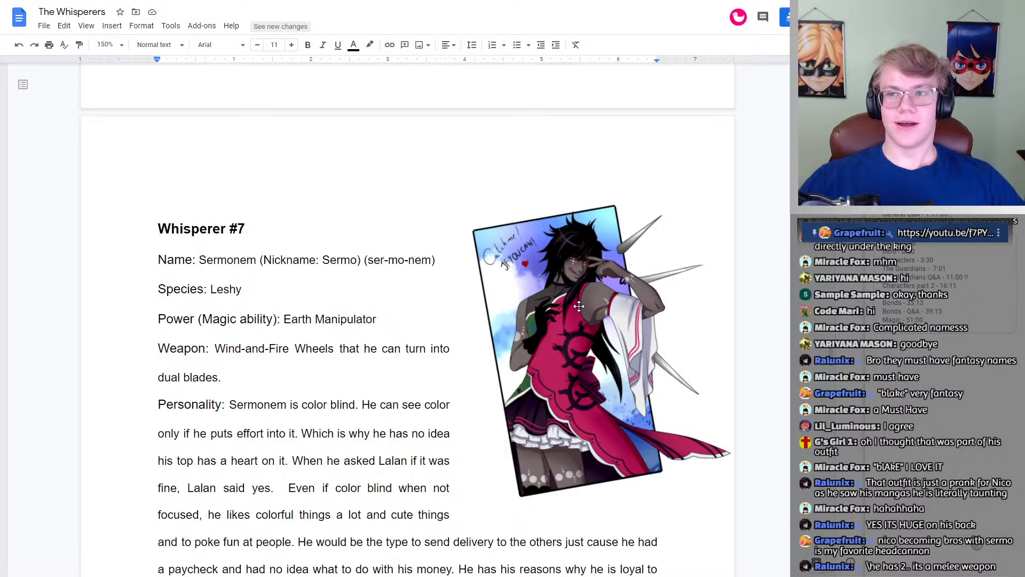
Step: Compare the chakram and Wind-and-Fire wheels images with the brothers' artwork and Lalan's Whisperer #8 profile
{"action": "scroll", "coordinate": [579, 306], "scroll_direction": "down", "scroll_amount": 20}
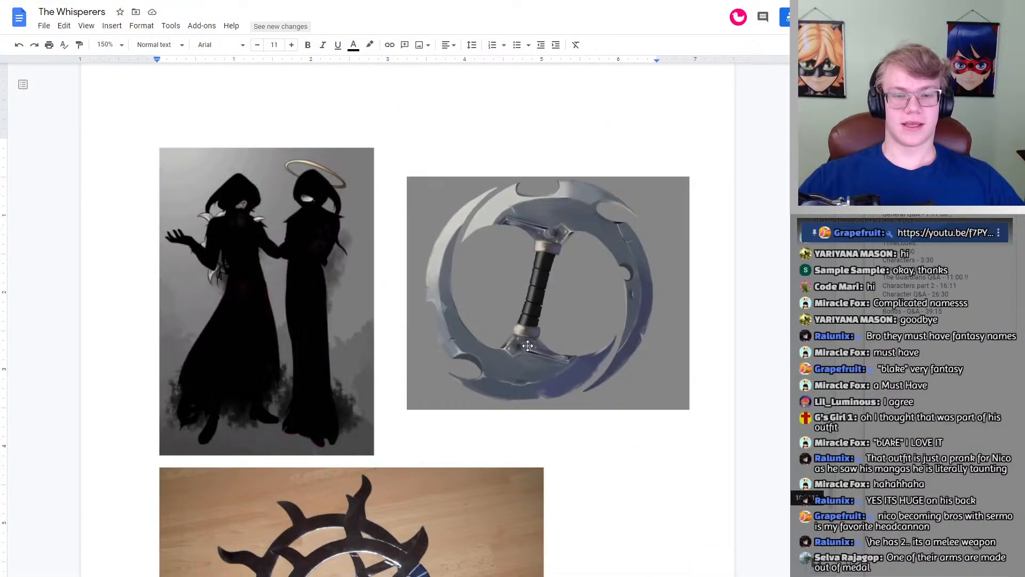
{"action": "scroll", "coordinate": [427, 336], "scroll_direction": "down", "scroll_amount": 6}
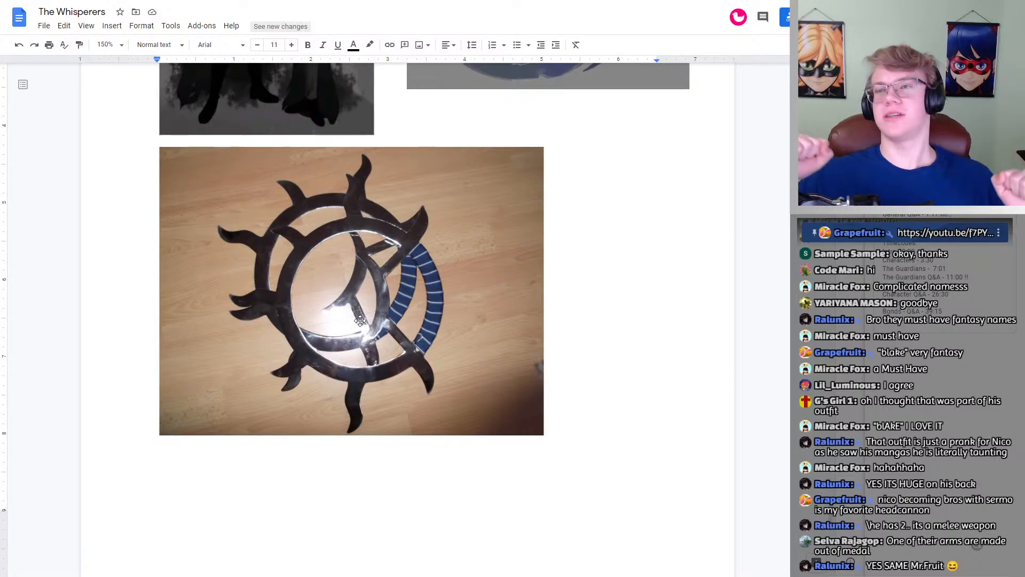
{"action": "scroll", "coordinate": [377, 280], "scroll_direction": "up", "scroll_amount": 20}
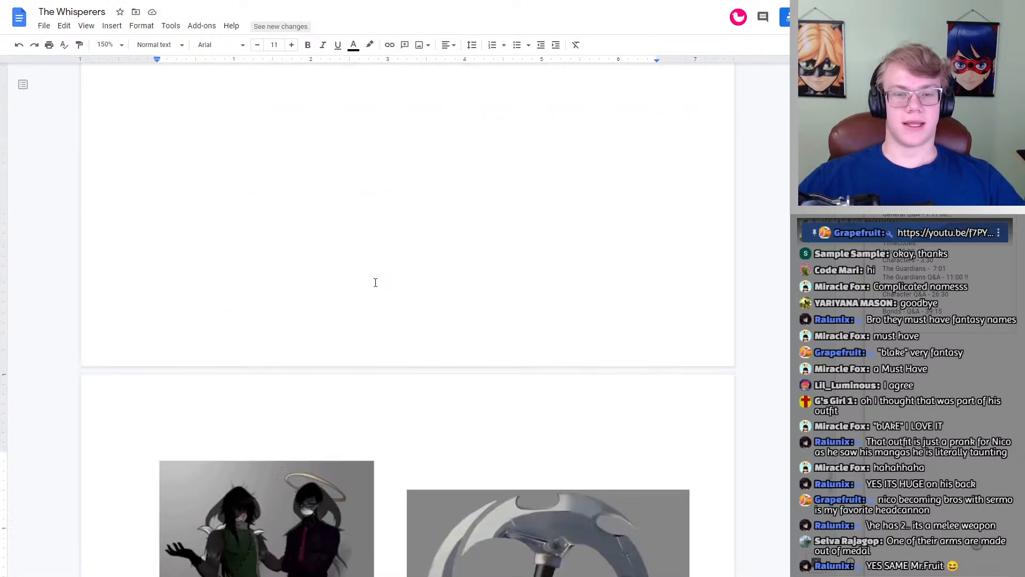
{"action": "scroll", "coordinate": [377, 269], "scroll_direction": "up", "scroll_amount": 5}
{"action": "scroll", "coordinate": [377, 269], "scroll_direction": "down", "scroll_amount": 6}
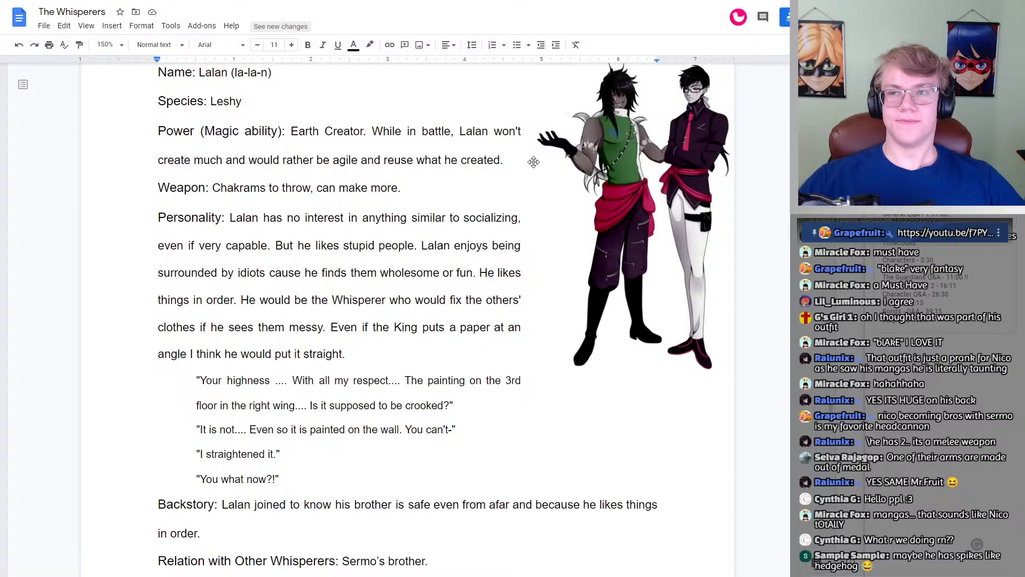
{"action": "scroll", "coordinate": [561, 214], "scroll_direction": "down", "scroll_amount": 20}
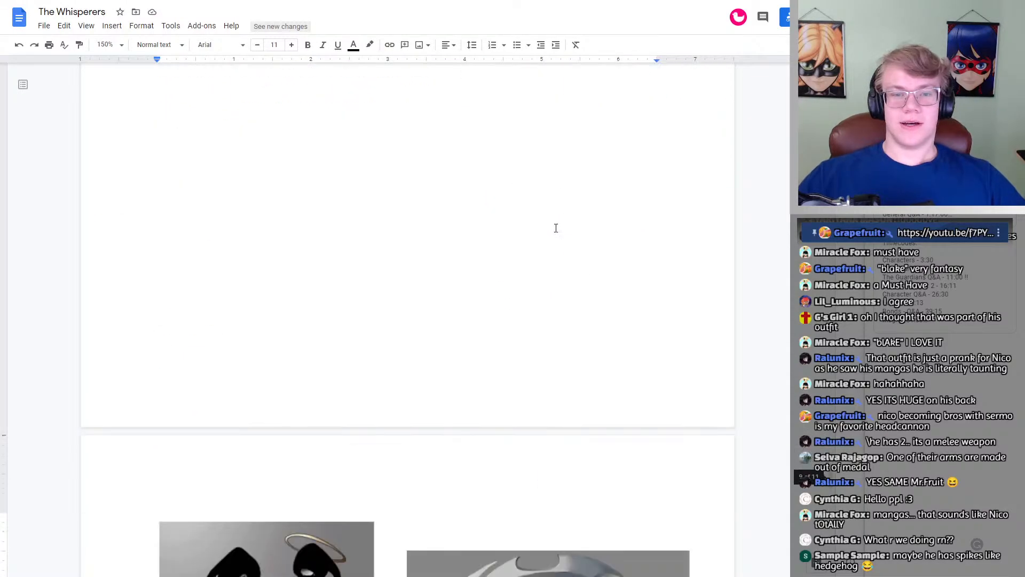
{"action": "scroll", "coordinate": [556, 228], "scroll_direction": "down", "scroll_amount": 12}
{"action": "scroll", "coordinate": [545, 252], "scroll_direction": "up", "scroll_amount": 5}
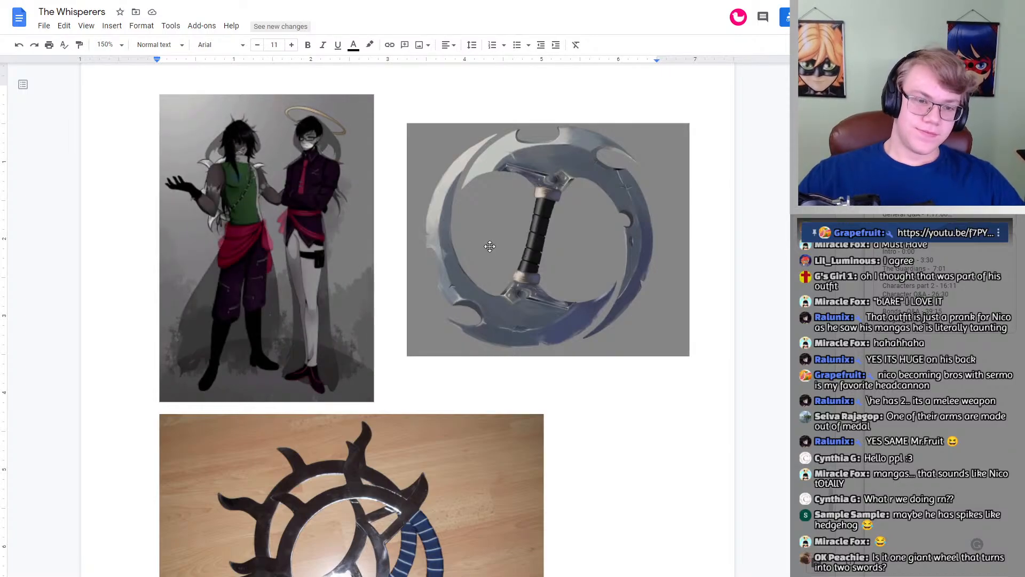
Step: Set the line spacing of the island list, from King's Island through Normal Island 2, to 1.5
{"action": "scroll", "coordinate": [473, 265], "scroll_direction": "down", "scroll_amount": 10}
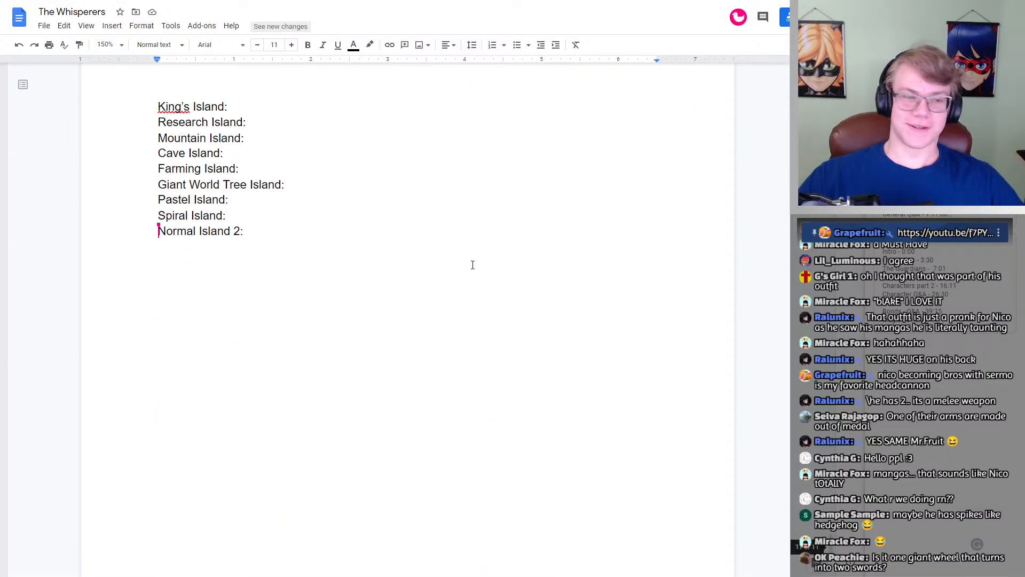
{"action": "scroll", "coordinate": [473, 265], "scroll_direction": "up", "scroll_amount": 1}
{"action": "left_click_drag", "start_coordinate": [302, 283], "coordinate": [159, 145]}
{"action": "left_click", "coordinate": [471, 45]}
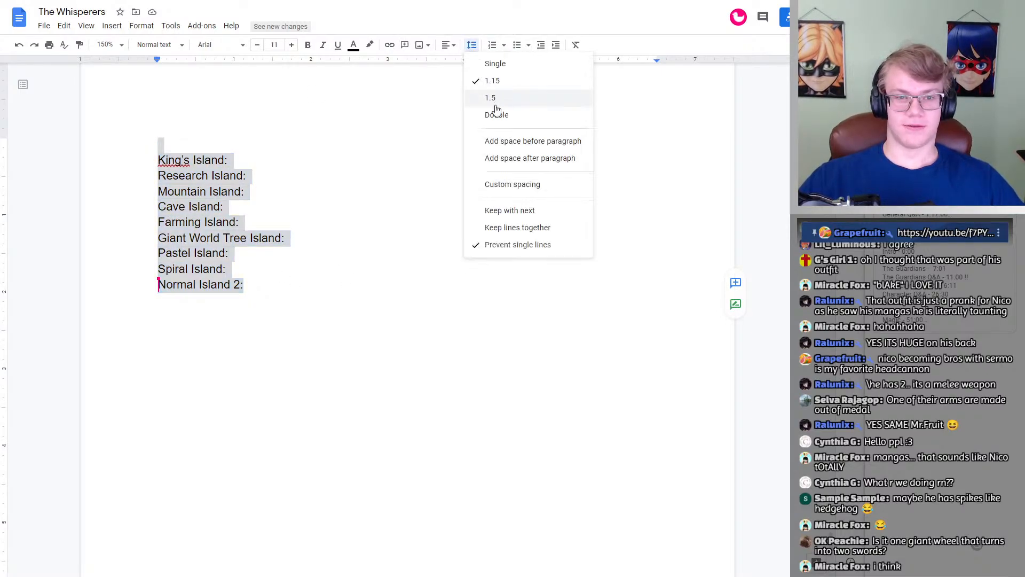
{"action": "left_click", "coordinate": [492, 99]}
{"action": "left_click", "coordinate": [224, 225]}
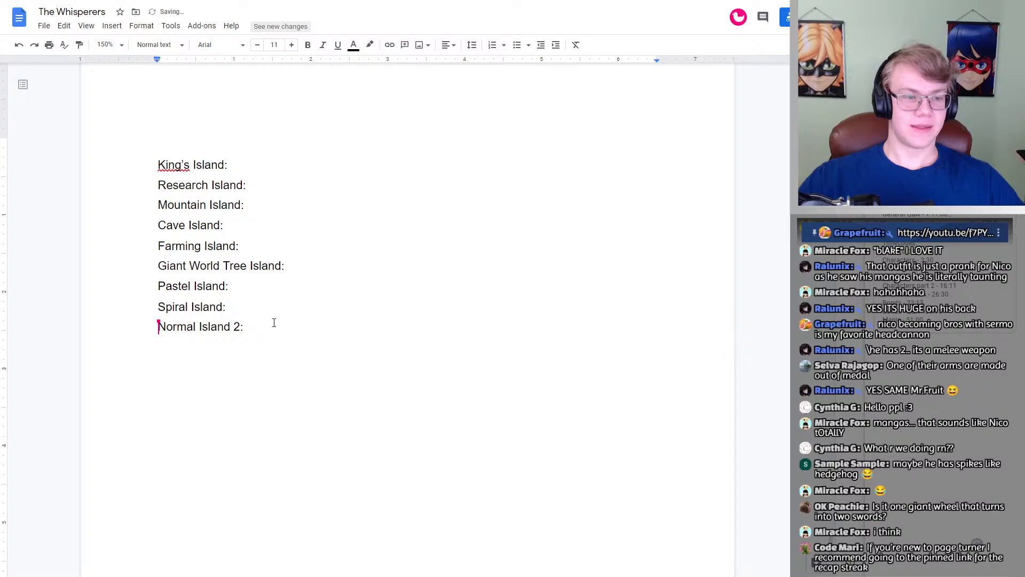
Step: Look back through the whisperers' profiles and weapon images to match characters with the listed islands
{"action": "left_click", "coordinate": [252, 163]}
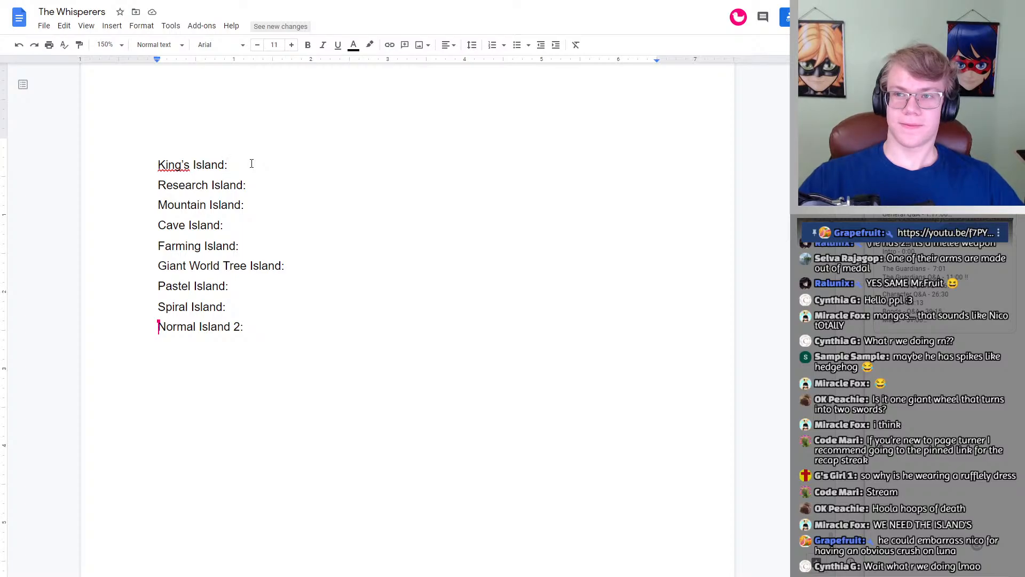
{"action": "scroll", "coordinate": [252, 165], "scroll_direction": "up", "scroll_amount": 2}
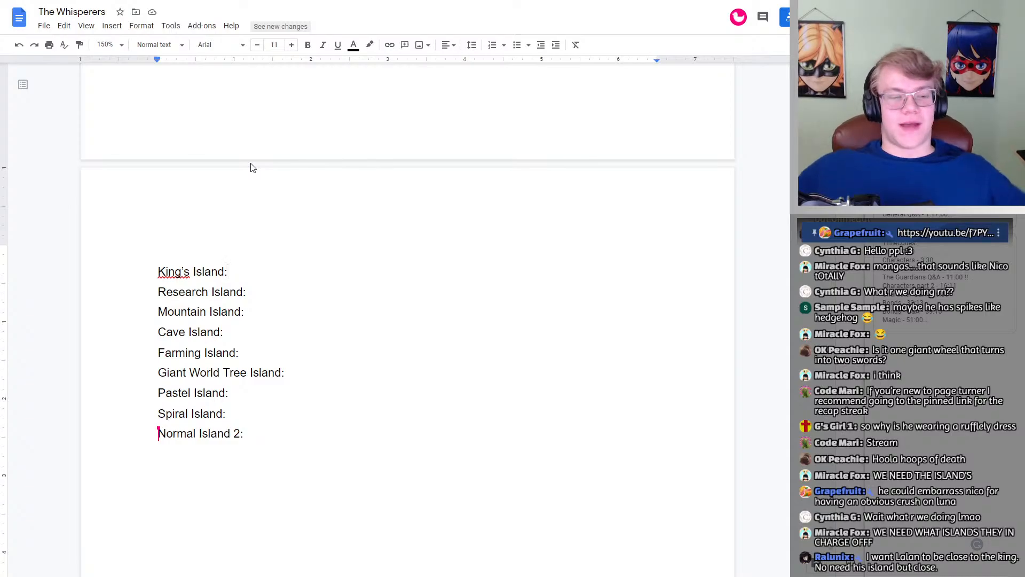
{"action": "scroll", "coordinate": [361, 312], "scroll_direction": "down", "scroll_amount": 20}
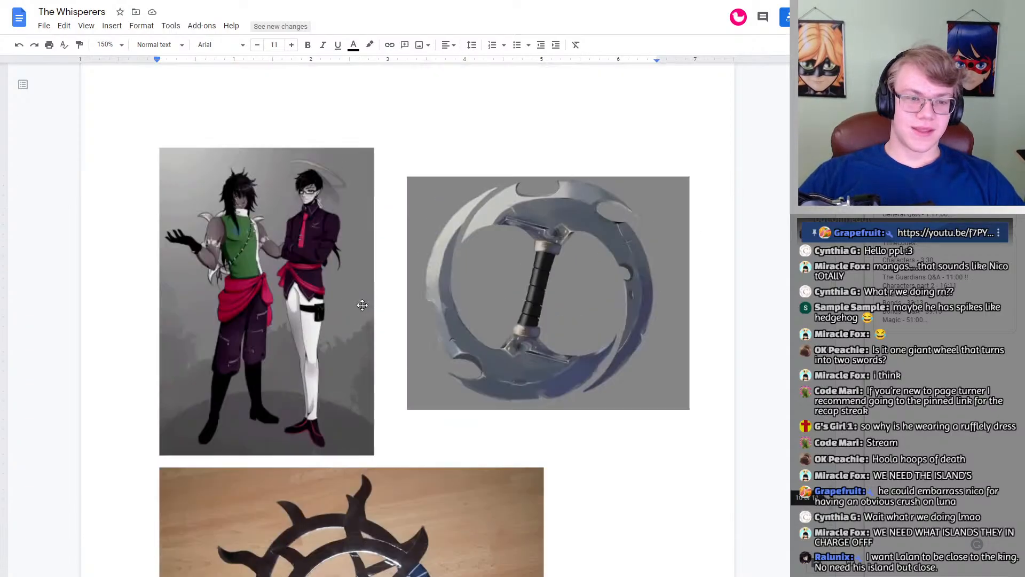
{"action": "scroll", "coordinate": [363, 312], "scroll_direction": "up", "scroll_amount": 20}
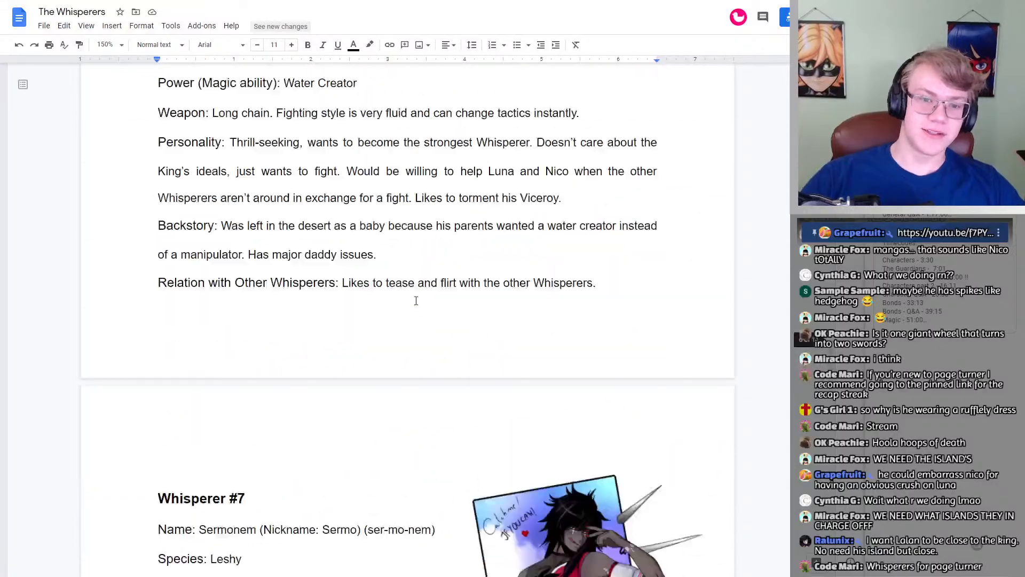
{"action": "scroll", "coordinate": [406, 303], "scroll_direction": "up", "scroll_amount": 10}
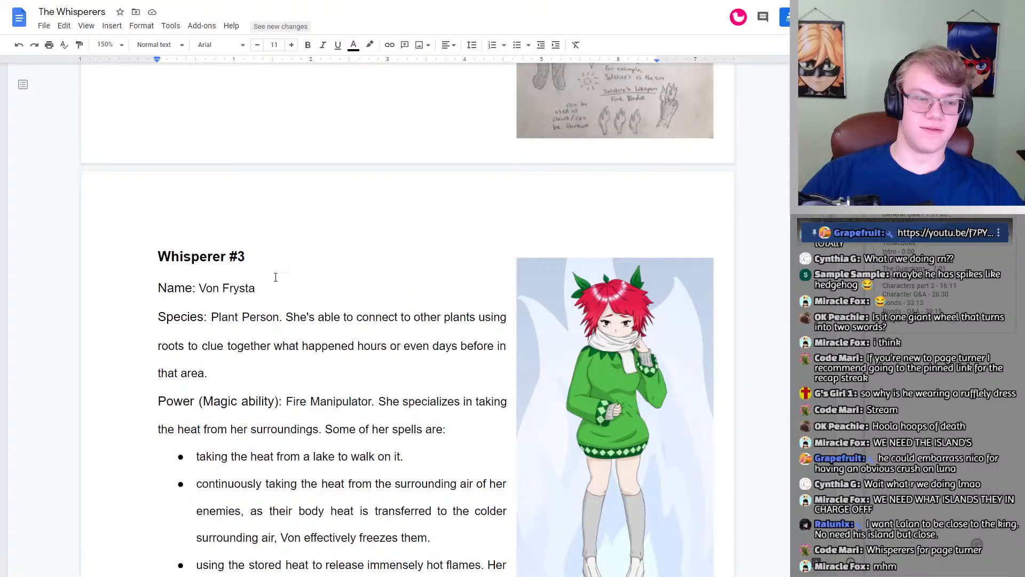
{"action": "scroll", "coordinate": [344, 279], "scroll_direction": "down", "scroll_amount": 20}
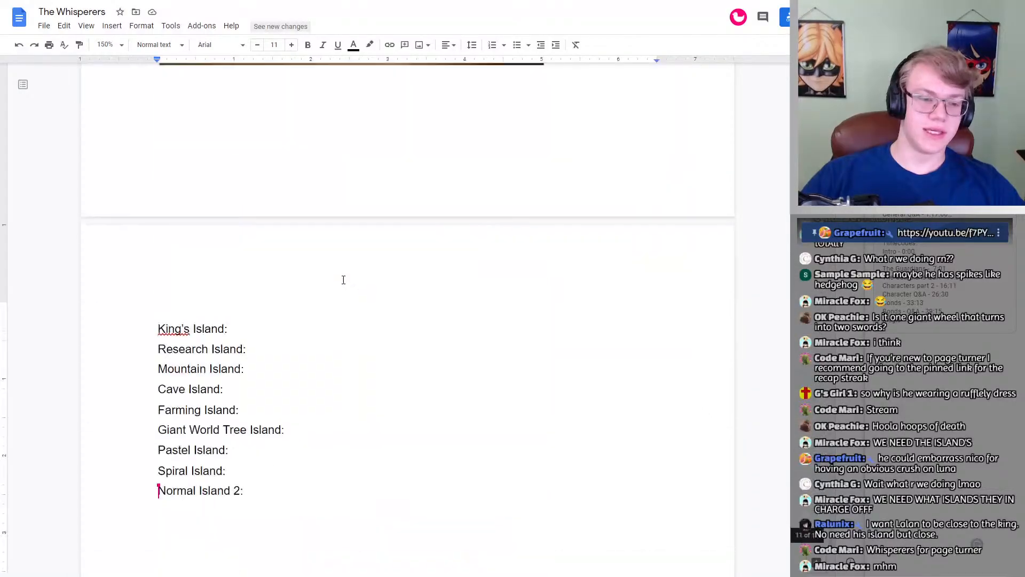
{"action": "scroll", "coordinate": [343, 279], "scroll_direction": "up", "scroll_amount": 4}
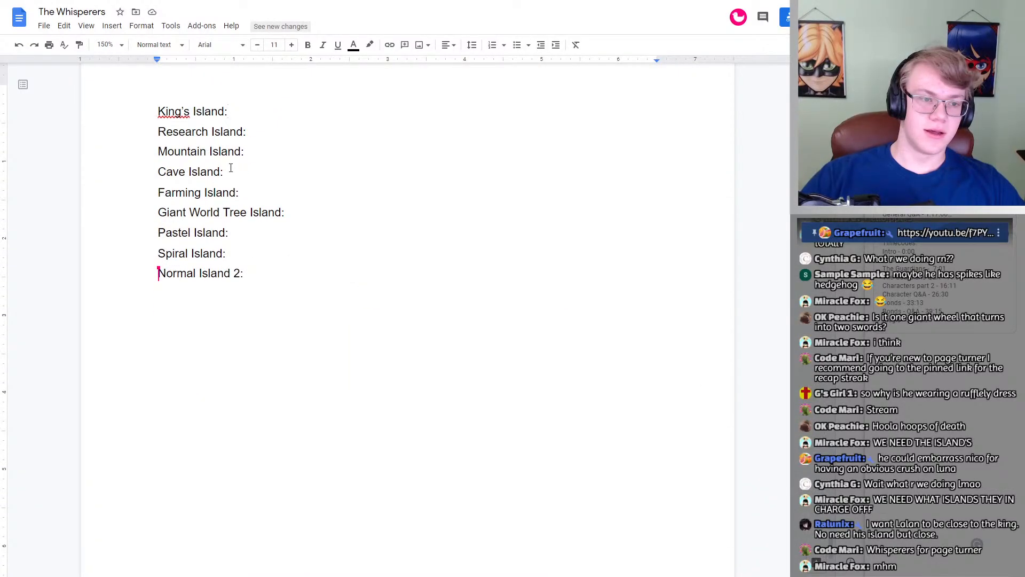
Step: Try Von as the whisperer for Mountain Island and remove the name again
{"action": "left_click", "coordinate": [253, 154]}
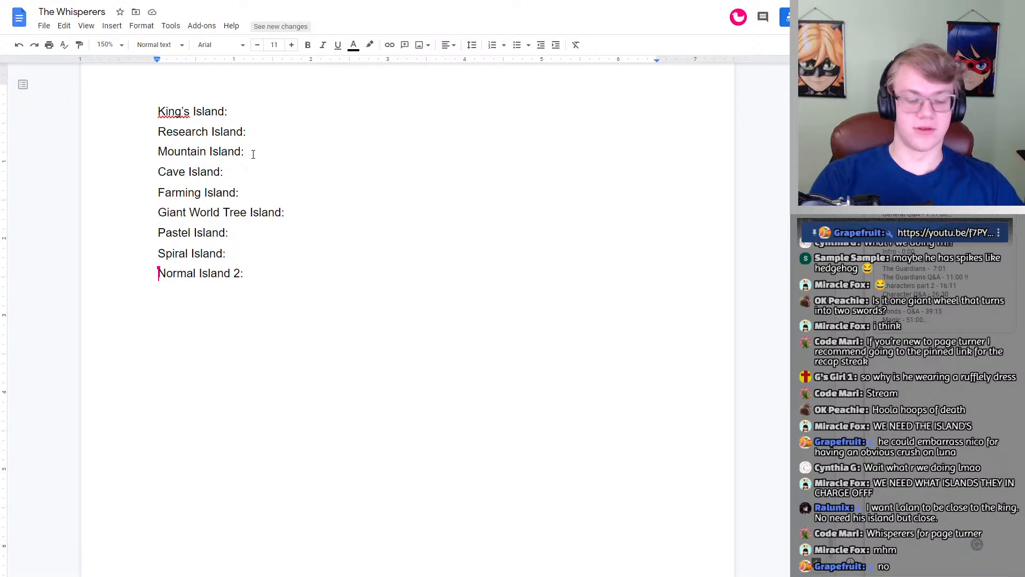
{"action": "type", "text": "Von"}
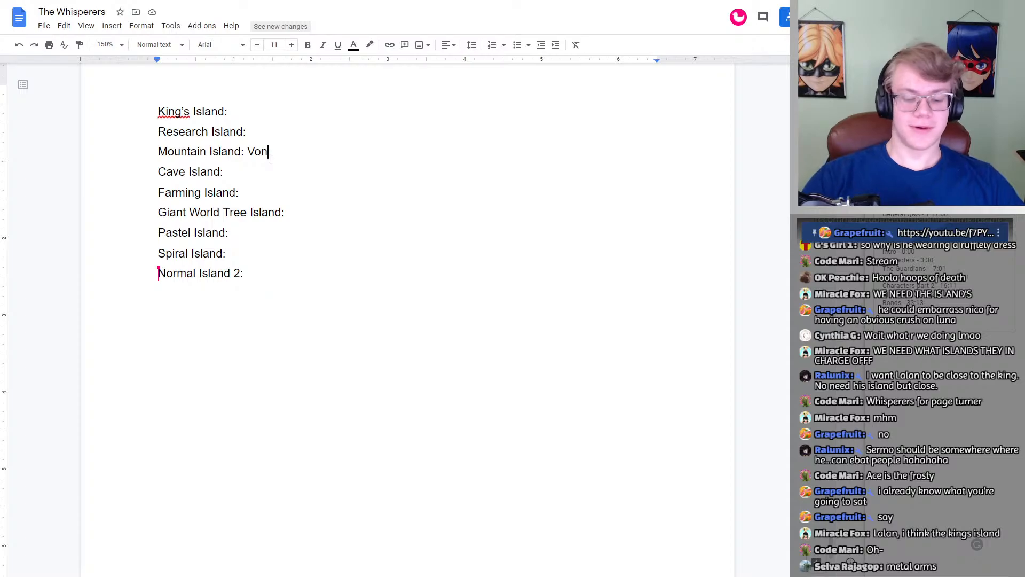
{"action": "key", "text": "BackSpace"}
{"action": "key", "text": "BackSpace"}
{"action": "key", "text": "BackSpace"}
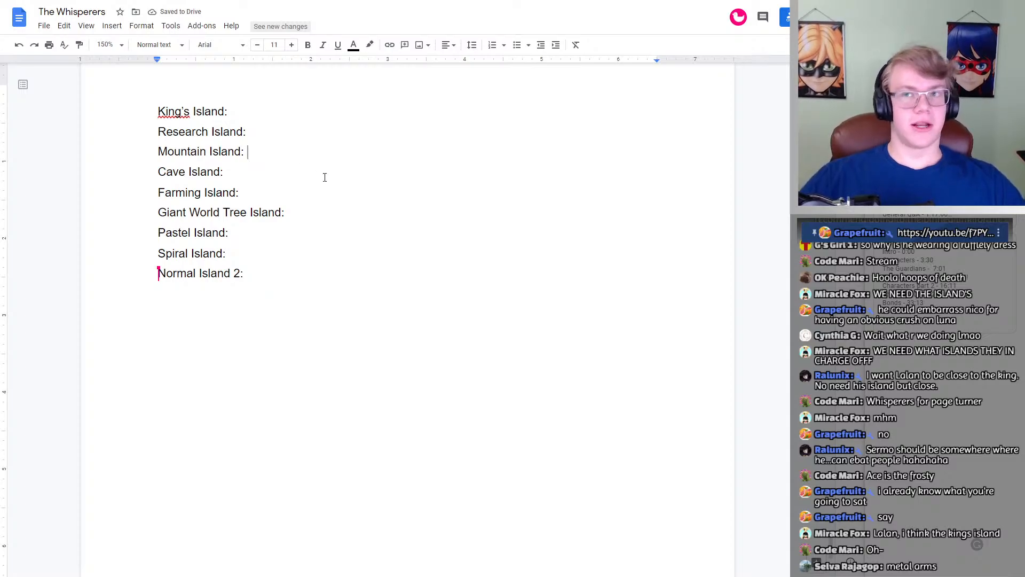
Step: Dismiss the spelling suggestion for "King's" in the King's Island line of the island list
{"action": "scroll", "coordinate": [321, 196], "scroll_direction": "up", "scroll_amount": 5}
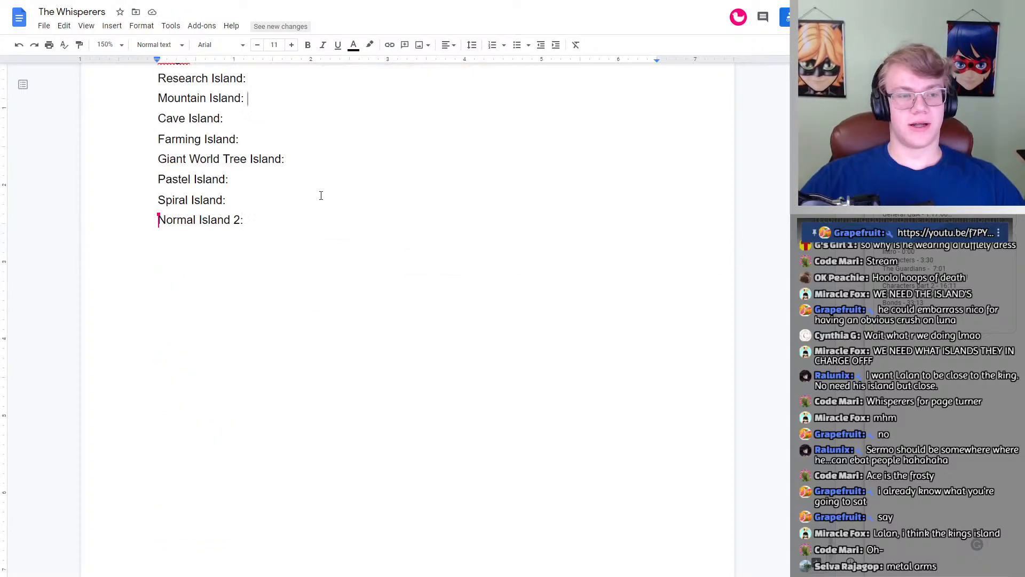
{"action": "scroll", "coordinate": [320, 195], "scroll_direction": "down", "scroll_amount": 1}
{"action": "left_click", "coordinate": [173, 218]}
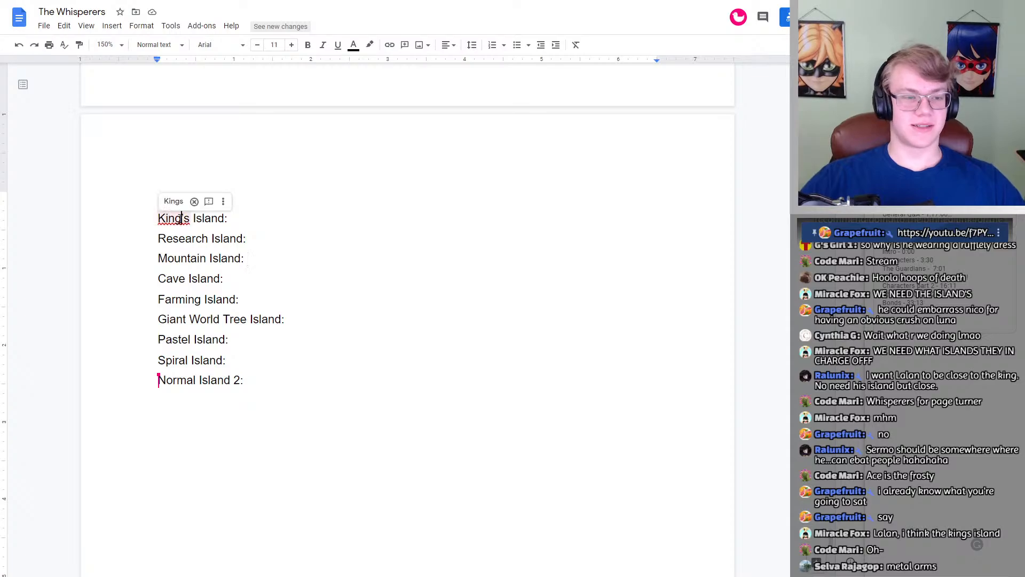
{"action": "left_click", "coordinate": [292, 213]}
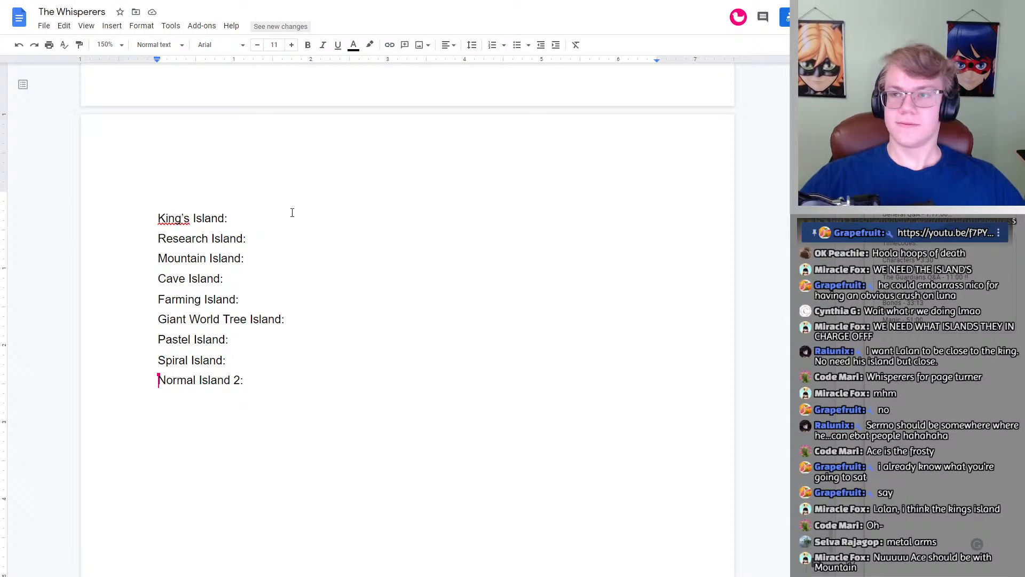
{"action": "left_click", "coordinate": [169, 218]}
{"action": "left_click", "coordinate": [194, 202]}
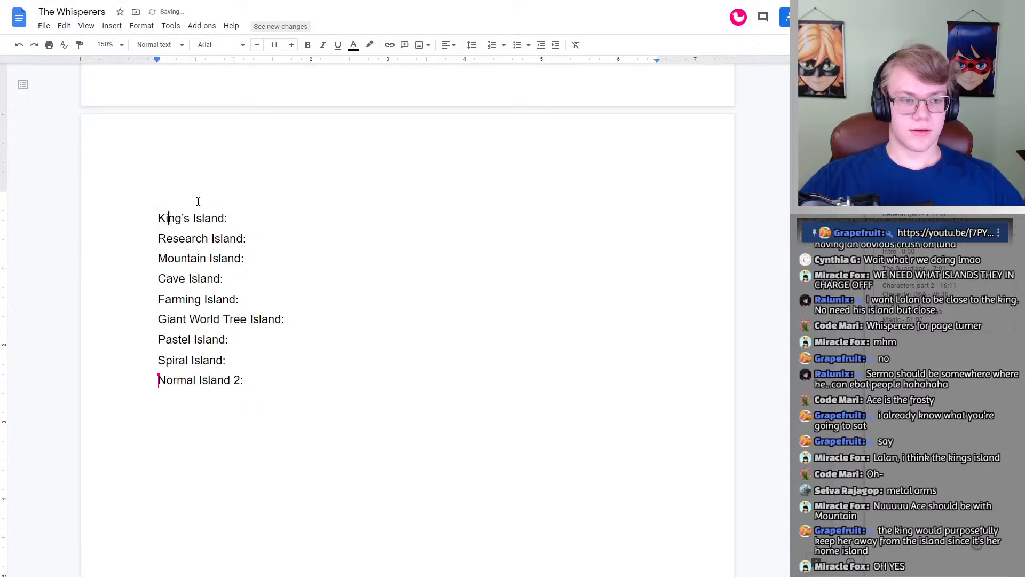
{"action": "left_click", "coordinate": [289, 227]}
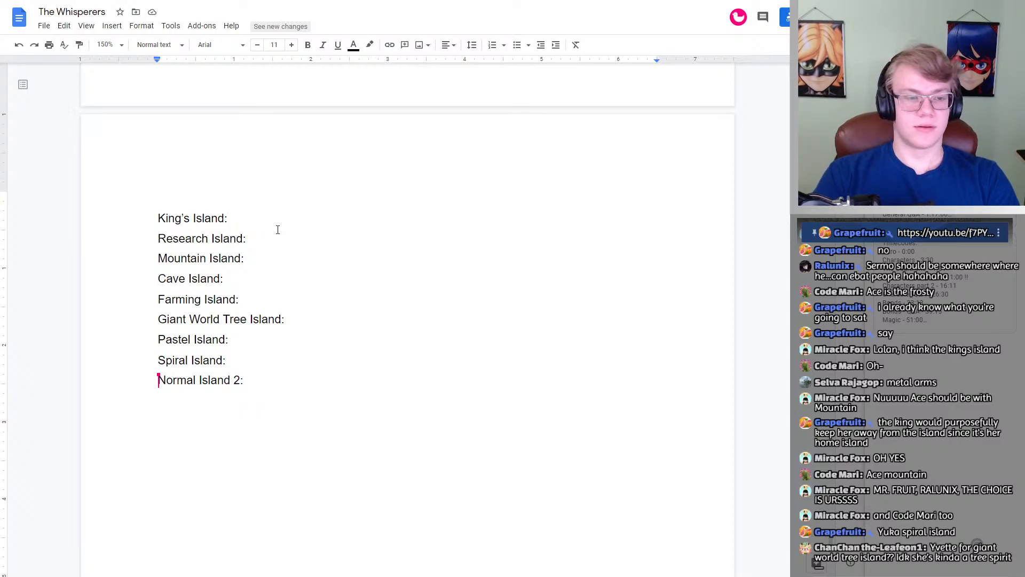
Step: Enter Yuka as the whisperer for Spiral Island and Yvette for Giant World Tree Island in the island list
{"action": "left_click", "coordinate": [249, 360]}
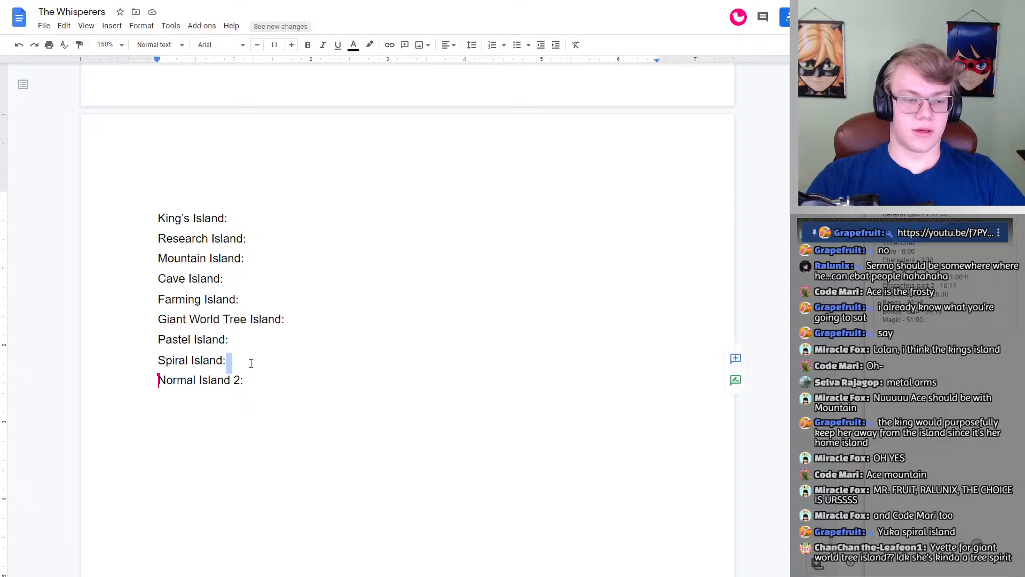
{"action": "type", "text": "Yuka"}
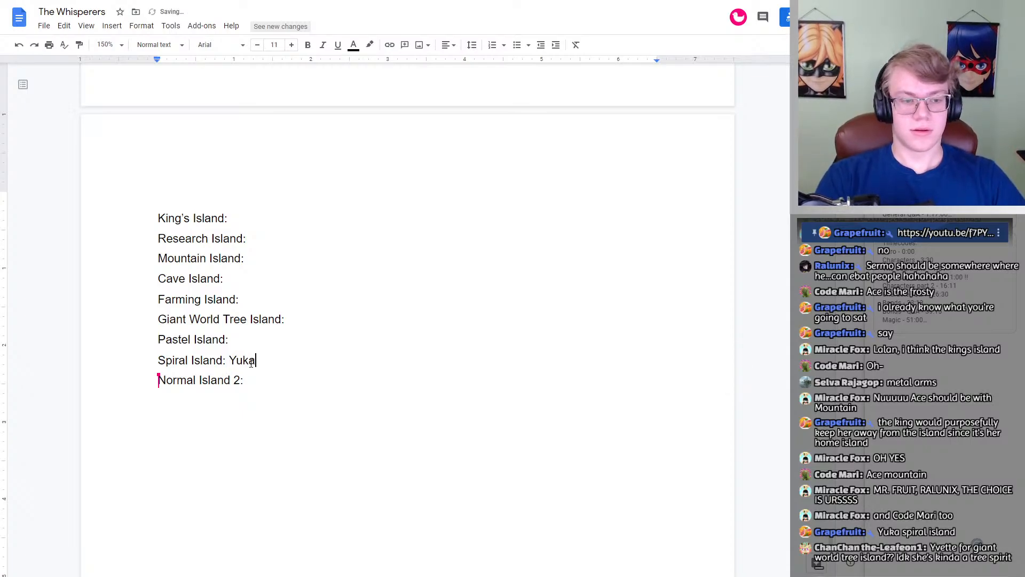
{"action": "key", "text": "Up"}
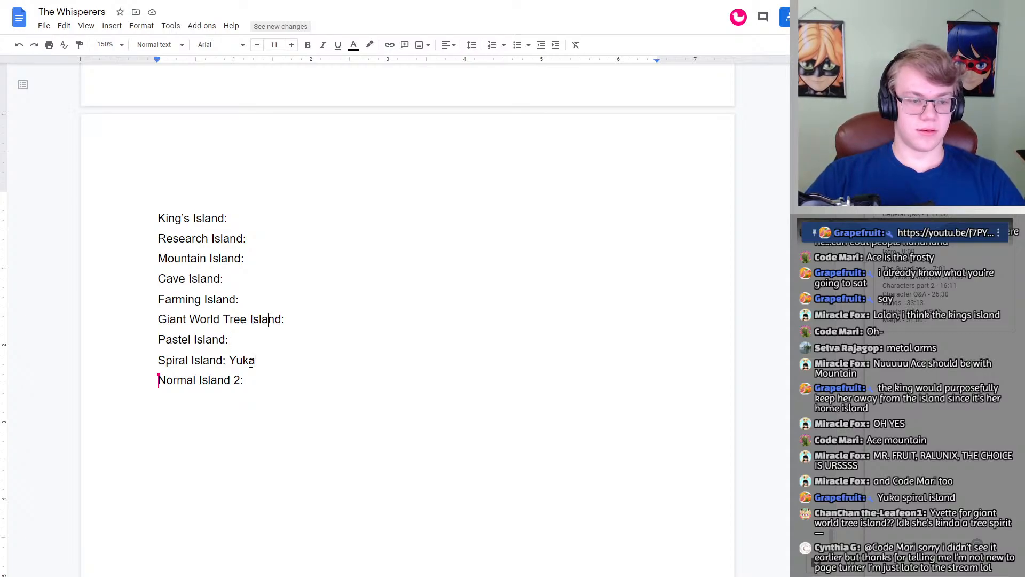
{"action": "key", "text": "End"}
{"action": "type", "text": "Y"}
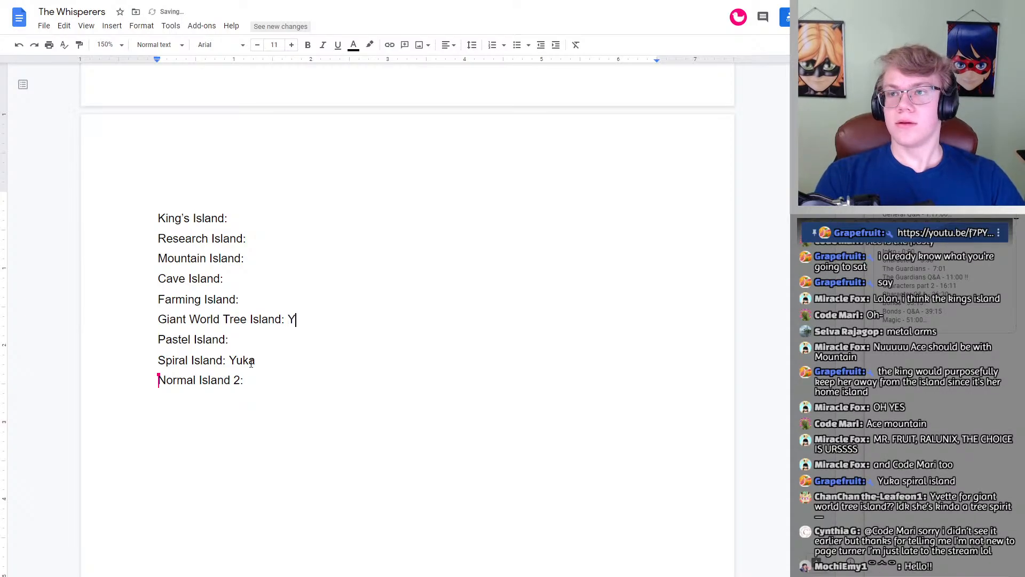
{"action": "type", "text": "bell"}
{"action": "key", "text": "BackSpace"}
{"action": "key", "text": "BackSpace"}
{"action": "key", "text": "BackSpace"}
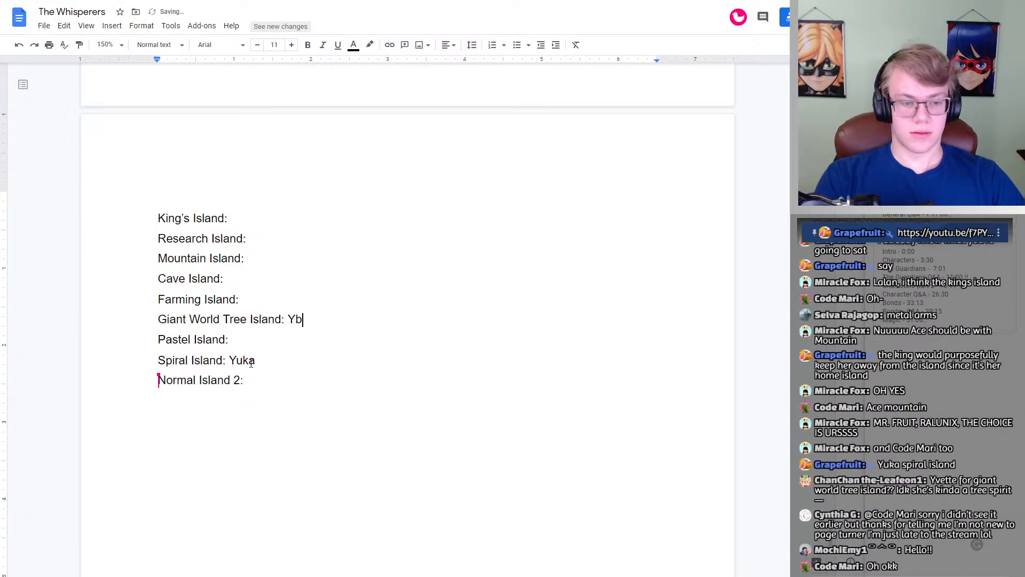
{"action": "key", "text": "BackSpace"}
{"action": "type", "text": "vette"}
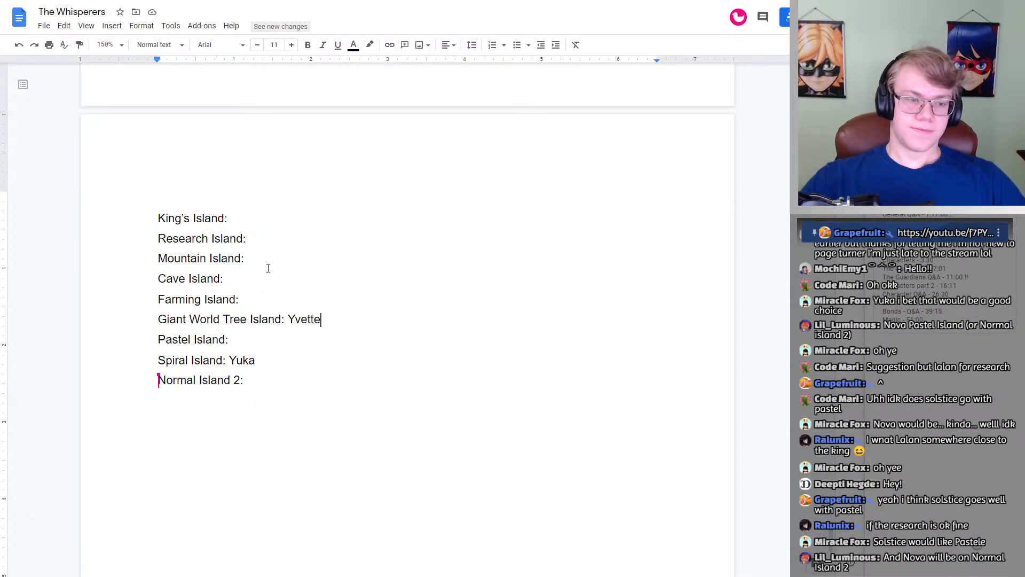
Step: Enter Solstice as the whisperer for Pastel Island and Nova for Normal Island 2
{"action": "left_click", "coordinate": [256, 338]}
{"action": "type", "text": "Solstice"}
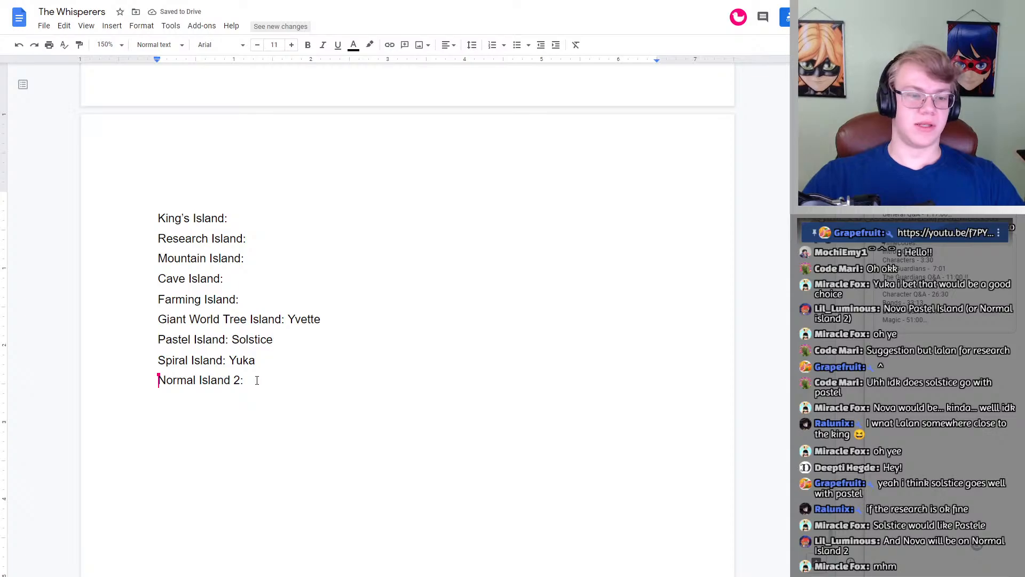
{"action": "type", "text": " Nova"}
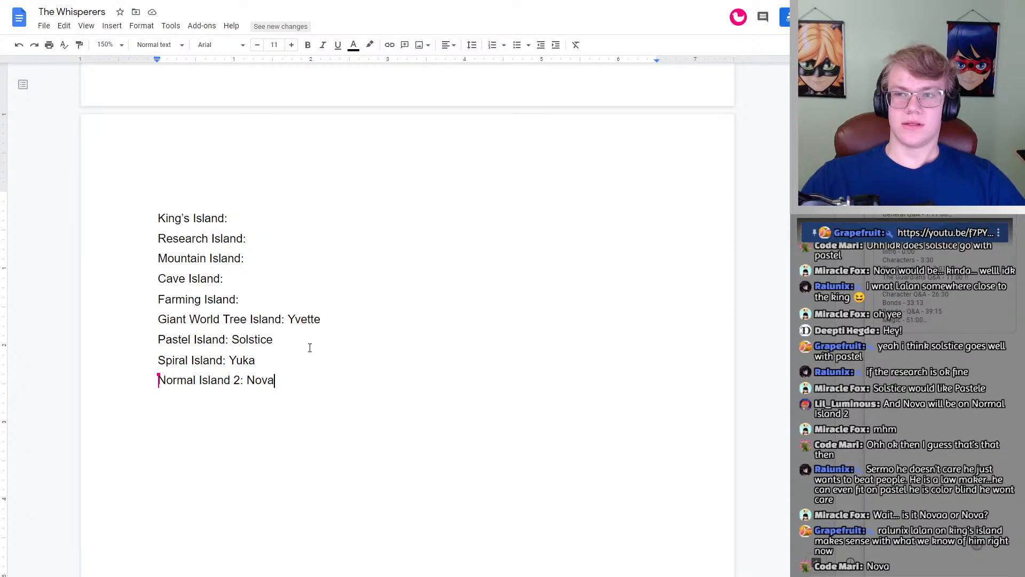
Step: Look back through the Whisperer #4 and Whisperer #5 profiles to match characters with the islands still unassigned
{"action": "scroll", "coordinate": [310, 347], "scroll_direction": "up", "scroll_amount": 20}
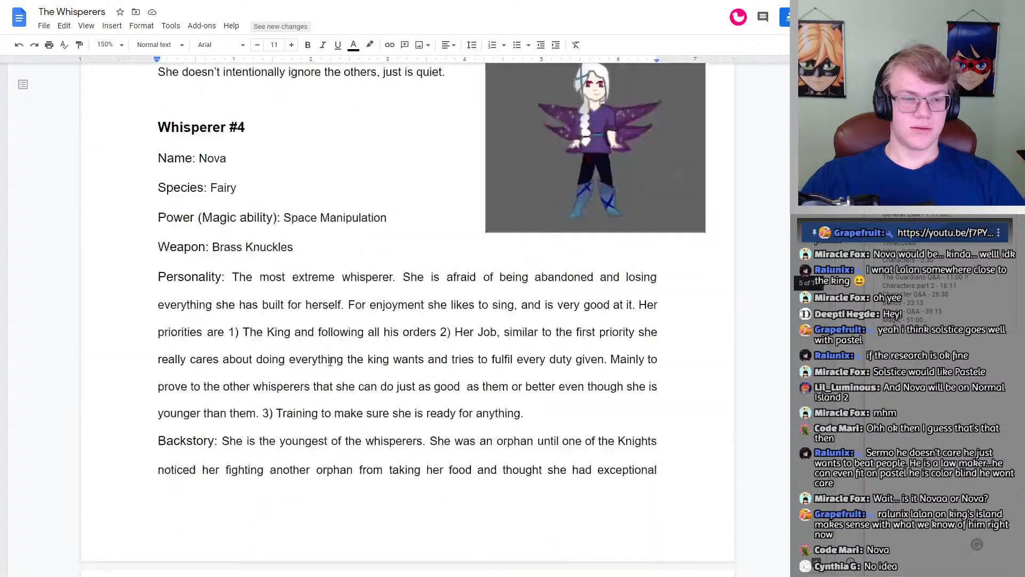
{"action": "scroll", "coordinate": [330, 362], "scroll_direction": "up", "scroll_amount": 20}
{"action": "scroll", "coordinate": [330, 362], "scroll_direction": "down", "scroll_amount": 20}
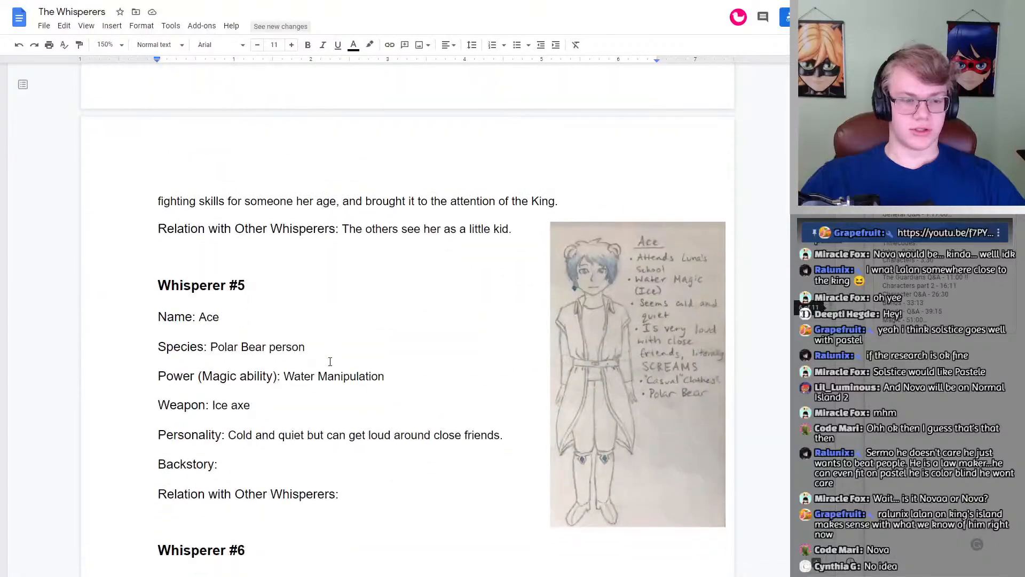
{"action": "scroll", "coordinate": [330, 362], "scroll_direction": "up", "scroll_amount": 10}
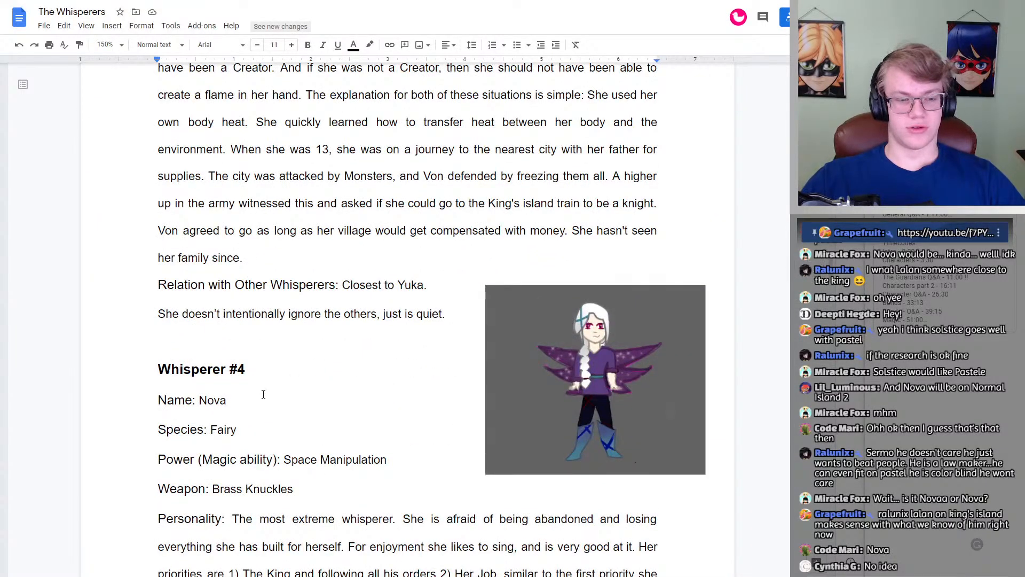
{"action": "scroll", "coordinate": [265, 393], "scroll_direction": "down", "scroll_amount": 20}
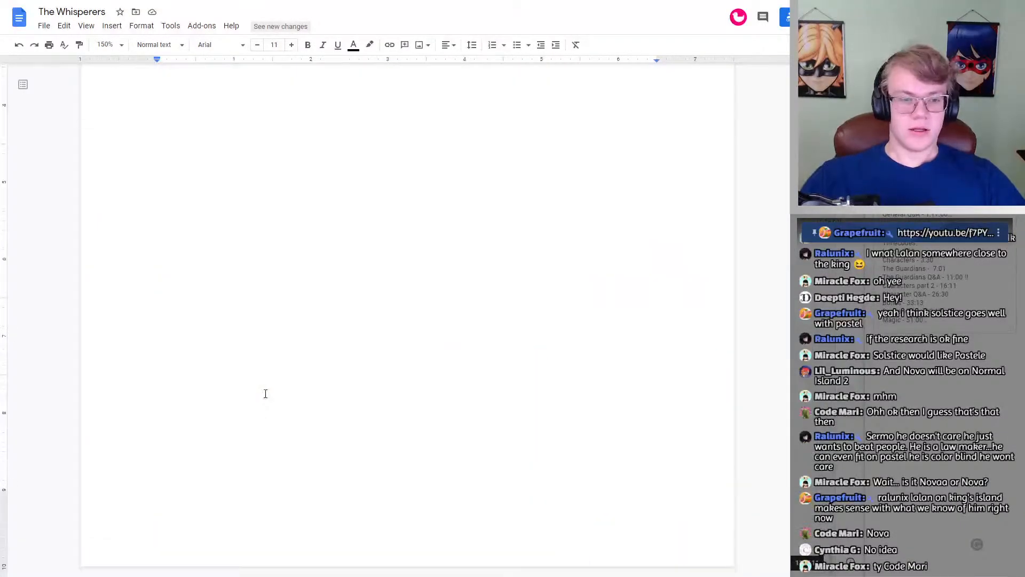
{"action": "scroll", "coordinate": [265, 394], "scroll_direction": "down", "scroll_amount": 7}
{"action": "scroll", "coordinate": [283, 297], "scroll_direction": "up", "scroll_amount": 1}
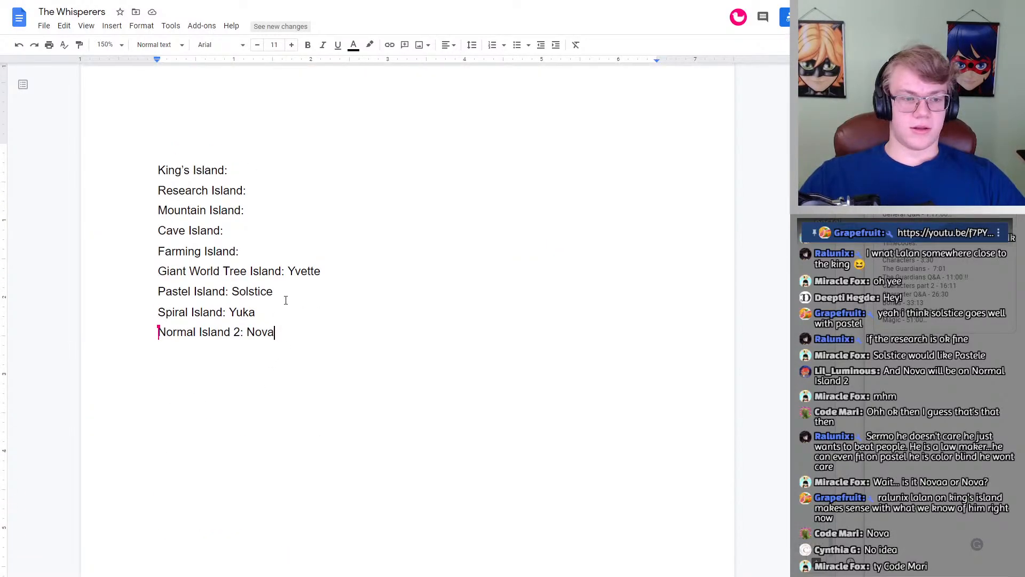
Step: Enter Lalan as the whisperer for King's Island and Ace for Mountain Island
{"action": "left_click", "coordinate": [267, 271]}
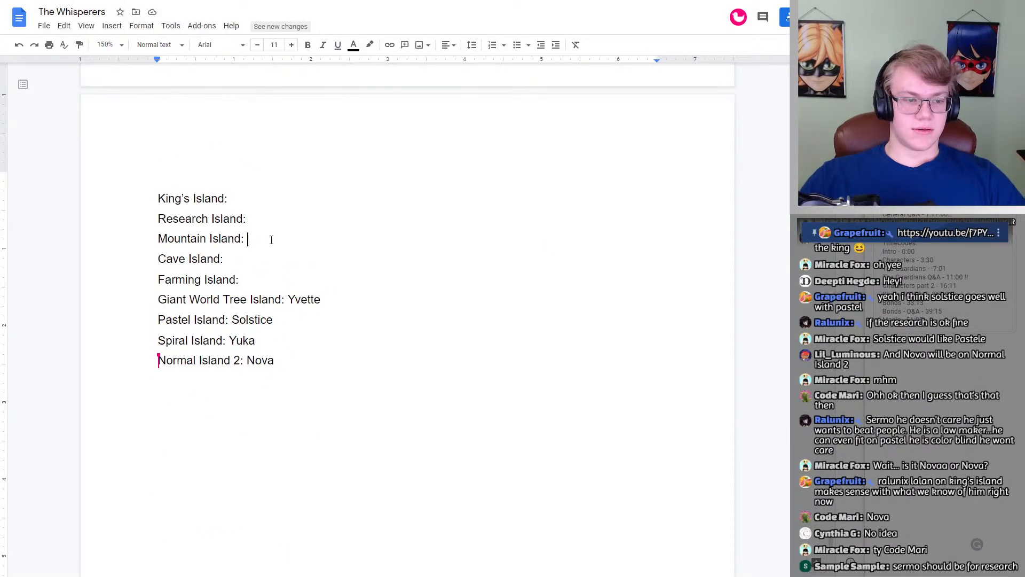
{"action": "left_click", "coordinate": [273, 207]}
{"action": "left_click", "coordinate": [275, 224]}
{"action": "left_click", "coordinate": [274, 238]}
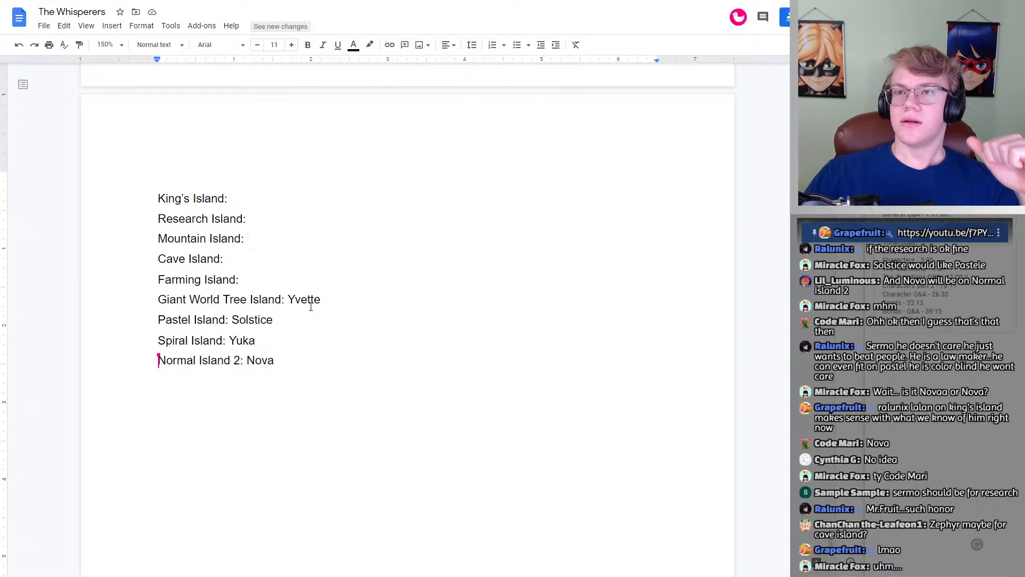
{"action": "left_click", "coordinate": [281, 199]}
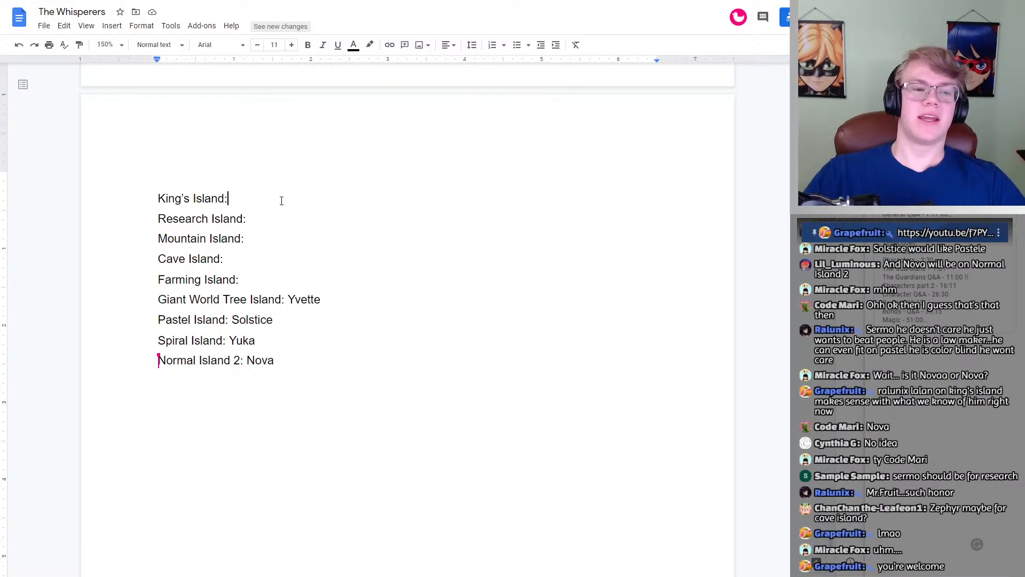
{"action": "type", "text": "La"}
{"action": "type", "text": "lan"}
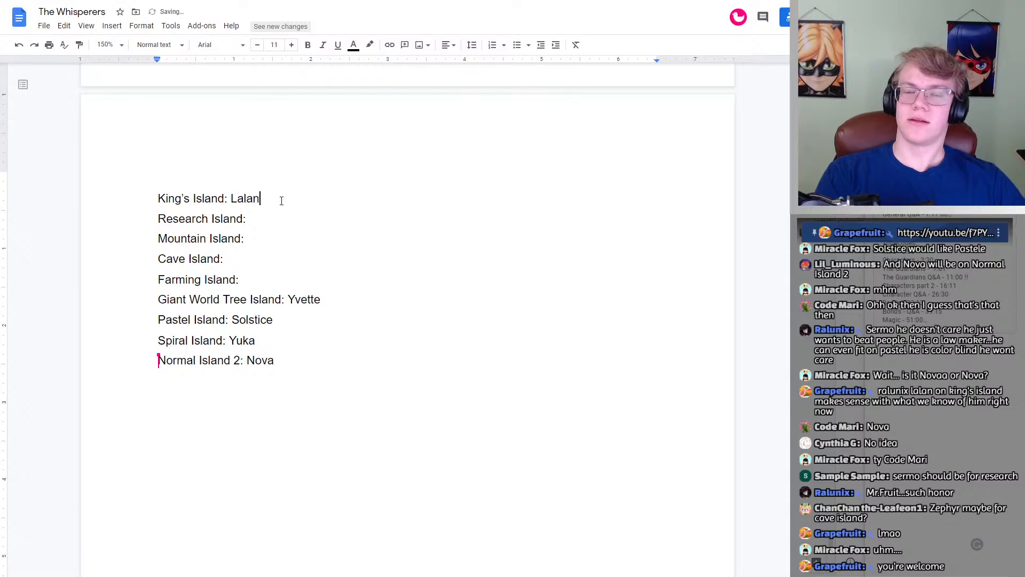
{"action": "left_click", "coordinate": [301, 225]}
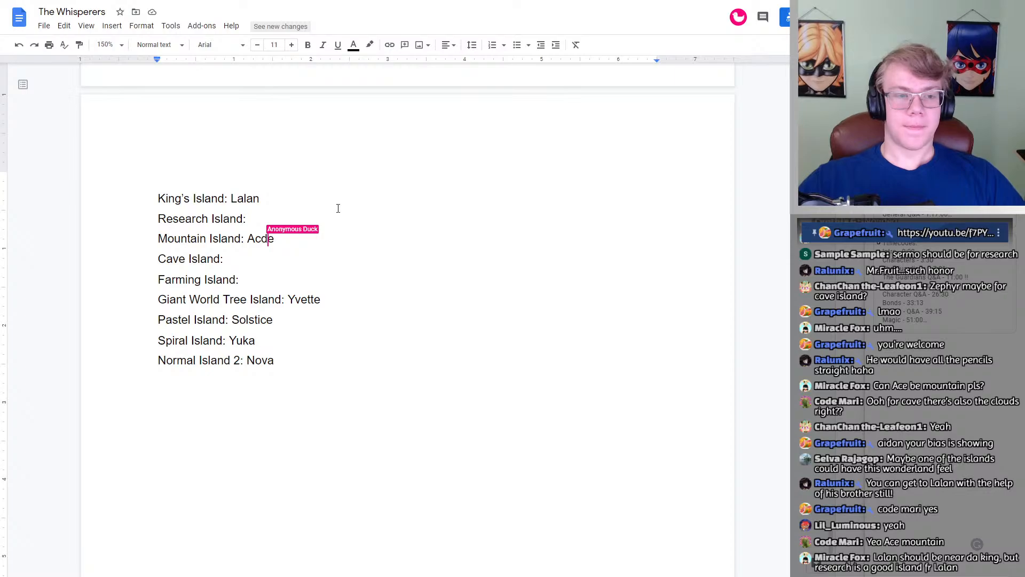
{"action": "left_click", "coordinate": [277, 257]}
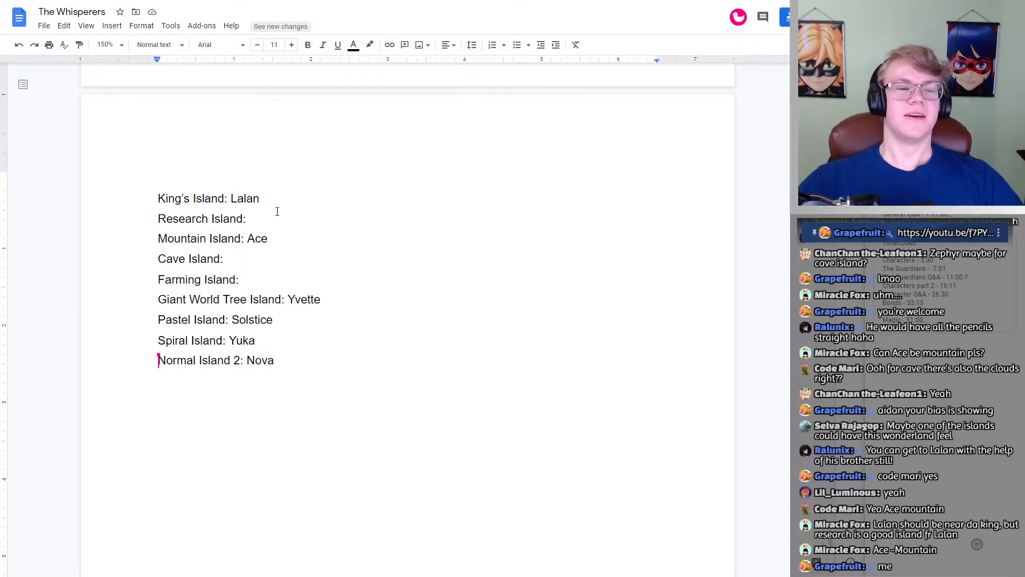
Step: Review the profiles of Whisperers #7 to #9 and check the spelling of Whisperer #7's name and nickname
{"action": "scroll", "coordinate": [269, 238], "scroll_direction": "up", "scroll_amount": 20}
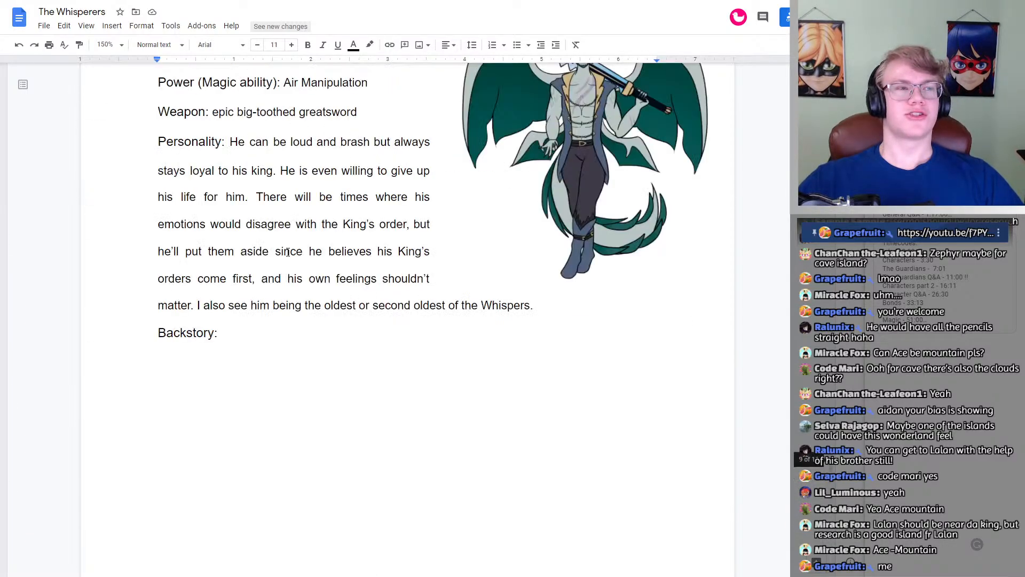
{"action": "scroll", "coordinate": [293, 255], "scroll_direction": "up", "scroll_amount": 15}
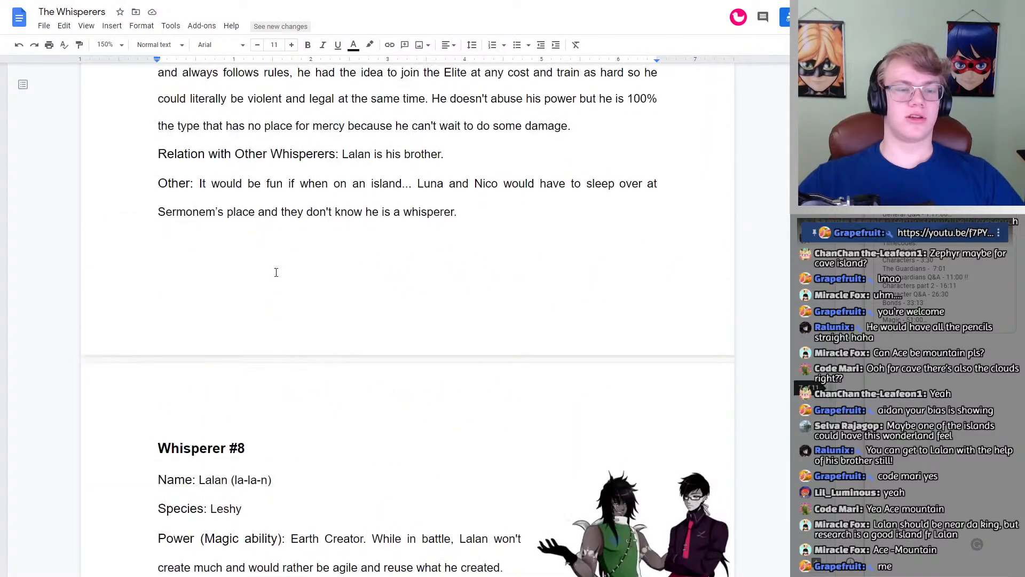
{"action": "scroll", "coordinate": [272, 276], "scroll_direction": "up", "scroll_amount": 12}
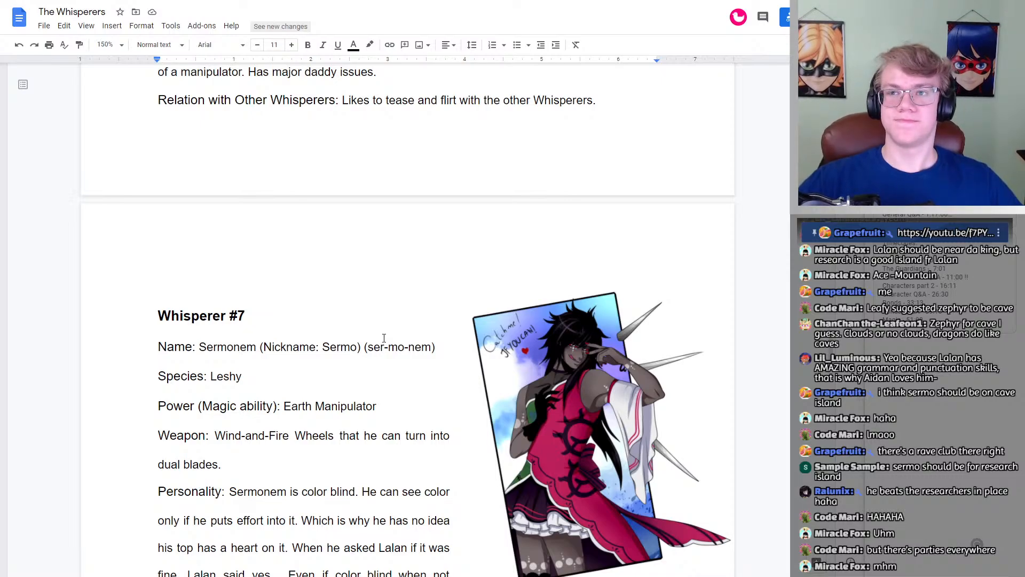
{"action": "scroll", "coordinate": [384, 338], "scroll_direction": "down", "scroll_amount": 20}
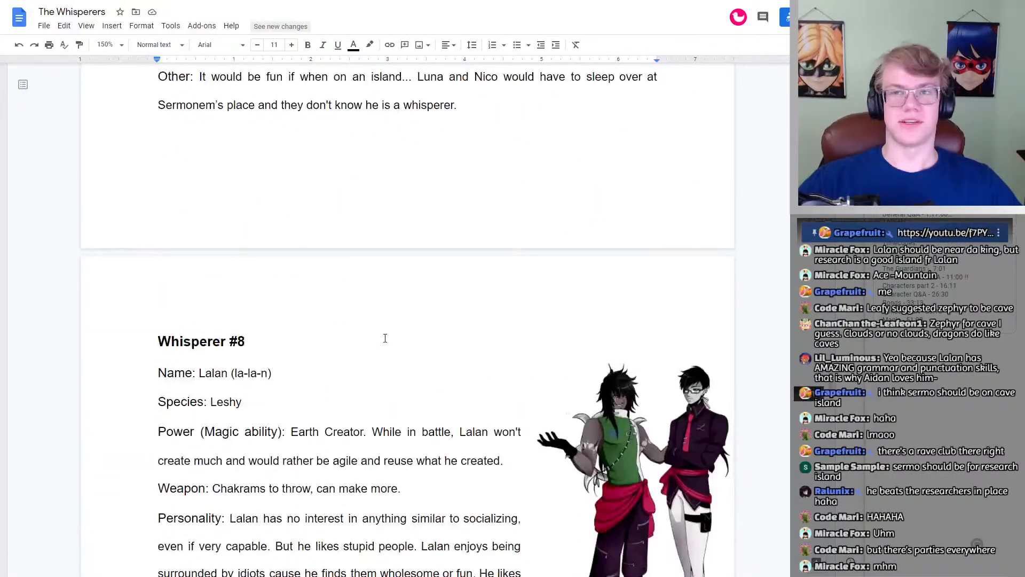
{"action": "scroll", "coordinate": [385, 338], "scroll_direction": "down", "scroll_amount": 10}
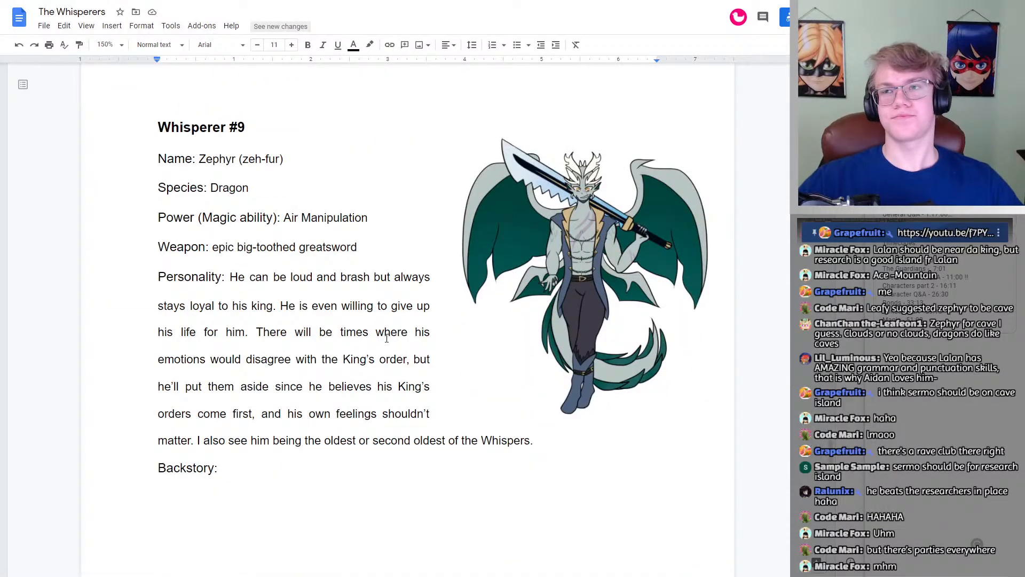
{"action": "scroll", "coordinate": [396, 355], "scroll_direction": "up", "scroll_amount": 6}
{"action": "scroll", "coordinate": [396, 355], "scroll_direction": "up", "scroll_amount": 20}
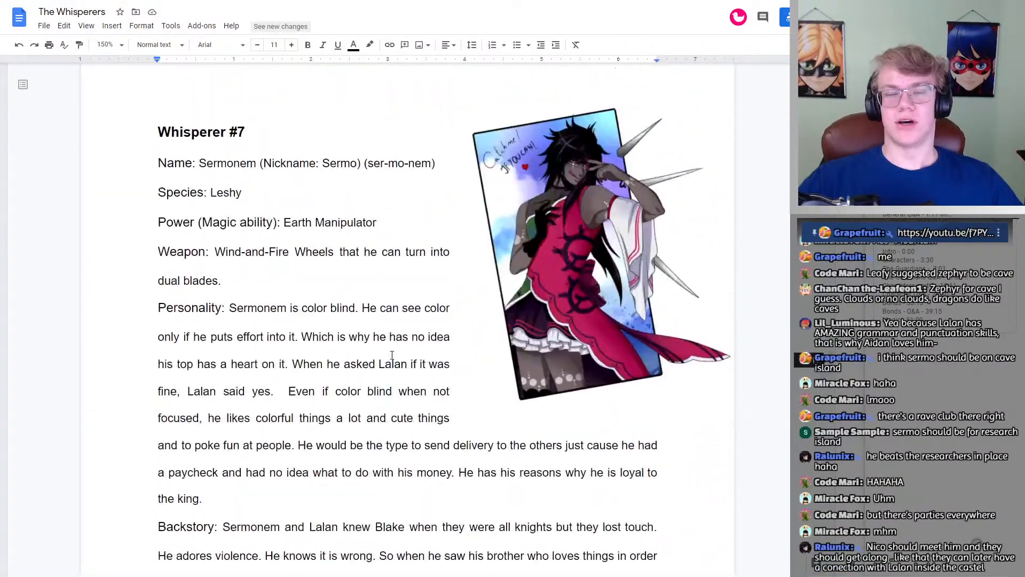
{"action": "scroll", "coordinate": [391, 340], "scroll_direction": "down", "scroll_amount": 6}
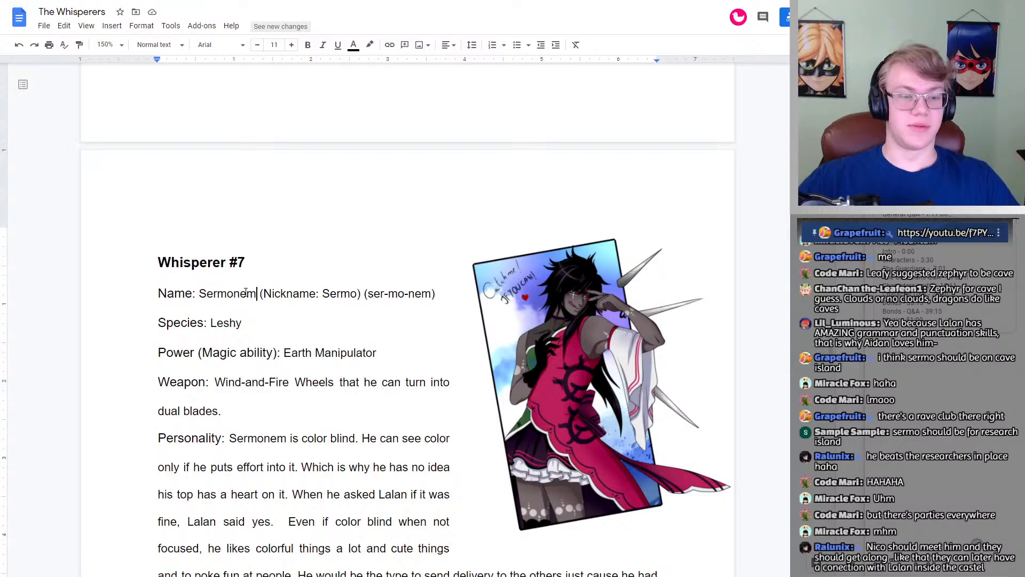
{"action": "left_click_drag", "start_coordinate": [257, 294], "coordinate": [200, 293]}
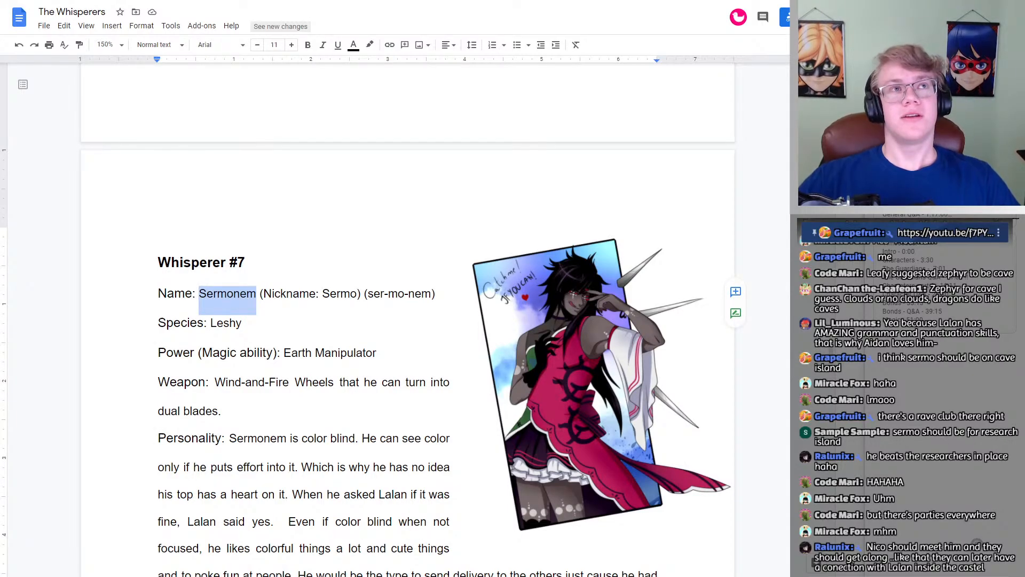
{"action": "left_click", "coordinate": [323, 293]}
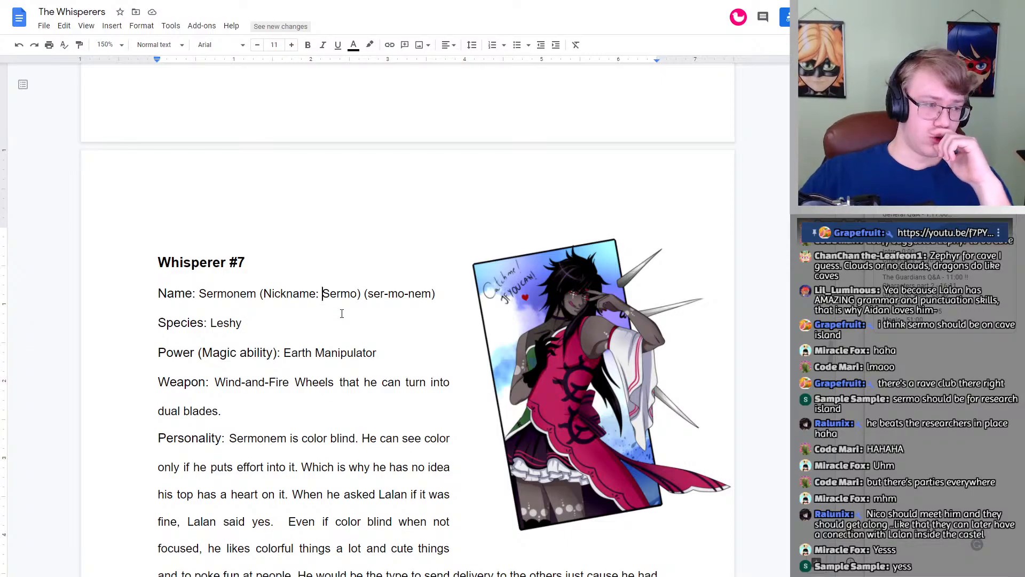
Step: Enter Sermonem as the whisperer for Research Island in the island list
{"action": "scroll", "coordinate": [411, 291], "scroll_direction": "down", "scroll_amount": 20}
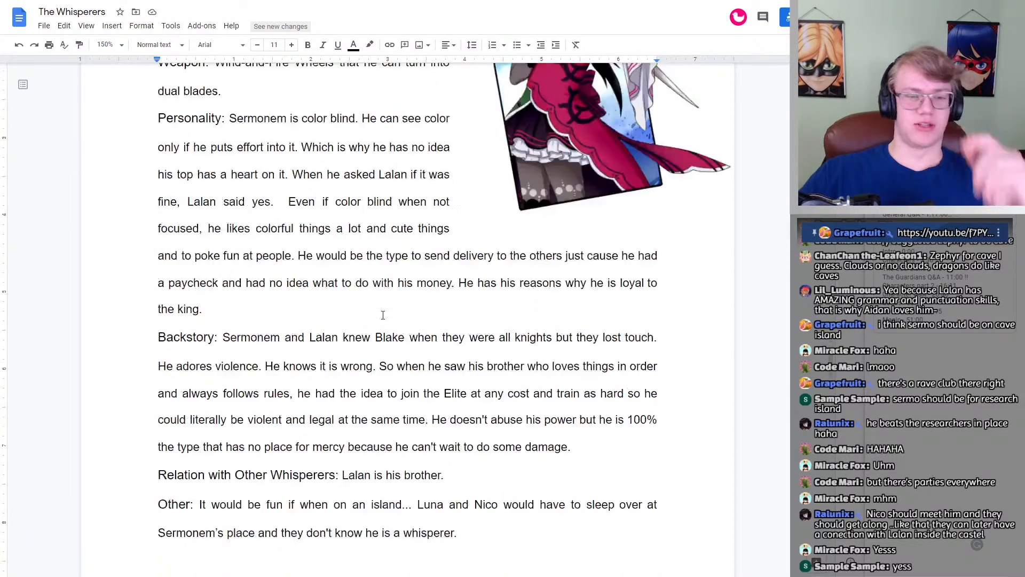
{"action": "scroll", "coordinate": [363, 294], "scroll_direction": "down", "scroll_amount": 20}
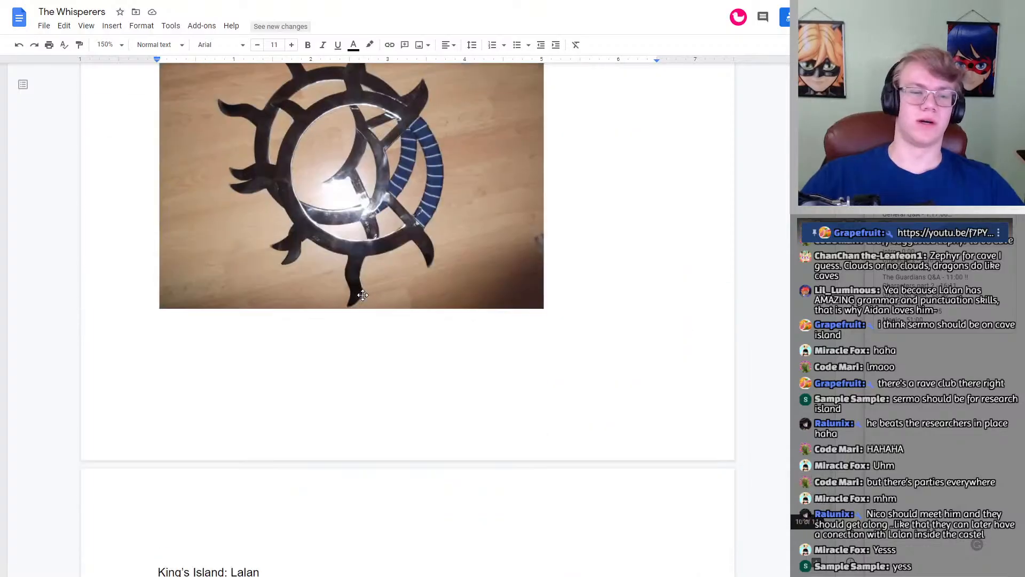
{"action": "scroll", "coordinate": [320, 267], "scroll_direction": "up", "scroll_amount": 2}
{"action": "left_click", "coordinate": [263, 222]}
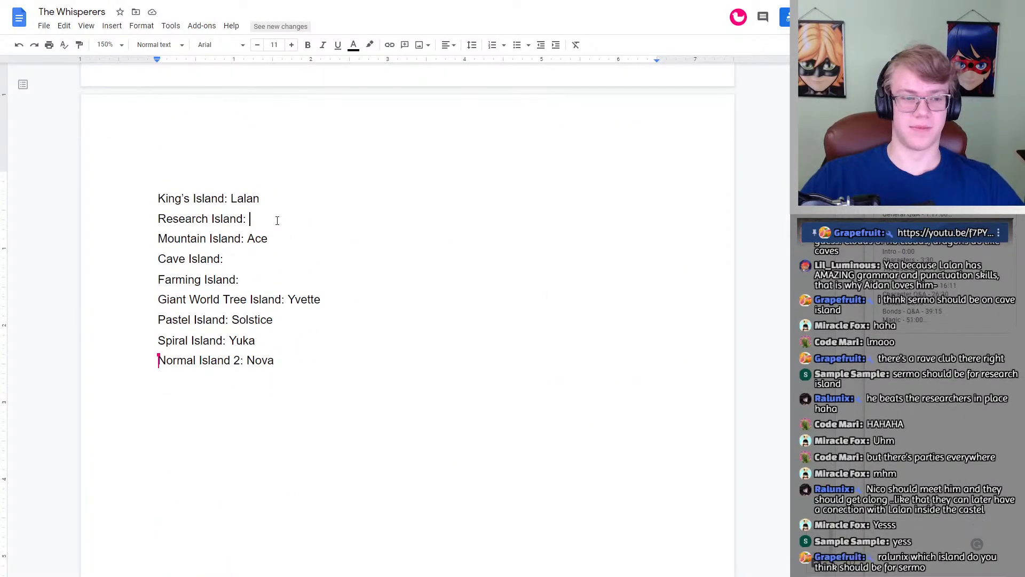
{"action": "type", "text": "Sermonem"}
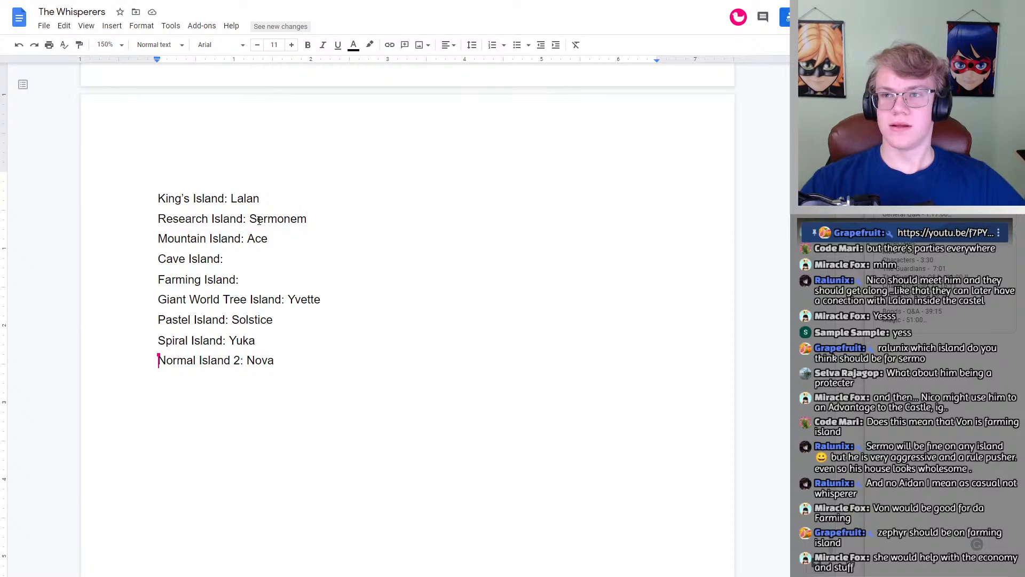
Step: Check the Whisperer #9 profile and enter Zephyr as the whisperer for Farming Island in the island list
{"action": "scroll", "coordinate": [338, 222], "scroll_direction": "up", "scroll_amount": 20}
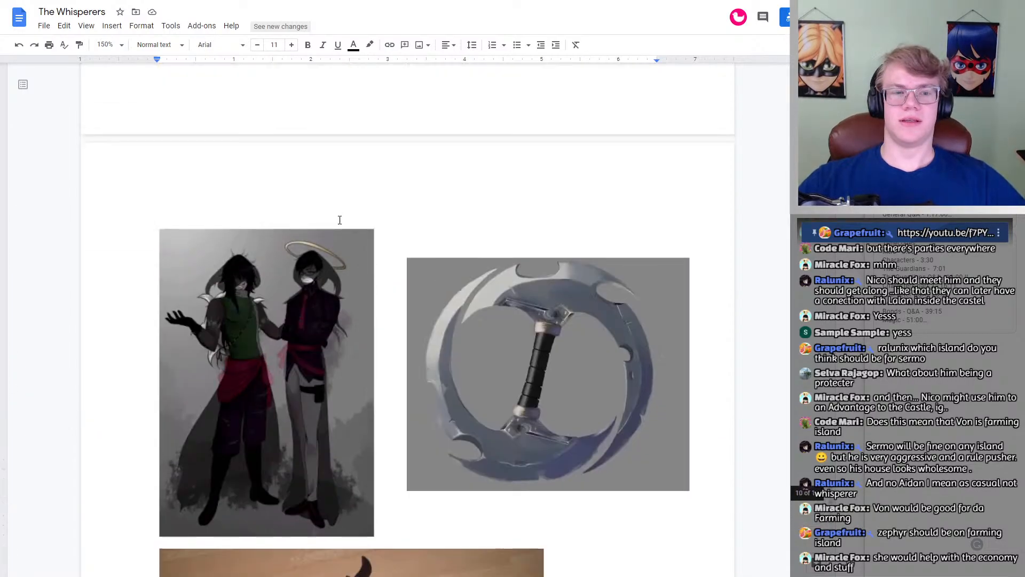
{"action": "scroll", "coordinate": [339, 223], "scroll_direction": "up", "scroll_amount": 1}
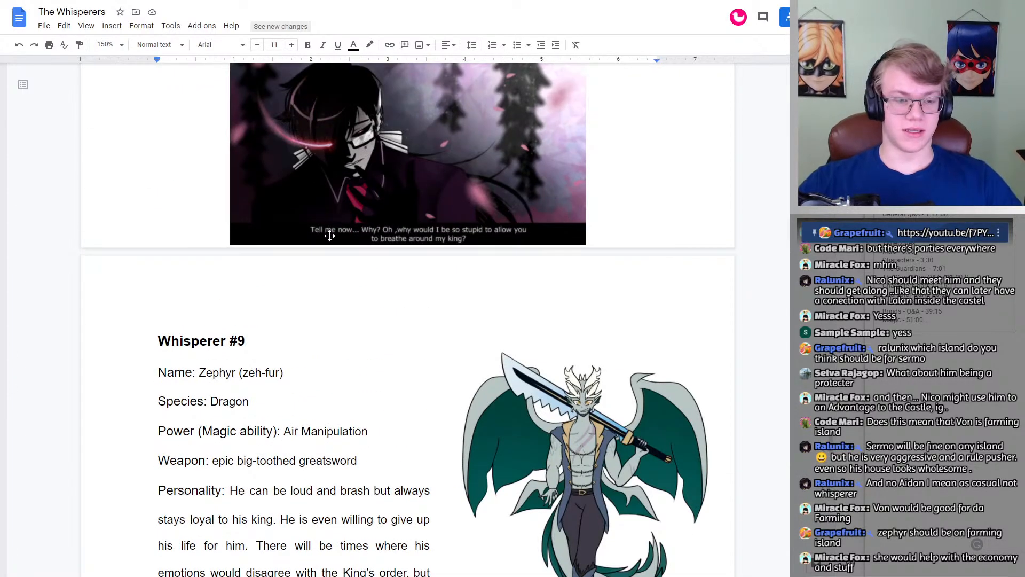
{"action": "scroll", "coordinate": [331, 238], "scroll_direction": "down", "scroll_amount": 2}
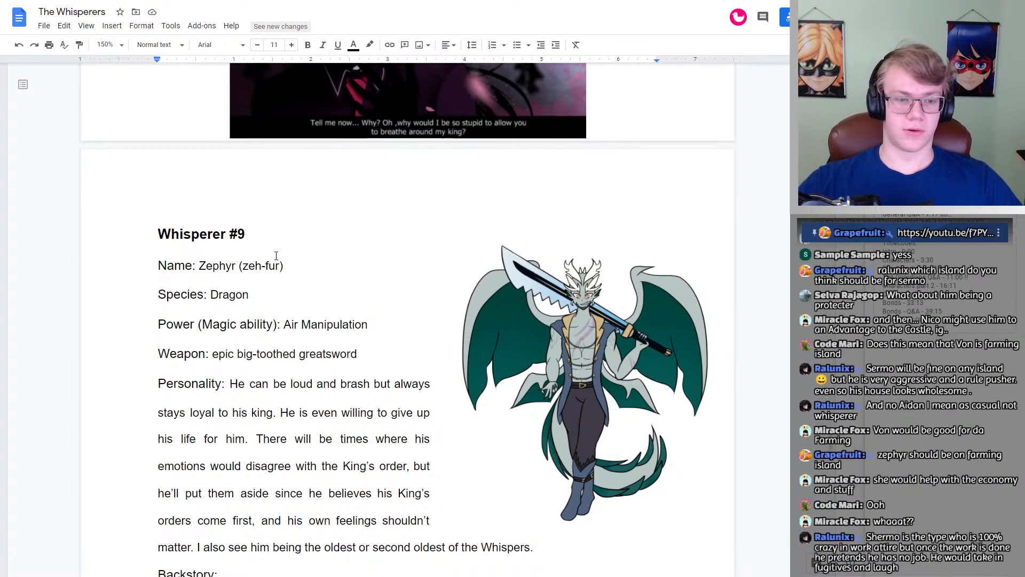
{"action": "left_click_drag", "start_coordinate": [198, 267], "coordinate": [235, 272]}
{"action": "scroll", "coordinate": [263, 278], "scroll_direction": "down", "scroll_amount": 4}
{"action": "left_click", "coordinate": [270, 273]}
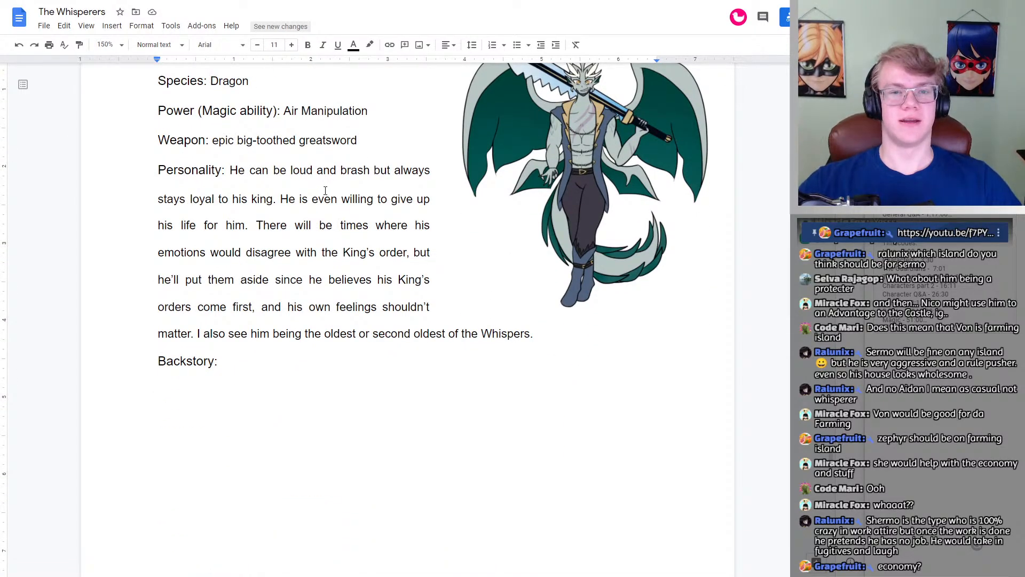
{"action": "scroll", "coordinate": [326, 190], "scroll_direction": "up", "scroll_amount": 4}
{"action": "scroll", "coordinate": [337, 247], "scroll_direction": "down", "scroll_amount": 10}
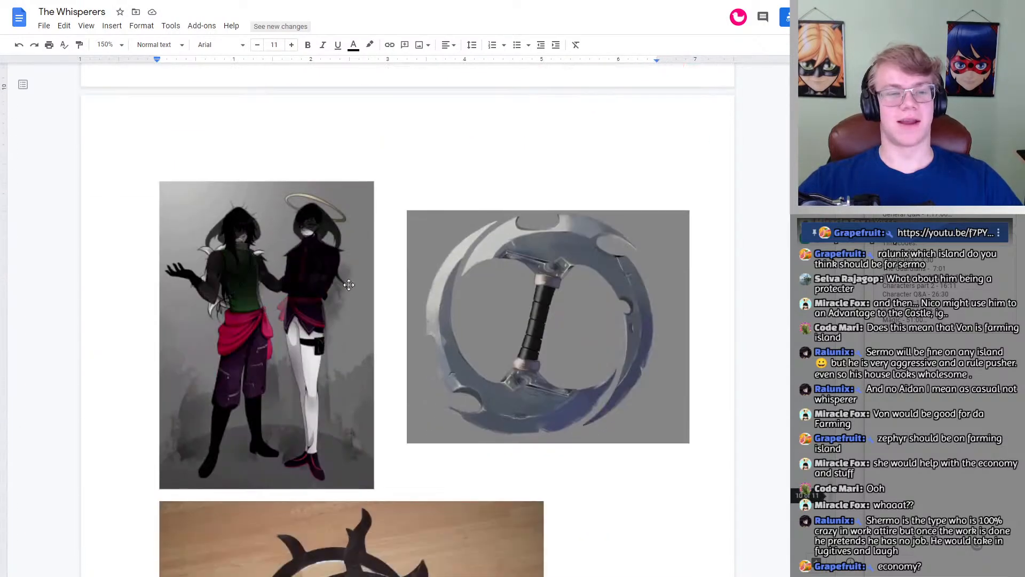
{"action": "scroll", "coordinate": [349, 284], "scroll_direction": "down", "scroll_amount": 15}
{"action": "scroll", "coordinate": [348, 284], "scroll_direction": "up", "scroll_amount": 4}
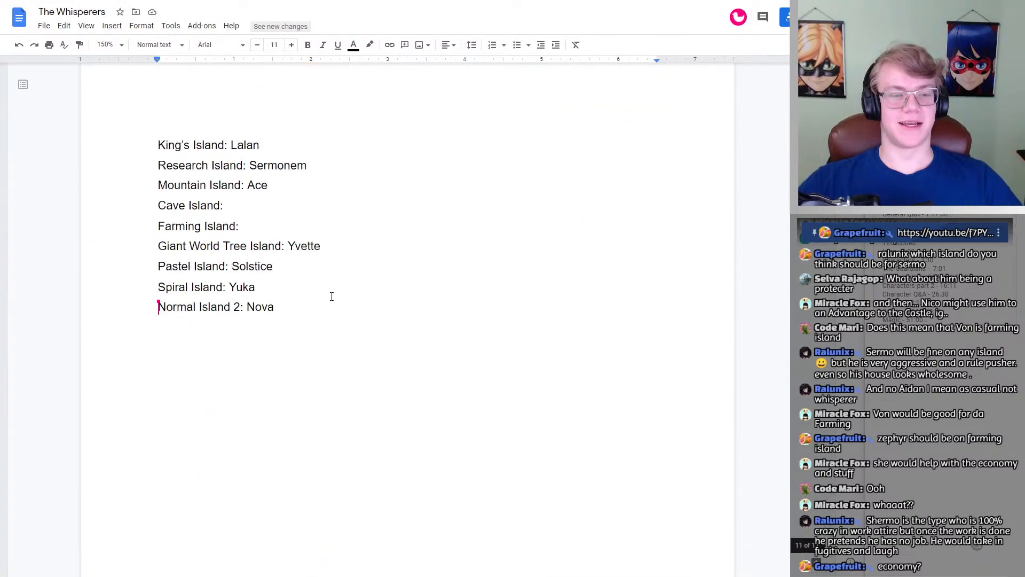
{"action": "double_click", "coordinate": [274, 224]}
{"action": "type", "text": "Zephyr"}
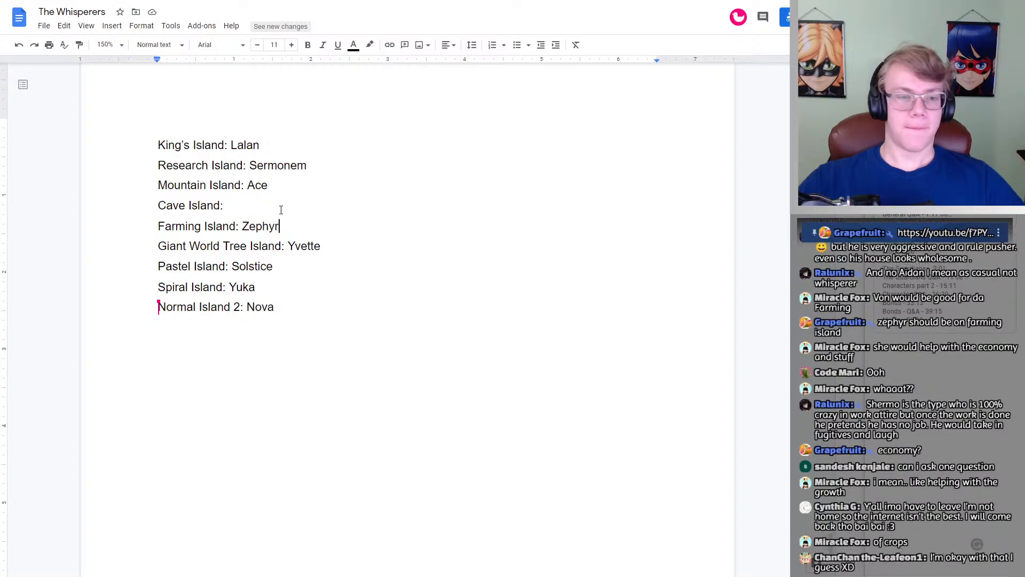
{"action": "scroll", "coordinate": [280, 241], "scroll_direction": "up", "scroll_amount": 10}
{"action": "scroll", "coordinate": [285, 277], "scroll_direction": "up", "scroll_amount": 10}
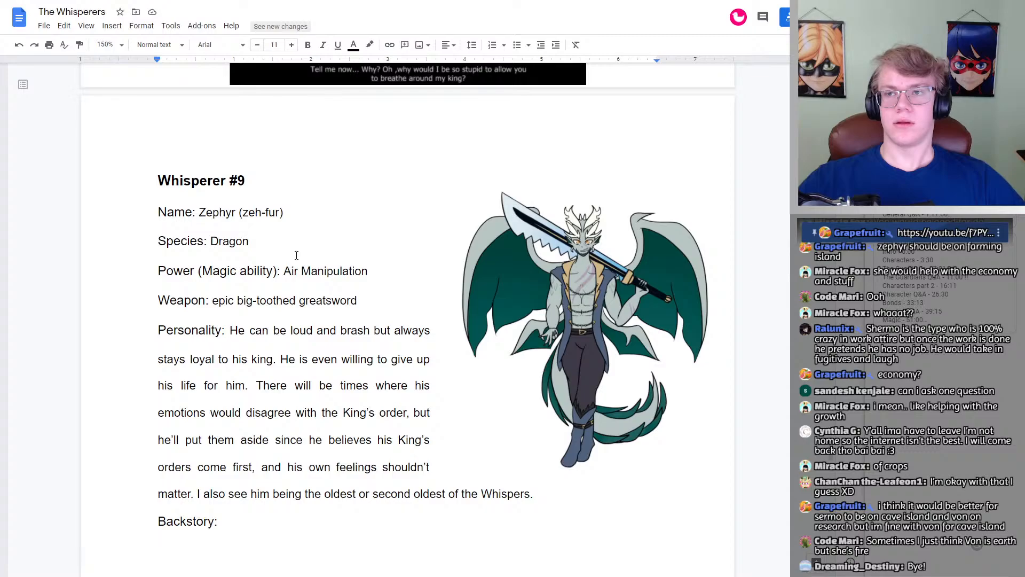
{"action": "scroll", "coordinate": [297, 255], "scroll_direction": "down", "scroll_amount": 20}
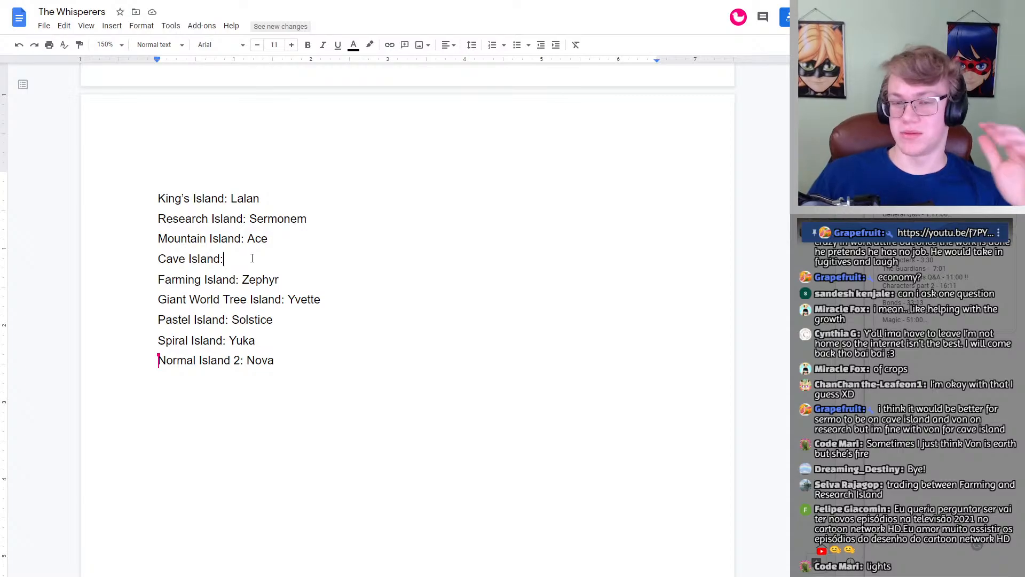
{"action": "left_click", "coordinate": [252, 258]}
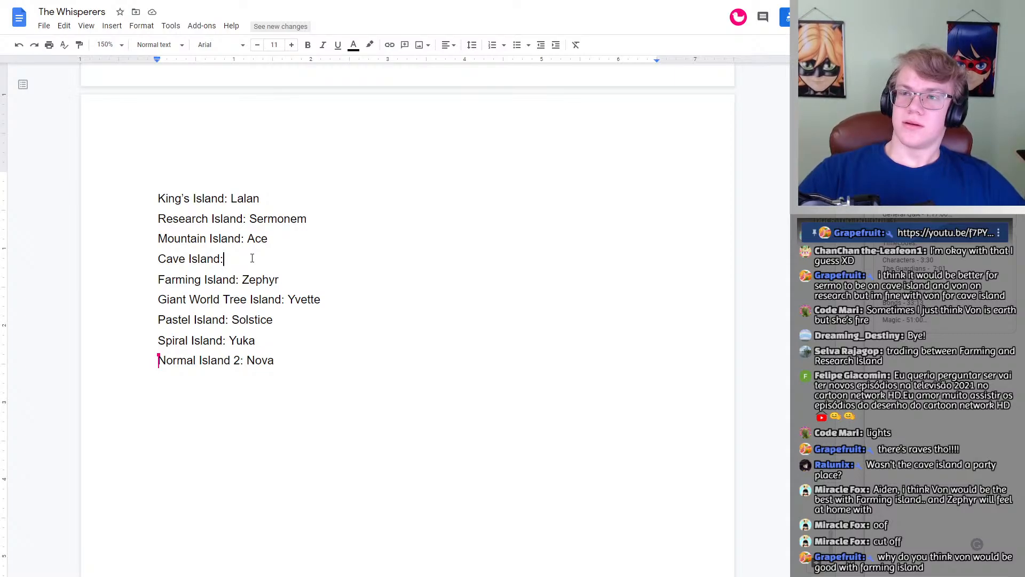
{"action": "left_click", "coordinate": [252, 258]}
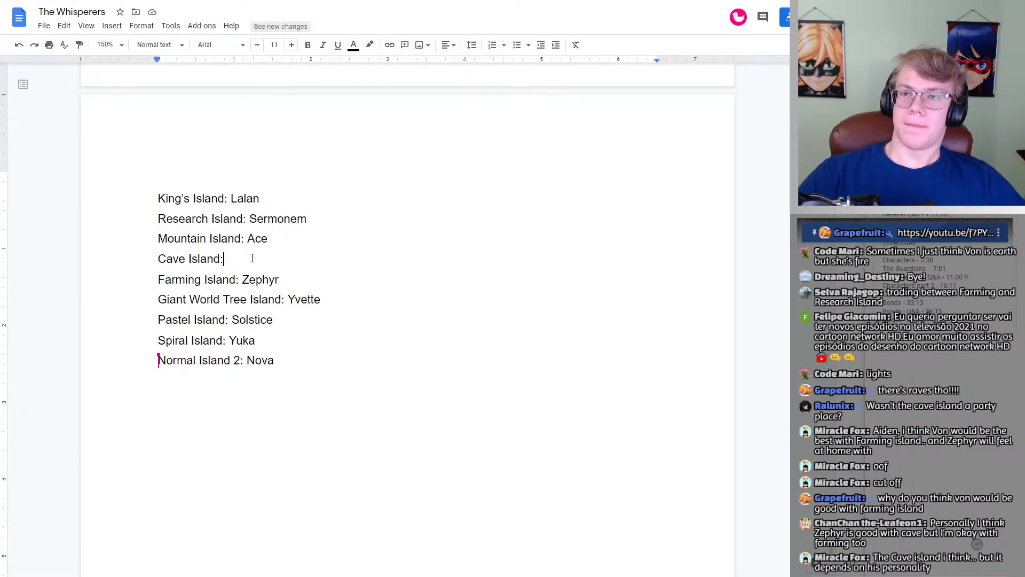
{"action": "left_click", "coordinate": [252, 258]}
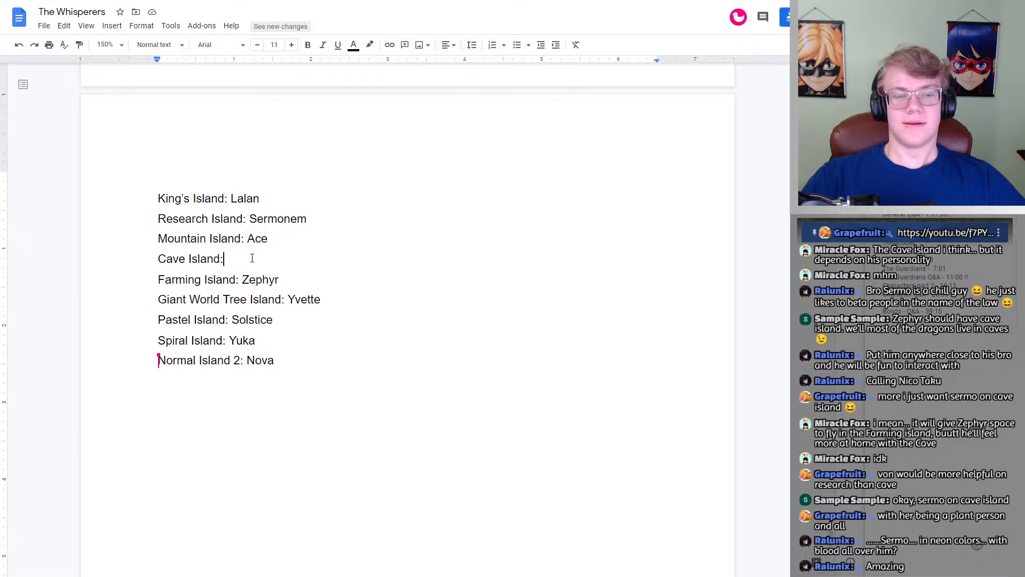
Step: Move Sermonem from Research Island to Cave Island in the island list
{"action": "left_click_drag", "start_coordinate": [314, 218], "coordinate": [242, 218]}
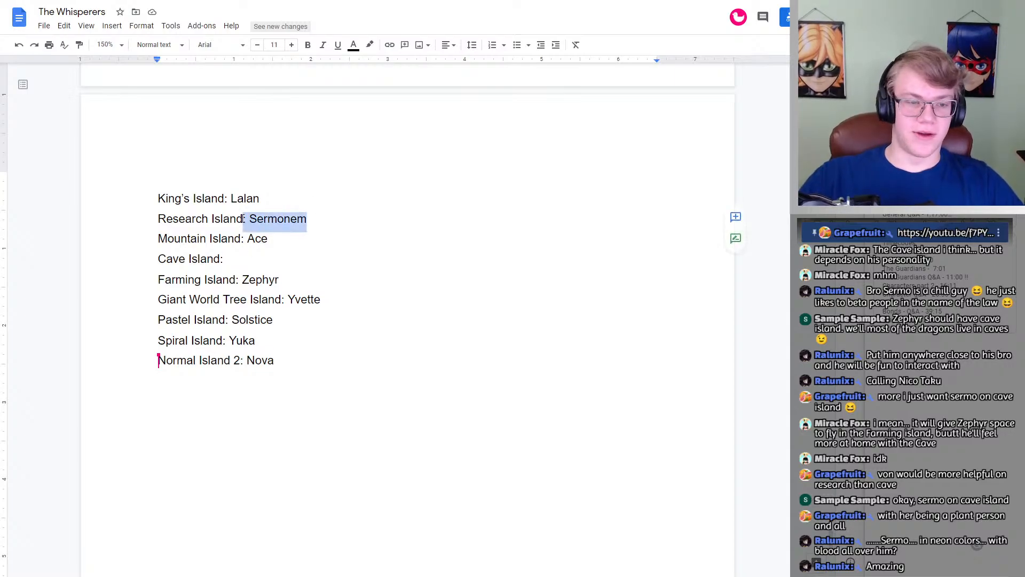
{"action": "key", "text": "ctrl+x"}
{"action": "left_click", "coordinate": [240, 258]}
{"action": "key", "text": "ctrl+v"}
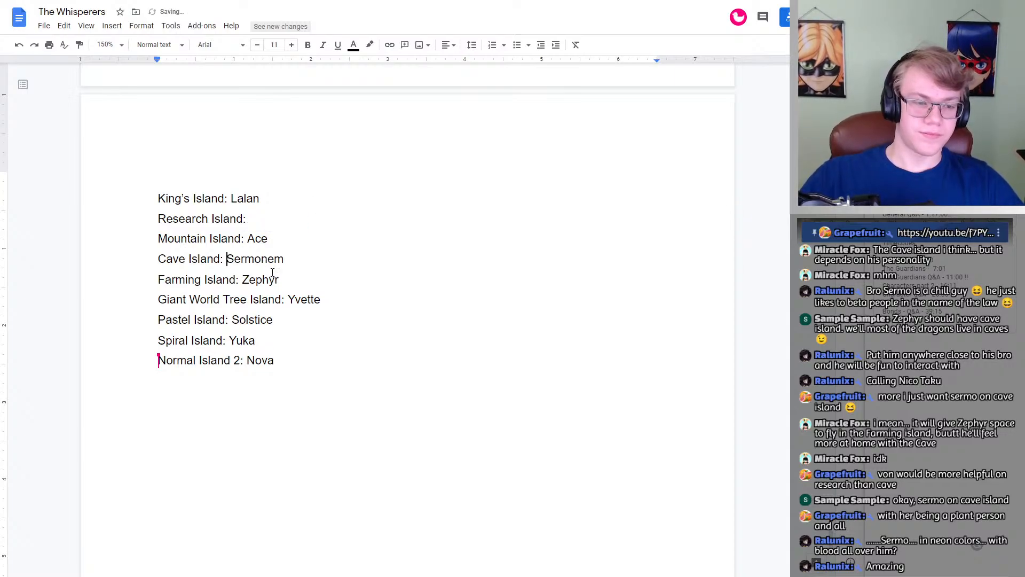
Step: Clear the whisperer assigned to Farming Island in the island list
{"action": "left_click", "coordinate": [272, 340]}
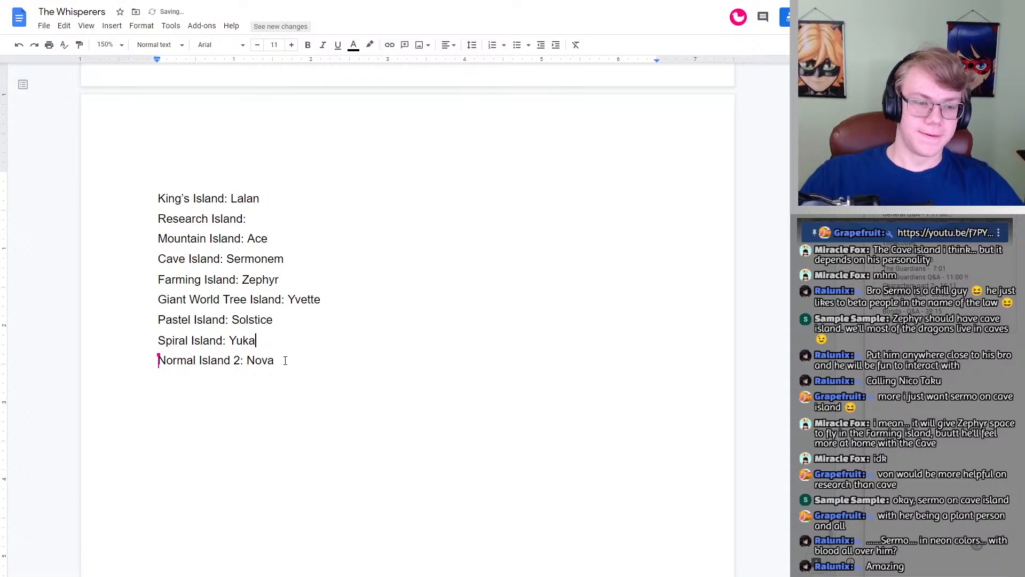
{"action": "left_click", "coordinate": [287, 361]}
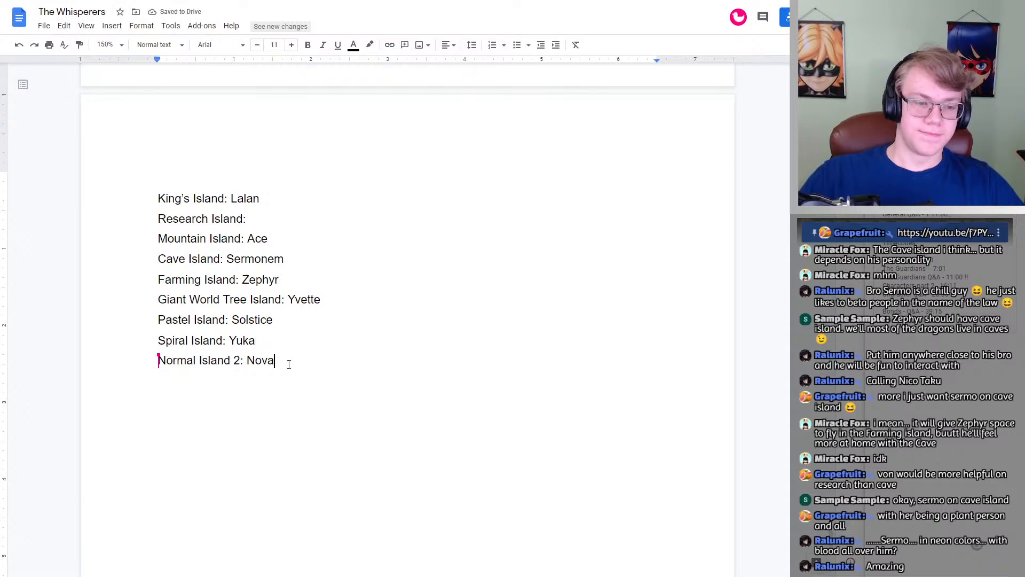
{"action": "double_click", "coordinate": [293, 279]}
{"action": "key", "text": "BackSpace"}
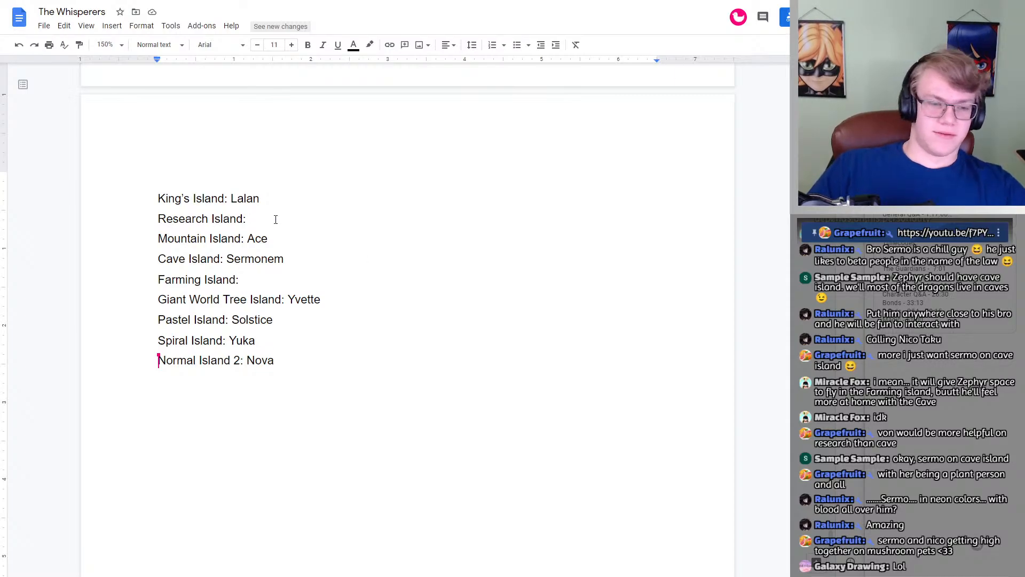
Step: Enter Von as the whisperer for Research Island and Zephyr as the whisperer for Farming Island
{"action": "type", "text": "VB"}
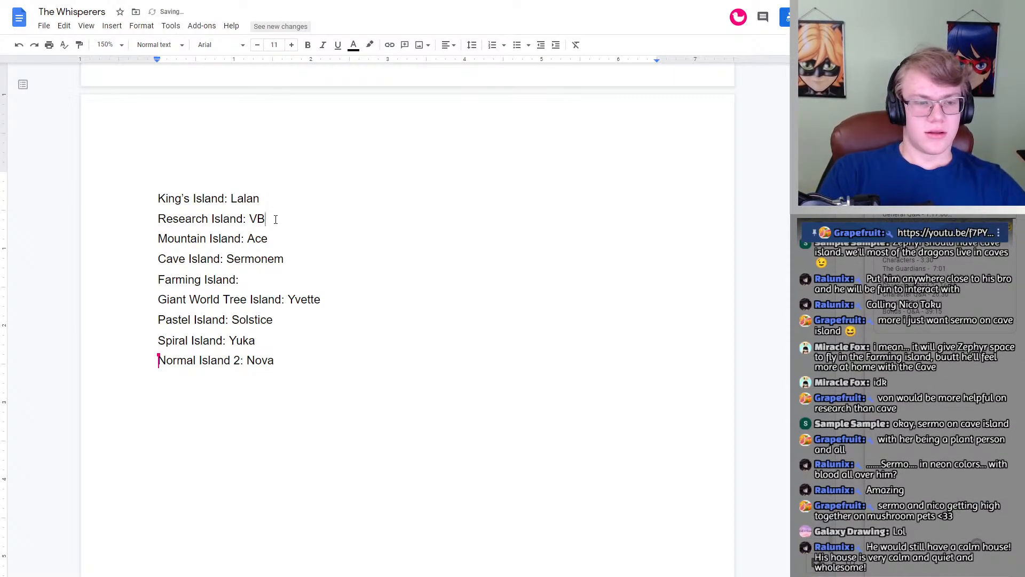
{"action": "key", "text": "BackSpace"}
{"action": "type", "text": "on"}
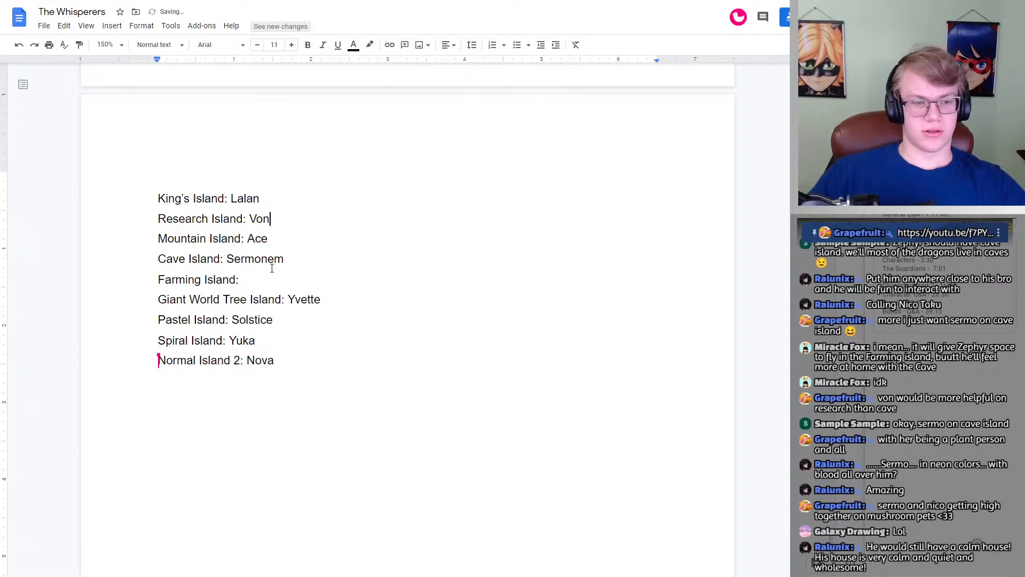
{"action": "left_click", "coordinate": [257, 285]}
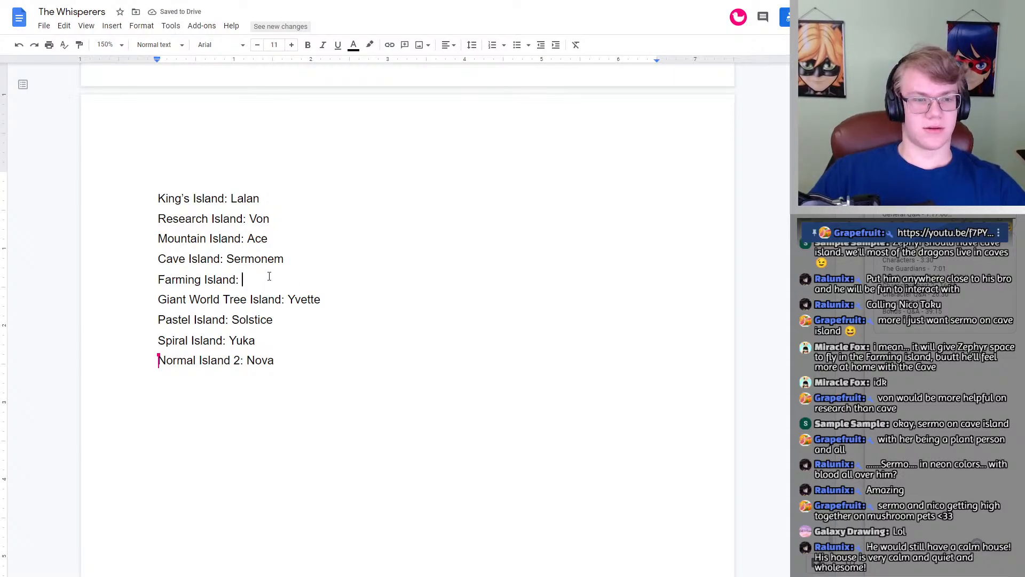
{"action": "type", "text": "Zephyr"}
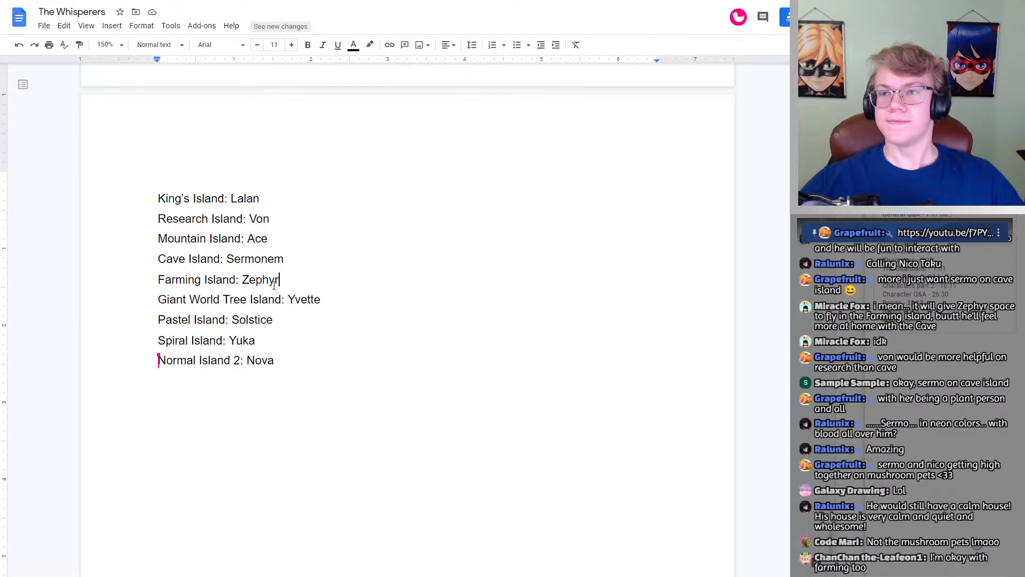
{"action": "left_click", "coordinate": [300, 286]}
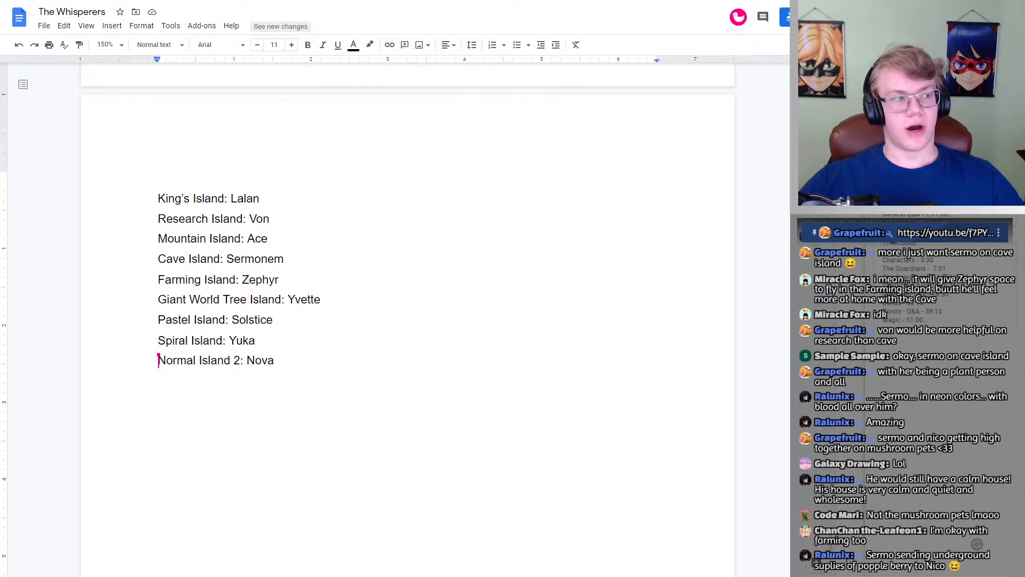
Step: Enlarge the text of the whole island list to font size 22
{"action": "left_click", "coordinate": [311, 383]}
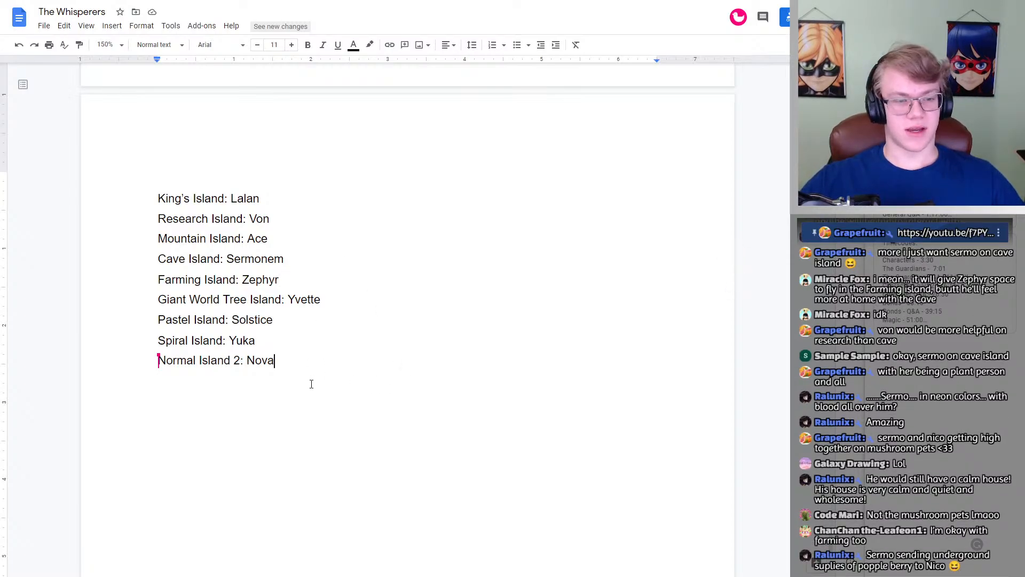
{"action": "left_click_drag", "start_coordinate": [304, 370], "coordinate": [167, 200]}
{"action": "left_click", "coordinate": [299, 255]}
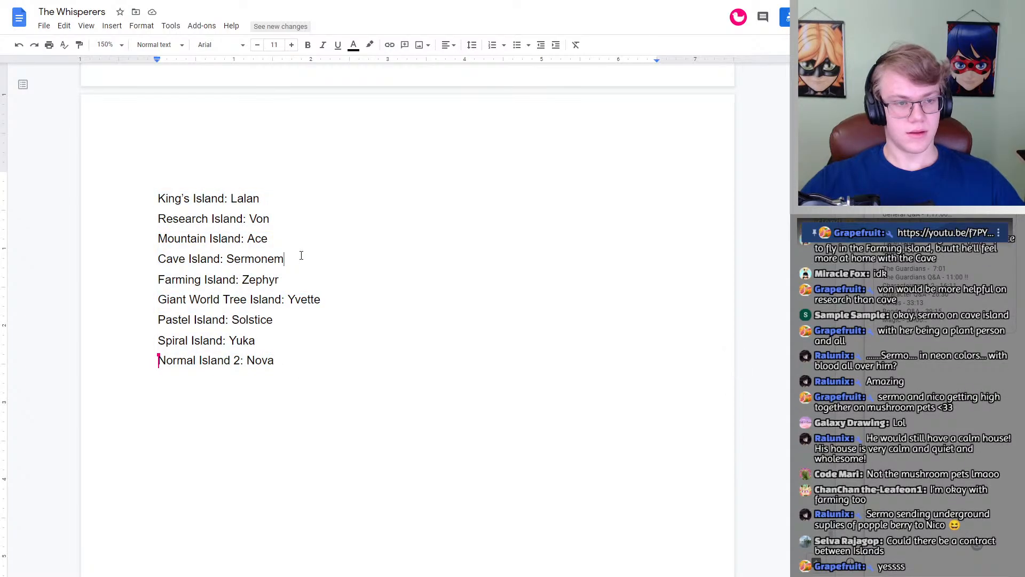
{"action": "left_click_drag", "start_coordinate": [302, 382], "coordinate": [187, 135]}
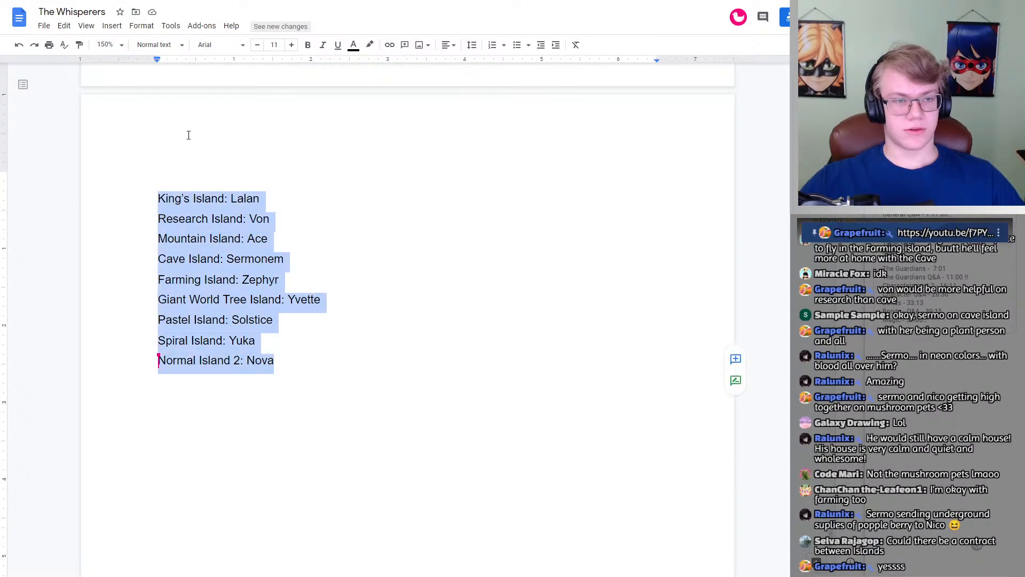
{"action": "left_click", "coordinate": [291, 45]}
{"action": "left_click", "coordinate": [291, 45]}
{"action": "left_click", "coordinate": [292, 45]}
{"action": "left_click", "coordinate": [291, 45]}
{"action": "left_click", "coordinate": [292, 45]}
{"action": "left_click", "coordinate": [291, 45]}
{"action": "left_click", "coordinate": [291, 45]}
{"action": "left_click", "coordinate": [291, 45]}
{"action": "left_click", "coordinate": [291, 45]}
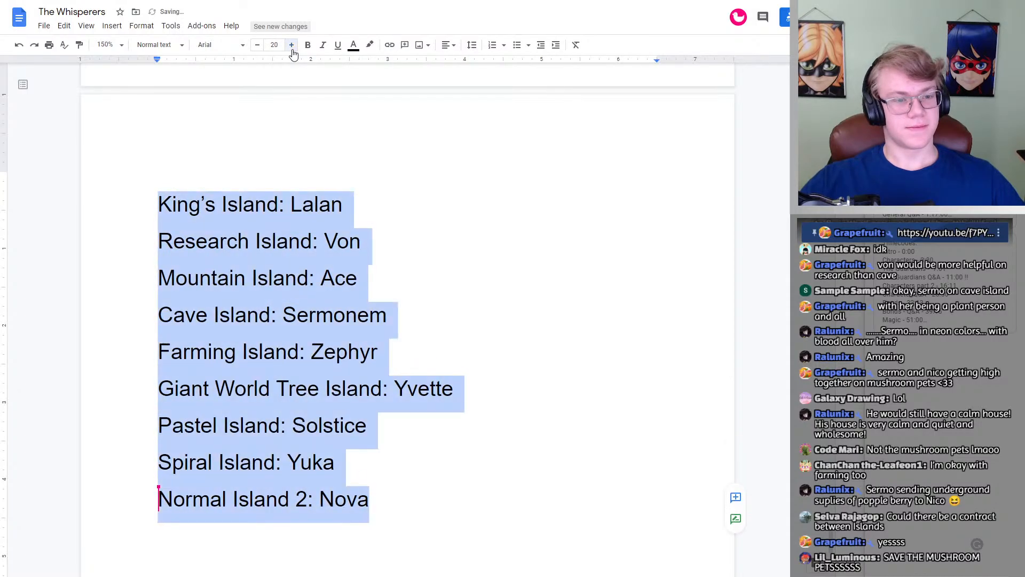
{"action": "left_click", "coordinate": [292, 45]}
{"action": "left_click", "coordinate": [292, 45]}
{"action": "scroll", "coordinate": [431, 213], "scroll_direction": "down", "scroll_amount": 2}
{"action": "left_click", "coordinate": [431, 213]}
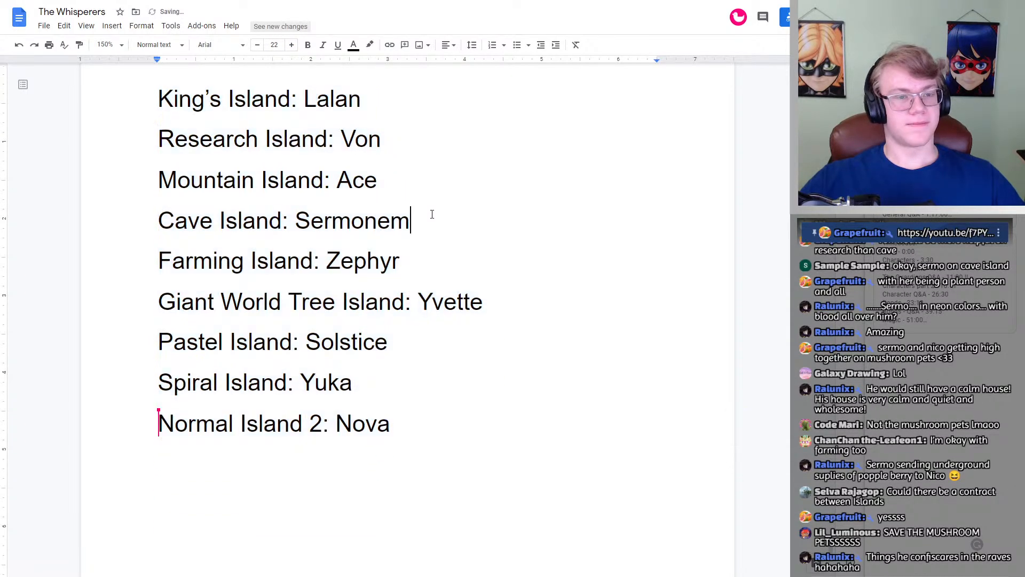
Step: Go over each island and its assigned whisperer line by line, from King's Island to Normal Island 2 and back up
{"action": "scroll", "coordinate": [561, 218], "scroll_direction": "up", "scroll_amount": 1}
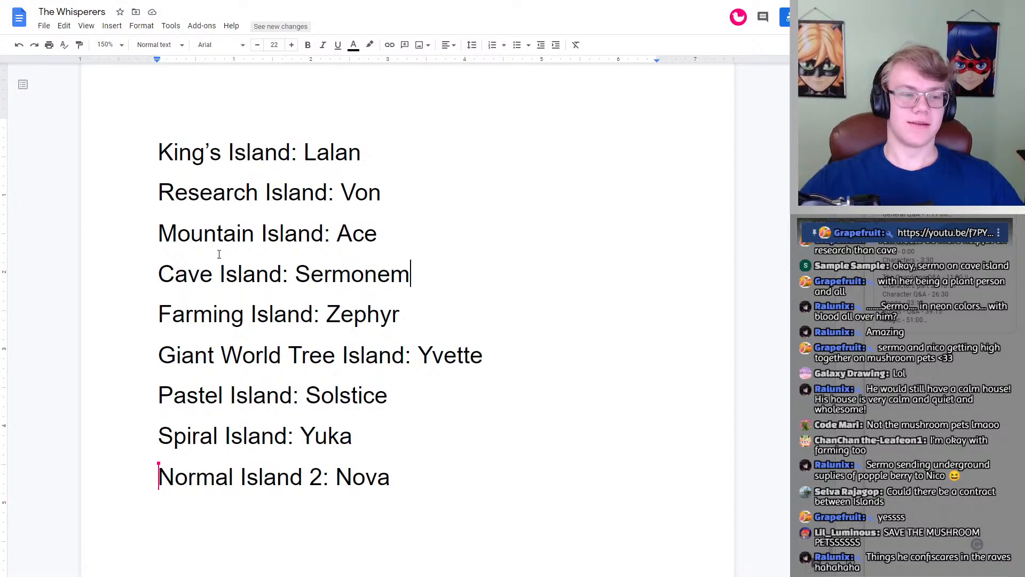
{"action": "left_click_drag", "start_coordinate": [410, 274], "coordinate": [301, 274]}
{"action": "left_click", "coordinate": [452, 273]}
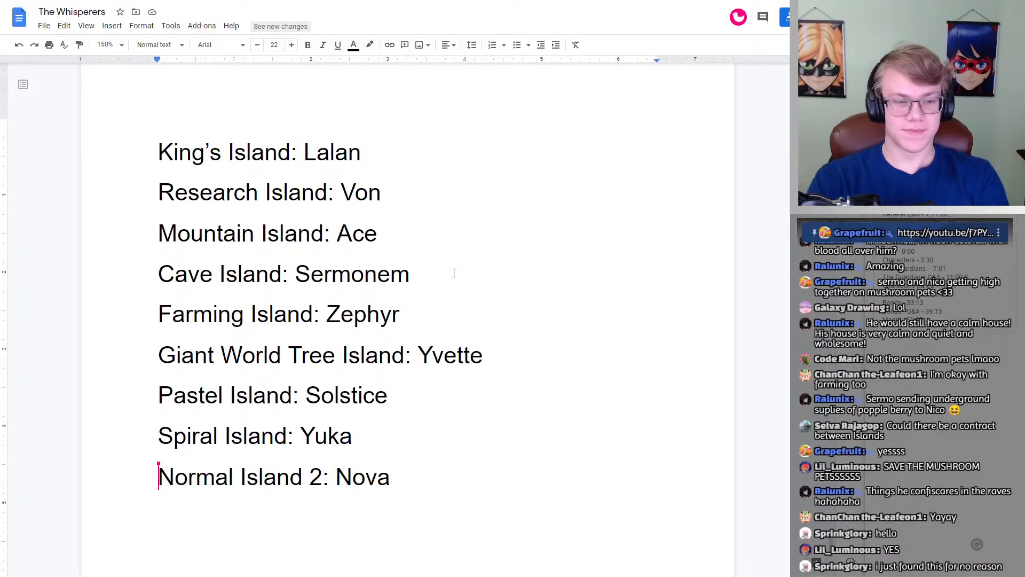
{"action": "left_click_drag", "start_coordinate": [361, 151], "coordinate": [336, 153]}
{"action": "left_click", "coordinate": [366, 154]}
{"action": "left_click", "coordinate": [383, 191]}
{"action": "left_click", "coordinate": [394, 228]}
{"action": "left_click", "coordinate": [422, 274]}
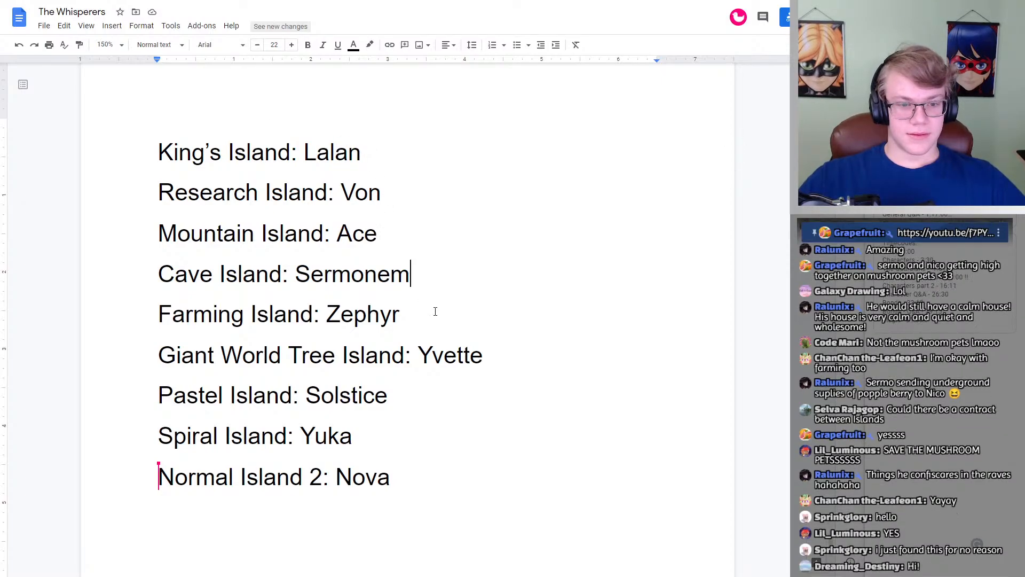
{"action": "left_click", "coordinate": [435, 313]}
{"action": "left_click", "coordinate": [510, 353]}
{"action": "left_click", "coordinate": [487, 403]}
{"action": "left_click", "coordinate": [489, 438]}
{"action": "left_click", "coordinate": [492, 476]}
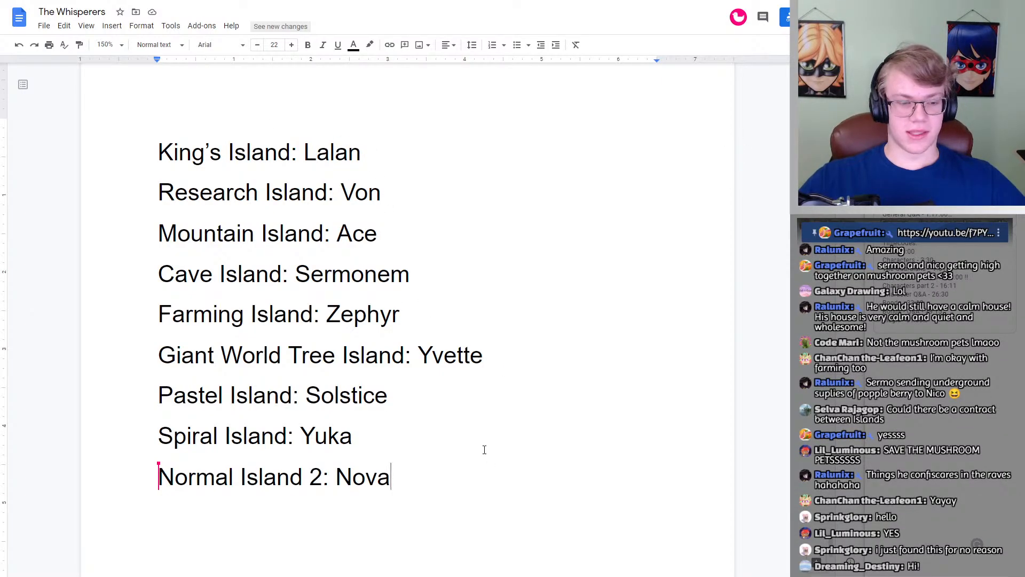
{"action": "left_click", "coordinate": [485, 446]}
{"action": "left_click", "coordinate": [497, 472]}
{"action": "left_click", "coordinate": [478, 430]}
{"action": "left_click", "coordinate": [478, 402]}
{"action": "left_click", "coordinate": [488, 357]}
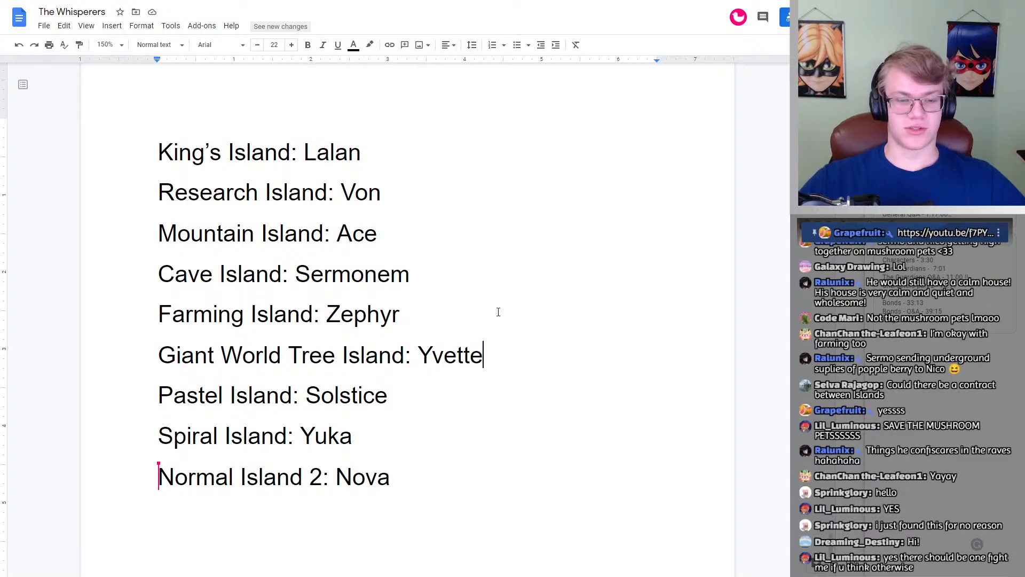
{"action": "double_click", "coordinate": [498, 312]}
{"action": "double_click", "coordinate": [476, 230]}
{"action": "left_click", "coordinate": [435, 225]}
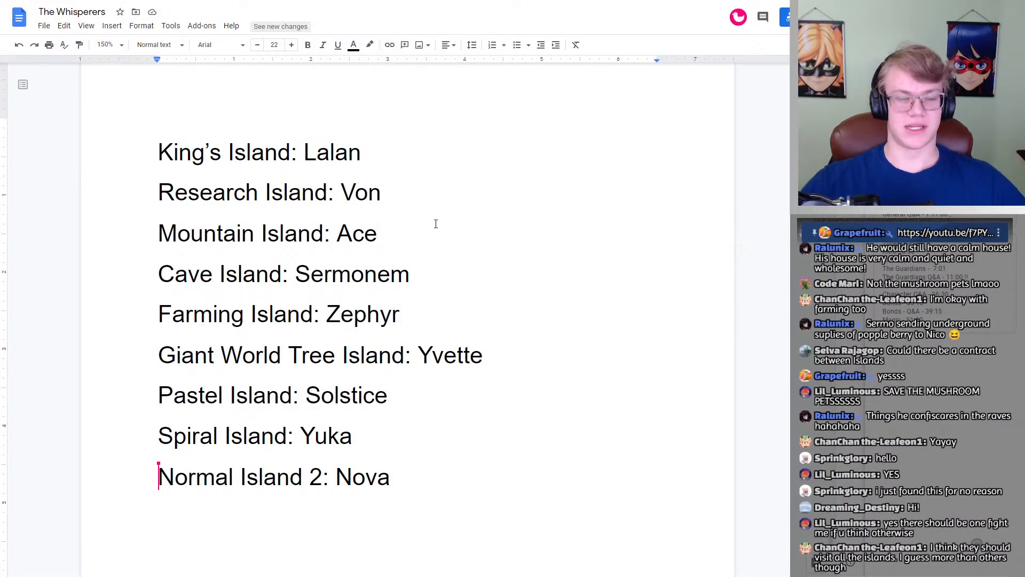
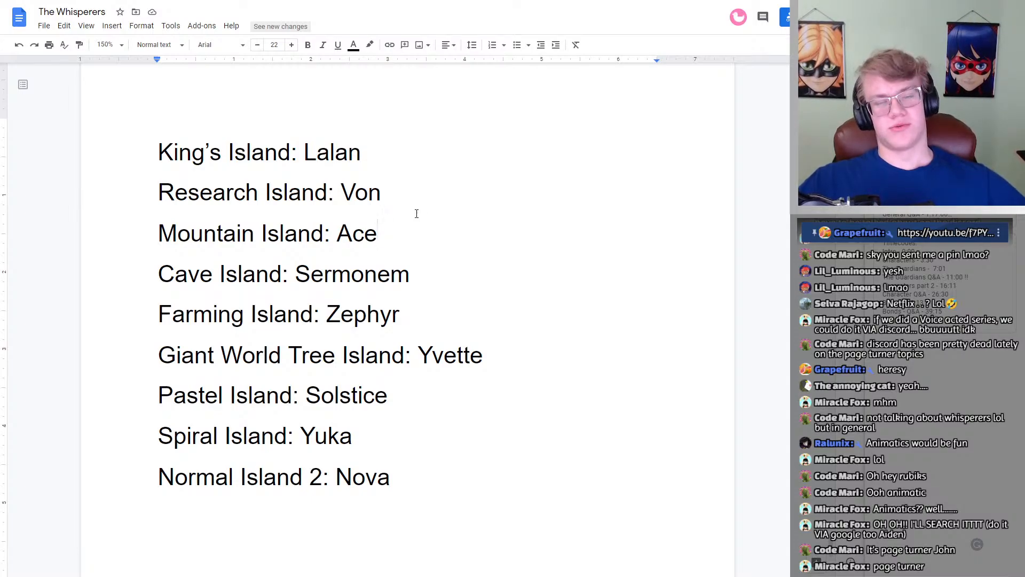
Step: Look back over the Lalan and Sermonem reference images and the profiles of Zephyr, Lalan and Sermonem
{"action": "scroll", "coordinate": [412, 226], "scroll_direction": "up", "scroll_amount": 12}
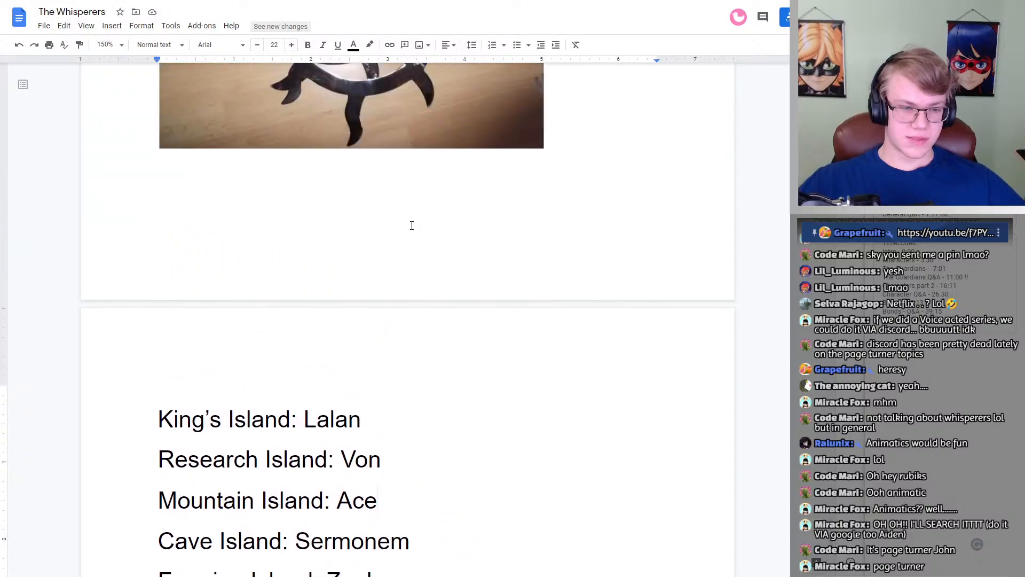
{"action": "scroll", "coordinate": [412, 225], "scroll_direction": "up", "scroll_amount": 4}
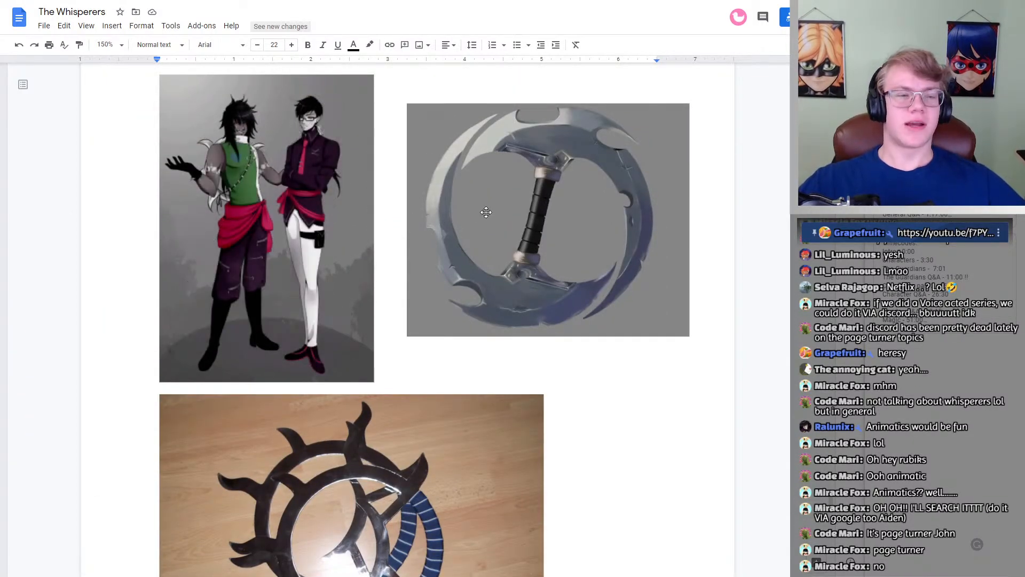
{"action": "scroll", "coordinate": [483, 211], "scroll_direction": "up", "scroll_amount": 3}
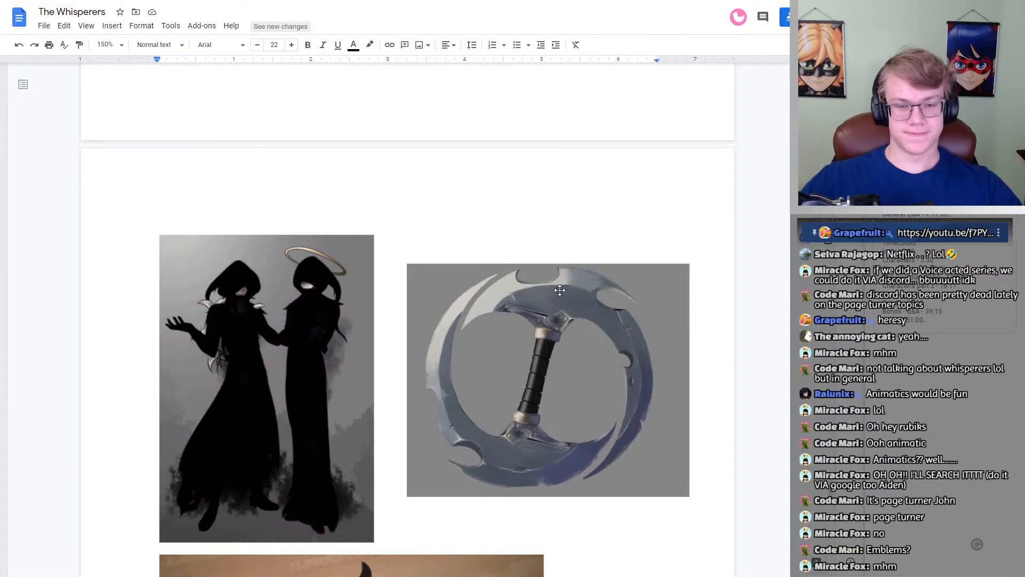
{"action": "scroll", "coordinate": [516, 302], "scroll_direction": "up", "scroll_amount": 4}
{"action": "scroll", "coordinate": [516, 301], "scroll_direction": "up", "scroll_amount": 12}
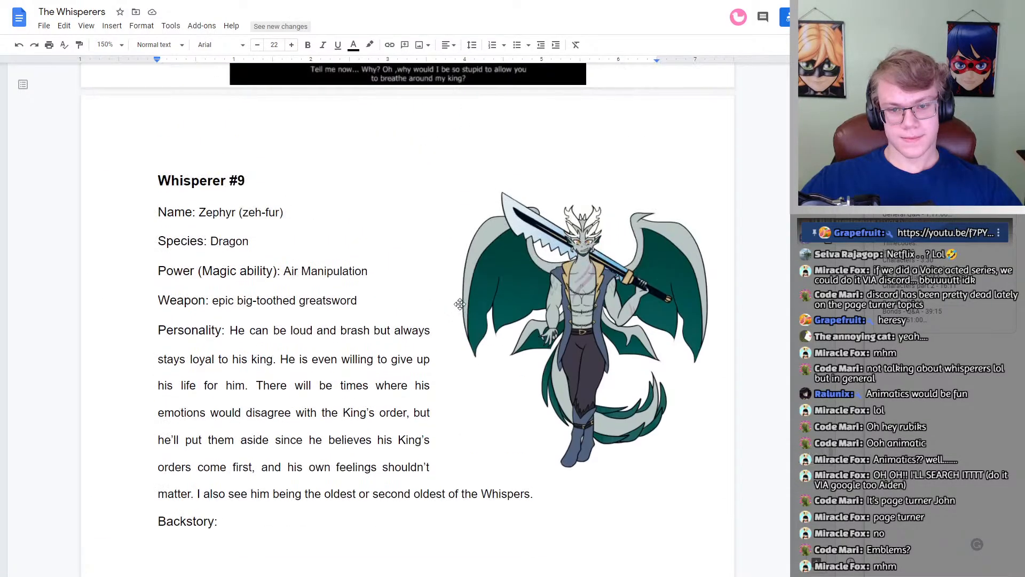
{"action": "scroll", "coordinate": [460, 304], "scroll_direction": "up", "scroll_amount": 15}
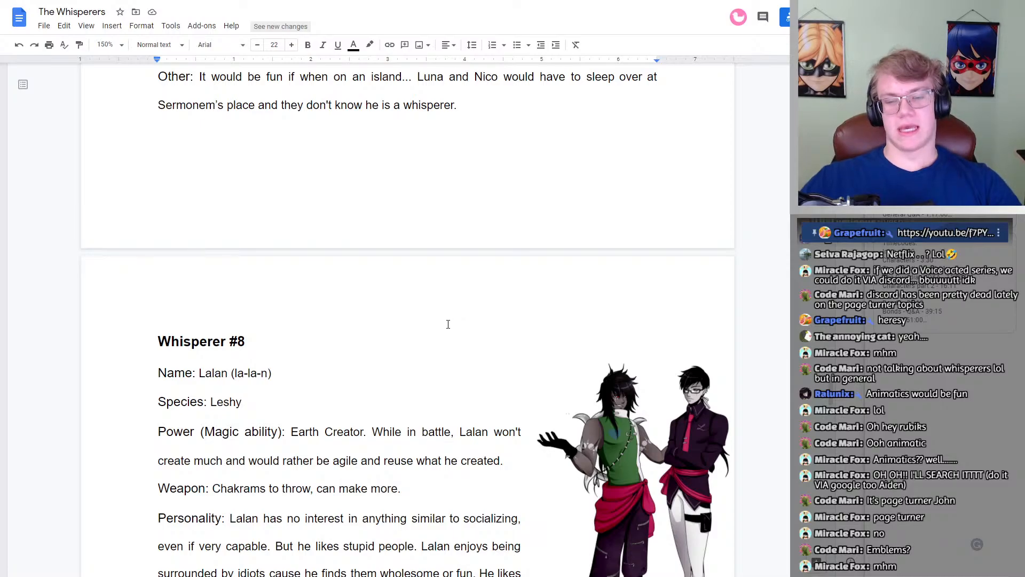
{"action": "scroll", "coordinate": [448, 324], "scroll_direction": "up", "scroll_amount": 15}
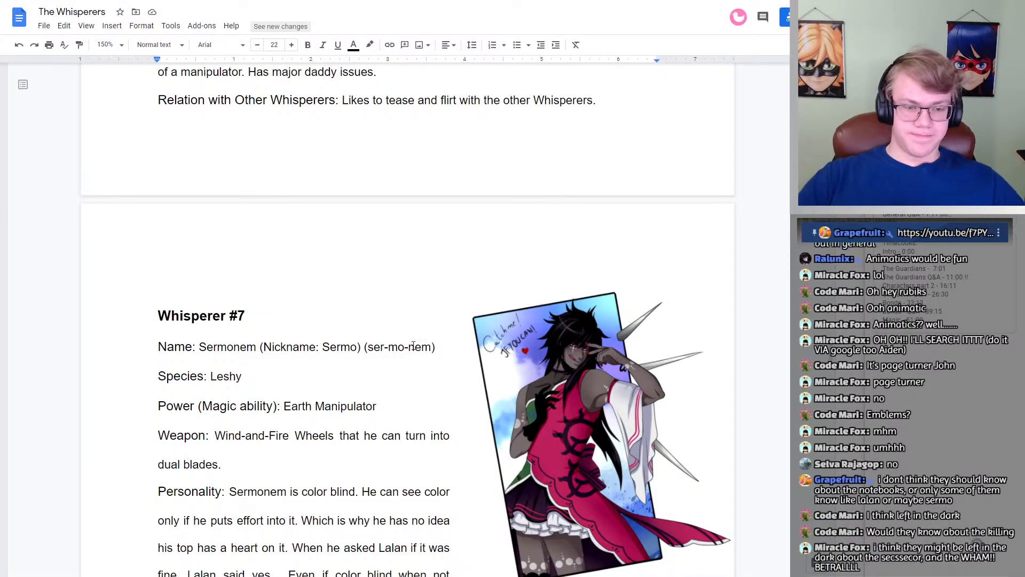
Step: Mark Lalan on the King's Island line of the island list with an asterisk after the name
{"action": "scroll", "coordinate": [395, 336], "scroll_direction": "down", "scroll_amount": 20}
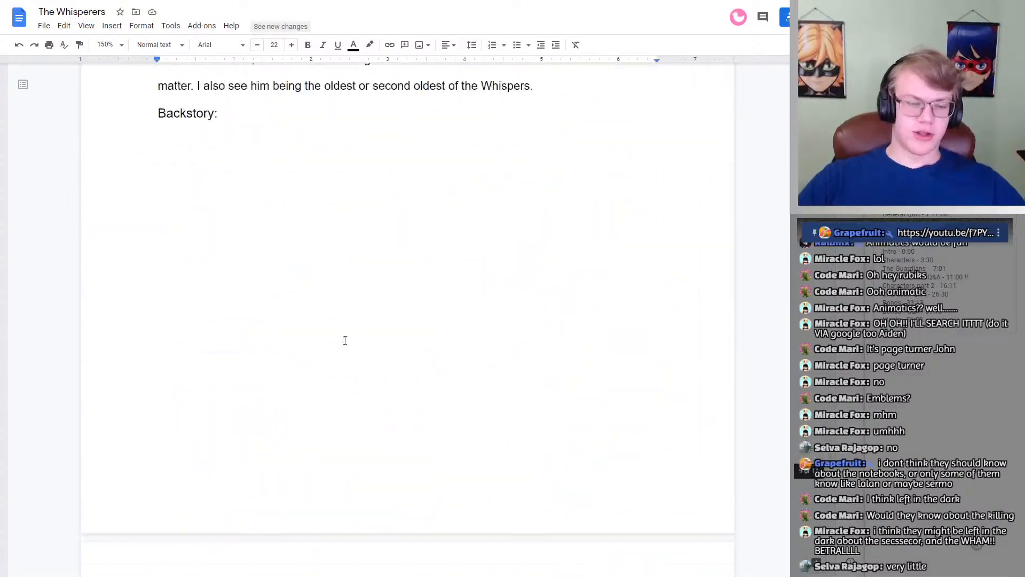
{"action": "scroll", "coordinate": [345, 340], "scroll_direction": "down", "scroll_amount": 20}
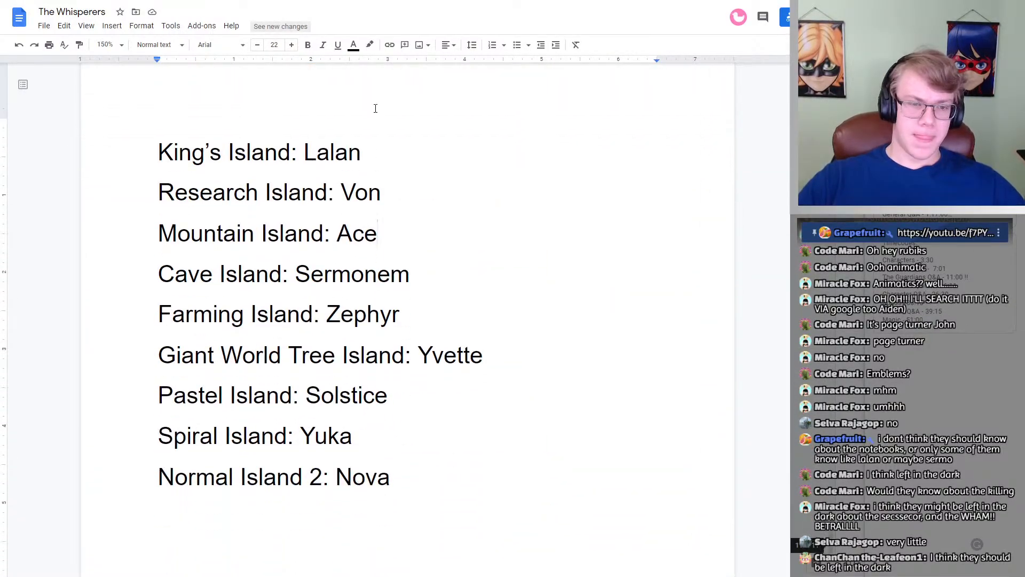
{"action": "left_click", "coordinate": [367, 151]}
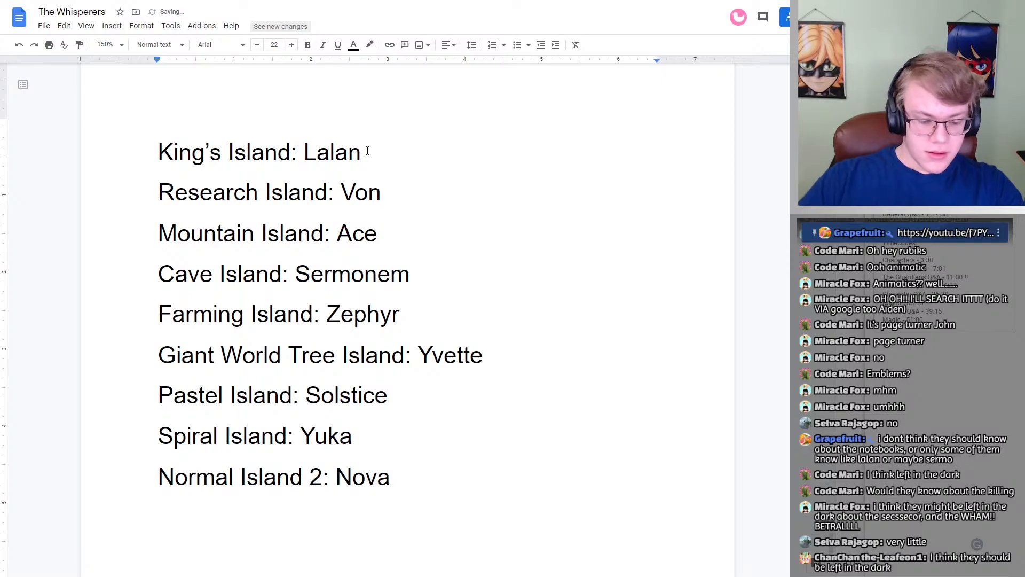
{"action": "type", "text": "*"}
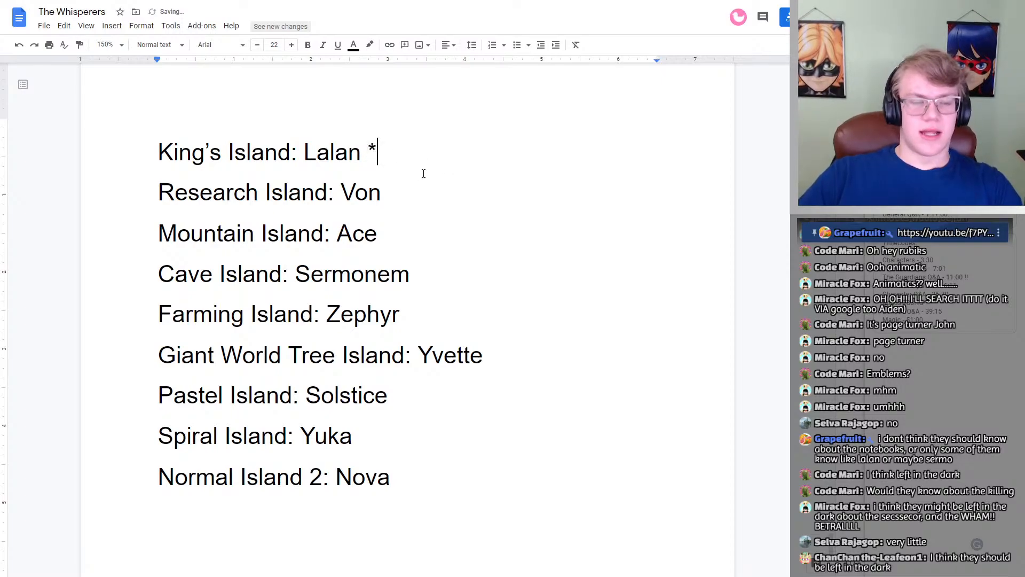
Step: Start a legend for the asterisk below the island list, leaving a blank line, with the text "= Know the kings"
{"action": "scroll", "coordinate": [419, 176], "scroll_direction": "down", "scroll_amount": 2}
{"action": "left_click", "coordinate": [403, 428]}
{"action": "key", "text": "Return"}
{"action": "key", "text": "Return"}
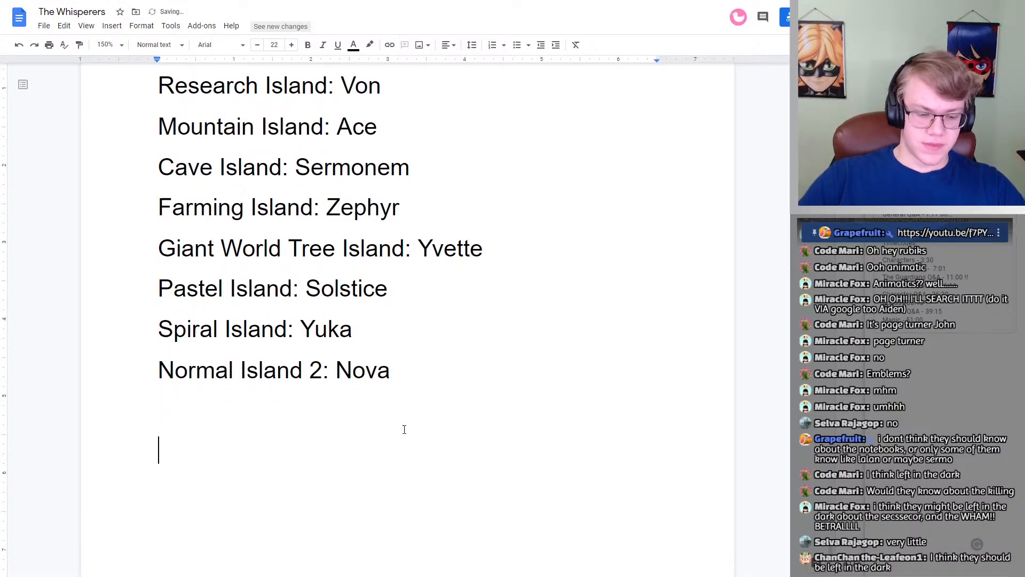
{"action": "type", "text": "* = "}
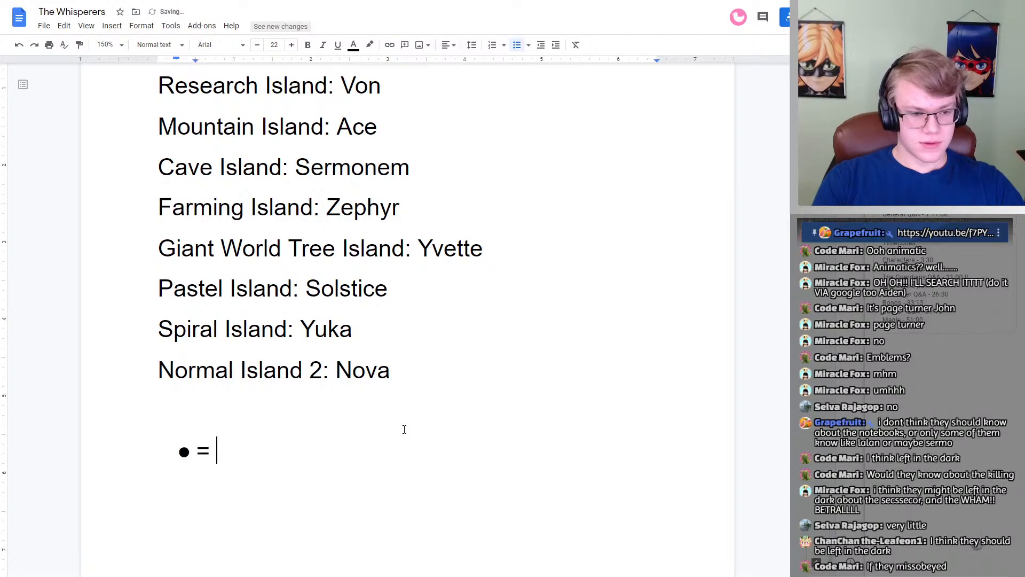
{"action": "type", "text": "Know the kings"}
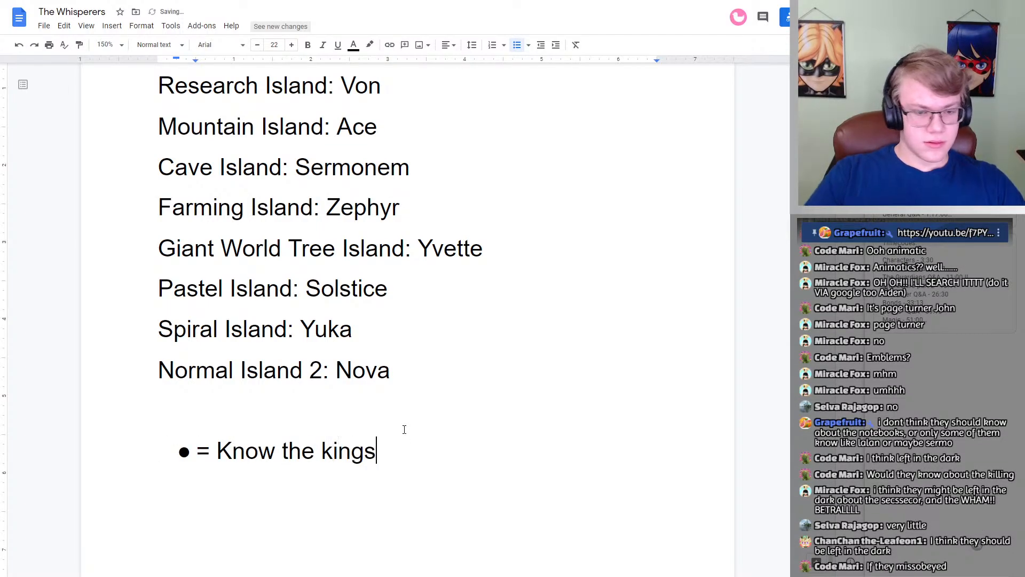
Step: Replace the automatic bullet in front of the legend text with a plain asterisk
{"action": "left_click", "coordinate": [195, 454]}
{"action": "key", "text": "BackSpace"}
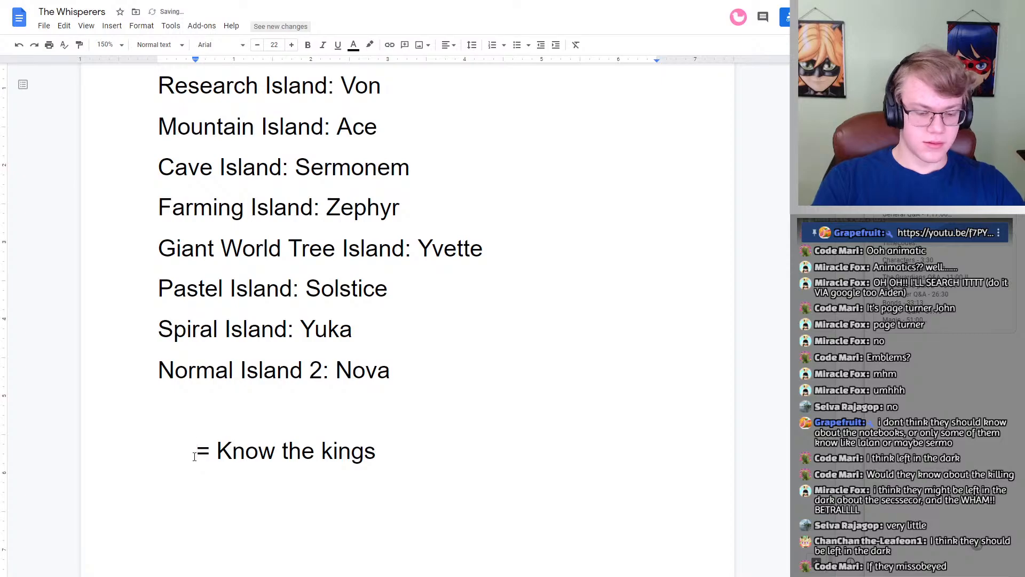
{"action": "type", "text": "*"}
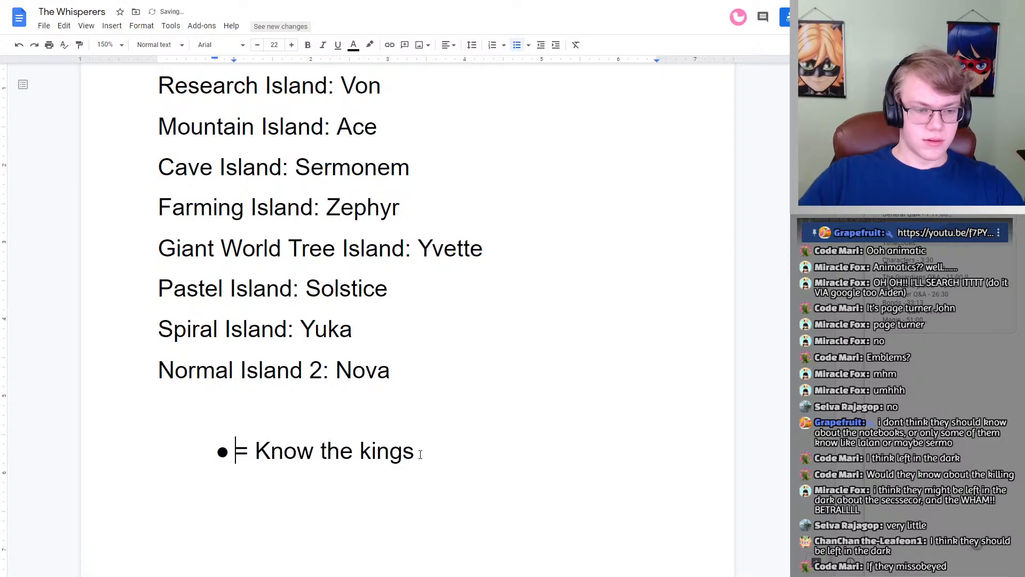
{"action": "key", "text": "ctrl+z"}
{"action": "left_click", "coordinate": [403, 448]}
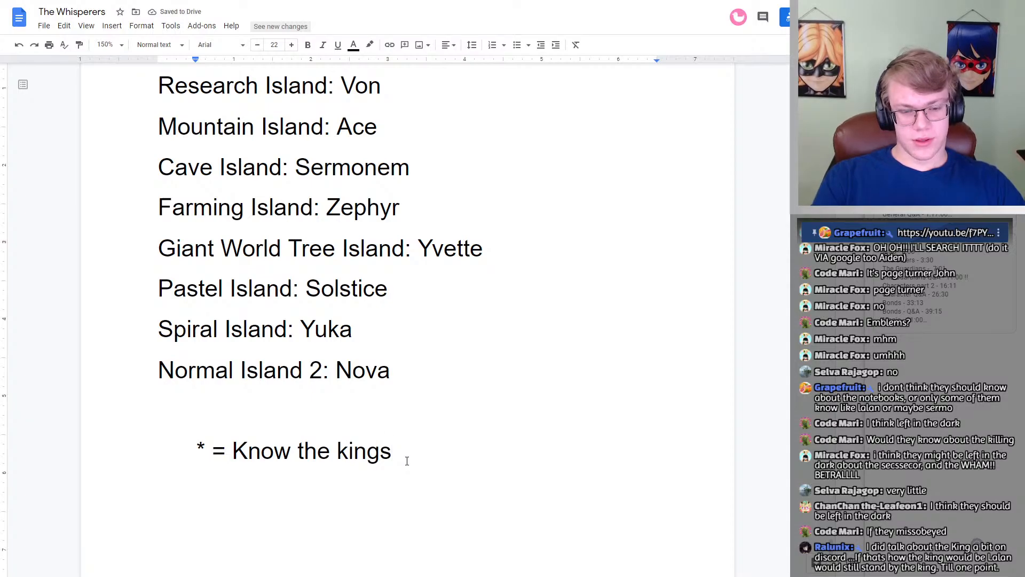
Step: Correct and complete the legend so it reads "* = Know the king's secrets."
{"action": "type", "text": "'"}
{"action": "key", "text": "BackSpace"}
{"action": "key", "text": "BackSpace"}
{"action": "key", "text": "BackSpace"}
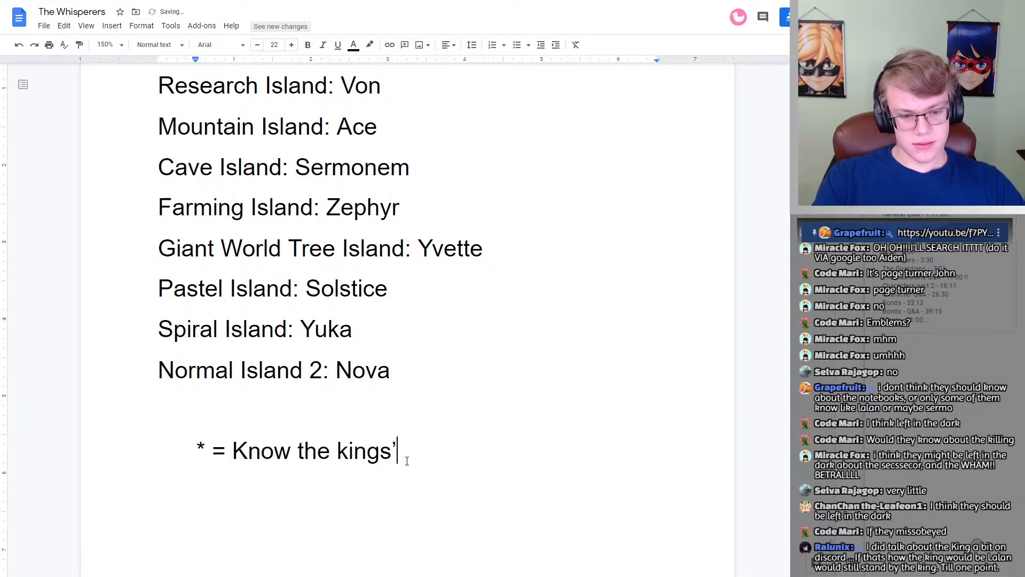
{"action": "type", "text": "'s secrets"}
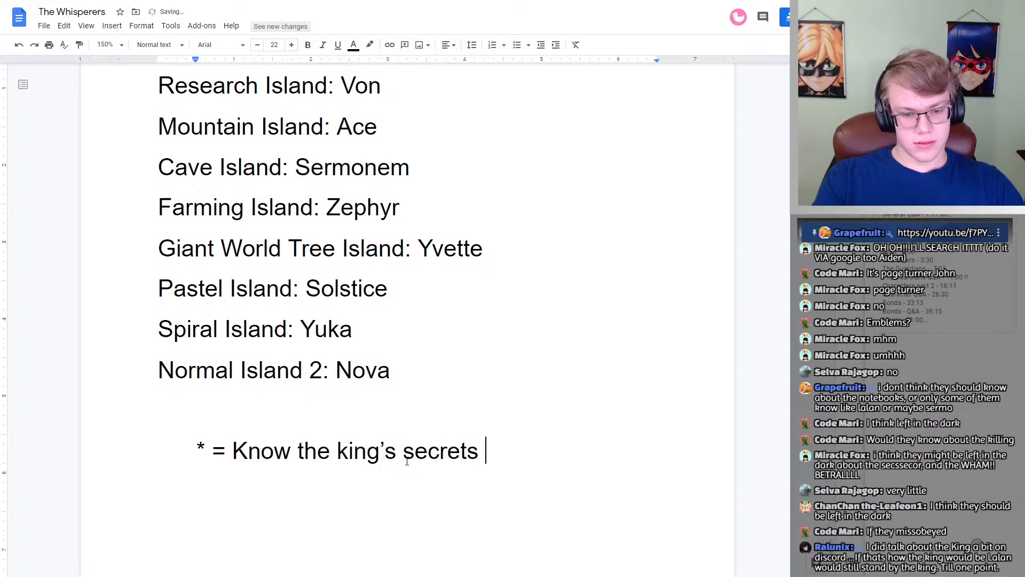
{"action": "key", "text": "BackSpace"}
{"action": "type", "text": "."}
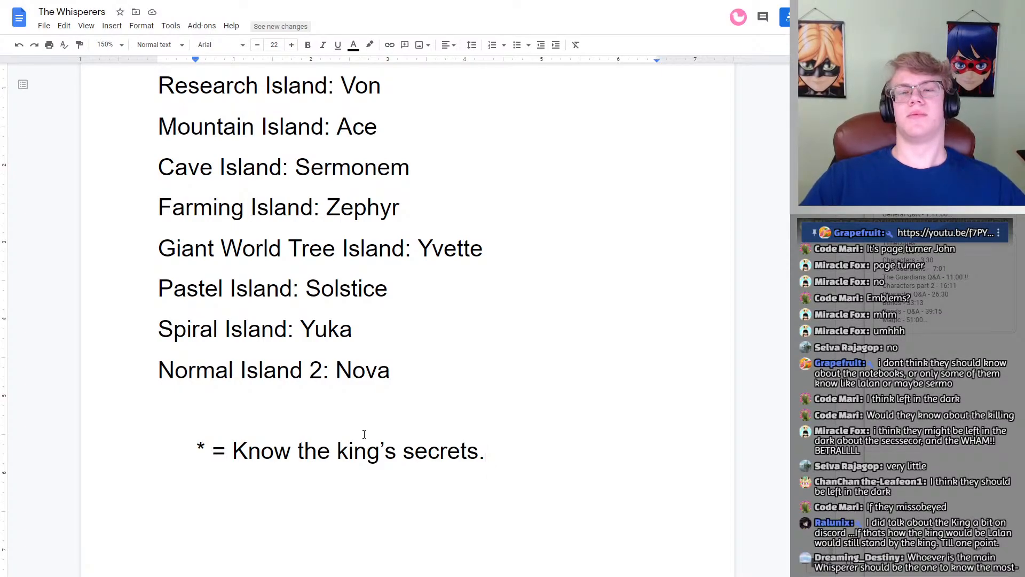
{"action": "scroll", "coordinate": [393, 392], "scroll_direction": "up", "scroll_amount": 2}
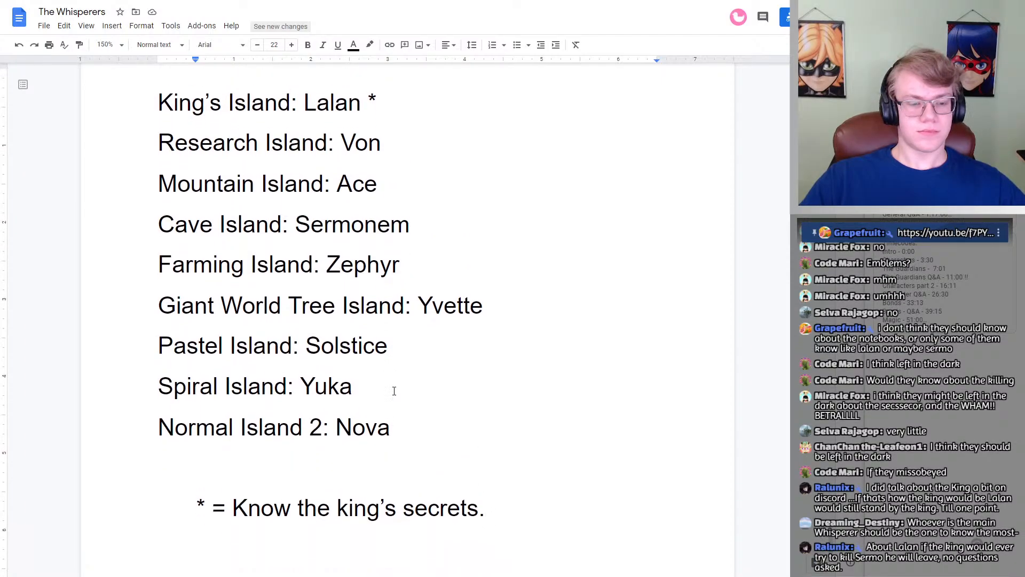
{"action": "scroll", "coordinate": [394, 394], "scroll_direction": "down", "scroll_amount": 1}
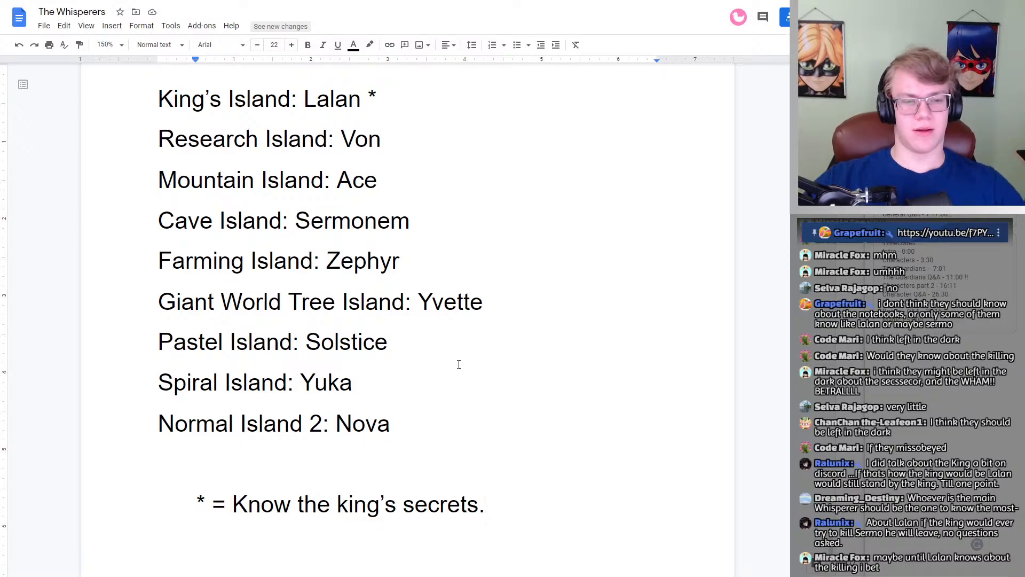
{"action": "scroll", "coordinate": [441, 366], "scroll_direction": "up", "scroll_amount": 20}
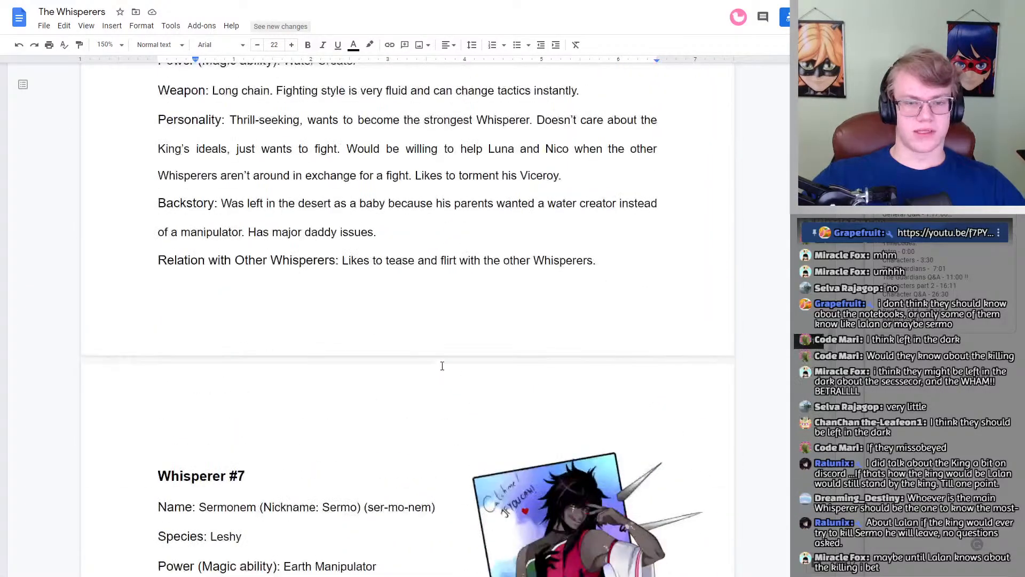
{"action": "scroll", "coordinate": [445, 366], "scroll_direction": "down", "scroll_amount": 2}
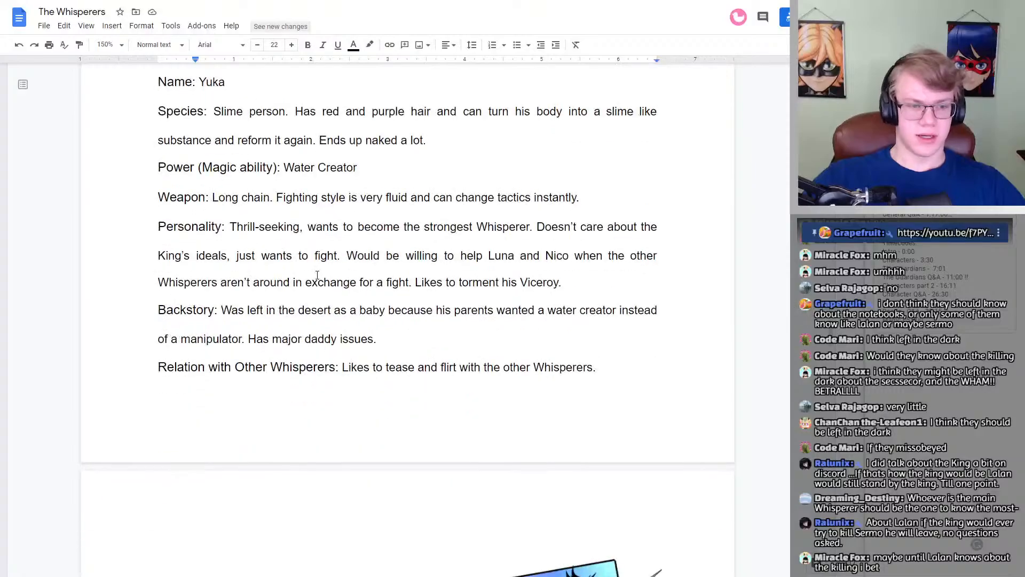
{"action": "left_click", "coordinate": [452, 280]}
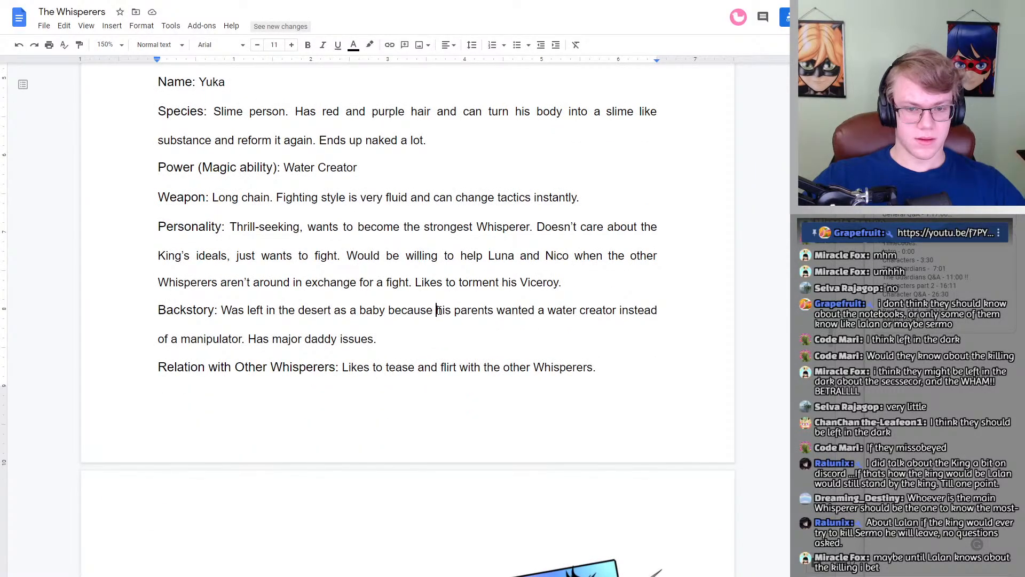
{"action": "mouse_move", "coordinate": [488, 257]}
{"action": "left_mouse_down"}
{"action": "mouse_move", "coordinate": [620, 261]}
{"action": "mouse_move", "coordinate": [583, 276]}
{"action": "mouse_move", "coordinate": [490, 258]}
{"action": "left_mouse_up"}
{"action": "left_click", "coordinate": [580, 281]}
{"action": "left_click", "coordinate": [508, 257]}
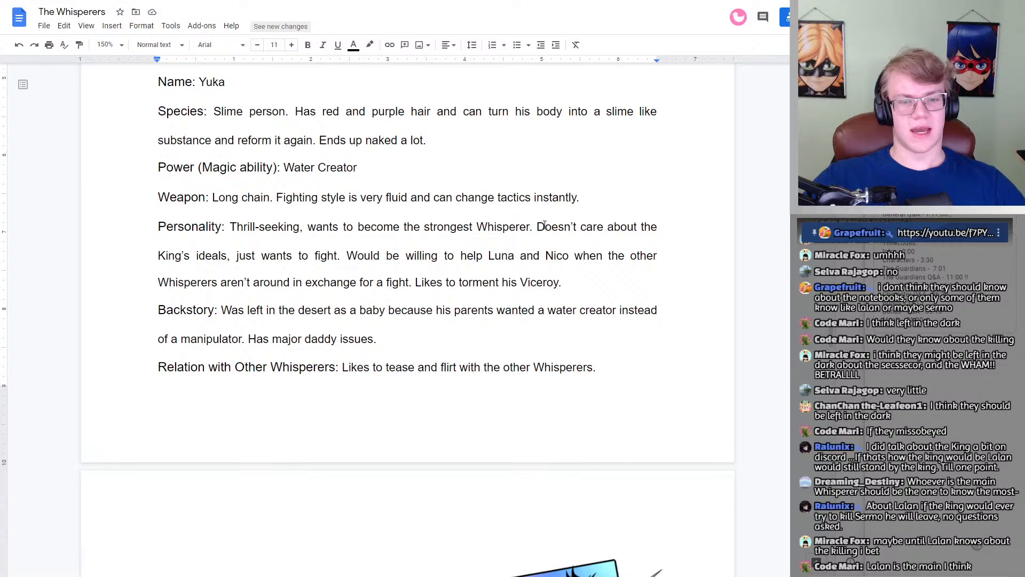
{"action": "left_click_drag", "start_coordinate": [536, 228], "coordinate": [340, 254]}
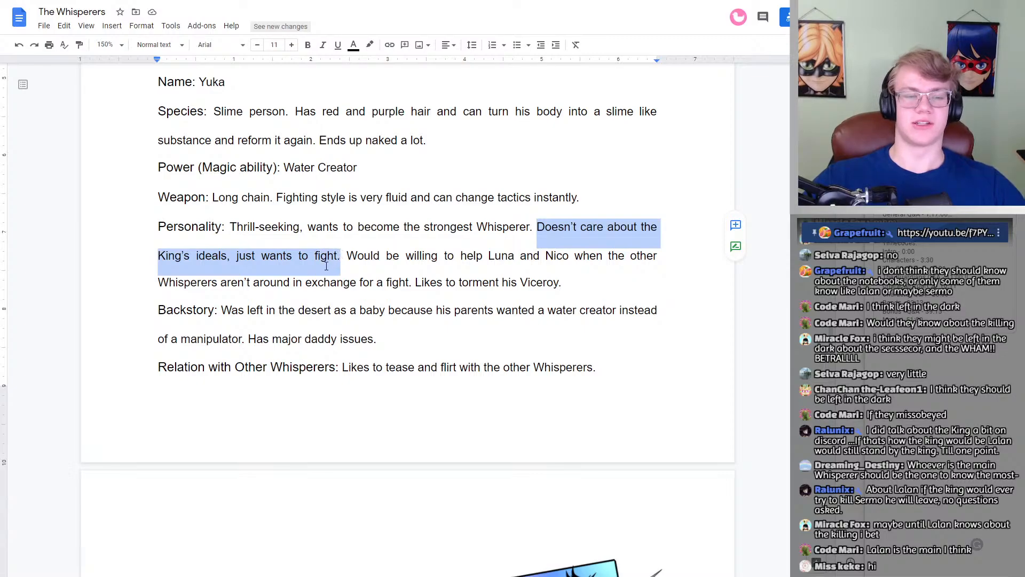
{"action": "left_click", "coordinate": [326, 265]}
{"action": "scroll", "coordinate": [440, 270], "scroll_direction": "up", "scroll_amount": 15}
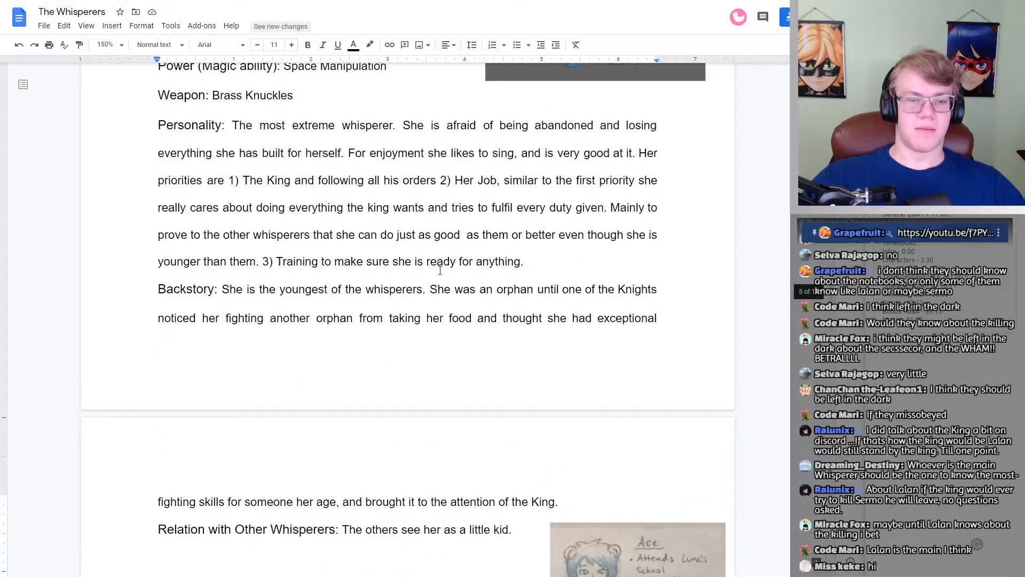
{"action": "scroll", "coordinate": [440, 270], "scroll_direction": "up", "scroll_amount": 20}
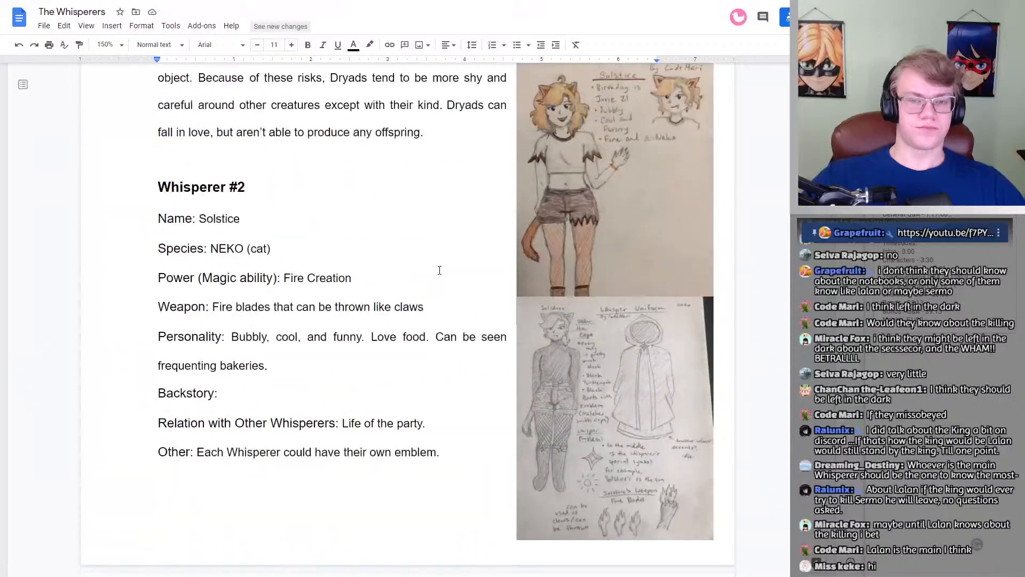
{"action": "scroll", "coordinate": [439, 270], "scroll_direction": "up", "scroll_amount": 15}
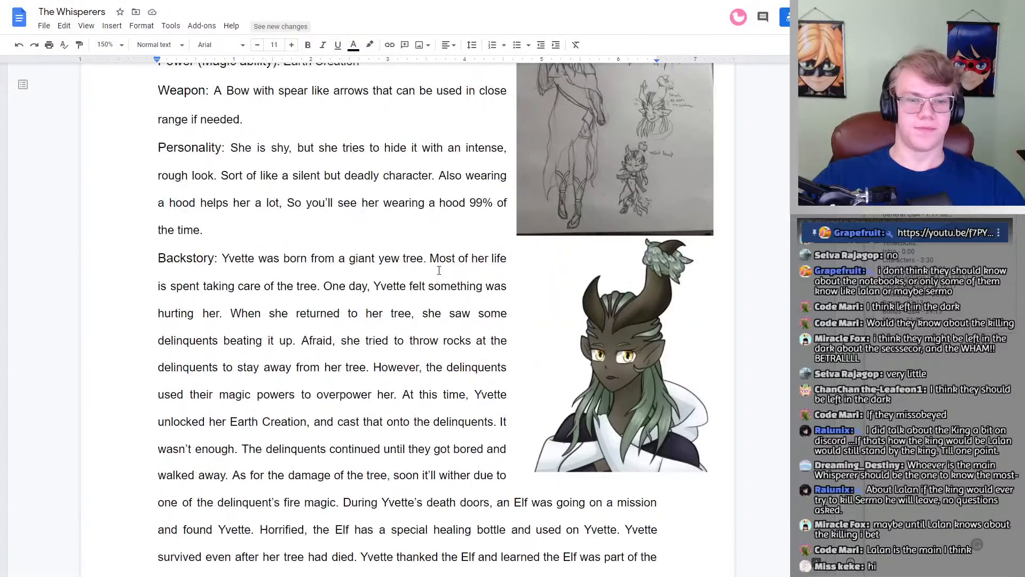
{"action": "scroll", "coordinate": [439, 270], "scroll_direction": "up", "scroll_amount": 5}
{"action": "scroll", "coordinate": [438, 300], "scroll_direction": "down", "scroll_amount": 7}
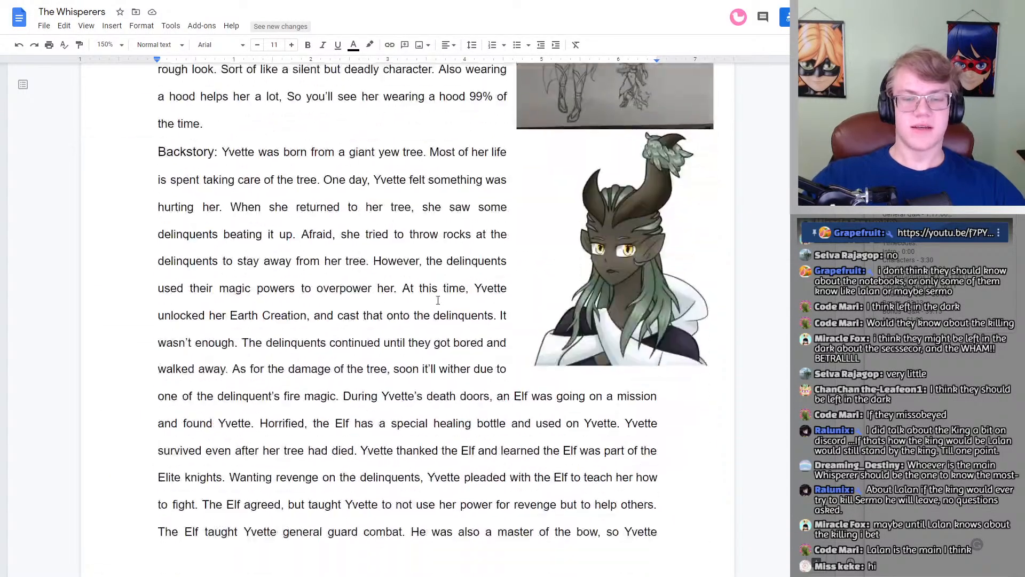
{"action": "scroll", "coordinate": [439, 301], "scroll_direction": "up", "scroll_amount": 1}
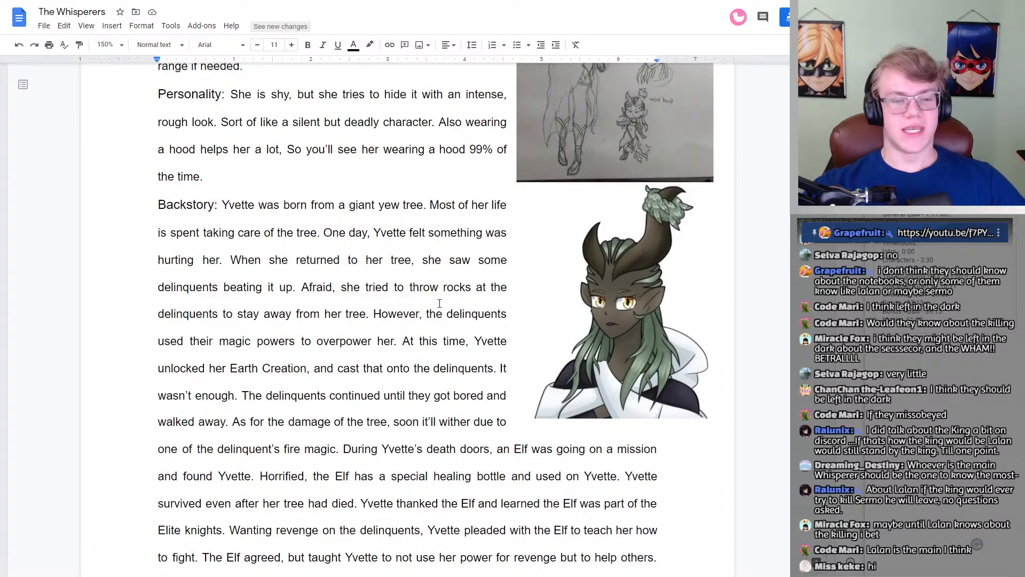
{"action": "scroll", "coordinate": [396, 311], "scroll_direction": "down", "scroll_amount": 5}
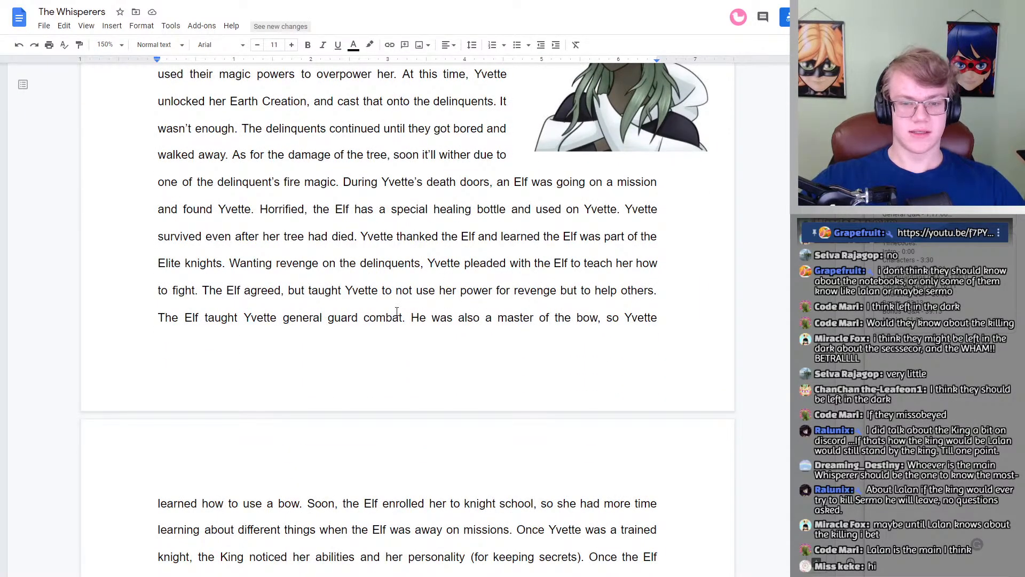
{"action": "left_click_drag", "start_coordinate": [473, 289], "coordinate": [597, 290]}
{"action": "left_click", "coordinate": [653, 290]}
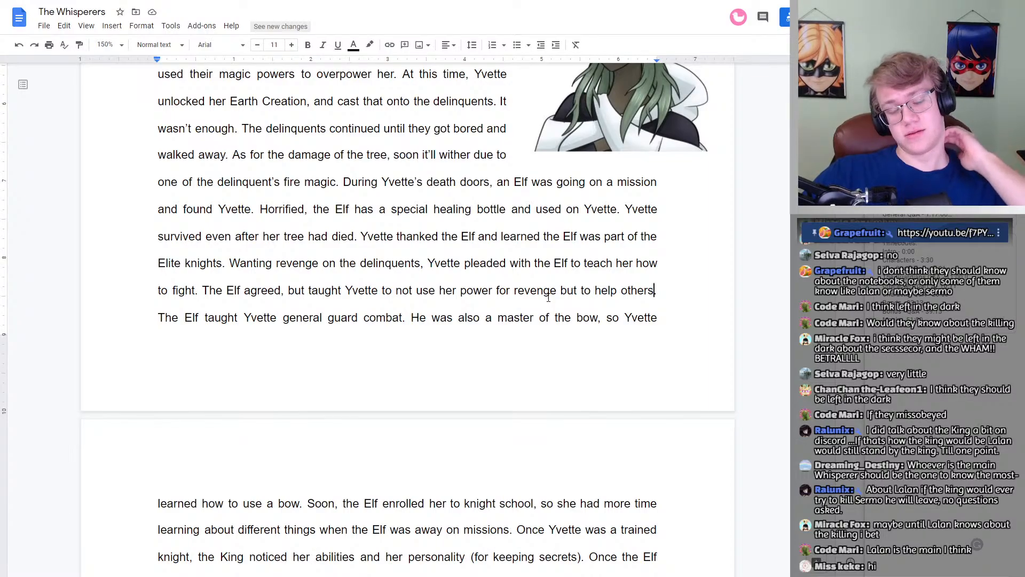
{"action": "scroll", "coordinate": [548, 298], "scroll_direction": "up", "scroll_amount": 6}
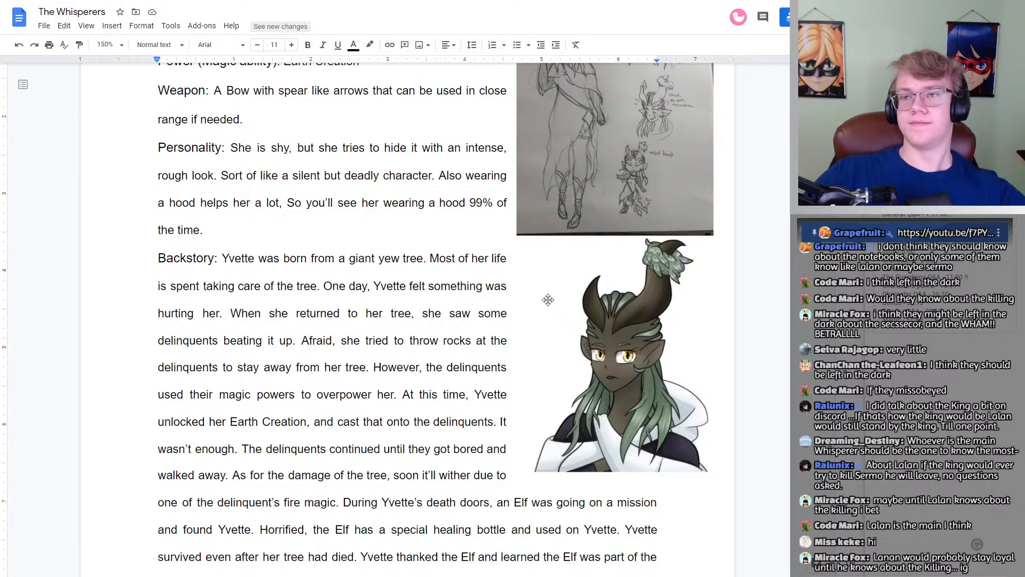
{"action": "scroll", "coordinate": [548, 298], "scroll_direction": "down", "scroll_amount": 6}
{"action": "scroll", "coordinate": [549, 299], "scroll_direction": "down", "scroll_amount": 20}
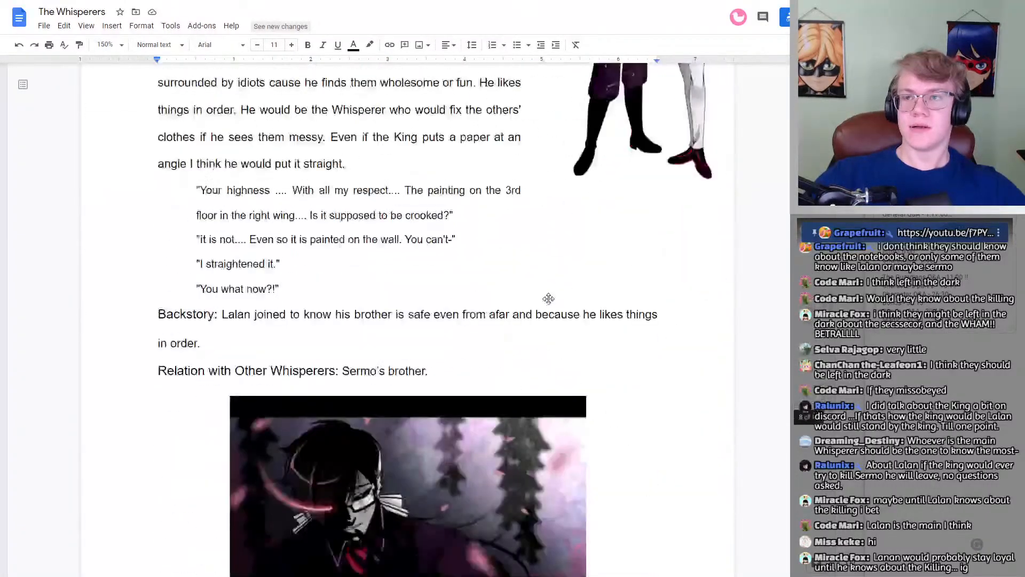
Step: Mark Sermonem on the Cave Island line with an asterisk as knowing the king's secrets
{"action": "scroll", "coordinate": [550, 299], "scroll_direction": "up", "scroll_amount": 4}
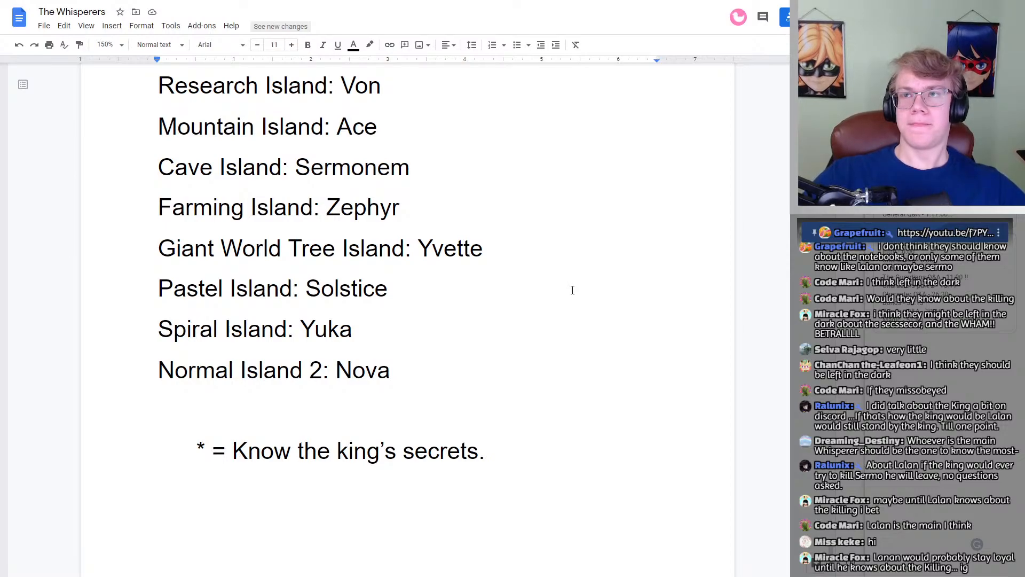
{"action": "scroll", "coordinate": [572, 290], "scroll_direction": "up", "scroll_amount": 3}
{"action": "scroll", "coordinate": [562, 296], "scroll_direction": "down", "scroll_amount": 1}
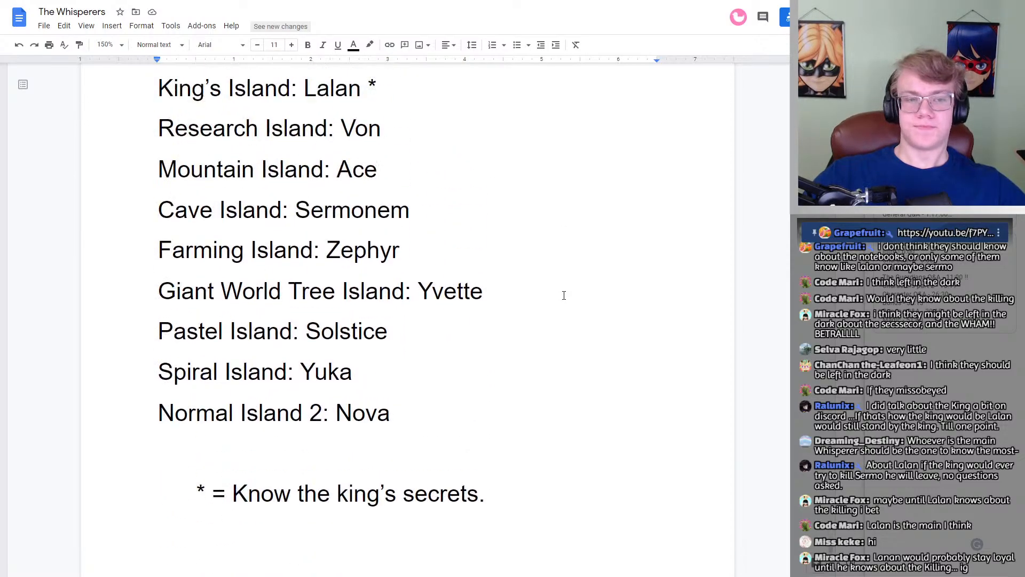
{"action": "scroll", "coordinate": [555, 296], "scroll_direction": "down", "scroll_amount": 1}
{"action": "scroll", "coordinate": [414, 274], "scroll_direction": "up", "scroll_amount": 1}
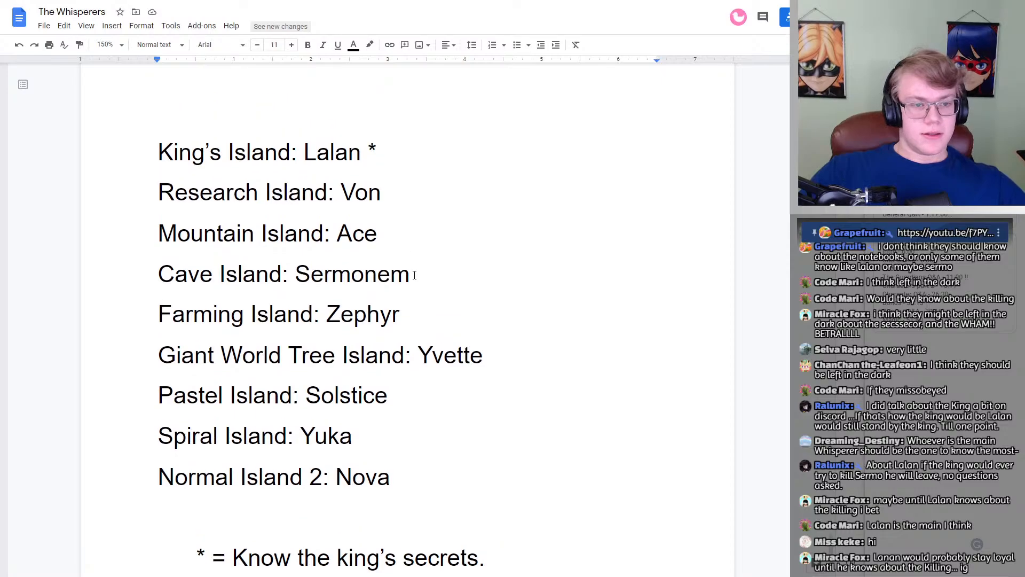
{"action": "scroll", "coordinate": [417, 274], "scroll_direction": "down", "scroll_amount": 1}
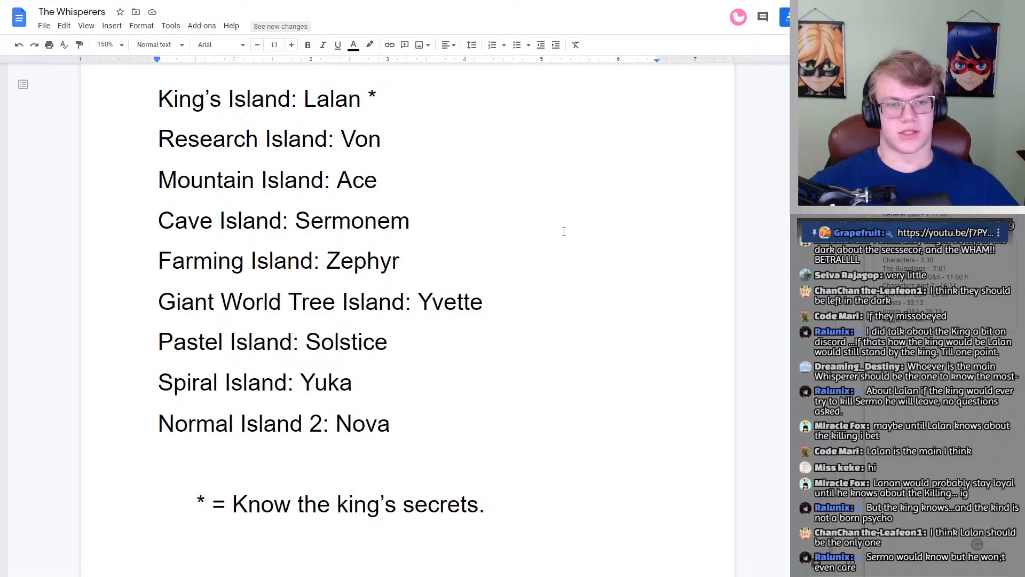
{"action": "left_click", "coordinate": [426, 231]}
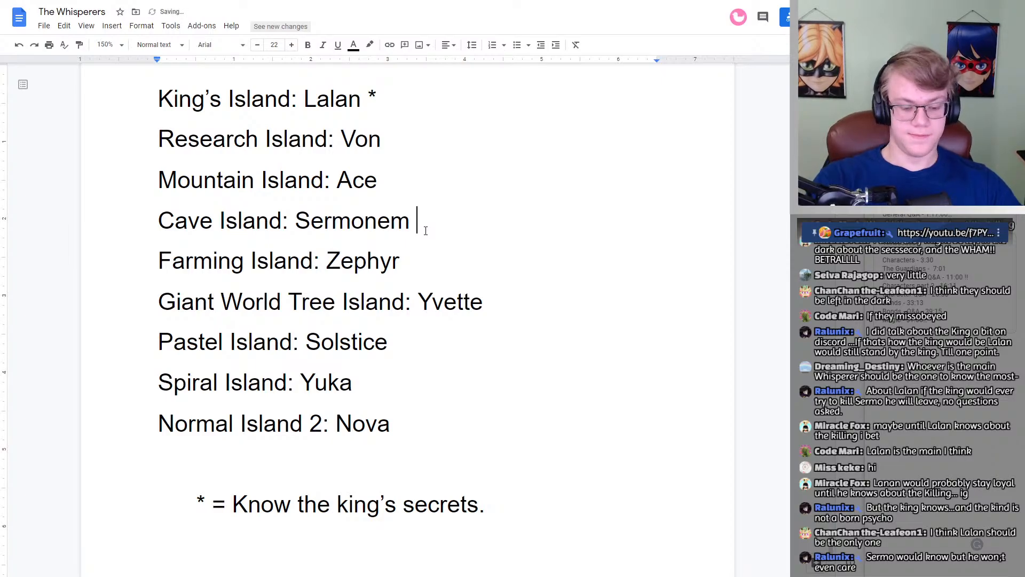
{"action": "type", "text": "*"}
{"action": "scroll", "coordinate": [406, 238], "scroll_direction": "up", "scroll_amount": 1}
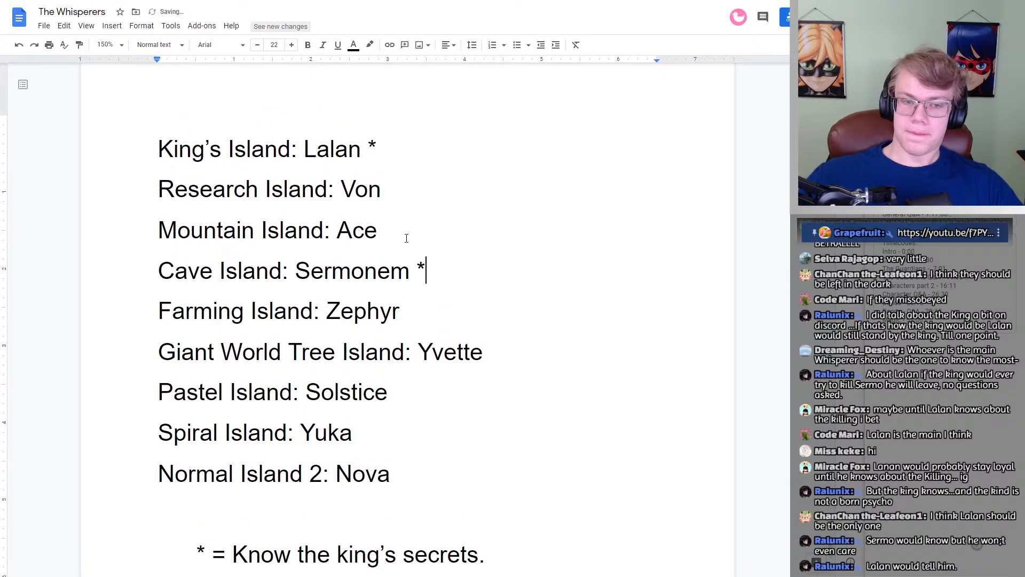
{"action": "scroll", "coordinate": [406, 238], "scroll_direction": "down", "scroll_amount": 1}
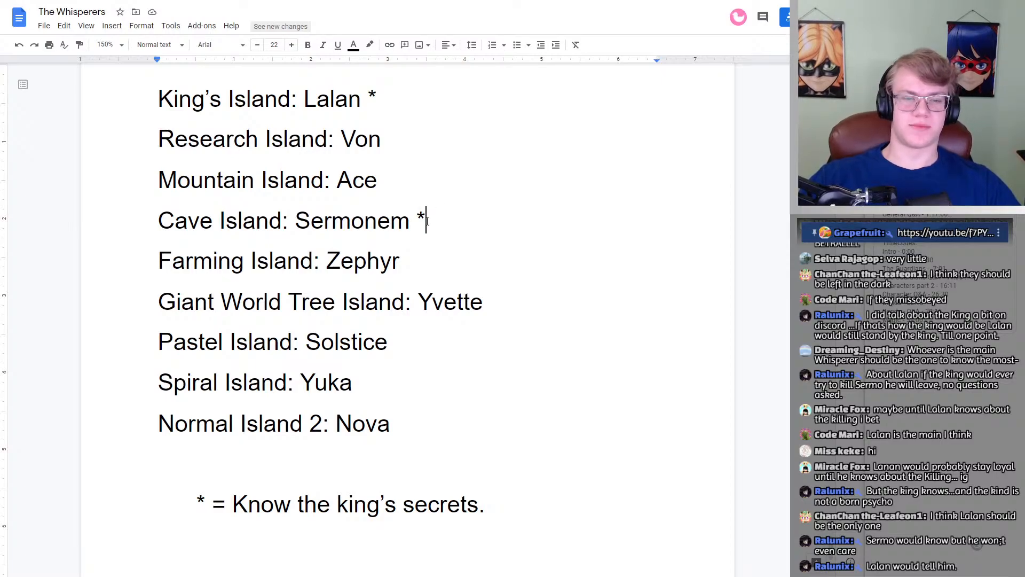
{"action": "double_click", "coordinate": [414, 224]}
{"action": "left_click", "coordinate": [418, 221]}
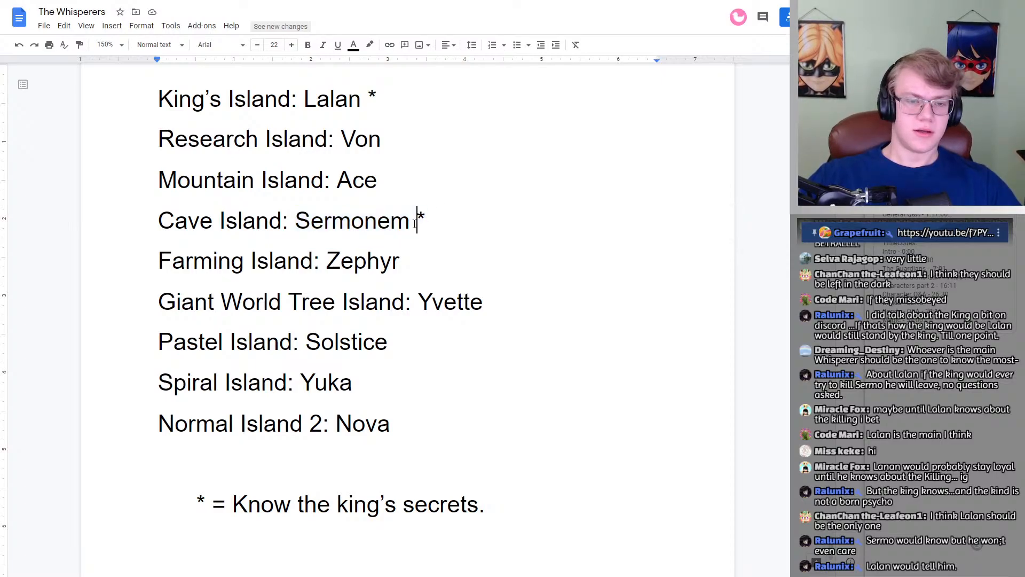
{"action": "key", "text": "shift+Left"}
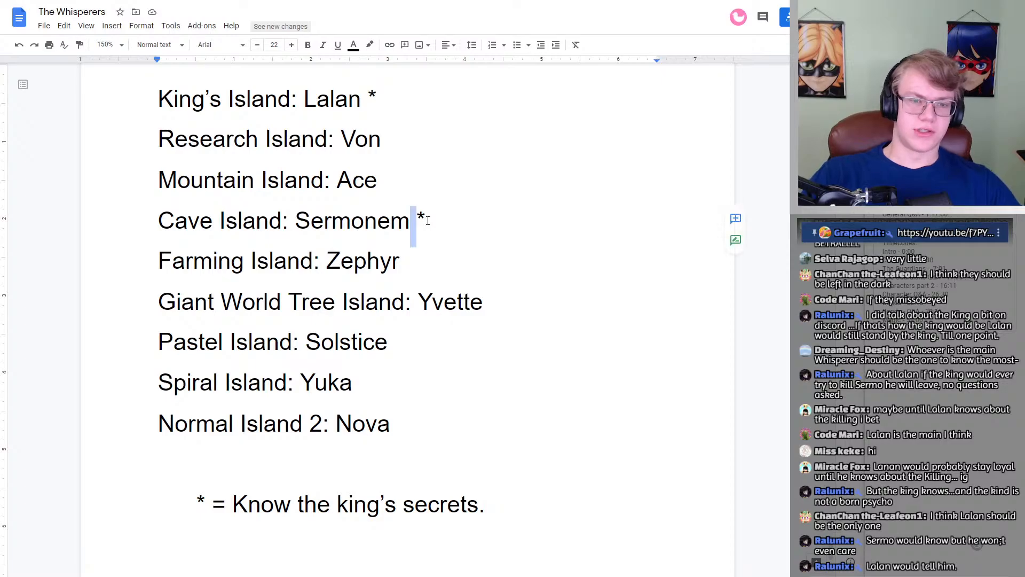
{"action": "key", "text": "shift+Right"}
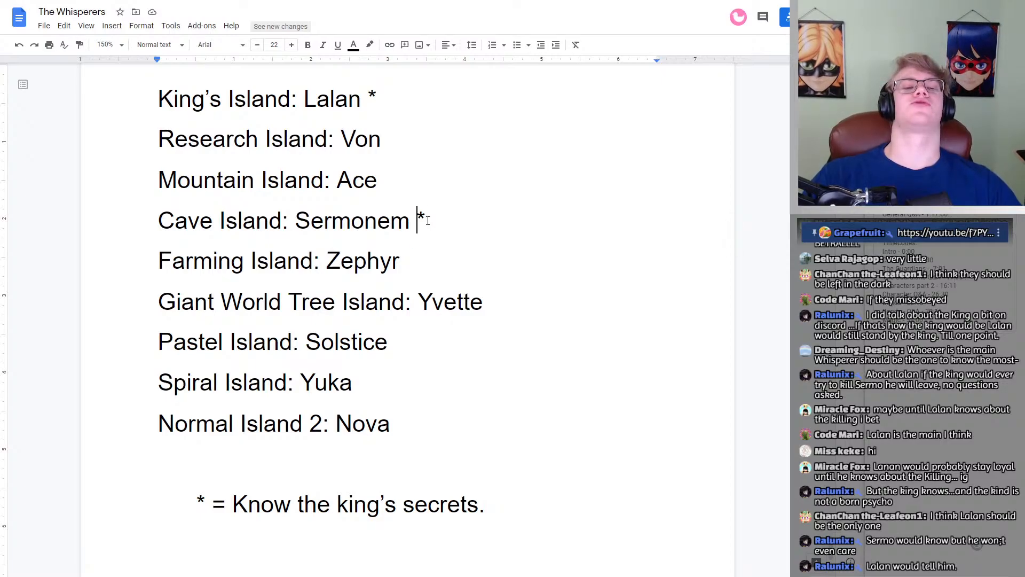
{"action": "key", "text": "shift+Left"}
{"action": "key", "text": "shift+Right"}
{"action": "key", "text": "shift+Left"}
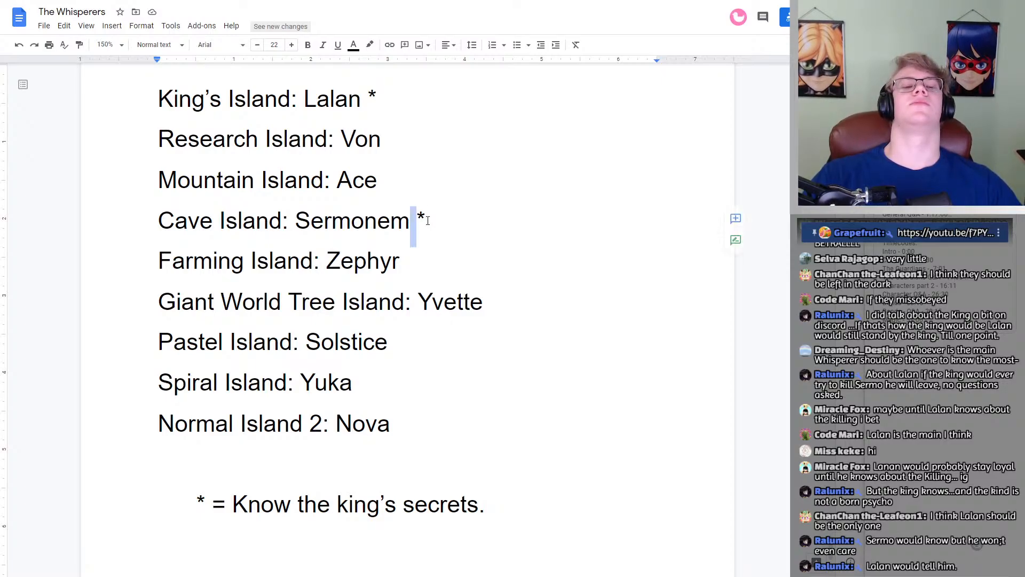
{"action": "key", "text": "shift+Right"}
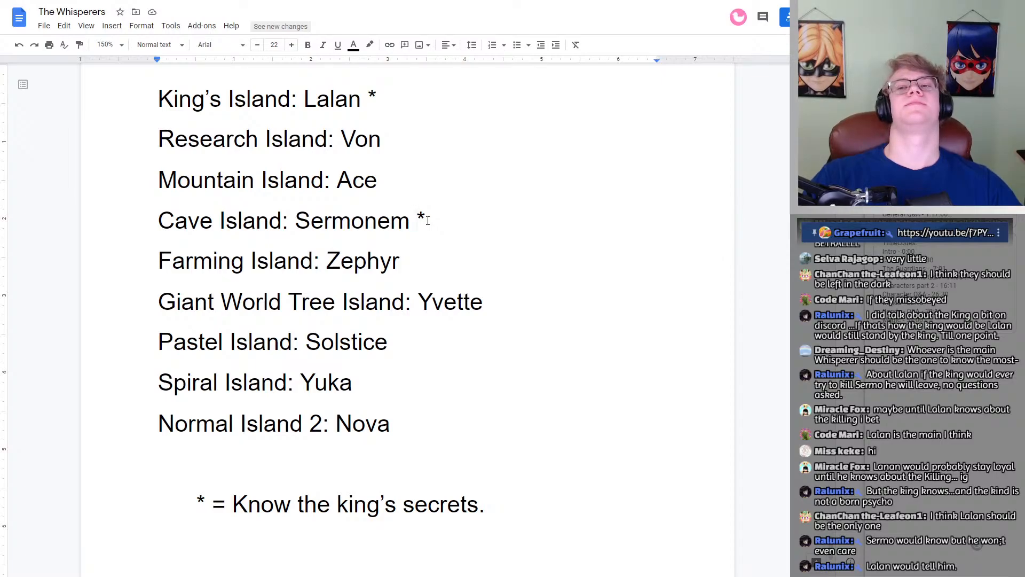
{"action": "key", "text": "Right"}
{"action": "key", "text": "Left"}
{"action": "key", "text": "Left"}
{"action": "key", "text": "Right"}
{"action": "key", "text": "shift+Left"}
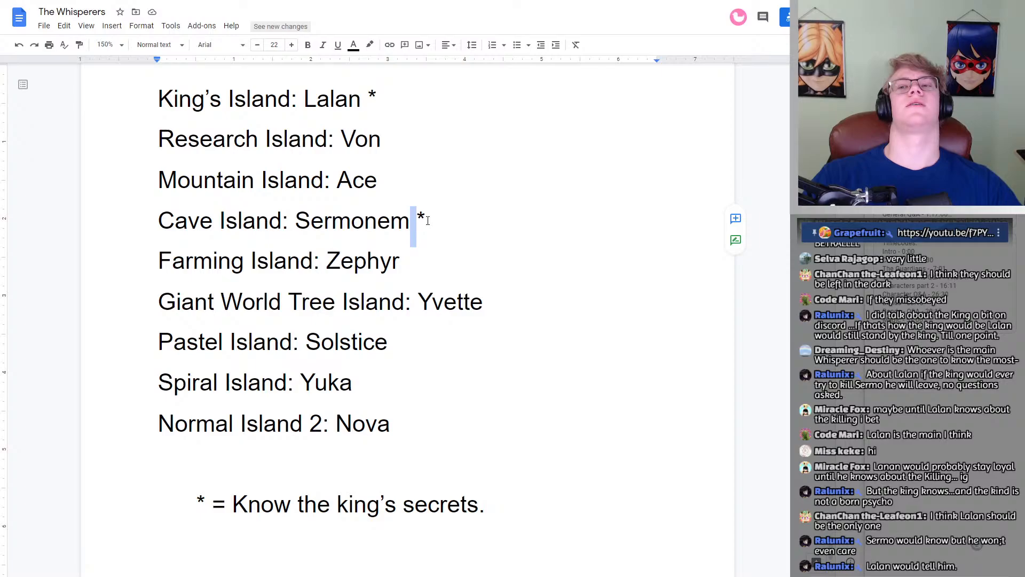
{"action": "key", "text": "Left"}
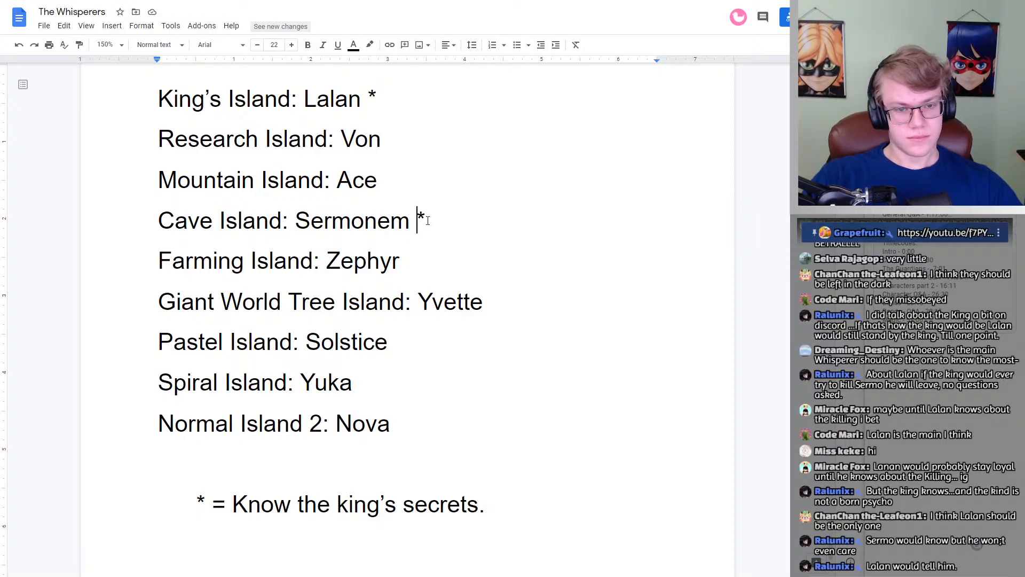
{"action": "key", "text": "Right"}
{"action": "key", "text": "Left"}
{"action": "key", "text": "Right"}
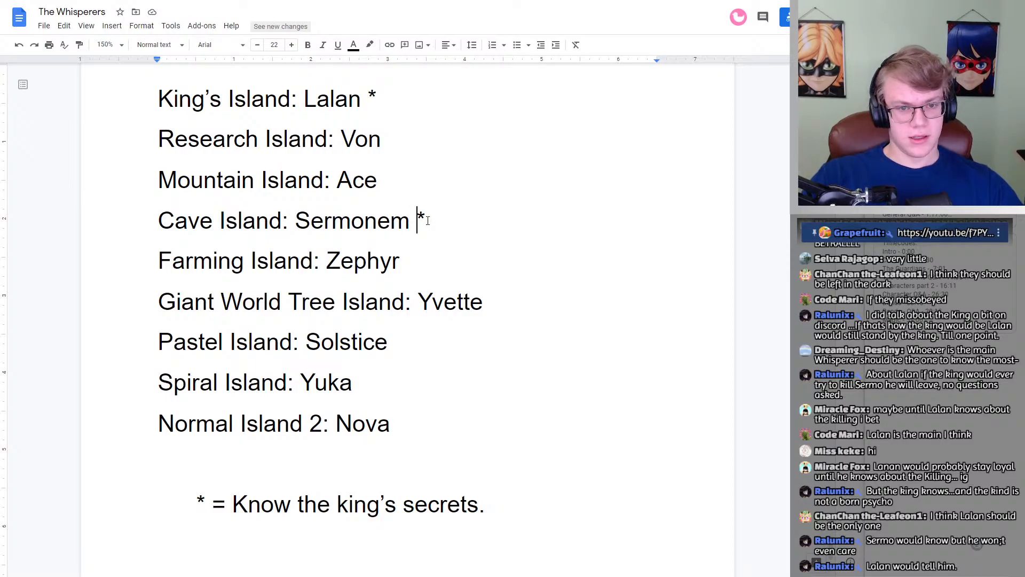
{"action": "key", "text": "Left"}
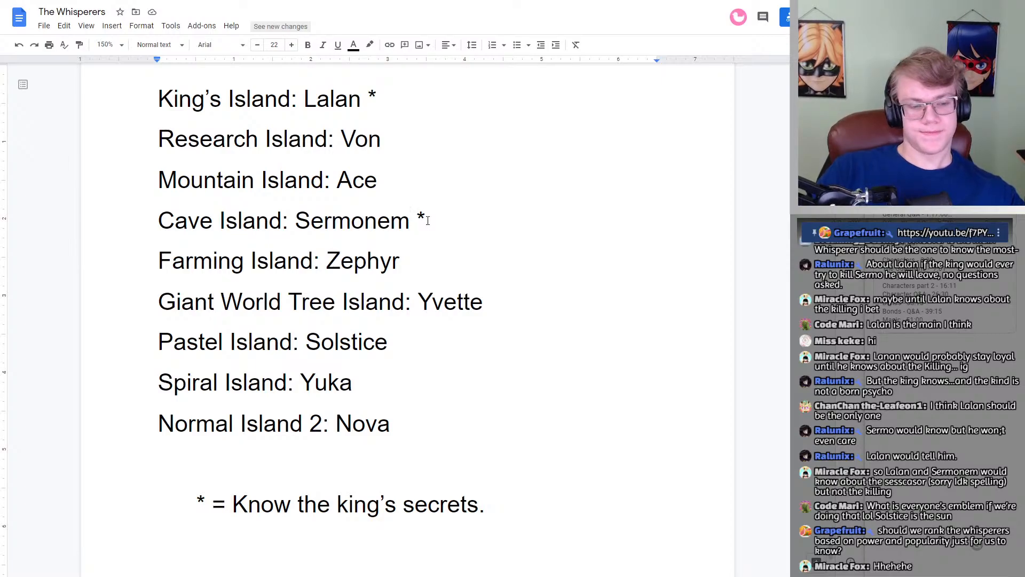
{"action": "scroll", "coordinate": [347, 234], "scroll_direction": "up", "scroll_amount": 1}
{"action": "scroll", "coordinate": [346, 233], "scroll_direction": "up", "scroll_amount": 2}
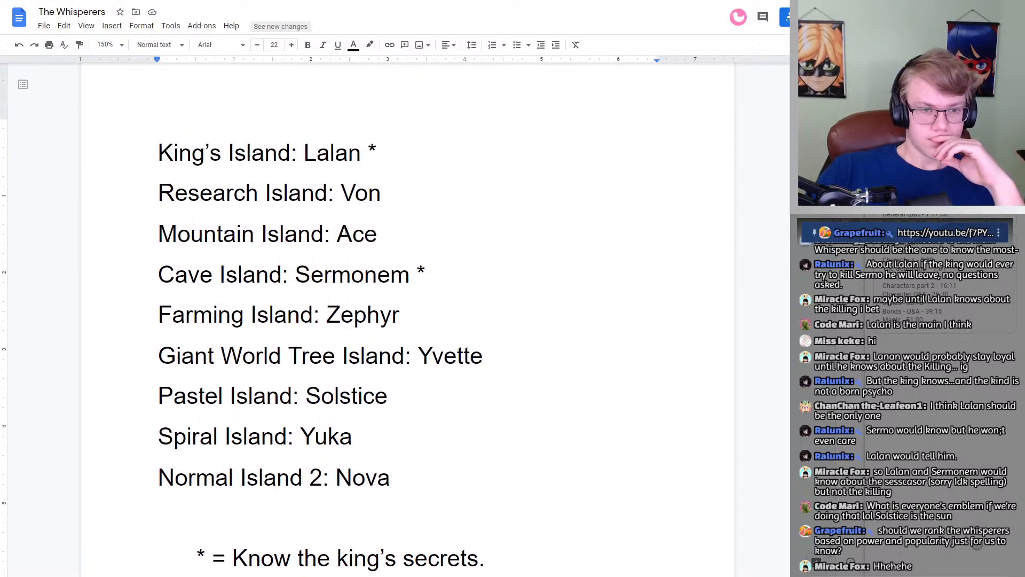
{"action": "scroll", "coordinate": [346, 232], "scroll_direction": "down", "scroll_amount": 3}
{"action": "scroll", "coordinate": [345, 232], "scroll_direction": "up", "scroll_amount": 3}
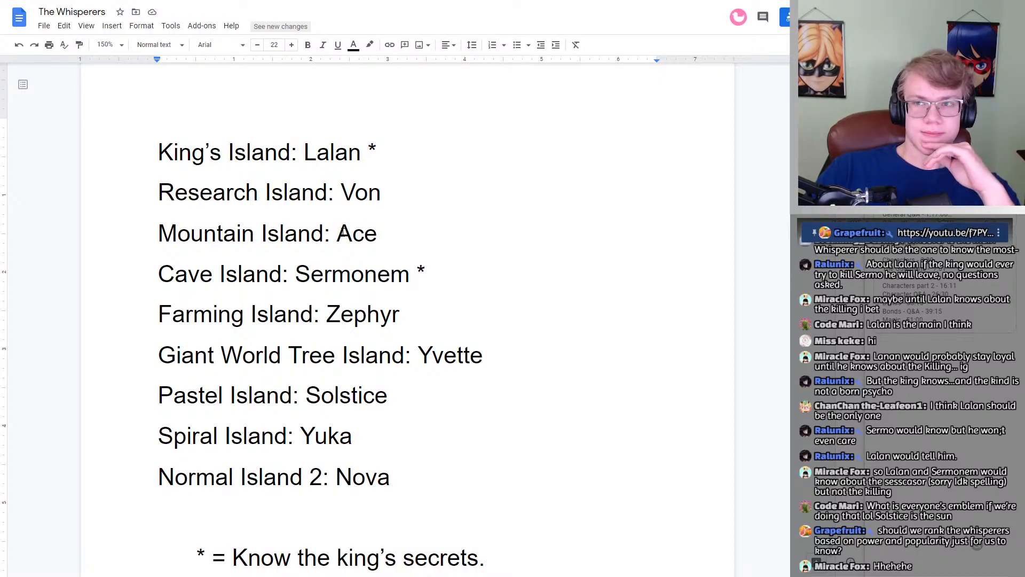
{"action": "scroll", "coordinate": [343, 231], "scroll_direction": "down", "scroll_amount": 3}
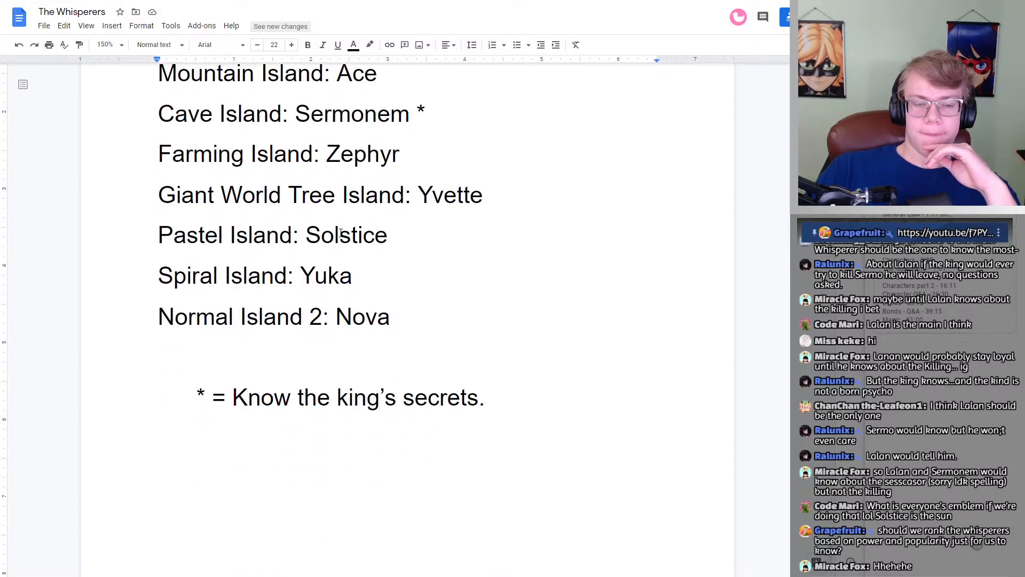
{"action": "scroll", "coordinate": [342, 231], "scroll_direction": "down", "scroll_amount": 1}
{"action": "scroll", "coordinate": [341, 233], "scroll_direction": "up", "scroll_amount": 2}
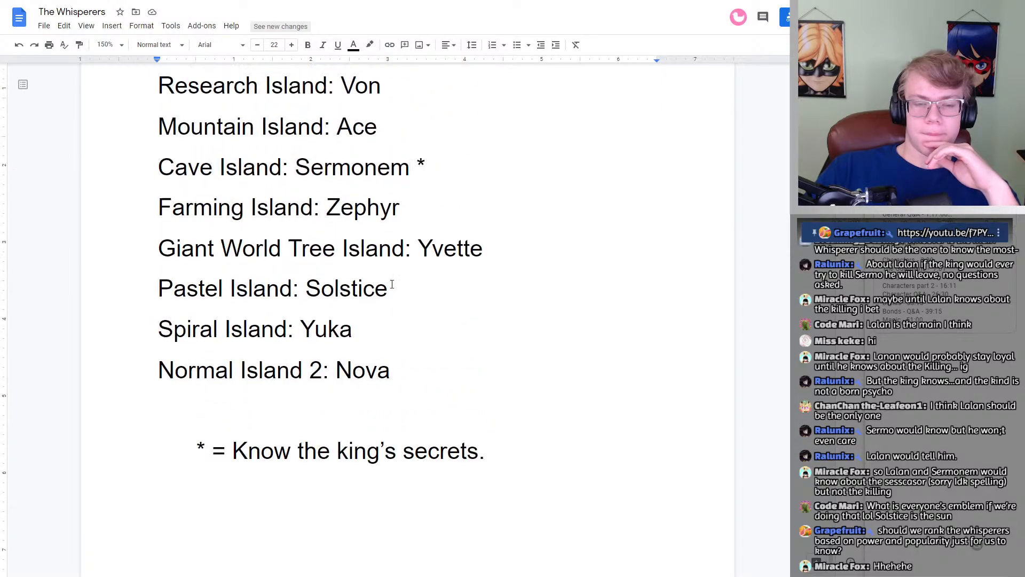
Step: Reduce the font size of the whole island list and its asterisk legend to 11
{"action": "left_click_drag", "start_coordinate": [507, 453], "coordinate": [221, 247]}
{"action": "scroll", "coordinate": [267, 219], "scroll_direction": "up", "scroll_amount": 4}
{"action": "left_click", "coordinate": [266, 222]}
{"action": "scroll", "coordinate": [266, 222], "scroll_direction": "up", "scroll_amount": 1}
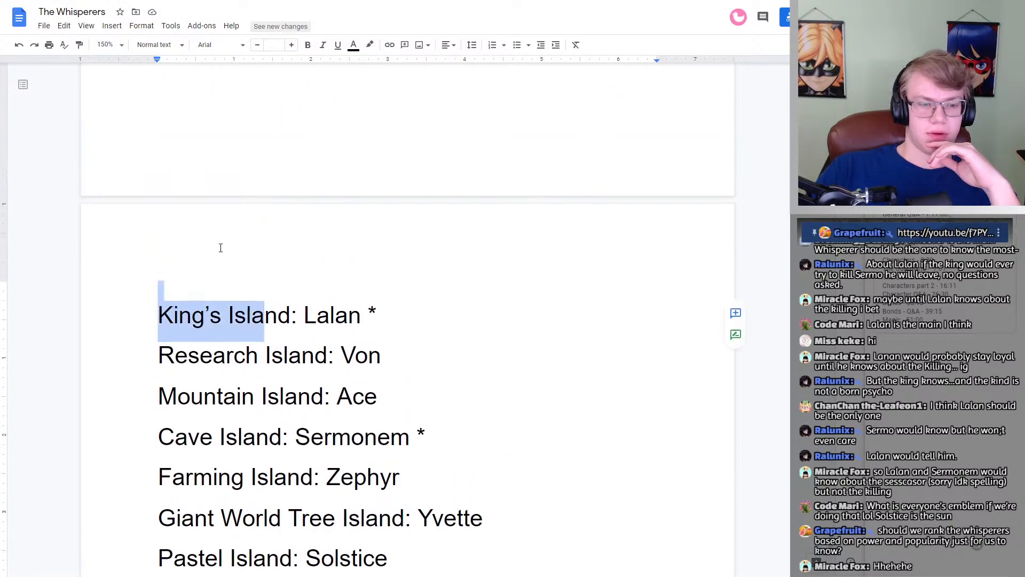
{"action": "left_click", "coordinate": [154, 291]}
{"action": "left_click_drag", "start_coordinate": [142, 325], "coordinate": [543, 415]}
{"action": "scroll", "coordinate": [342, 407], "scroll_direction": "down", "scroll_amount": 4}
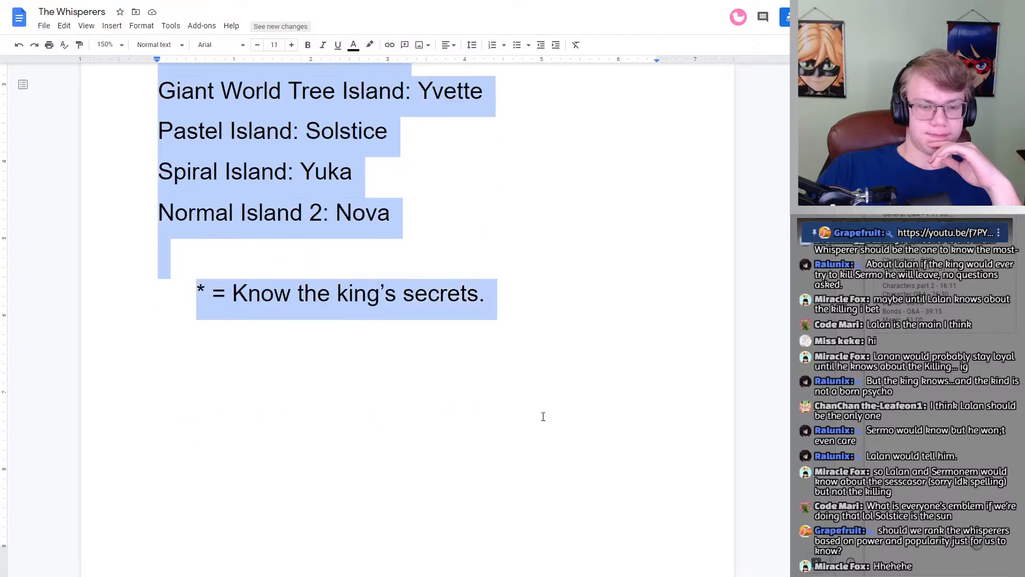
{"action": "left_click", "coordinate": [257, 46]}
{"action": "left_click", "coordinate": [257, 46]}
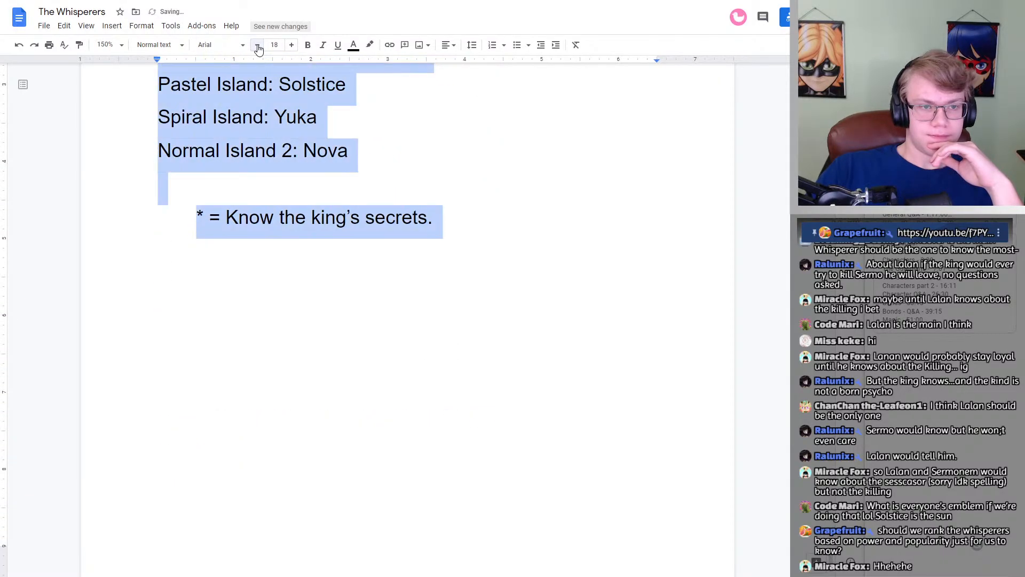
{"action": "left_click", "coordinate": [257, 46]}
{"action": "left_click", "coordinate": [258, 46]}
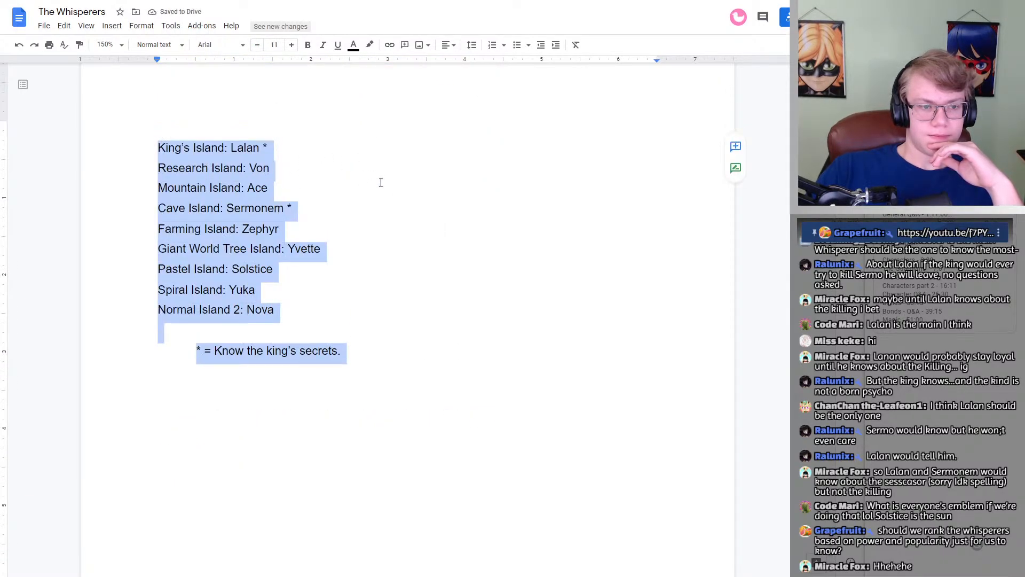
{"action": "left_click", "coordinate": [398, 187]}
Step: Add blank space below the asterisk legend, remove its indent, and insert a table with 3 columns and 9 rows
{"action": "scroll", "coordinate": [398, 213], "scroll_direction": "down", "scroll_amount": 2}
{"action": "left_click", "coordinate": [399, 251]}
{"action": "key", "text": "Return"}
{"action": "key", "text": "Return"}
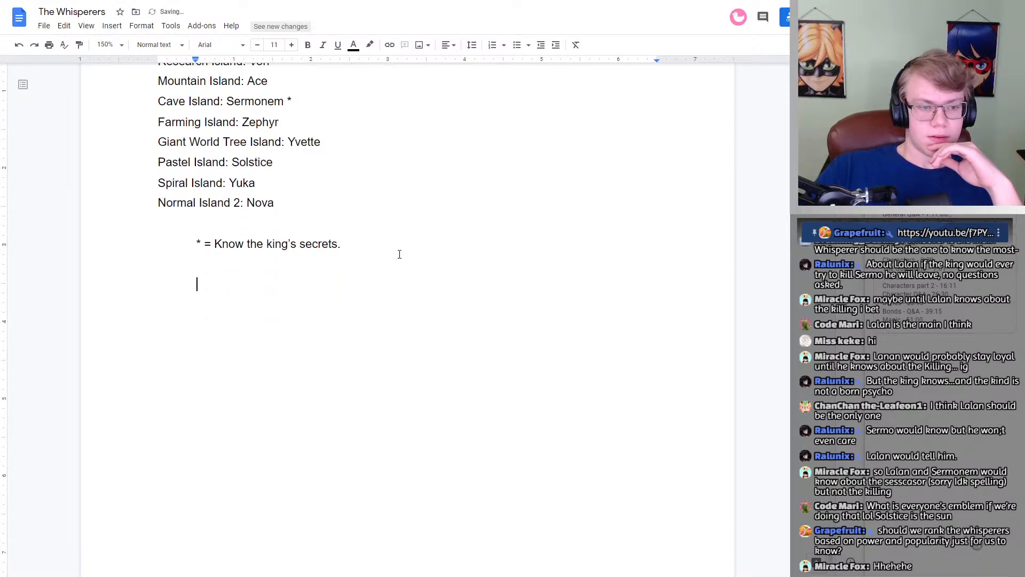
{"action": "key", "text": "BackSpace"}
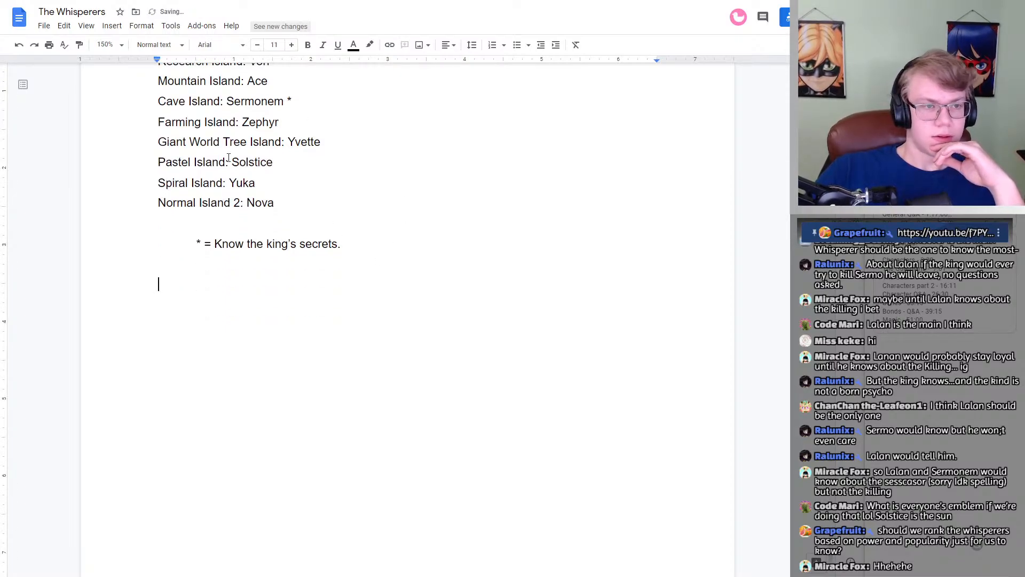
{"action": "left_click", "coordinate": [114, 30]}
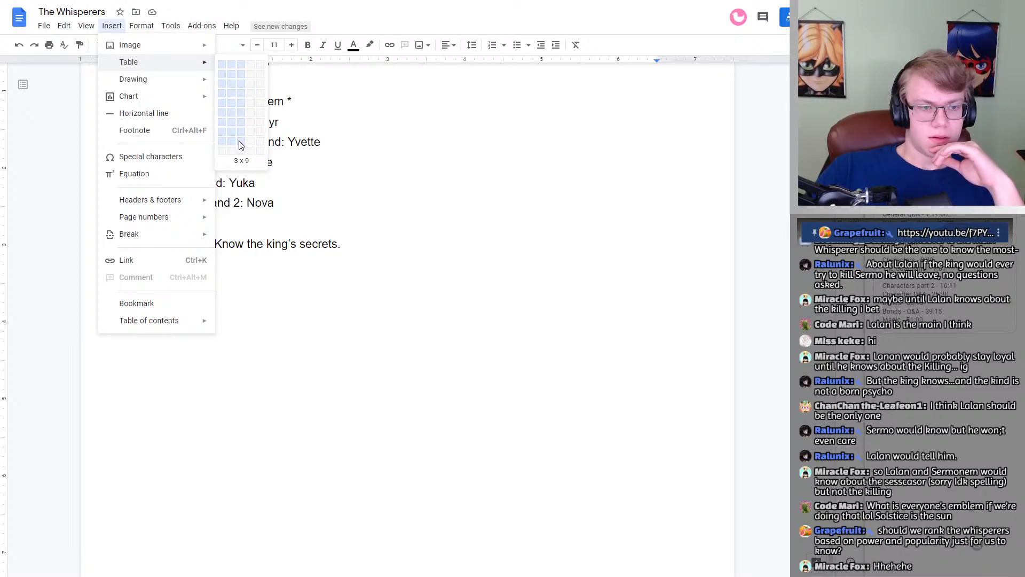
{"action": "left_click", "coordinate": [240, 143]}
Step: Number the nine table rows from 1 to 9 in the first column
{"action": "type", "text": "1"}
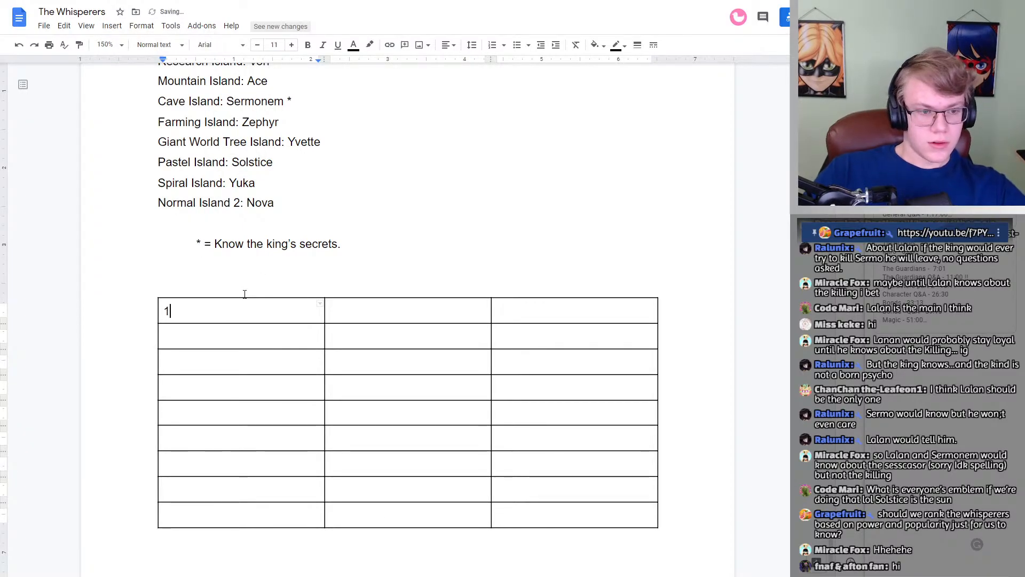
{"action": "key", "text": "Tab"}
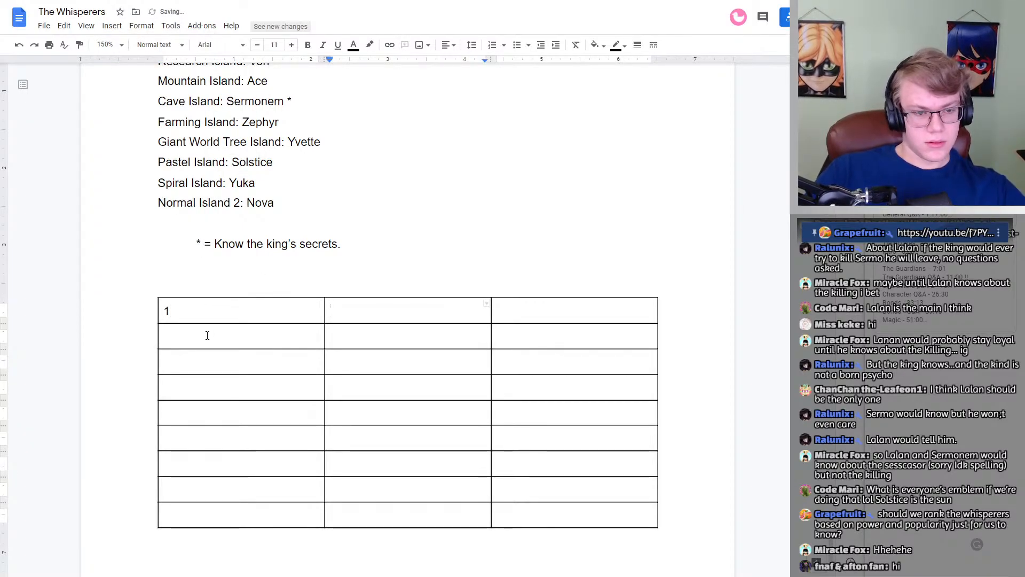
{"action": "left_click", "coordinate": [207, 335]}
{"action": "type", "text": "2"}
{"action": "key", "text": "Return"}
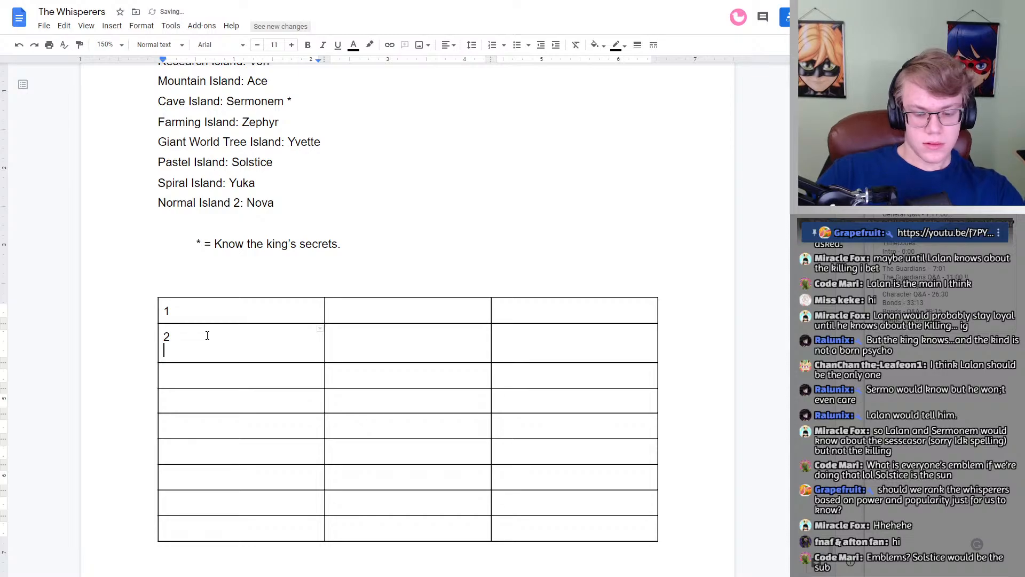
{"action": "key", "text": "BackSpace"}
{"action": "left_click", "coordinate": [204, 361]}
{"action": "type", "text": "3"}
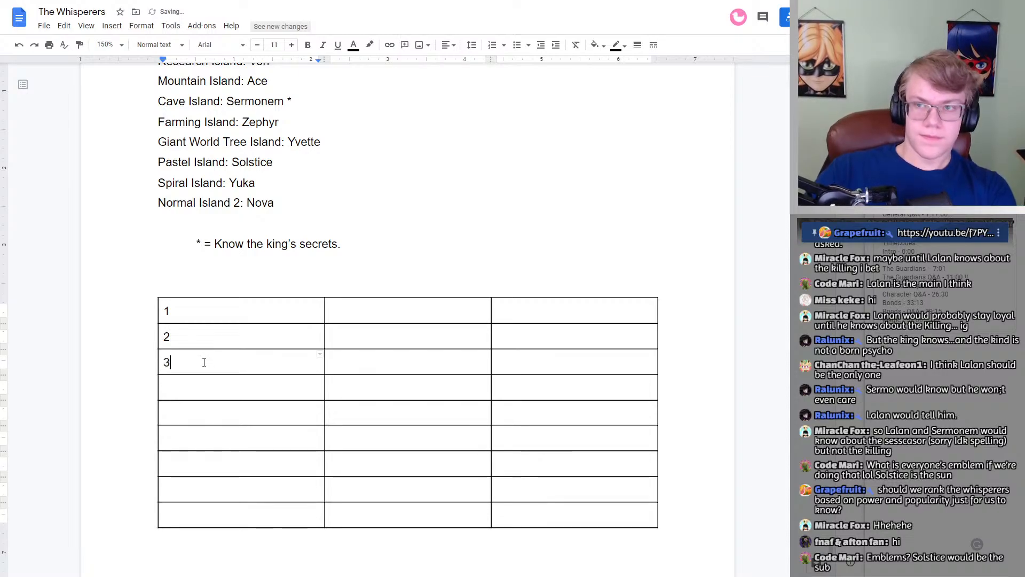
{"action": "left_click", "coordinate": [197, 386]}
{"action": "type", "text": "4"}
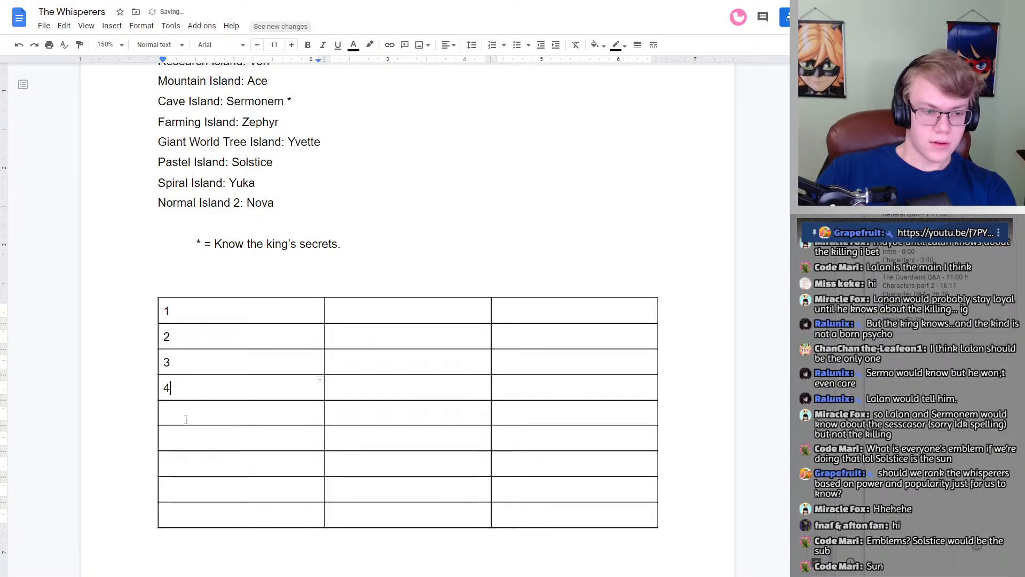
{"action": "left_click", "coordinate": [186, 419]}
{"action": "type", "text": "5"}
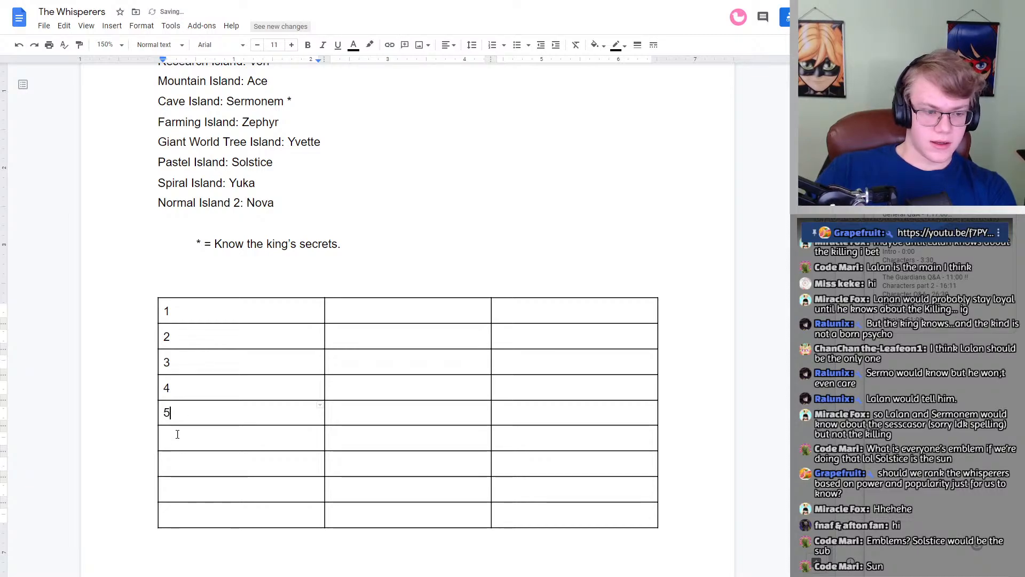
{"action": "left_click", "coordinate": [177, 434]}
{"action": "type", "text": "6"}
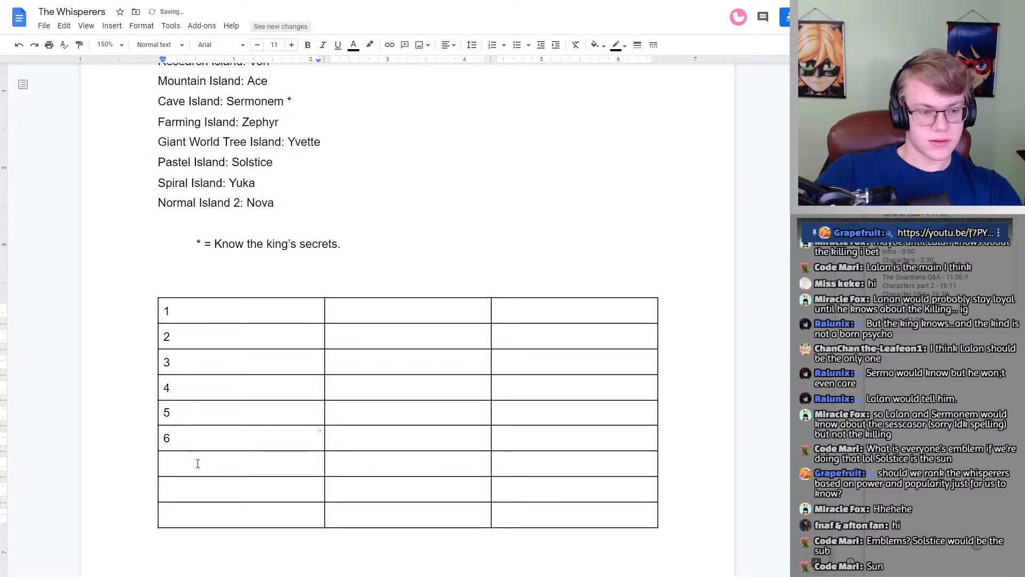
{"action": "left_click", "coordinate": [197, 463]}
{"action": "type", "text": "7"}
{"action": "left_click", "coordinate": [187, 487]}
{"action": "type", "text": "8"}
{"action": "left_click", "coordinate": [192, 515]}
{"action": "type", "text": "9"}
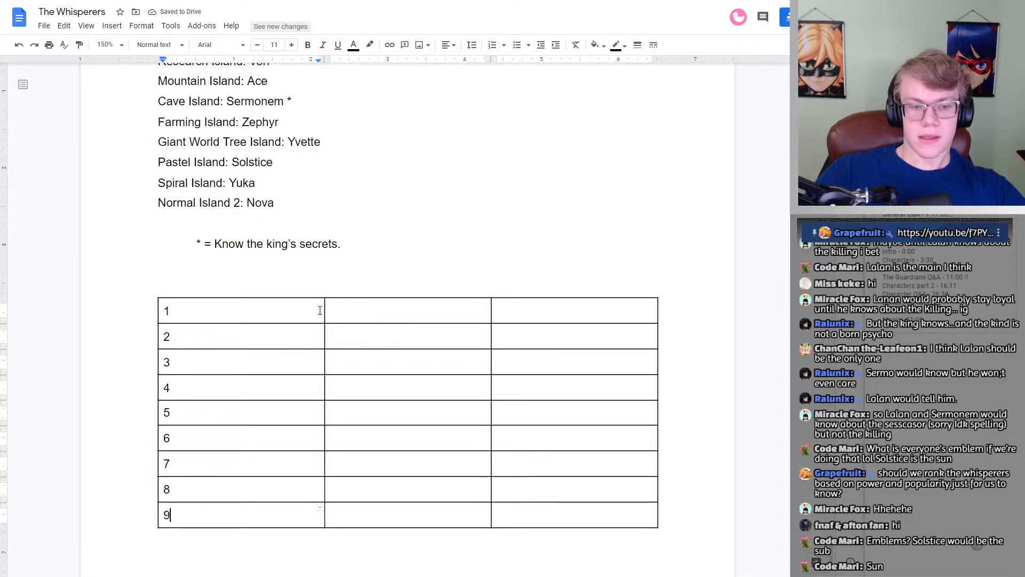
Step: Narrow the table's number column to fit its digits and reduce the widths of the two blank columns beside it
{"action": "left_click_drag", "start_coordinate": [325, 307], "coordinate": [180, 312]}
{"action": "left_click", "coordinate": [514, 307]}
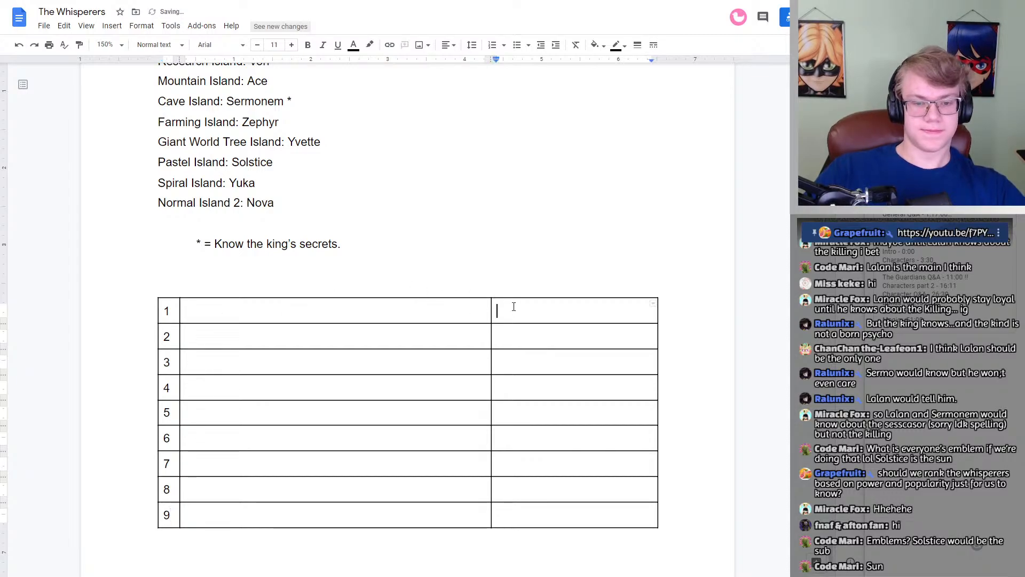
{"action": "left_click_drag", "start_coordinate": [491, 307], "coordinate": [331, 316]}
Step: Center-align the contents of all cells in the numbered table
{"action": "left_click_drag", "start_coordinate": [657, 319], "coordinate": [245, 345]}
{"action": "left_click", "coordinate": [447, 45]}
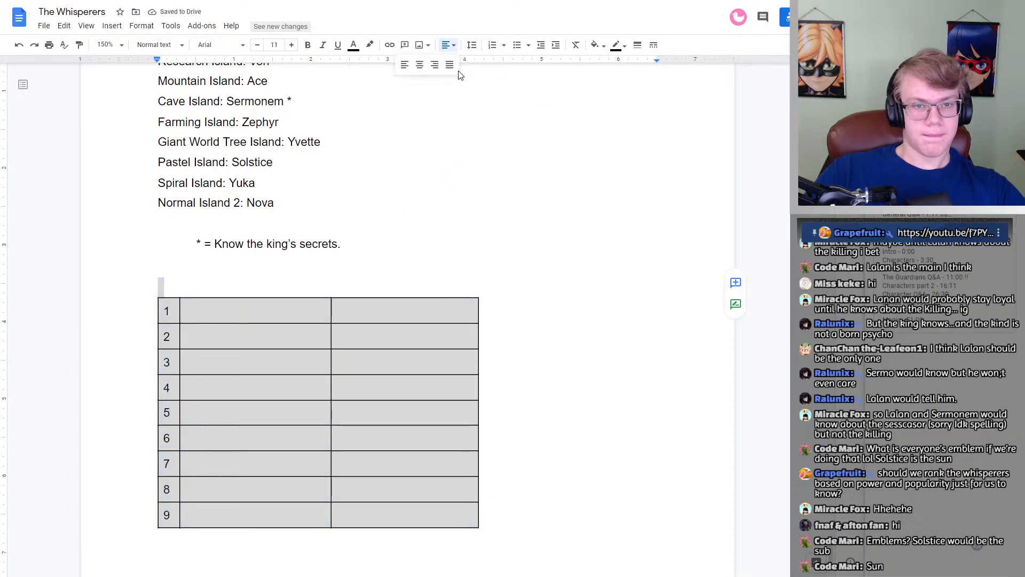
{"action": "left_click", "coordinate": [420, 65]}
{"action": "left_click", "coordinate": [439, 173]}
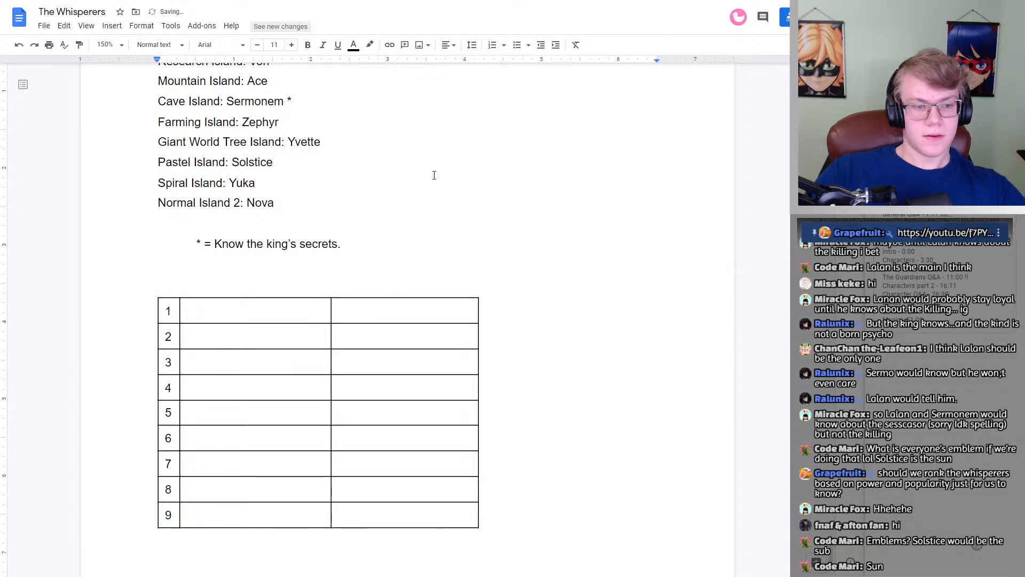
Step: Widen the two blank columns and move the table's left edge inward so the table sits roughly centered on the page
{"action": "left_click", "coordinate": [286, 303]}
{"action": "left_click", "coordinate": [396, 309]}
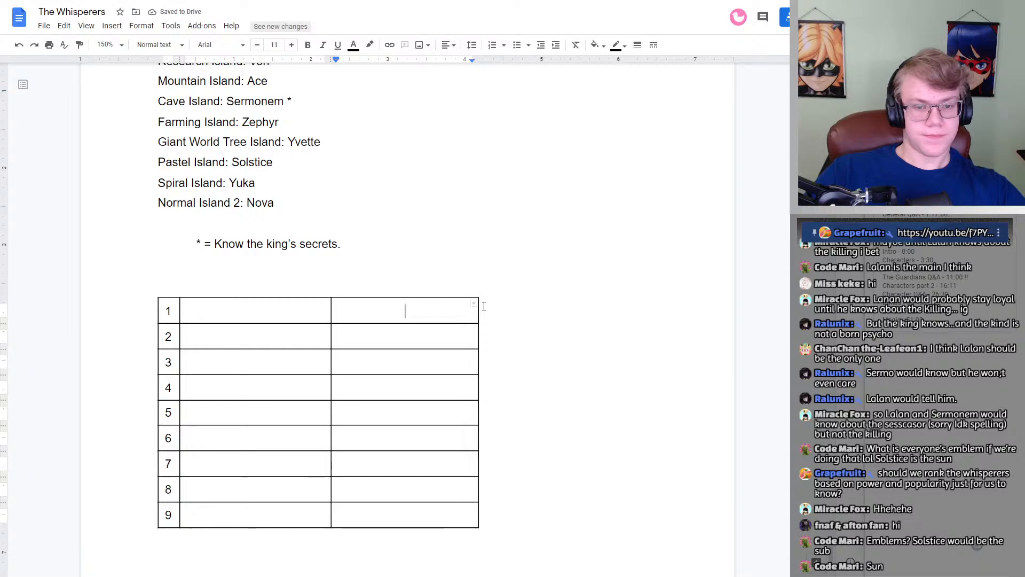
{"action": "left_click_drag", "start_coordinate": [479, 306], "coordinate": [600, 305]}
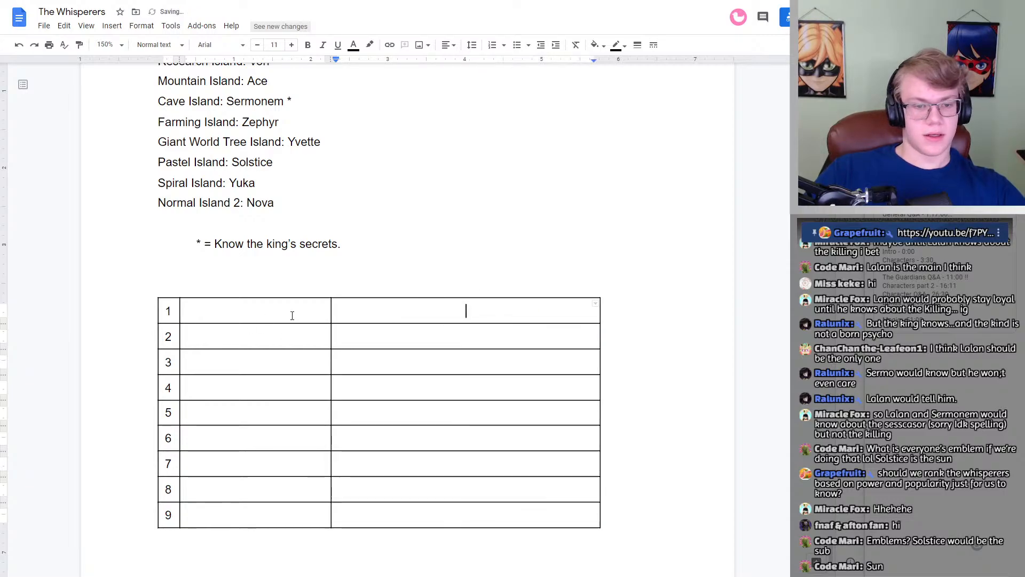
{"action": "left_click_drag", "start_coordinate": [331, 313], "coordinate": [401, 315]}
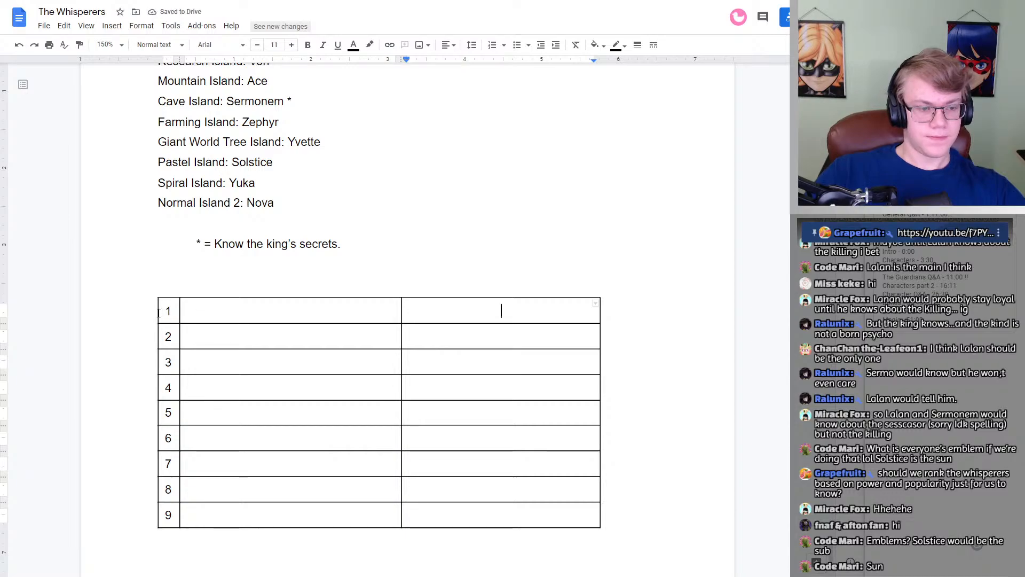
{"action": "left_click_drag", "start_coordinate": [159, 314], "coordinate": [202, 315]}
{"action": "left_click", "coordinate": [368, 314]}
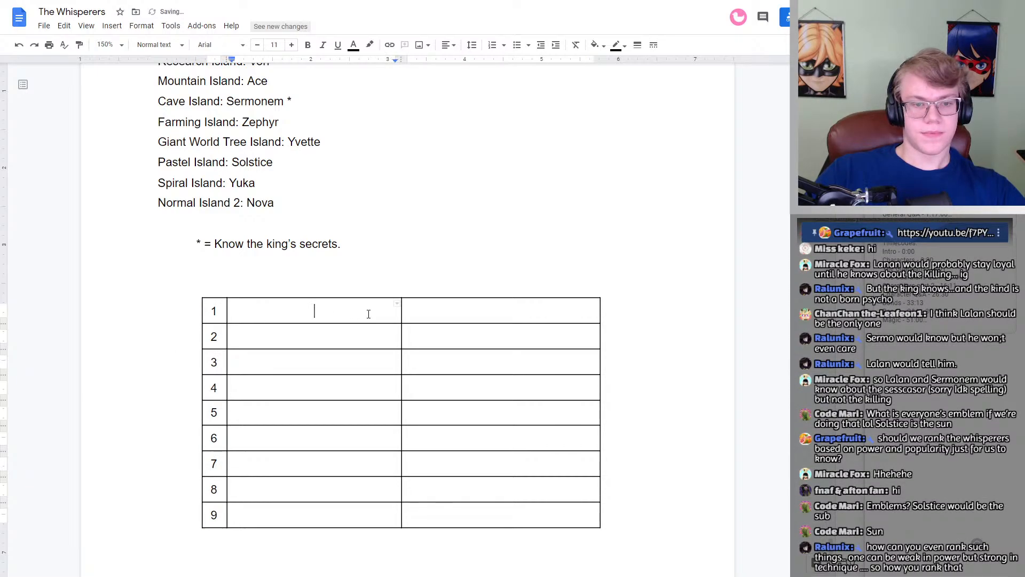
Step: Insert a header row above row 1 and label the two blank columns Power and Popularity
{"action": "scroll", "coordinate": [368, 314], "scroll_direction": "down", "scroll_amount": 1}
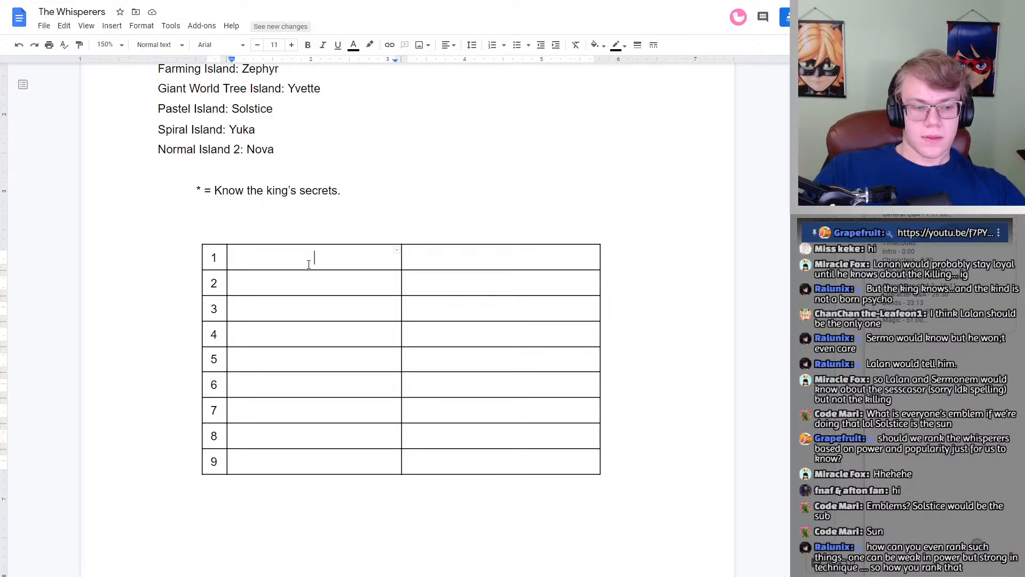
{"action": "right_click", "coordinate": [367, 257]}
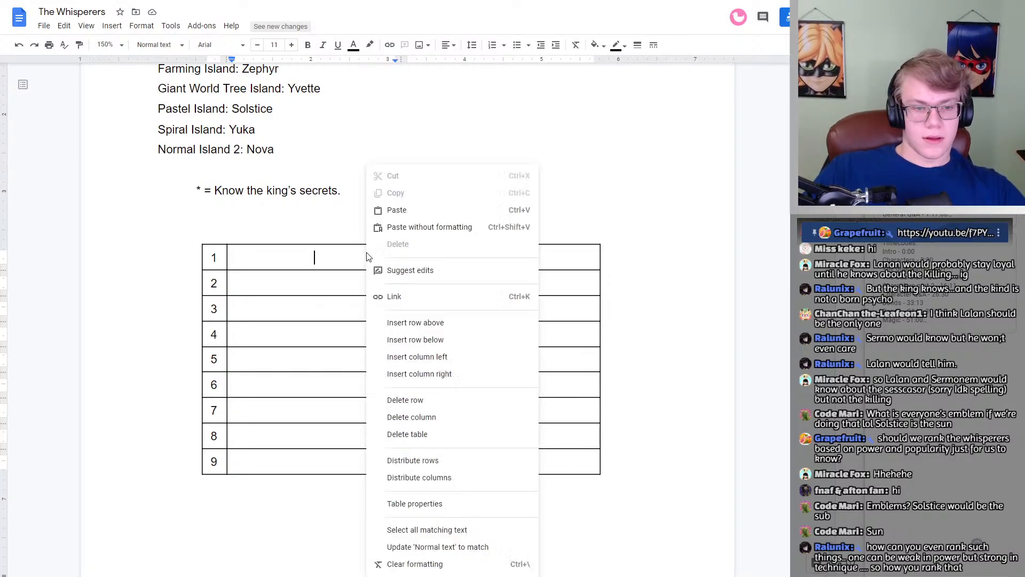
{"action": "left_click", "coordinate": [431, 322]}
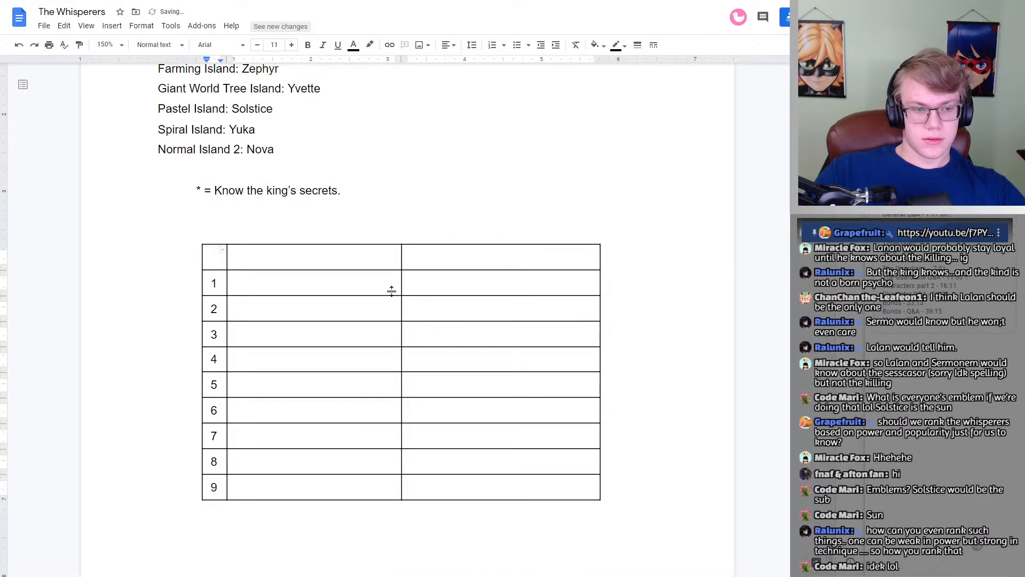
{"action": "left_click", "coordinate": [282, 255]}
{"action": "type", "text": "Power"}
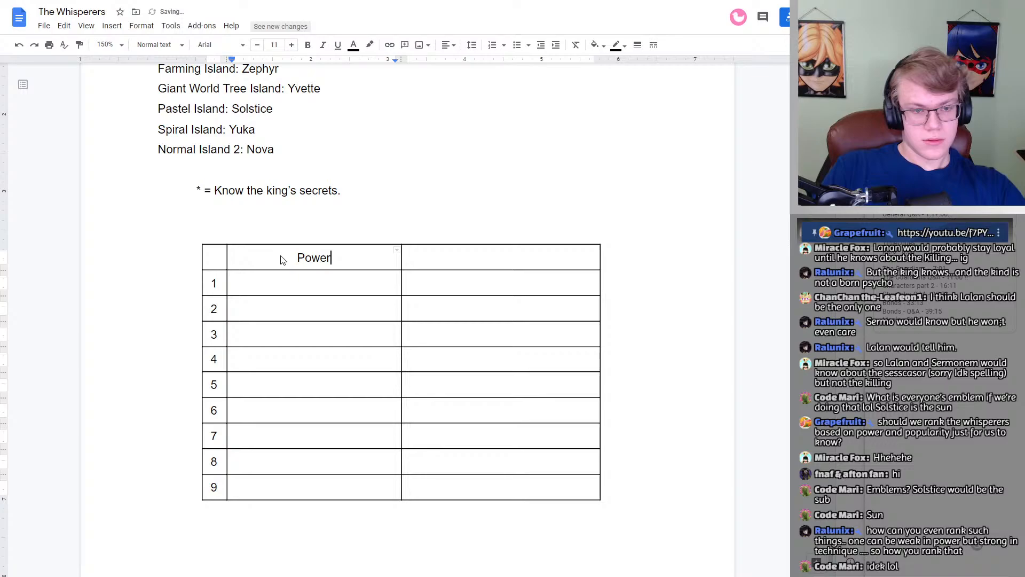
{"action": "key", "text": "Tab"}
{"action": "type", "text": "Popularity"}
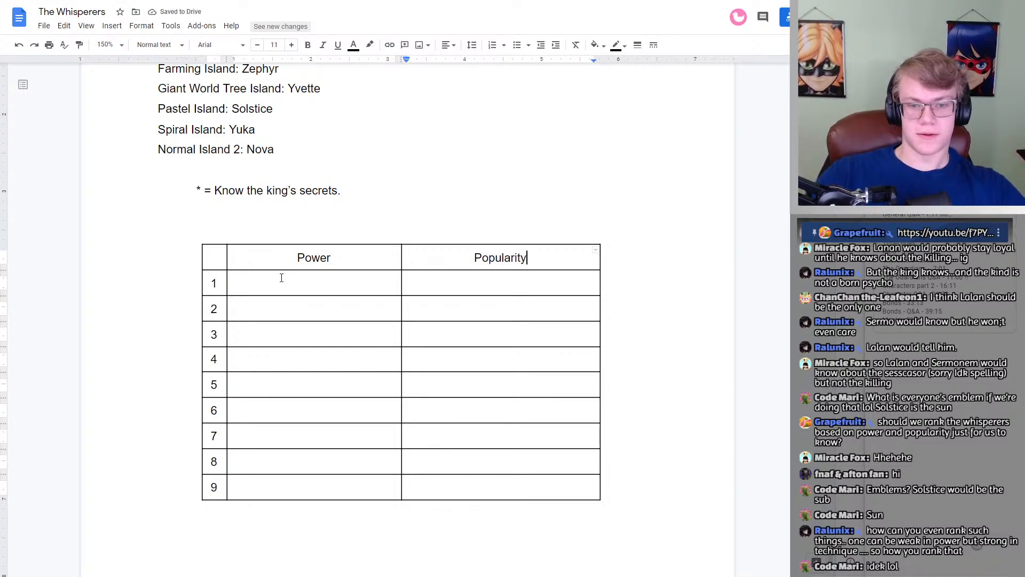
Step: Enter Lalan as number 1 under Power, and make the Power and Popularity headers bold and slightly larger
{"action": "left_click", "coordinate": [289, 279]}
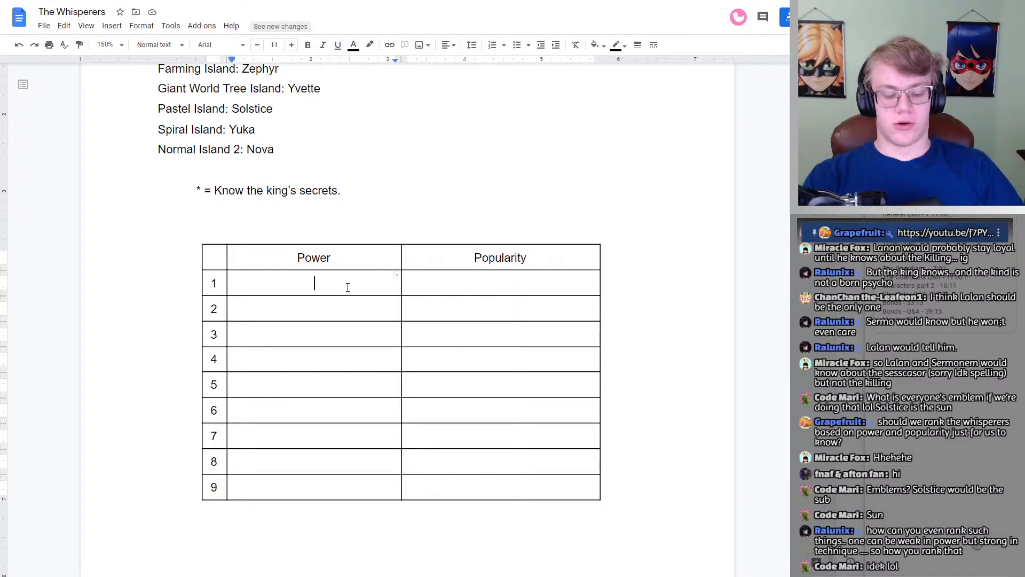
{"action": "type", "text": "Lalan"}
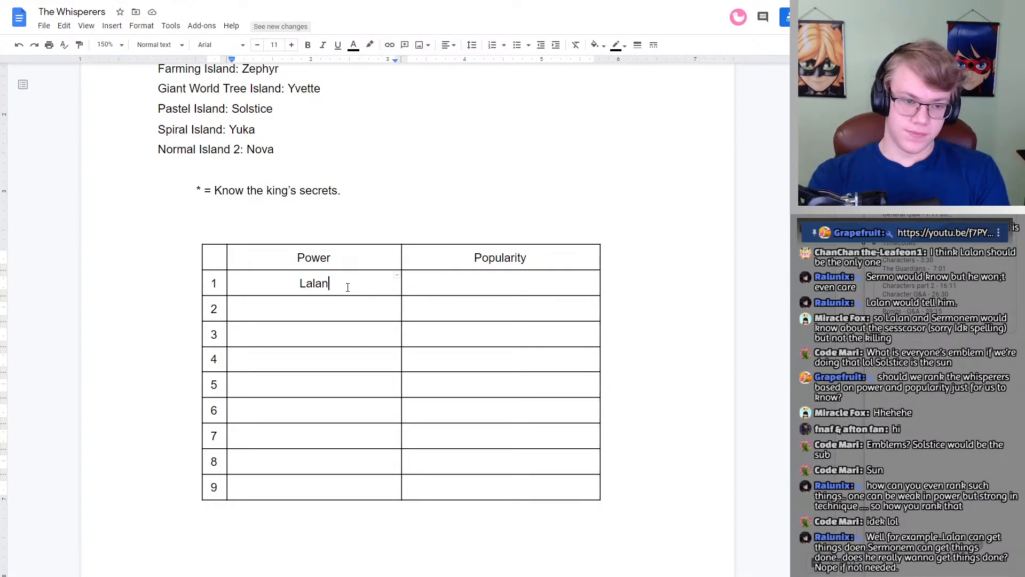
{"action": "left_click_drag", "start_coordinate": [358, 264], "coordinate": [527, 257]}
{"action": "left_click", "coordinate": [309, 45]}
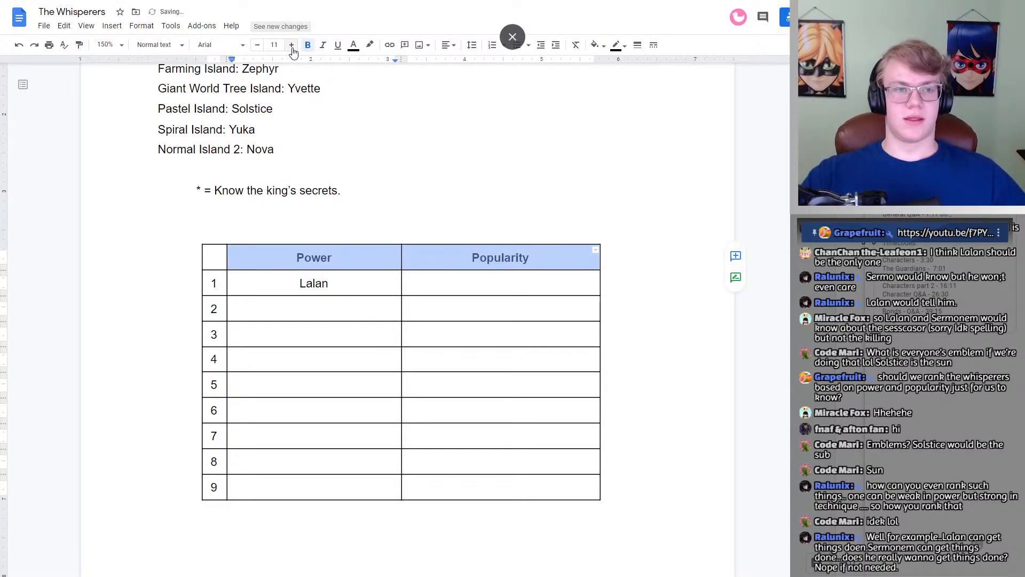
{"action": "left_click", "coordinate": [393, 287]}
{"action": "left_click", "coordinate": [371, 315]}
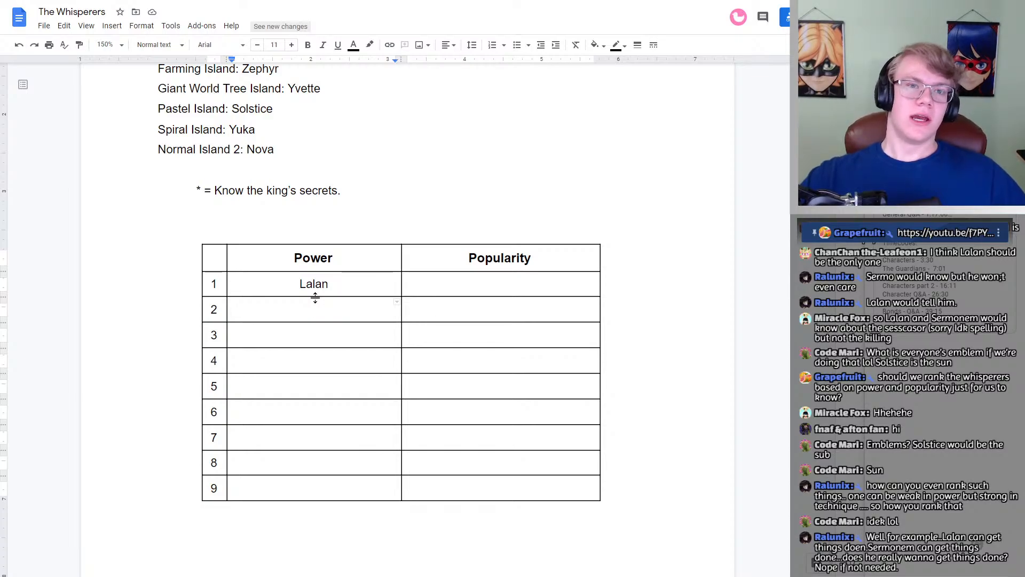
{"action": "left_click_drag", "start_coordinate": [346, 279], "coordinate": [285, 286]}
{"action": "left_click", "coordinate": [364, 293]}
{"action": "left_click", "coordinate": [341, 304]}
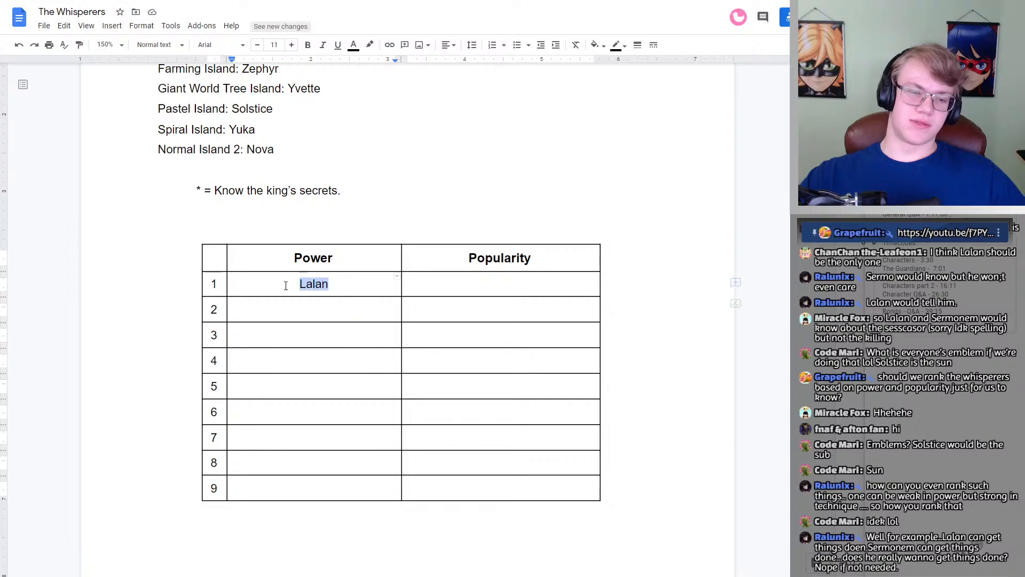
{"action": "left_click", "coordinate": [343, 306]}
{"action": "left_click", "coordinate": [336, 332]}
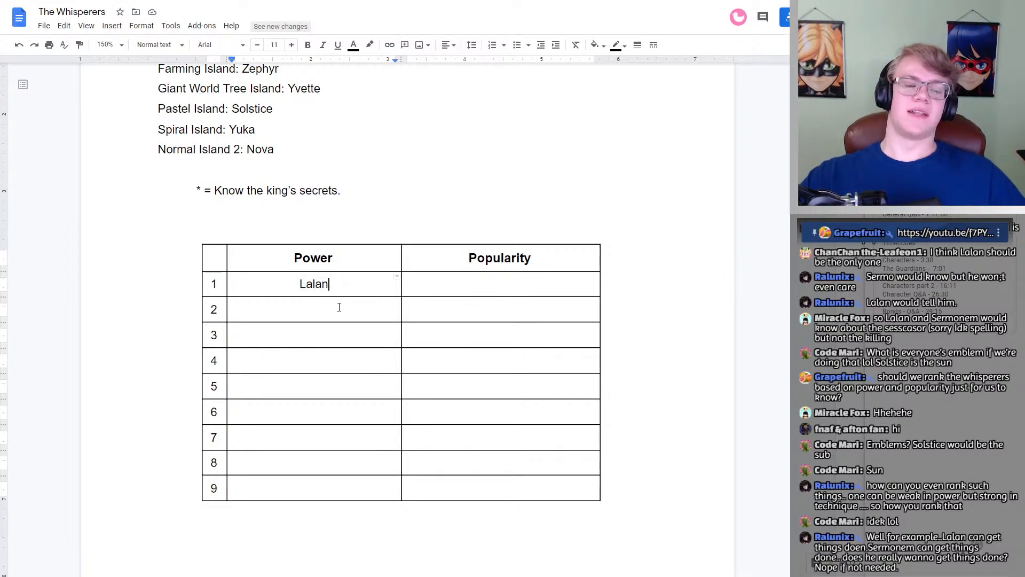
{"action": "left_click", "coordinate": [330, 333]}
{"action": "left_click", "coordinate": [325, 368]}
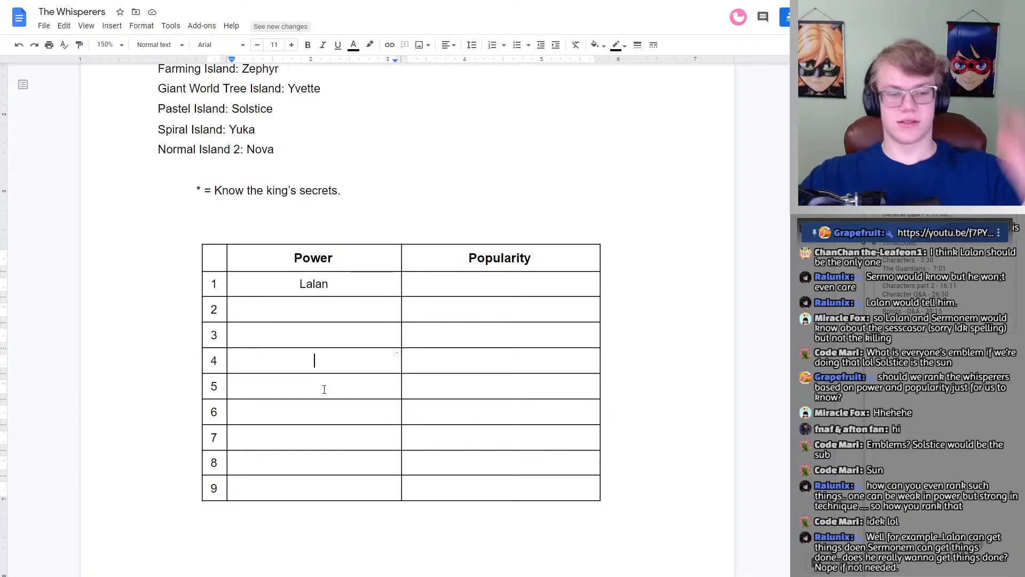
{"action": "left_click", "coordinate": [323, 411]}
{"action": "left_click", "coordinate": [313, 460]}
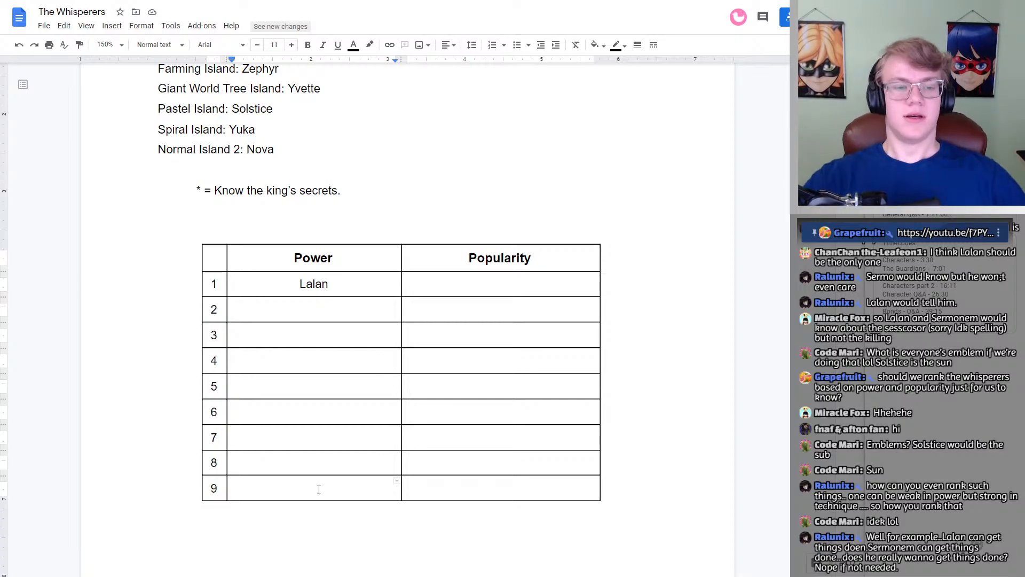
Step: Remove the extra blank line between the asterisk legend and the ranking table
{"action": "scroll", "coordinate": [307, 312], "scroll_direction": "up", "scroll_amount": 3}
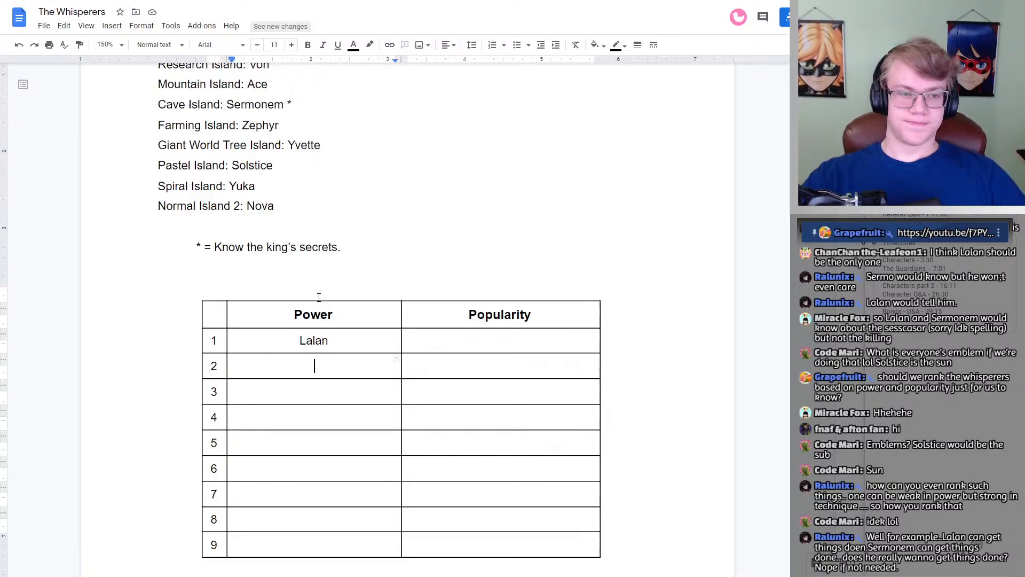
{"action": "scroll", "coordinate": [313, 263], "scroll_direction": "down", "scroll_amount": 1}
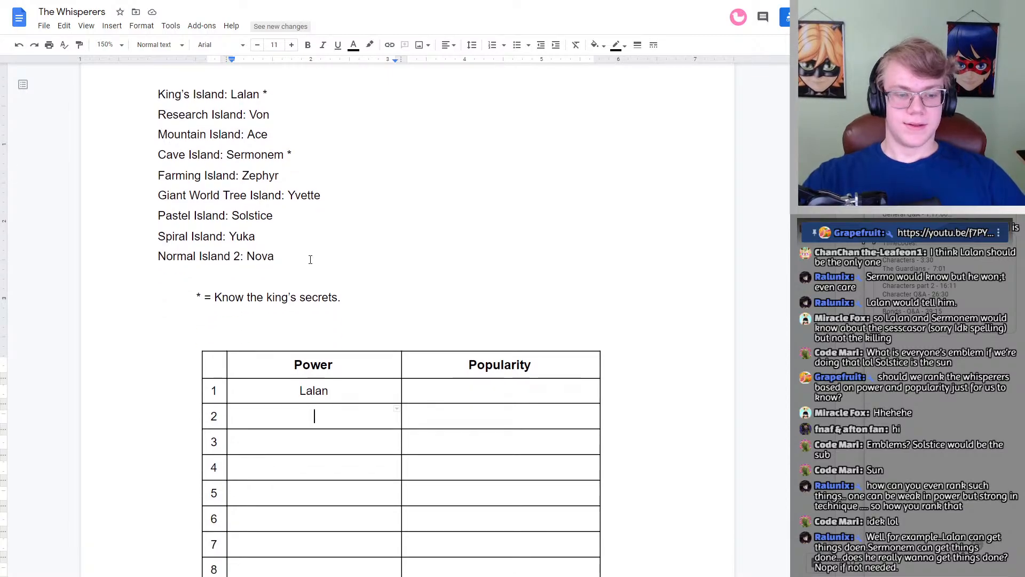
{"action": "left_click", "coordinate": [347, 325]}
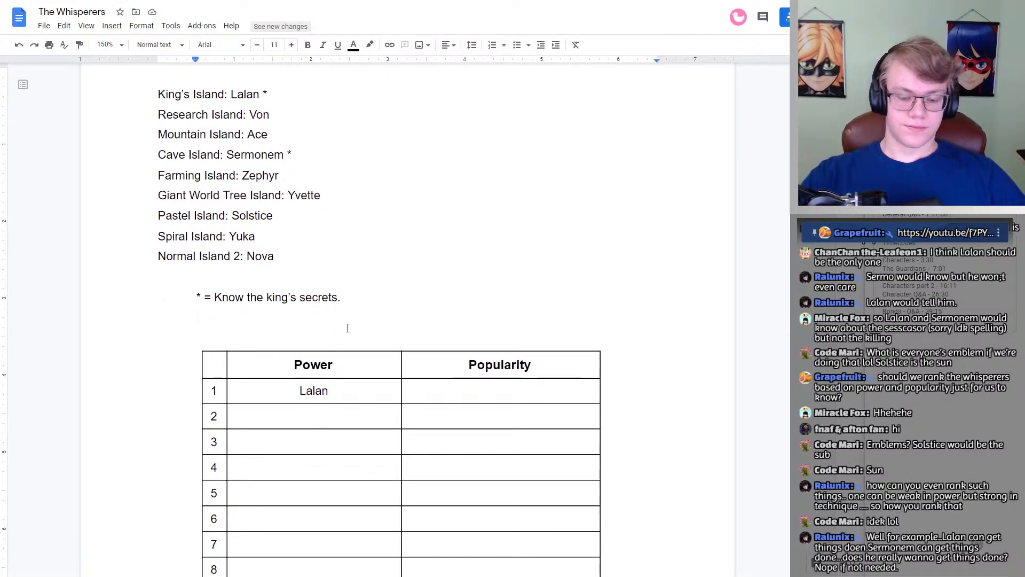
{"action": "key", "text": "BackSpace"}
{"action": "key", "text": "BackSpace"}
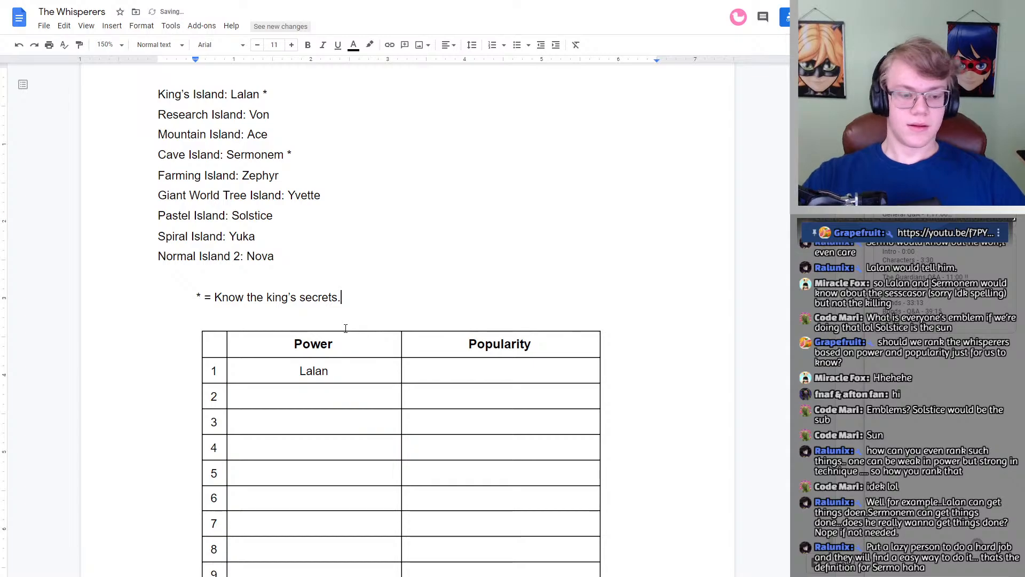
Step: Review the whisperers' profiles, from Lalan's back to Solstice's, to compare their powers and weapons for the ranking
{"action": "left_click", "coordinate": [309, 402]}
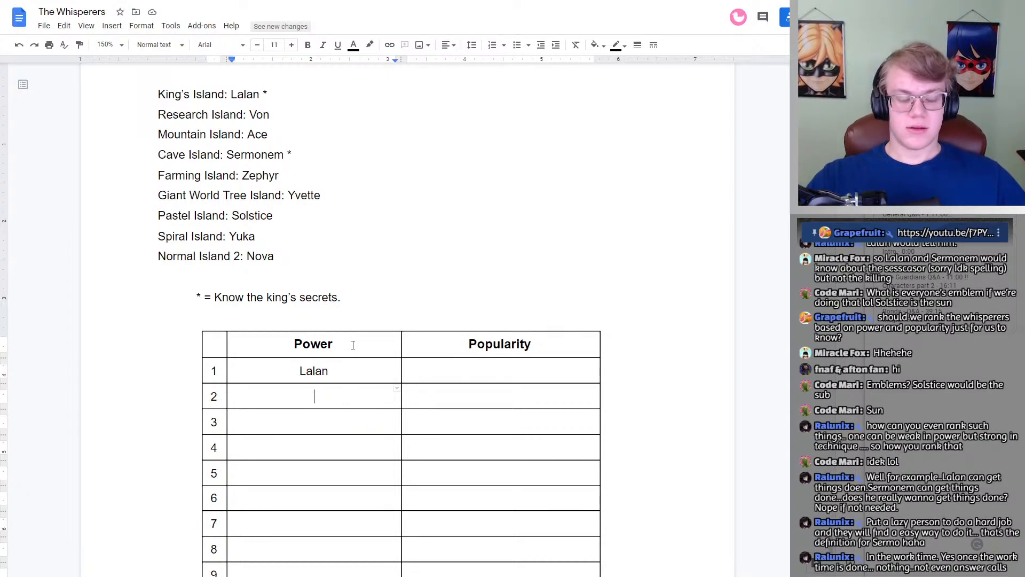
{"action": "scroll", "coordinate": [339, 350], "scroll_direction": "down", "scroll_amount": 1}
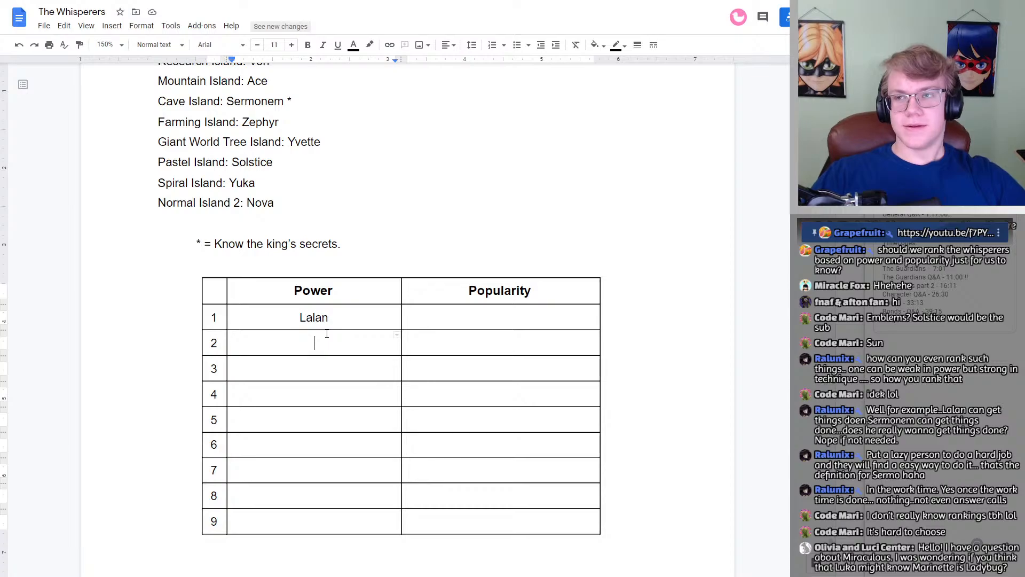
{"action": "scroll", "coordinate": [325, 320], "scroll_direction": "up", "scroll_amount": 1}
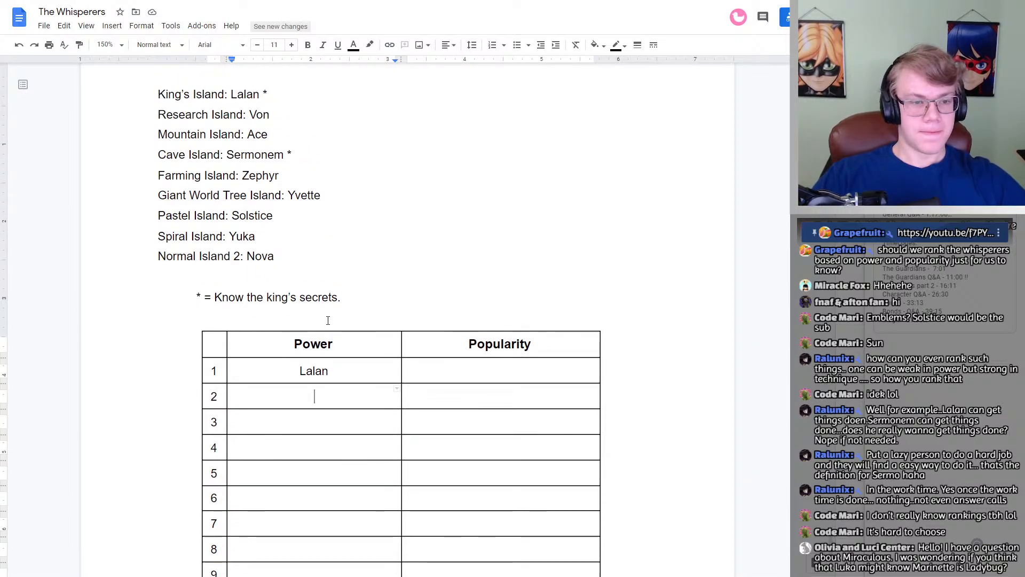
{"action": "scroll", "coordinate": [314, 259], "scroll_direction": "up", "scroll_amount": 5}
{"action": "scroll", "coordinate": [314, 259], "scroll_direction": "up", "scroll_amount": 15}
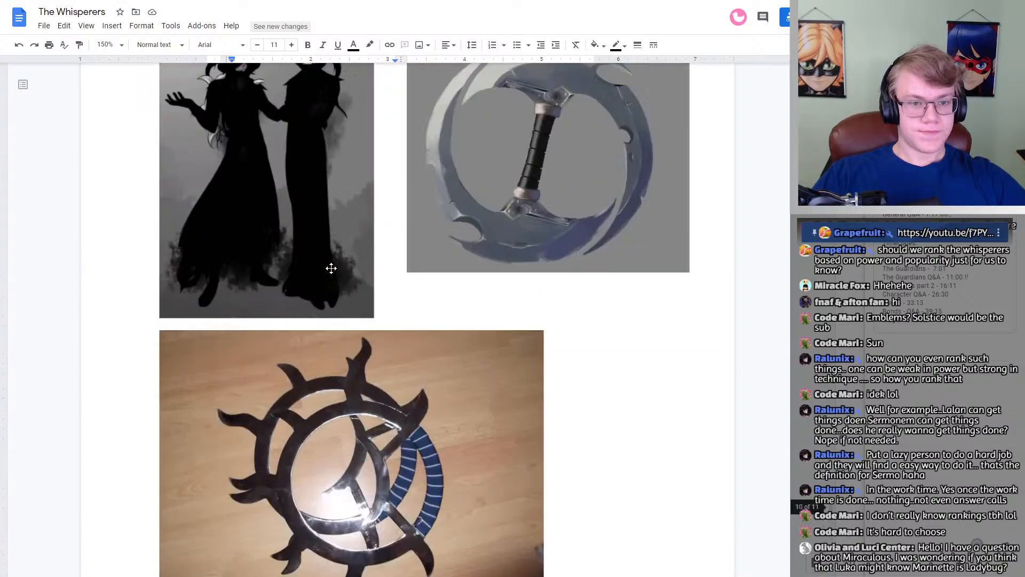
{"action": "scroll", "coordinate": [354, 262], "scroll_direction": "up", "scroll_amount": 20}
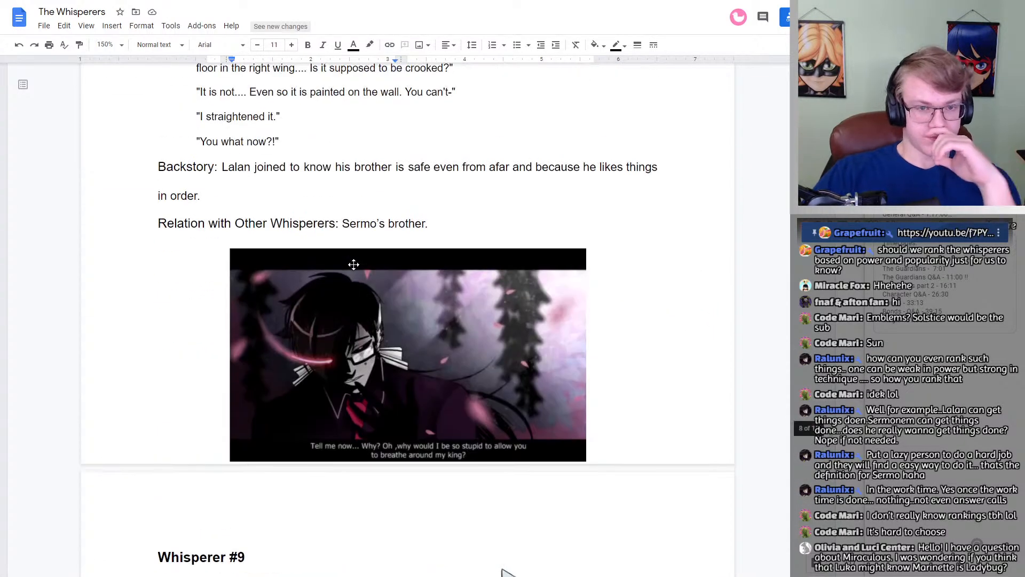
{"action": "scroll", "coordinate": [598, 291], "scroll_direction": "down", "scroll_amount": 4}
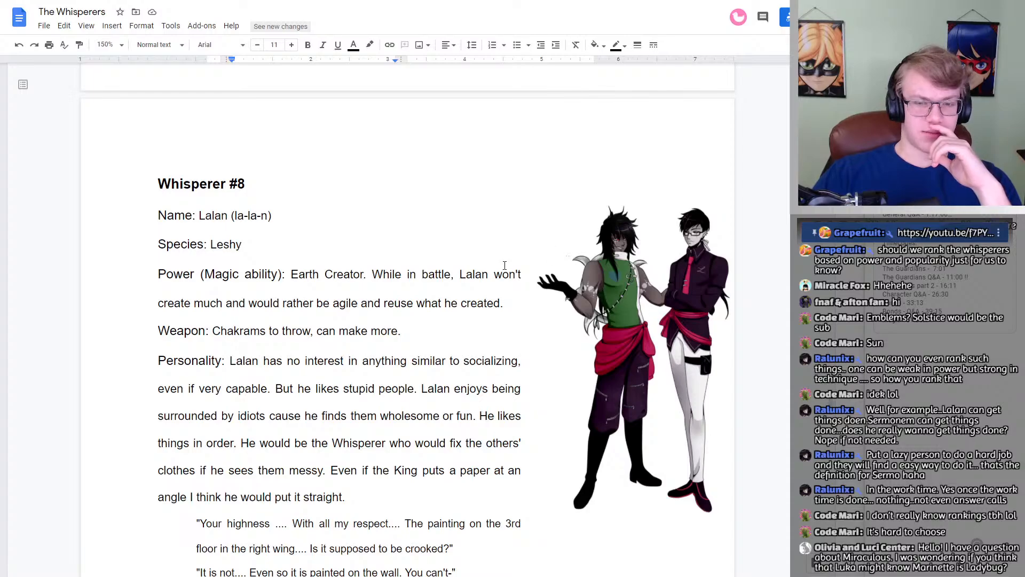
{"action": "scroll", "coordinate": [400, 297], "scroll_direction": "up", "scroll_amount": 12}
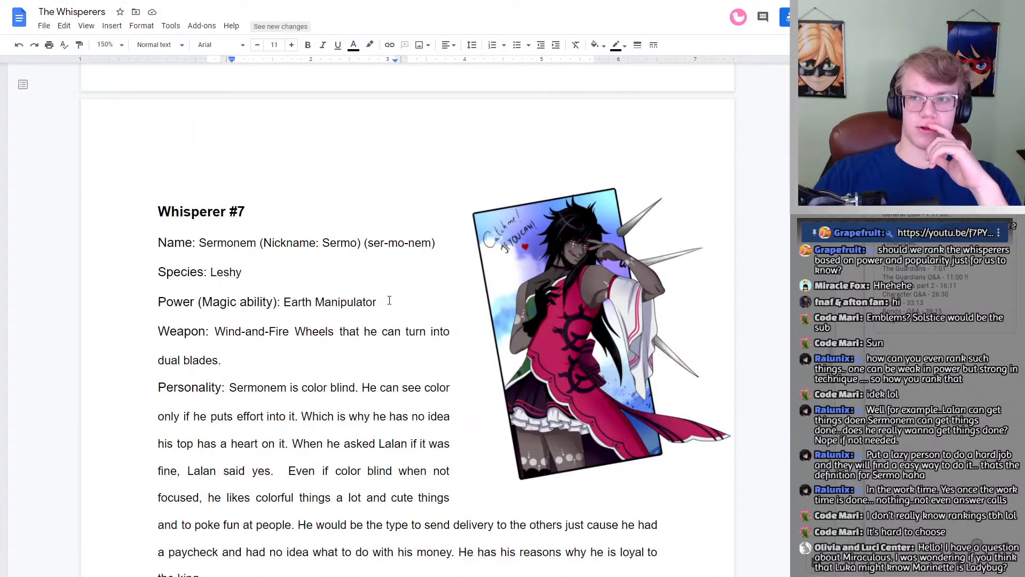
{"action": "scroll", "coordinate": [394, 297], "scroll_direction": "up", "scroll_amount": 12}
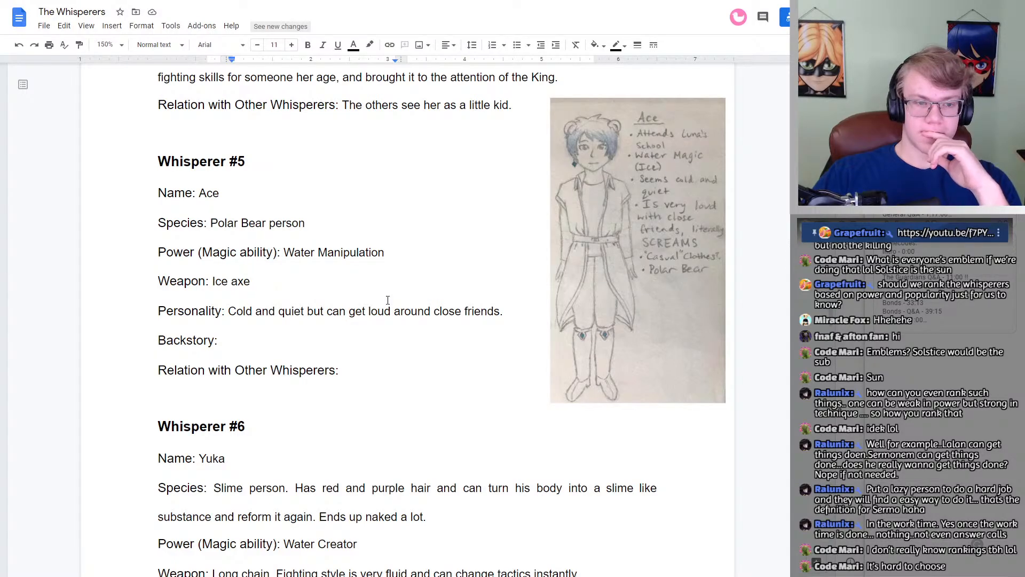
{"action": "scroll", "coordinate": [388, 301], "scroll_direction": "up", "scroll_amount": 1}
{"action": "scroll", "coordinate": [388, 300], "scroll_direction": "up", "scroll_amount": 15}
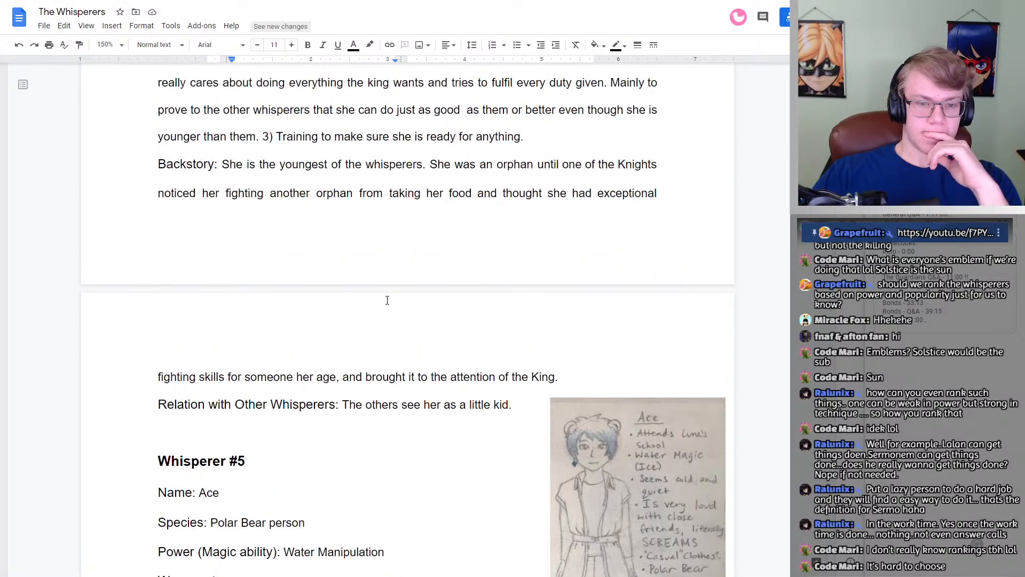
{"action": "scroll", "coordinate": [384, 311], "scroll_direction": "up", "scroll_amount": 14}
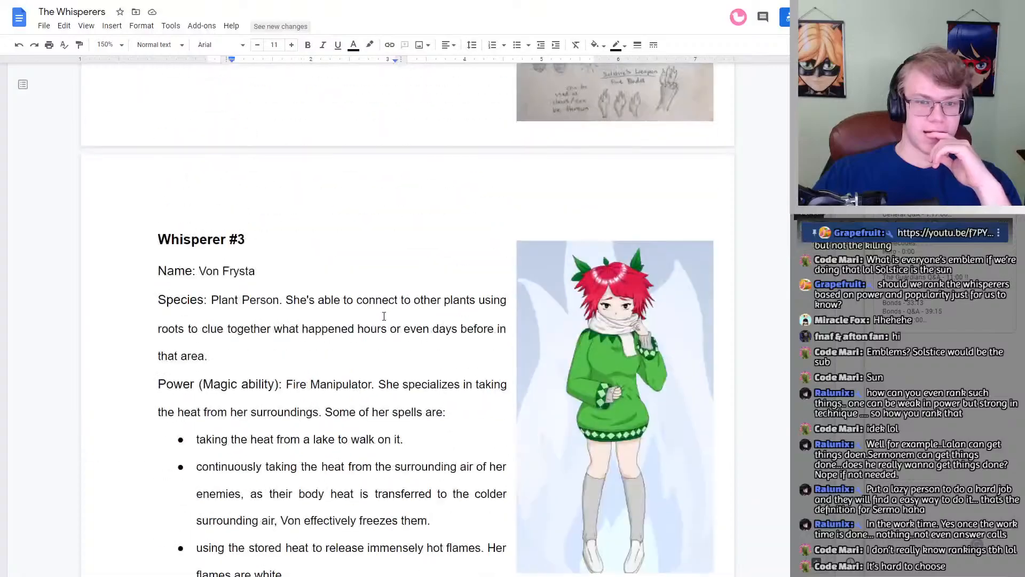
{"action": "scroll", "coordinate": [384, 313], "scroll_direction": "down", "scroll_amount": 4}
{"action": "scroll", "coordinate": [384, 315], "scroll_direction": "up", "scroll_amount": 5}
{"action": "scroll", "coordinate": [383, 316], "scroll_direction": "up", "scroll_amount": 6}
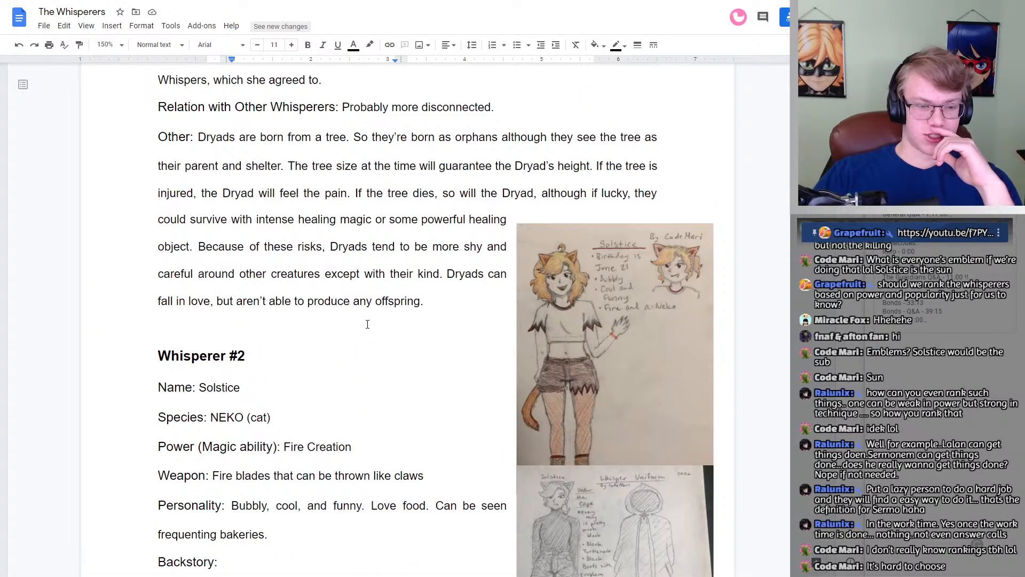
Step: Enter Von as number 2 and Sermonem as number 3 under Power in the ranking table
{"action": "scroll", "coordinate": [367, 324], "scroll_direction": "up", "scroll_amount": 20}
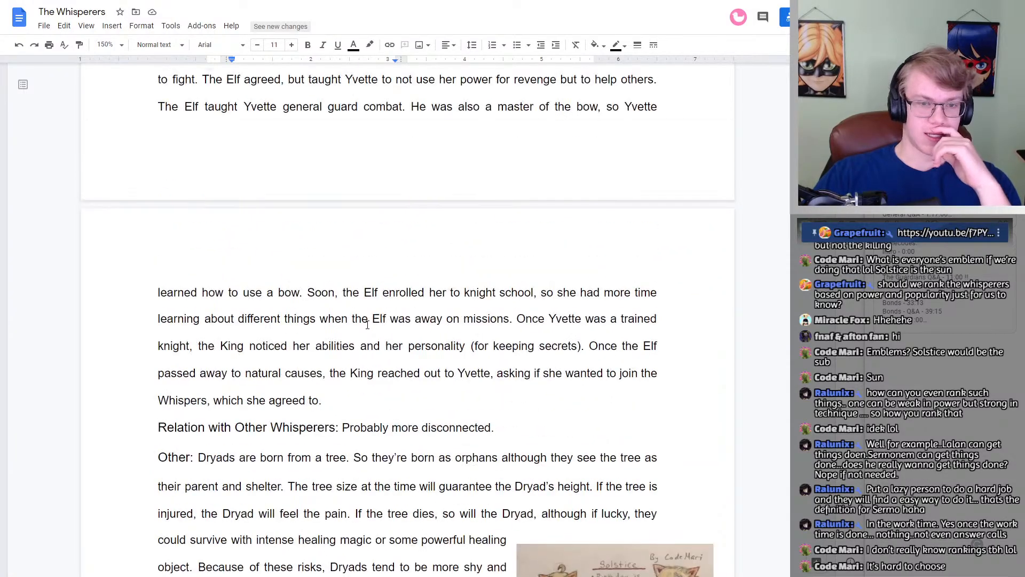
{"action": "scroll", "coordinate": [368, 324], "scroll_direction": "up", "scroll_amount": 8}
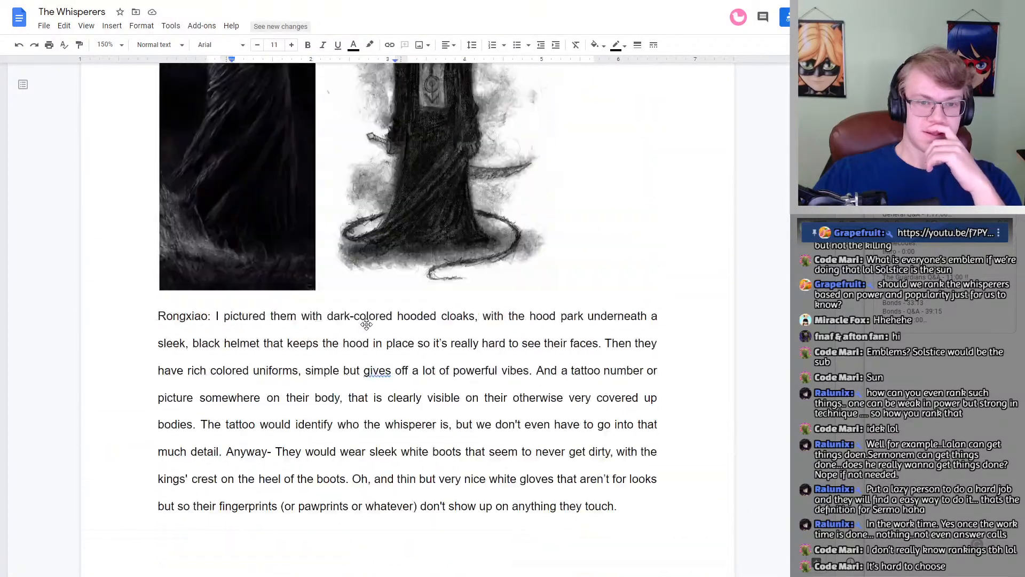
{"action": "scroll", "coordinate": [363, 323], "scroll_direction": "down", "scroll_amount": 12}
{"action": "scroll", "coordinate": [361, 323], "scroll_direction": "down", "scroll_amount": 20}
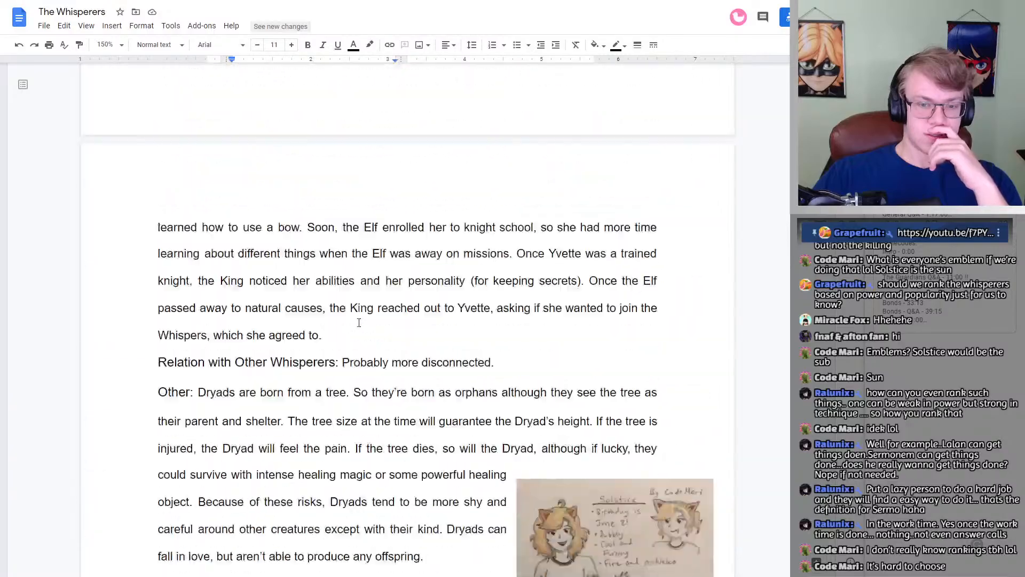
{"action": "scroll", "coordinate": [336, 294], "scroll_direction": "up", "scroll_amount": 15}
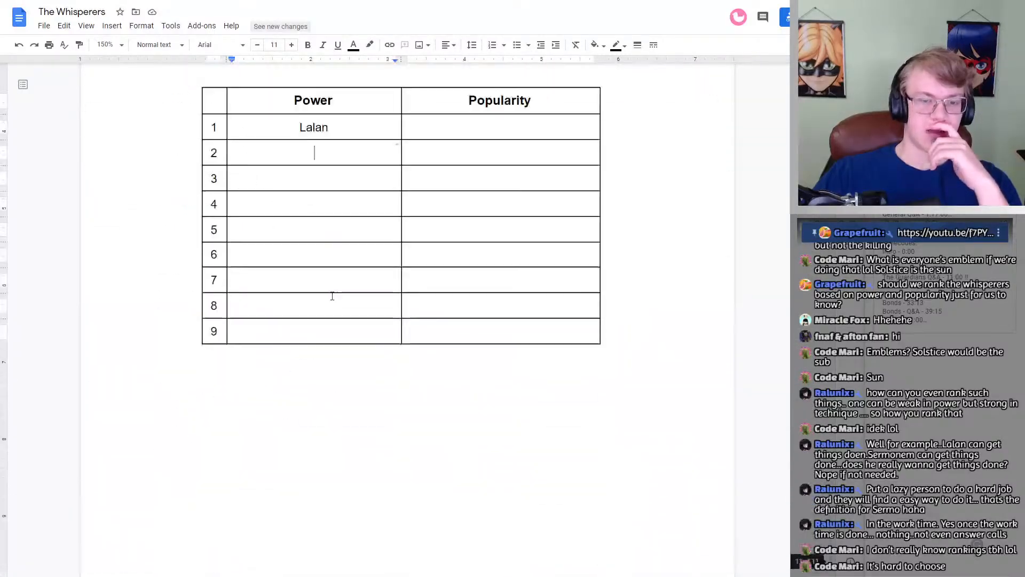
{"action": "scroll", "coordinate": [319, 292], "scroll_direction": "down", "scroll_amount": 1}
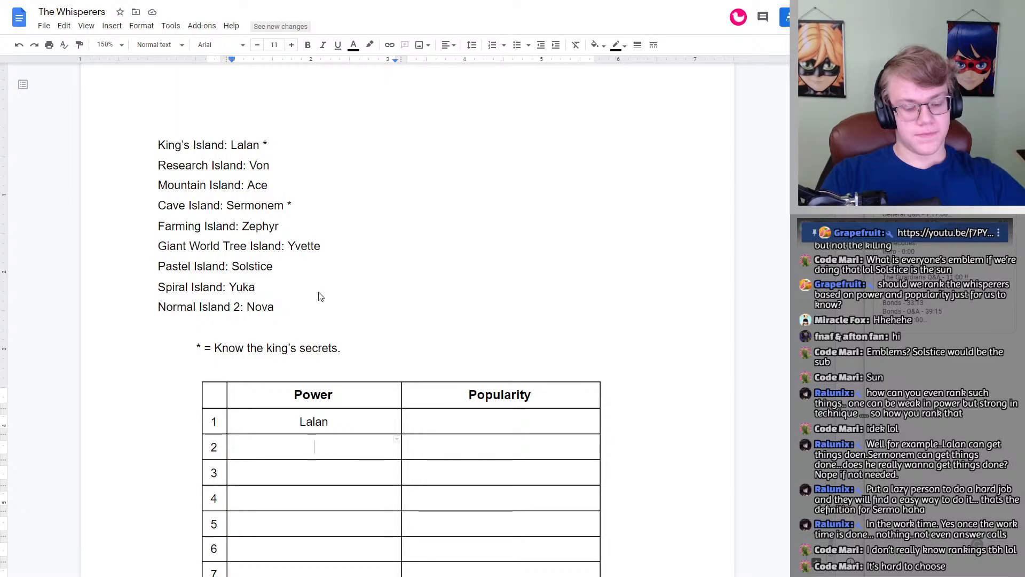
{"action": "type", "text": "Von"}
{"action": "key", "text": "Down"}
{"action": "type", "text": "Sermonem"}
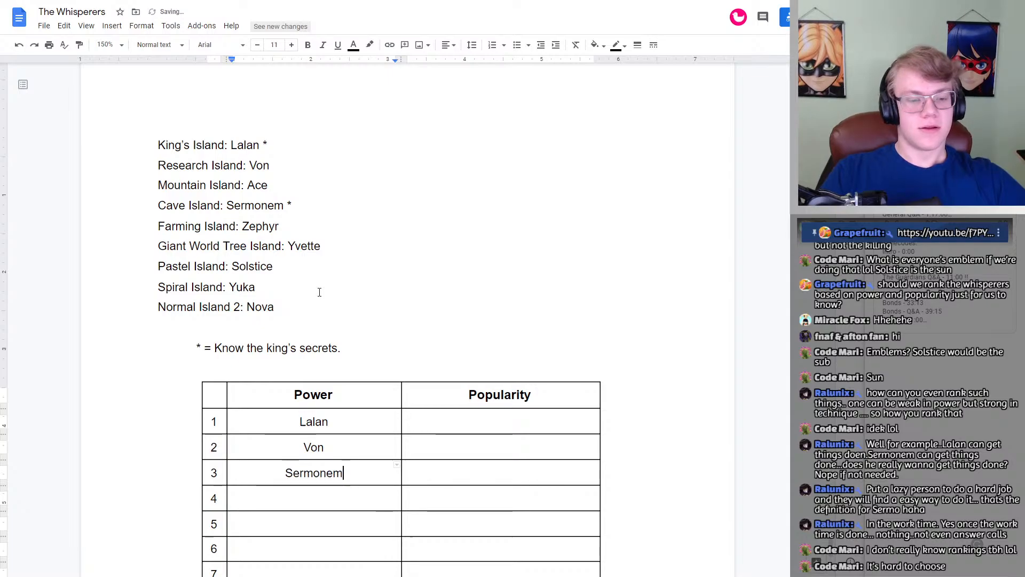
{"action": "key", "text": "Down"}
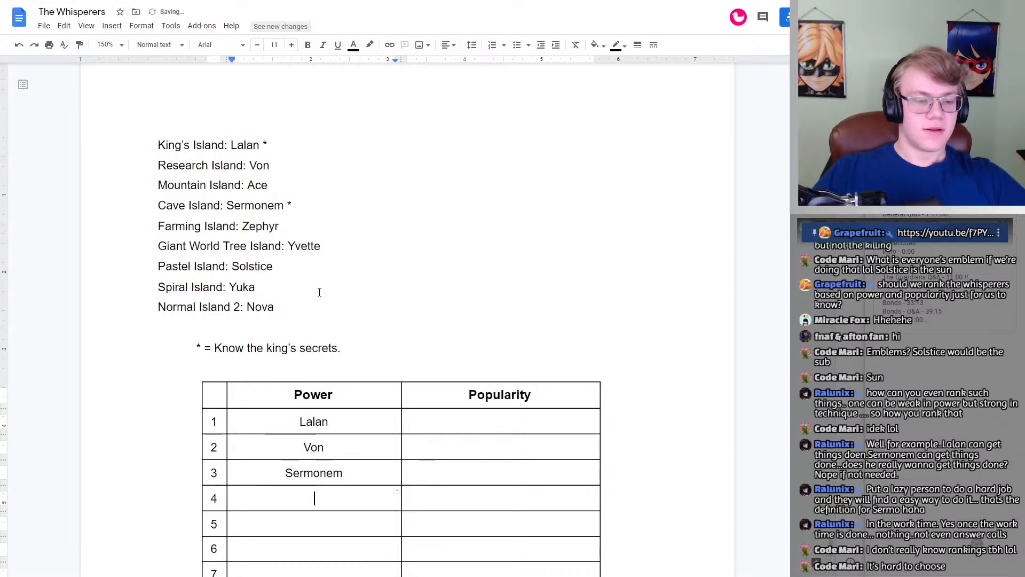
Step: Fill in Solstice as number 4 and Yuka as number 5 under Power
{"action": "scroll", "coordinate": [313, 280], "scroll_direction": "down", "scroll_amount": 1}
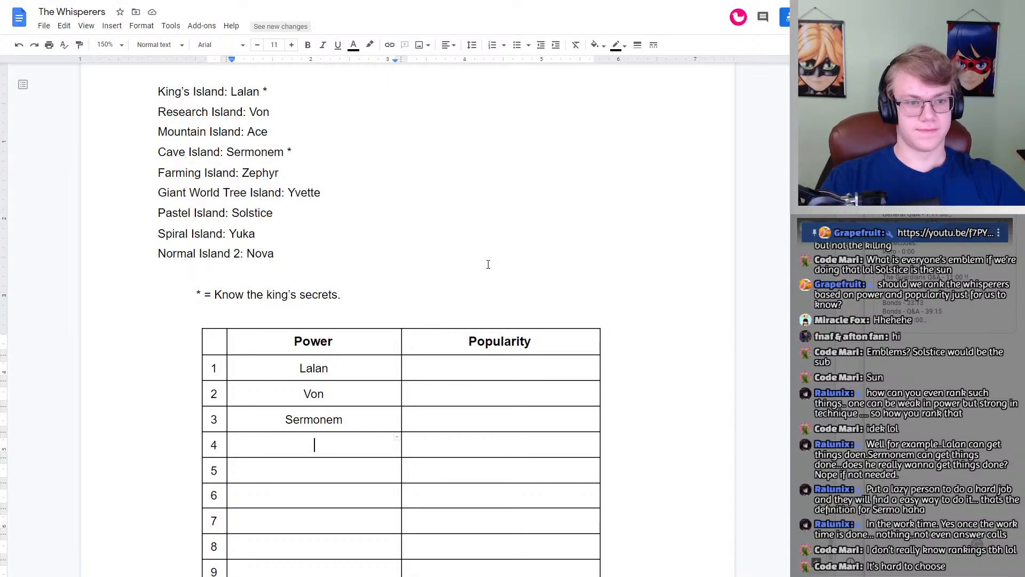
{"action": "type", "text": "Solstice"}
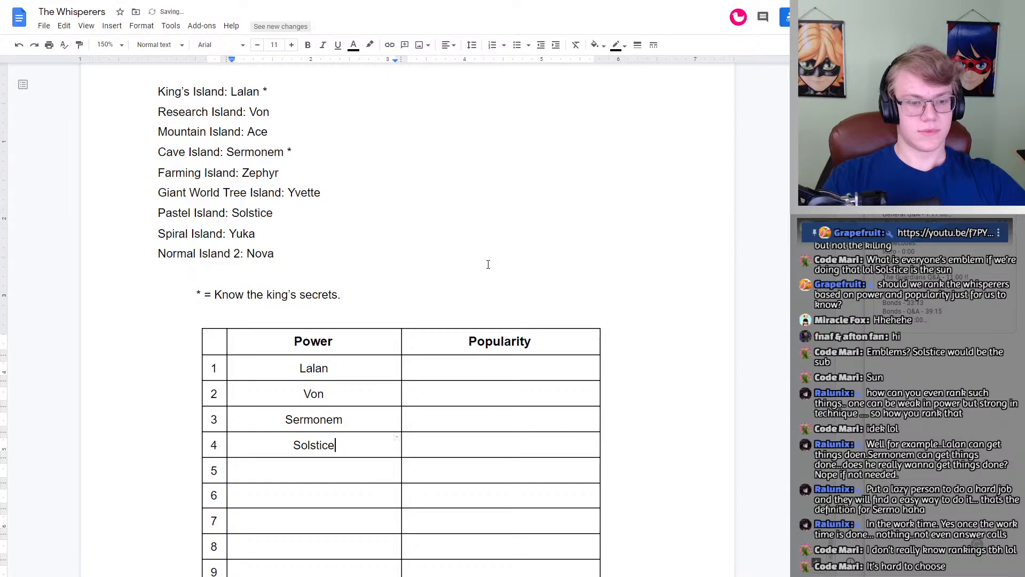
{"action": "key", "text": "Down"}
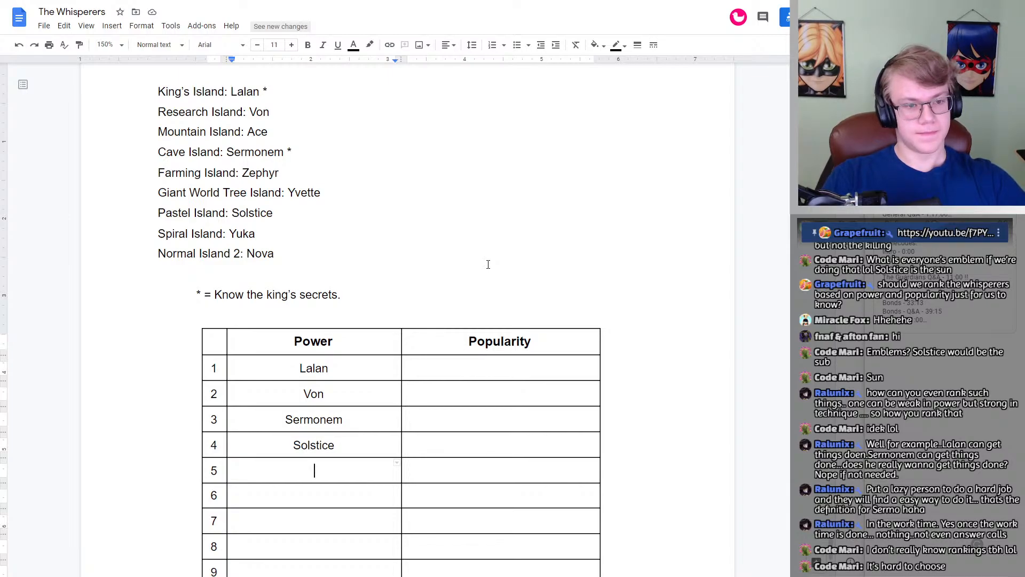
{"action": "type", "text": "Yaku"}
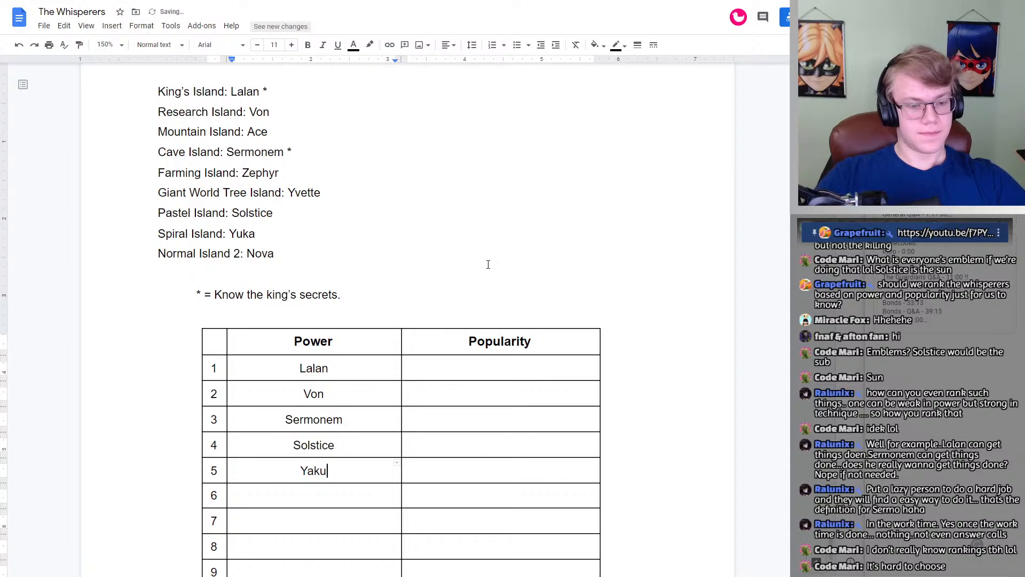
{"action": "key", "text": "BackSpace"}
{"action": "key", "text": "BackSpace"}
{"action": "key", "text": "BackSpace"}
{"action": "type", "text": "uka"}
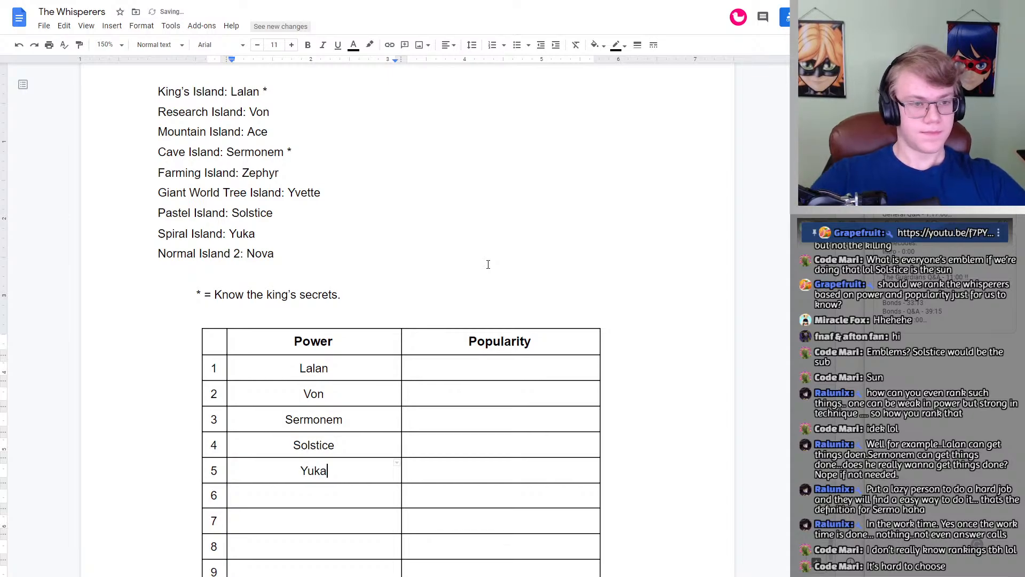
{"action": "key", "text": "Down"}
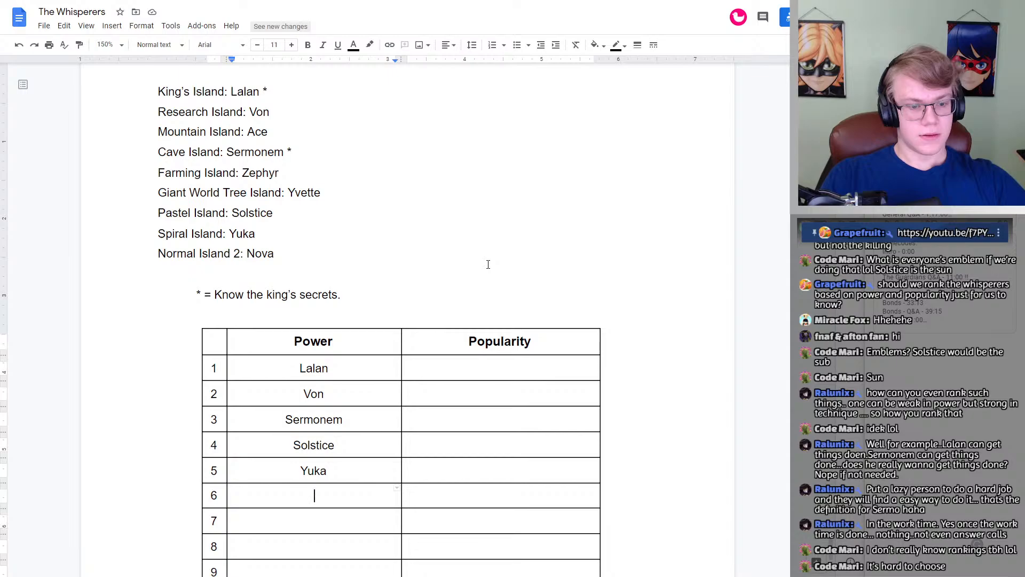
Step: Rank Nova as number 6 and Yvette as number 7 under Power
{"action": "type", "text": "Nova"}
{"action": "key", "text": "Down"}
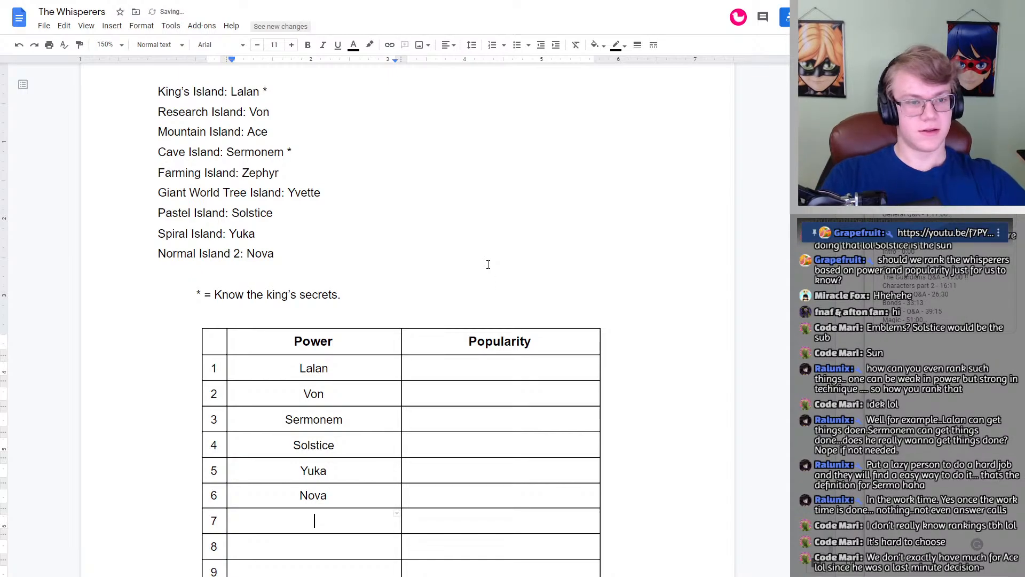
{"action": "type", "text": "Y"}
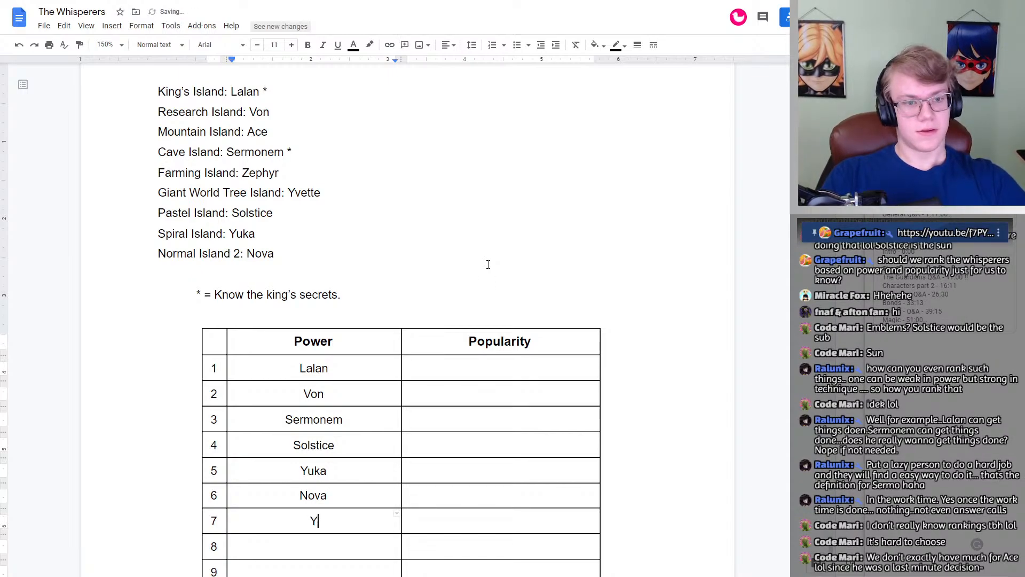
{"action": "type", "text": "vette"}
{"action": "key", "text": "Down"}
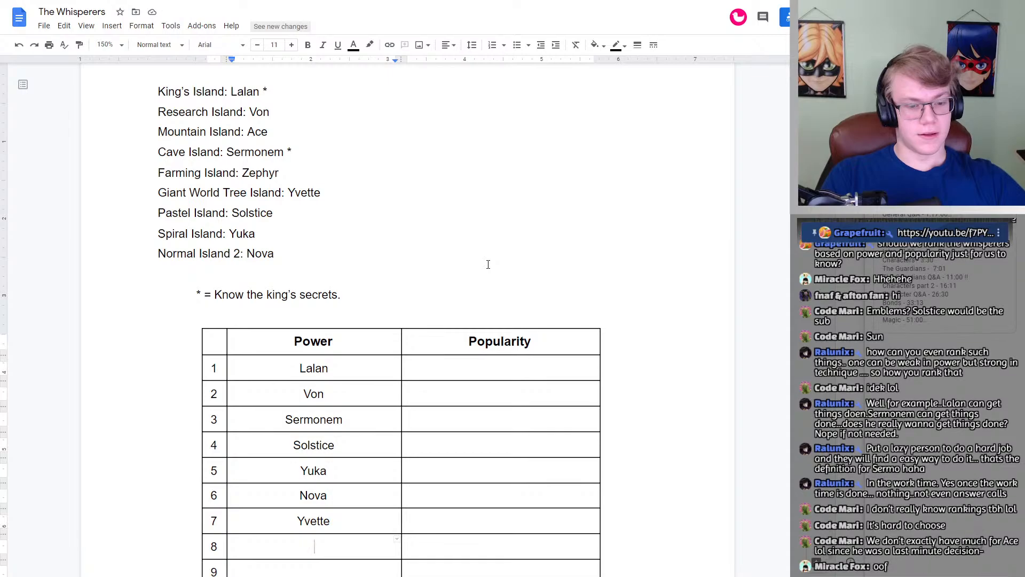
Step: Complete the Power column with Zephyr as number 8 and Ace as number 9
{"action": "scroll", "coordinate": [477, 247], "scroll_direction": "down", "scroll_amount": 1}
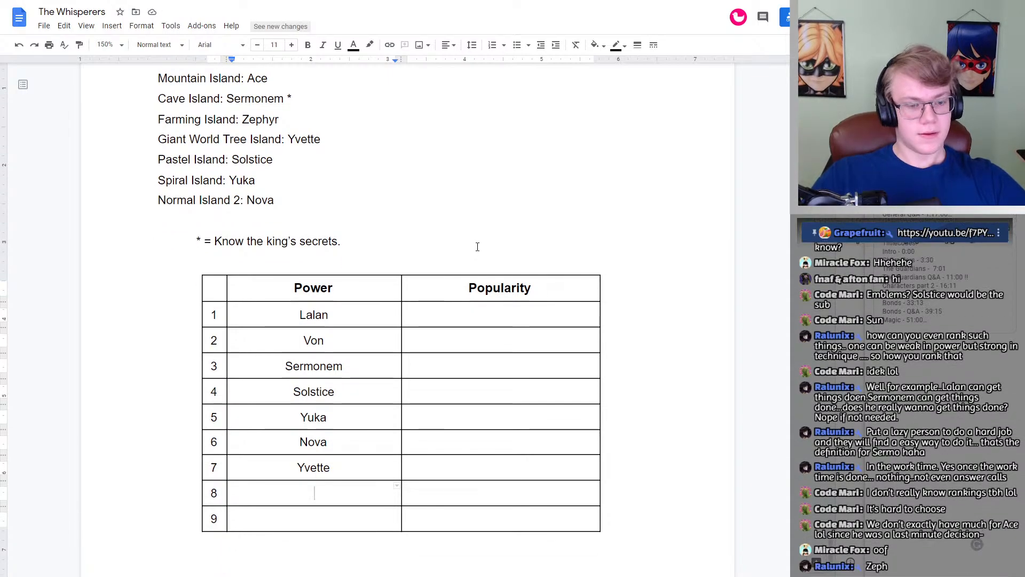
{"action": "type", "text": "Zephyr"}
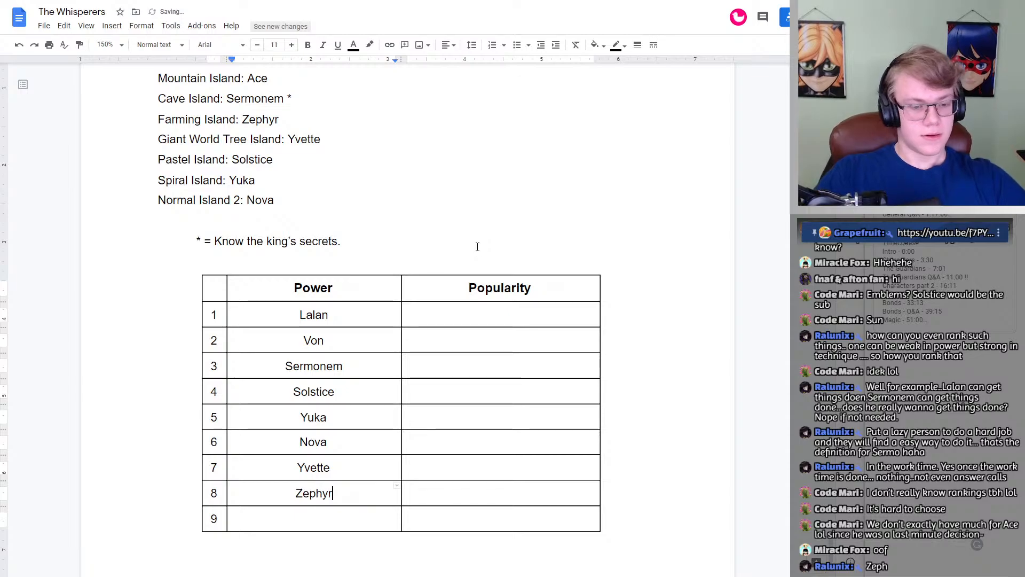
{"action": "key", "text": "Down"}
{"action": "type", "text": "Ace"}
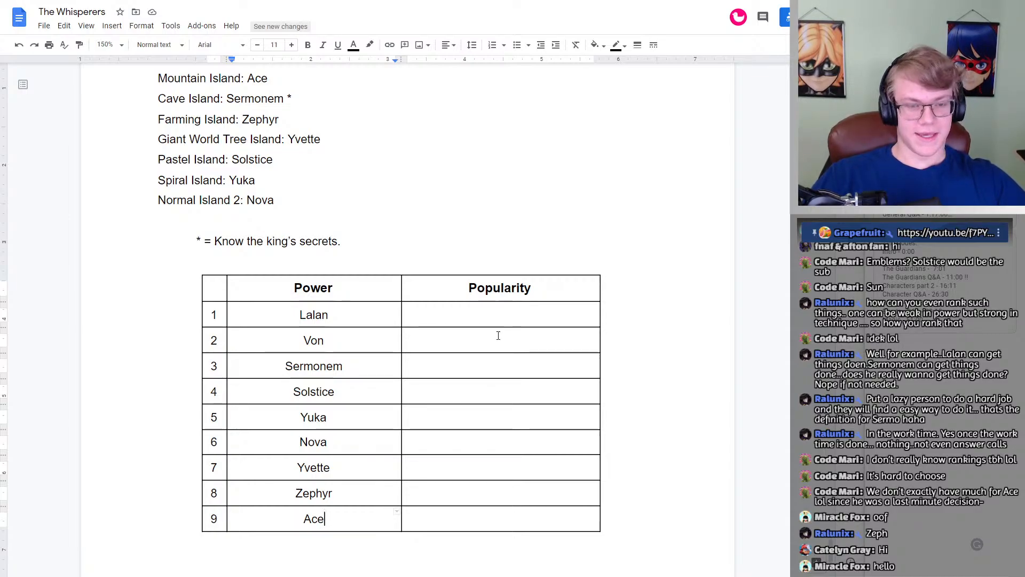
Step: Check the whisperers' profiles, especially Ace's powers and weapon, against the completed Power ranking
{"action": "scroll", "coordinate": [502, 320], "scroll_direction": "up", "scroll_amount": 15}
{"action": "scroll", "coordinate": [506, 294], "scroll_direction": "up", "scroll_amount": 20}
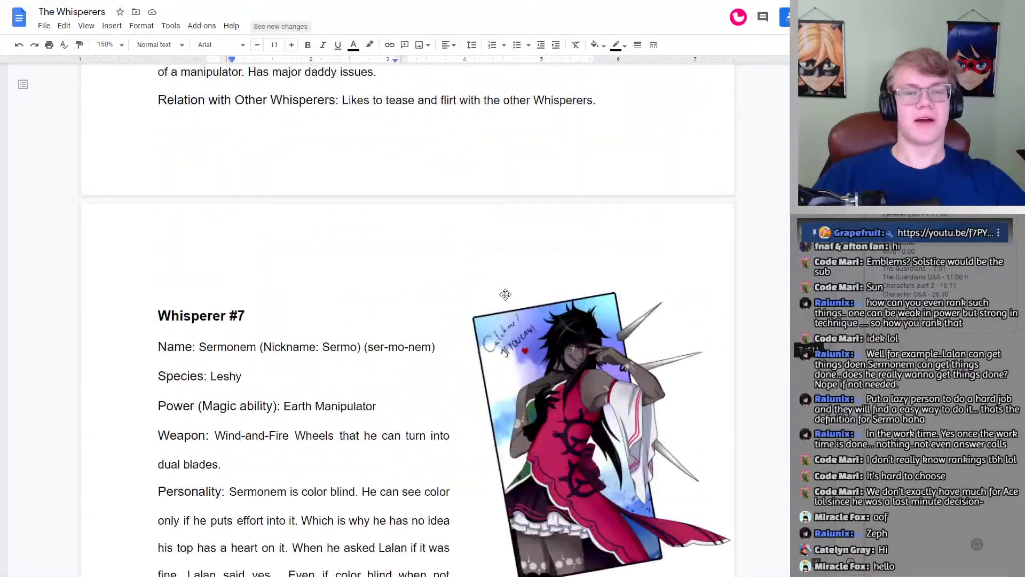
{"action": "scroll", "coordinate": [506, 295], "scroll_direction": "down", "scroll_amount": 8}
{"action": "scroll", "coordinate": [506, 295], "scroll_direction": "up", "scroll_amount": 9}
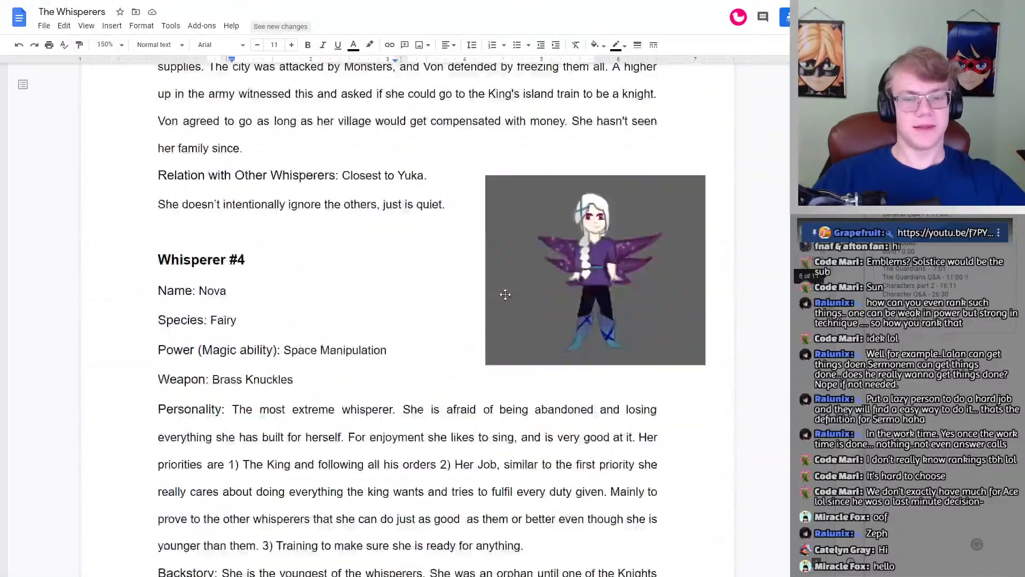
{"action": "scroll", "coordinate": [506, 295], "scroll_direction": "down", "scroll_amount": 12}
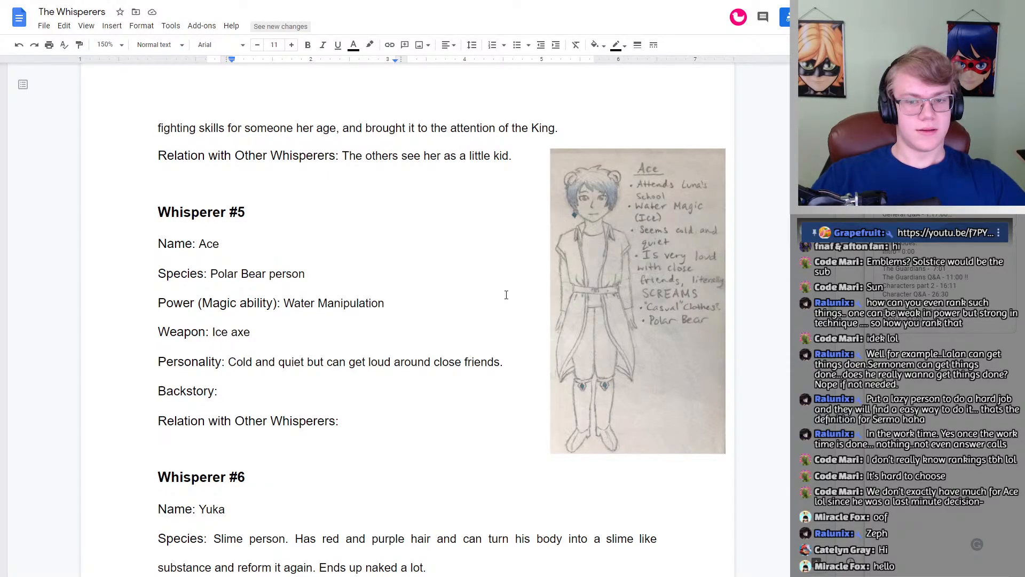
{"action": "scroll", "coordinate": [506, 294], "scroll_direction": "down", "scroll_amount": 20}
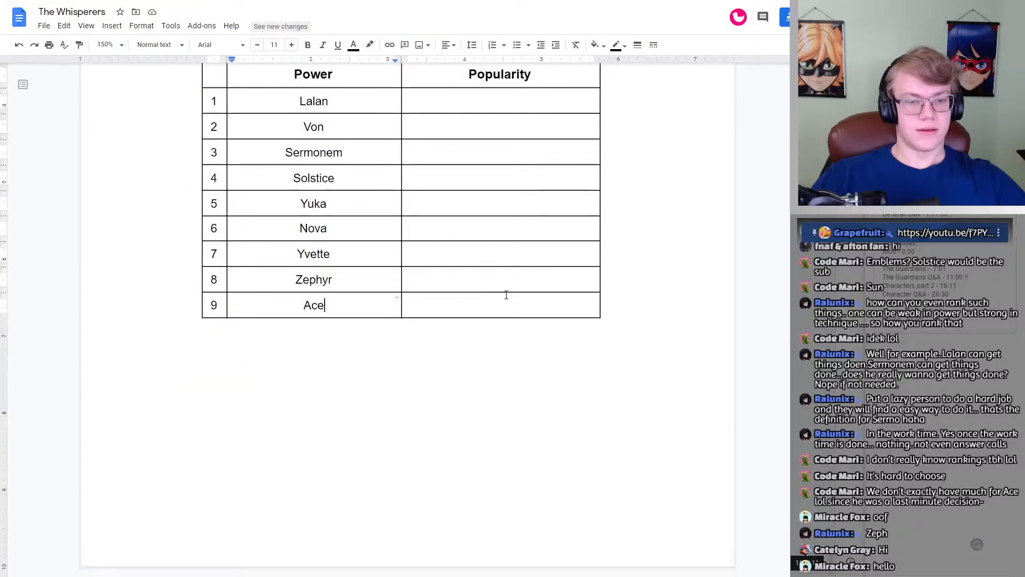
{"action": "scroll", "coordinate": [506, 295], "scroll_direction": "up", "scroll_amount": 2}
{"action": "scroll", "coordinate": [506, 295], "scroll_direction": "up", "scroll_amount": 2}
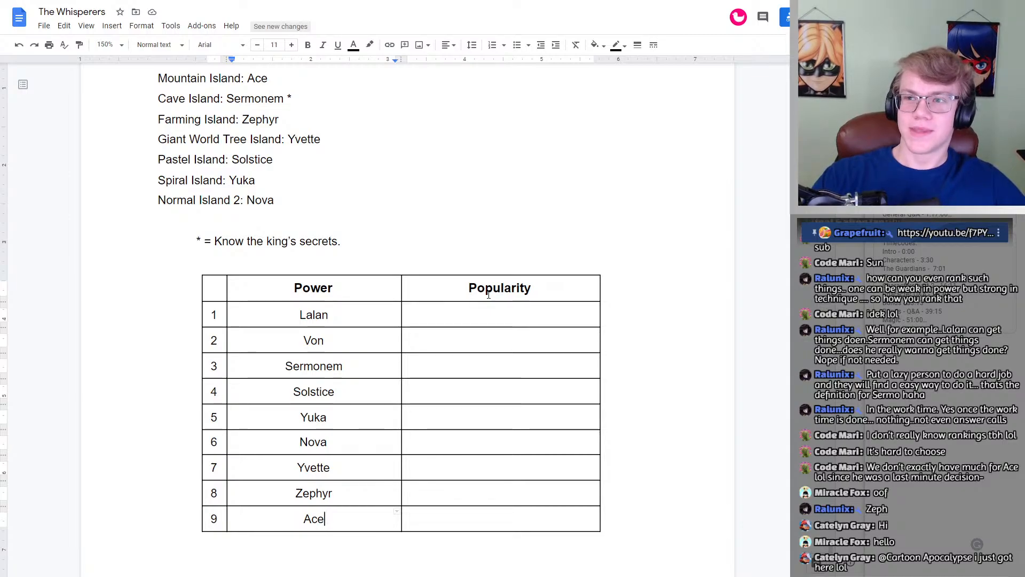
Step: Enter Solstice as number 1 under Popularity and place the cursor in the row 2 cell below
{"action": "scroll", "coordinate": [330, 299], "scroll_direction": "down", "scroll_amount": 1}
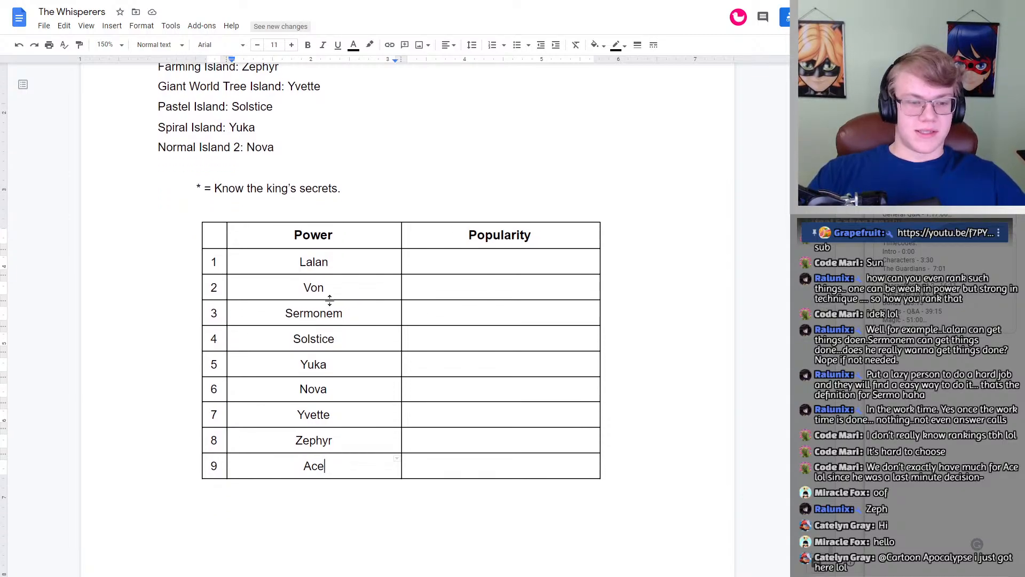
{"action": "left_click", "coordinate": [479, 261]}
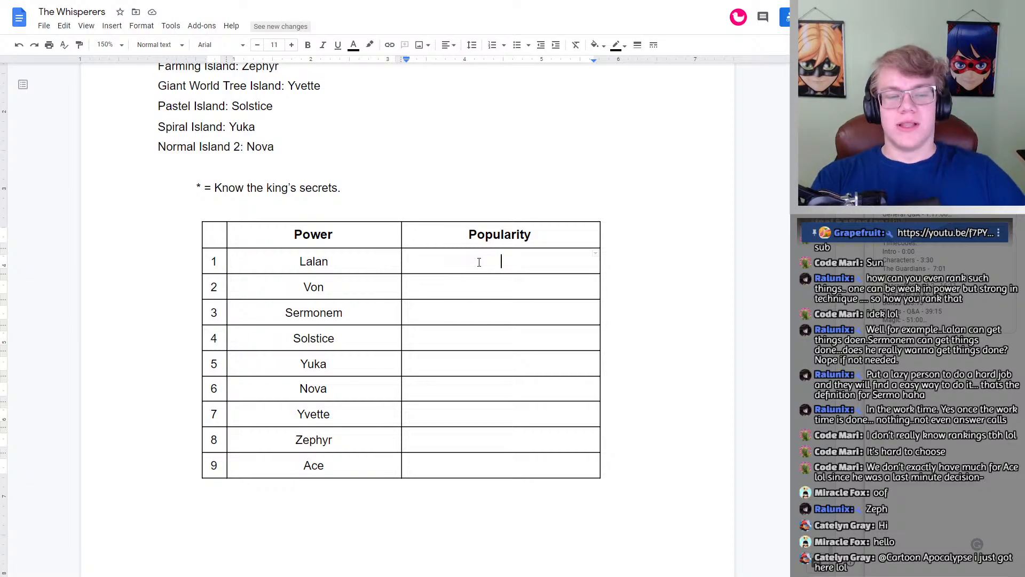
{"action": "type", "text": "Solstice"}
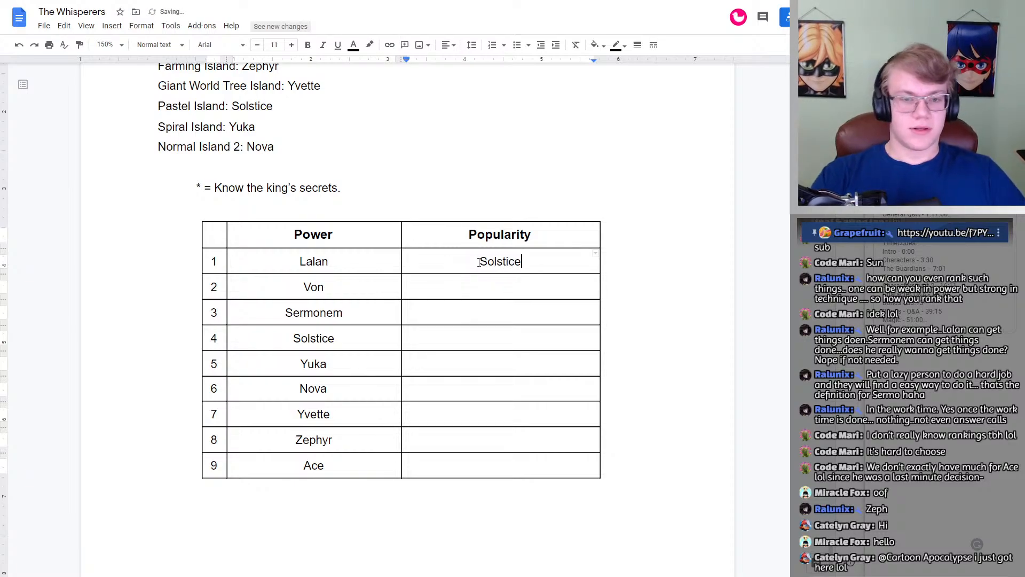
{"action": "left_click", "coordinate": [477, 290]}
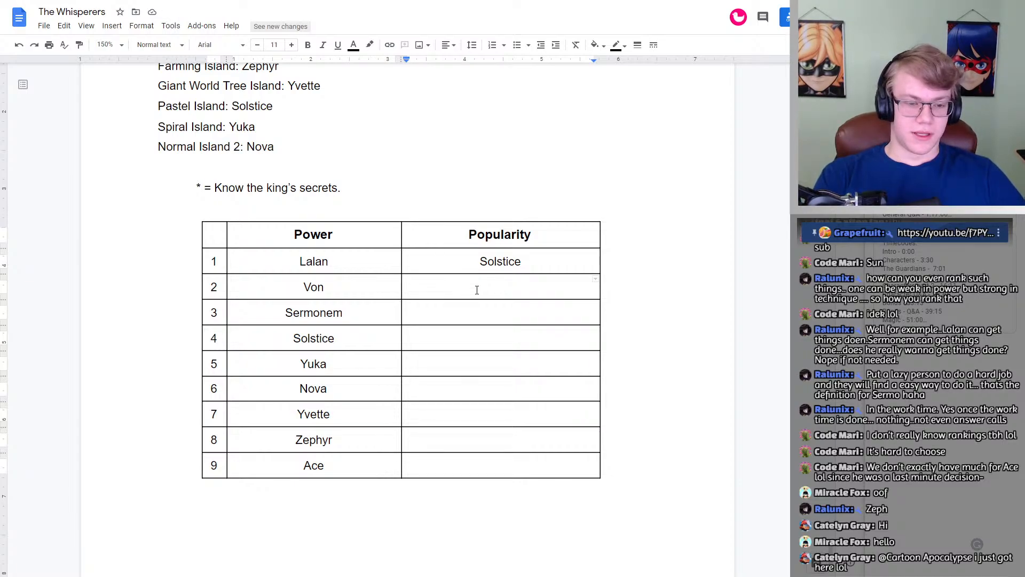
Step: Review the whisperers' profiles, especially their personalities and relations, to judge who follows Solstice in popularity
{"action": "scroll", "coordinate": [412, 231], "scroll_direction": "up", "scroll_amount": 20}
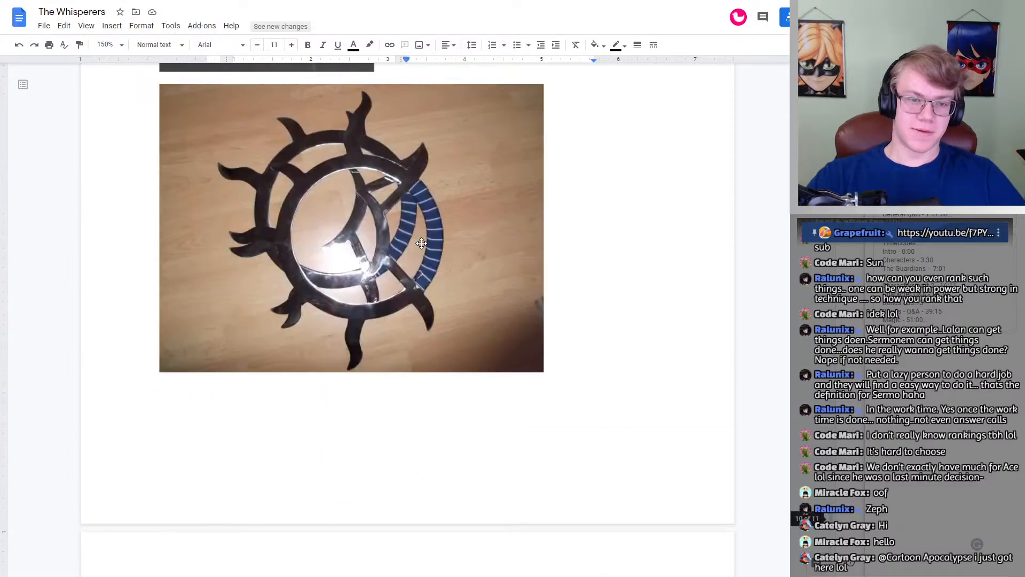
{"action": "scroll", "coordinate": [428, 247], "scroll_direction": "up", "scroll_amount": 15}
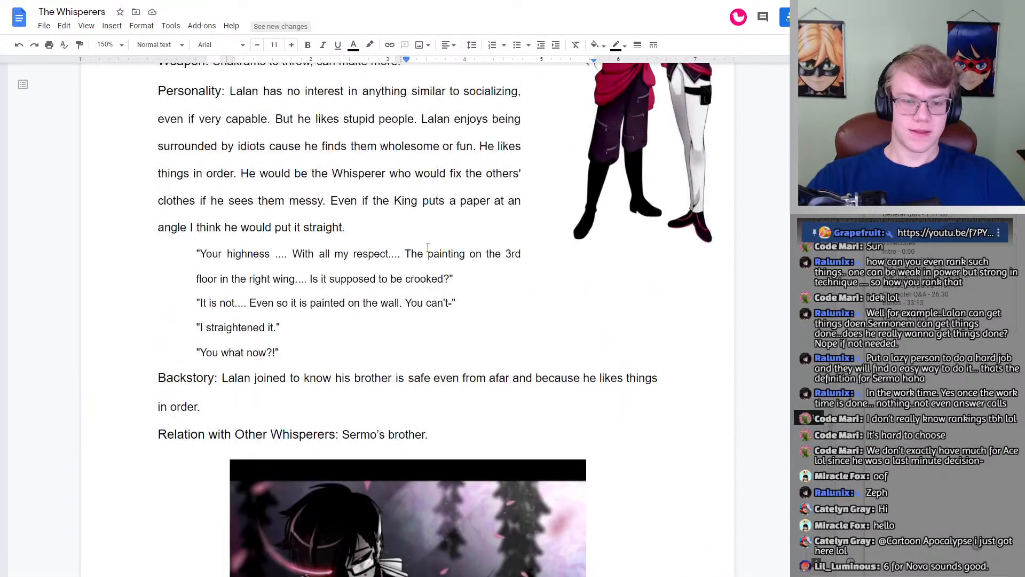
{"action": "scroll", "coordinate": [428, 248], "scroll_direction": "up", "scroll_amount": 15}
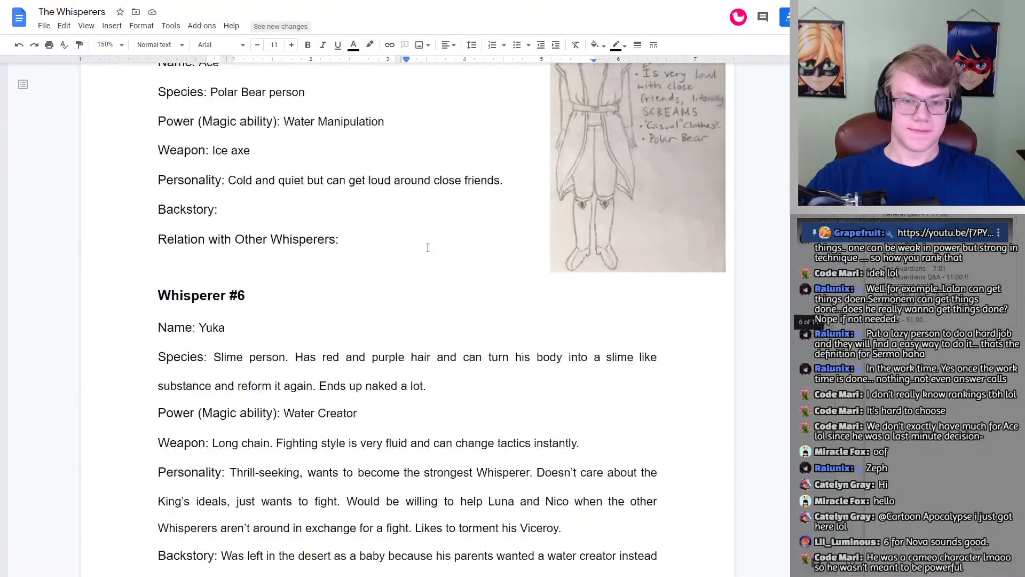
{"action": "scroll", "coordinate": [427, 248], "scroll_direction": "up", "scroll_amount": 10}
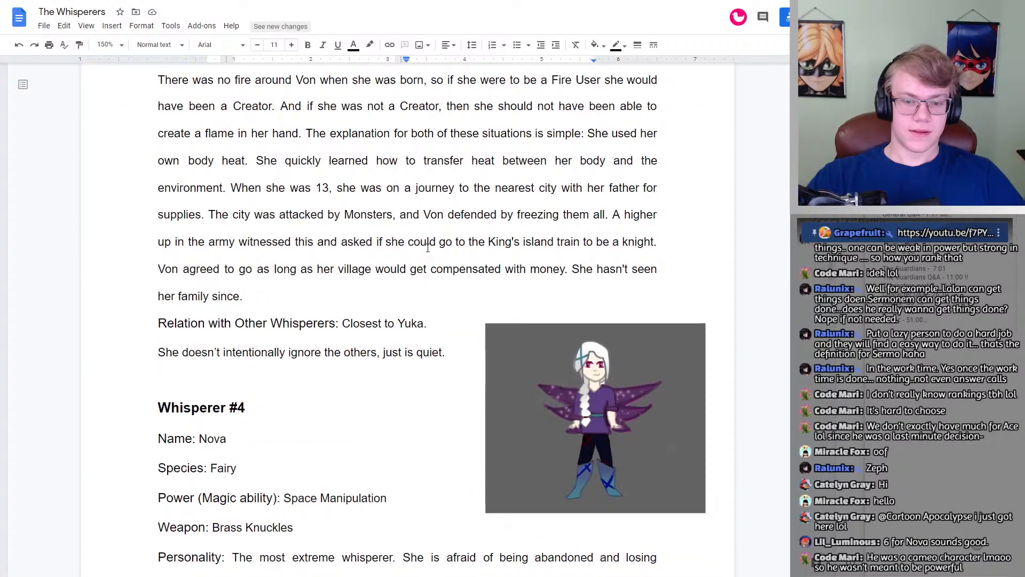
{"action": "scroll", "coordinate": [428, 248], "scroll_direction": "up", "scroll_amount": 15}
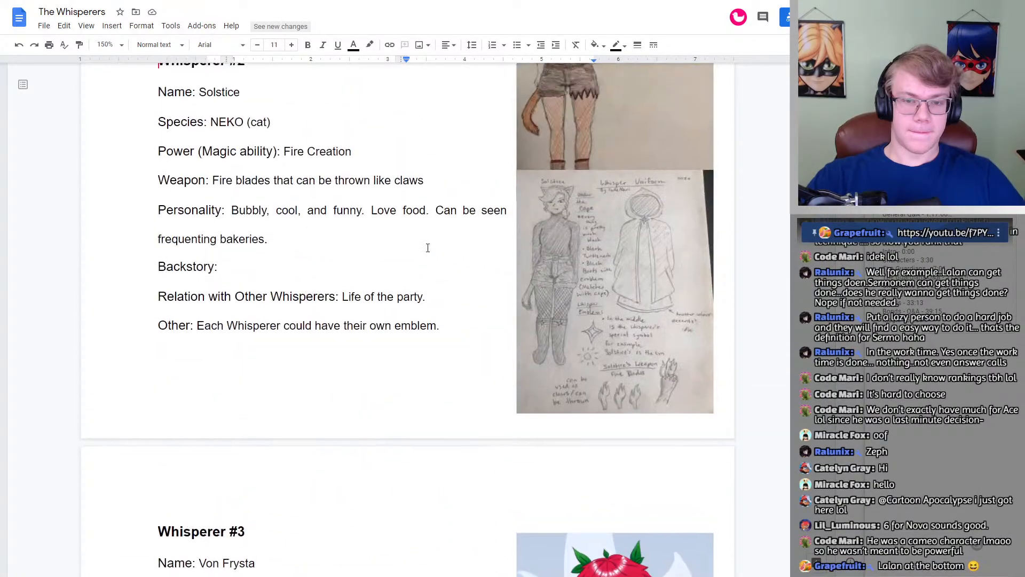
{"action": "scroll", "coordinate": [428, 247], "scroll_direction": "up", "scroll_amount": 5}
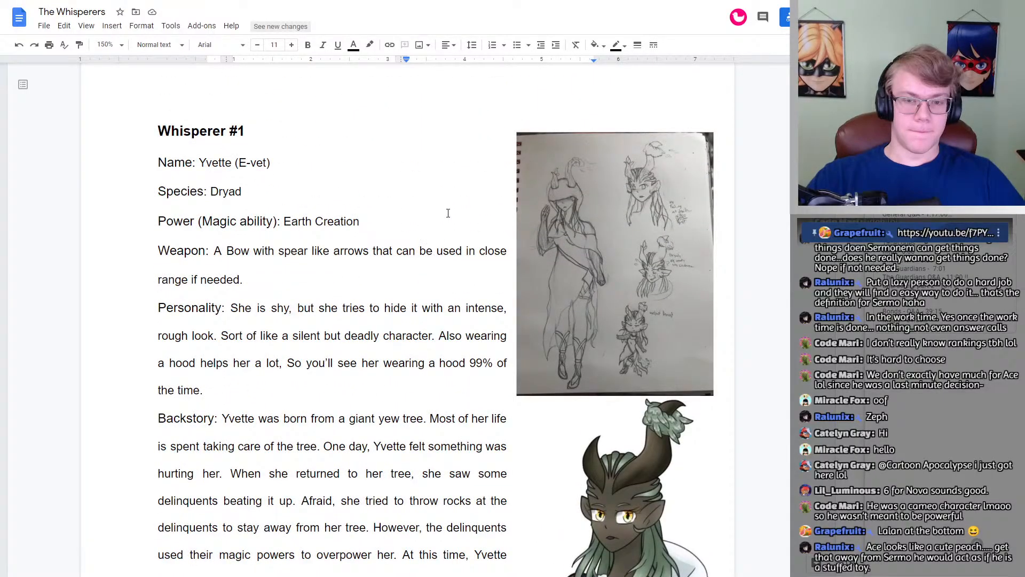
{"action": "scroll", "coordinate": [448, 213], "scroll_direction": "up", "scroll_amount": 10}
{"action": "scroll", "coordinate": [448, 213], "scroll_direction": "down", "scroll_amount": 20}
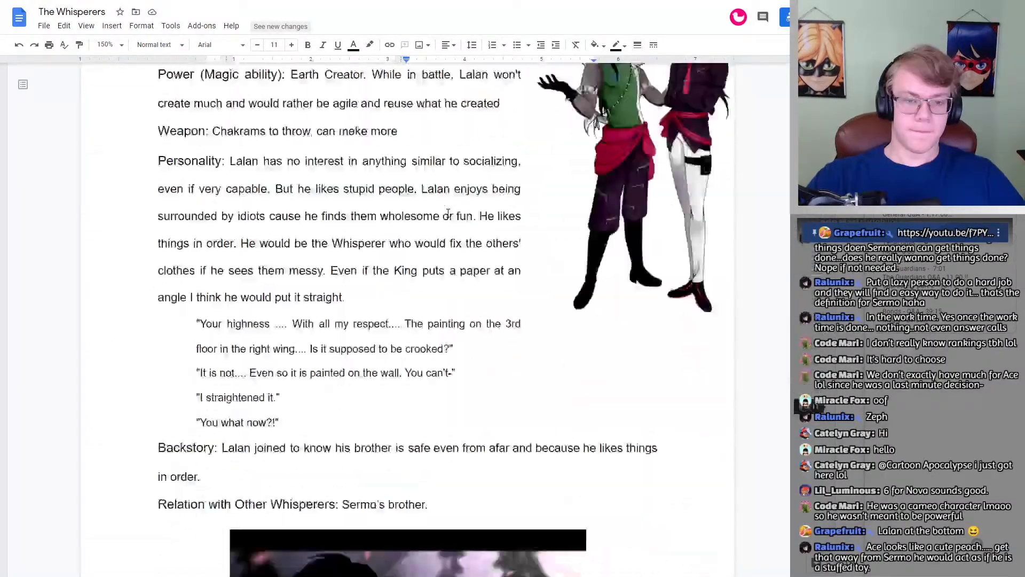
{"action": "scroll", "coordinate": [448, 213], "scroll_direction": "down", "scroll_amount": 20}
{"action": "scroll", "coordinate": [448, 213], "scroll_direction": "up", "scroll_amount": 6}
{"action": "scroll", "coordinate": [448, 213], "scroll_direction": "down", "scroll_amount": 6}
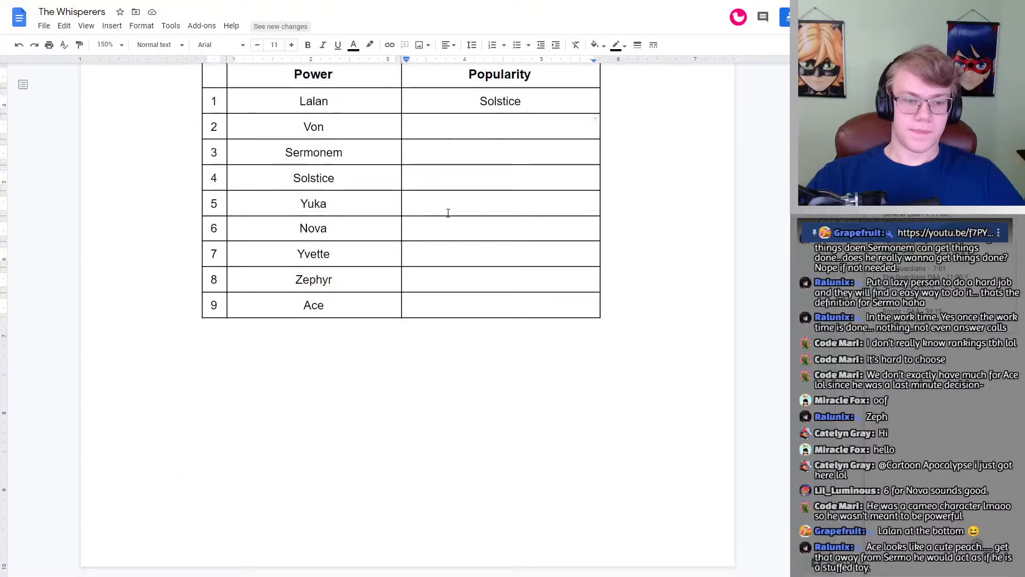
{"action": "scroll", "coordinate": [448, 213], "scroll_direction": "up", "scroll_amount": 3}
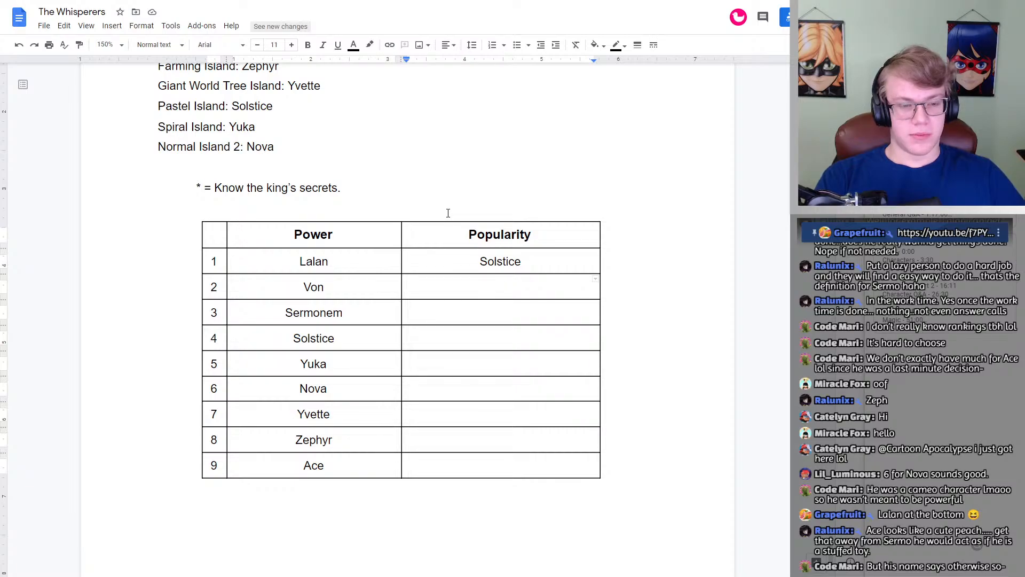
Step: Enter Yuka as number 2, Von as number 3 and Ace as number 4 under Popularity
{"action": "type", "text": "Yuka"}
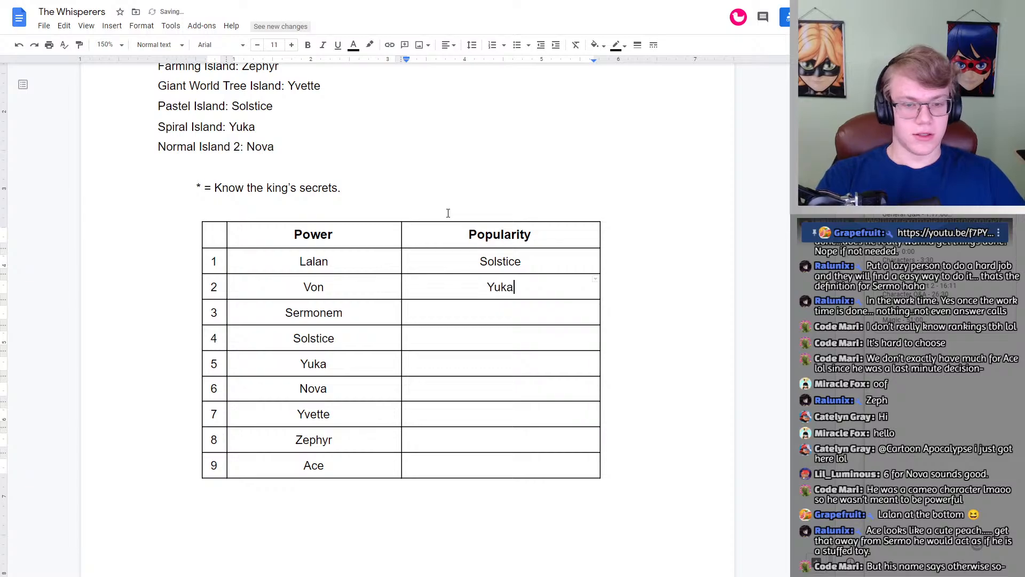
{"action": "key", "text": "Down"}
{"action": "type", "text": "Von"}
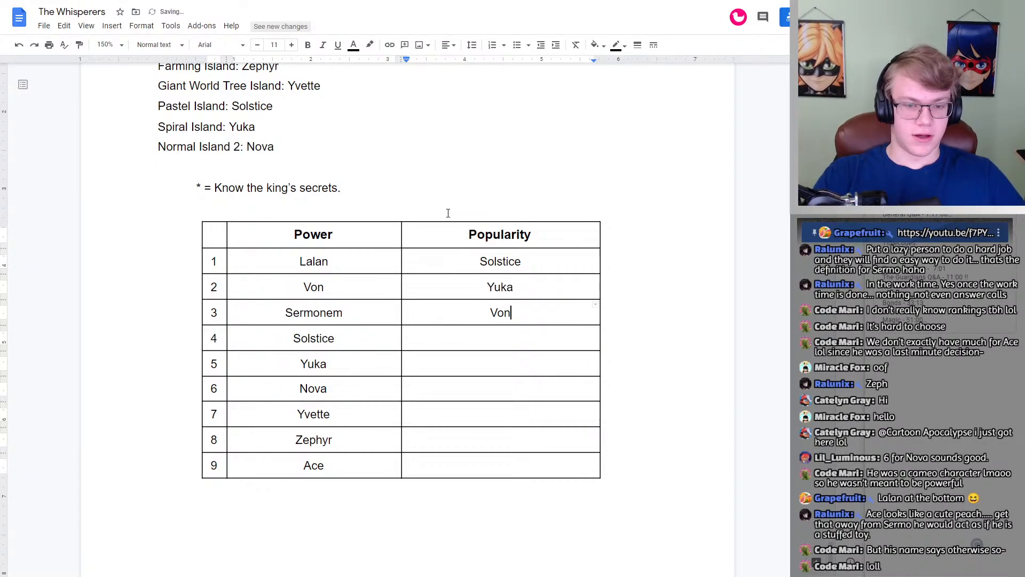
{"action": "key", "text": "Down"}
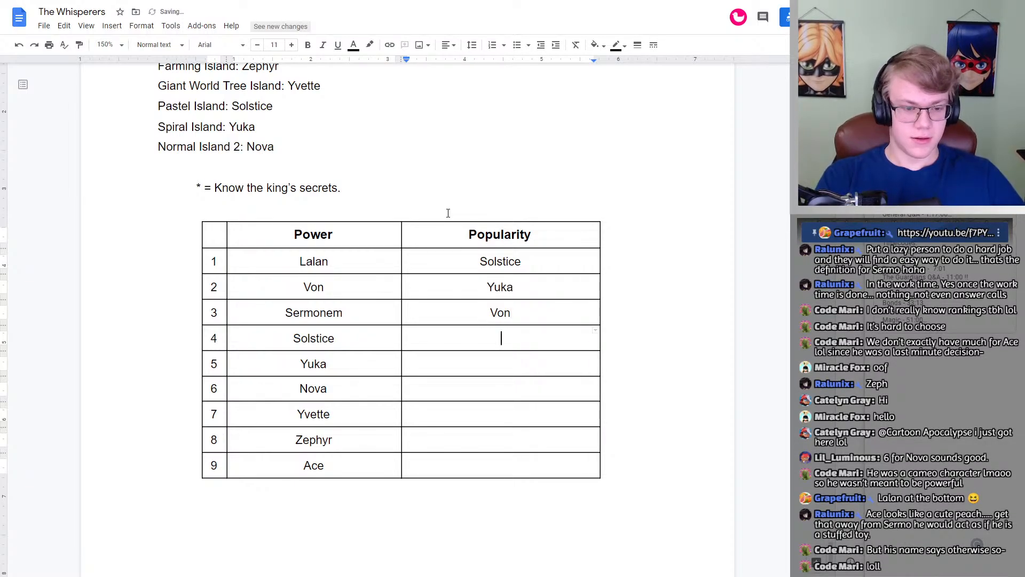
{"action": "type", "text": "Ace"}
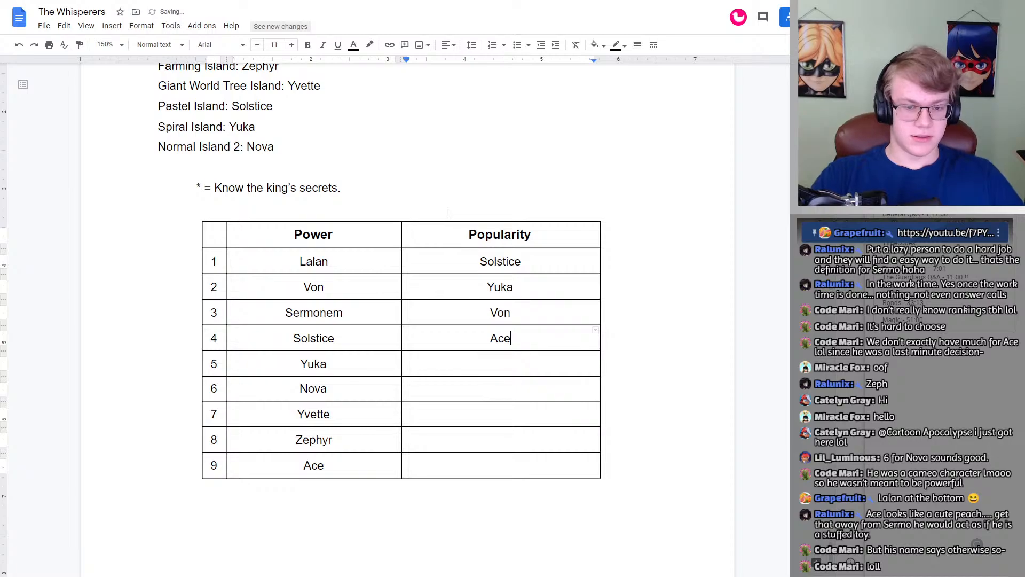
{"action": "key", "text": "Down"}
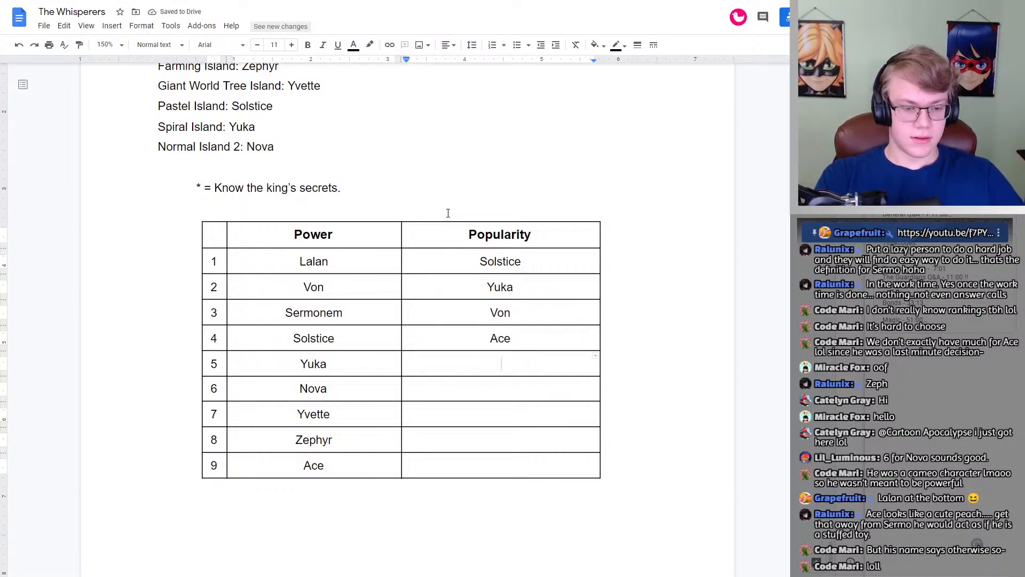
Step: Enter Zephyr as number 5, Nova as number 6 and Sermonem as number 7 under Popularity
{"action": "type", "text": "Zephyr"}
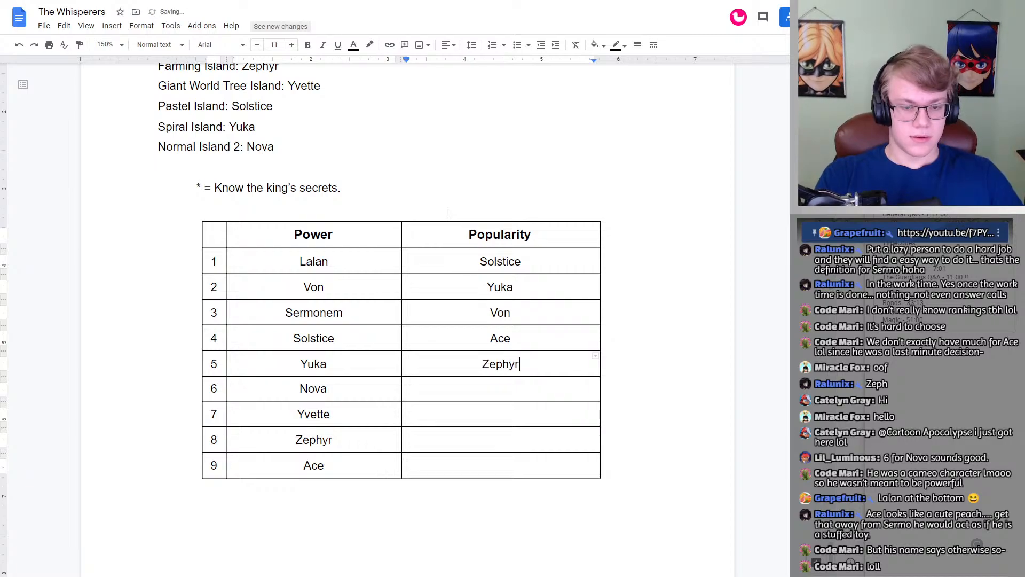
{"action": "key", "text": "Down"}
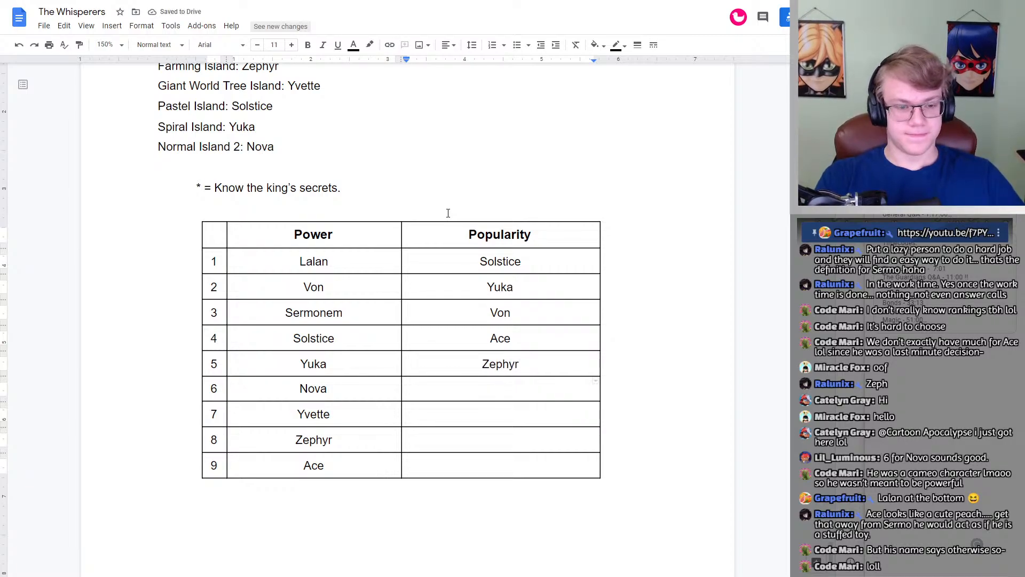
{"action": "type", "text": "Nova"}
{"action": "key", "text": "Down"}
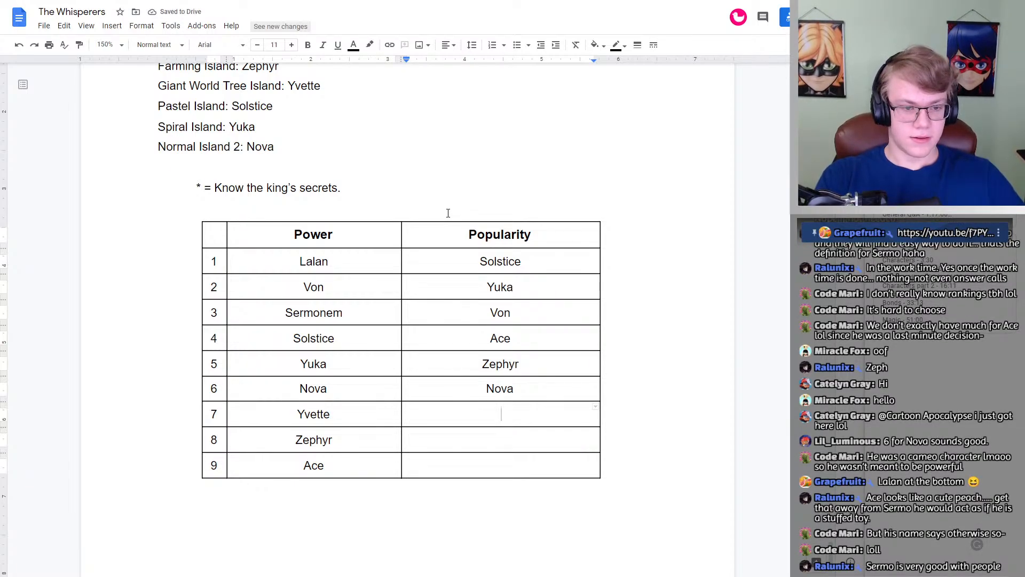
{"action": "type", "text": "Sermonem"}
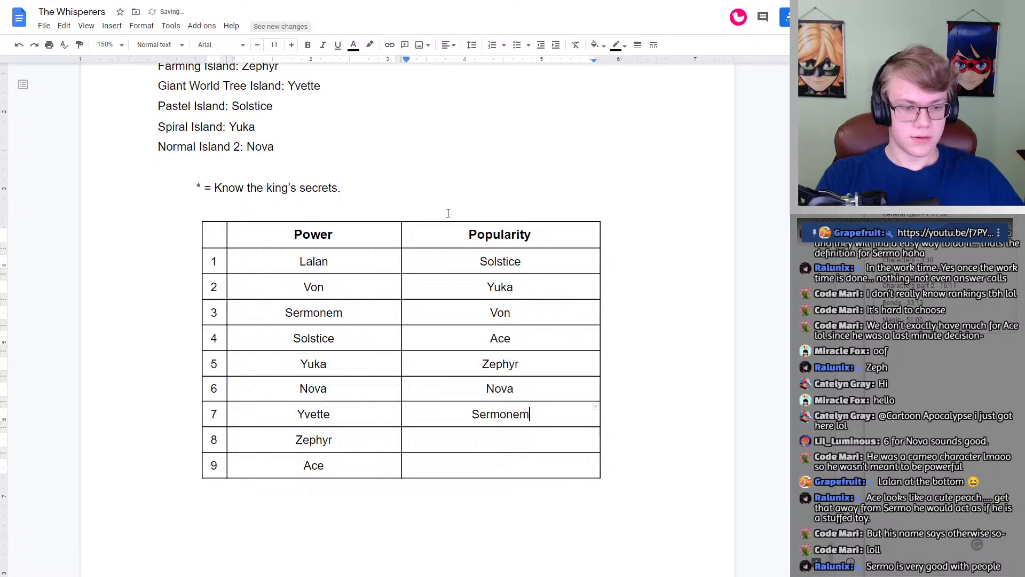
{"action": "key", "text": "Down"}
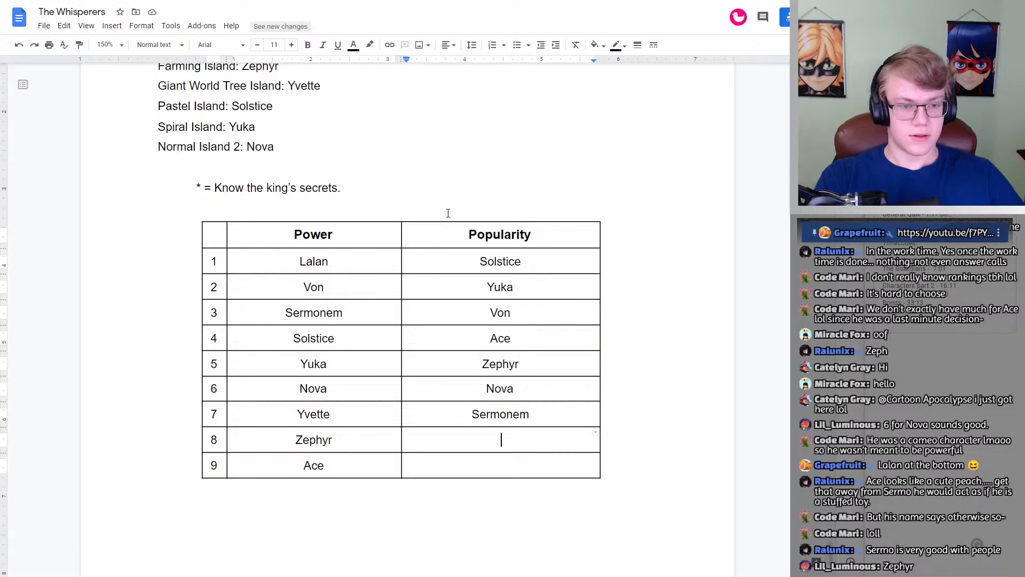
Step: Complete the Popularity column with Yvette as number 8 and Lalan as number 9
{"action": "type", "text": "Lalan"}
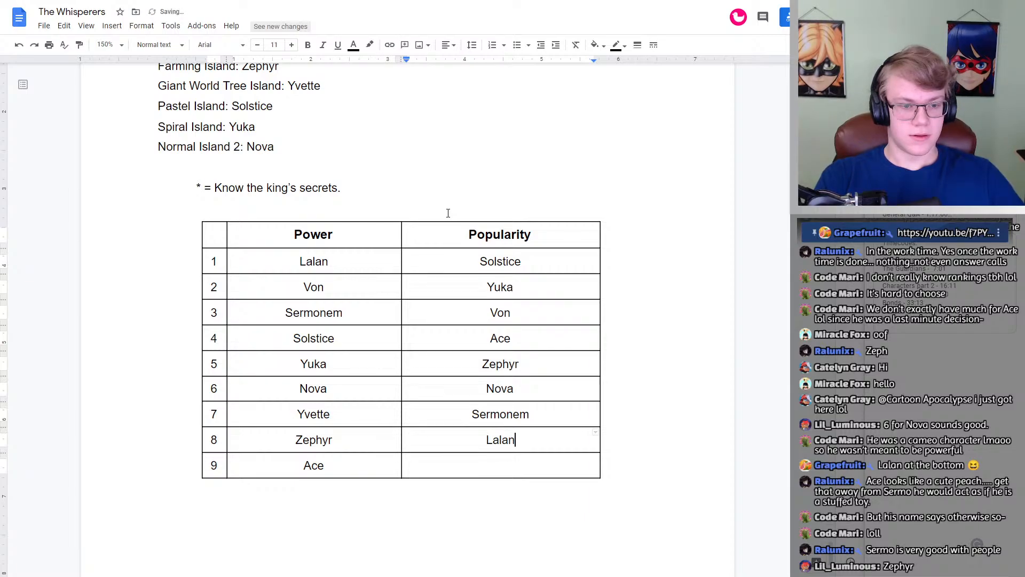
{"action": "key", "text": "Down"}
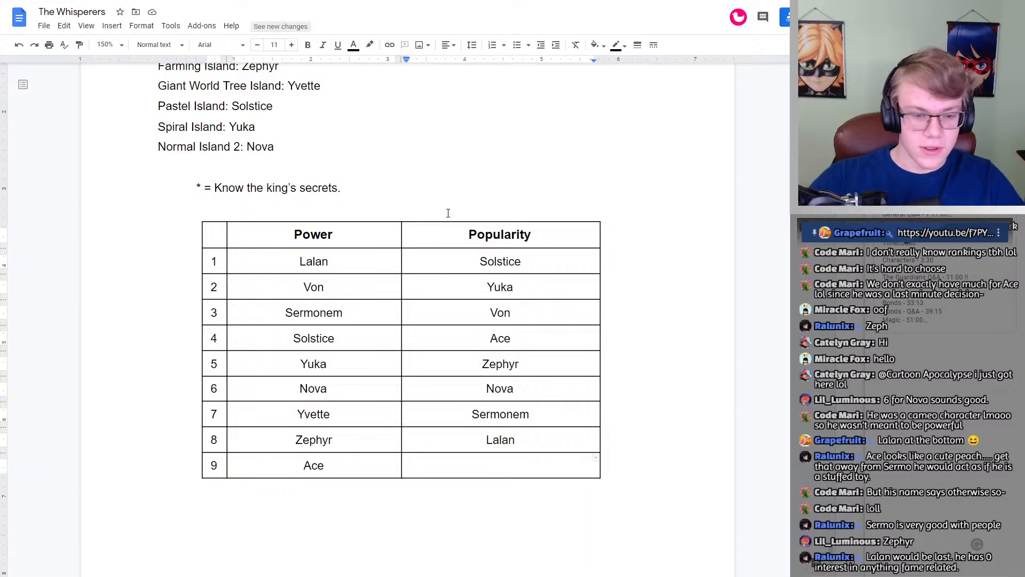
{"action": "left_click", "coordinate": [311, 459]}
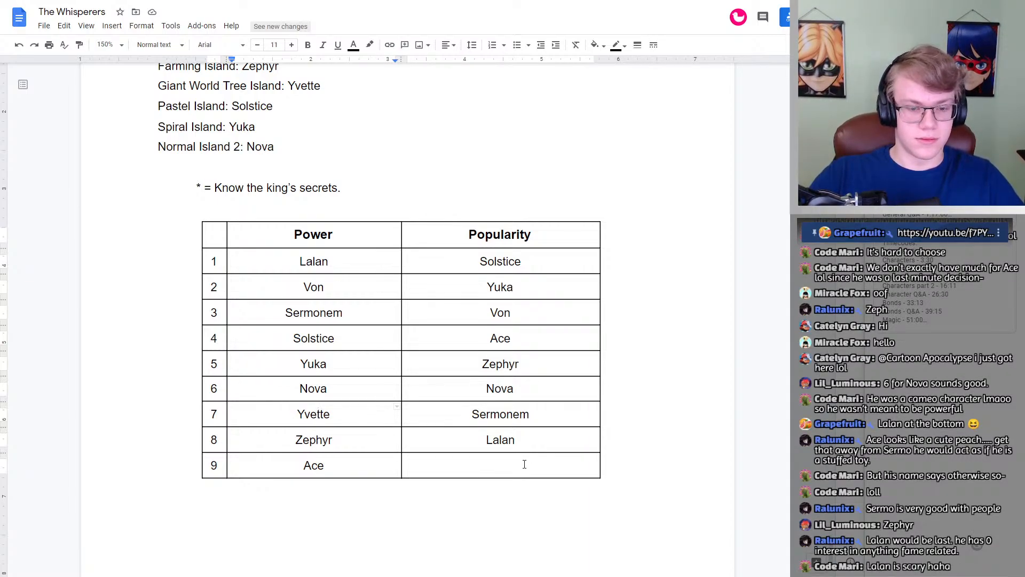
{"action": "left_click", "coordinate": [503, 468]}
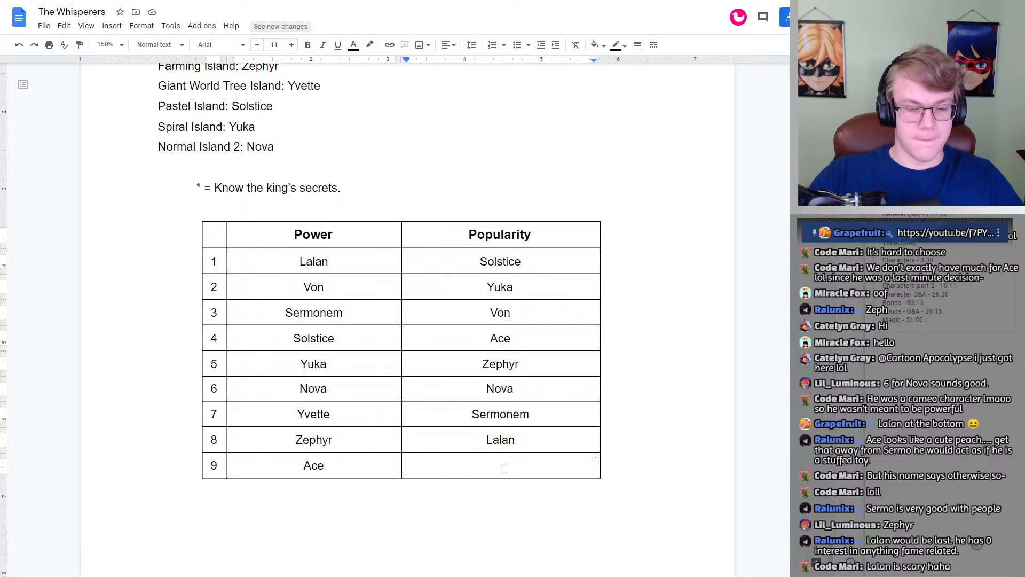
{"action": "left_click_drag", "start_coordinate": [516, 440], "coordinate": [502, 458]}
{"action": "type", "text": "Yvette"}
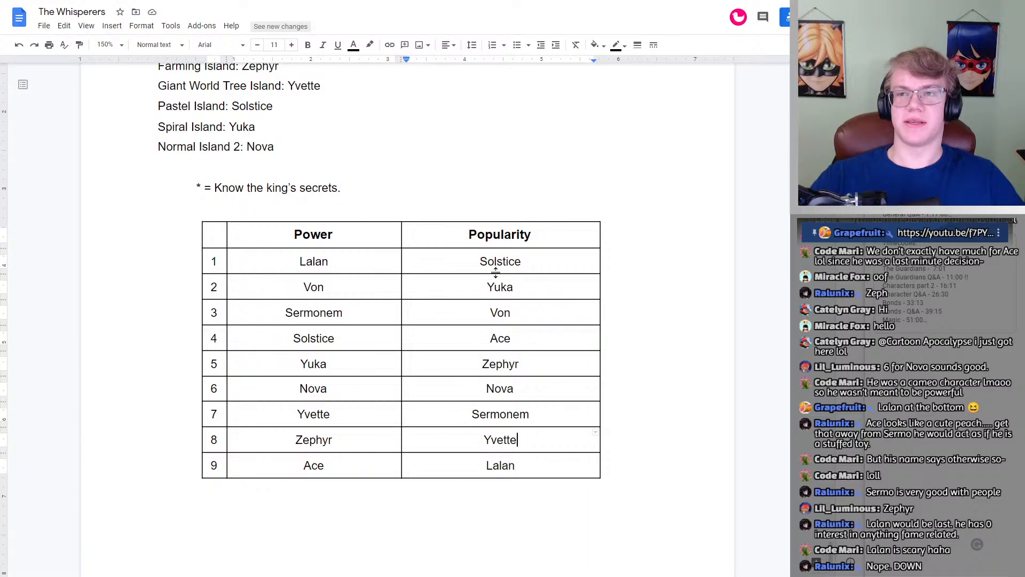
{"action": "left_click", "coordinate": [484, 475]}
{"action": "left_click", "coordinate": [608, 455]}
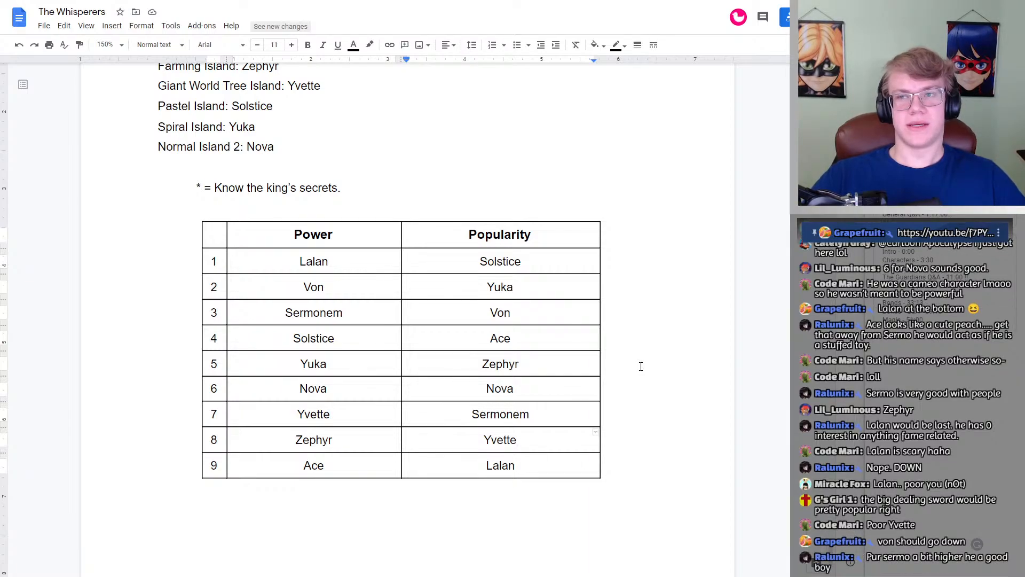
Step: Move Von out of row 3 of the Popularity column to the empty line below the table
{"action": "left_click", "coordinate": [542, 366]}
{"action": "scroll", "coordinate": [547, 374], "scroll_direction": "up", "scroll_amount": 20}
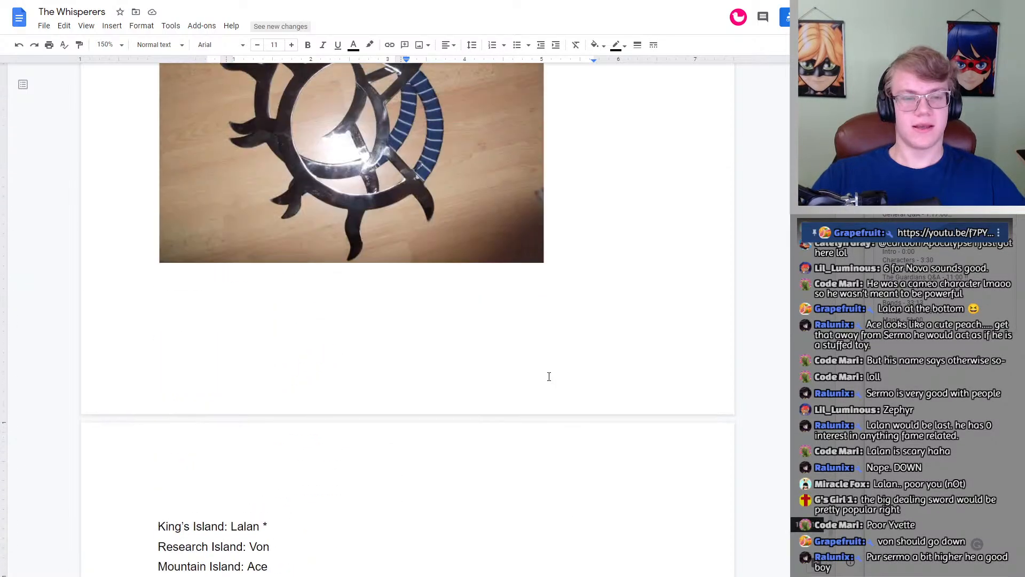
{"action": "scroll", "coordinate": [490, 354], "scroll_direction": "down", "scroll_amount": 20}
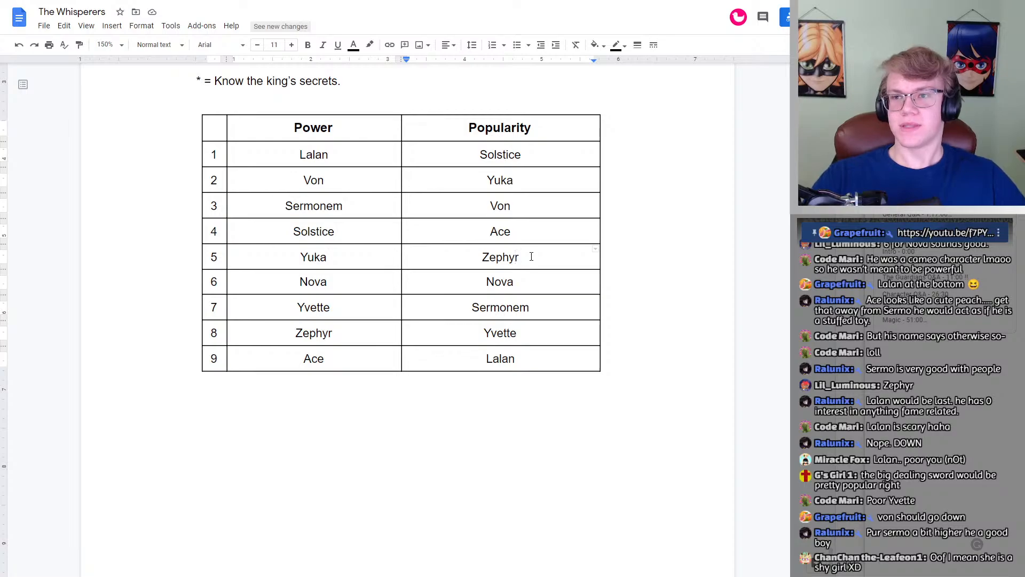
{"action": "left_click_drag", "start_coordinate": [526, 205], "coordinate": [478, 208]}
{"action": "key", "text": "ctrl+c"}
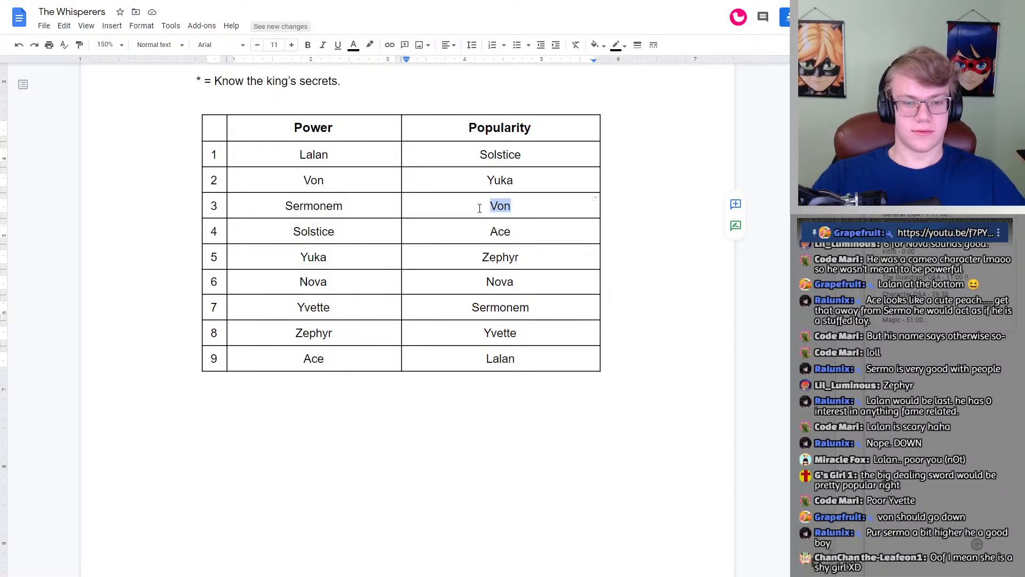
{"action": "key", "text": "BackSpace"}
{"action": "left_click", "coordinate": [531, 467]}
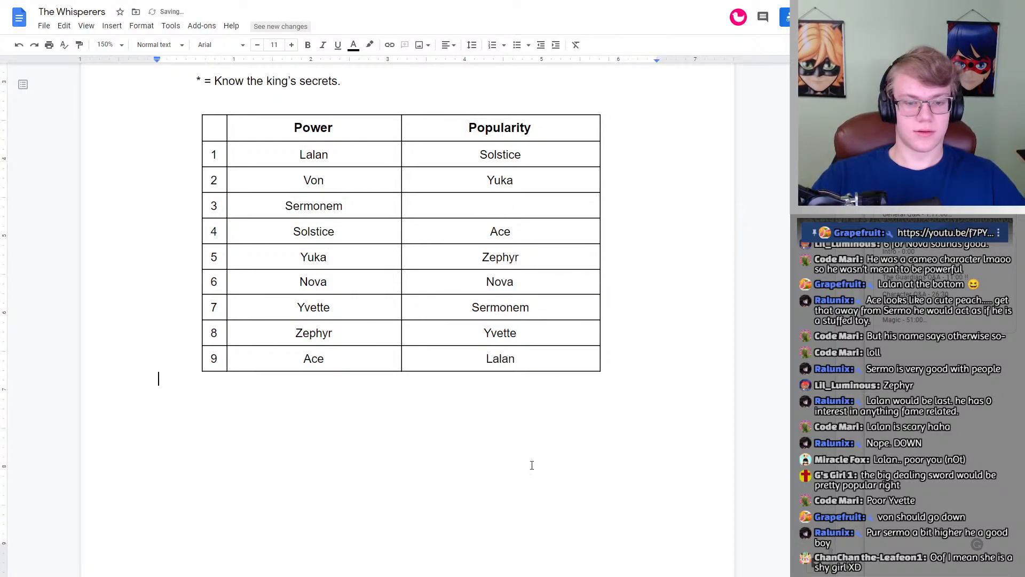
{"action": "key", "text": "ctrl+v"}
Step: Move Ace and Zephyr up one place to numbers 3 and 4 under Popularity
{"action": "left_click_drag", "start_coordinate": [527, 260], "coordinate": [485, 234]}
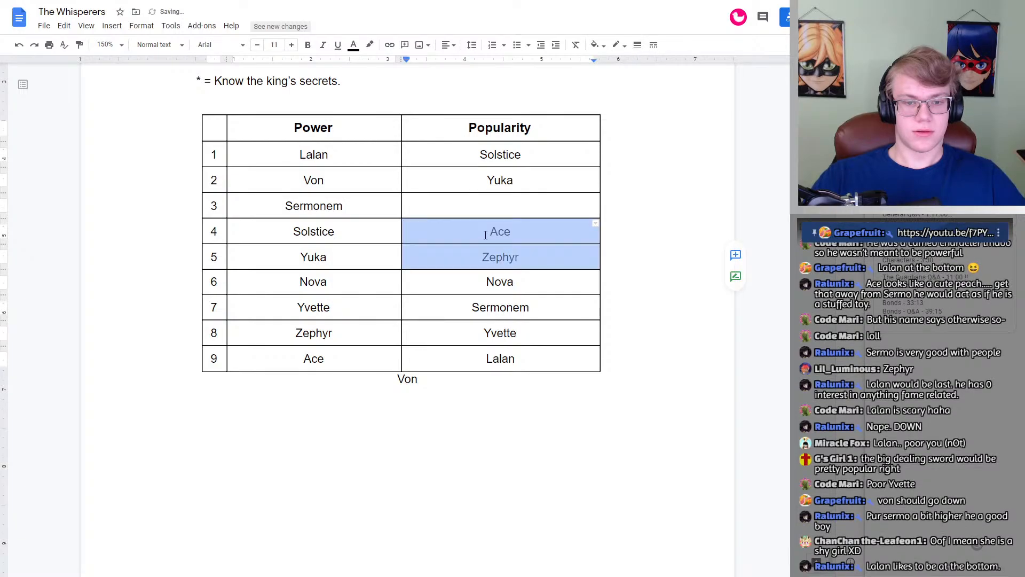
{"action": "key", "text": "ctrl+x"}
{"action": "left_click", "coordinate": [493, 202]}
{"action": "key", "text": "ctrl+v"}
Step: Move Von from below the table into the empty row 5 cell under Popularity
{"action": "left_click_drag", "start_coordinate": [436, 380], "coordinate": [394, 378]}
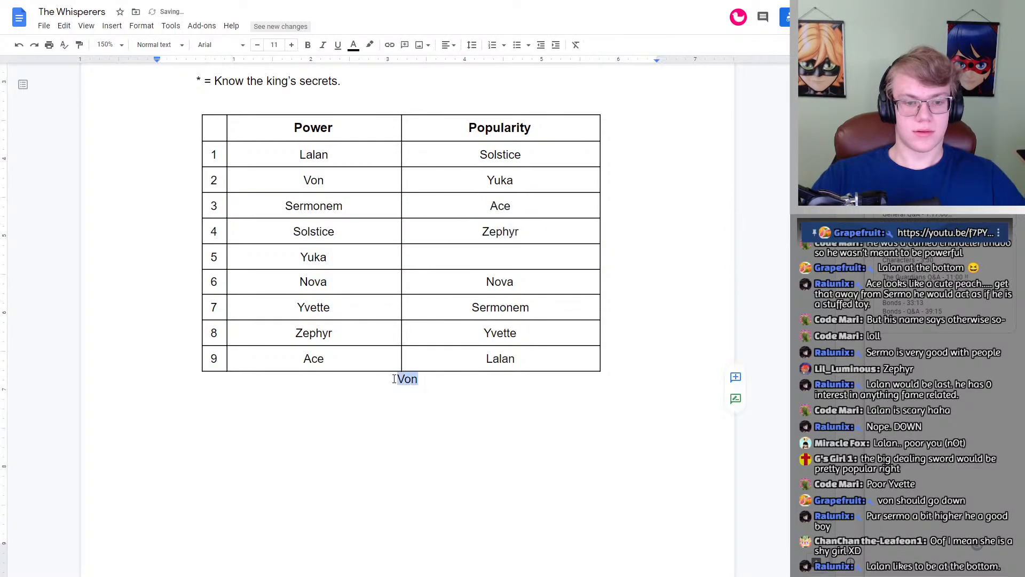
{"action": "key", "text": "ctrl+x"}
{"action": "left_click", "coordinate": [492, 262]}
{"action": "key", "text": "ctrl+v"}
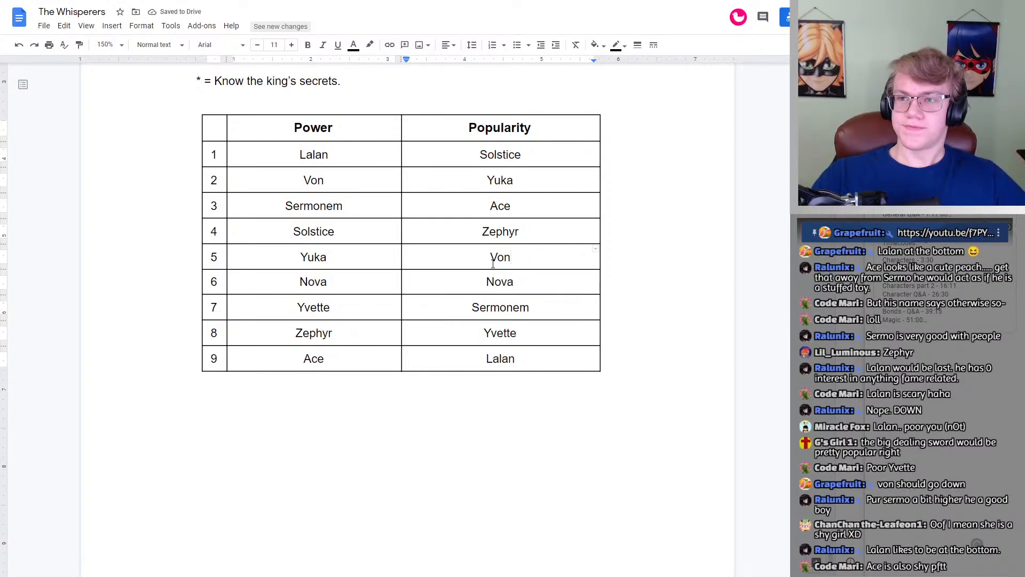
{"action": "scroll", "coordinate": [493, 261], "scroll_direction": "up", "scroll_amount": 1}
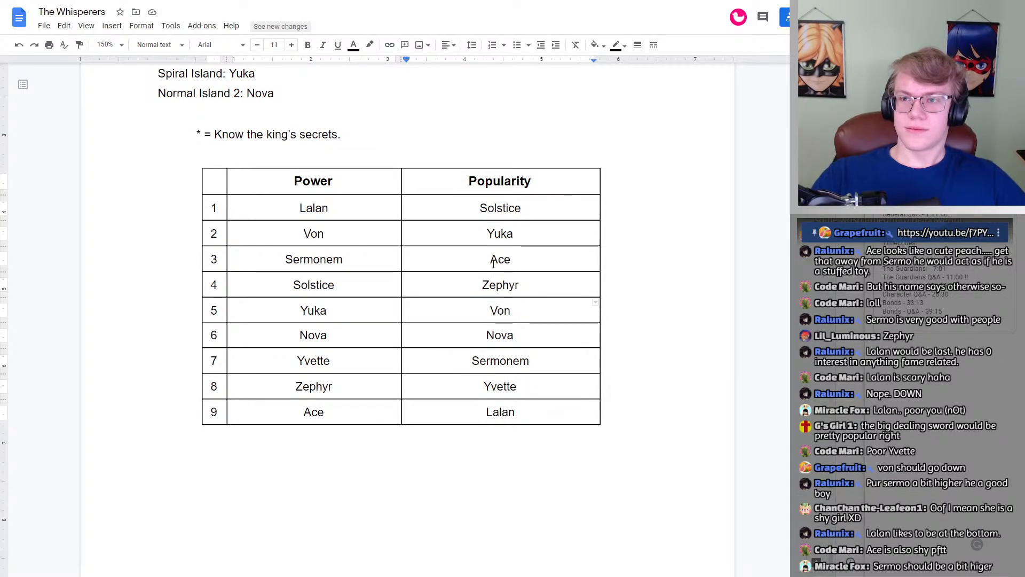
{"action": "left_click_drag", "start_coordinate": [528, 260], "coordinate": [490, 260]}
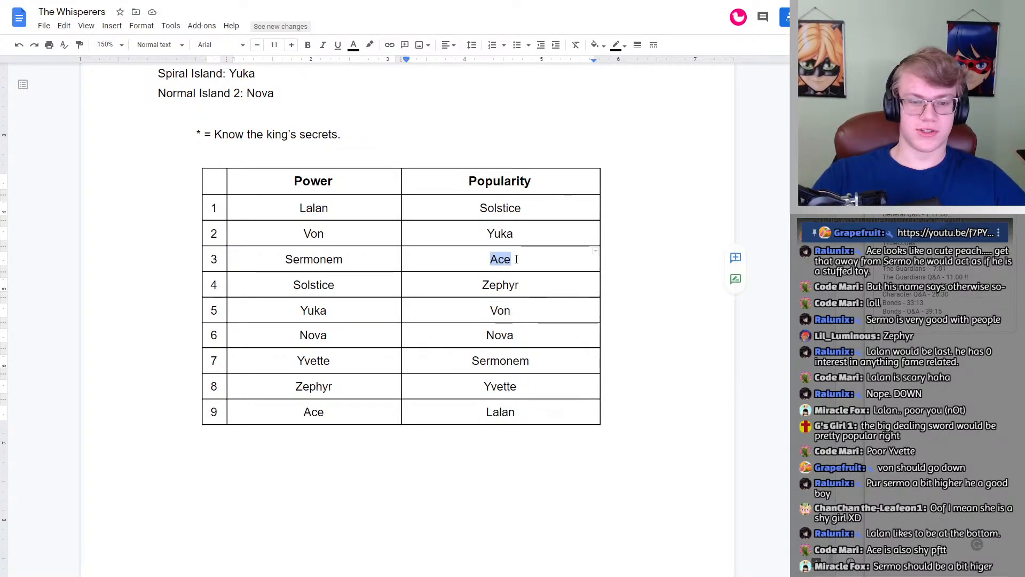
{"action": "left_click", "coordinate": [516, 259]}
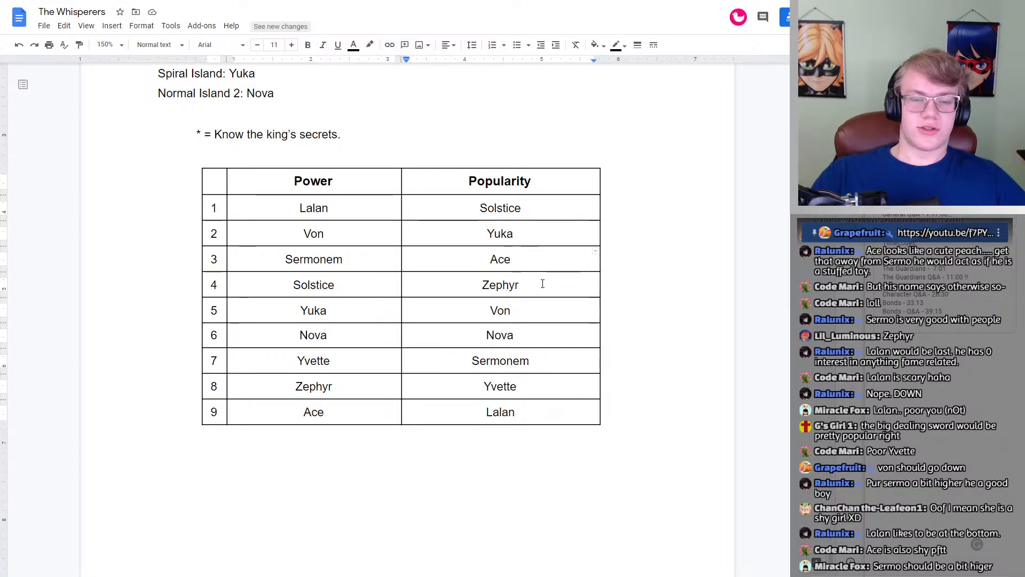
Step: Review the whisperer profiles, including Ace's entry under Whisperer #5, to reconsider the popularity ranking
{"action": "scroll", "coordinate": [543, 285], "scroll_direction": "up", "scroll_amount": 10}
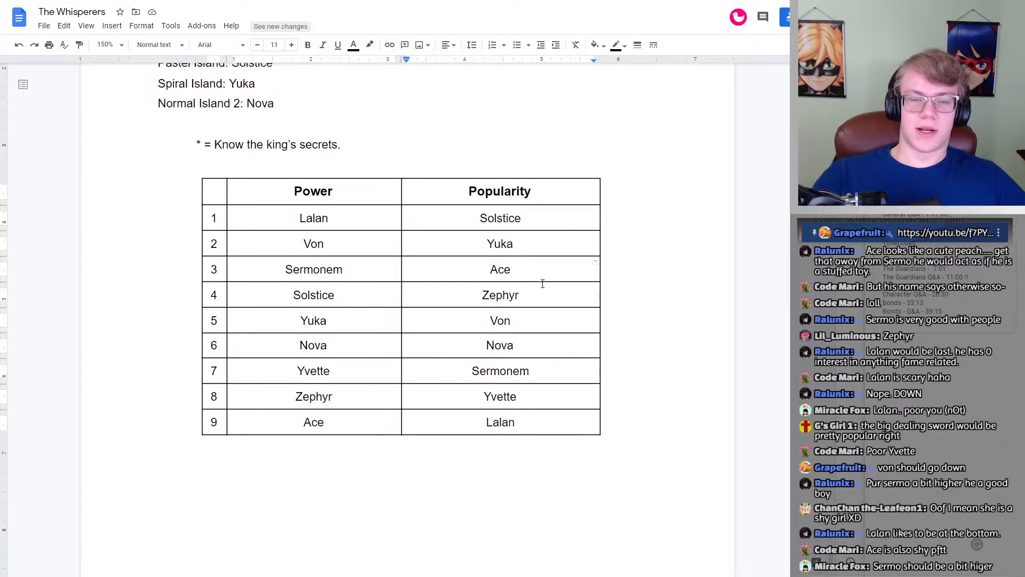
{"action": "scroll", "coordinate": [544, 286], "scroll_direction": "up", "scroll_amount": 15}
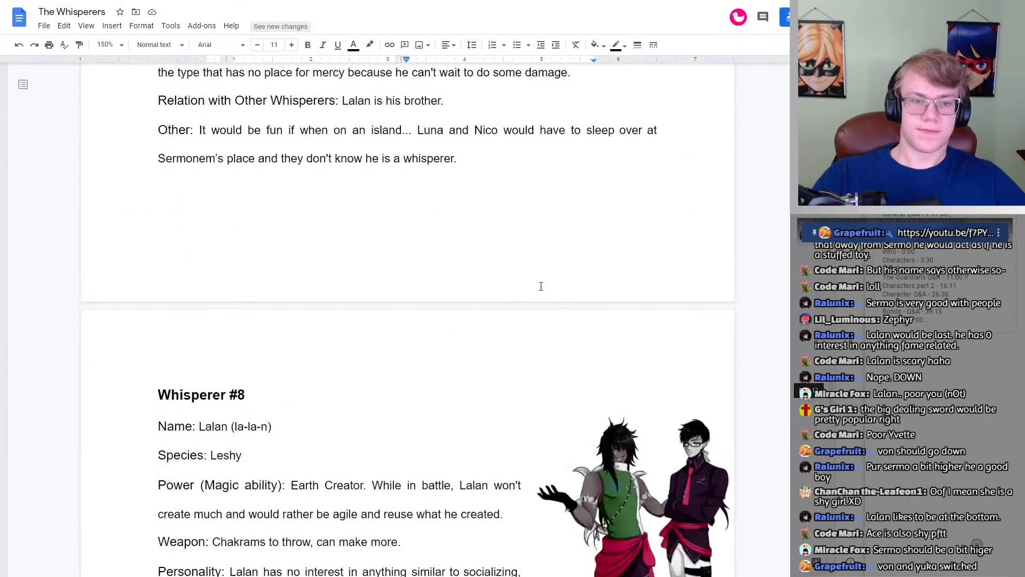
{"action": "scroll", "coordinate": [541, 287], "scroll_direction": "up", "scroll_amount": 15}
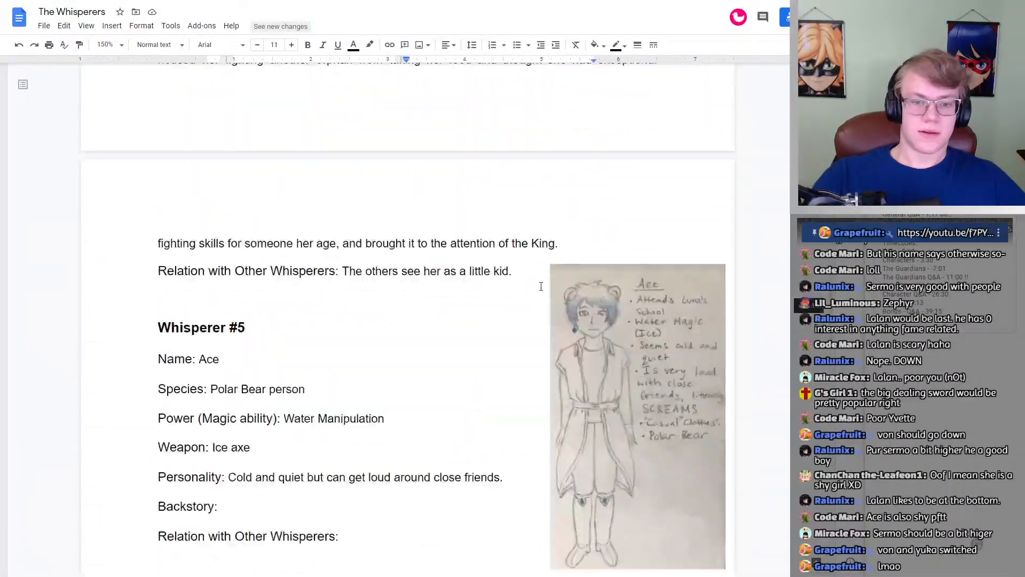
{"action": "scroll", "coordinate": [541, 287], "scroll_direction": "down", "scroll_amount": 4}
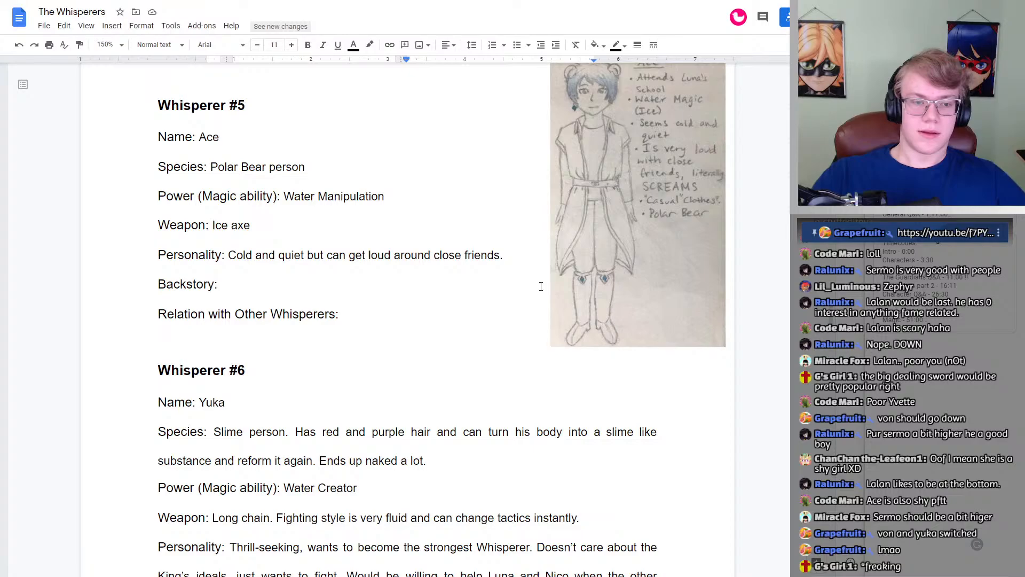
{"action": "scroll", "coordinate": [541, 287], "scroll_direction": "up", "scroll_amount": 5}
{"action": "scroll", "coordinate": [541, 286], "scroll_direction": "down", "scroll_amount": 3}
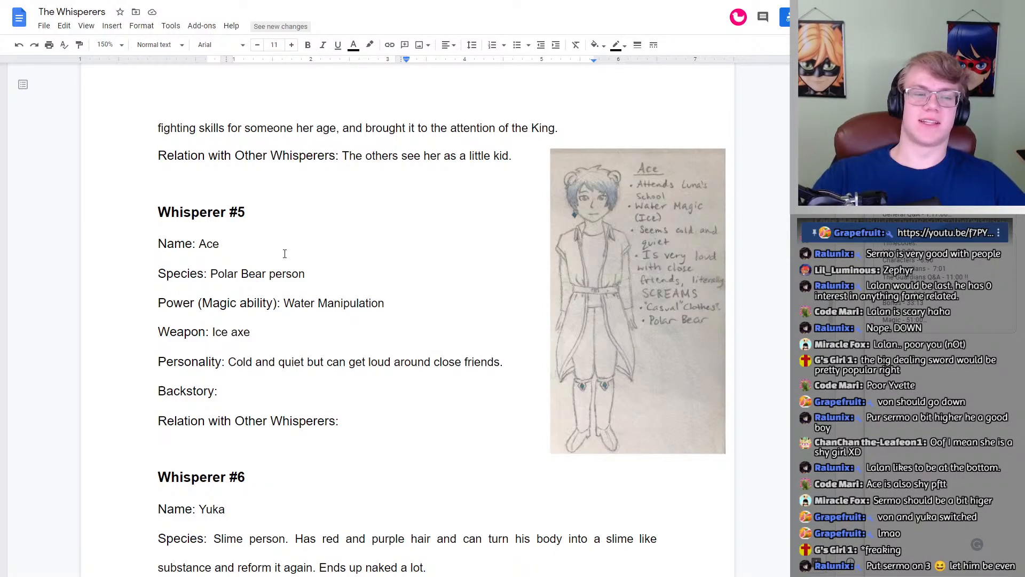
{"action": "double_click", "coordinate": [209, 244]}
{"action": "left_click", "coordinate": [229, 245]}
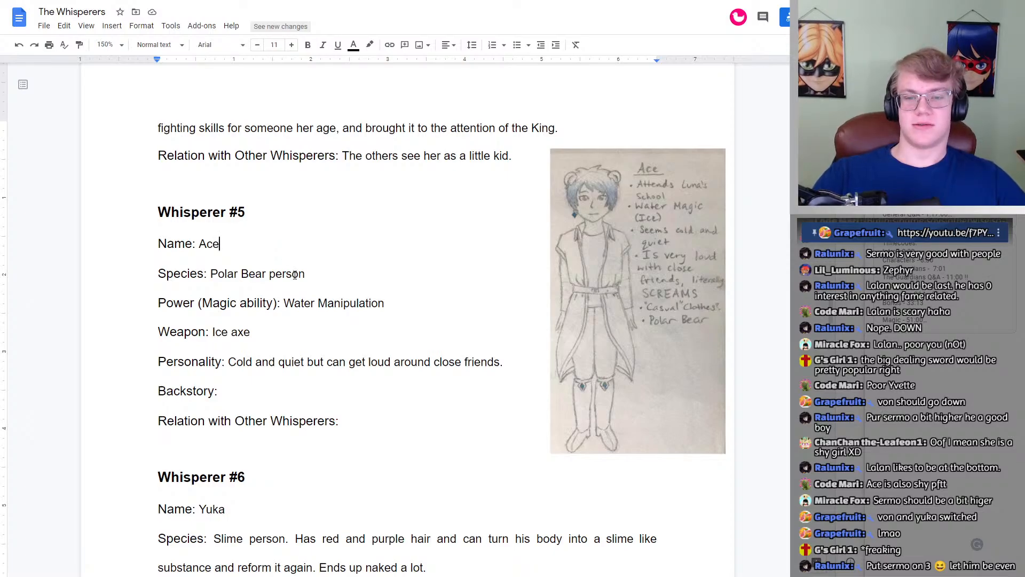
{"action": "scroll", "coordinate": [293, 274], "scroll_direction": "up", "scroll_amount": 4}
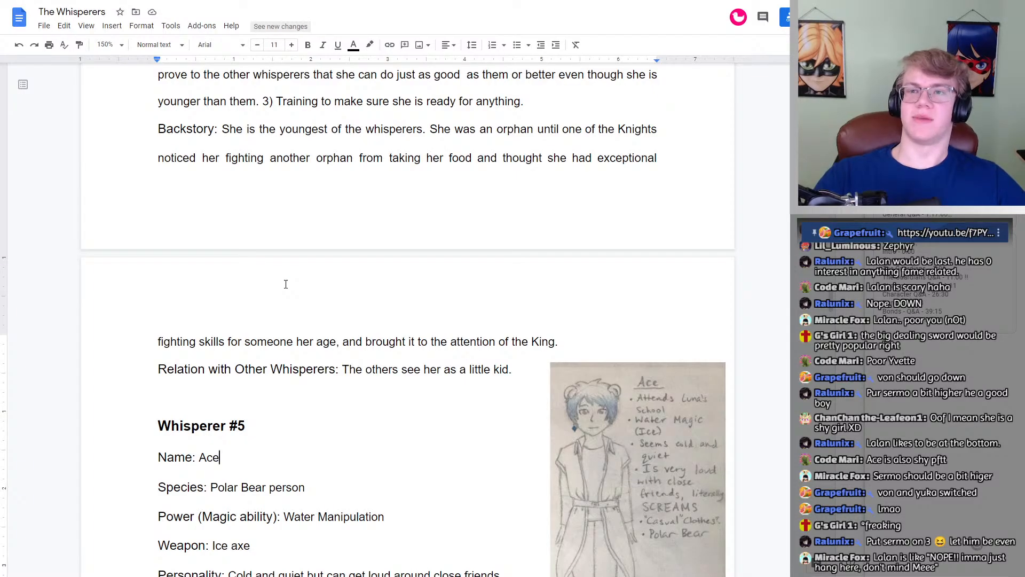
{"action": "scroll", "coordinate": [286, 284], "scroll_direction": "down", "scroll_amount": 20}
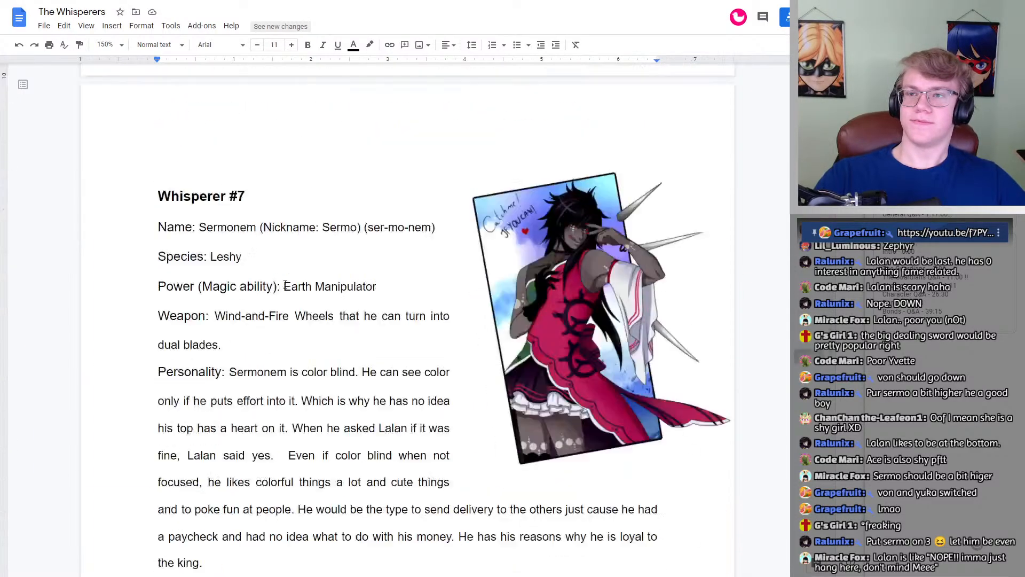
{"action": "scroll", "coordinate": [285, 284], "scroll_direction": "up", "scroll_amount": 15}
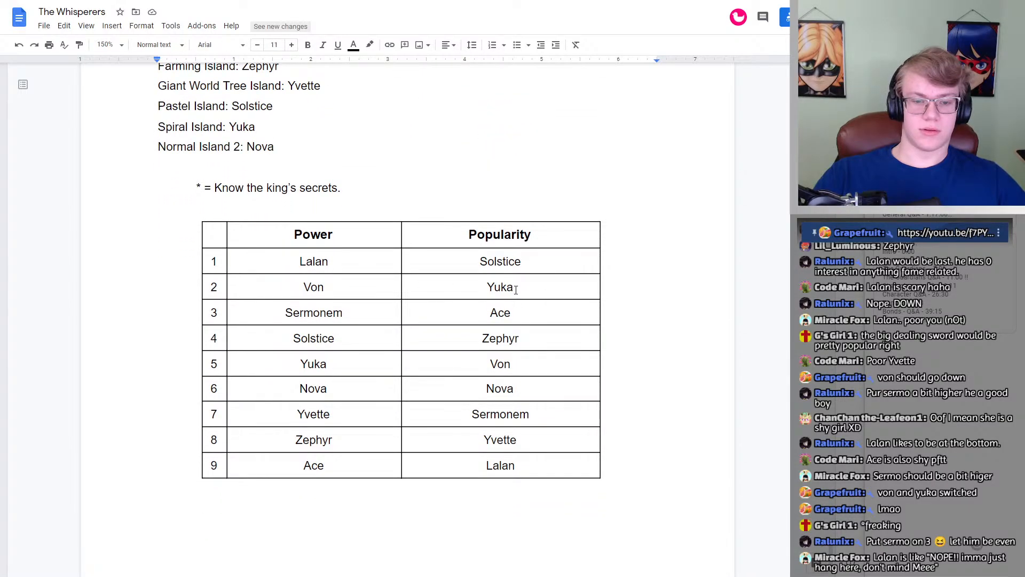
{"action": "left_click", "coordinate": [516, 290]}
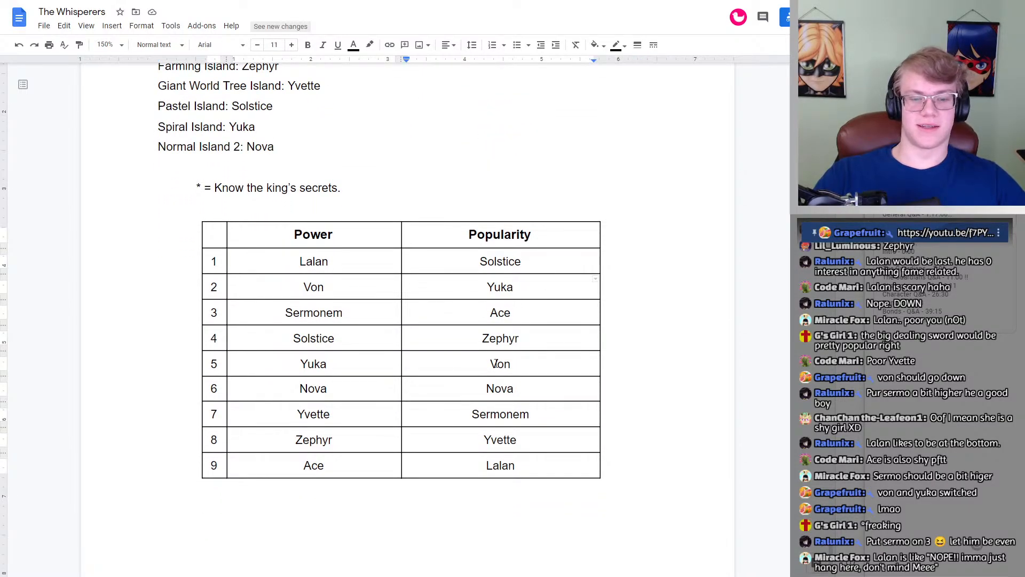
{"action": "scroll", "coordinate": [503, 293], "scroll_direction": "down", "scroll_amount": 3}
{"action": "scroll", "coordinate": [496, 293], "scroll_direction": "up", "scroll_amount": 4}
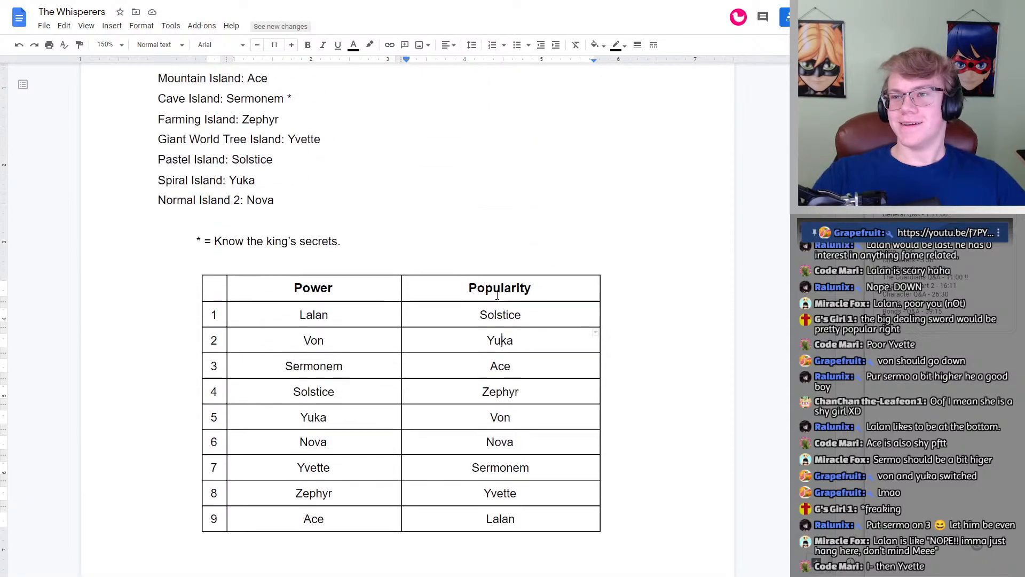
{"action": "scroll", "coordinate": [497, 292], "scroll_direction": "down", "scroll_amount": 1}
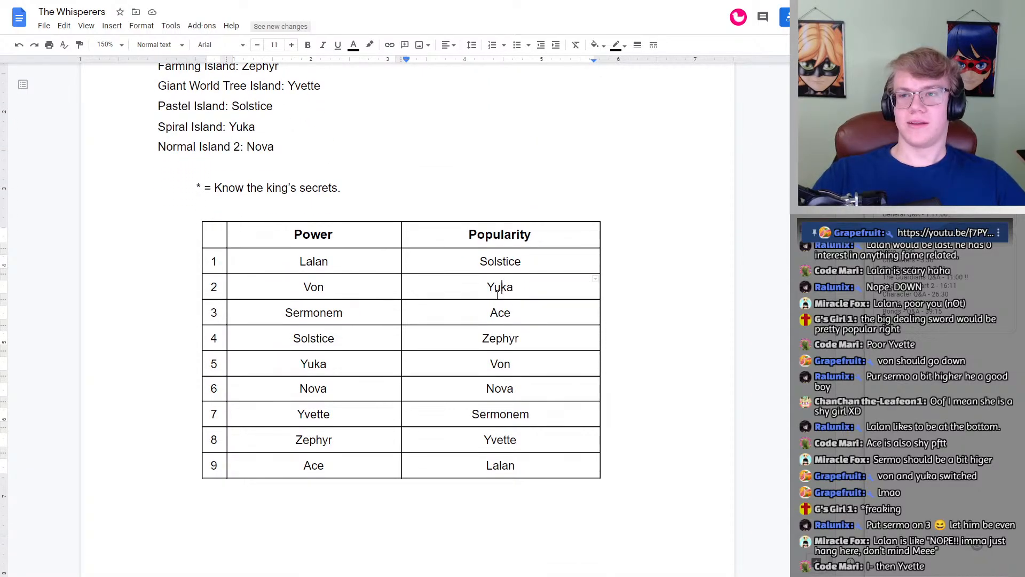
{"action": "scroll", "coordinate": [497, 293], "scroll_direction": "down", "scroll_amount": 1}
{"action": "scroll", "coordinate": [327, 285], "scroll_direction": "up", "scroll_amount": 3}
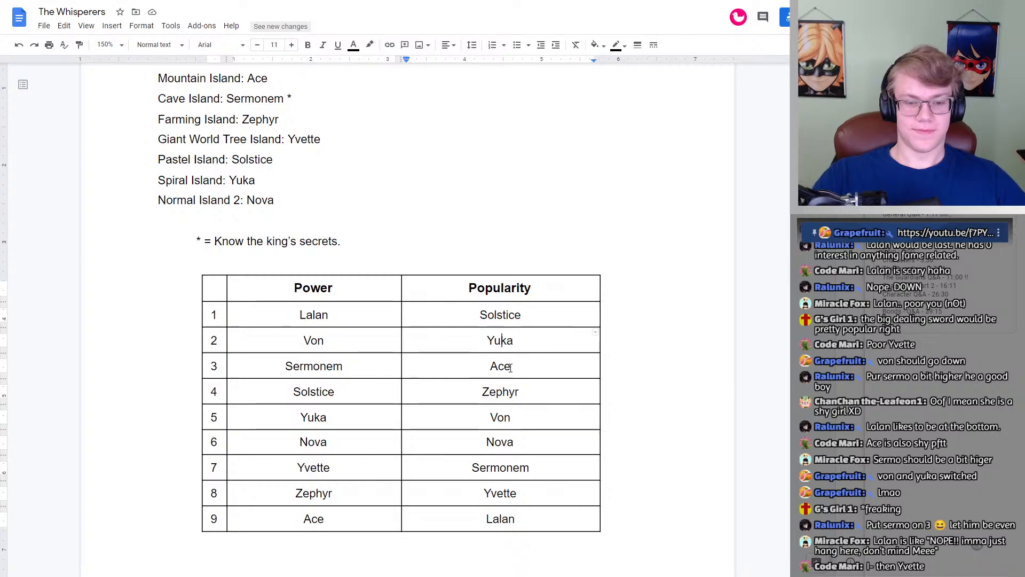
{"action": "left_click", "coordinate": [510, 368]}
{"action": "left_click_drag", "start_coordinate": [511, 367], "coordinate": [483, 365]}
{"action": "left_click", "coordinate": [533, 365]}
{"action": "left_click", "coordinate": [523, 364]}
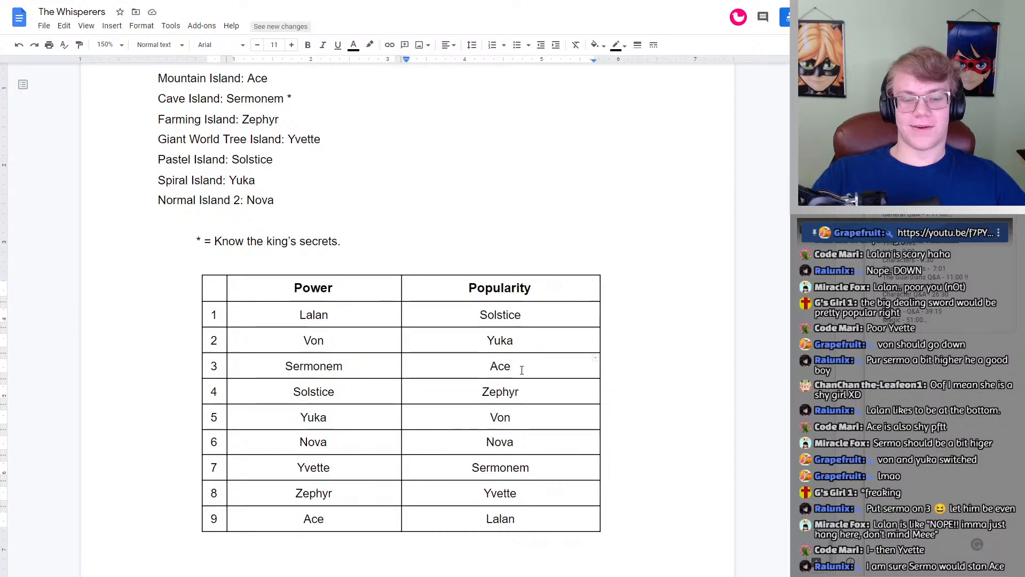
{"action": "left_click", "coordinate": [530, 468]}
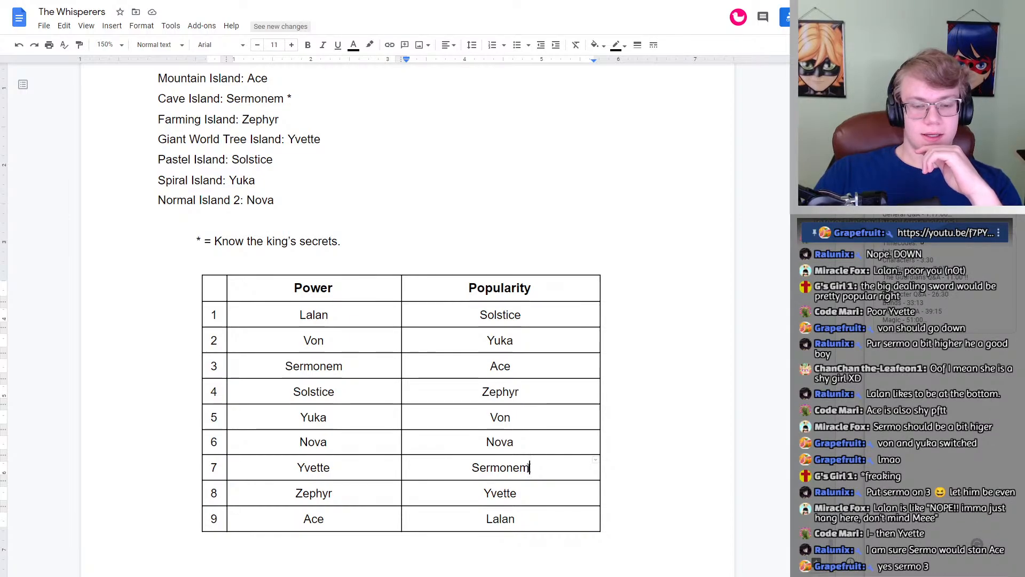
{"action": "scroll", "coordinate": [530, 475], "scroll_direction": "down", "scroll_amount": 10}
{"action": "scroll", "coordinate": [530, 478], "scroll_direction": "up", "scroll_amount": 15}
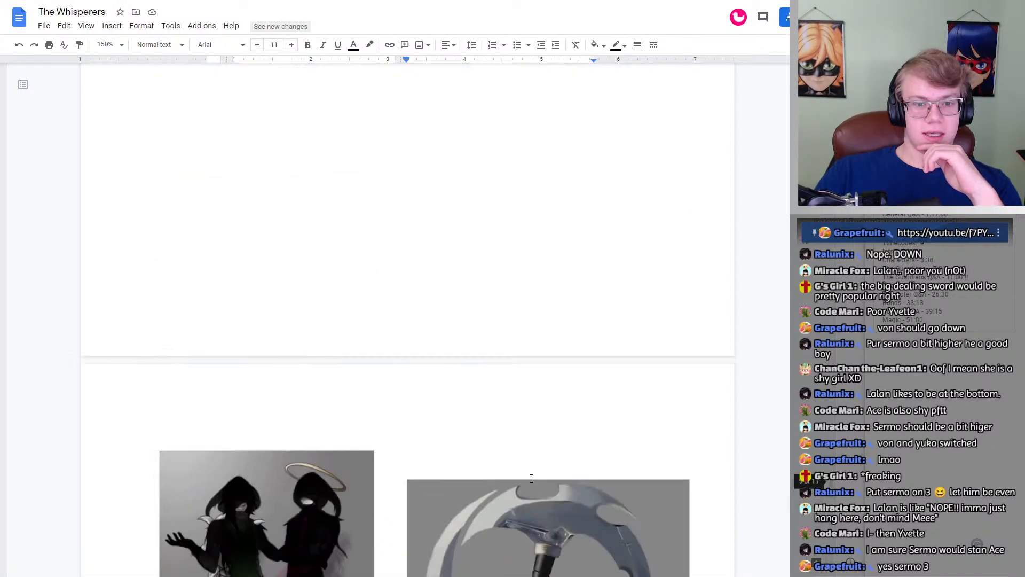
{"action": "scroll", "coordinate": [531, 479], "scroll_direction": "up", "scroll_amount": 10}
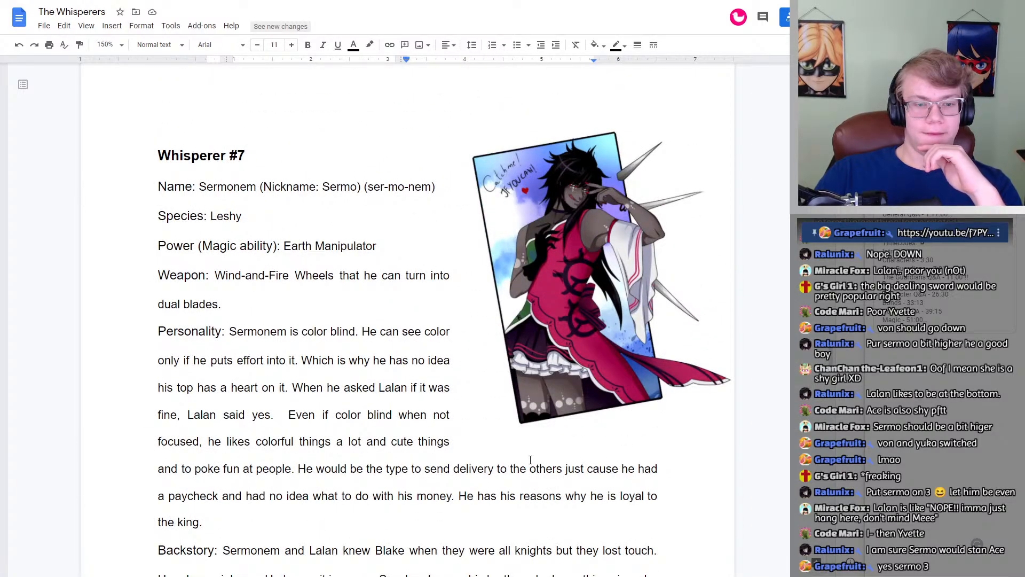
{"action": "scroll", "coordinate": [530, 460], "scroll_direction": "down", "scroll_amount": 20}
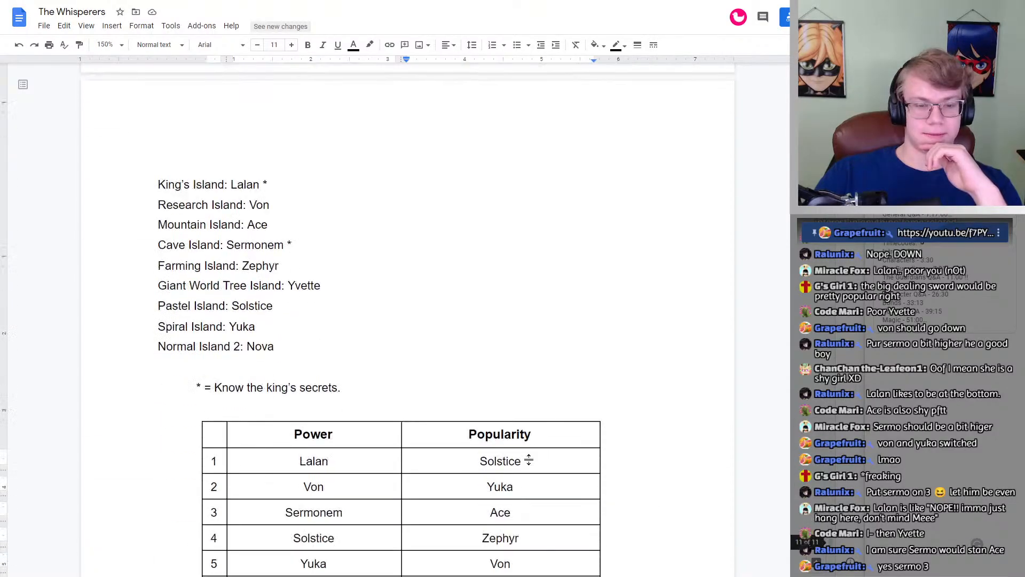
{"action": "scroll", "coordinate": [529, 458], "scroll_direction": "up", "scroll_amount": 2}
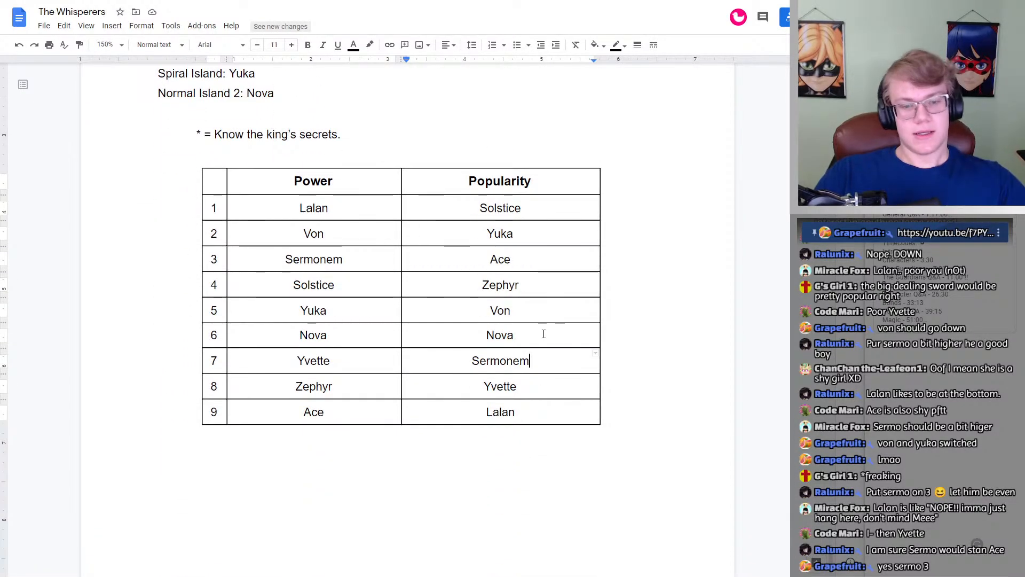
Step: Move Sermonem out of row 7 of the Popularity column to the empty line below the table
{"action": "double_click", "coordinate": [513, 360]}
{"action": "left_click_drag", "start_coordinate": [513, 360], "coordinate": [439, 432]}
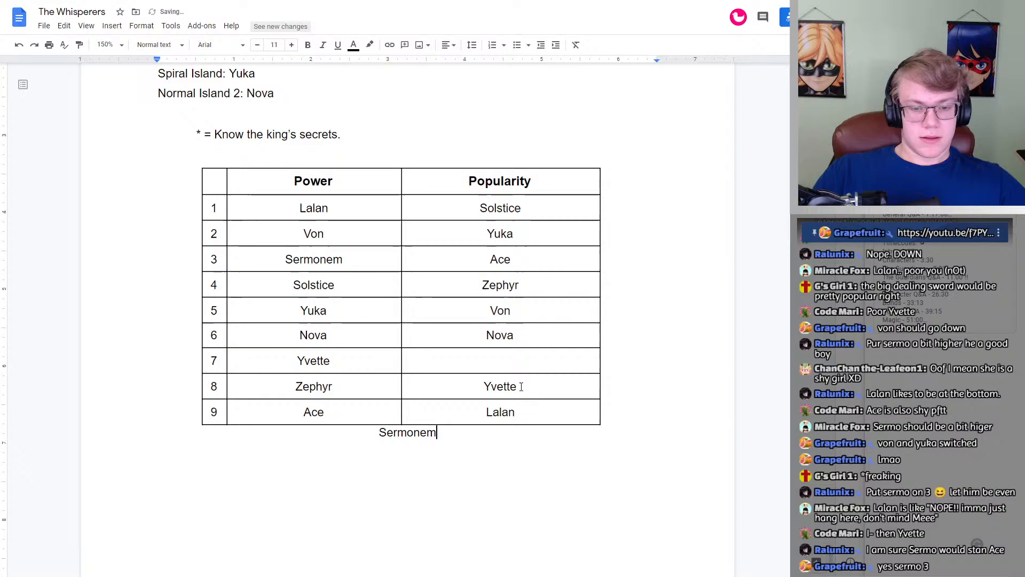
{"action": "left_click_drag", "start_coordinate": [522, 339], "coordinate": [513, 362]}
{"action": "left_click", "coordinate": [513, 335]}
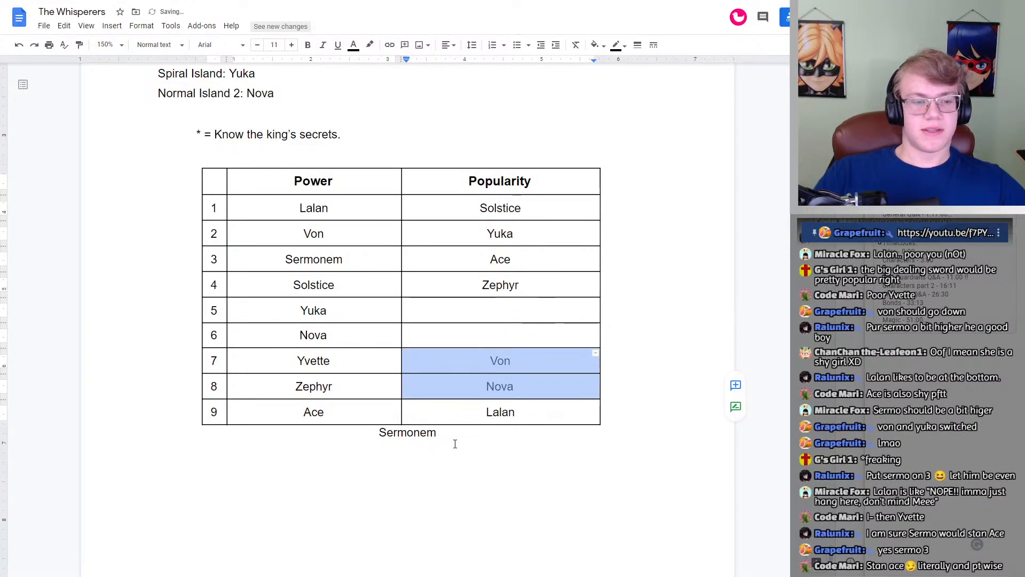
{"action": "left_click_drag", "start_coordinate": [453, 442], "coordinate": [371, 442]}
{"action": "key", "text": "ctrl+x"}
{"action": "left_click", "coordinate": [534, 309]}
{"action": "key", "text": "ctrl+z"}
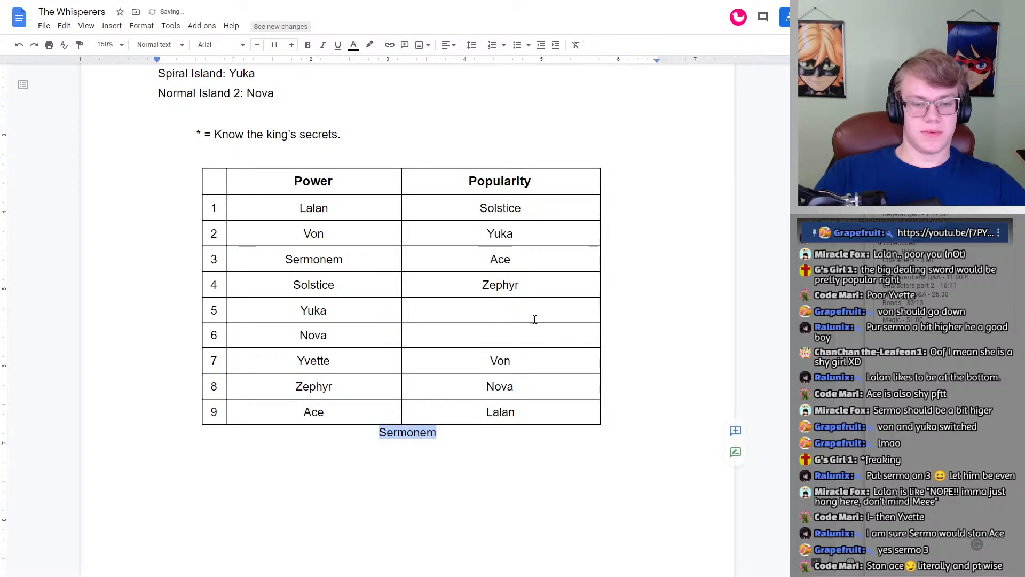
{"action": "key", "text": "ctrl+z"}
{"action": "key", "text": "ctrl+v"}
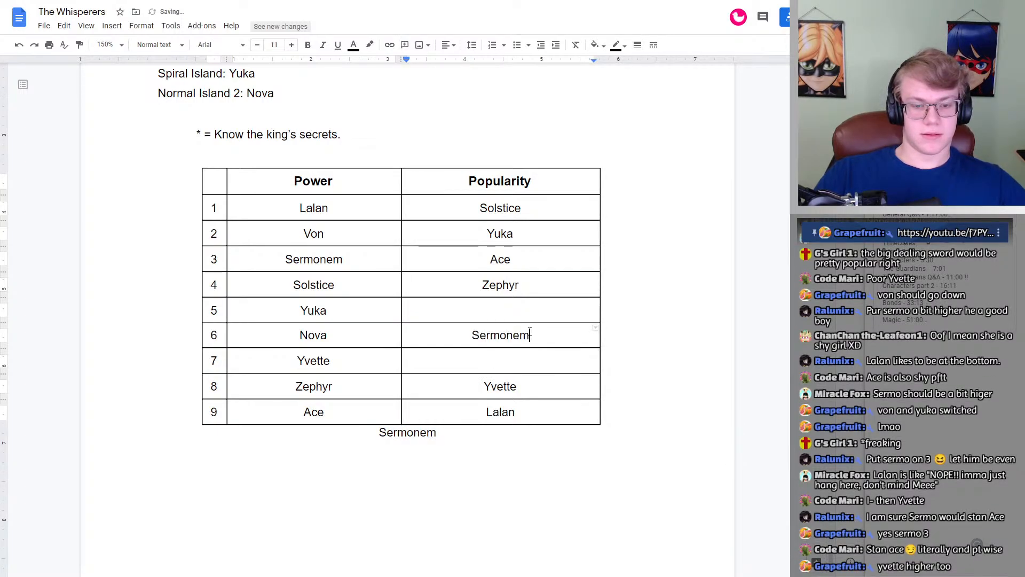
{"action": "key", "text": "ctrl+z"}
{"action": "key", "text": "ctrl+z"}
Step: Move Von and Nova down one place to numbers 6 and 7 under Popularity
{"action": "key", "text": "ctrl+x"}
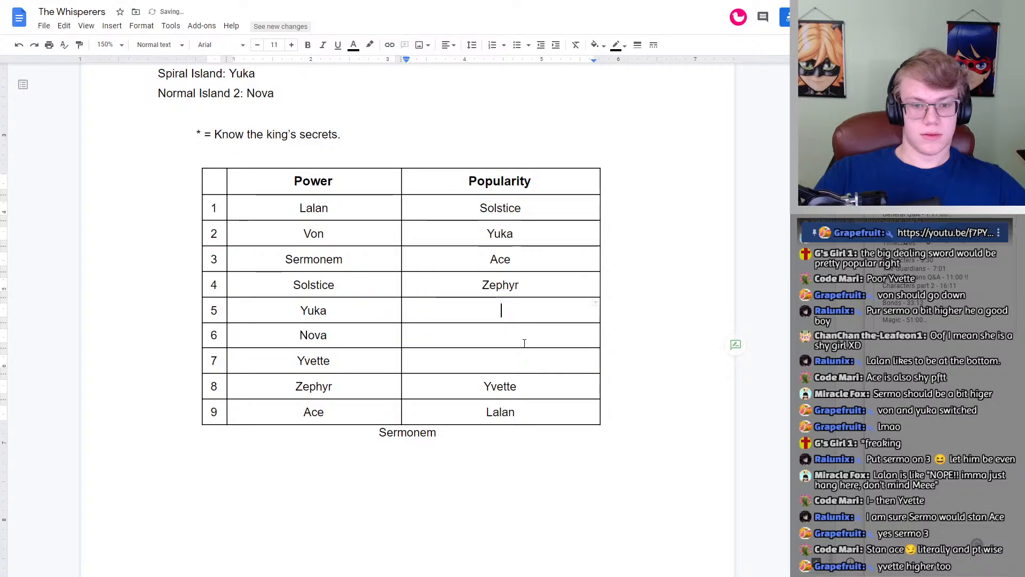
{"action": "left_click", "coordinate": [524, 343]}
{"action": "key", "text": "ctrl+v"}
Step: Move Sermonem from below the table into the empty row 5 cell under Popularity
{"action": "left_click", "coordinate": [468, 432]}
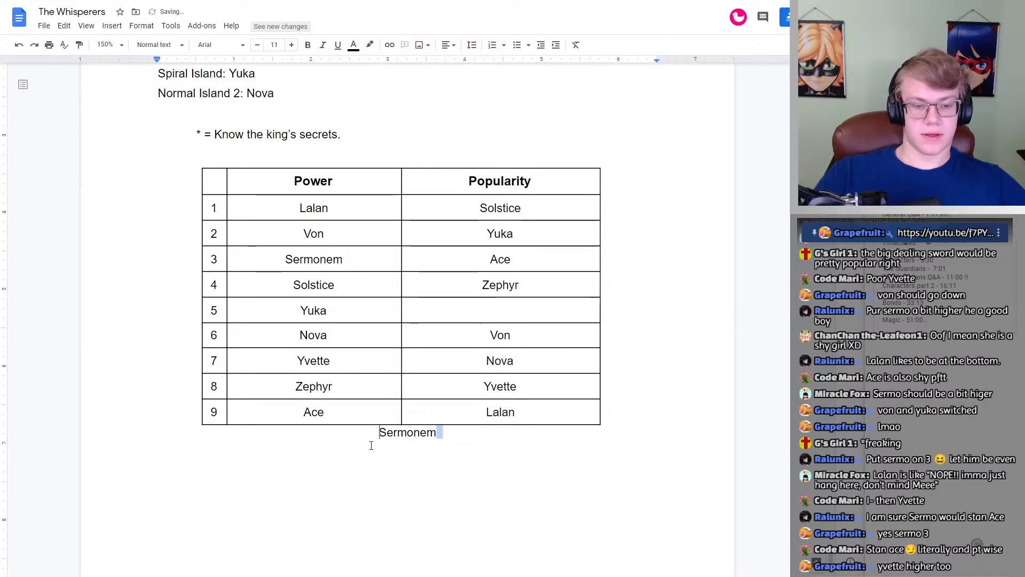
{"action": "left_click_drag", "start_coordinate": [451, 431], "coordinate": [361, 437]}
{"action": "key", "text": "ctrl+x"}
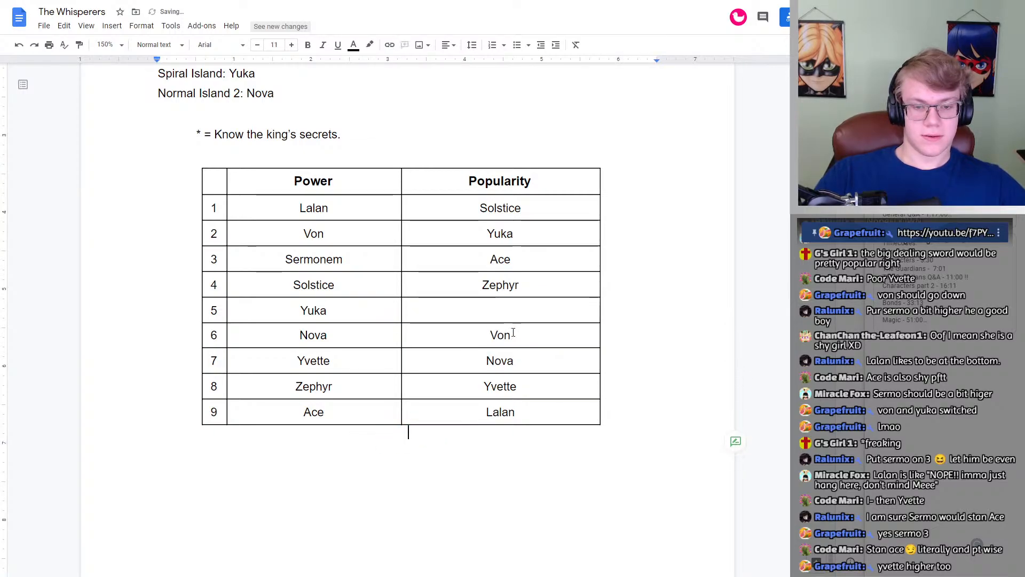
{"action": "left_click", "coordinate": [502, 310]}
{"action": "key", "text": "ctrl+v"}
{"action": "left_click", "coordinate": [530, 454]}
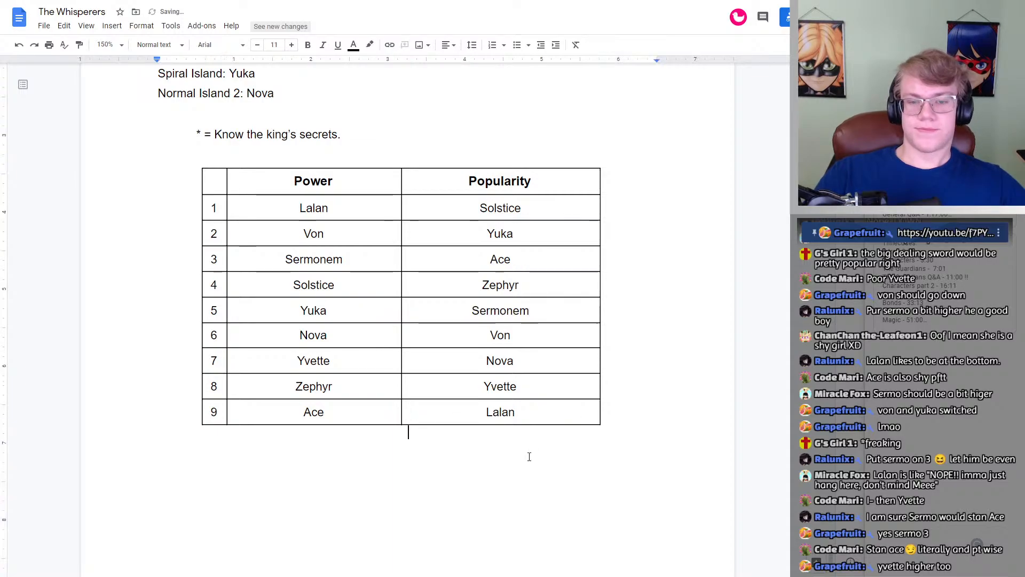
Step: Move Von out of row 6 of the Popularity column to the empty line below the table
{"action": "left_click", "coordinate": [527, 380]}
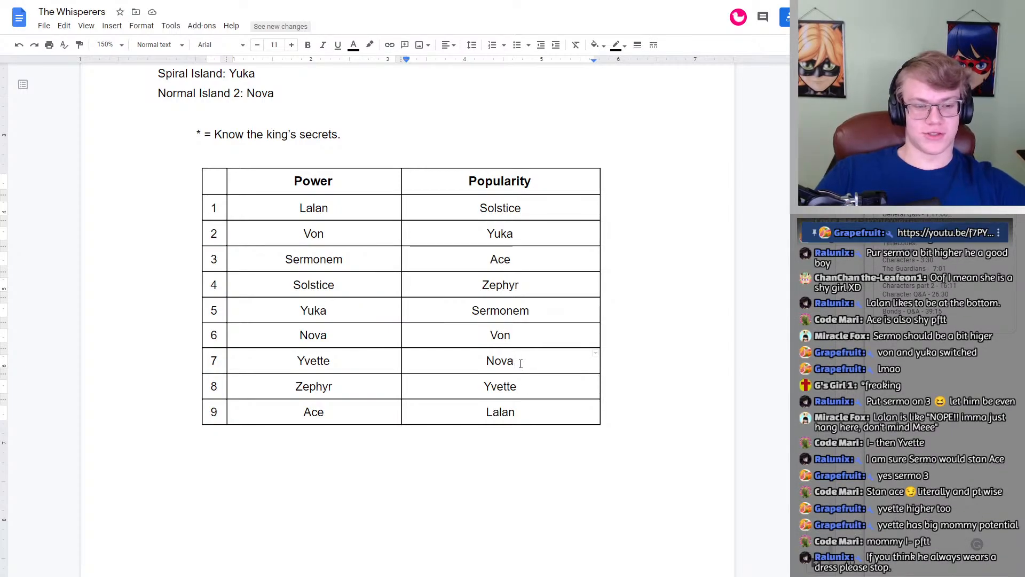
{"action": "left_click_drag", "start_coordinate": [519, 339], "coordinate": [487, 339]}
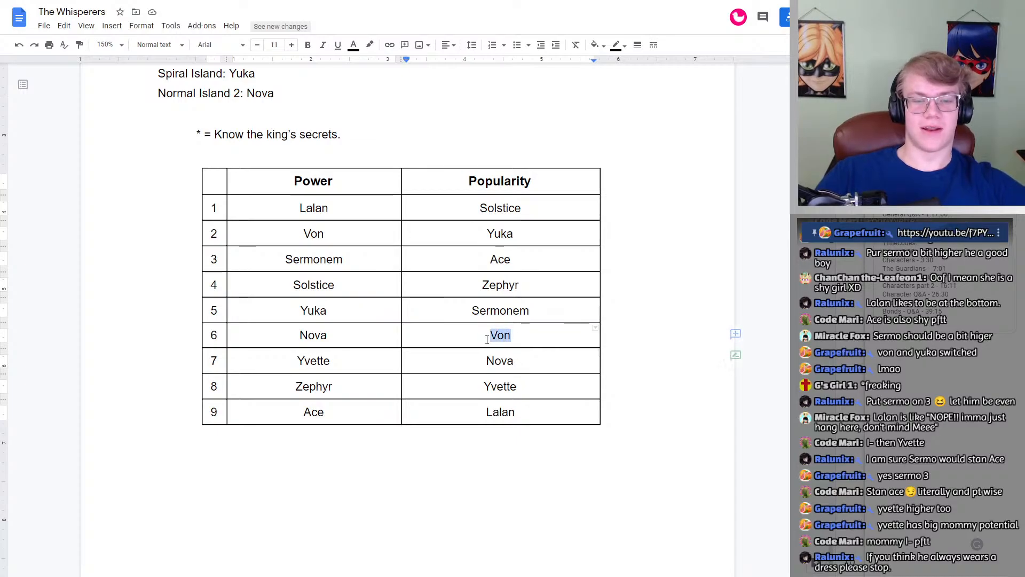
{"action": "key", "text": "ctrl+x"}
{"action": "left_click", "coordinate": [408, 430]}
{"action": "key", "text": "ctrl+v"}
Step: Move Yvette from row 8 up to the empty row 6 cell under Popularity
{"action": "left_click_drag", "start_coordinate": [519, 387], "coordinate": [483, 387]}
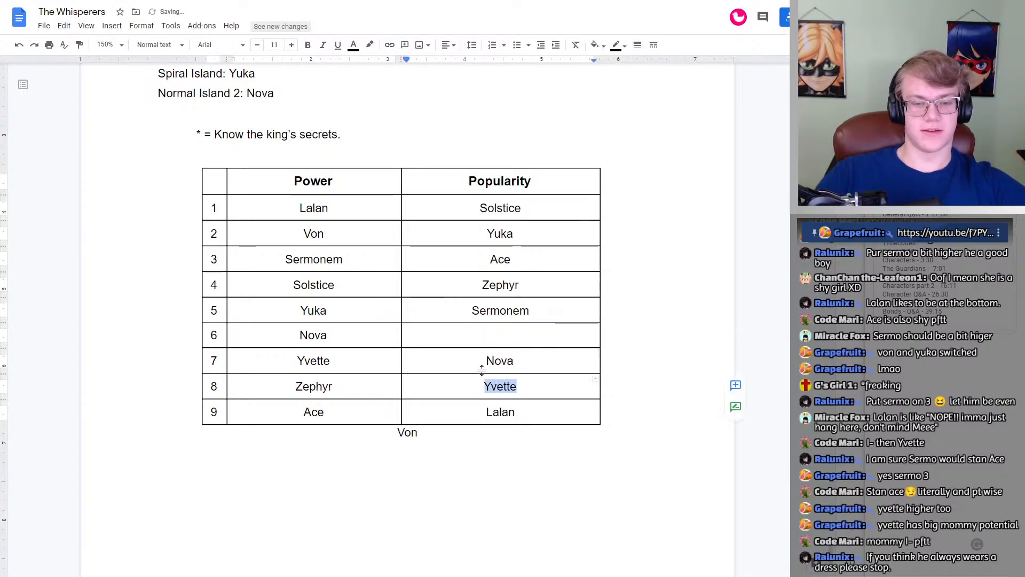
{"action": "key", "text": "ctrl+x"}
{"action": "left_click", "coordinate": [501, 332]}
{"action": "key", "text": "ctrl+v"}
Step: Move Von from below the table into the empty row 8 cell under Popularity
{"action": "left_click_drag", "start_coordinate": [422, 432], "coordinate": [396, 431]}
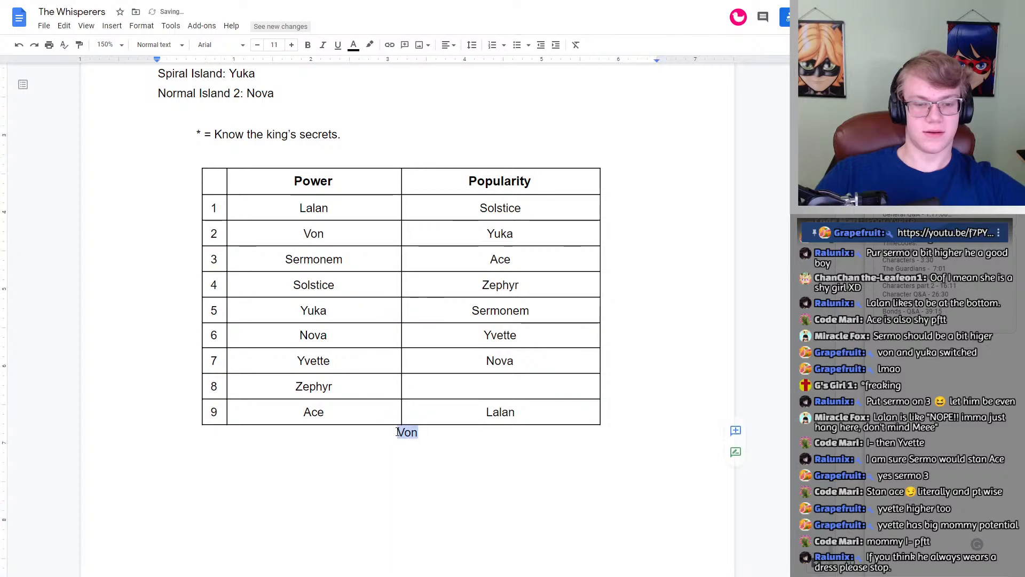
{"action": "key", "text": "ctrl+x"}
{"action": "left_click", "coordinate": [501, 386]}
{"action": "key", "text": "ctrl+v"}
{"action": "left_click", "coordinate": [441, 446]}
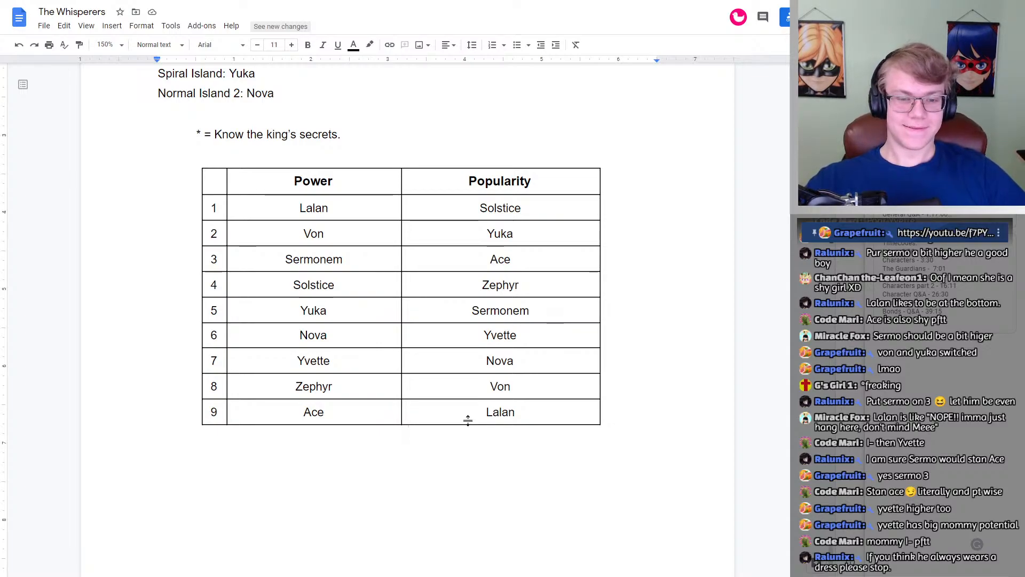
{"action": "left_click_drag", "start_coordinate": [531, 310], "coordinate": [471, 314]}
{"action": "left_click", "coordinate": [537, 305]}
{"action": "left_click_drag", "start_coordinate": [538, 304], "coordinate": [467, 305]}
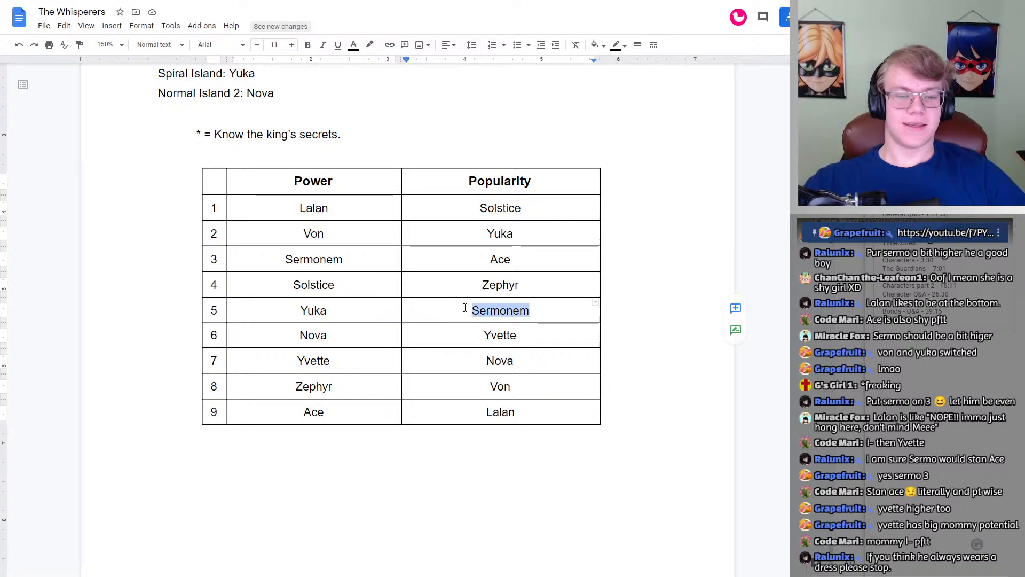
{"action": "left_click", "coordinate": [532, 313]}
{"action": "left_click_drag", "start_coordinate": [532, 308], "coordinate": [442, 319]}
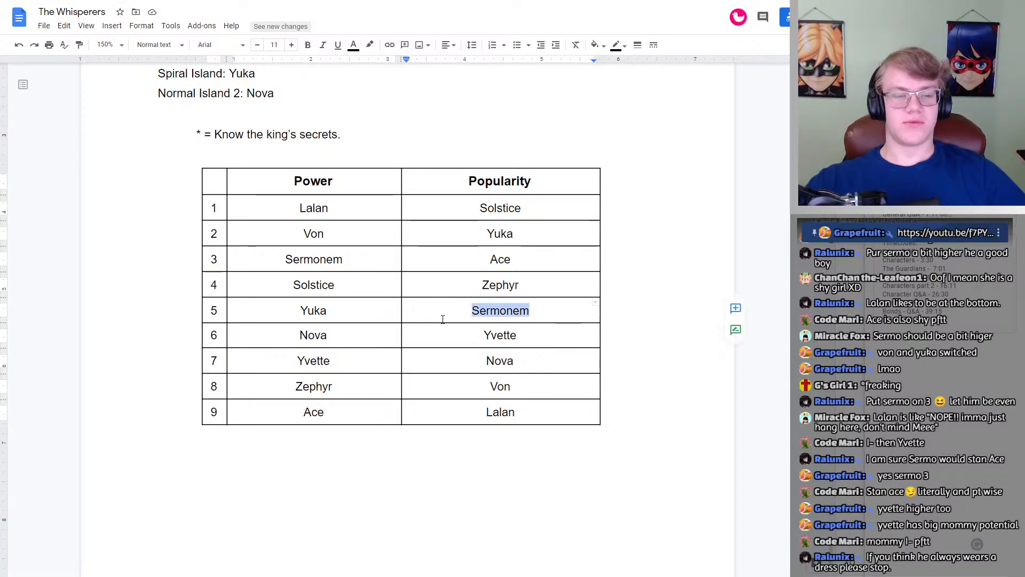
{"action": "left_click", "coordinate": [534, 311]}
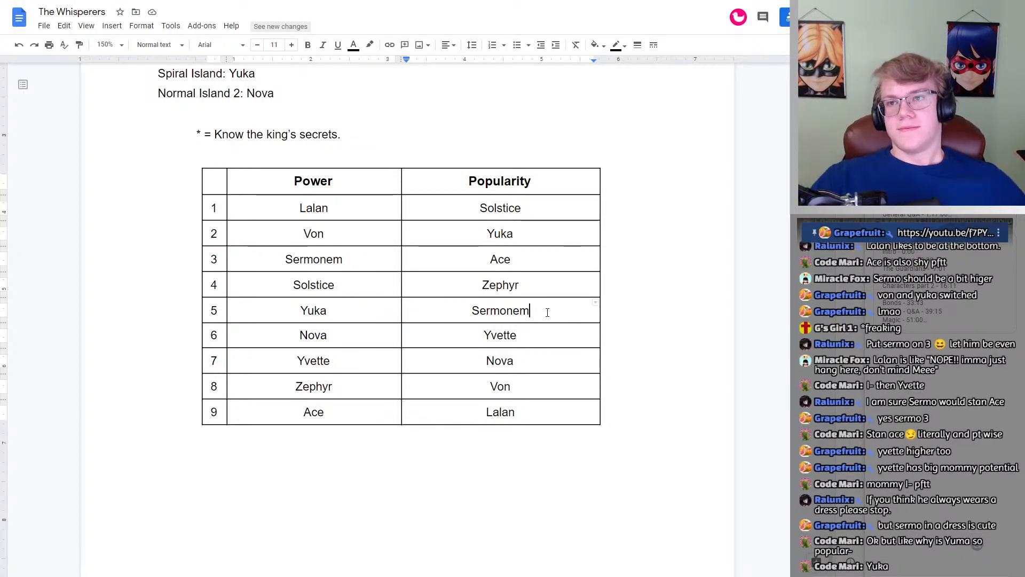
{"action": "scroll", "coordinate": [533, 315], "scroll_direction": "up", "scroll_amount": 15}
{"action": "scroll", "coordinate": [512, 292], "scroll_direction": "up", "scroll_amount": 10}
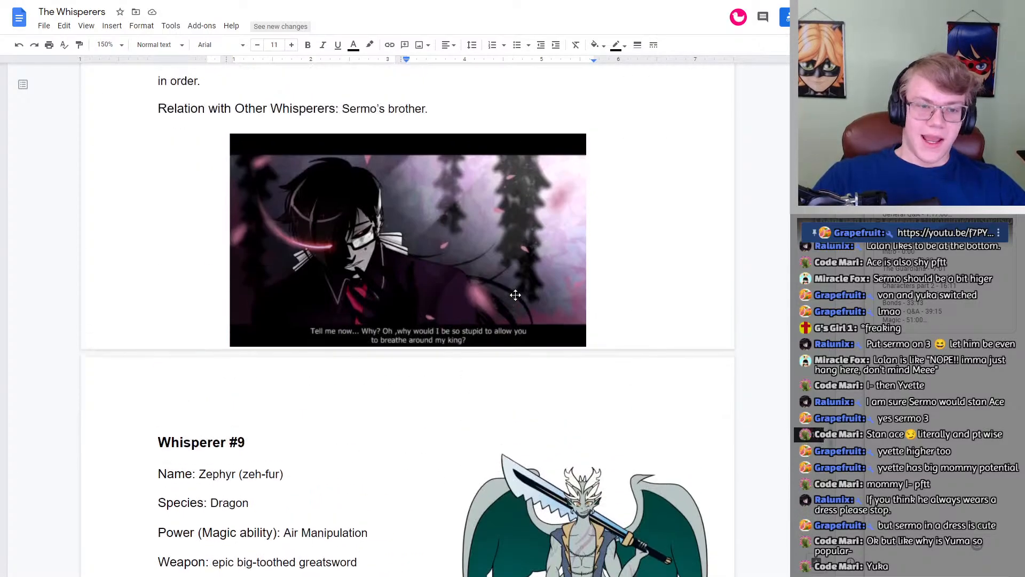
{"action": "scroll", "coordinate": [518, 312], "scroll_direction": "up", "scroll_amount": 10}
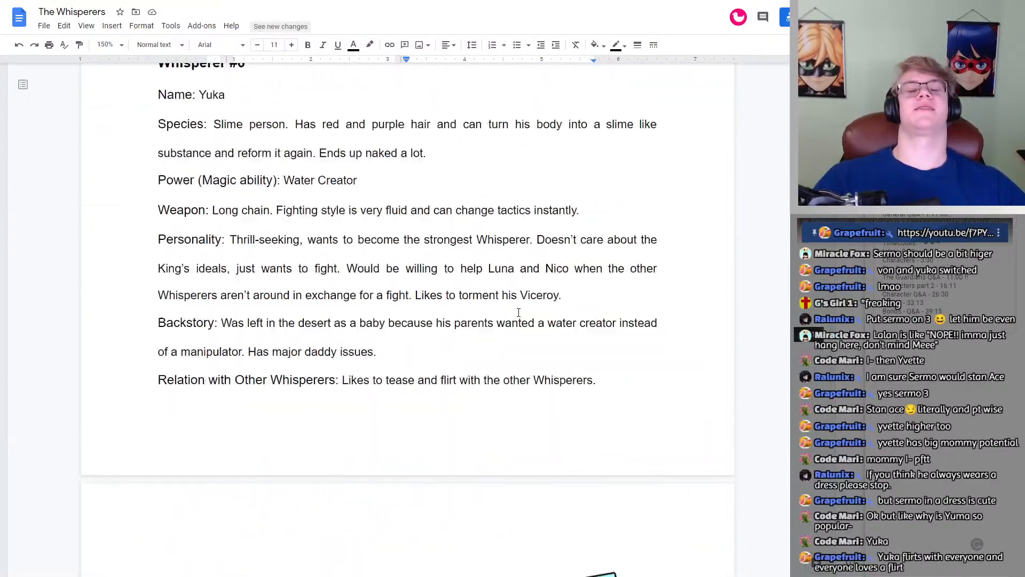
{"action": "scroll", "coordinate": [499, 323], "scroll_direction": "down", "scroll_amount": 6}
{"action": "scroll", "coordinate": [497, 325], "scroll_direction": "up", "scroll_amount": 1}
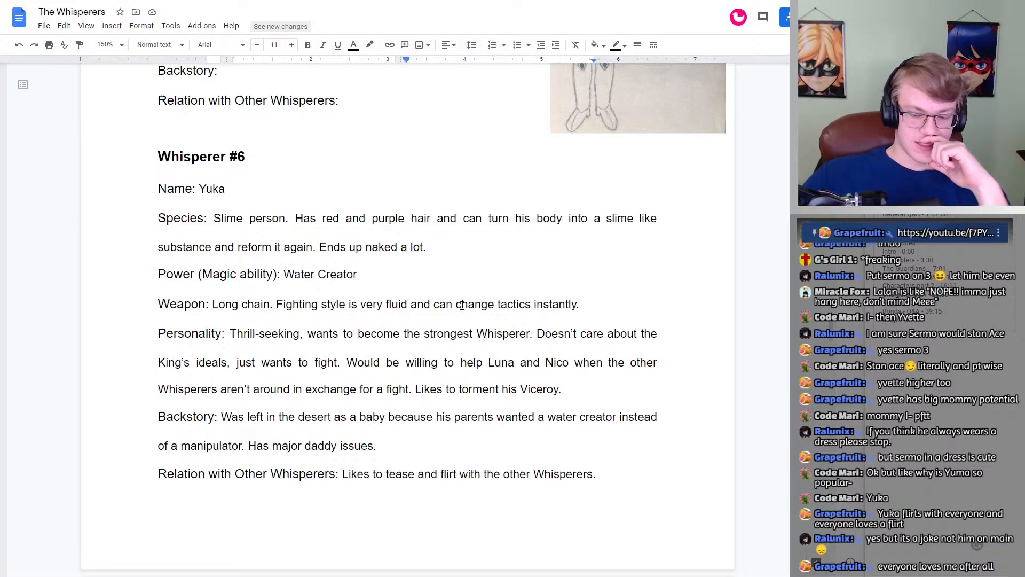
{"action": "scroll", "coordinate": [462, 305], "scroll_direction": "down", "scroll_amount": 20}
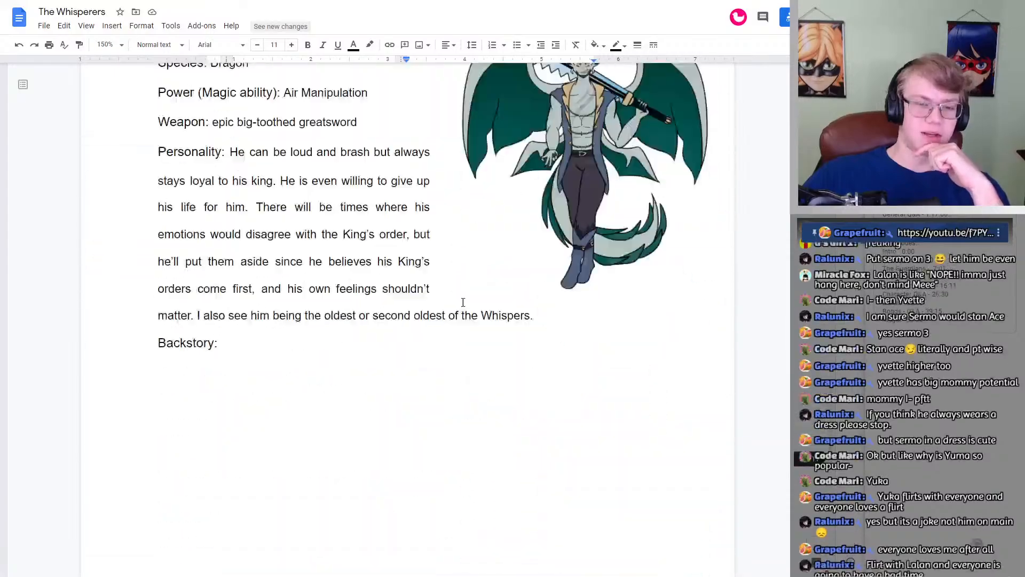
{"action": "scroll", "coordinate": [462, 301], "scroll_direction": "down", "scroll_amount": 10}
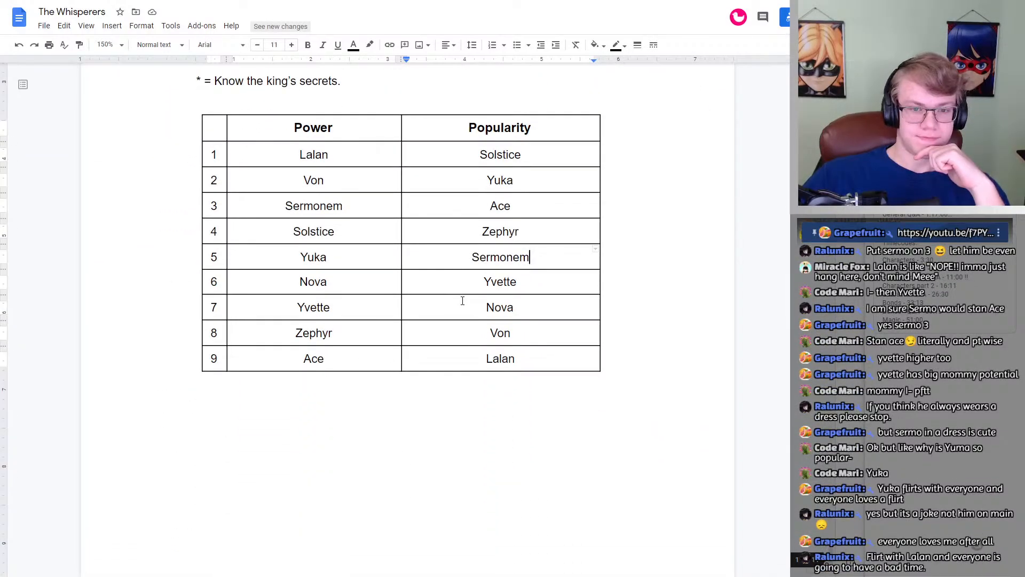
{"action": "scroll", "coordinate": [557, 235], "scroll_direction": "up", "scroll_amount": 1}
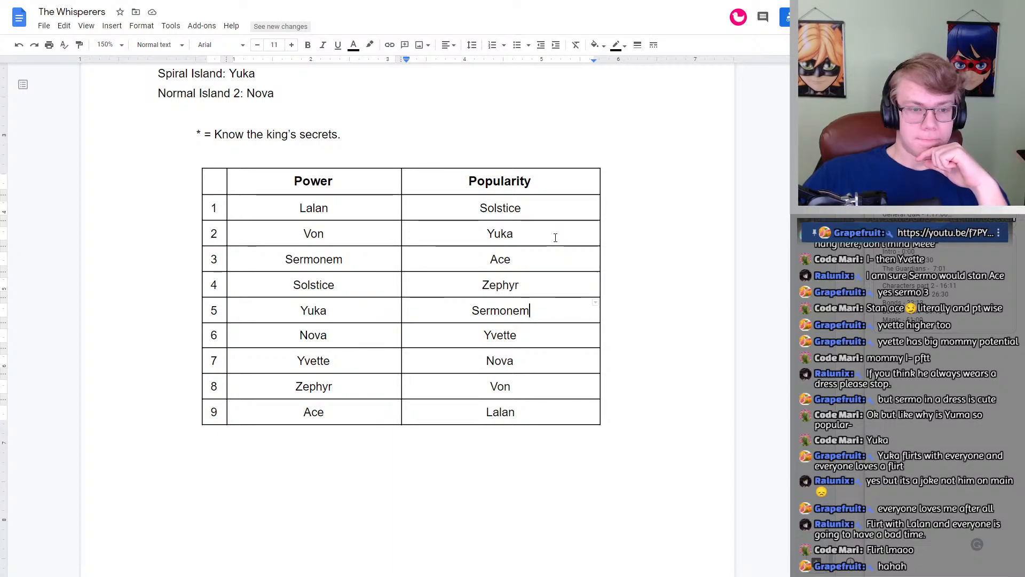
Step: Review the order of the nine whisperers in the Power column against the Popularity column
{"action": "left_click", "coordinate": [555, 238]}
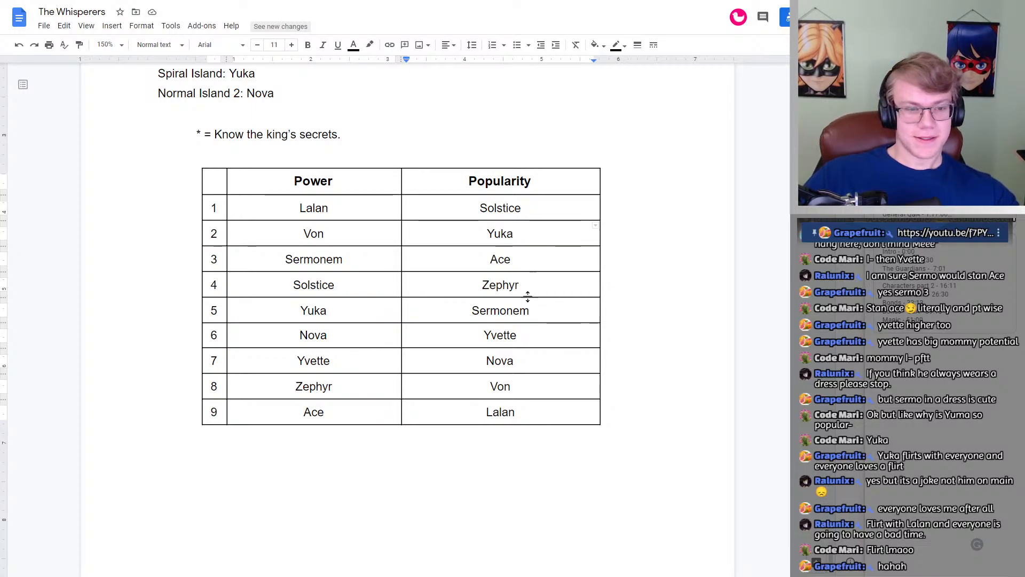
{"action": "scroll", "coordinate": [527, 295], "scroll_direction": "up", "scroll_amount": 1}
{"action": "left_click_drag", "start_coordinate": [285, 256], "coordinate": [491, 464]}
{"action": "left_click", "coordinate": [527, 465]}
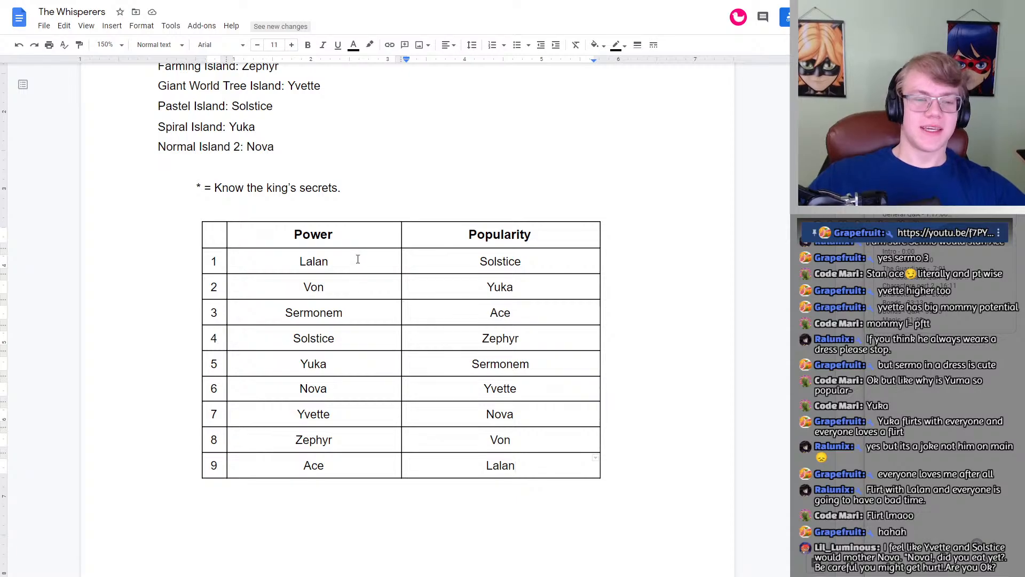
{"action": "left_click_drag", "start_coordinate": [357, 259], "coordinate": [295, 438]}
{"action": "left_click", "coordinate": [350, 368]}
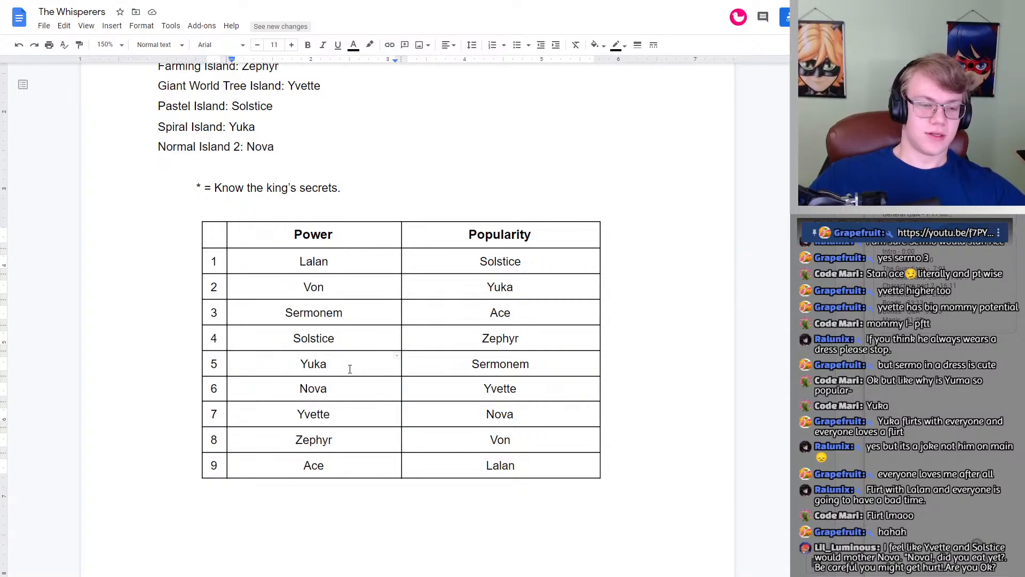
{"action": "key", "text": "Up"}
{"action": "key", "text": "Up"}
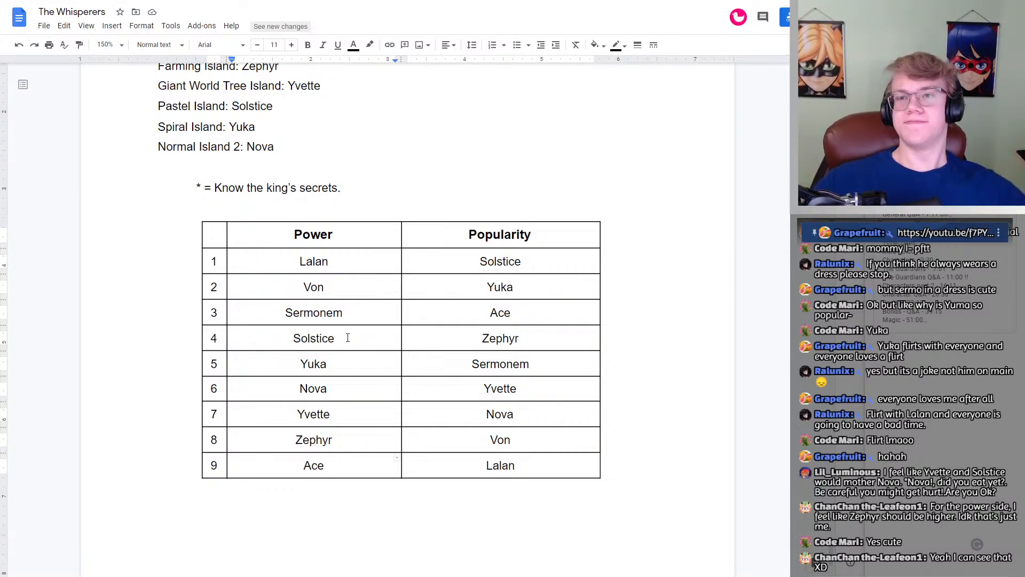
{"action": "left_click", "coordinate": [342, 389]}
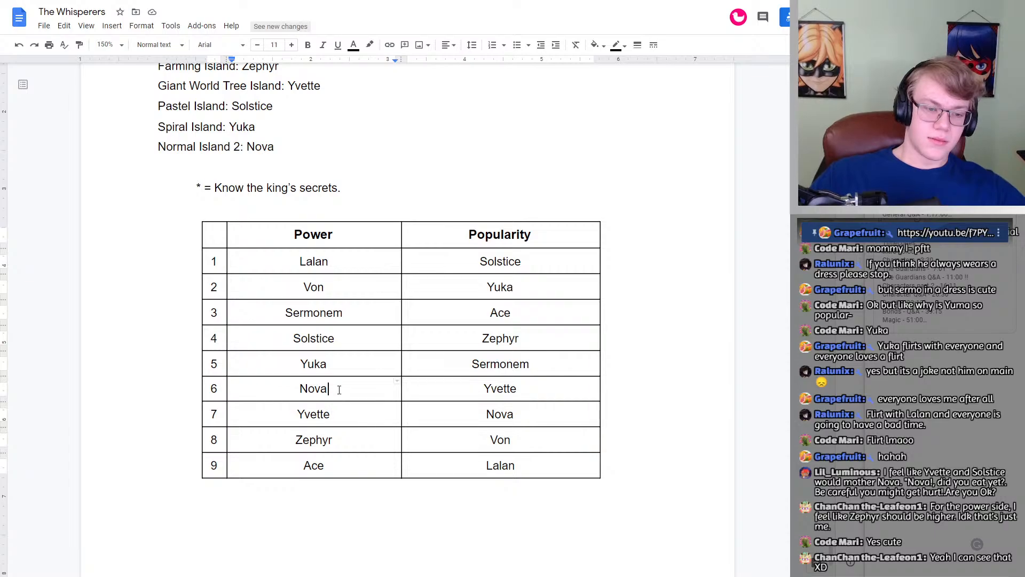
{"action": "left_click", "coordinate": [344, 341]}
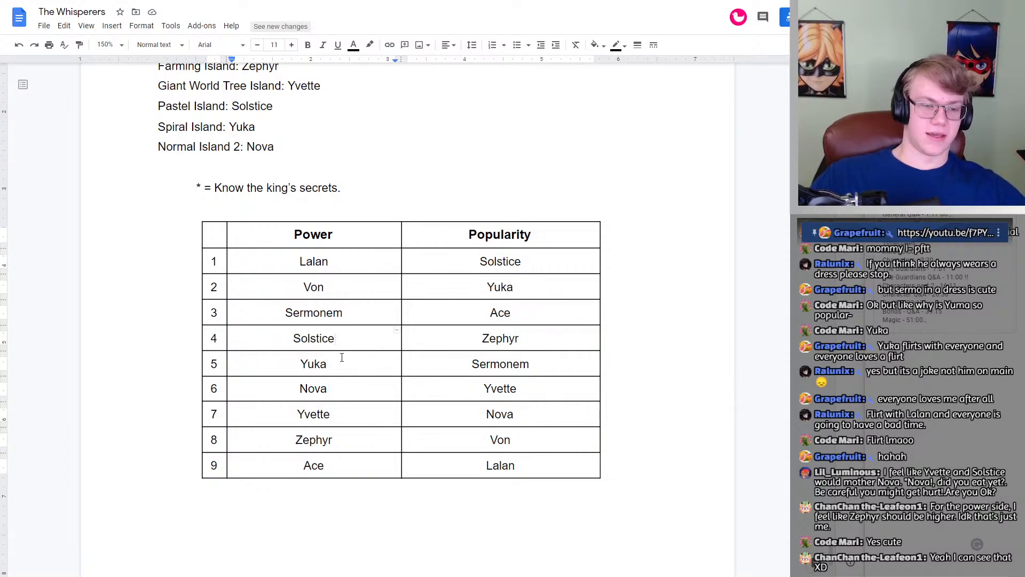
{"action": "left_click", "coordinate": [357, 285]}
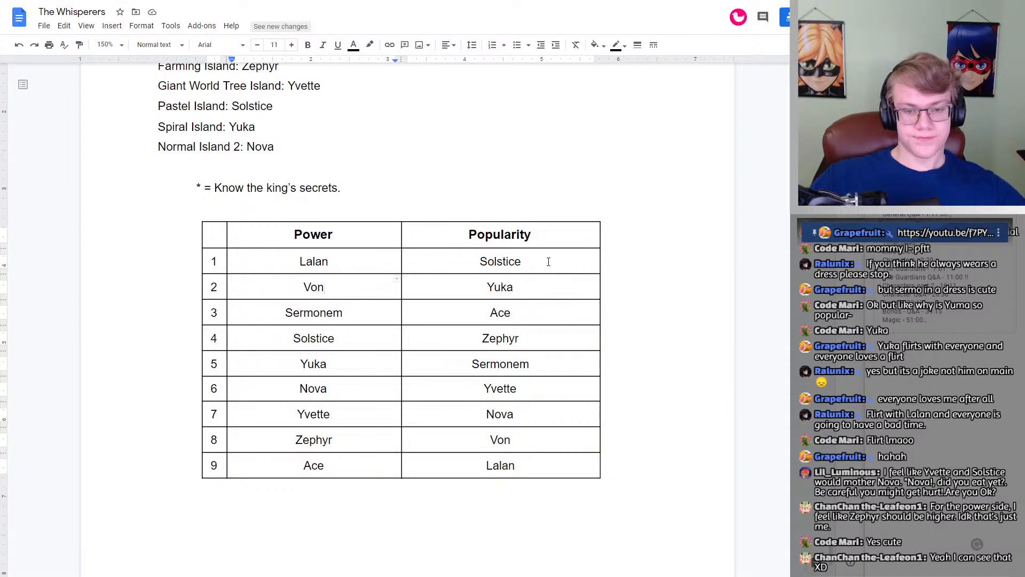
Step: Check the Popularity ranking row by row from Yuka to Lalan, and compare Sermonem's and Ace's places under Power
{"action": "left_click", "coordinate": [539, 286]}
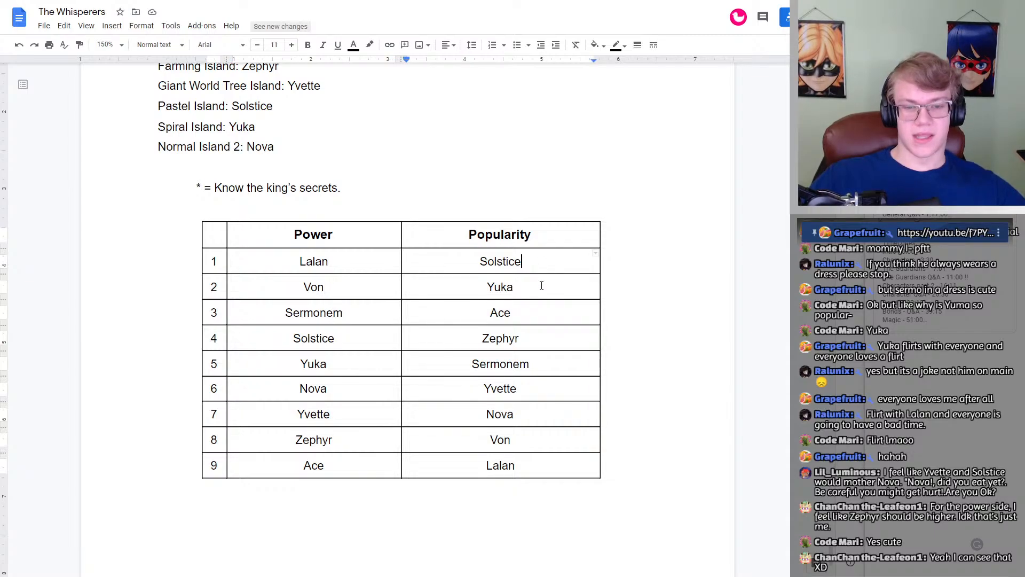
{"action": "left_click", "coordinate": [529, 318]}
{"action": "left_click", "coordinate": [527, 346]}
{"action": "left_click", "coordinate": [530, 365]}
{"action": "left_click", "coordinate": [527, 389]}
{"action": "left_click", "coordinate": [525, 415]}
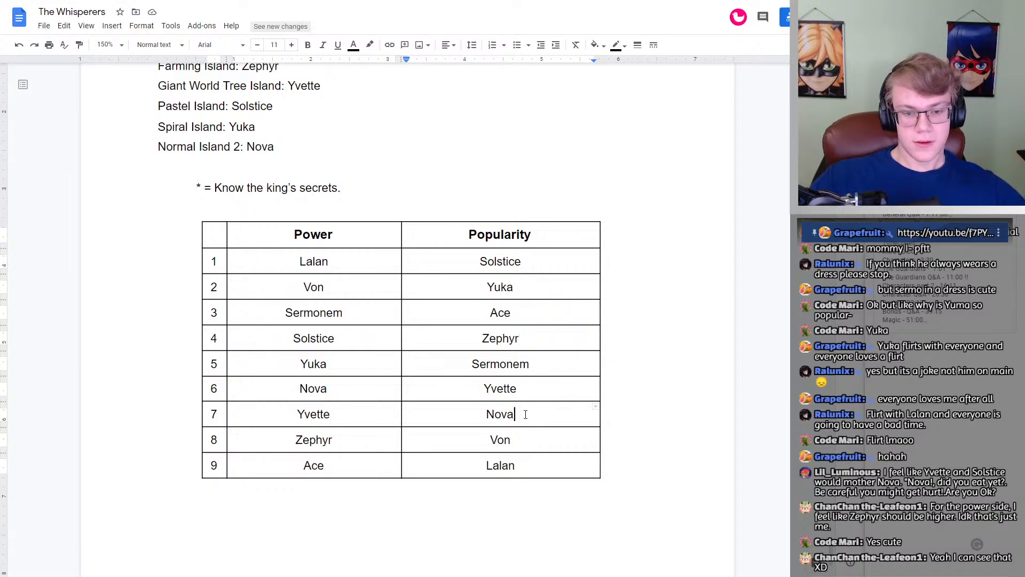
{"action": "left_click", "coordinate": [525, 440]}
{"action": "left_click", "coordinate": [524, 463]}
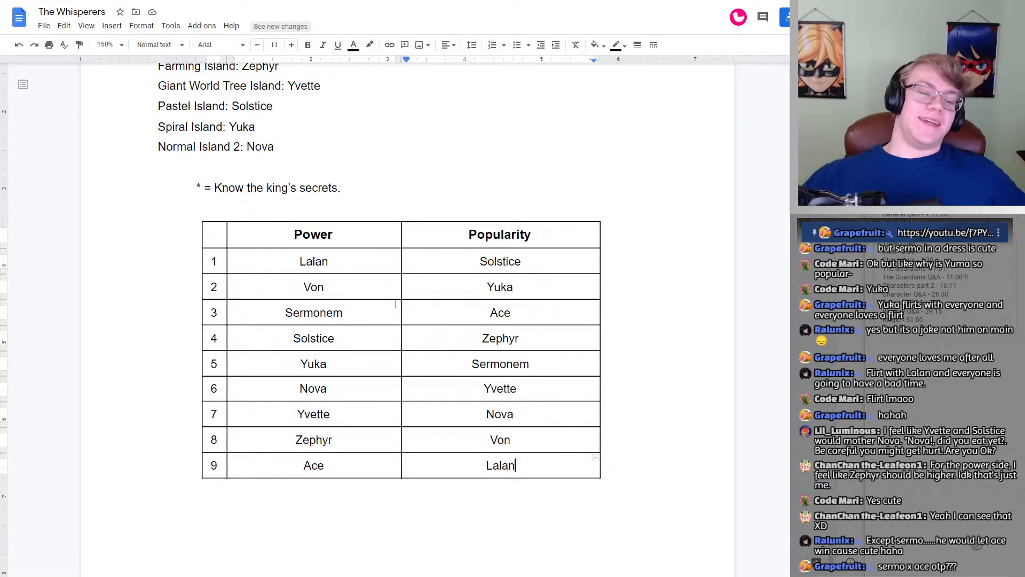
{"action": "left_click_drag", "start_coordinate": [348, 313], "coordinate": [307, 308]}
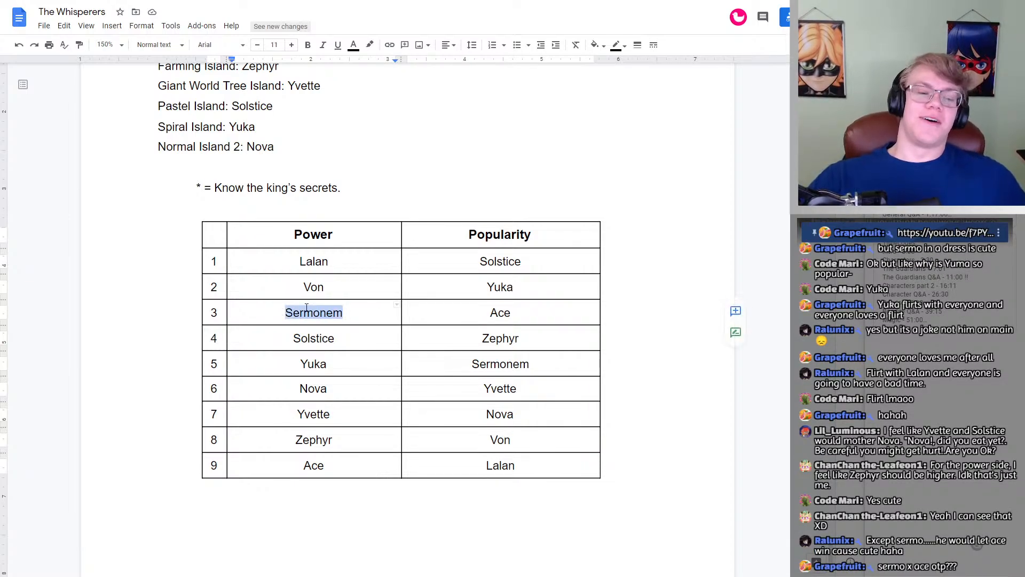
{"action": "left_click", "coordinate": [348, 310]}
{"action": "double_click", "coordinate": [330, 465]}
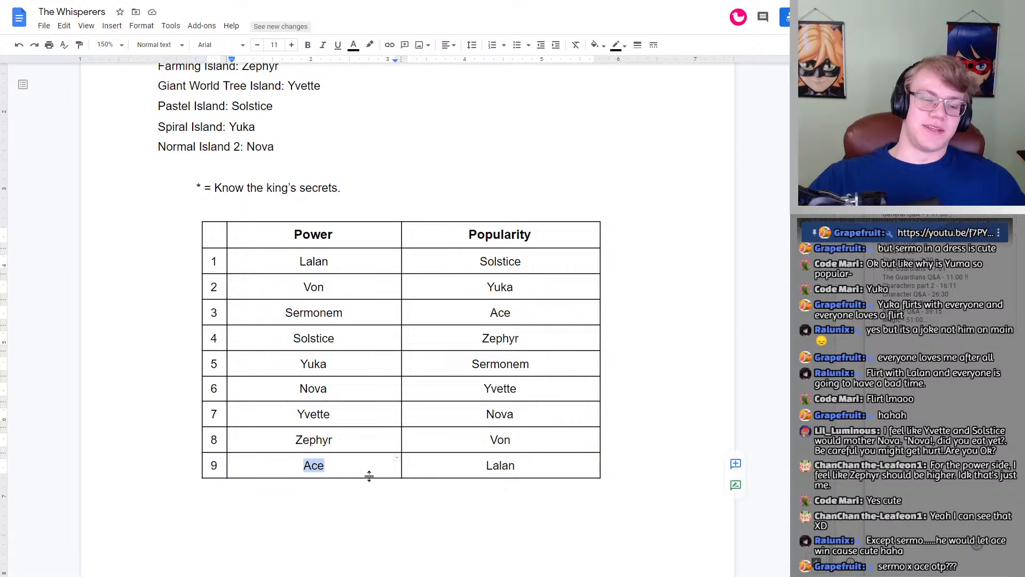
{"action": "left_click", "coordinate": [350, 466]}
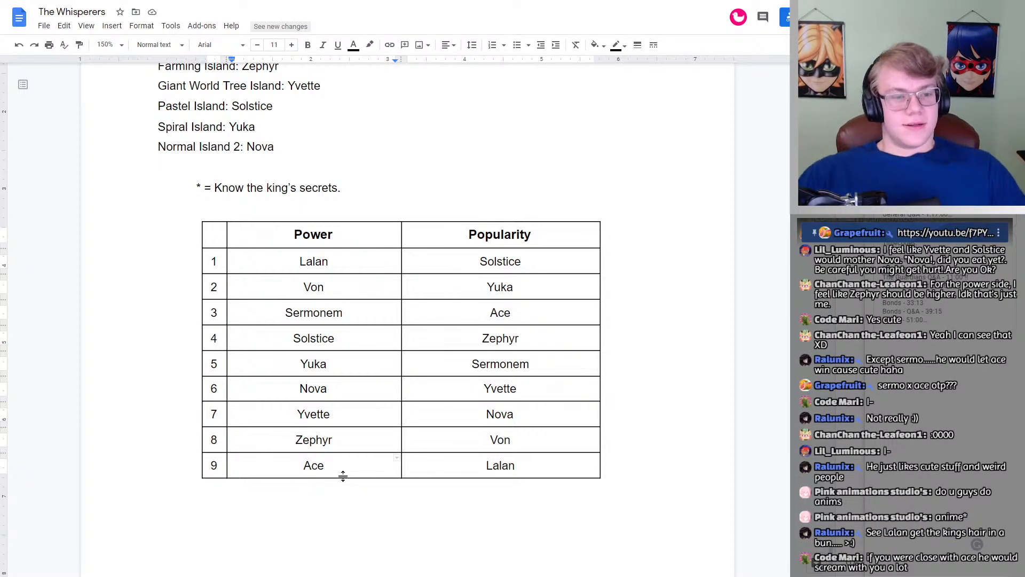
Step: Look back over the whisperer profiles, including Sermonem's and Von Frysta's, and review the full list of island assignments
{"action": "scroll", "coordinate": [298, 263], "scroll_direction": "up", "scroll_amount": 6}
{"action": "scroll", "coordinate": [294, 268], "scroll_direction": "down", "scroll_amount": 3}
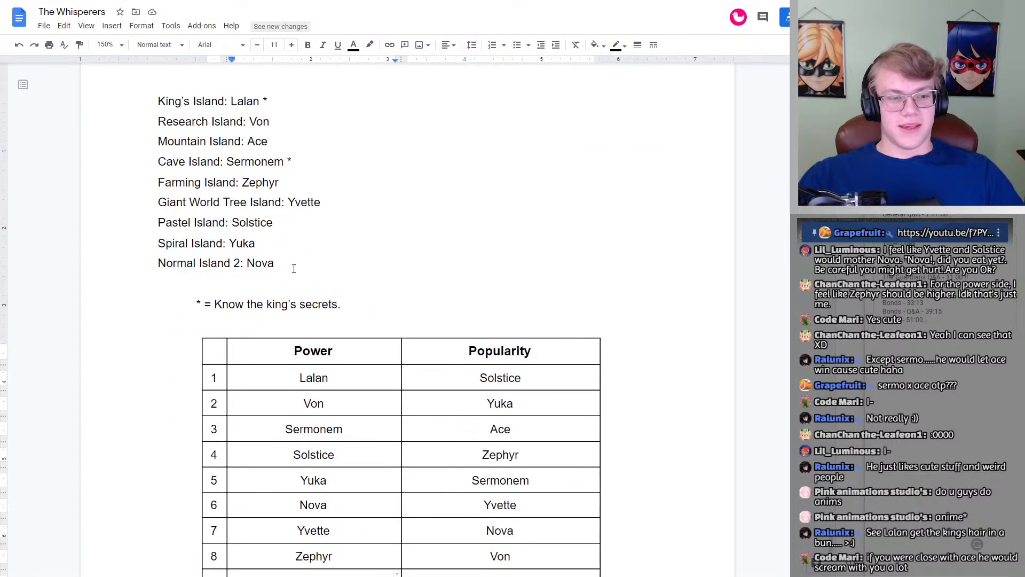
{"action": "scroll", "coordinate": [294, 268], "scroll_direction": "up", "scroll_amount": 3}
{"action": "scroll", "coordinate": [291, 269], "scroll_direction": "down", "scroll_amount": 15}
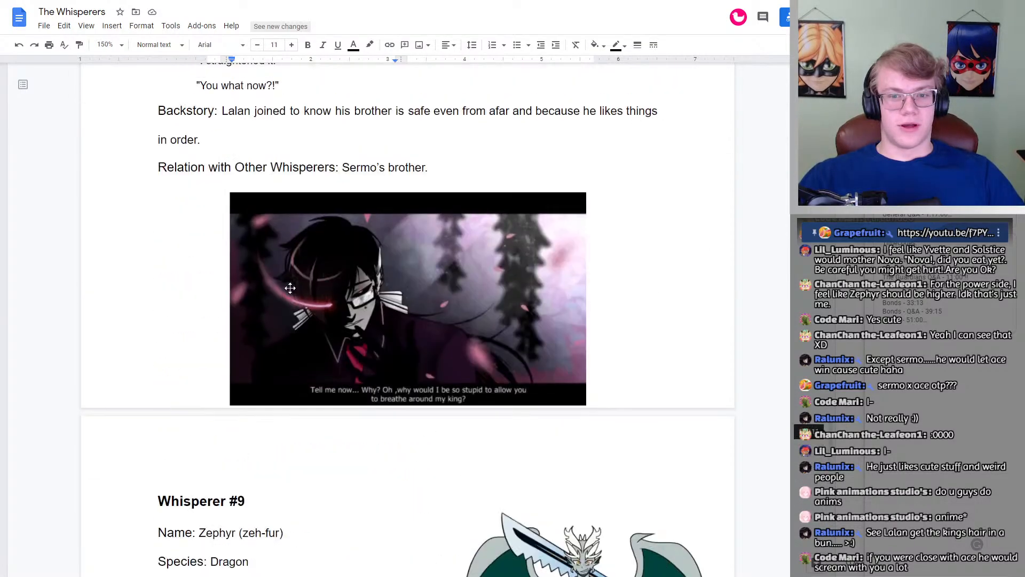
{"action": "scroll", "coordinate": [290, 288], "scroll_direction": "up", "scroll_amount": 20}
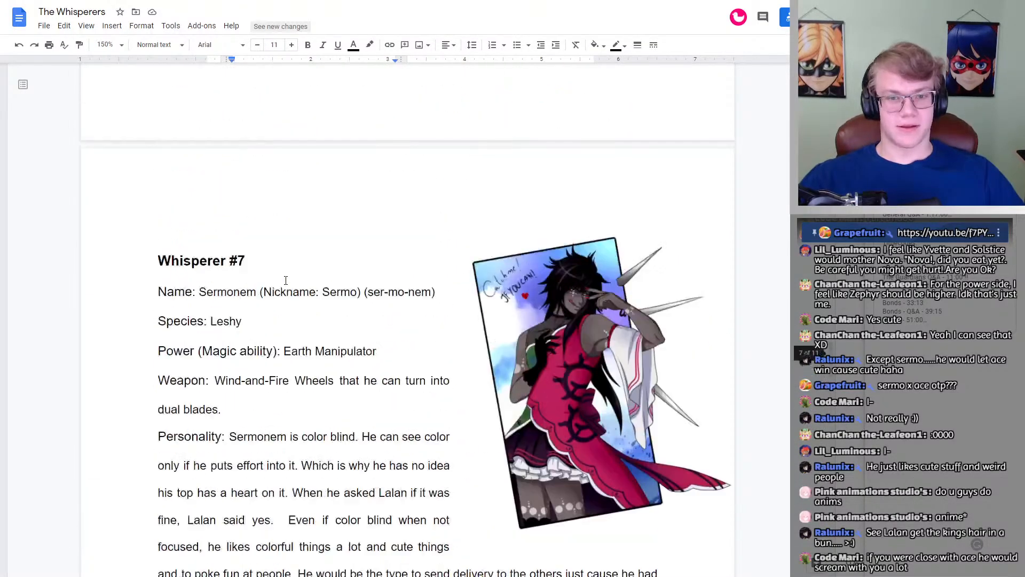
{"action": "scroll", "coordinate": [457, 206], "scroll_direction": "up", "scroll_amount": 15}
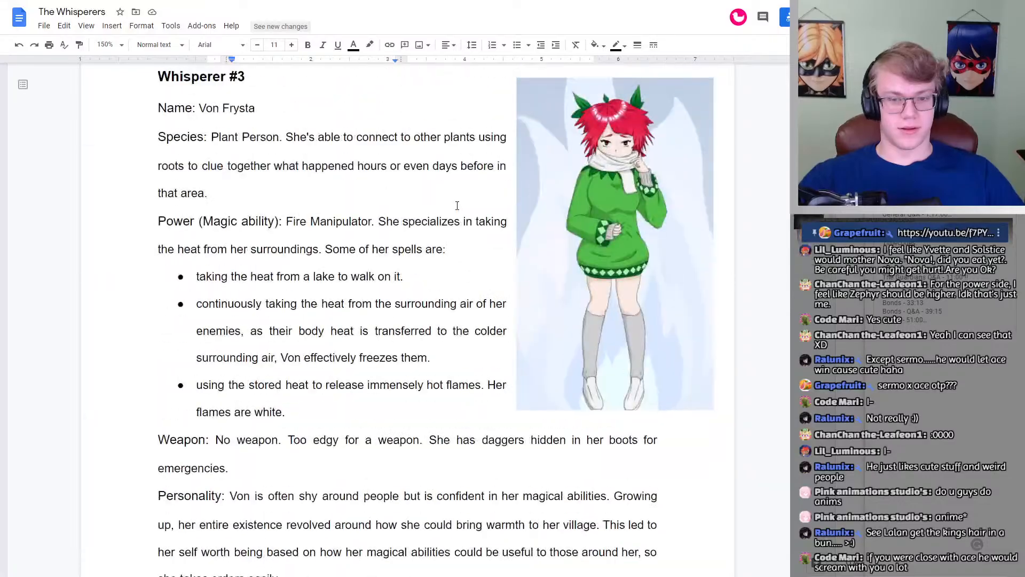
{"action": "scroll", "coordinate": [457, 205], "scroll_direction": "up", "scroll_amount": 15}
{"action": "scroll", "coordinate": [453, 206], "scroll_direction": "down", "scroll_amount": 15}
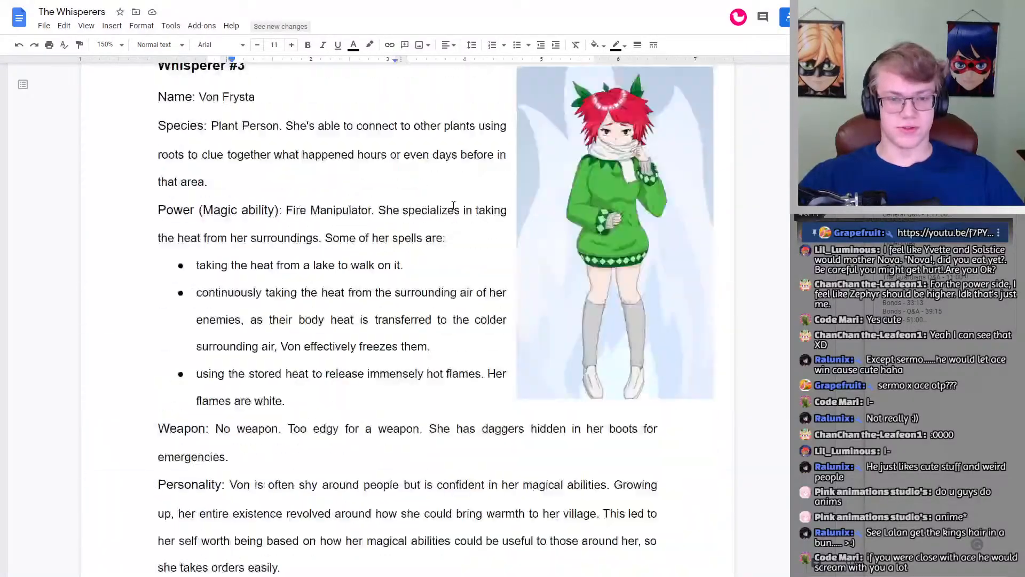
{"action": "scroll", "coordinate": [453, 206], "scroll_direction": "down", "scroll_amount": 20}
{"action": "scroll", "coordinate": [454, 205], "scroll_direction": "up", "scroll_amount": 3}
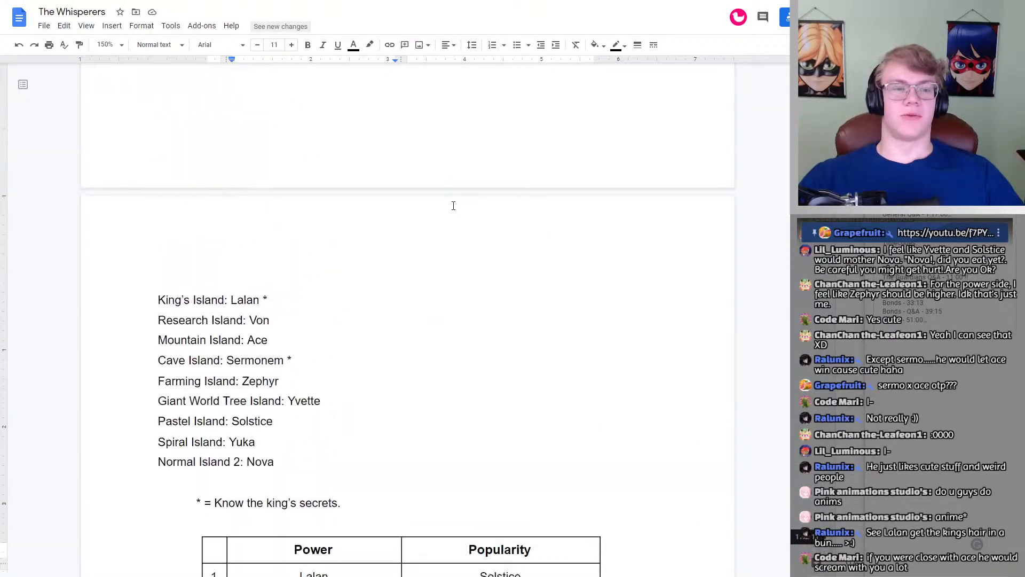
{"action": "scroll", "coordinate": [454, 205], "scroll_direction": "down", "scroll_amount": 2}
{"action": "left_click_drag", "start_coordinate": [160, 187], "coordinate": [269, 378]}
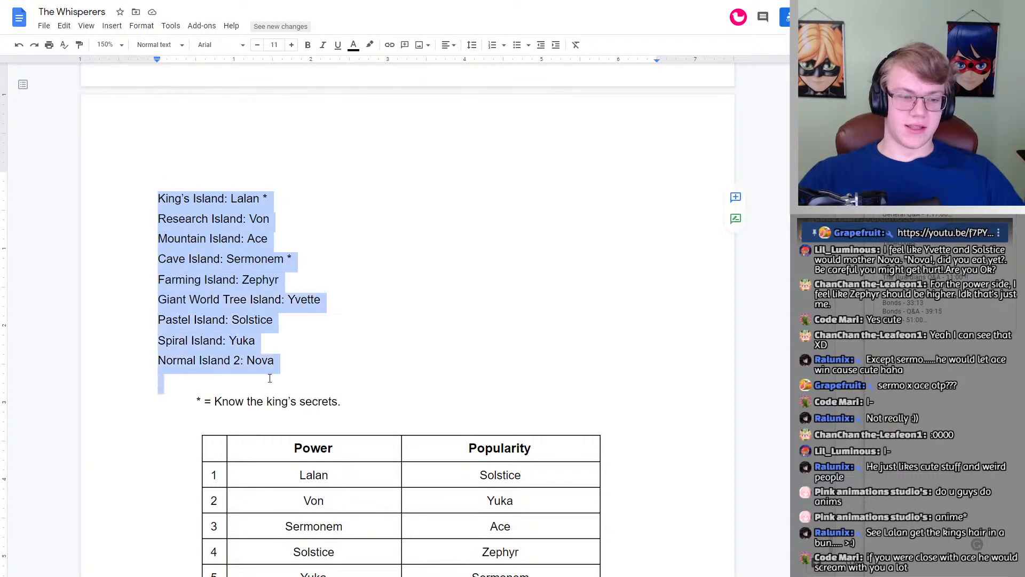
{"action": "left_click", "coordinate": [291, 368]}
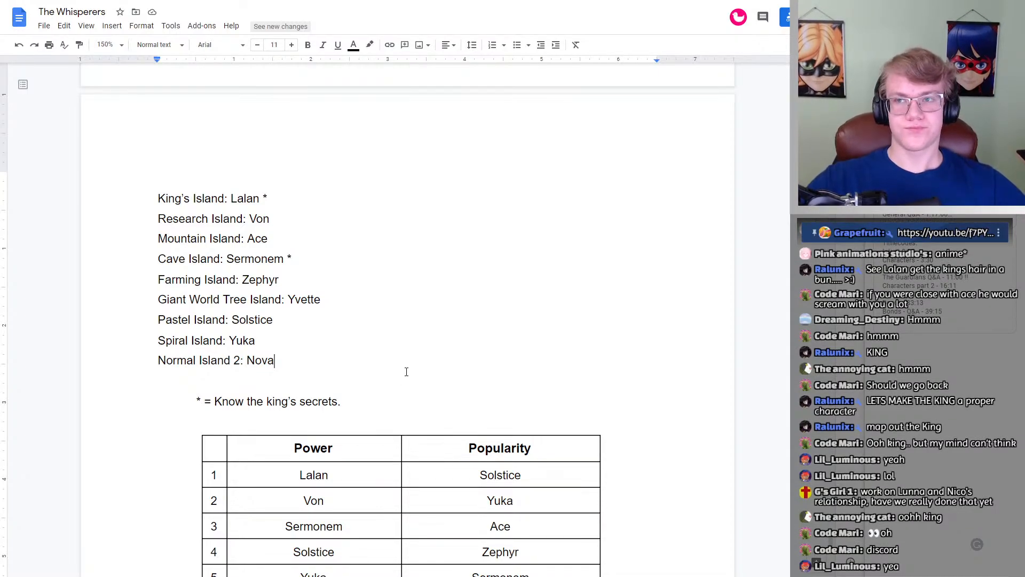
Step: Review the finished ranking table, Lalan's Whisperer #8 profile, and the character and ring-blade reference pictures
{"action": "scroll", "coordinate": [362, 370], "scroll_direction": "up", "scroll_amount": 15}
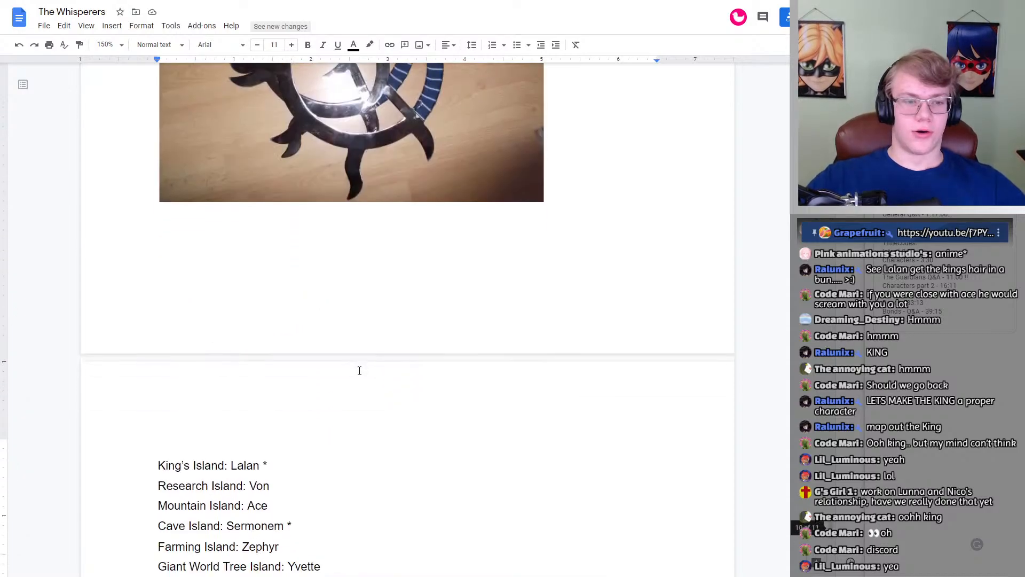
{"action": "scroll", "coordinate": [358, 370], "scroll_direction": "down", "scroll_amount": 15}
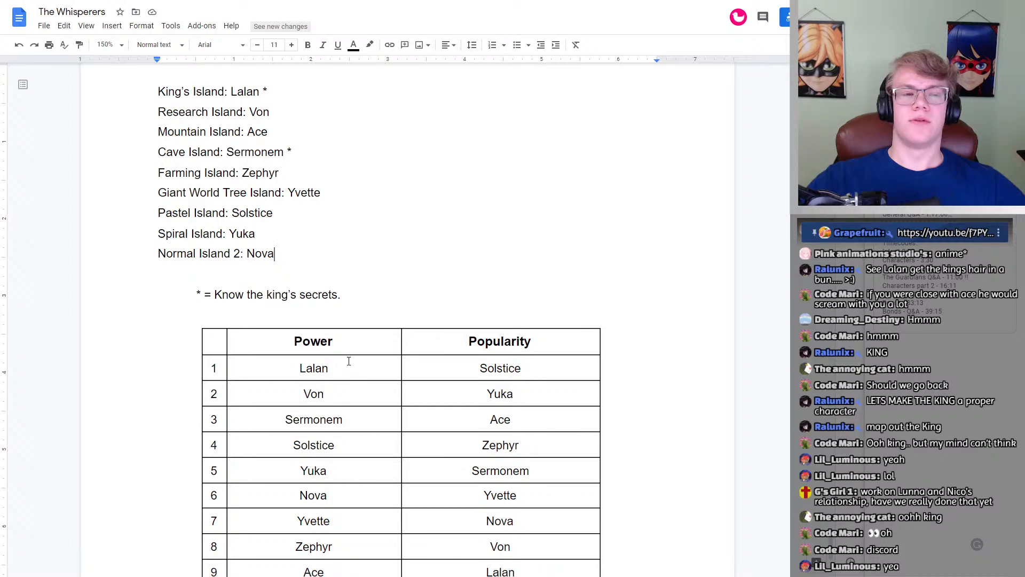
{"action": "scroll", "coordinate": [348, 360], "scroll_direction": "down", "scroll_amount": 2}
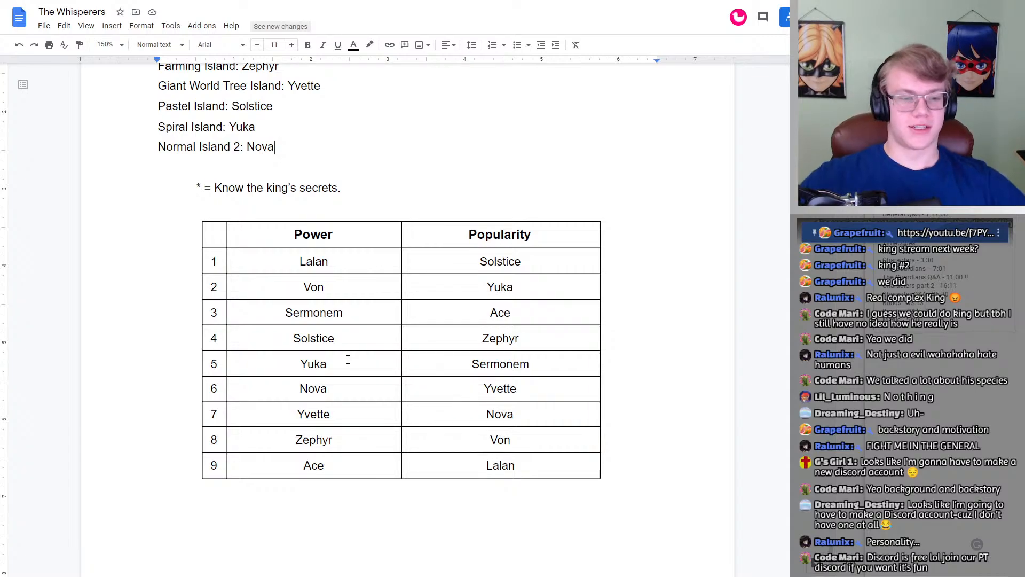
{"action": "scroll", "coordinate": [339, 294], "scroll_direction": "down", "scroll_amount": 15}
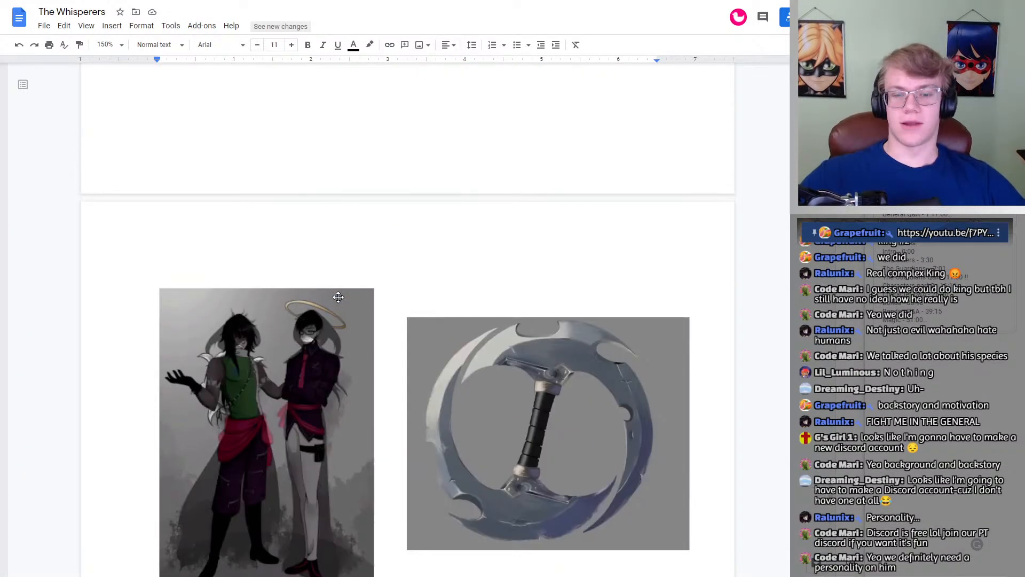
{"action": "scroll", "coordinate": [338, 297], "scroll_direction": "down", "scroll_amount": 15}
{"action": "scroll", "coordinate": [339, 297], "scroll_direction": "up", "scroll_amount": 10}
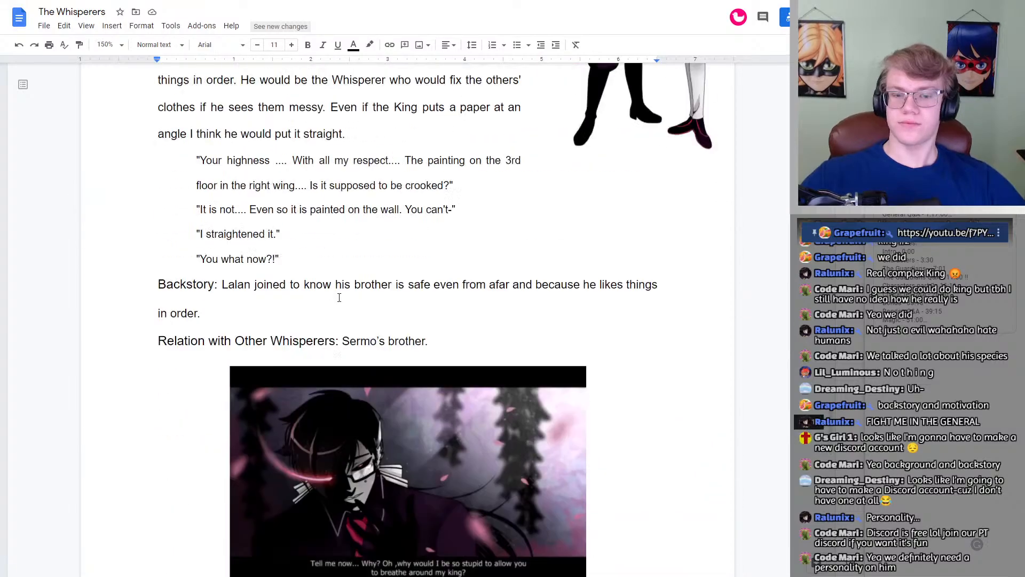
{"action": "scroll", "coordinate": [339, 297], "scroll_direction": "up", "scroll_amount": 8}
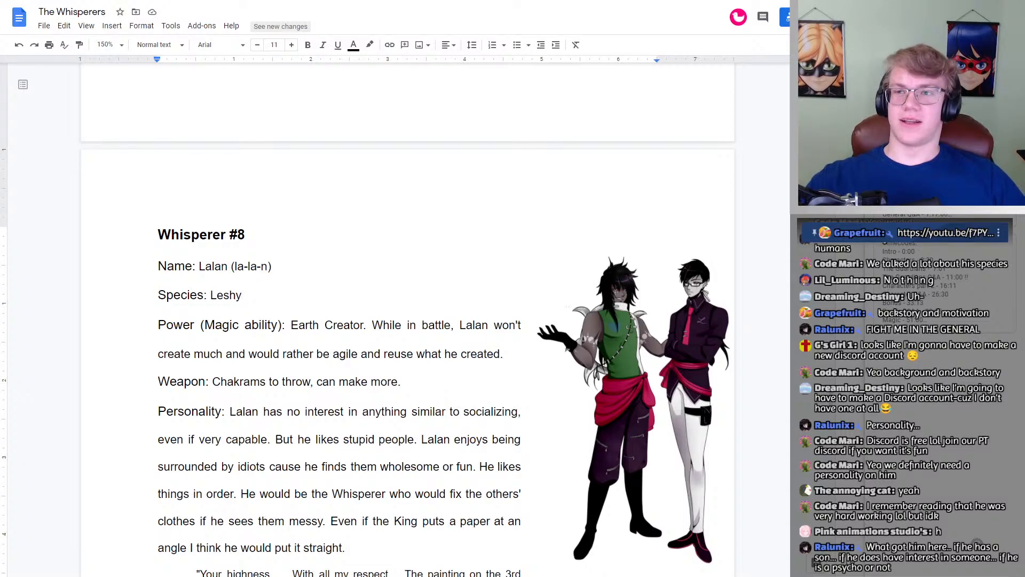
{"action": "scroll", "coordinate": [320, 265], "scroll_direction": "down", "scroll_amount": 20}
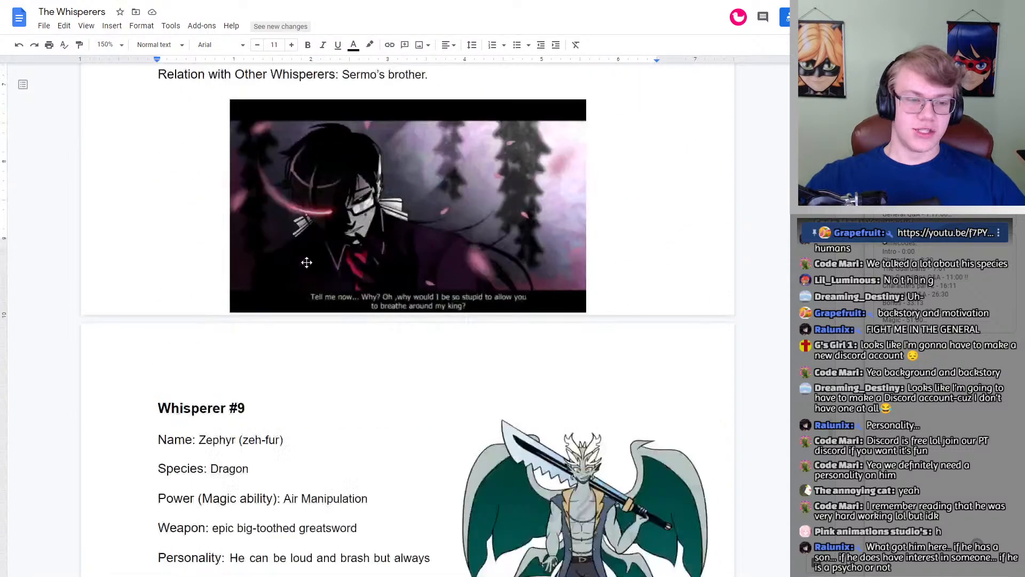
{"action": "scroll", "coordinate": [298, 262], "scroll_direction": "down", "scroll_amount": 6}
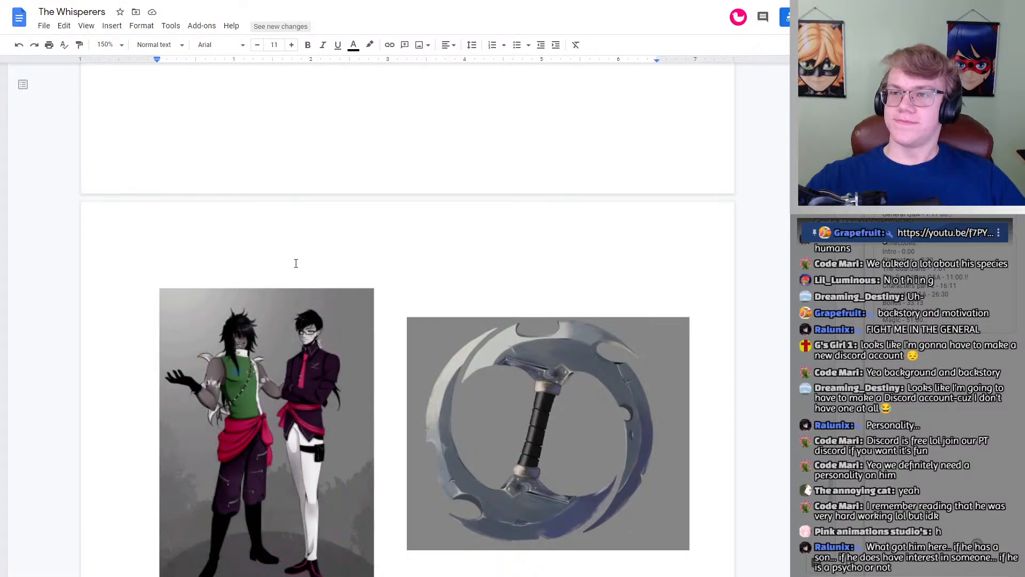
{"action": "scroll", "coordinate": [296, 263], "scroll_direction": "down", "scroll_amount": 9}
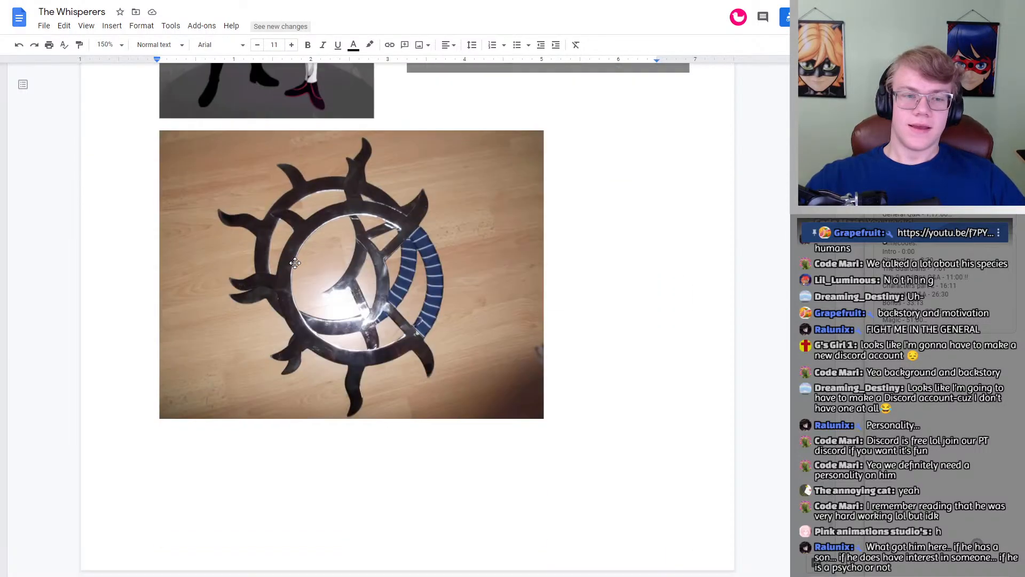
{"action": "scroll", "coordinate": [295, 262], "scroll_direction": "up", "scroll_amount": 4}
{"action": "scroll", "coordinate": [295, 263], "scroll_direction": "down", "scroll_amount": 3}
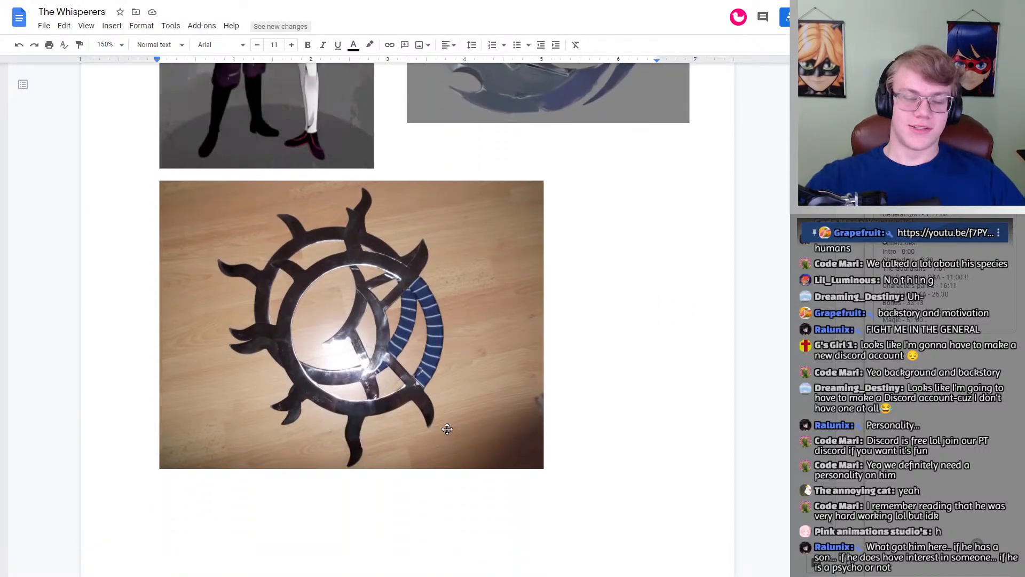
{"action": "scroll", "coordinate": [396, 348], "scroll_direction": "up", "scroll_amount": 4}
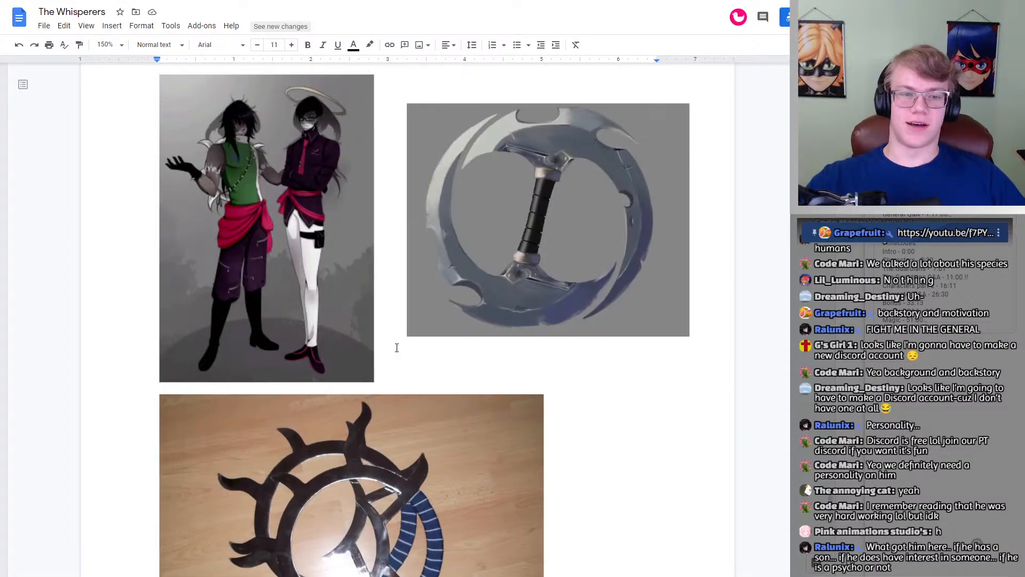
{"action": "scroll", "coordinate": [396, 348], "scroll_direction": "down", "scroll_amount": 3}
{"action": "scroll", "coordinate": [395, 348], "scroll_direction": "down", "scroll_amount": 1}
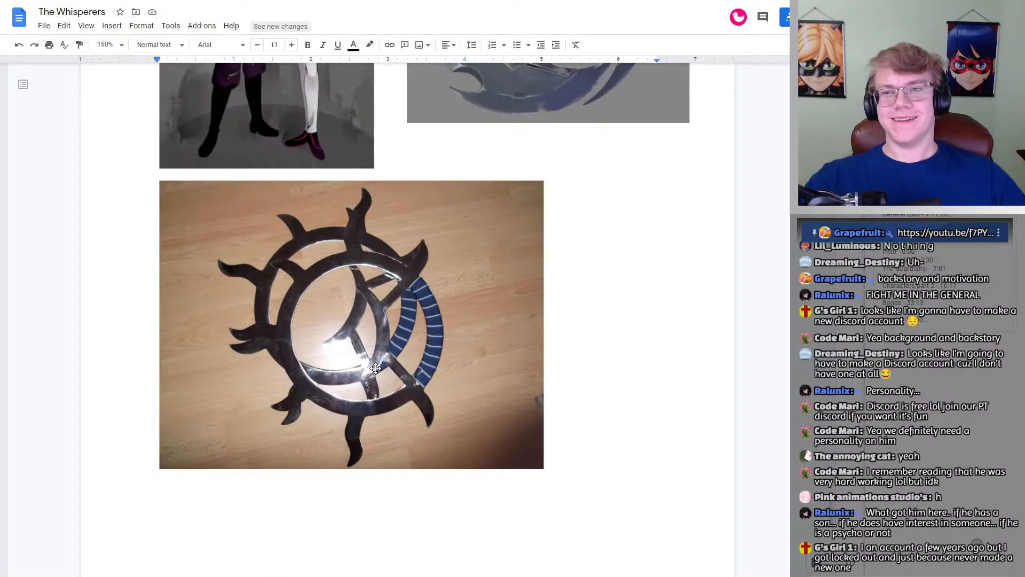